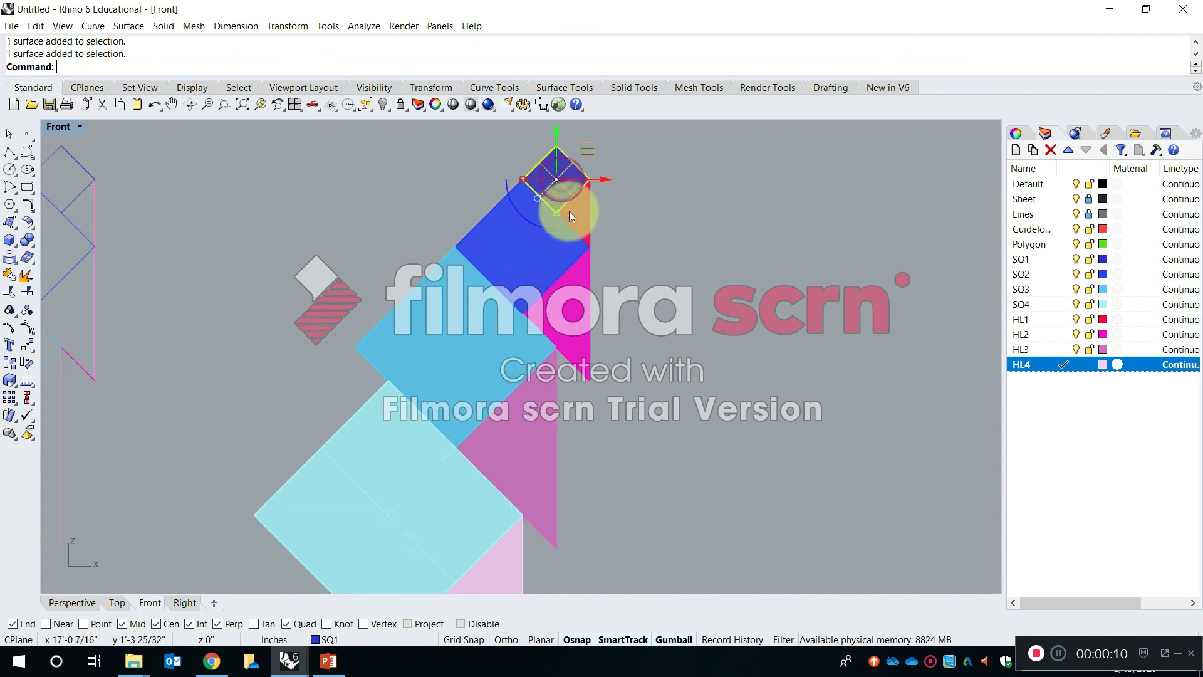
# - Copy the whole coloured figure of squares and triangles into the empty space beside it
pyautogui.click(560, 326)
pyautogui.scroll(-8, 545, 306)
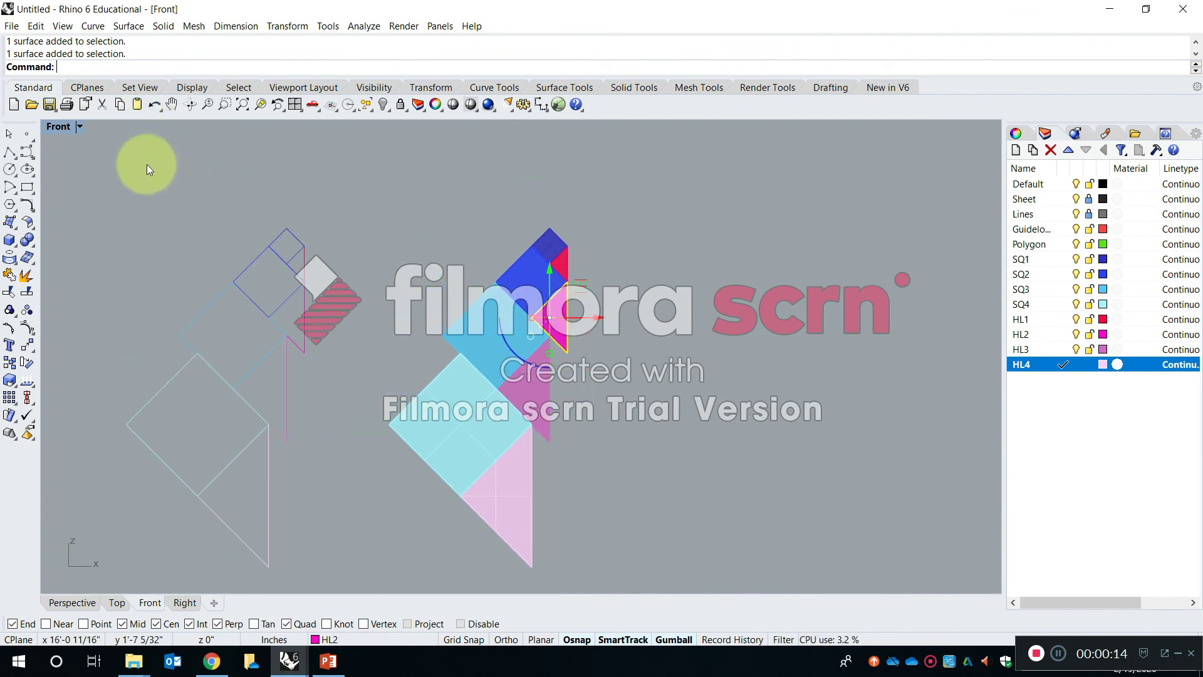
pyautogui.press('Escape')
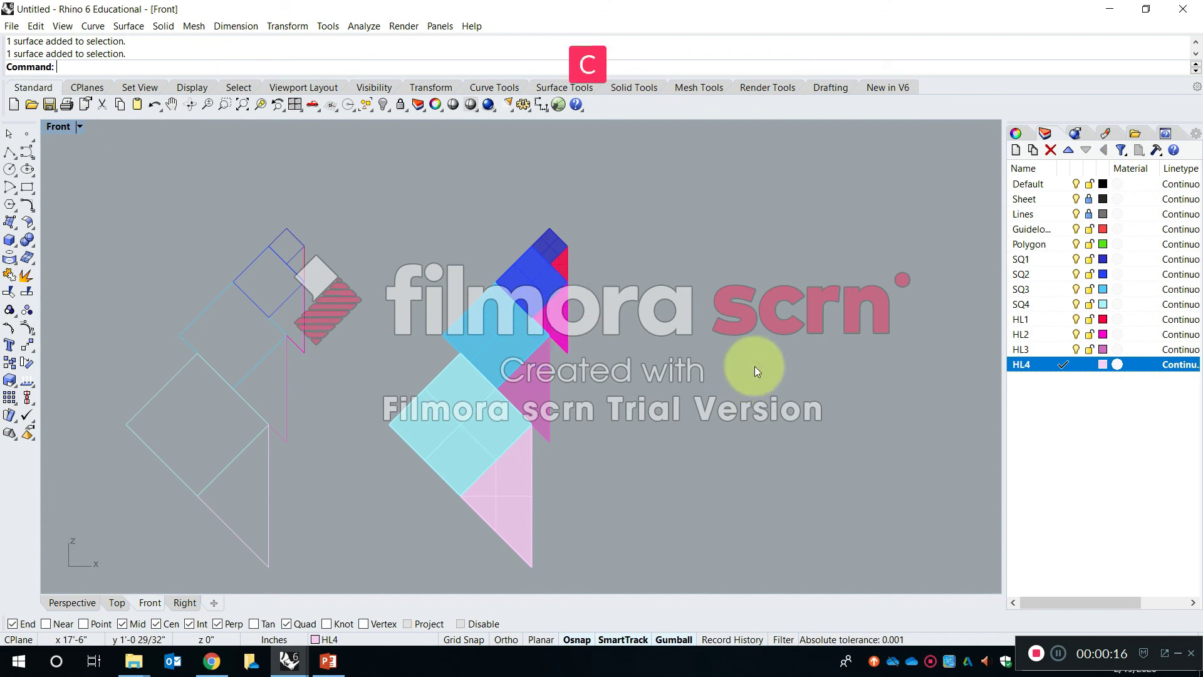
pyautogui.press('space')
pyautogui.scroll(-6, 585, 375)
pyautogui.moveTo(608, 470); pyautogui.dragTo(504, 295)
pyautogui.press('space')
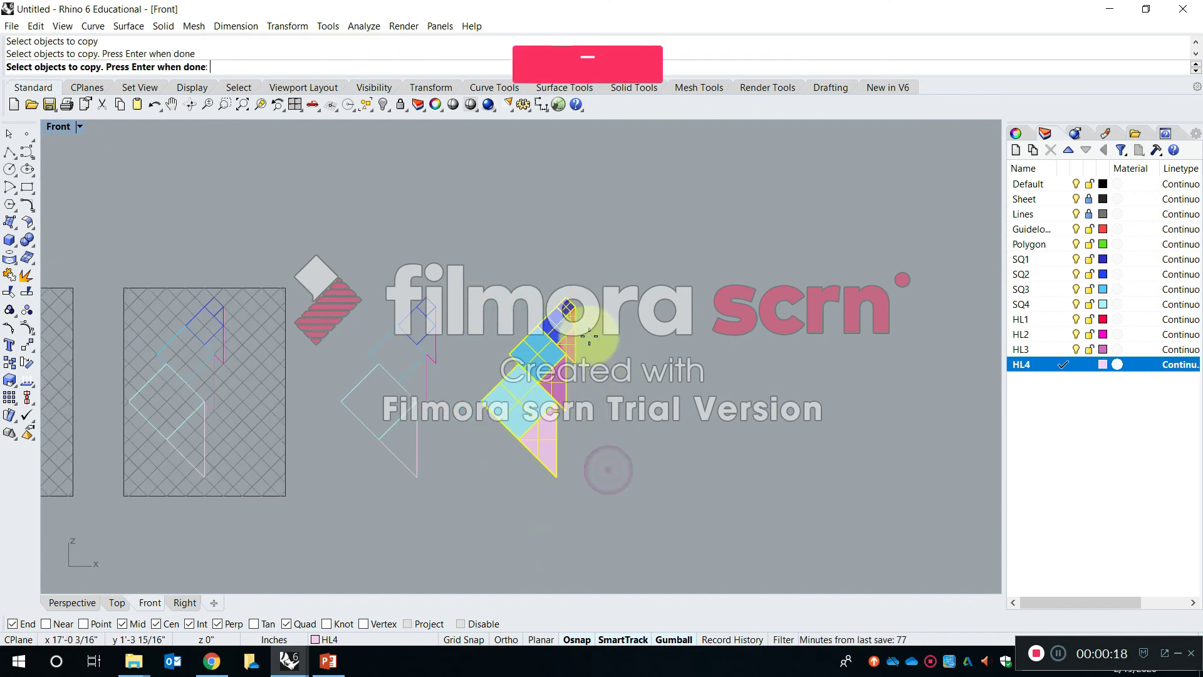
pyautogui.click(605, 388)
pyautogui.keyDown('shift'); pyautogui.click(788, 404); pyautogui.keyUp('shift')
pyautogui.press('Escape')
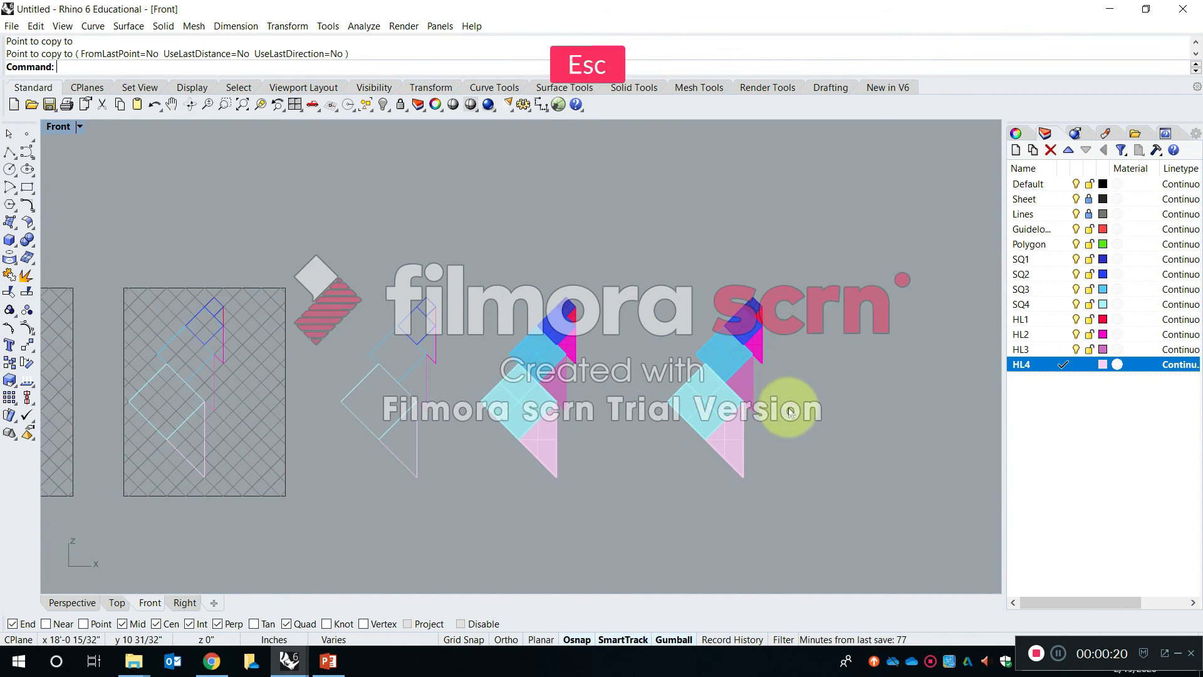
# - Copy the HL3 triangle surface of the duplicated figure onto the SQ4 square, placing its lowest point at the square's lower corner
pyautogui.scroll(8, 779, 406)
pyautogui.click(709, 363)
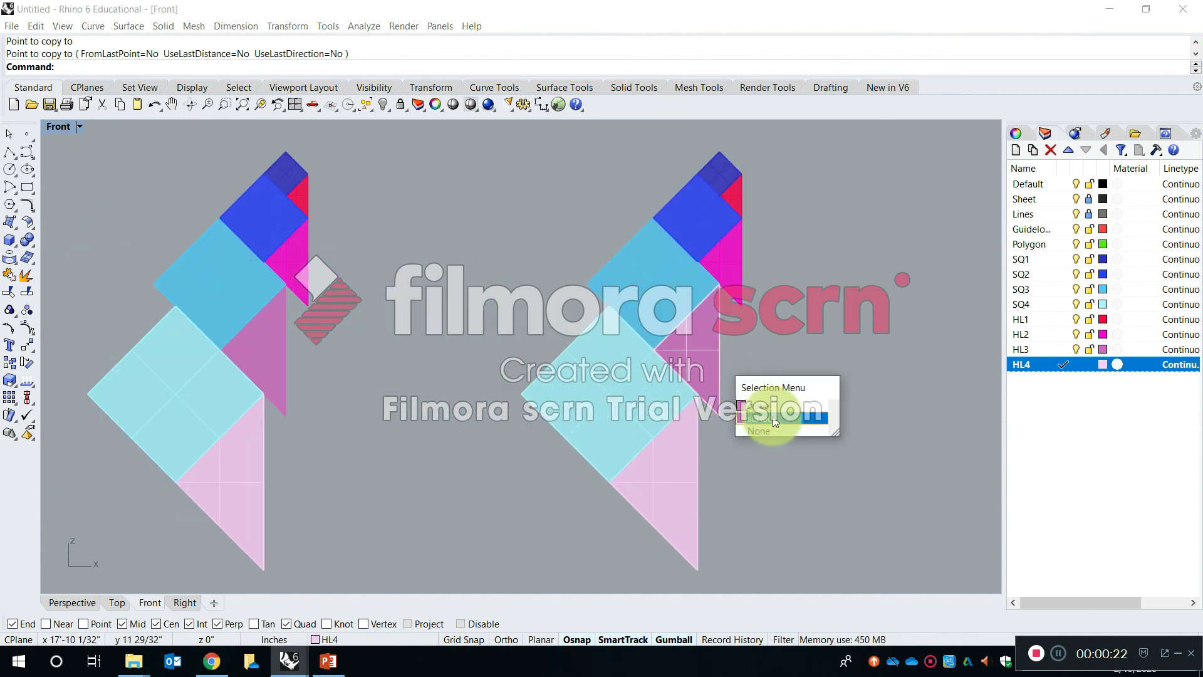
pyautogui.click(769, 419)
pyautogui.press('Escape')
pyautogui.click(694, 348)
pyautogui.scroll(6, 695, 348)
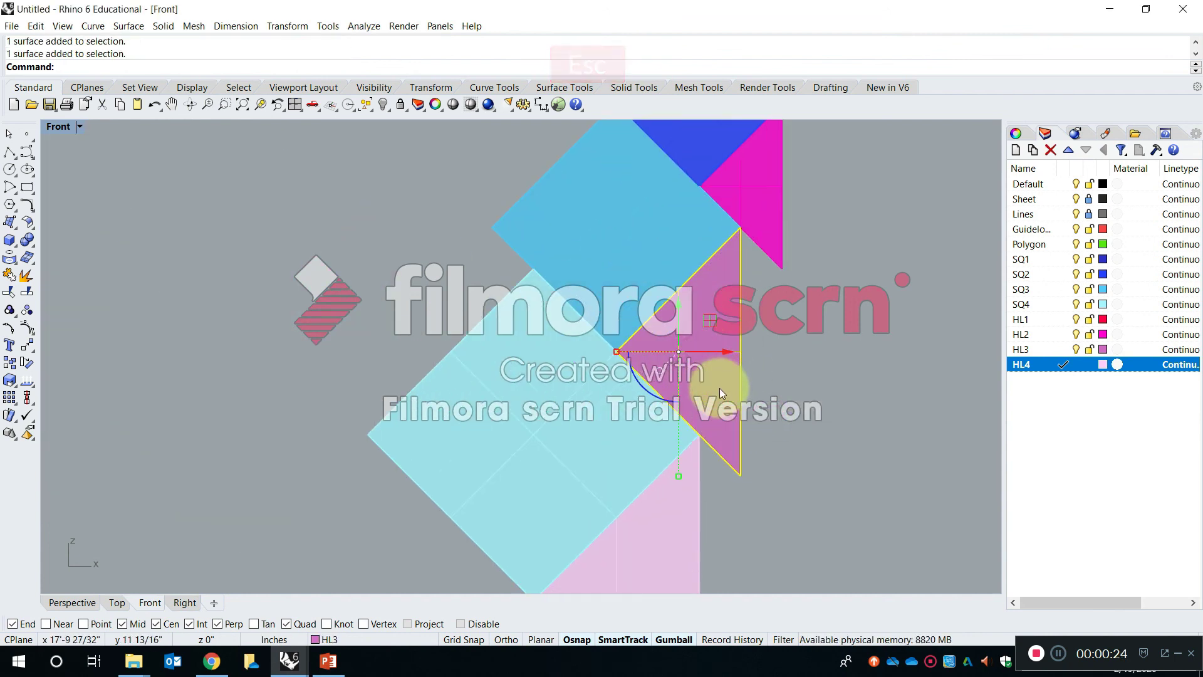
pyautogui.press('space')
pyautogui.click(736, 469)
pyautogui.moveTo(518, 578); pyautogui.dragTo(532, 443, button='right')
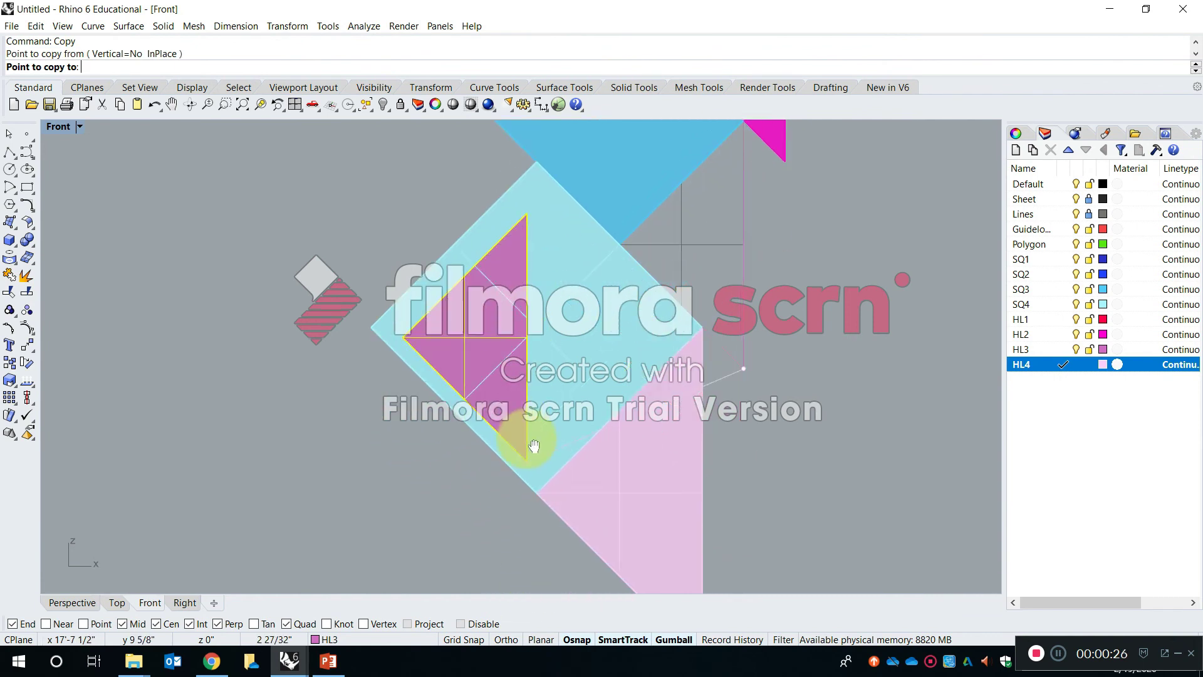
pyautogui.click(538, 478)
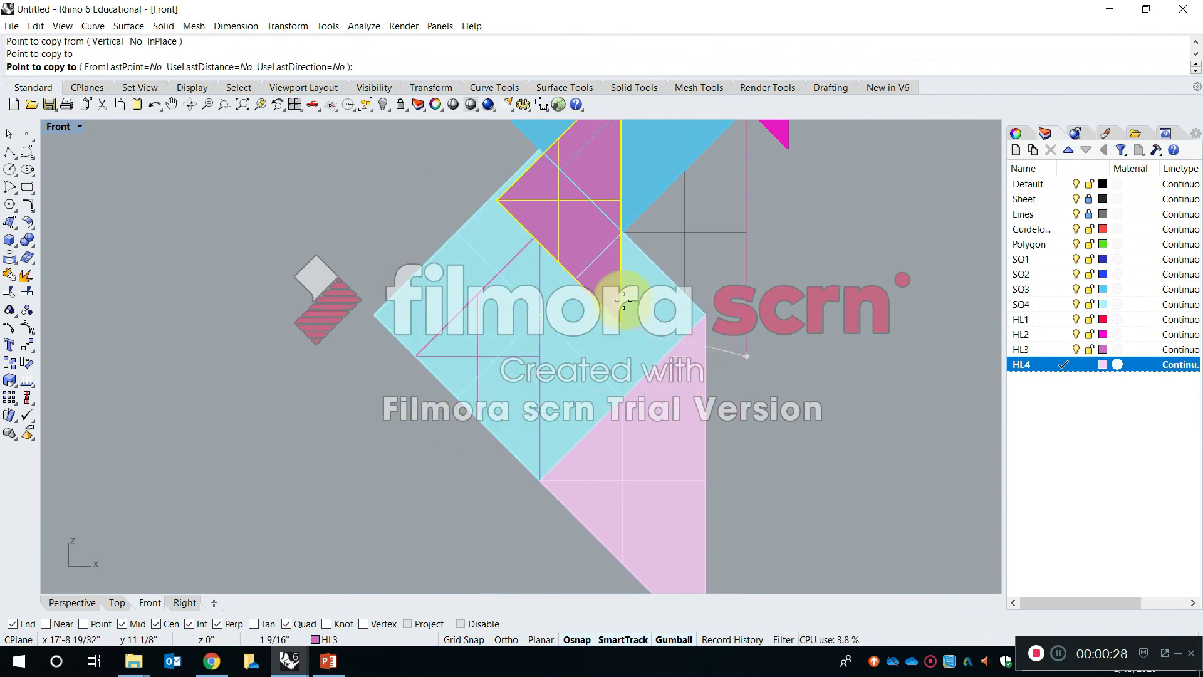
pyautogui.press('Escape')
# - Copy the HL2 triangle surface of the duplicated figure onto the SQ4 square, placing its upper corner at the square's top corner
pyautogui.scroll(-9, 636, 401)
pyautogui.scroll(7, 683, 292)
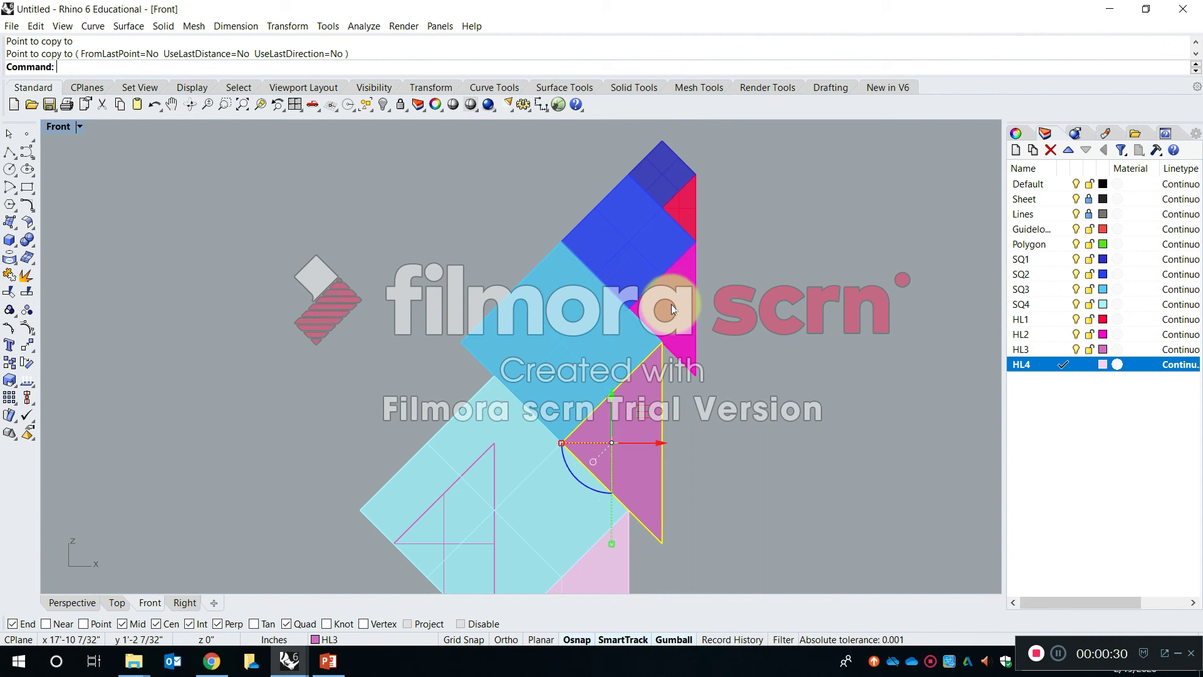
pyautogui.click(666, 310)
pyautogui.rightClick(693, 251)
pyautogui.click(695, 243)
pyautogui.click(495, 378)
pyautogui.press('Escape')
# - Show the duplicated figure zoomed in a maximized Perspective viewport with the Shaded display mode
pyautogui.scroll(6, 492, 477)
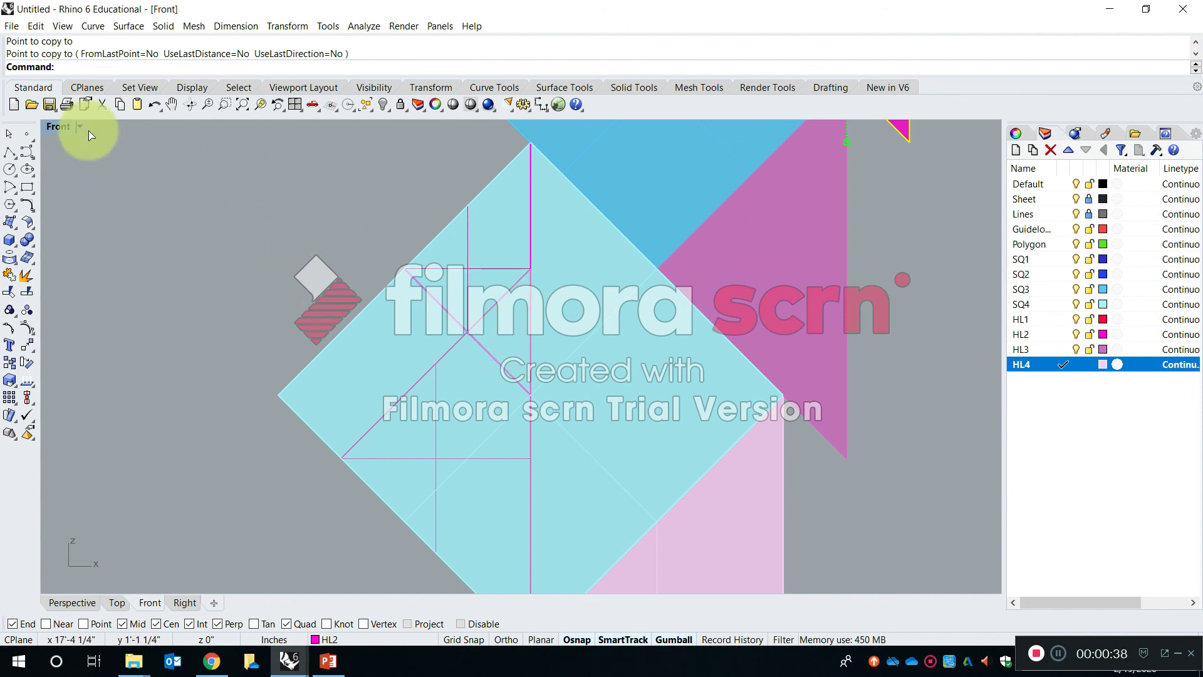
pyautogui.doubleClick(57, 129)
pyautogui.moveTo(832, 167); pyautogui.dragTo(876, 240)
pyautogui.click(589, 128)
pyautogui.click(604, 180)
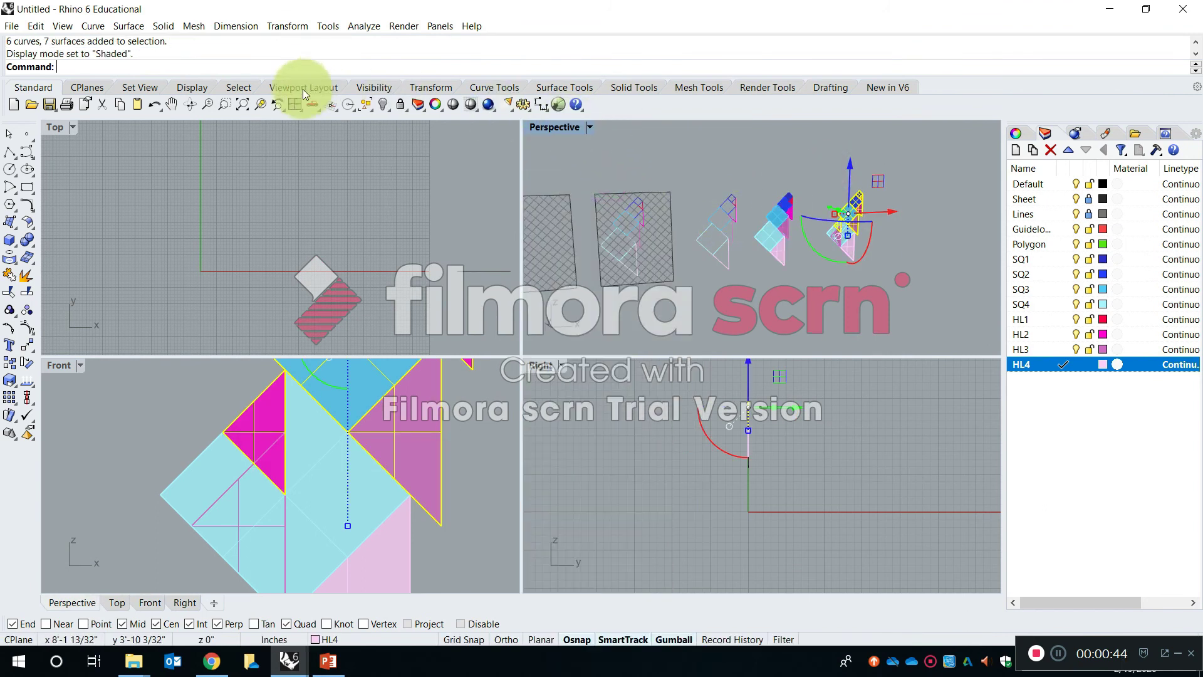
pyautogui.rightClick(254, 111)
pyautogui.doubleClick(547, 125)
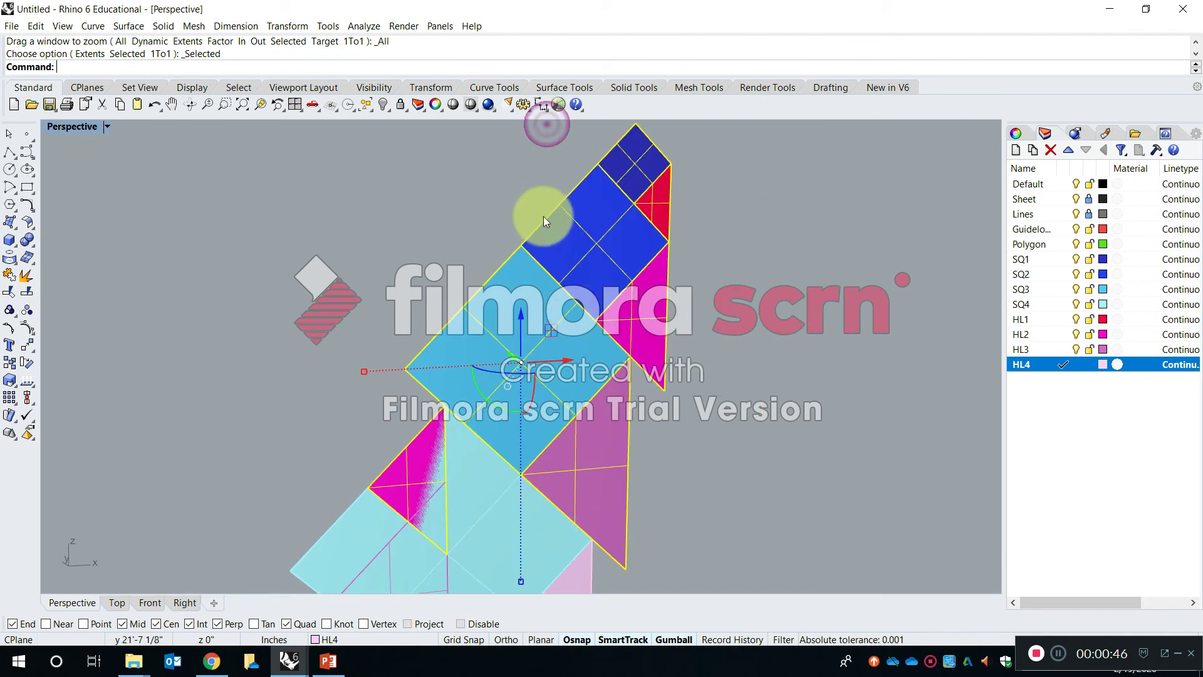
# - Examine how the copied triangles overlap the SQ4 square from several angles, including which objects are stacked there
pyautogui.click(453, 231)
pyautogui.keyDown('shift'); pyautogui.moveTo(470, 491); pyautogui.dragTo(512, 332, button='right'); pyautogui.keyUp('shift')
pyautogui.scroll(10, 499, 307)
pyautogui.moveTo(501, 275); pyautogui.dragTo(644, 269, button='right')
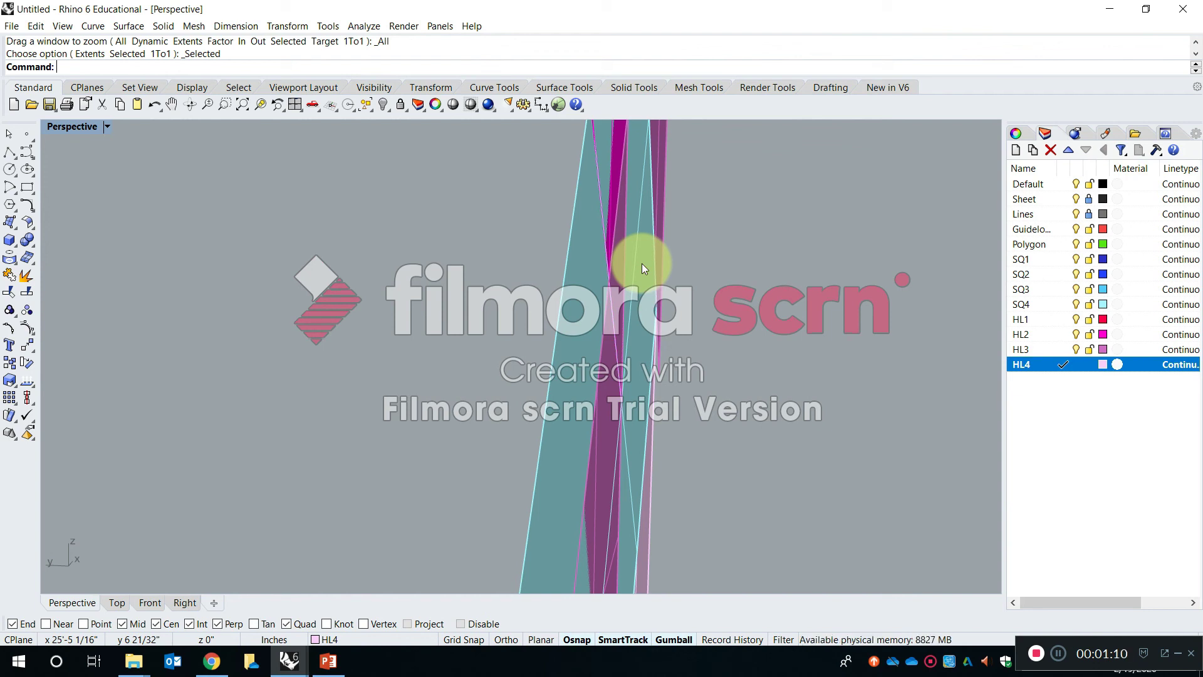
pyautogui.moveTo(643, 267)
pyautogui.mouseDown(button='right')
pyautogui.moveTo(690, 384)
pyautogui.moveTo(664, 384)
pyautogui.moveTo(636, 356)
pyautogui.moveTo(590, 394)
pyautogui.moveTo(612, 368)
pyautogui.mouseUp(button='right')
pyautogui.moveTo(577, 224); pyautogui.dragTo(612, 416, button='right')
pyautogui.click(609, 385)
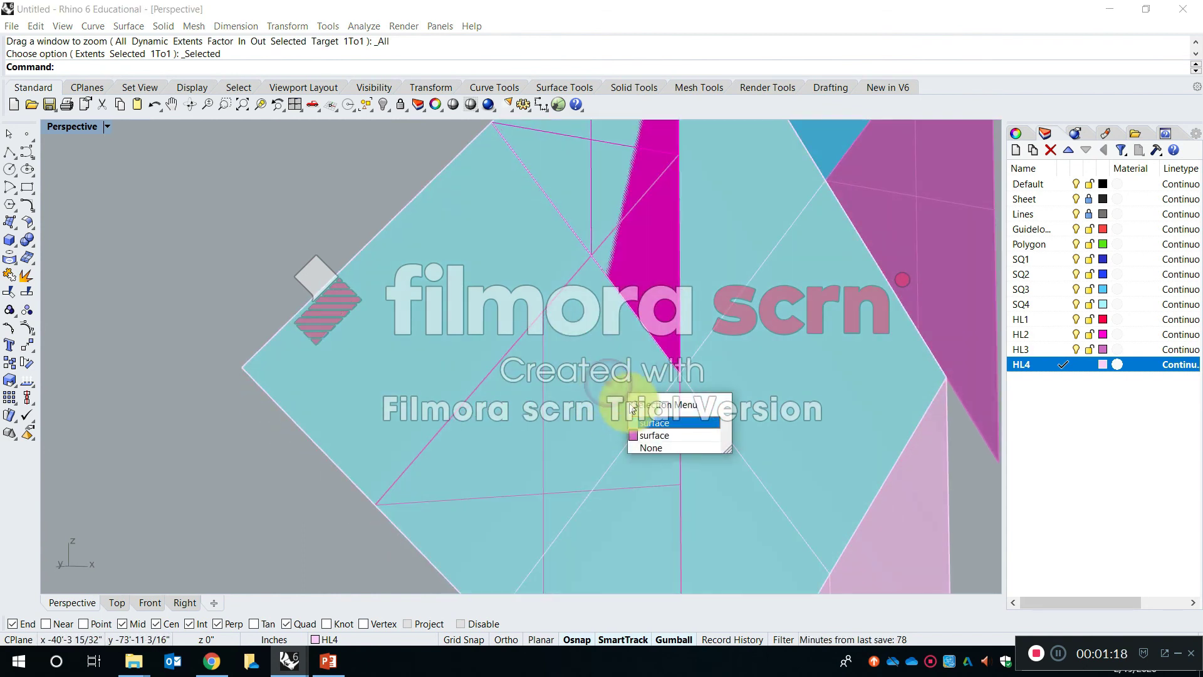
pyautogui.click(637, 264)
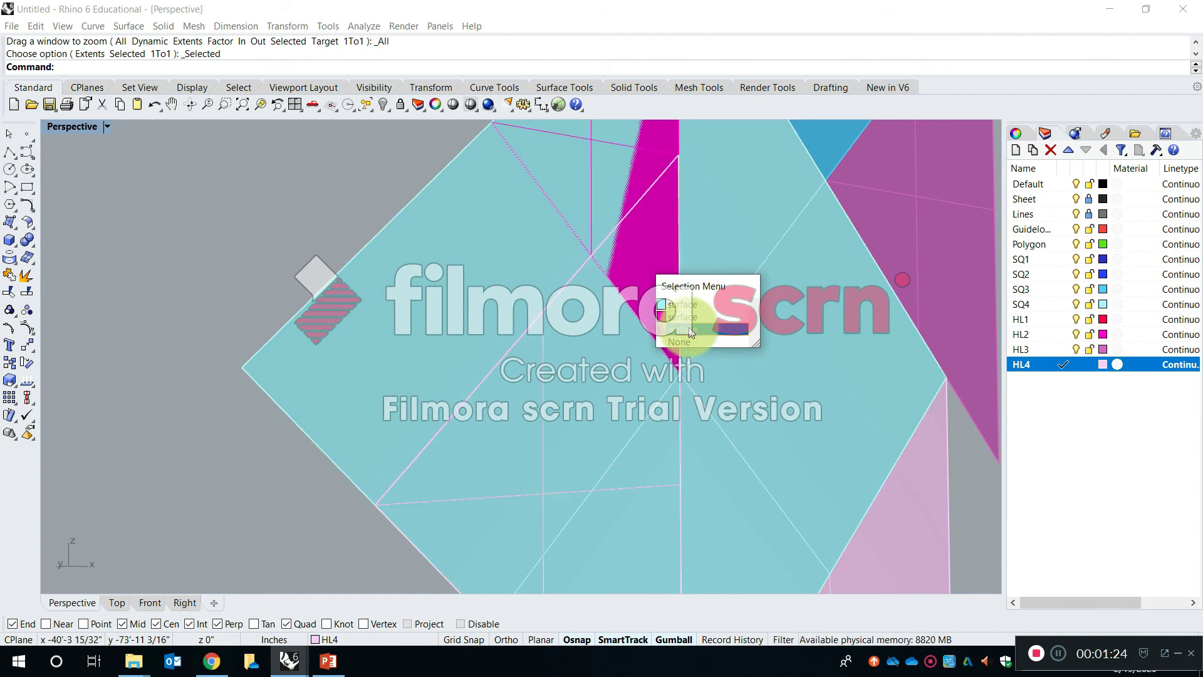
pyautogui.scroll(-5, 415, 364)
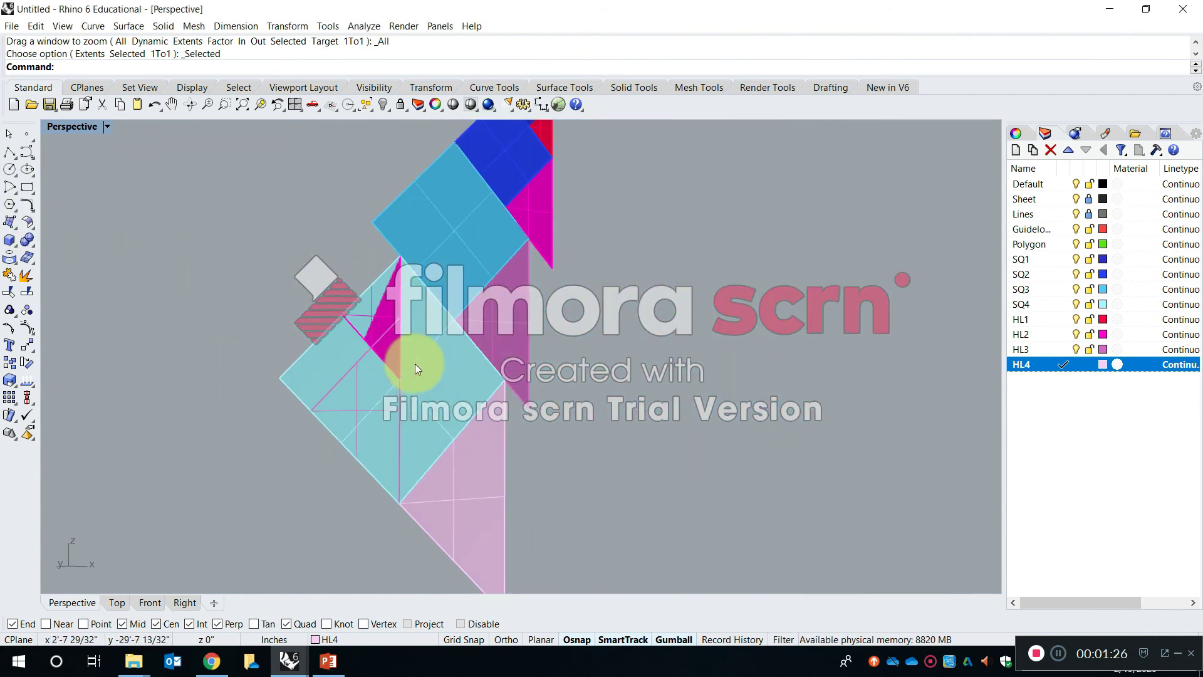
# - Undo the two triangle copies placed on the SQ4 square
pyautogui.hotkey('ctrl', 'z')
pyautogui.hotkey('ctrl', 'z')
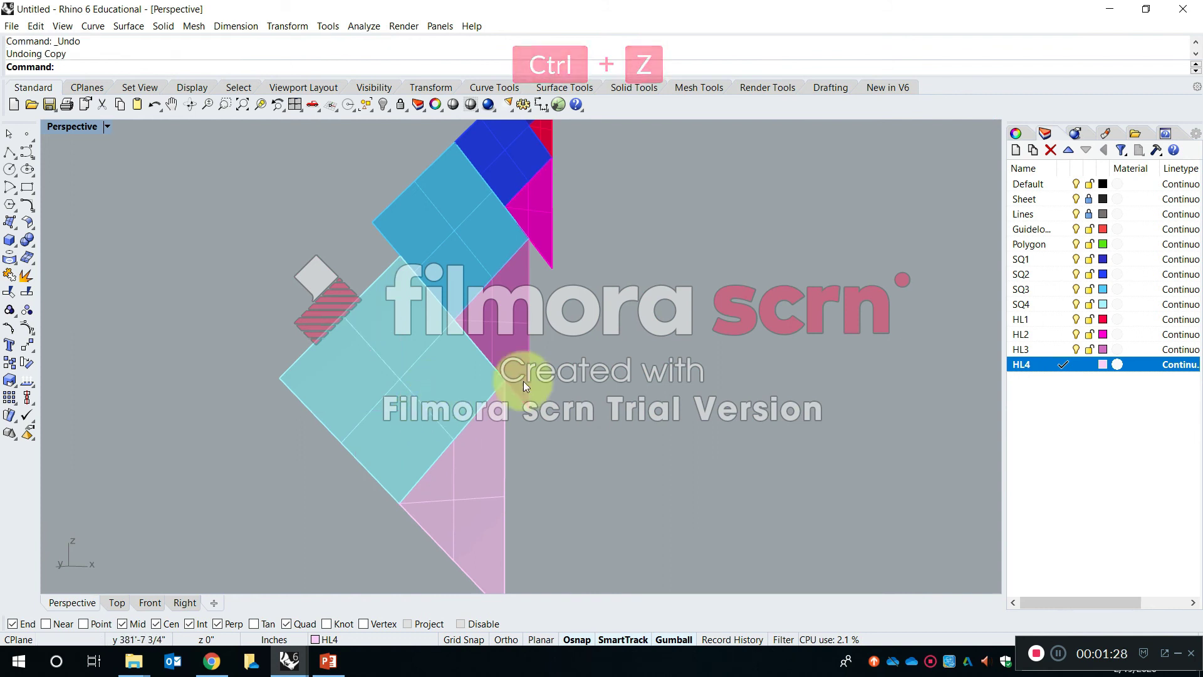
pyautogui.scroll(-7, 524, 381)
pyautogui.keyDown('shift'); pyautogui.moveTo(531, 342); pyautogui.dragTo(547, 373, button='right'); pyautogui.keyUp('shift')
pyautogui.scroll(-7, 552, 356)
pyautogui.scroll(5, 628, 410)
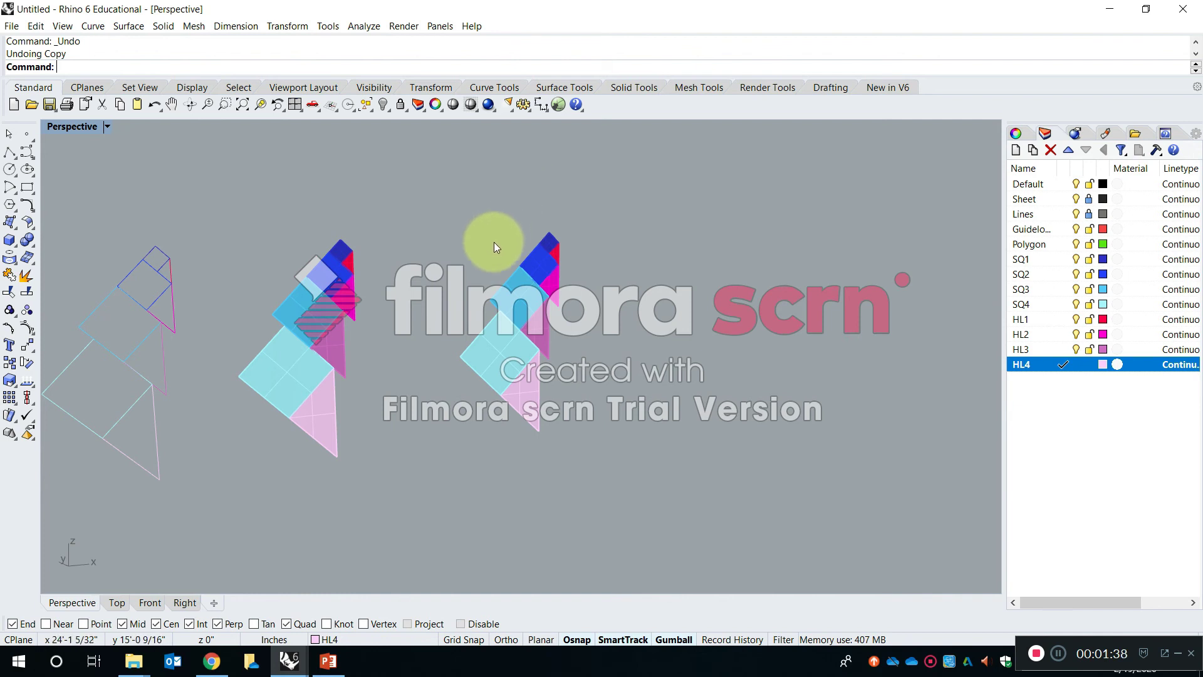
# - Examine the outline figure and both coloured figures from different angles in the Perspective viewport
pyautogui.doubleClick(71, 126)
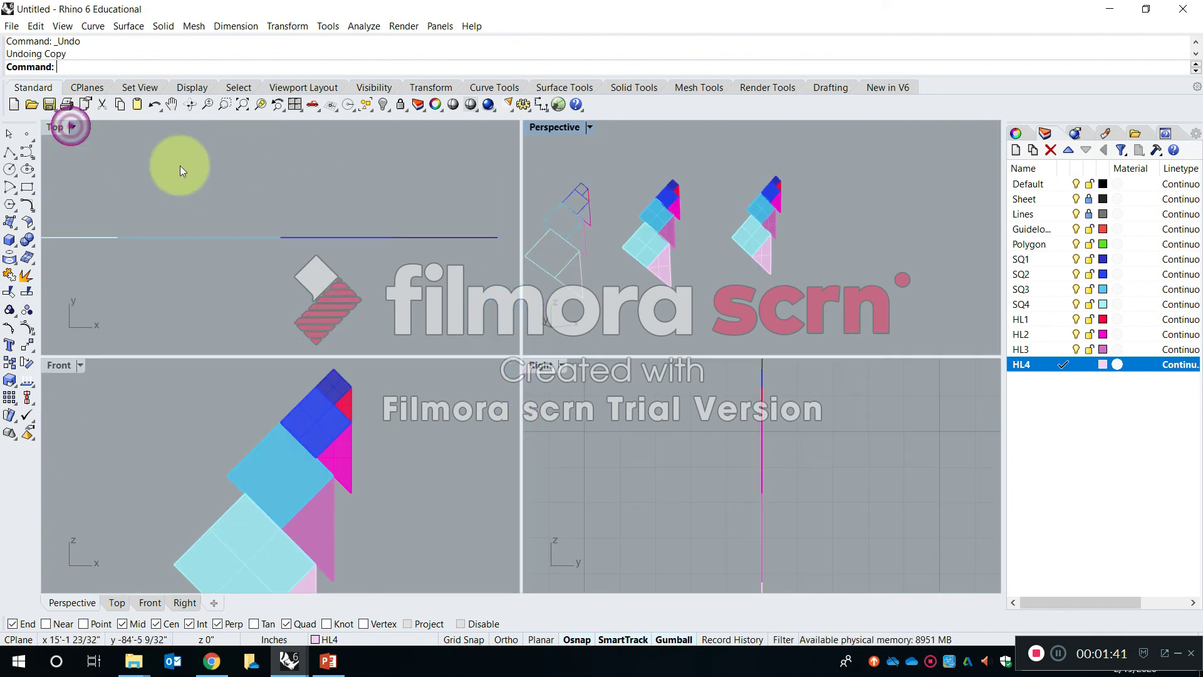
pyautogui.doubleClick(559, 126)
pyautogui.scroll(3, 508, 278)
pyautogui.moveTo(507, 278); pyautogui.dragTo(526, 364, button='right')
pyautogui.scroll(6, 525, 262)
pyautogui.scroll(-5, 560, 338)
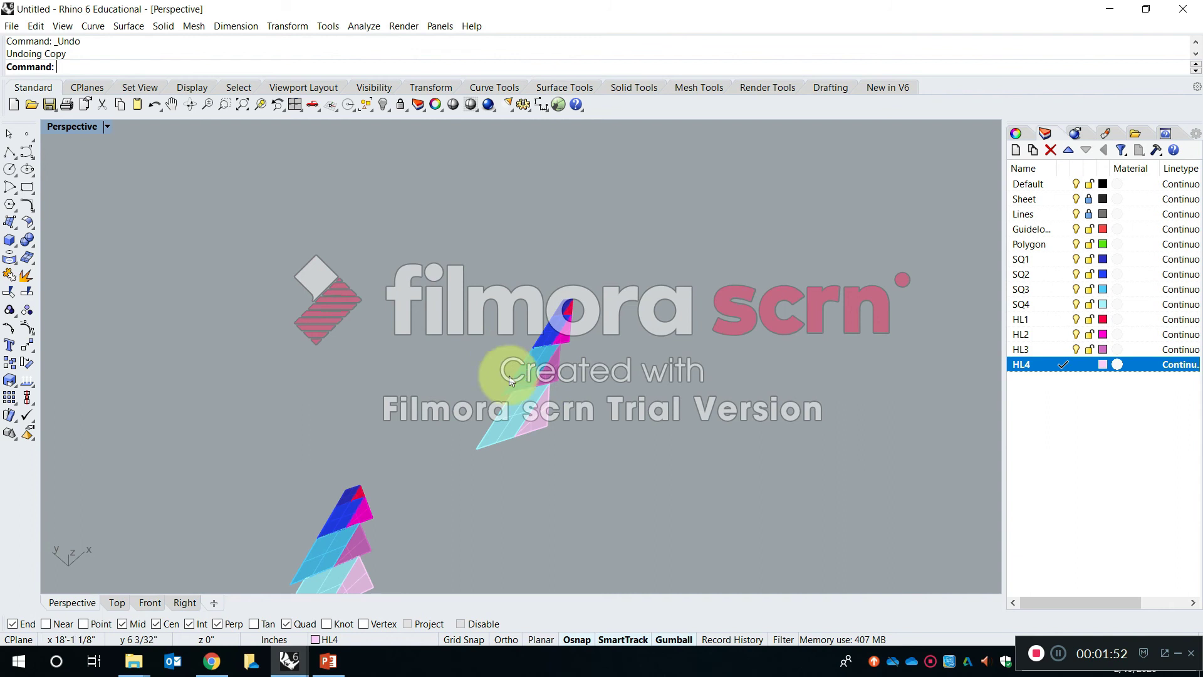
pyautogui.moveTo(529, 413); pyautogui.dragTo(539, 322, button='right')
pyautogui.moveTo(462, 365); pyautogui.dragTo(465, 356, button='right')
pyautogui.keyDown('shift'); pyautogui.moveTo(556, 356); pyautogui.dragTo(561, 386, button='right'); pyautogui.keyUp('shift')
pyautogui.scroll(7, 584, 270)
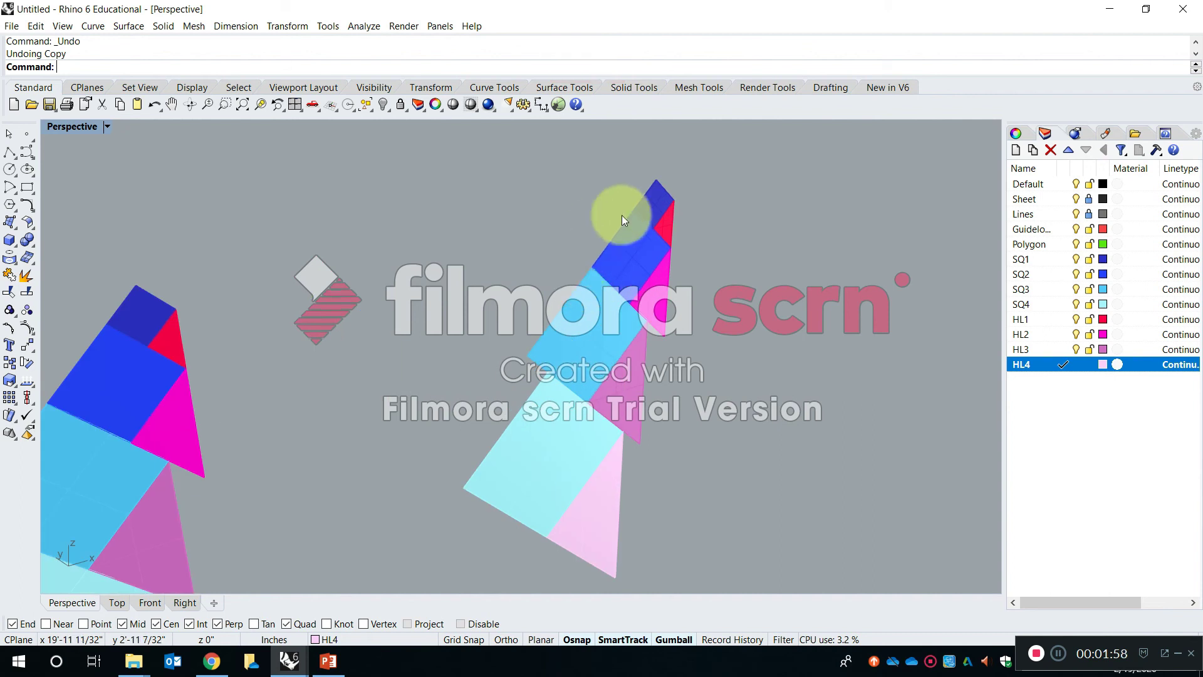
# - Move the SQ1 square surface at the tip of the original coloured figure away from its outline curve
pyautogui.click(644, 189)
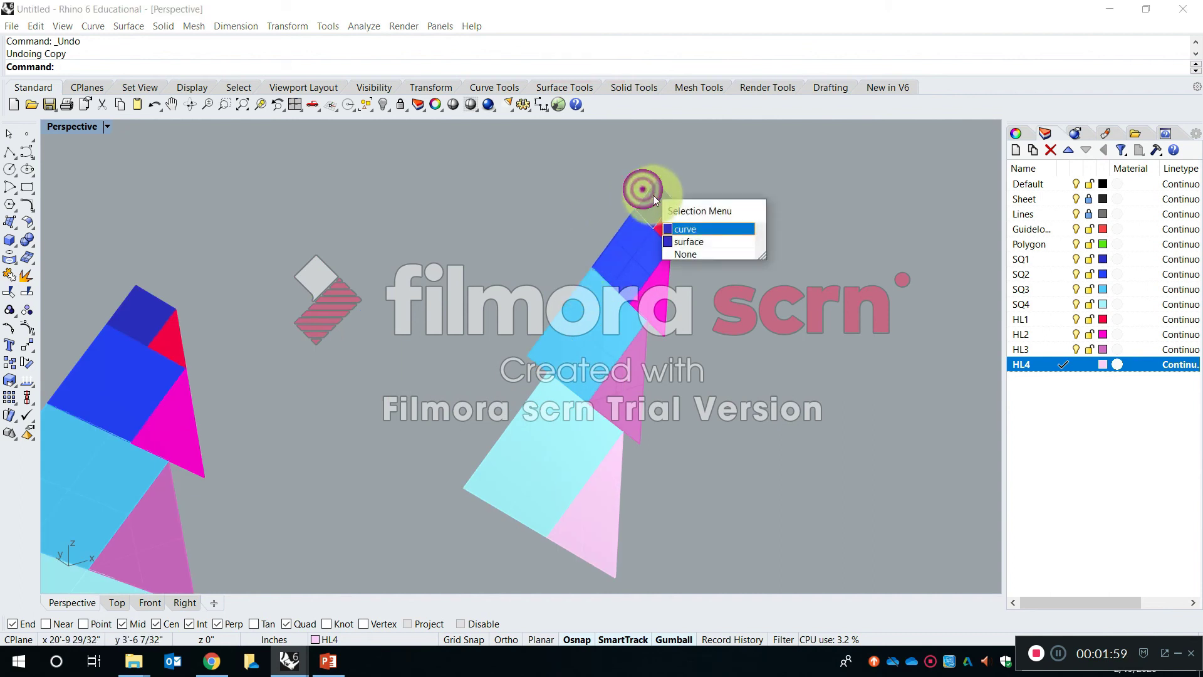
pyautogui.click(727, 293)
pyautogui.scroll(2, 672, 208)
pyautogui.scroll(-6, 735, 250)
pyautogui.scroll(6, 334, 330)
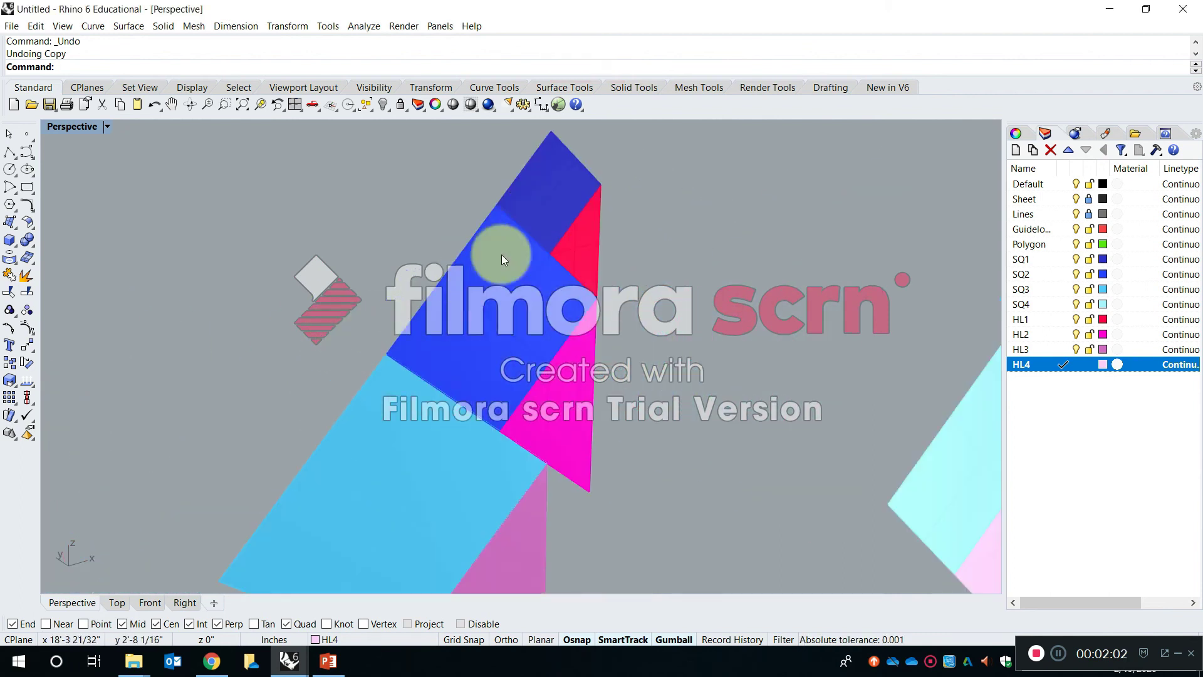
pyautogui.click(528, 166)
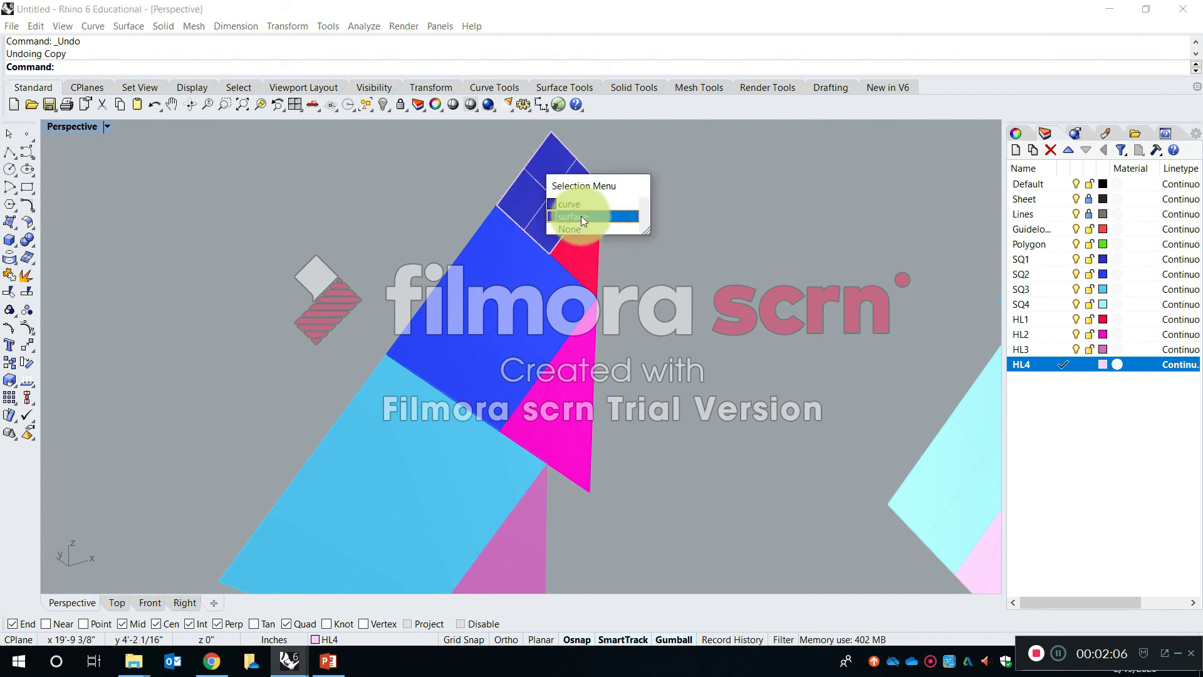
pyautogui.click(552, 195)
pyautogui.moveTo(567, 188); pyautogui.dragTo(762, 161)
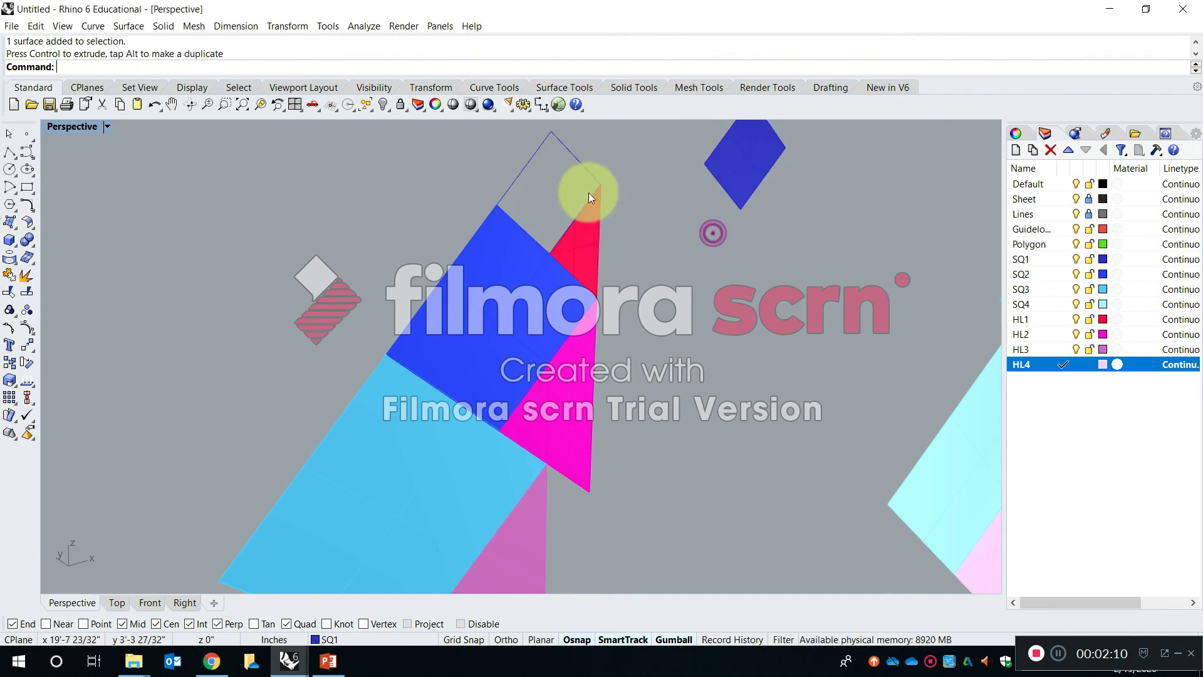
pyautogui.click(583, 164)
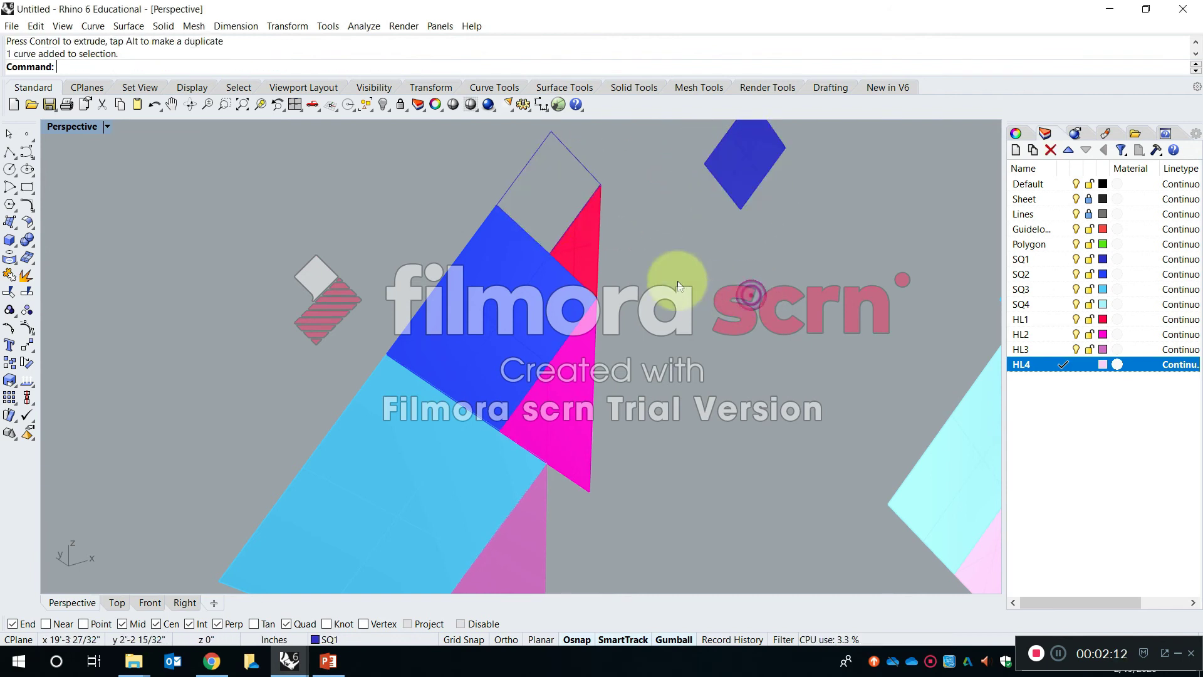
# - Undo the SQ1 surface move and the earlier copy of the whole coloured figure
pyautogui.hotkey('ctrl', 'z')
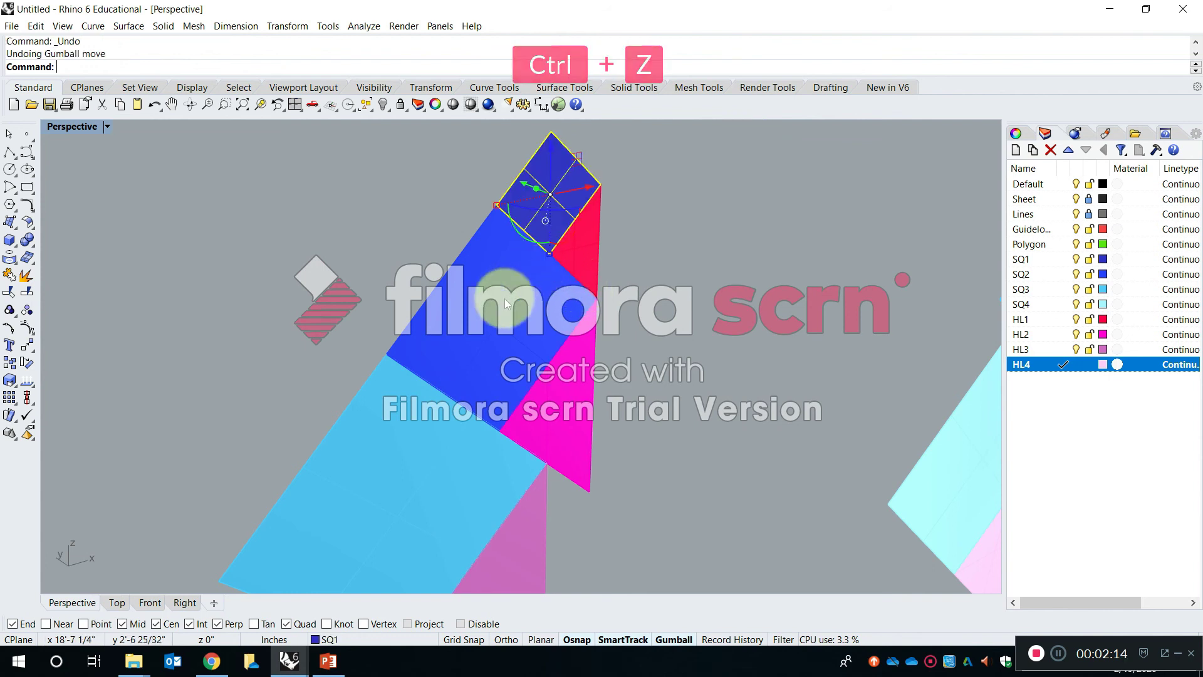
pyautogui.moveTo(548, 260); pyautogui.dragTo(673, 251, button='right')
pyautogui.hotkey('ctrl', 'z')
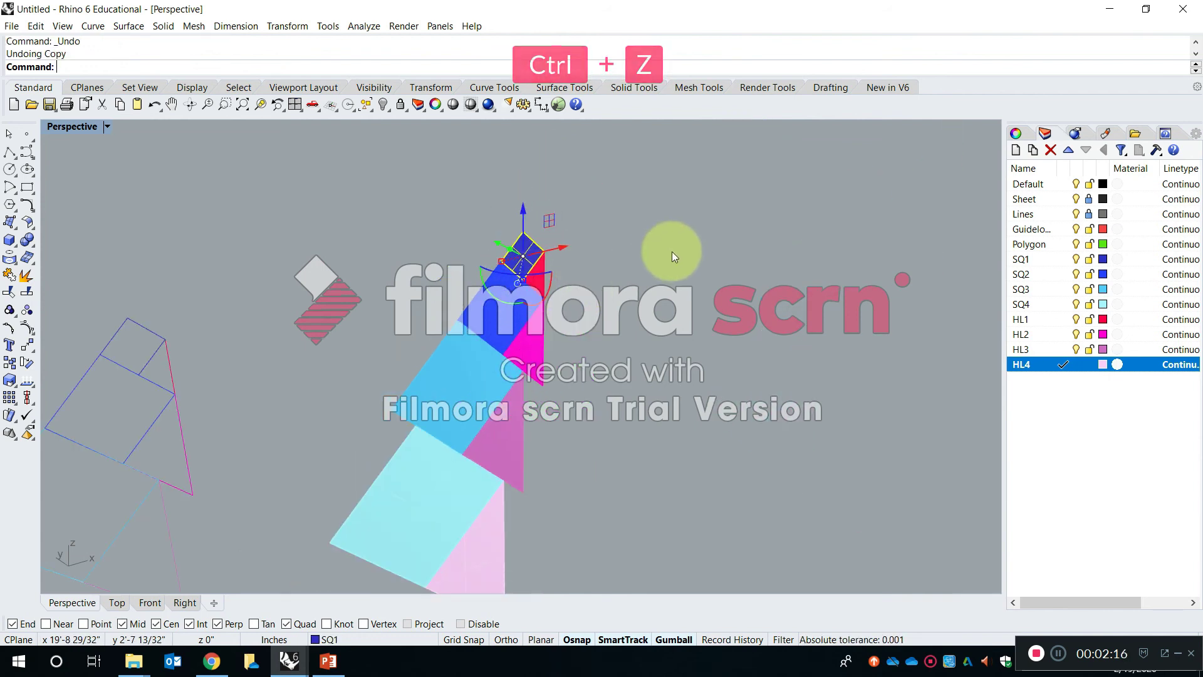
pyautogui.click(732, 356)
# - Copy only the SQ1 to SQ4 and HL1 to HL4 surfaces, without their outline curves, beside the original figure with Ortho on
pyautogui.scroll(3, 494, 208)
pyautogui.click(476, 188)
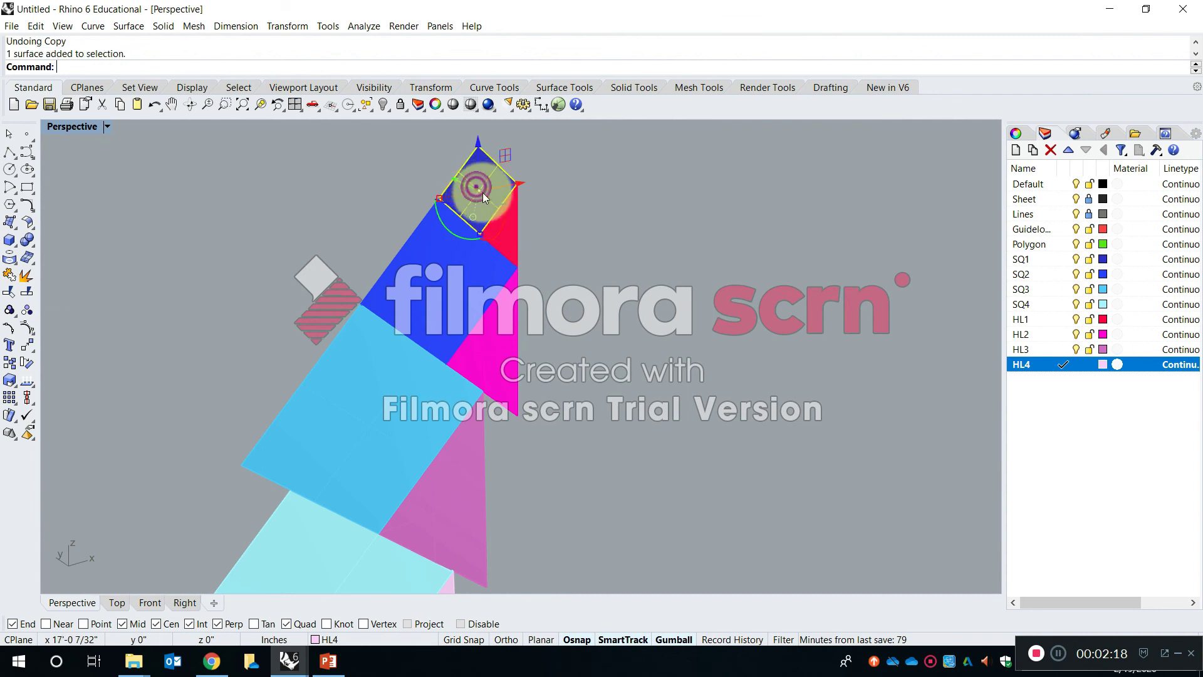
pyautogui.scroll(2, 484, 202)
pyautogui.keyDown('shift'); pyautogui.click(475, 212); pyautogui.keyUp('shift')
pyautogui.scroll(-5, 475, 211)
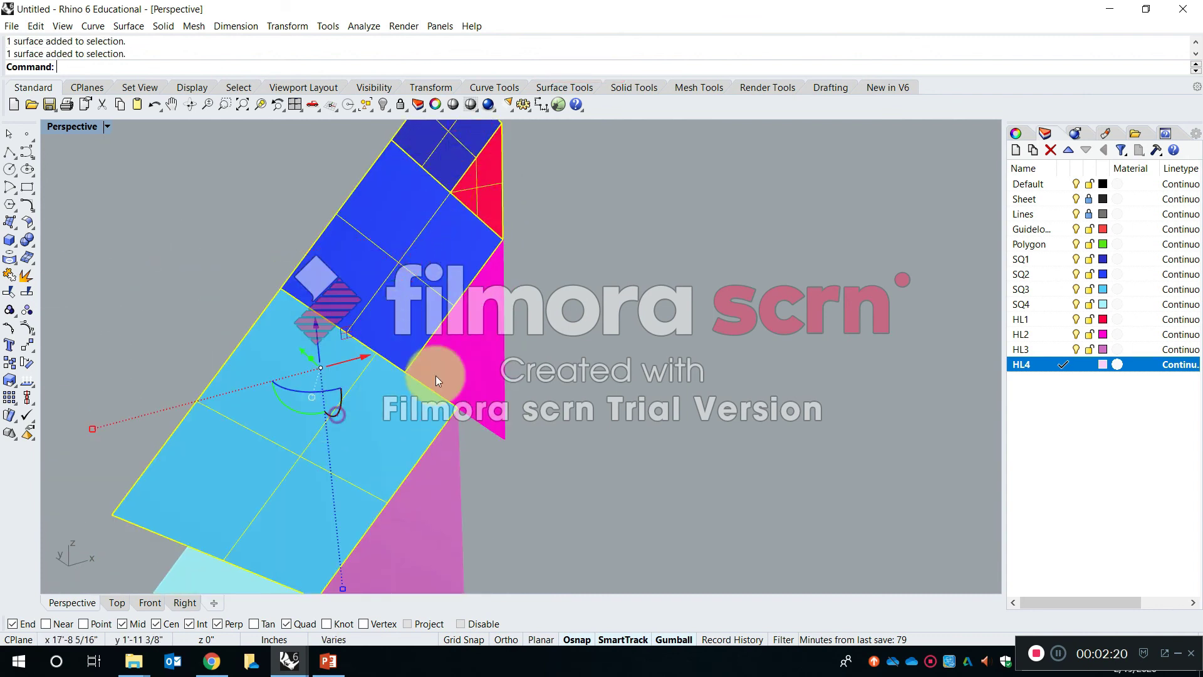
pyautogui.keyDown('shift'); pyautogui.click(362, 478); pyautogui.keyUp('shift')
pyautogui.keyDown('shift'); pyautogui.click(417, 553); pyautogui.keyUp('shift')
pyautogui.hotkey('ctrl', 'c')
pyautogui.write('O')
pyautogui.press('Return')
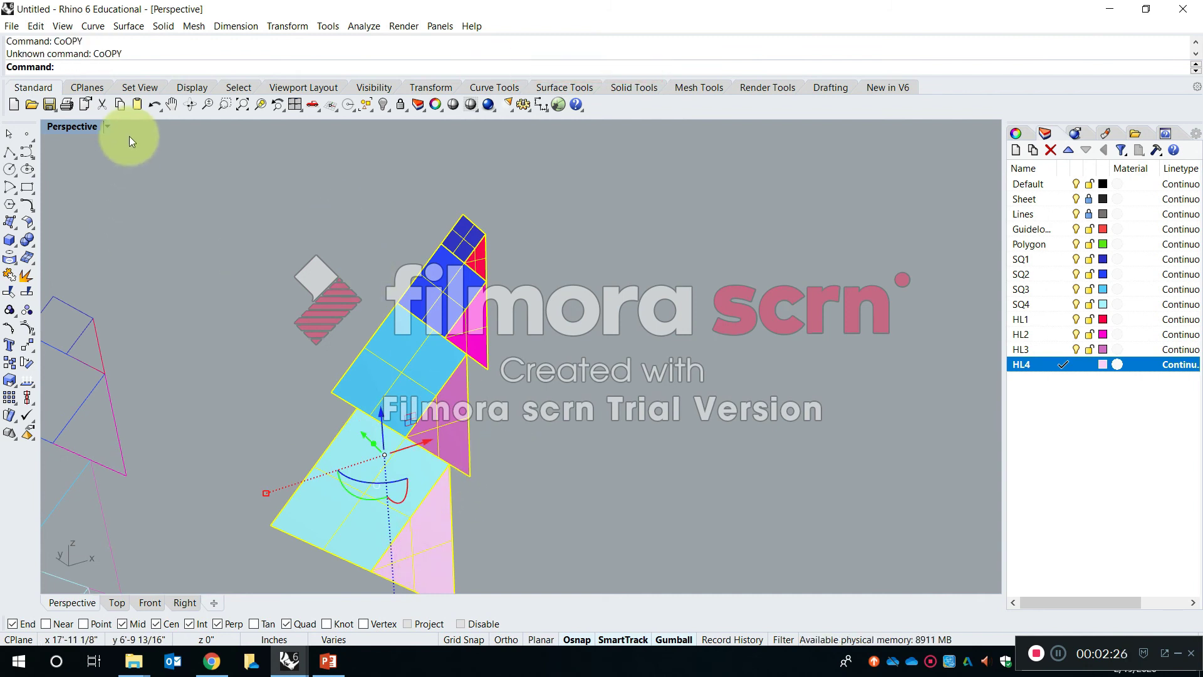
pyautogui.write('copy')
pyautogui.press('Return')
pyautogui.click(560, 370)
pyautogui.press('shift')
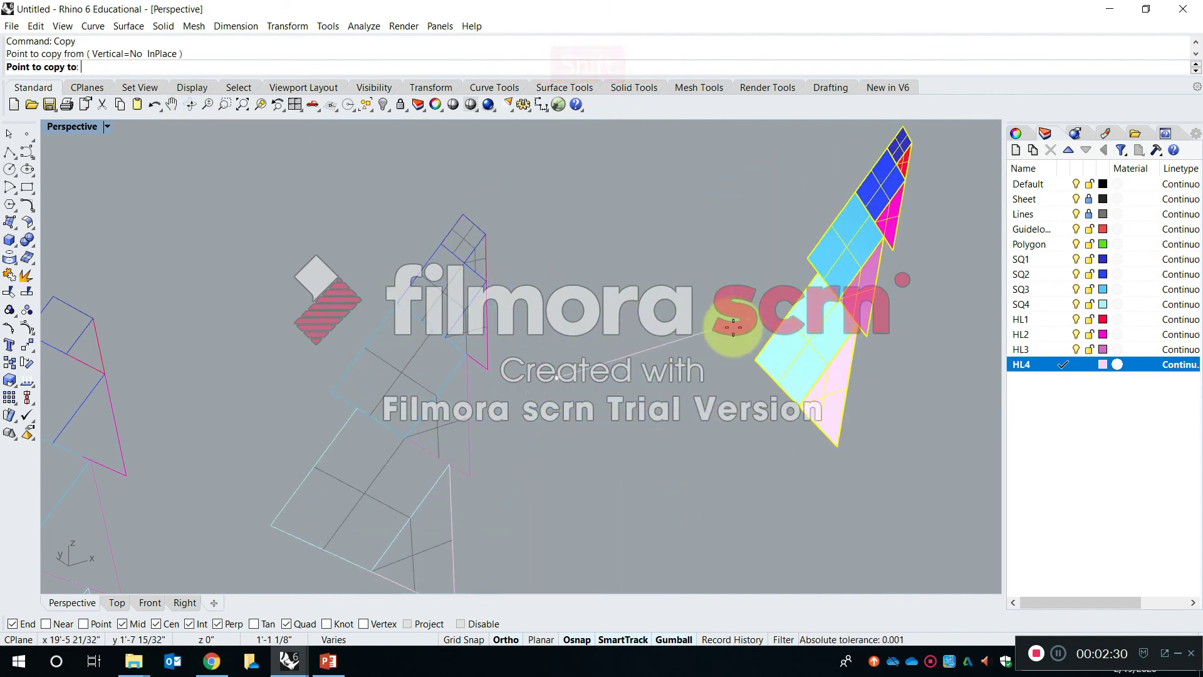
pyautogui.click(700, 348)
pyautogui.press('Return')
# - Check the SQ1 square in the original and the copied figure for an outline curve stacked with the surface
pyautogui.scroll(4, 678, 334)
pyautogui.click(557, 240)
pyautogui.scroll(-3, 468, 208)
pyautogui.scroll(5, 472, 204)
pyautogui.click(473, 209)
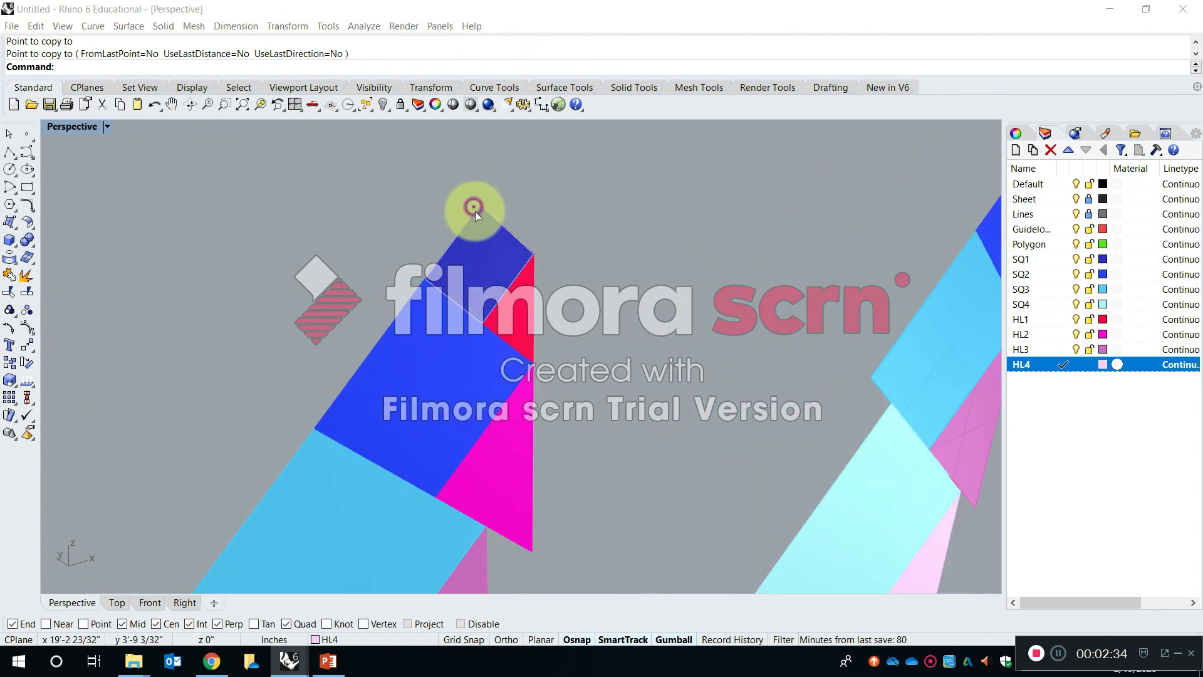
pyautogui.click(694, 238)
pyautogui.scroll(-3, 721, 232)
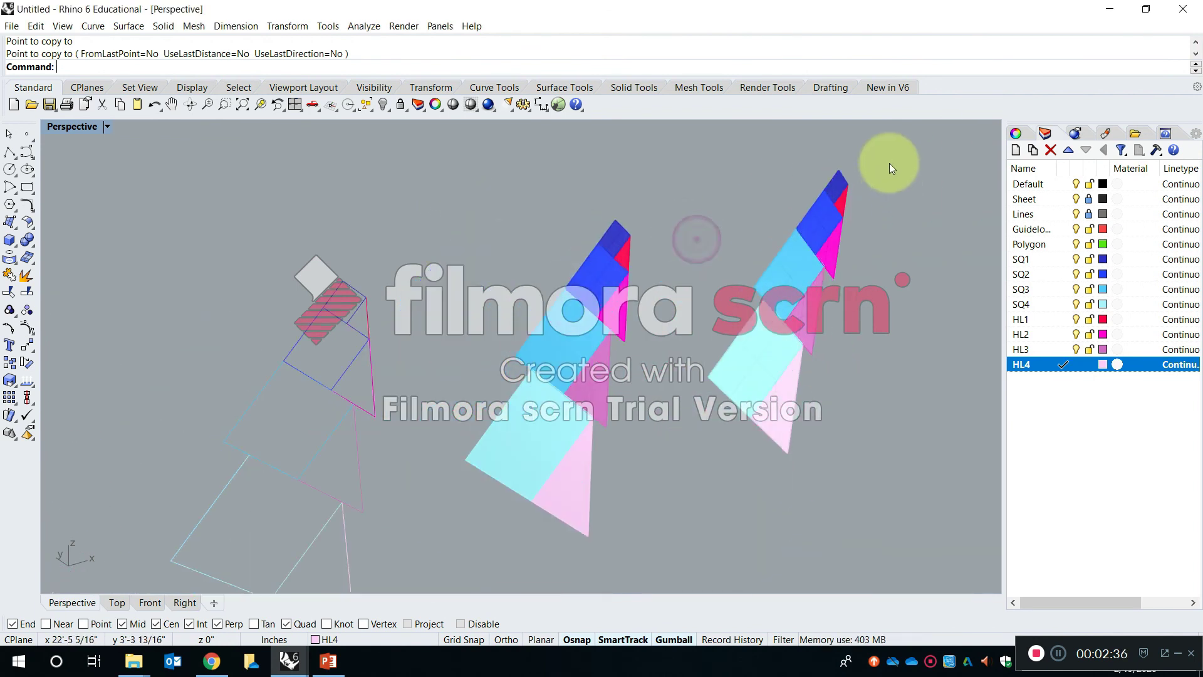
pyautogui.scroll(4, 825, 201)
pyautogui.click(825, 201)
pyautogui.scroll(2, 825, 188)
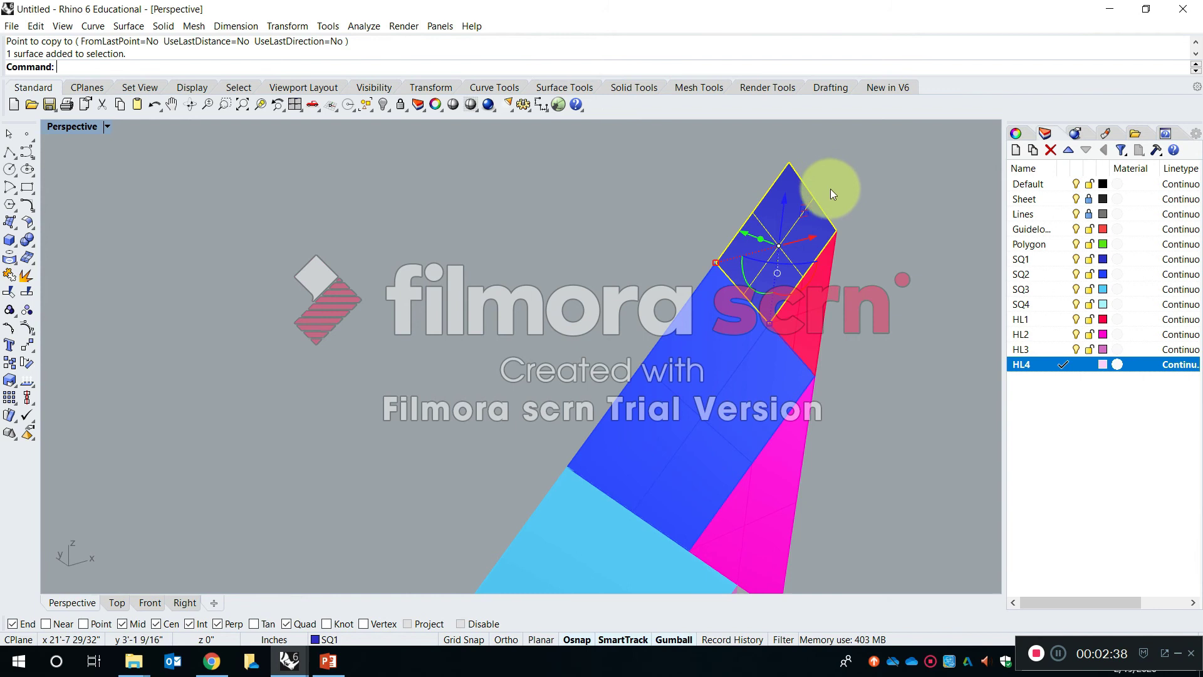
# - Inspect the edges shared by SQ1, HL1 and SQ2 in the original figure for curves and surfaces stacked together
pyautogui.scroll(-6, 829, 200)
pyautogui.click(566, 276)
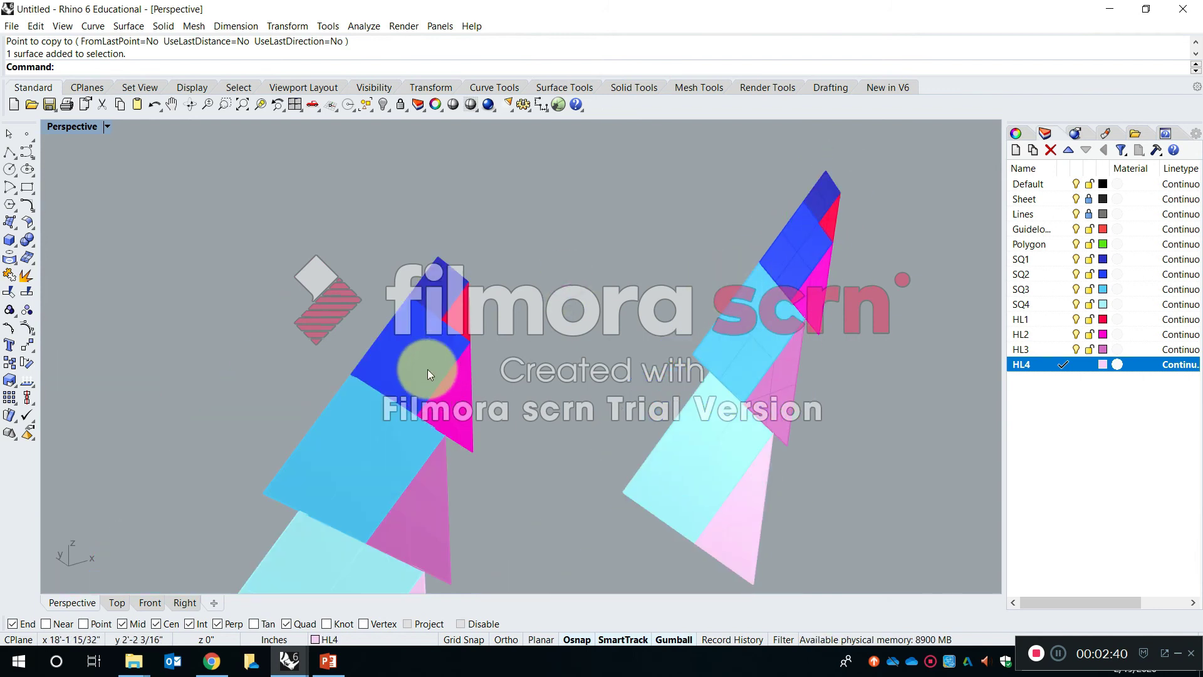
pyautogui.scroll(5, 423, 312)
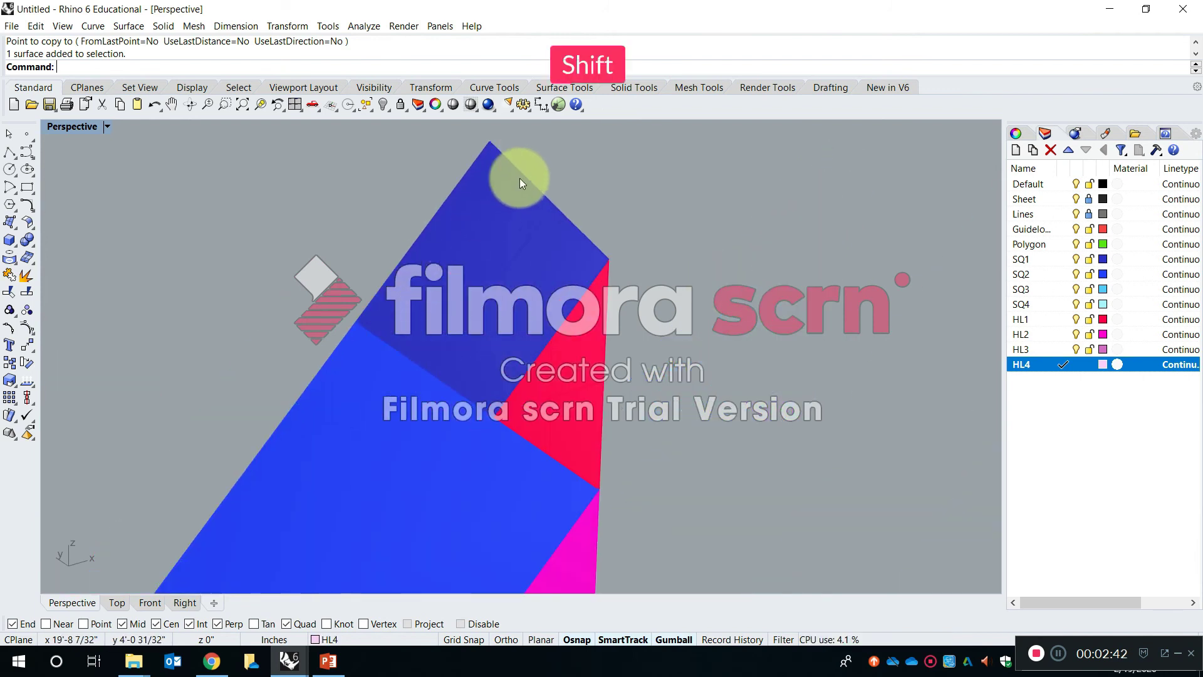
pyautogui.scroll(-3, 507, 170)
pyautogui.click(515, 277)
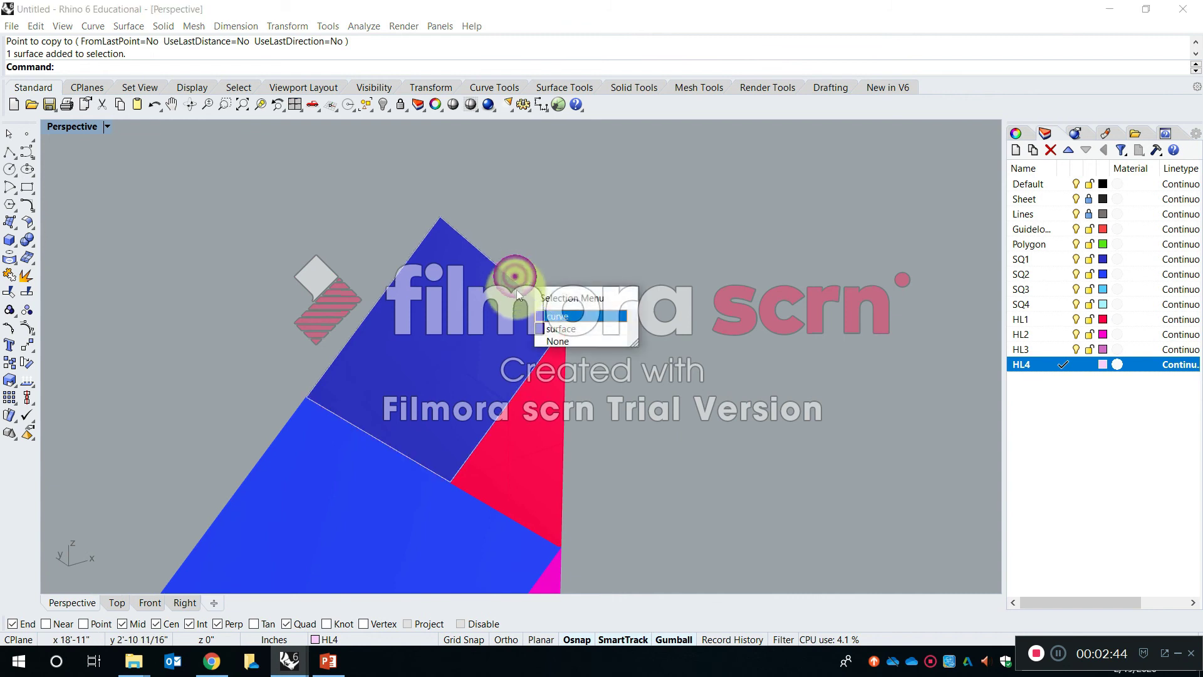
pyautogui.click(529, 148)
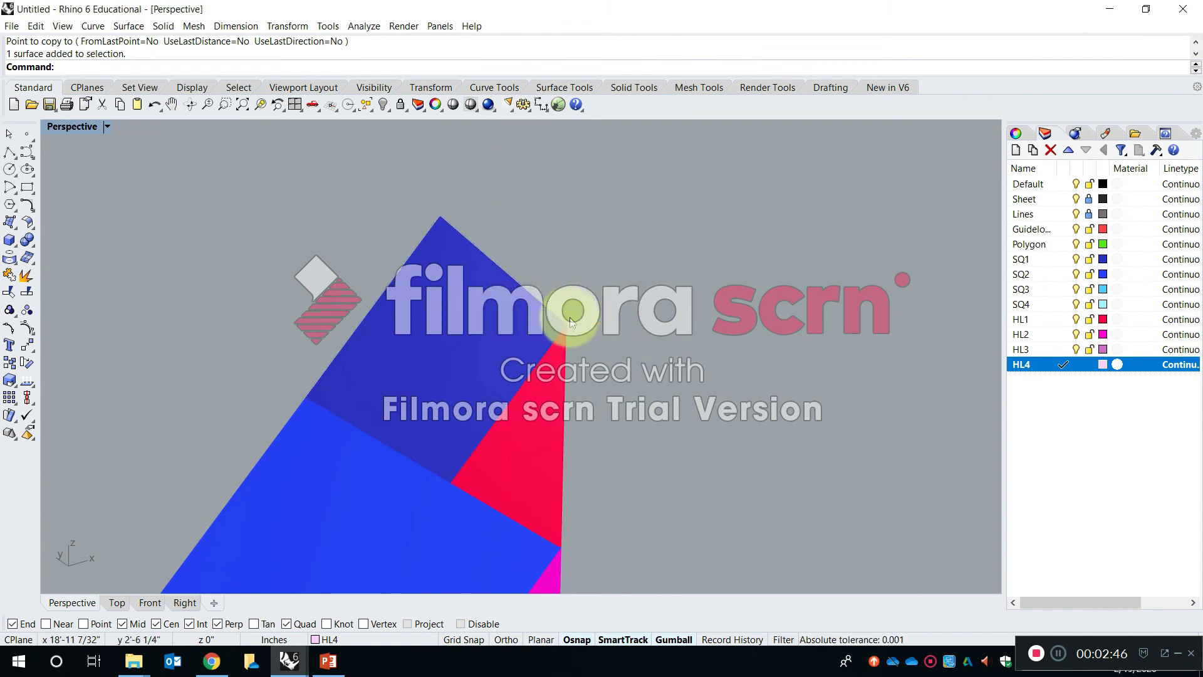
pyautogui.click(553, 345)
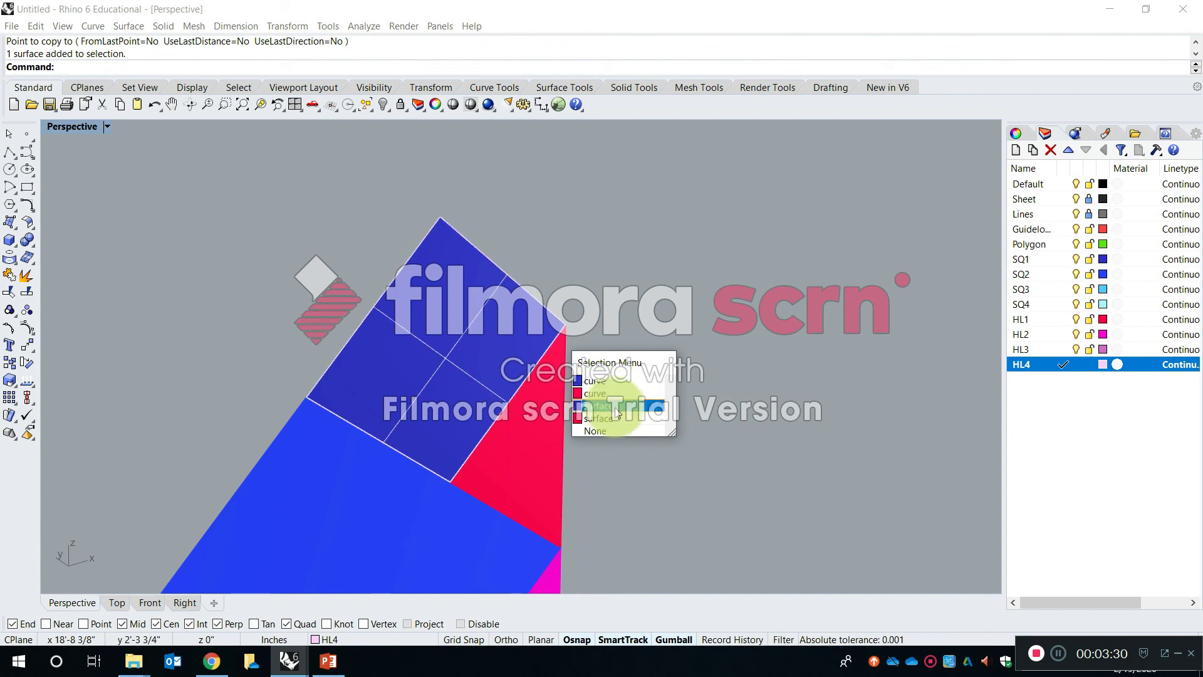
pyautogui.click(614, 303)
pyautogui.click(565, 540)
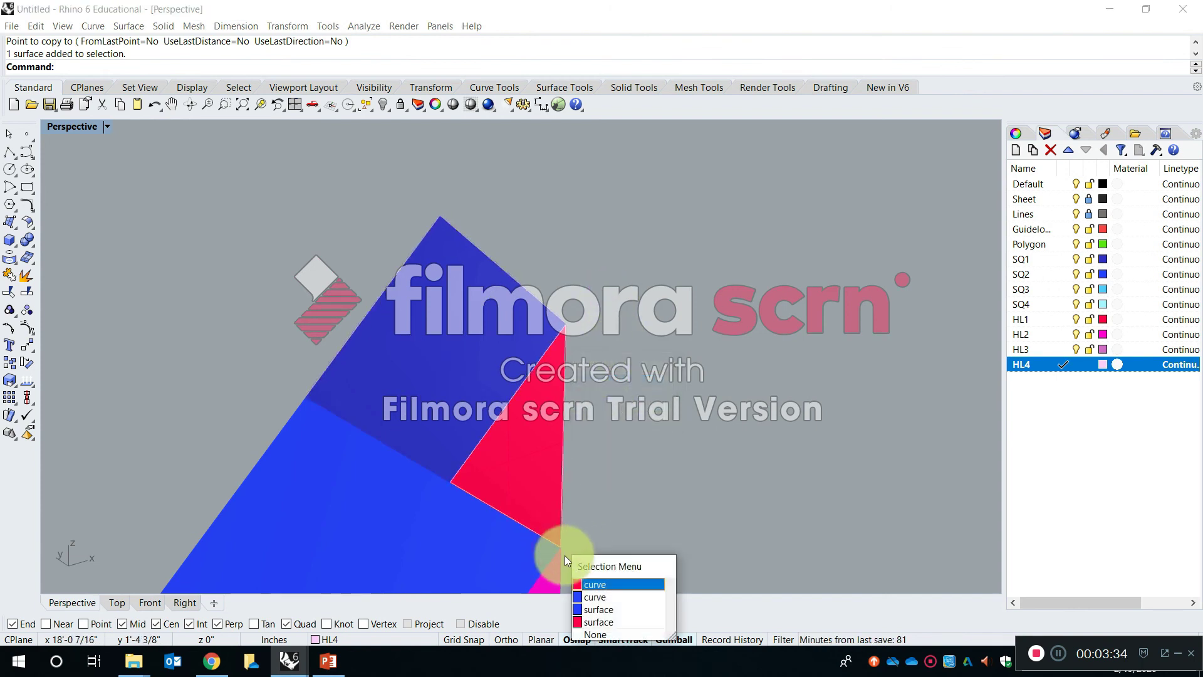
pyautogui.click(604, 607)
pyautogui.scroll(-5, 702, 288)
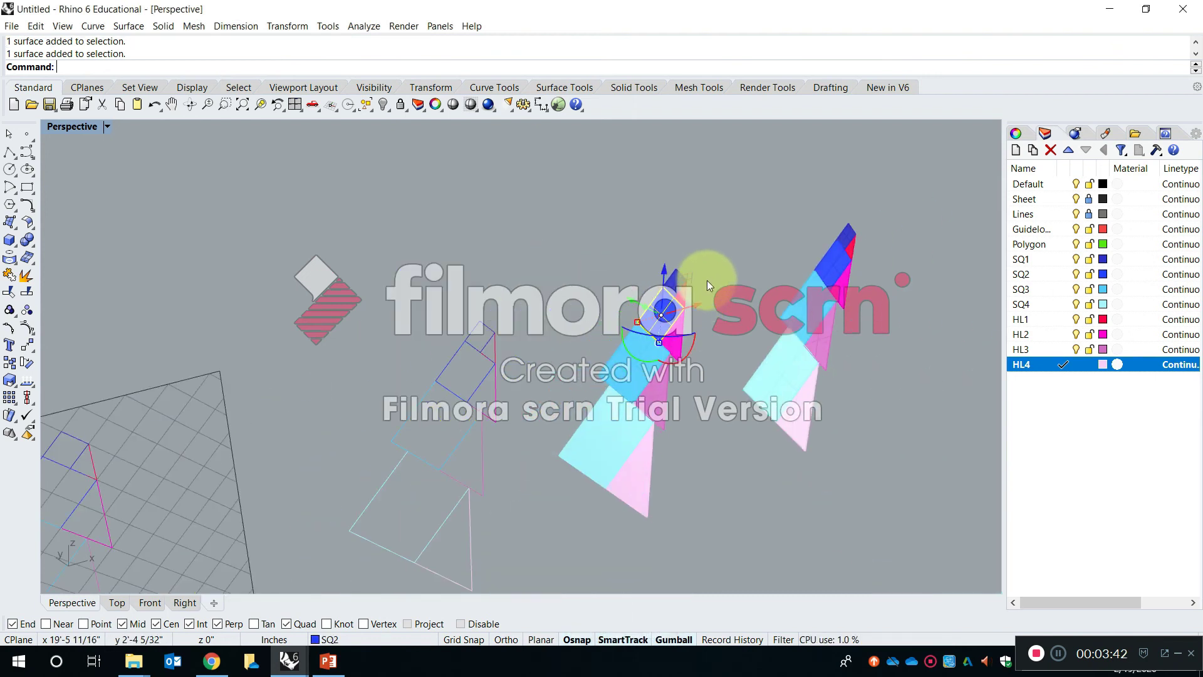
pyautogui.scroll(5, 689, 313)
pyautogui.scroll(-2, 535, 336)
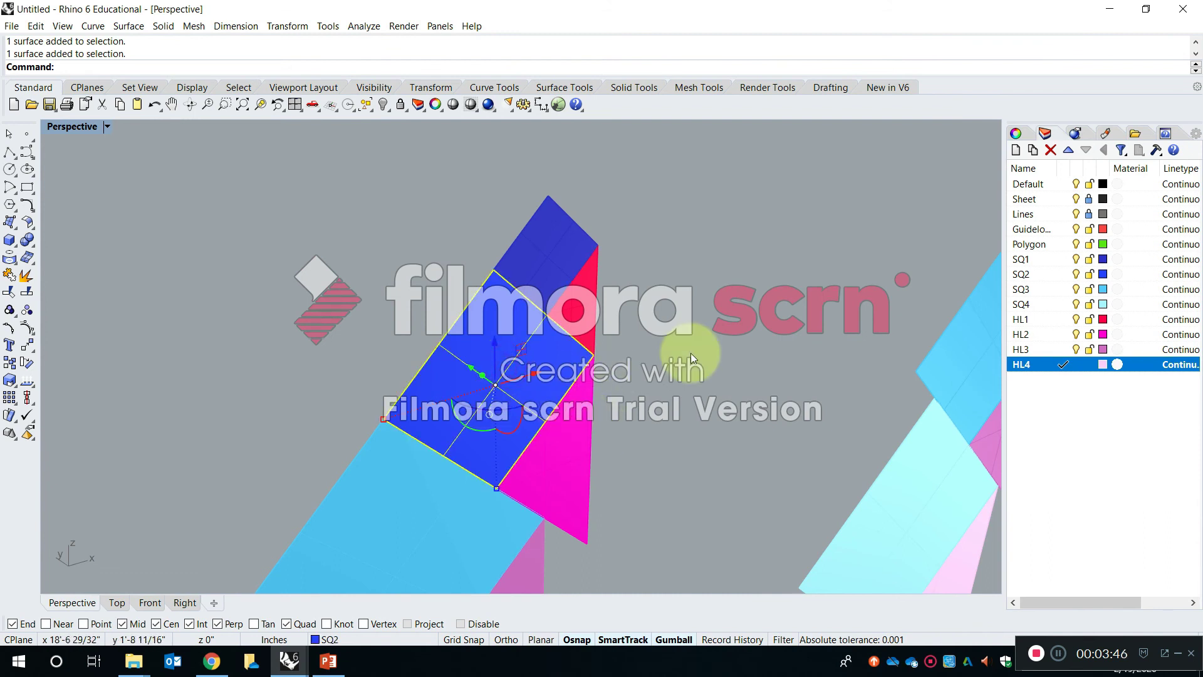
# - Compare the original figure's SQ2 and HL2 shapes with the copied figure's surfaces to see which contain outline curves
pyautogui.click(563, 460)
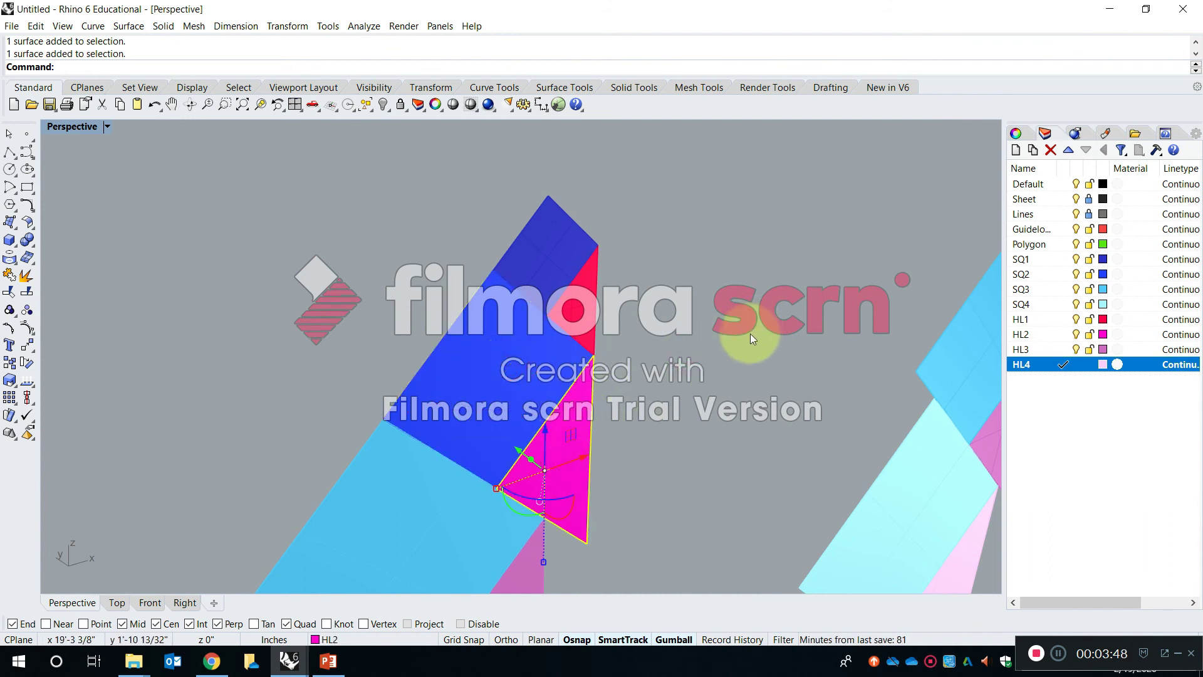
pyautogui.click(745, 363)
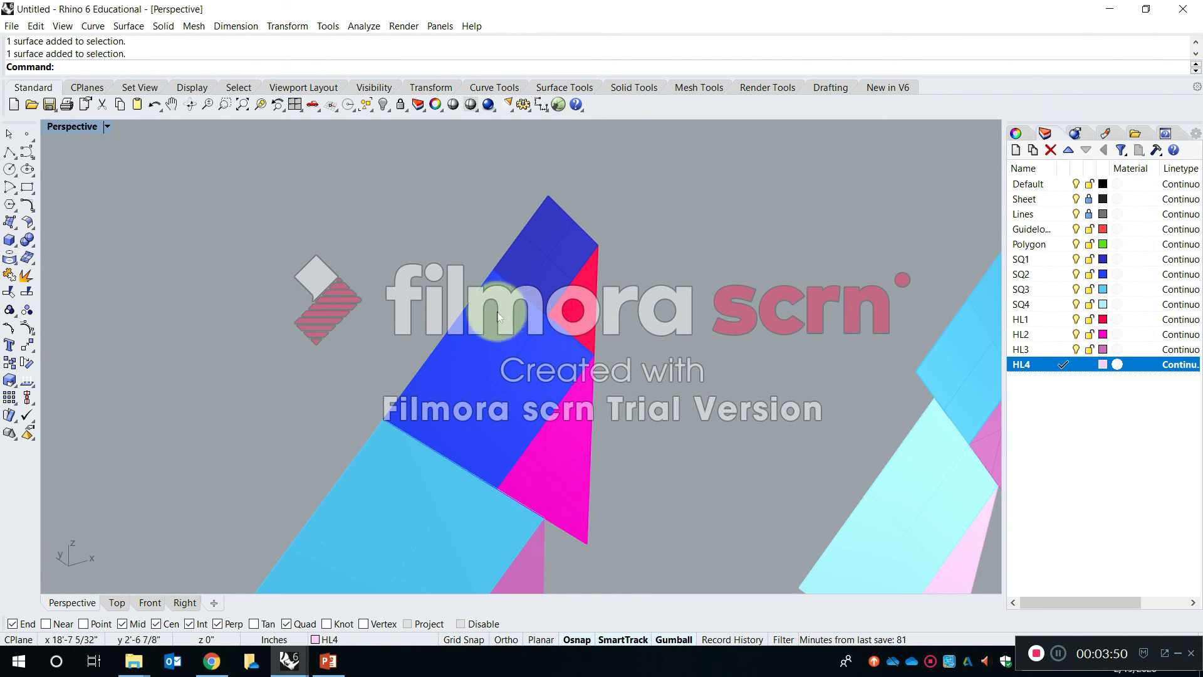
pyautogui.click(464, 314)
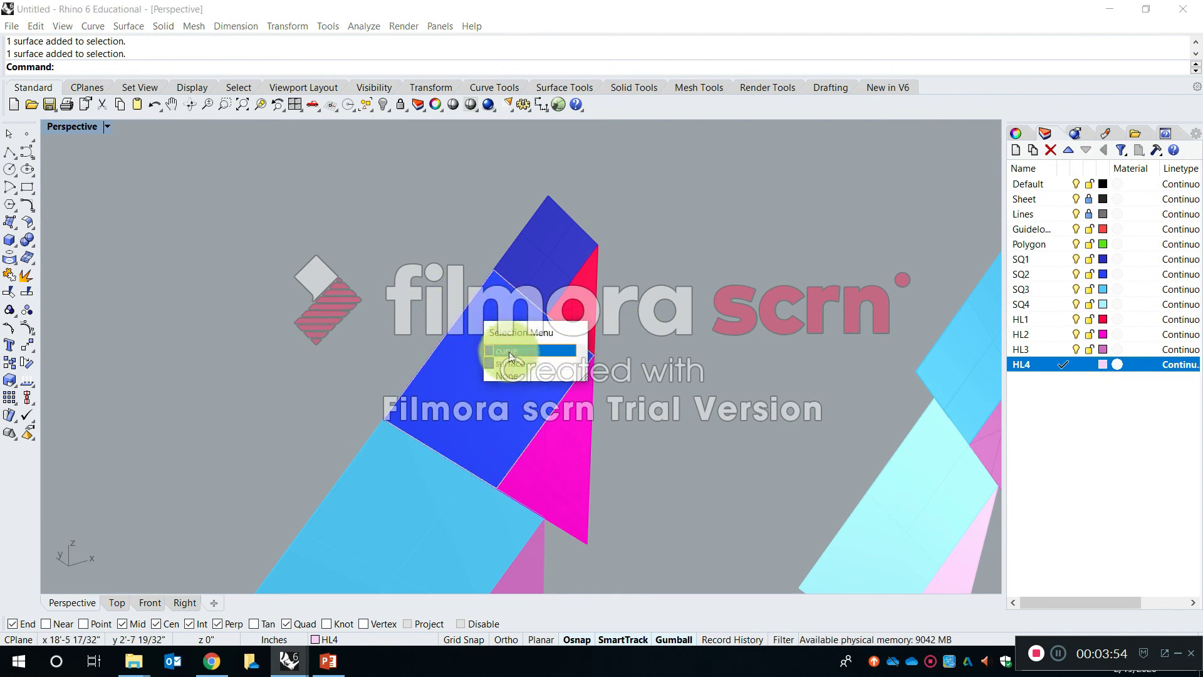
pyautogui.click(676, 292)
pyautogui.scroll(-5, 673, 289)
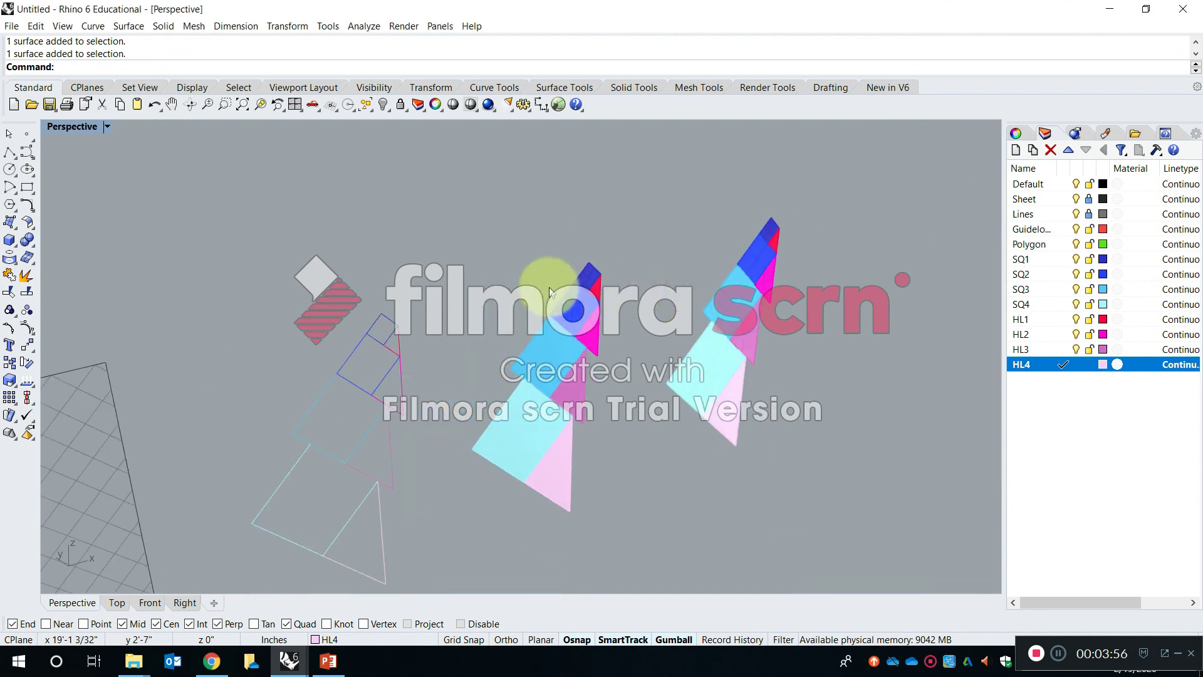
pyautogui.moveTo(737, 276); pyautogui.dragTo(721, 263)
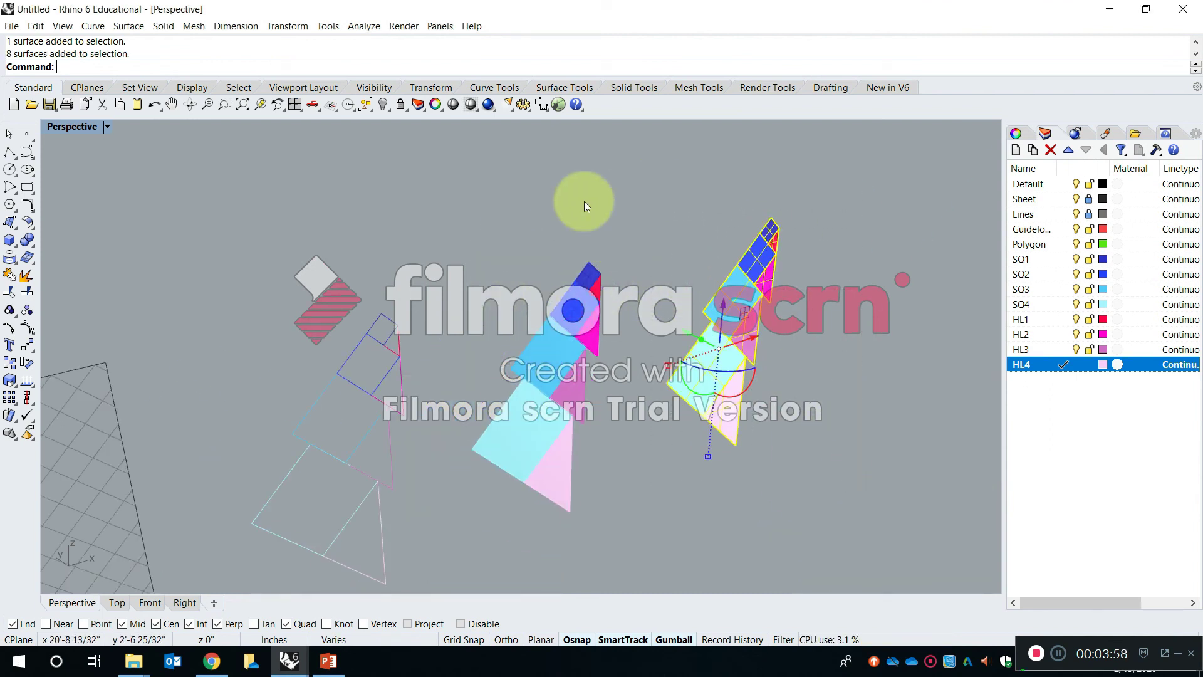
pyautogui.click(840, 340)
# - Begin an ExtrudeSrf extrusion of the SQ1 square surface at the tip of the copied figure
pyautogui.scroll(5, 833, 256)
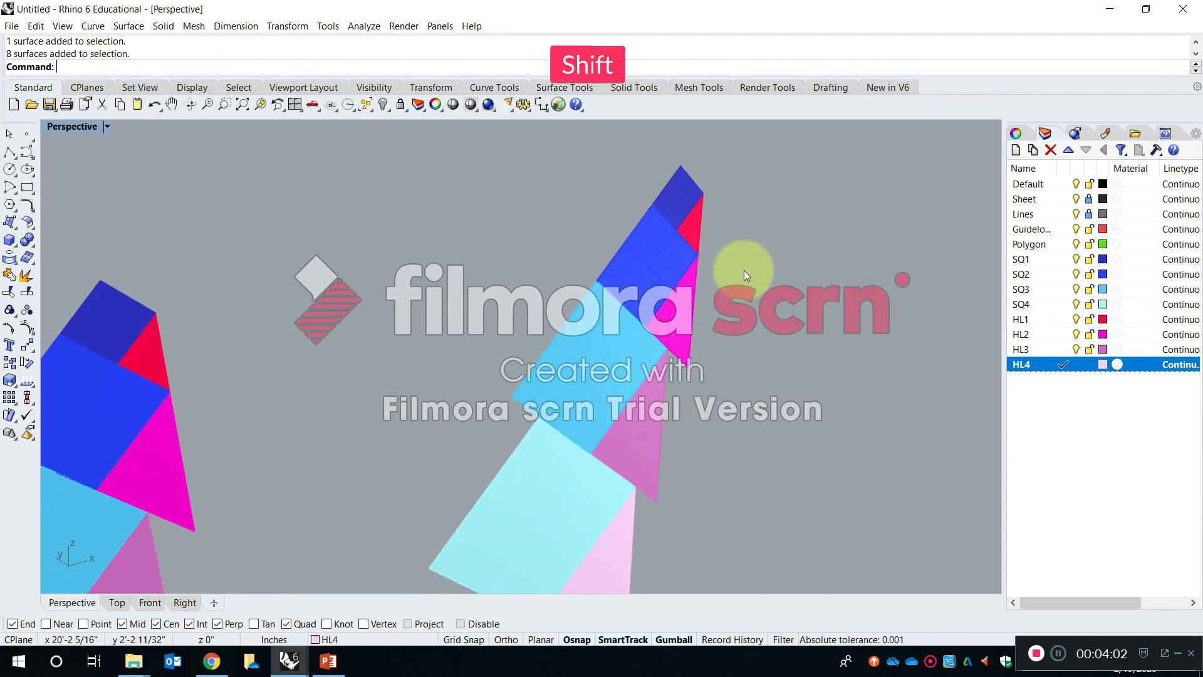
pyautogui.keyDown('shift'); pyautogui.moveTo(724, 273); pyautogui.dragTo(695, 335, button='right'); pyautogui.keyUp('shift')
pyautogui.scroll(5, 658, 268)
pyautogui.click(649, 258)
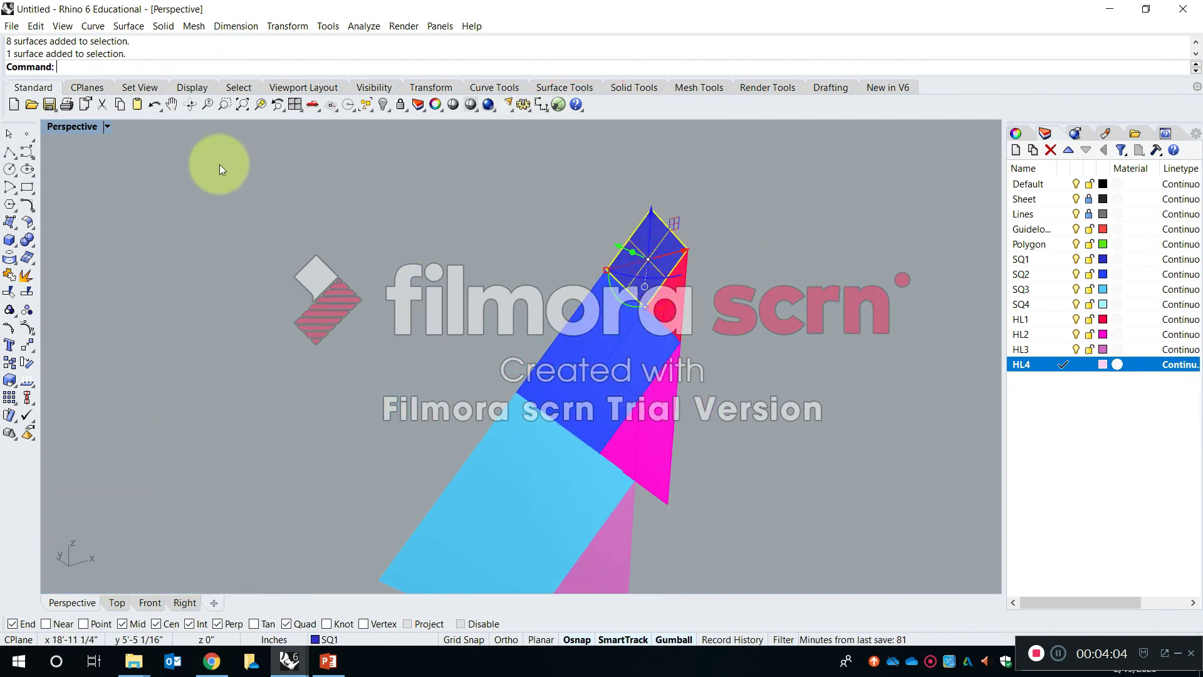
pyautogui.click(267, 111)
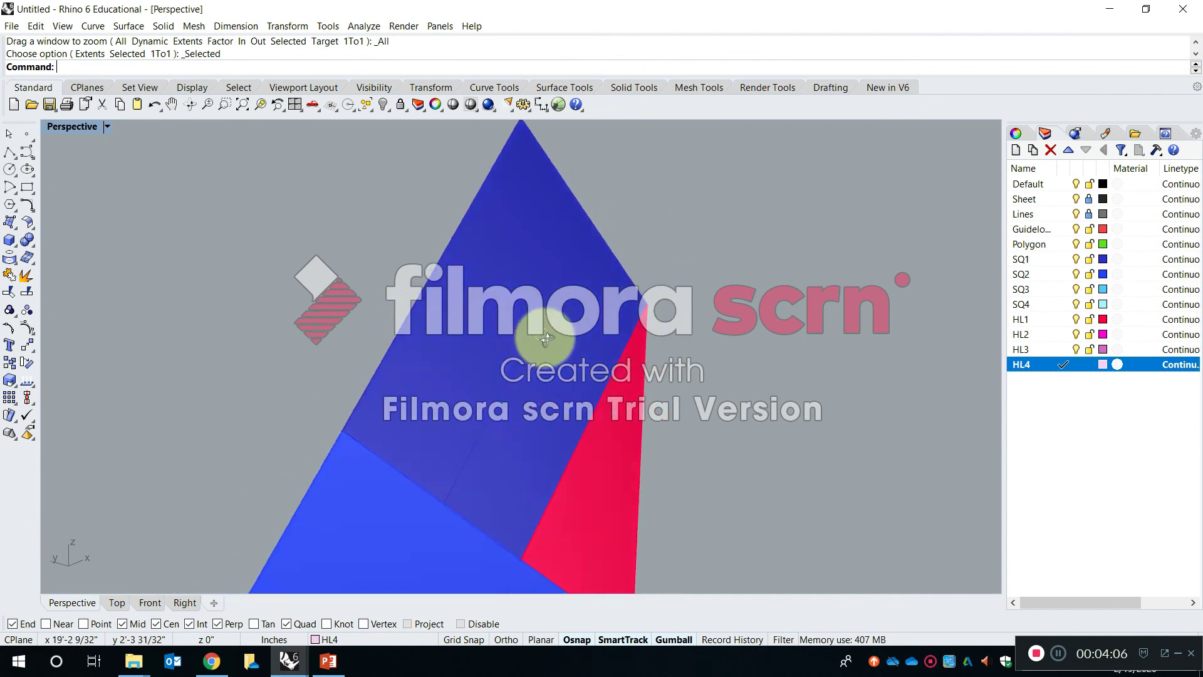
pyautogui.moveTo(678, 338); pyautogui.dragTo(555, 346, button='right')
pyautogui.press('Escape')
pyautogui.write('extrude')
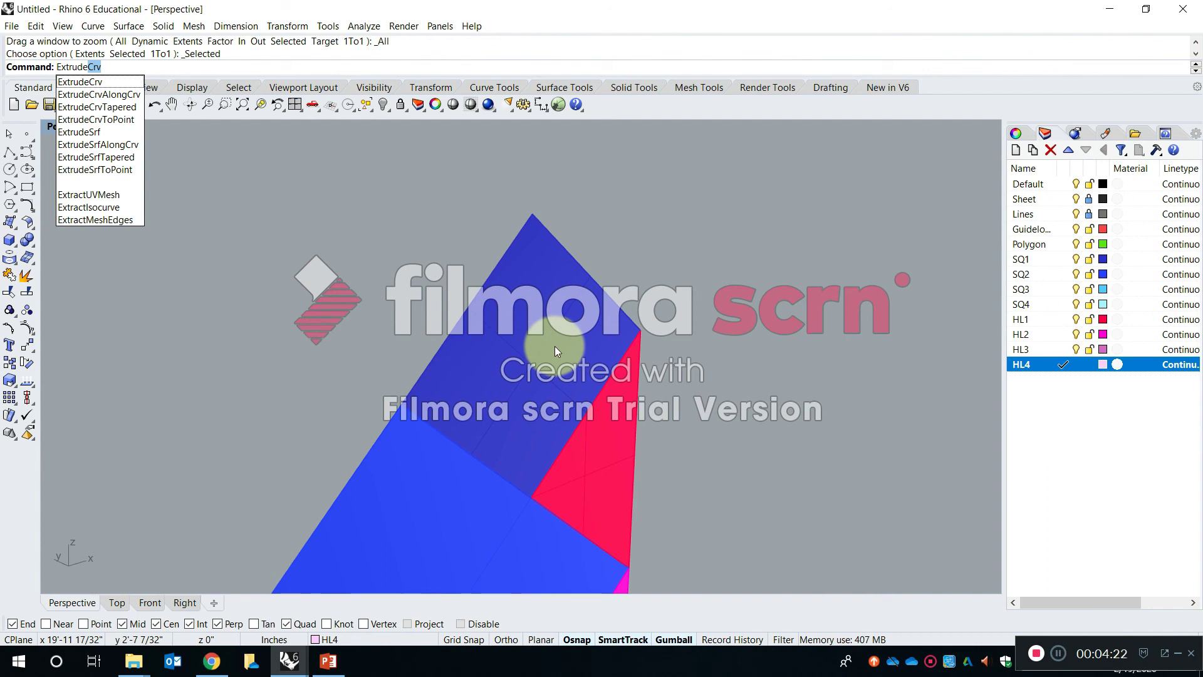
pyautogui.click(121, 137)
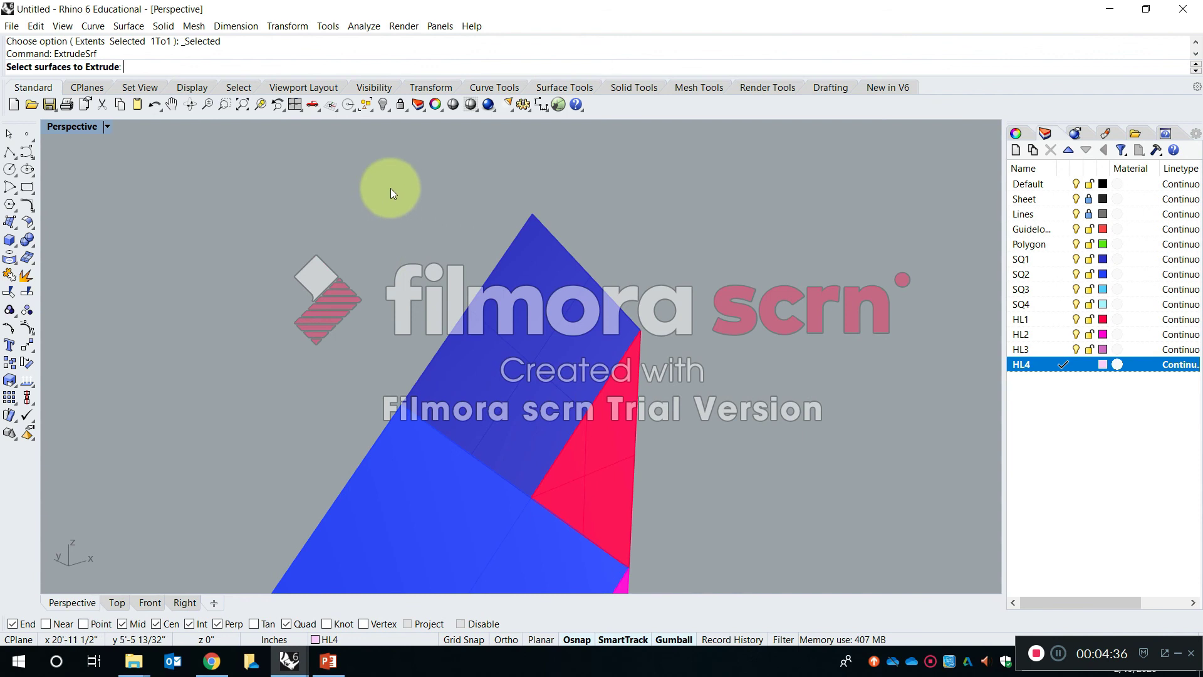
pyautogui.moveTo(238, 222); pyautogui.dragTo(470, 295, button='right')
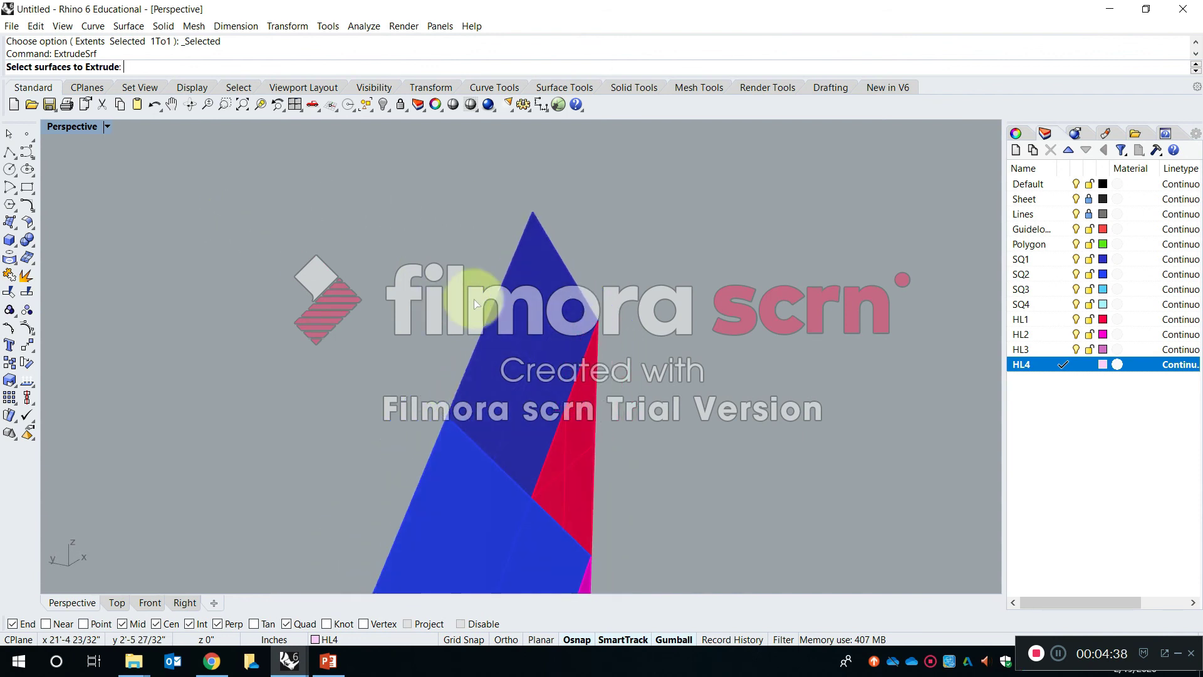
pyautogui.click(536, 317)
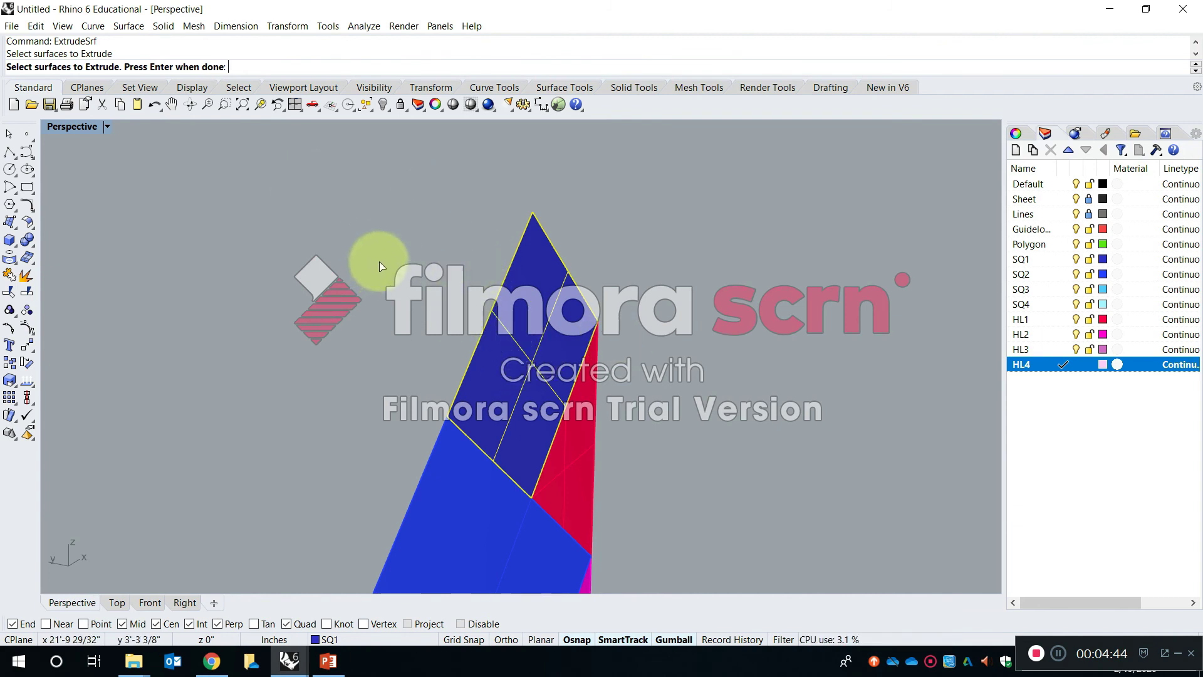
pyautogui.press('Return')
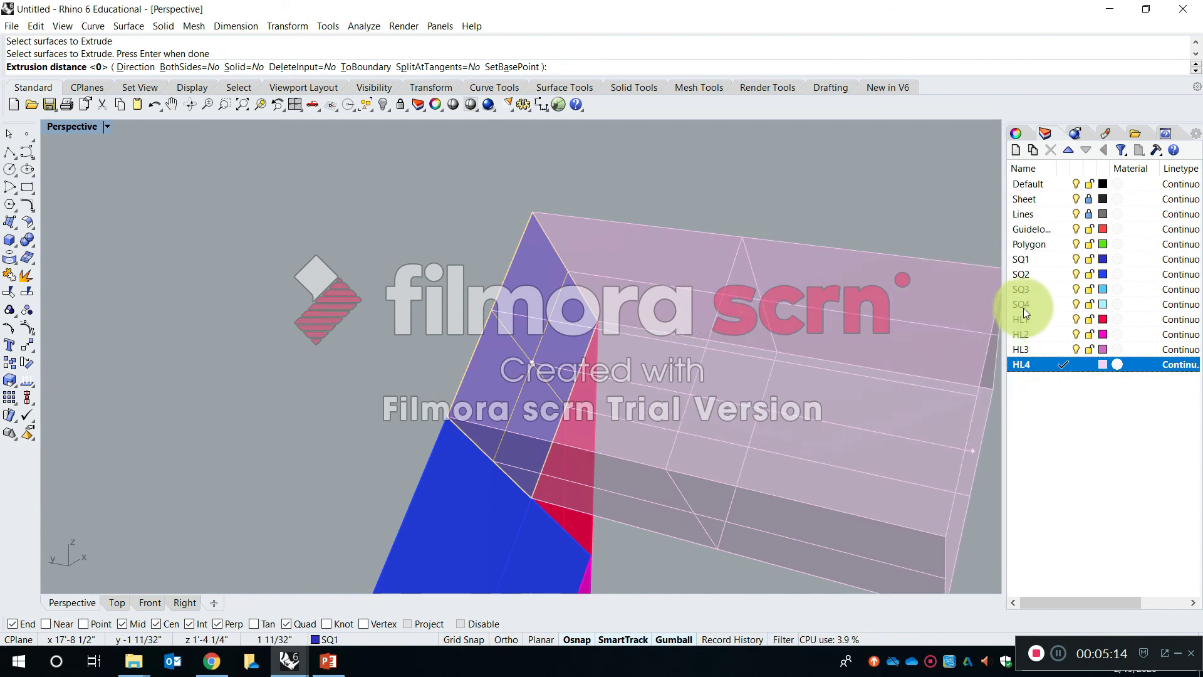
# - Try SQ2, SQ4 and HL2 as the current layer for the pending extrusion, and settle on SQ1
pyautogui.click(1043, 258)
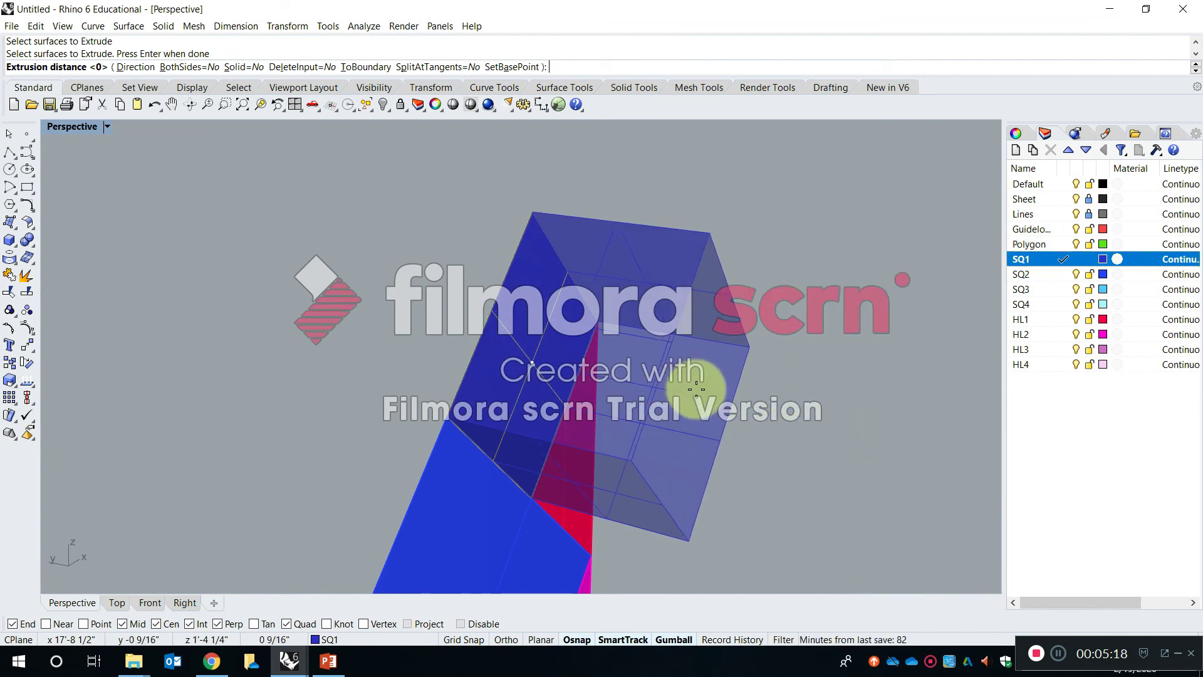
pyautogui.click(1020, 274)
pyautogui.click(1029, 304)
pyautogui.click(1033, 334)
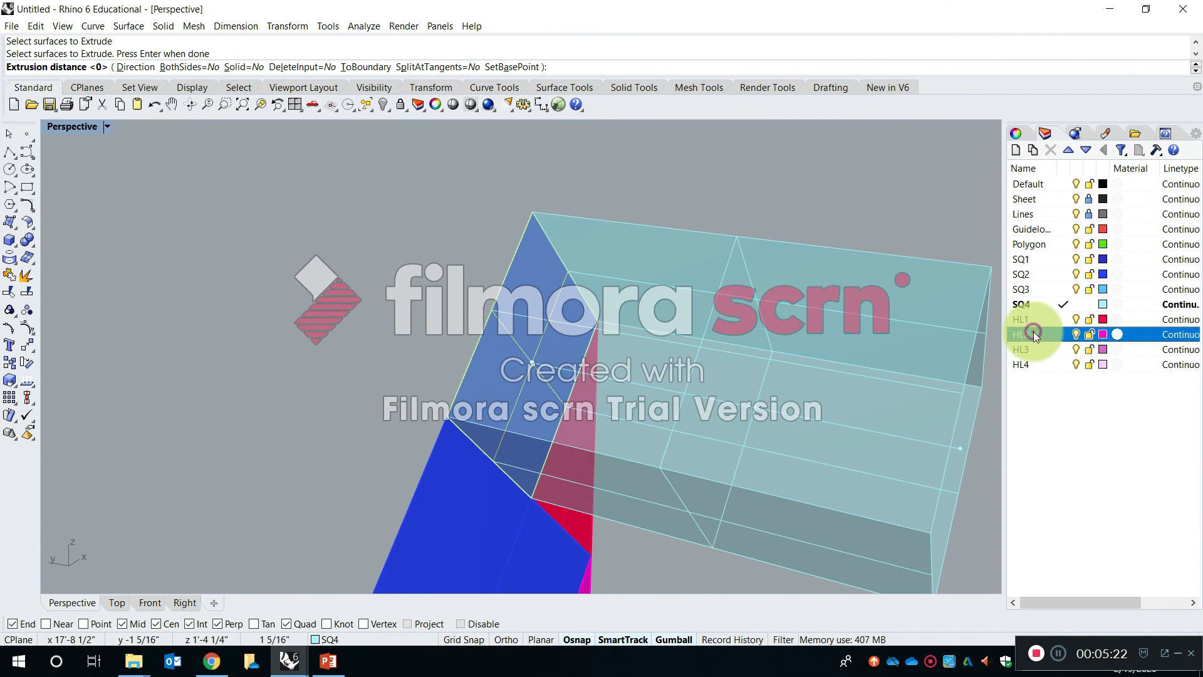
pyautogui.click(1042, 259)
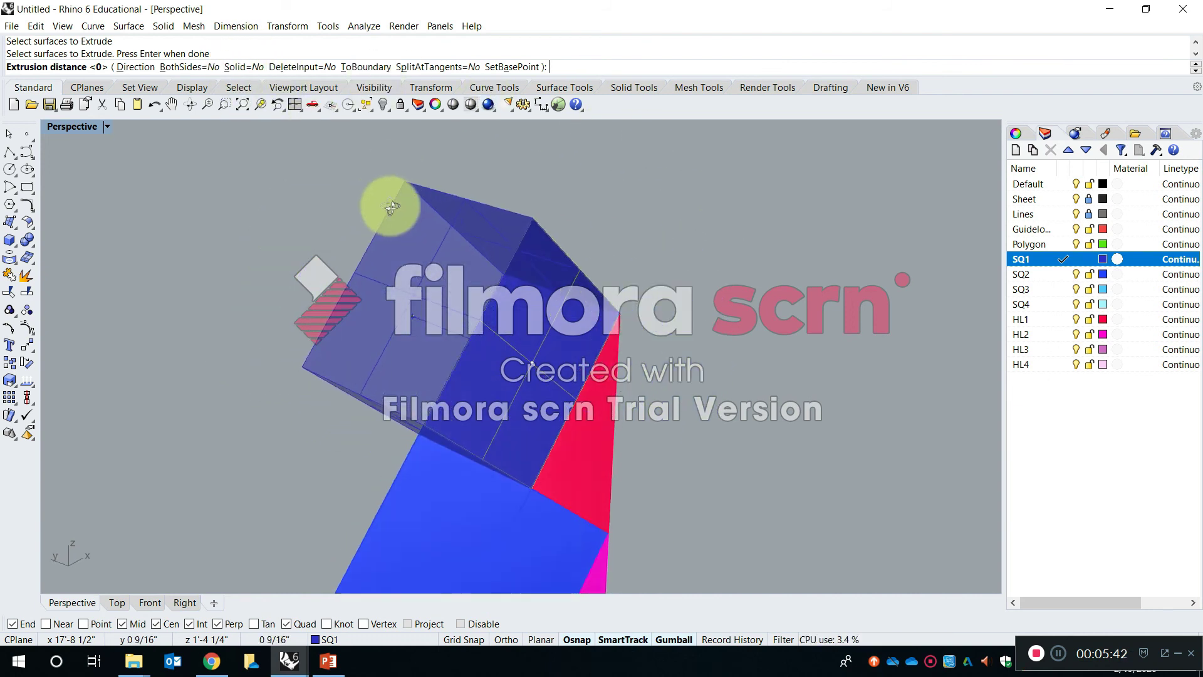
# - Finish the SQ1 extrusion about 0.39 inches deep with Solid set to No, and delete the resulting open polysurface
pyautogui.click(667, 267)
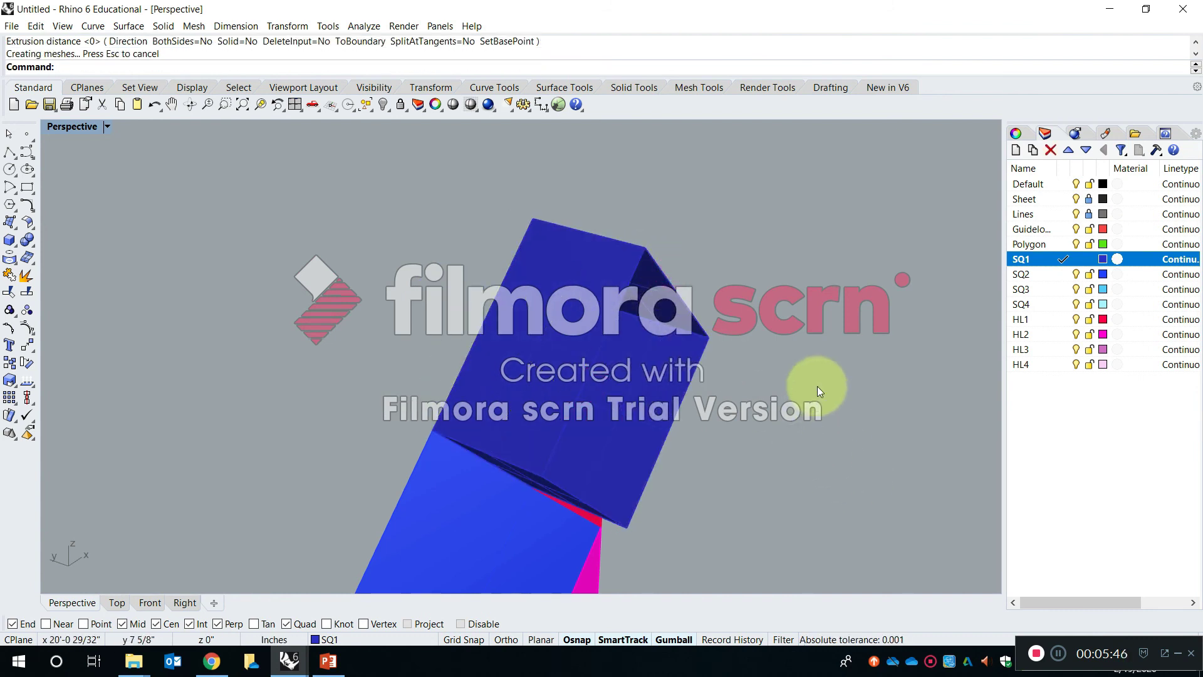
pyautogui.moveTo(840, 438); pyautogui.dragTo(543, 334, button='right')
pyautogui.click(563, 314)
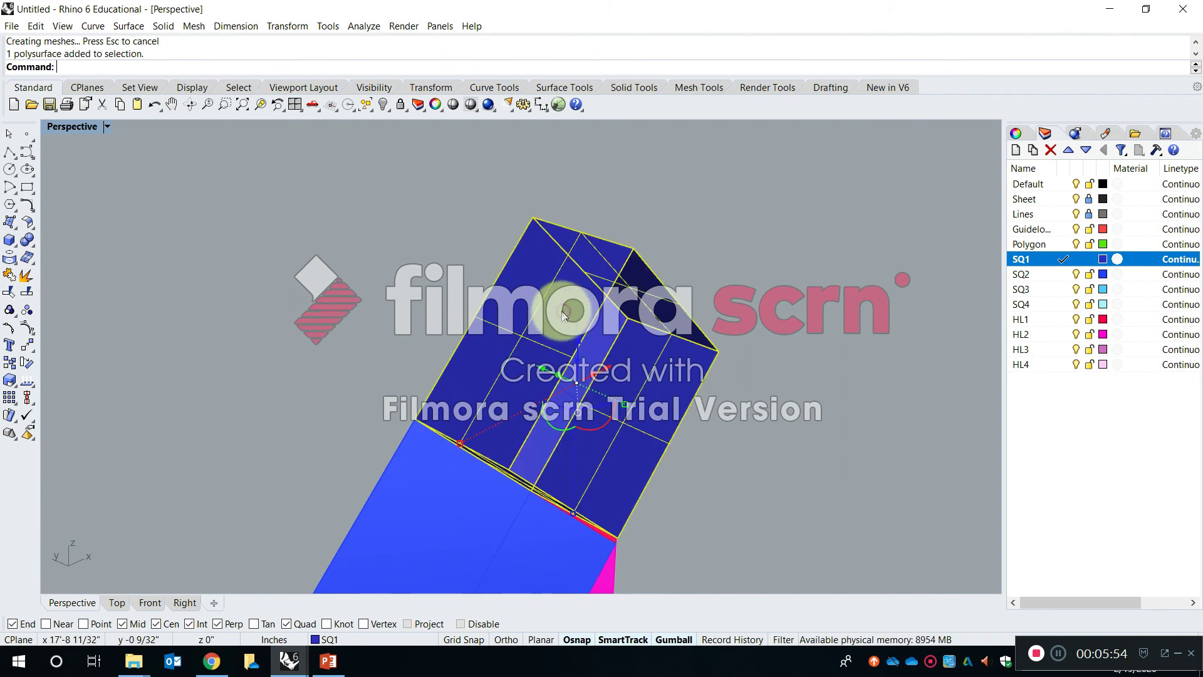
pyautogui.press('Delete')
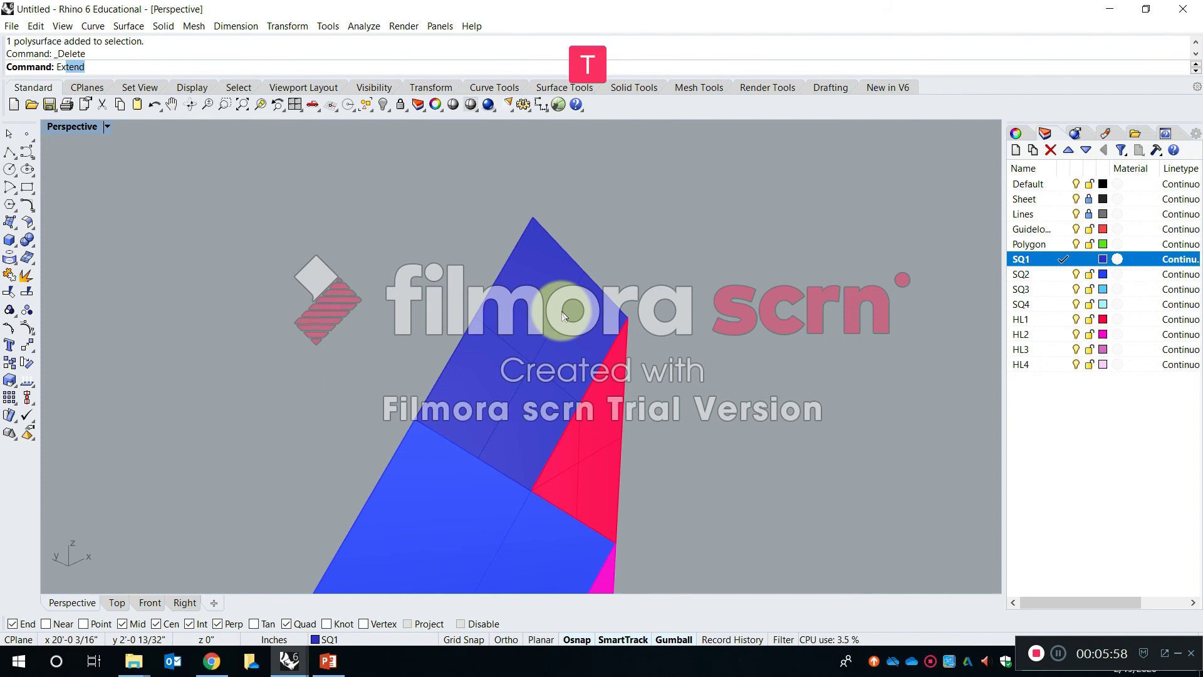
# - Extrude the copied figure's SQ1 square surface about 1/2 inch using ExtrudeSrf with Solid set to Yes
pyautogui.write('de')
pyautogui.press('Down')
pyautogui.press('Down')
pyautogui.press('Down')
pyautogui.press('Down')
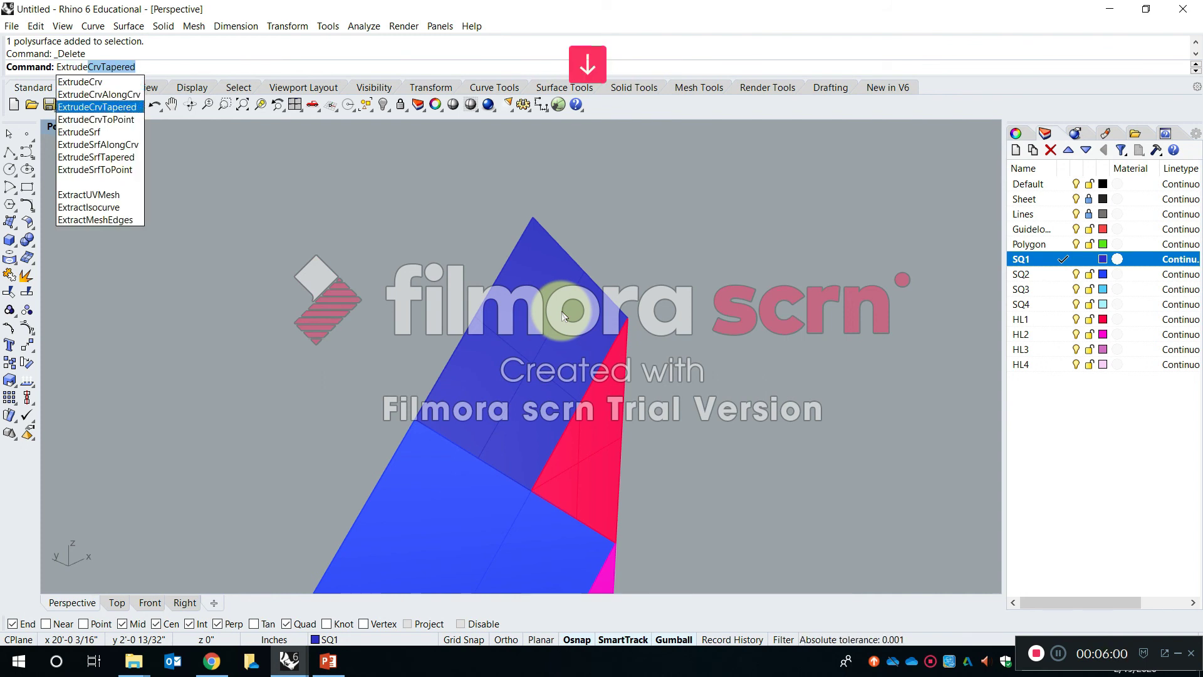
pyautogui.press('Return')
pyautogui.click(562, 312)
pyautogui.press('Return')
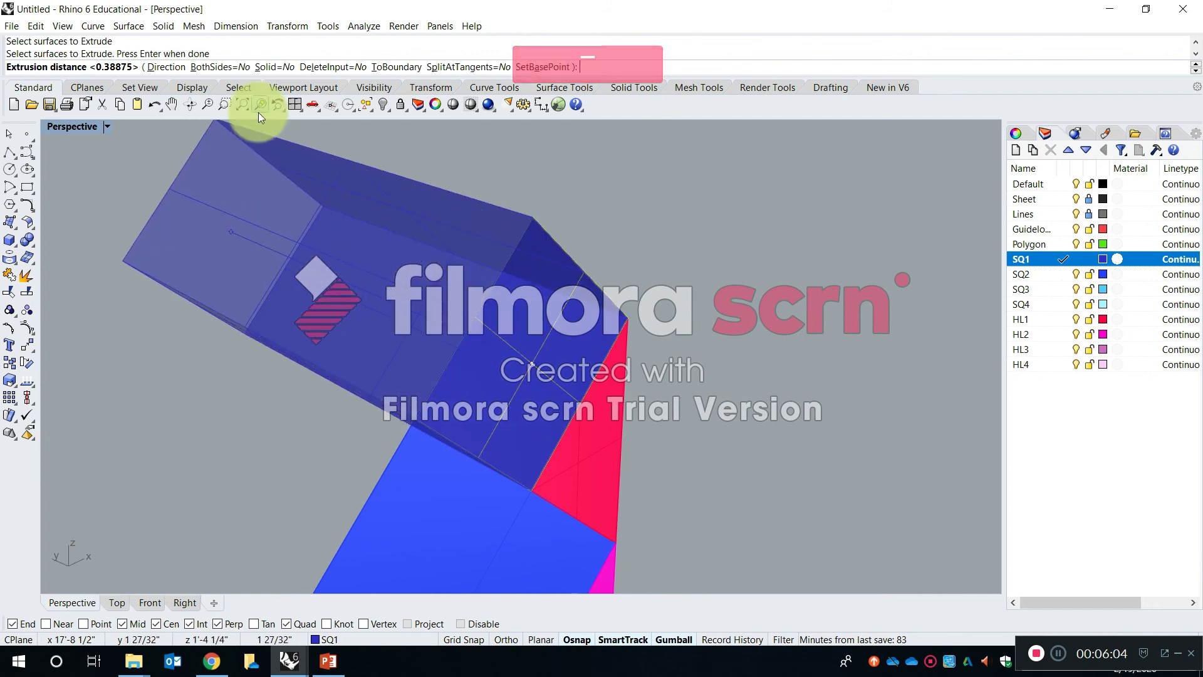
pyautogui.click(278, 67)
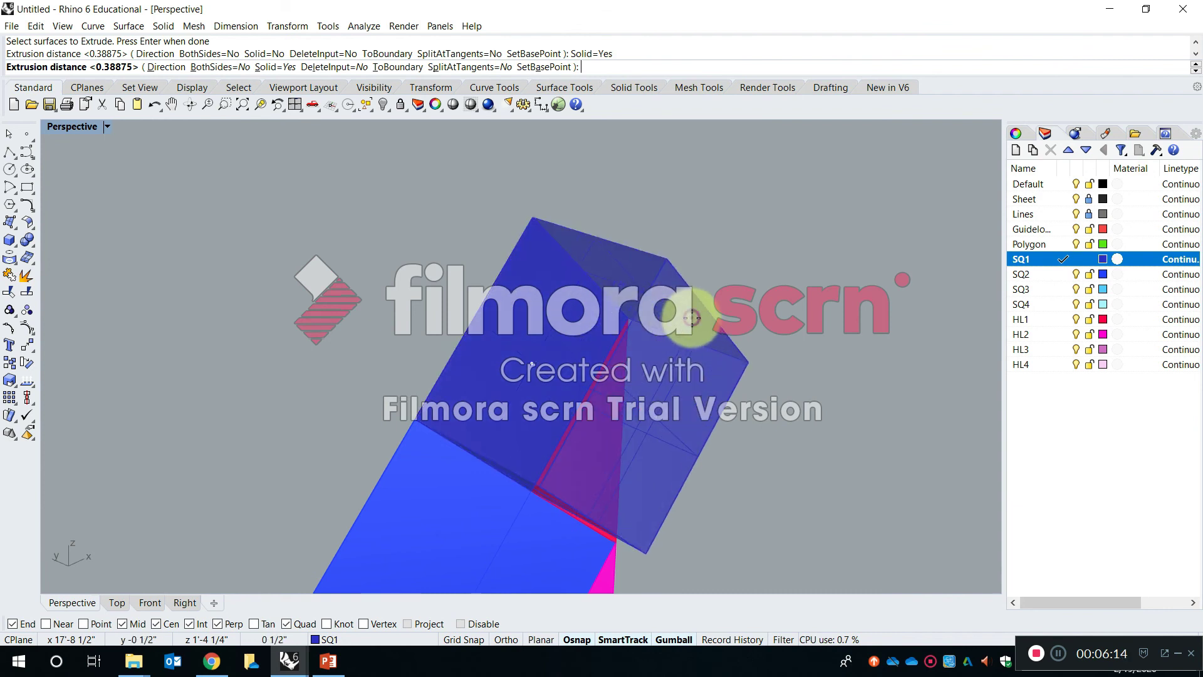
pyautogui.click(692, 318)
# - Move the extruded SQ1 solid away from its base surface with the gumball, and undo the move
pyautogui.moveTo(819, 403); pyautogui.dragTo(528, 369, button='right')
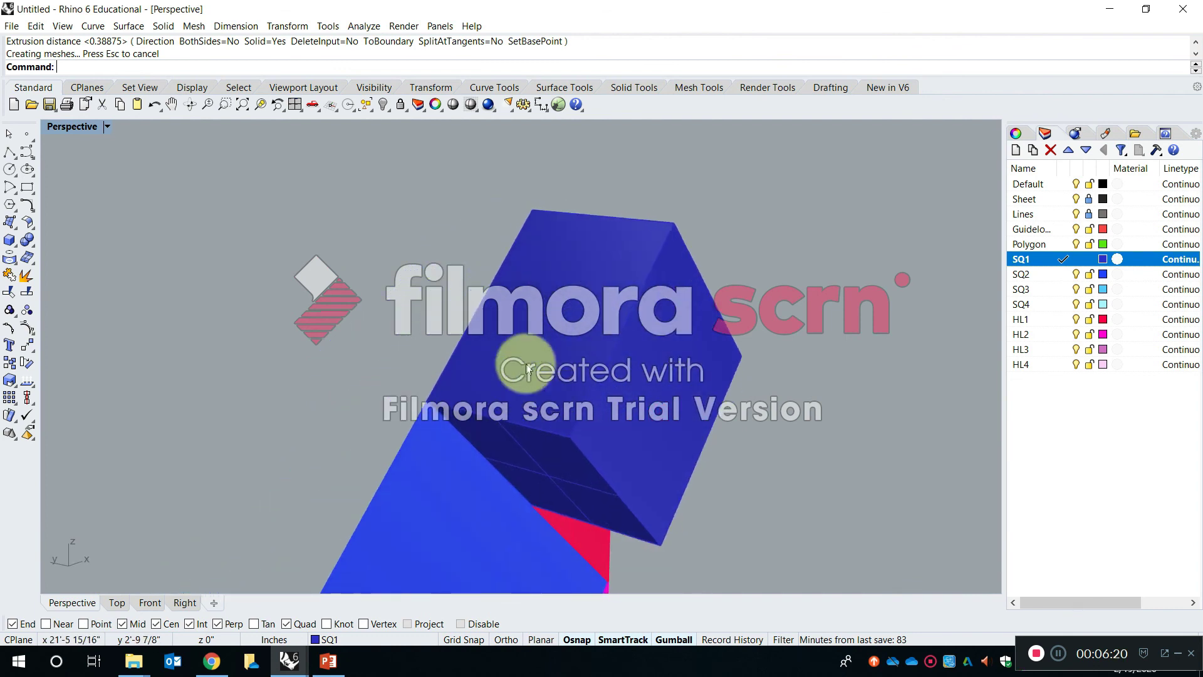
pyautogui.click(298, 213)
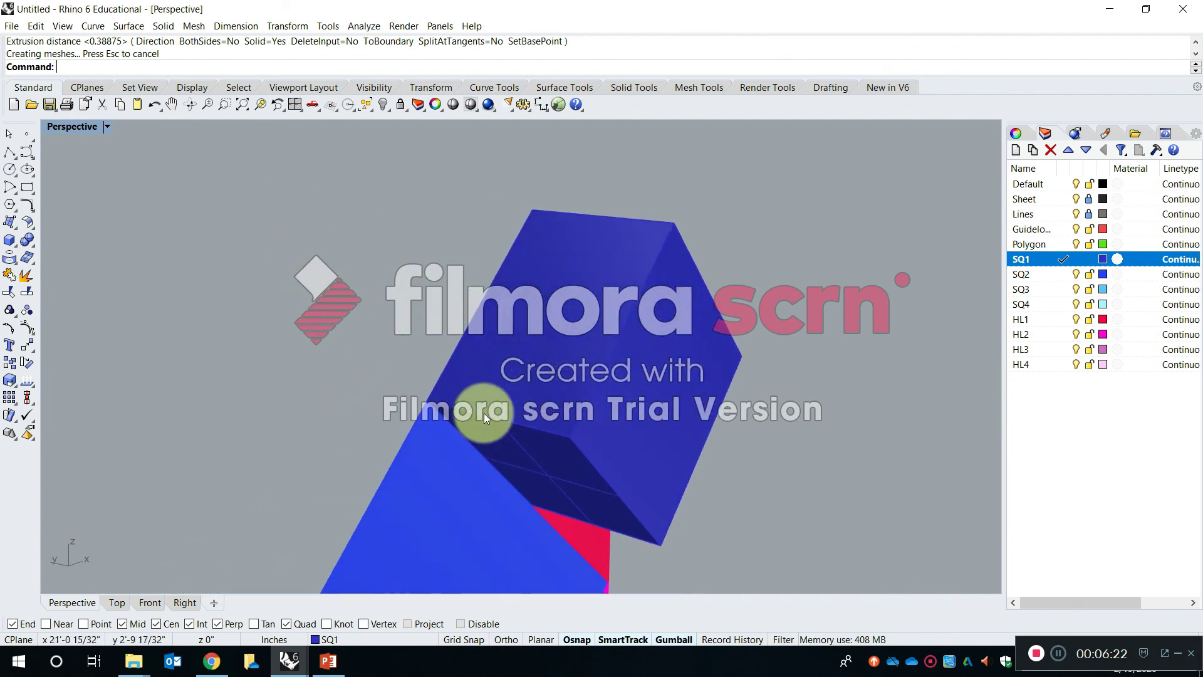
pyautogui.click(464, 331)
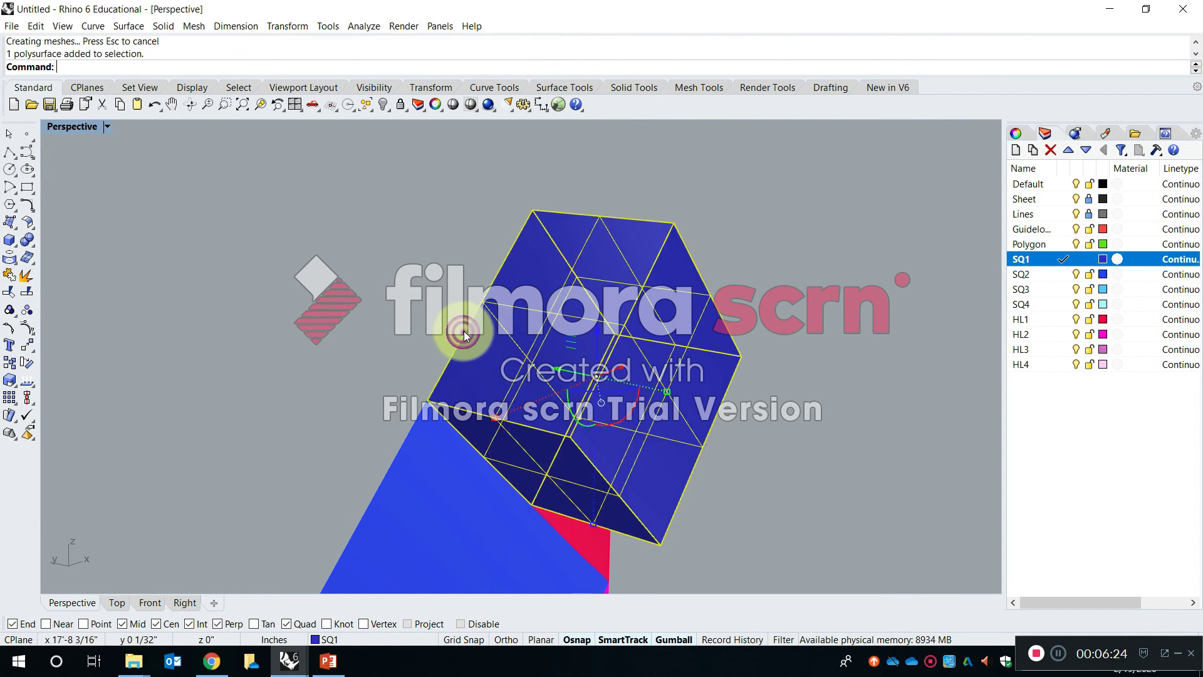
pyautogui.click(462, 333)
pyautogui.moveTo(396, 317); pyautogui.dragTo(618, 350, button='right')
pyautogui.moveTo(622, 371); pyautogui.dragTo(607, 490)
pyautogui.hotkey('ctrl', 'z')
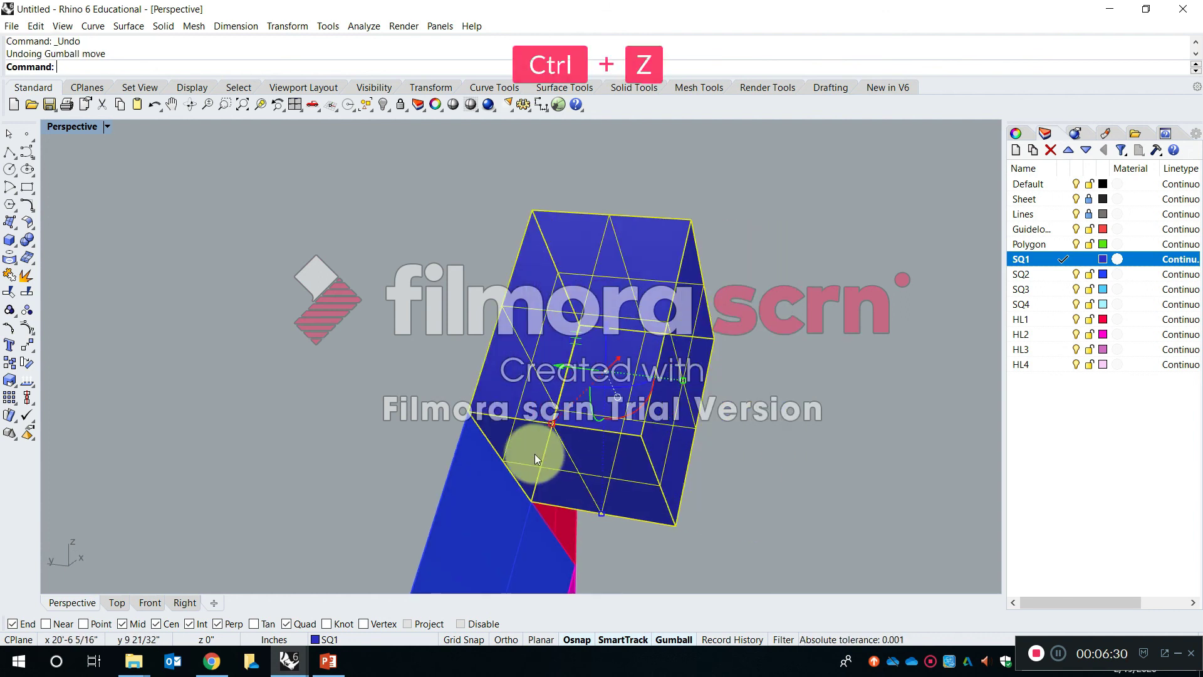
# - Delete the extruded SQ1 solid while keeping the base surface it was made from
pyautogui.scroll(4, 486, 362)
pyautogui.click(424, 360)
pyautogui.moveTo(424, 360); pyautogui.dragTo(624, 366, button='right')
pyautogui.press('Escape')
pyautogui.click(624, 366)
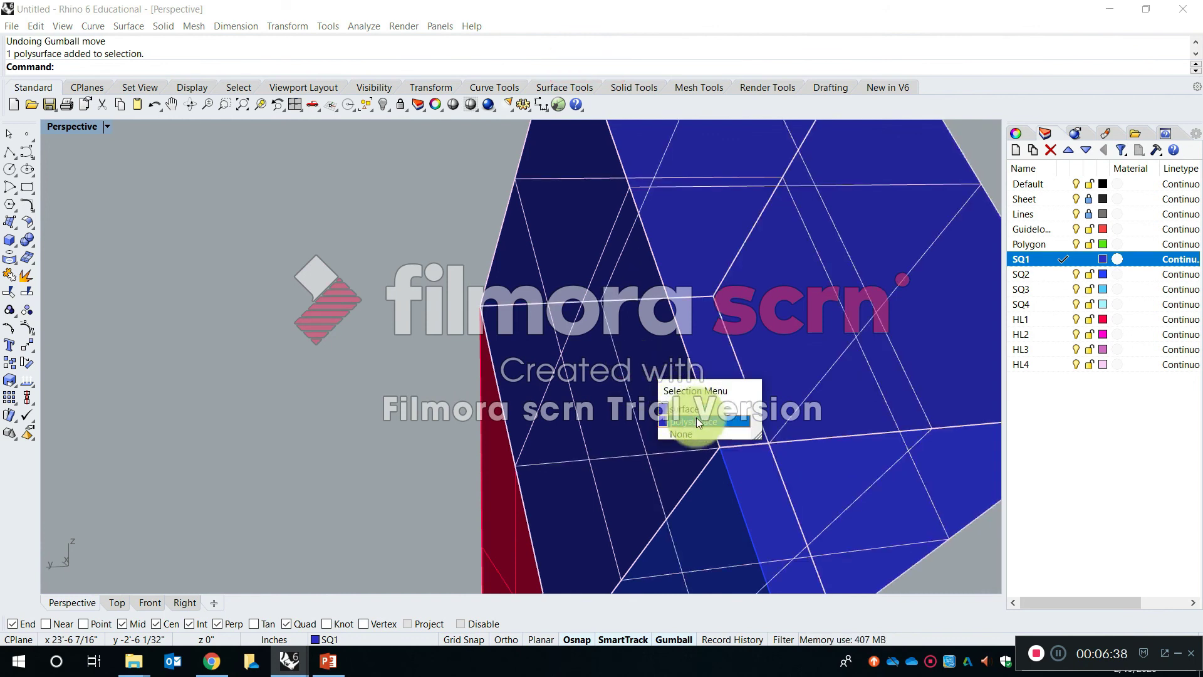
pyautogui.press('Escape')
pyautogui.moveTo(691, 421); pyautogui.dragTo(634, 402, button='right')
pyautogui.click(637, 403)
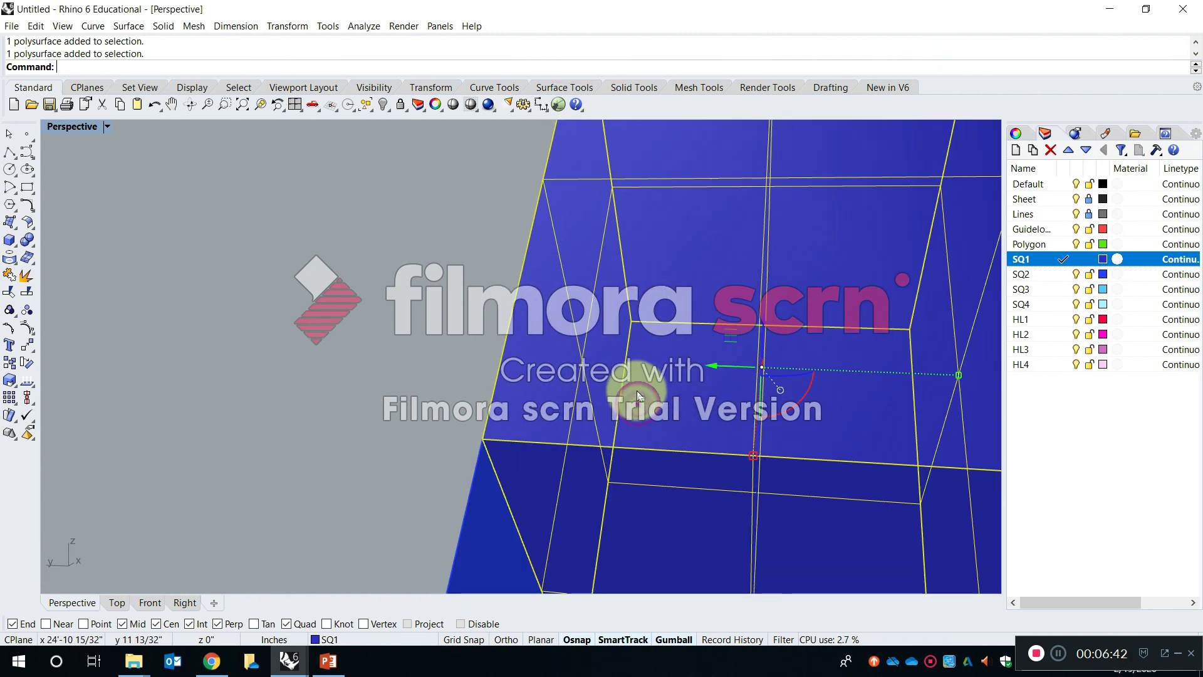
pyautogui.press('Delete')
pyautogui.press('Escape')
# - Extrude the SQ1 base surface about 0.58 inches using ExtrudeSrf with Solid and DeleteInput both set to Yes
pyautogui.write('s')
pyautogui.press('Escape')
pyautogui.write('extr')
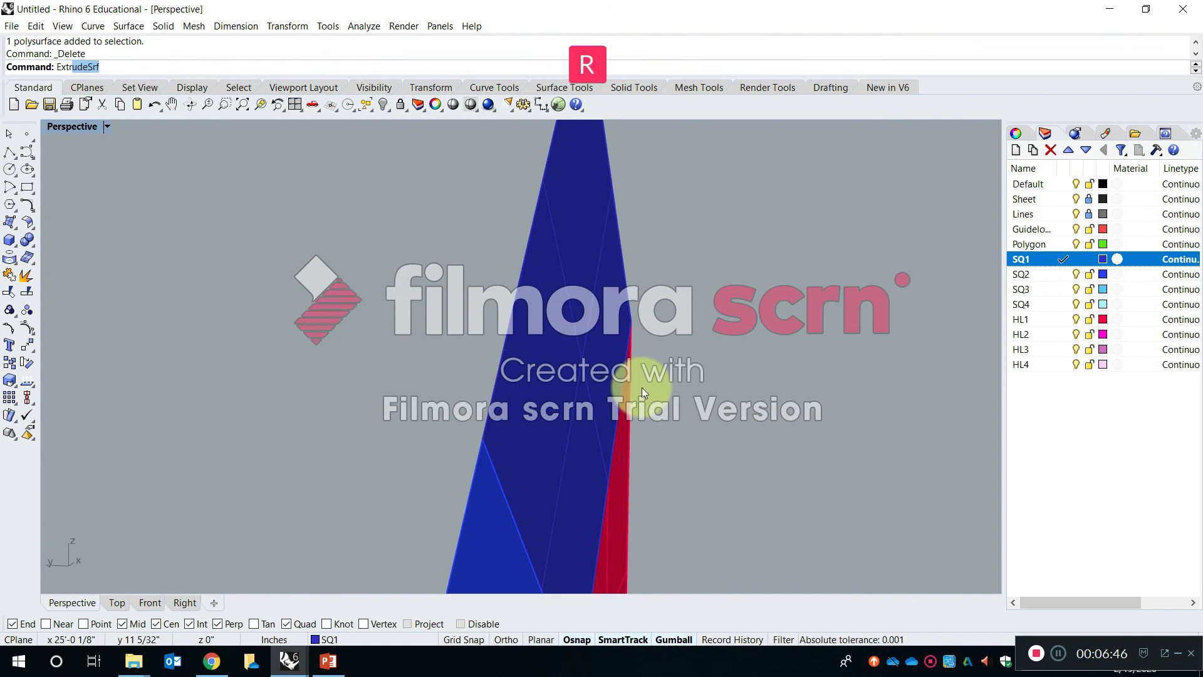
pyautogui.press('Escape')
pyautogui.write('extrude')
pyautogui.press('Return')
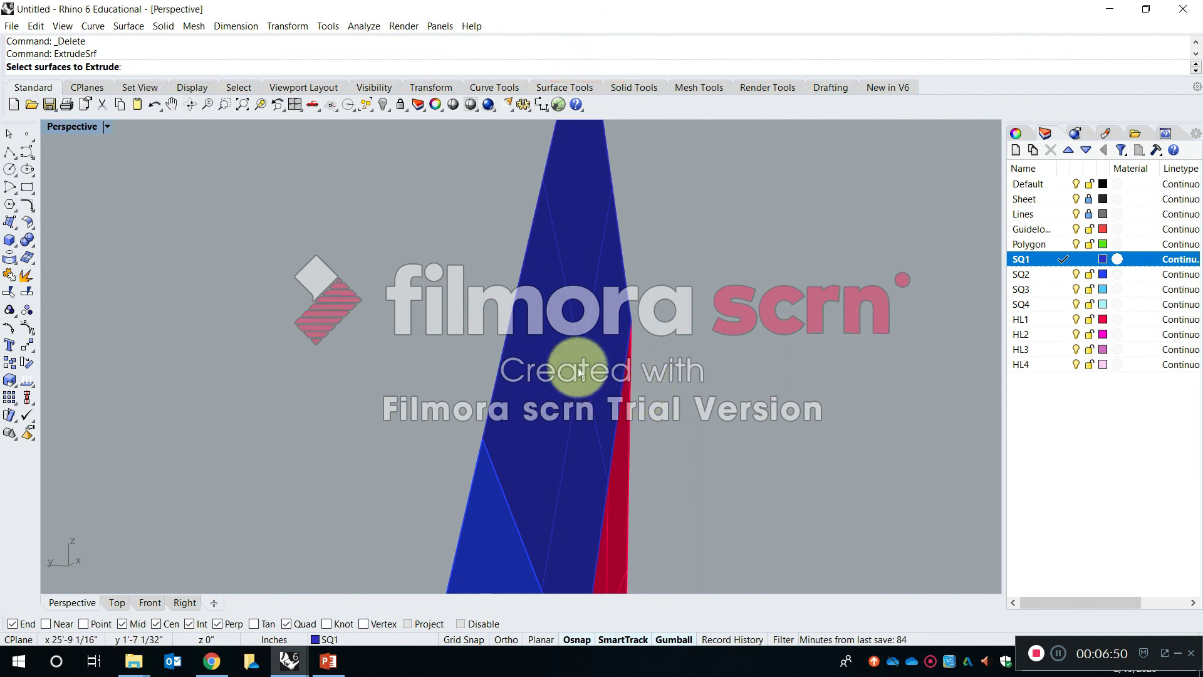
pyautogui.scroll(-4, 605, 357)
pyautogui.click(611, 352)
pyautogui.press('Return')
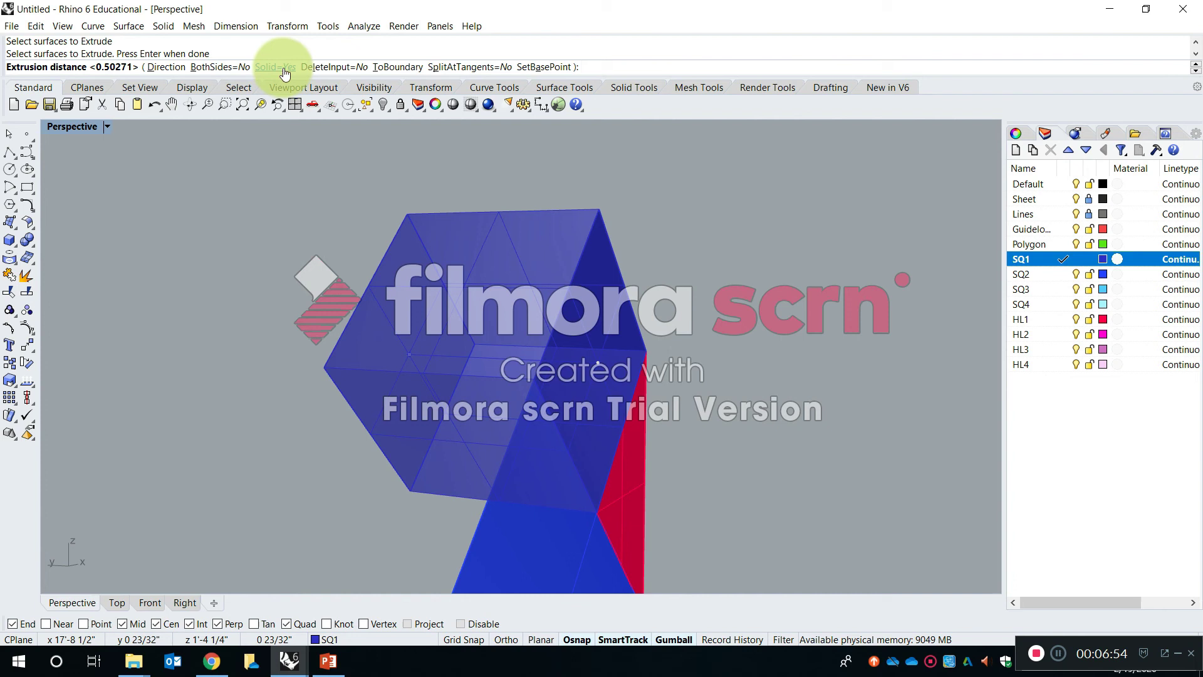
pyautogui.click(345, 67)
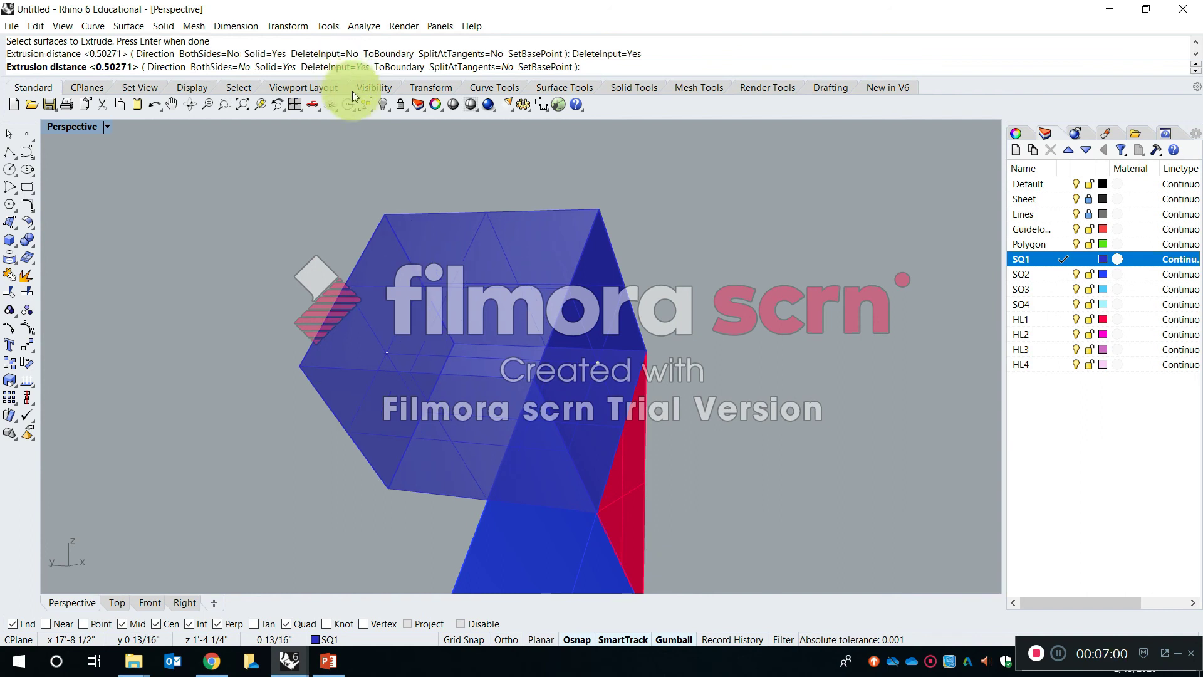
pyautogui.click(778, 311)
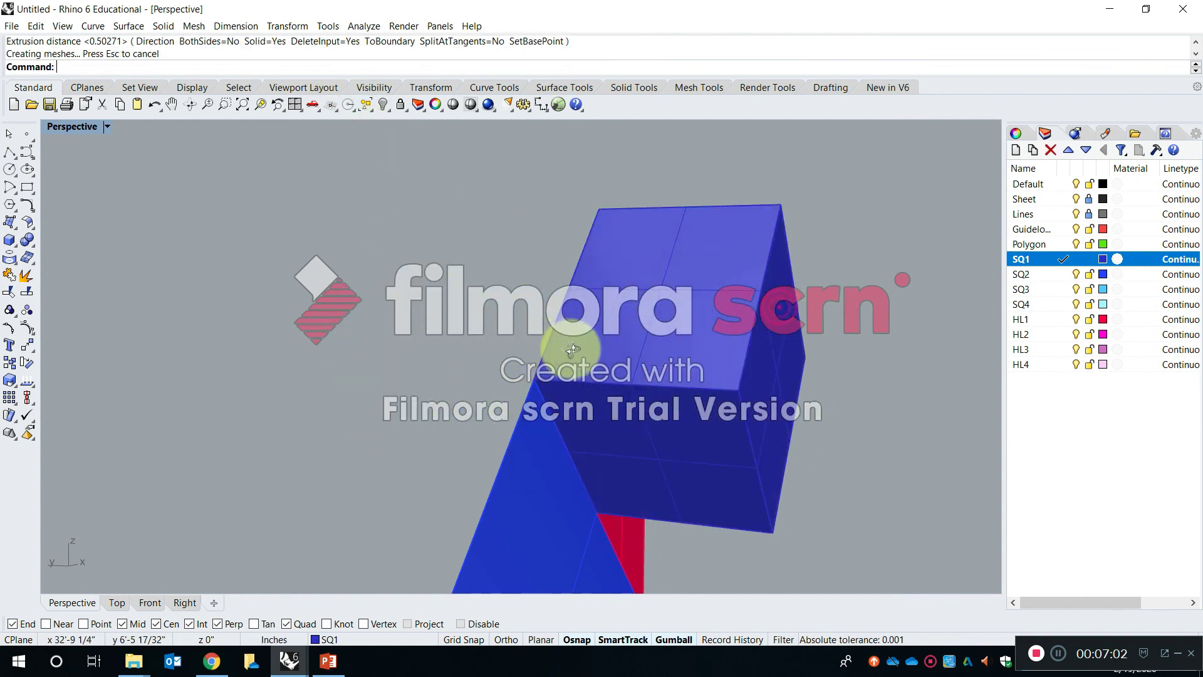
# - Move the extruded SQ1 solid away from the figure with the gumball to check for a leftover base surface, and undo the move
pyautogui.moveTo(570, 354); pyautogui.dragTo(640, 352, button='right')
pyautogui.click(642, 326)
pyautogui.moveTo(618, 347); pyautogui.dragTo(715, 350)
pyautogui.moveTo(517, 344); pyautogui.dragTo(537, 374, button='right')
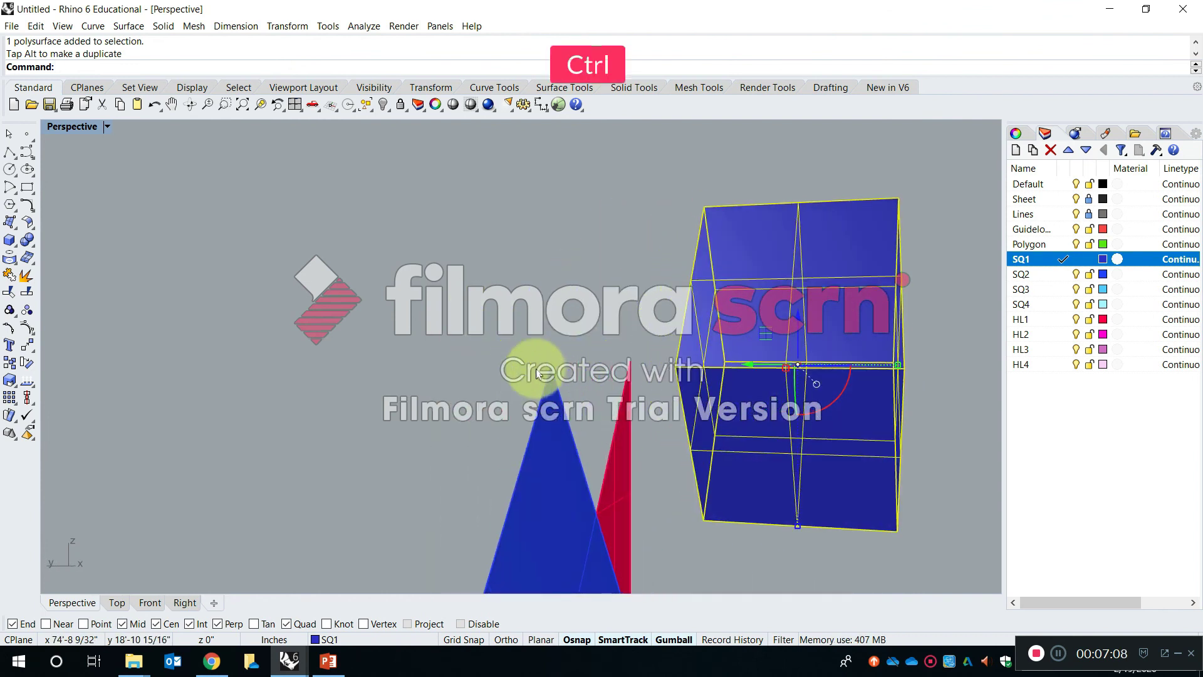
pyautogui.hotkey('ctrl', 'z')
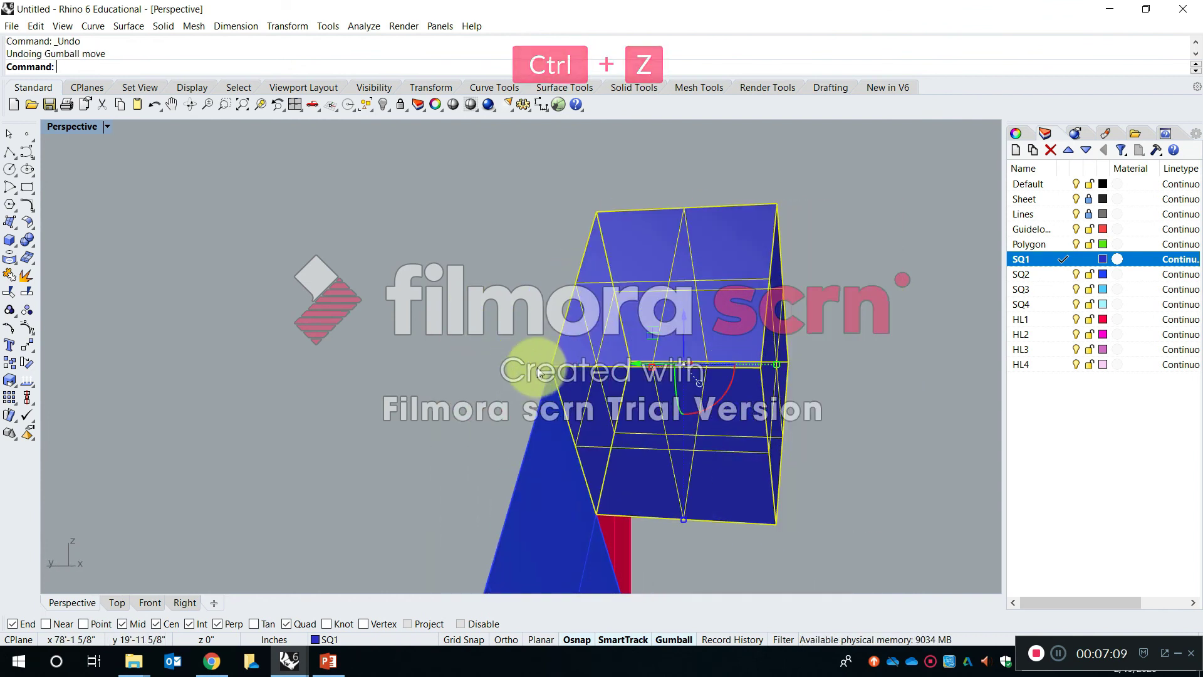
pyautogui.click(631, 358)
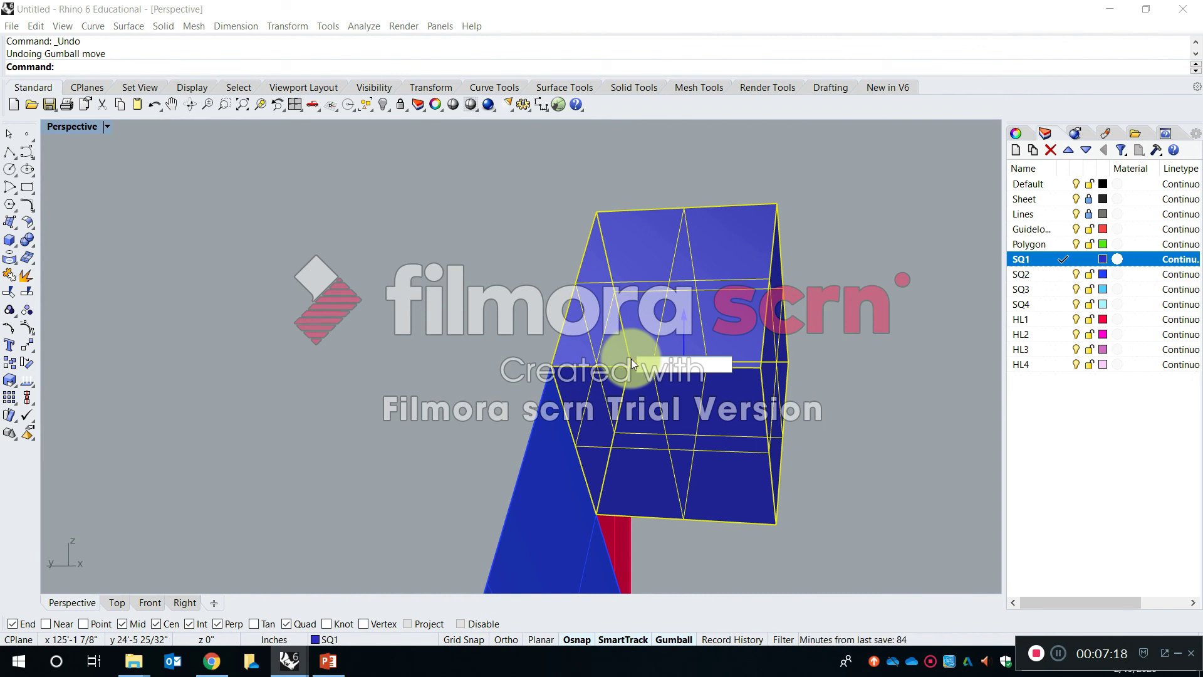
pyautogui.hotkey('ctrl', 'z')
pyautogui.press('Escape')
pyautogui.press('Escape')
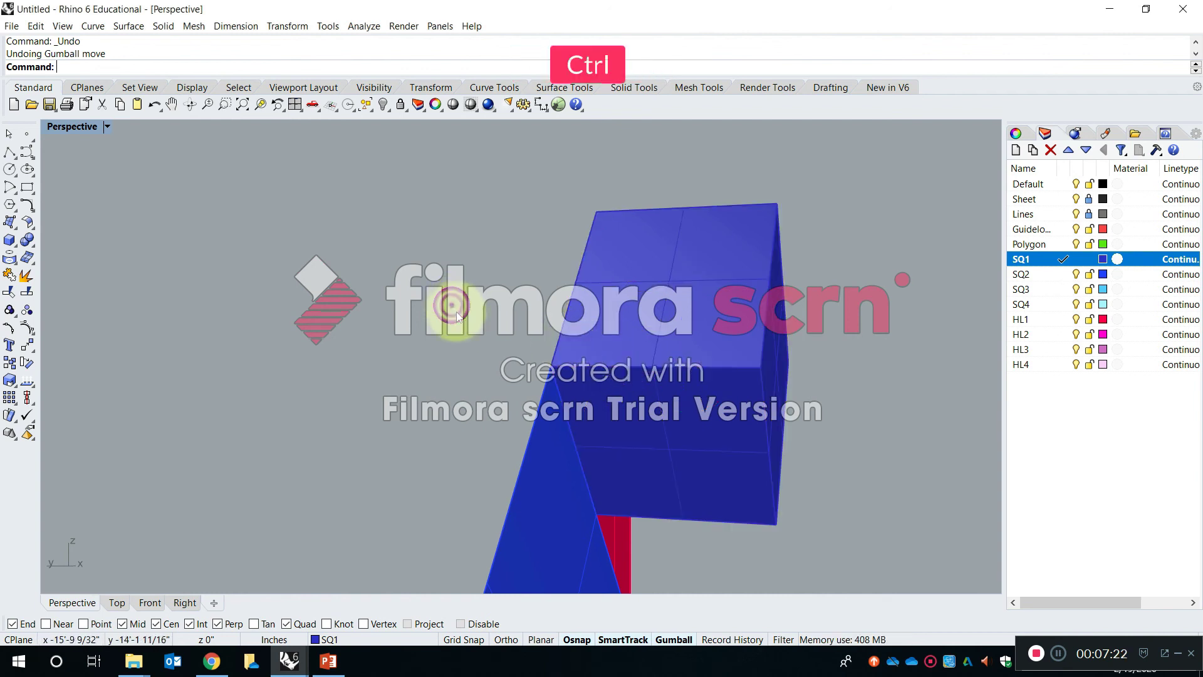
# - Undo the last extrusion of the SQ1 square
pyautogui.hotkey('ctrl', 'z')
pyautogui.keyDown('shift'); pyautogui.moveTo(733, 384); pyautogui.dragTo(602, 318, button='right'); pyautogui.keyUp('shift')
pyautogui.moveTo(486, 294); pyautogui.dragTo(503, 331, button='right')
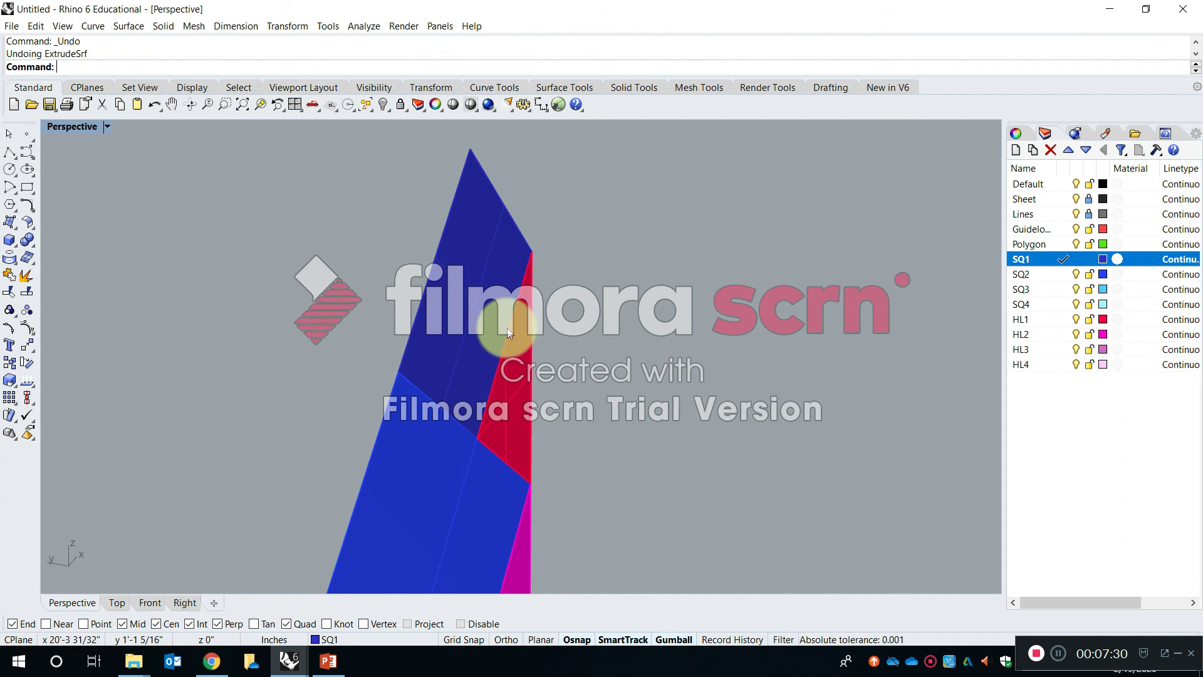
# - Extrude the SQ1 square surface outward by 1/64 inch using ExtrudeSrf, with Solid and DeleteInput set to Yes
pyautogui.press('Escape')
pyautogui.write('ExtrudeSrf')
pyautogui.press('Return')
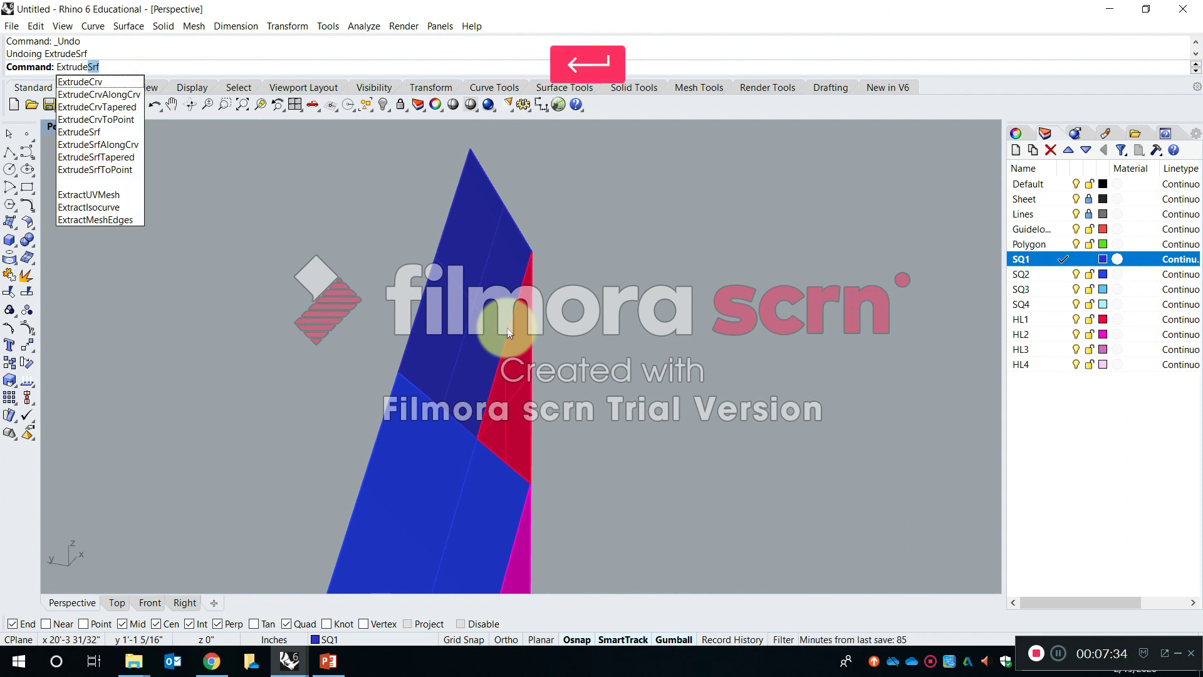
pyautogui.click(463, 294)
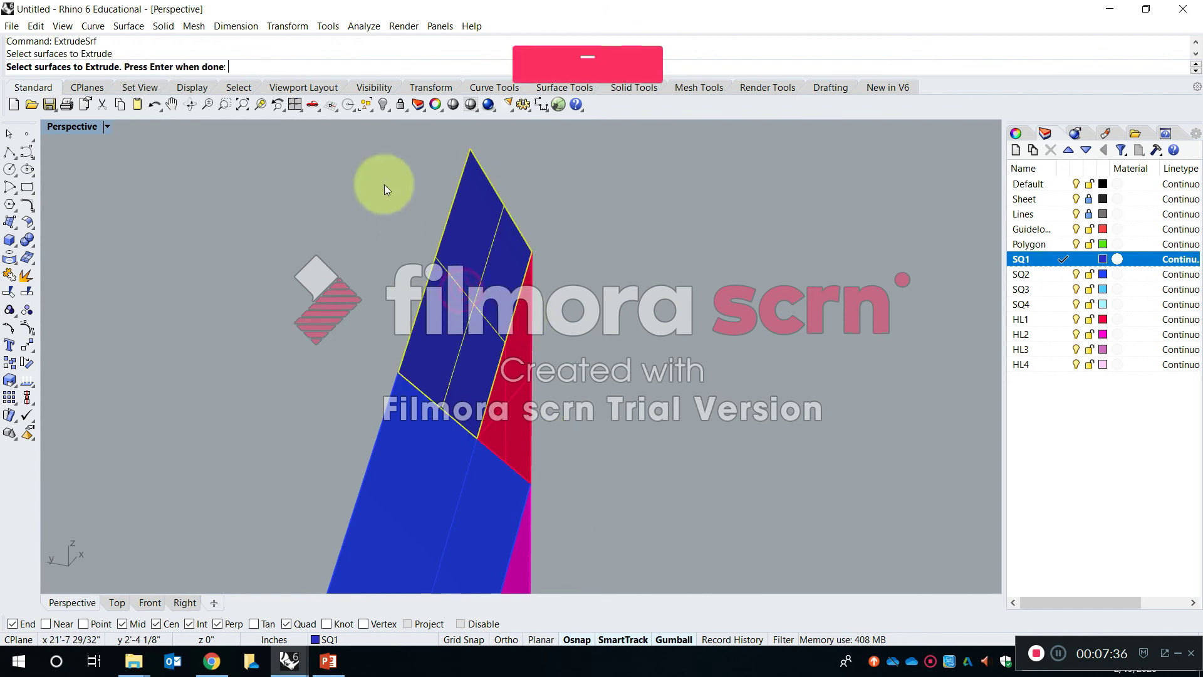
pyautogui.press('Return')
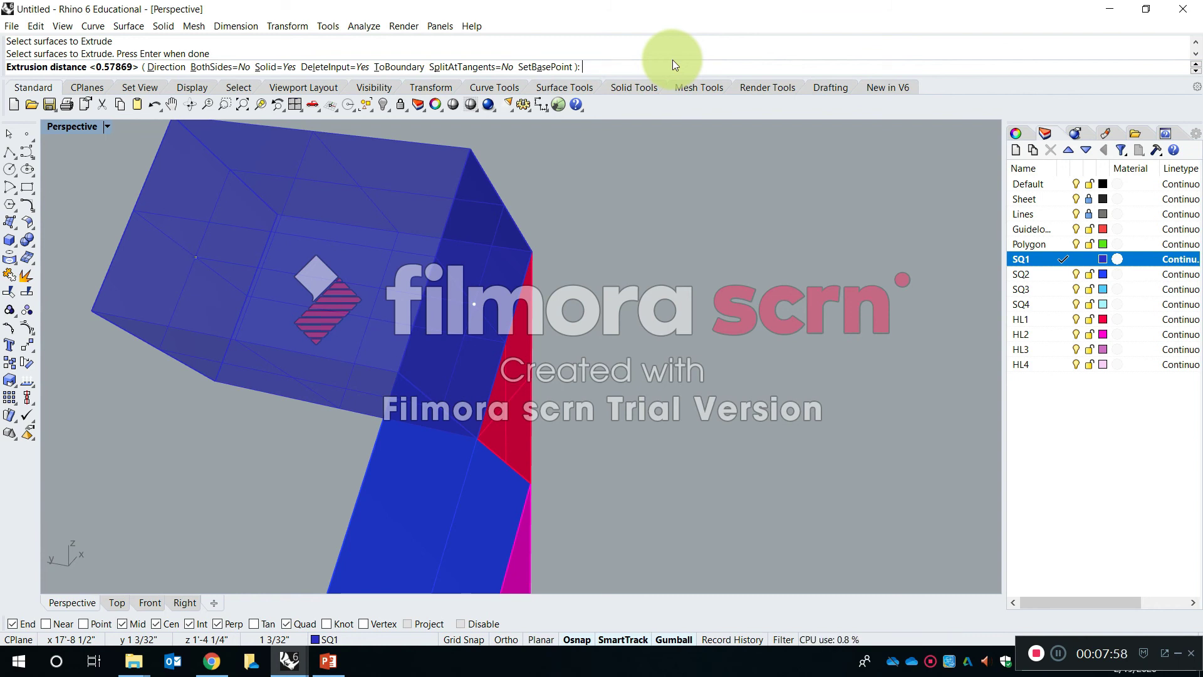
pyautogui.write('1/6')
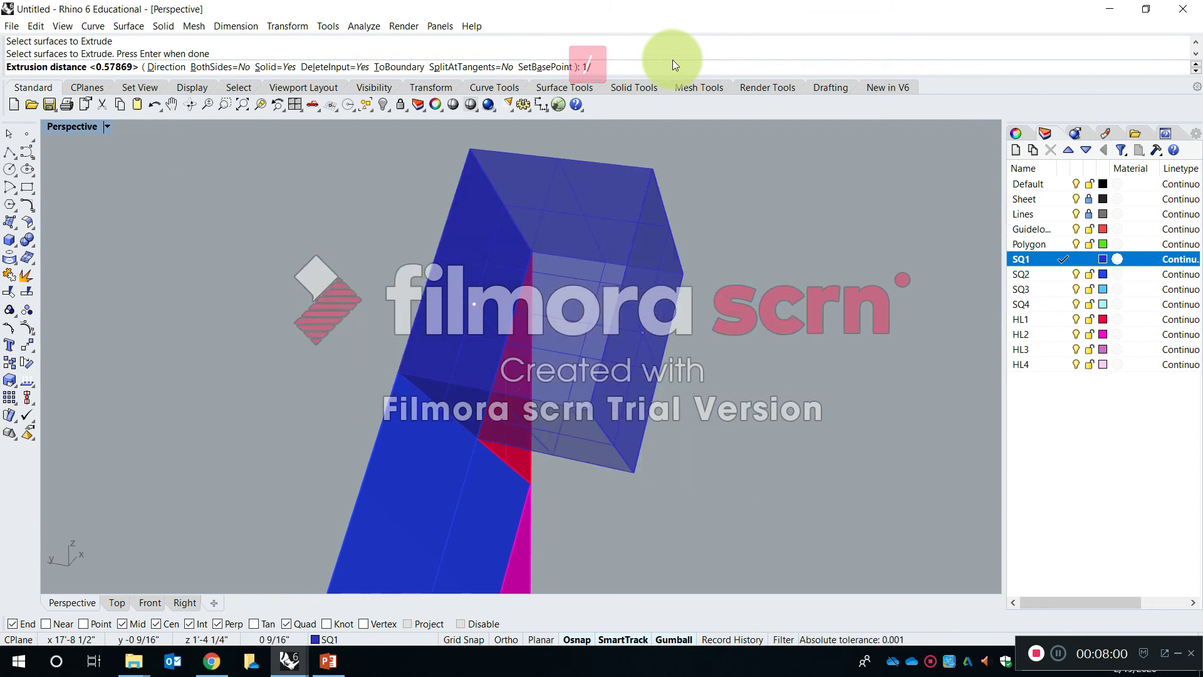
pyautogui.write('4')
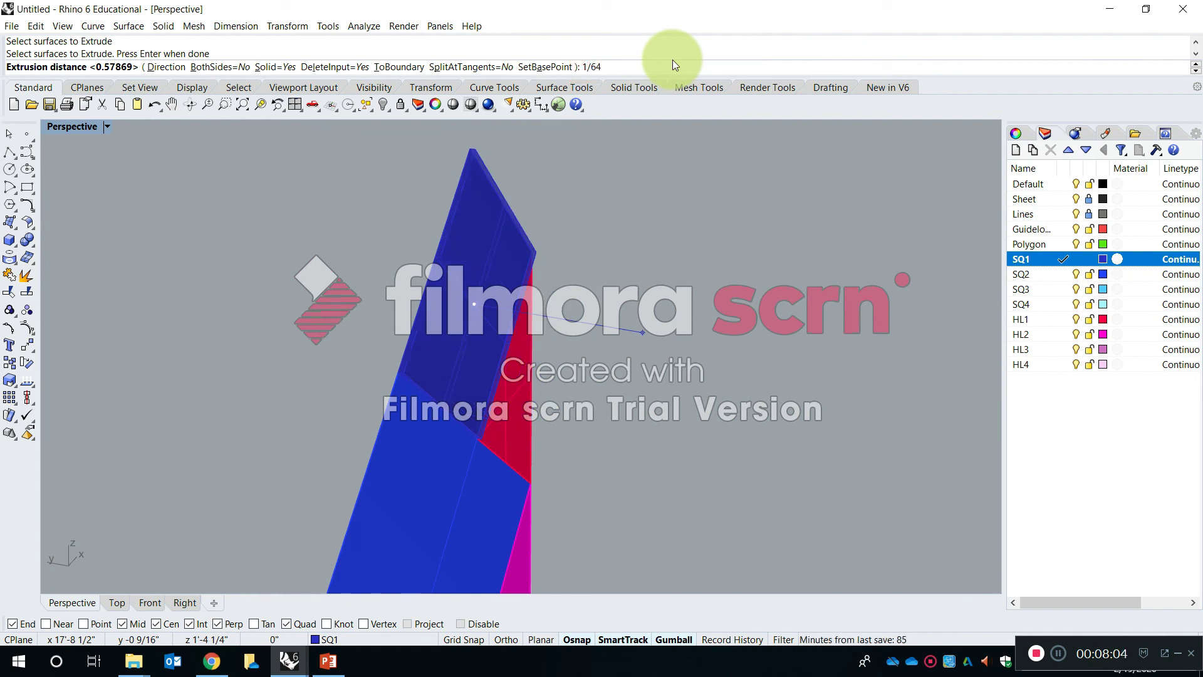
pyautogui.press('shift')
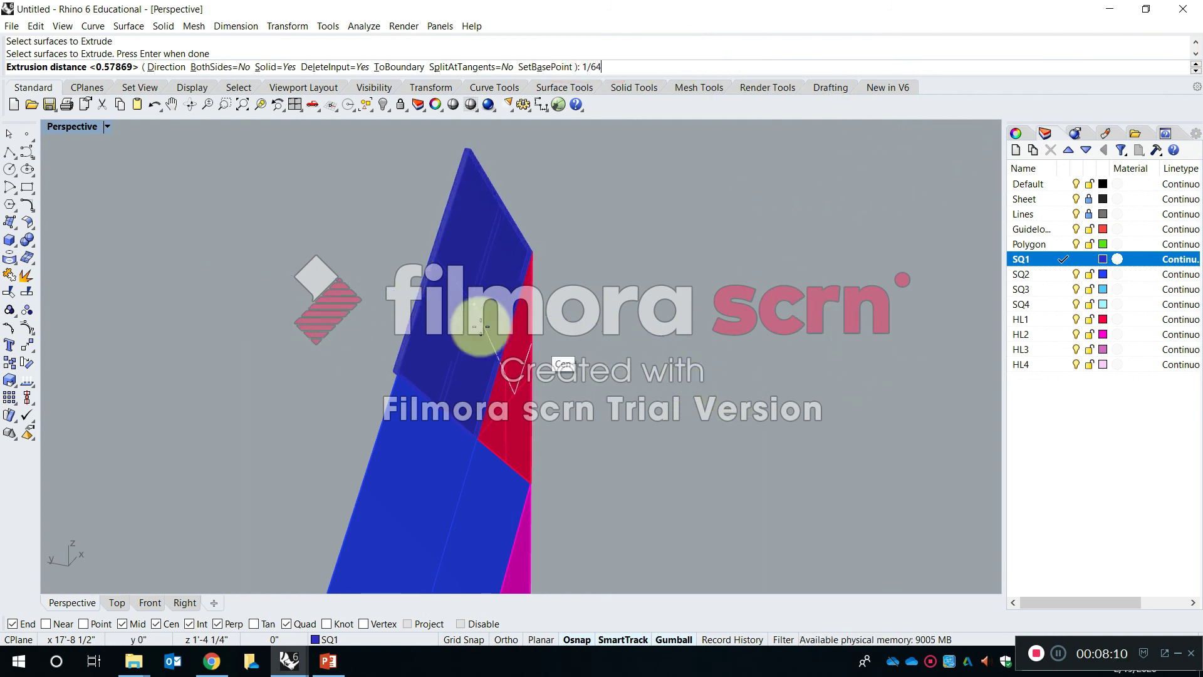
pyautogui.press('Return')
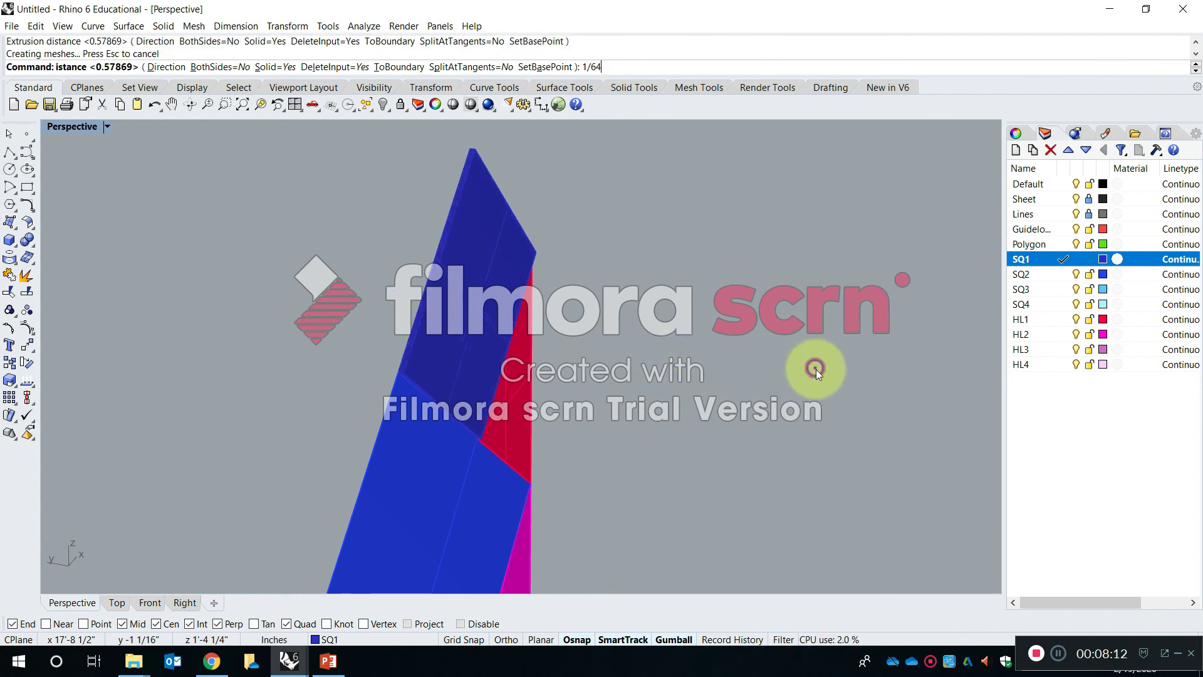
# - Measure the thickness of the thin SQ1 solid between its two adjacent lower corners with Distance
pyautogui.scroll(8, 415, 353)
pyautogui.scroll(-2, 314, 392)
pyautogui.keyDown('shift'); pyautogui.moveTo(313, 392); pyautogui.dragTo(442, 396, button='right'); pyautogui.keyUp('shift')
pyautogui.press('Escape')
pyautogui.write('Distance')
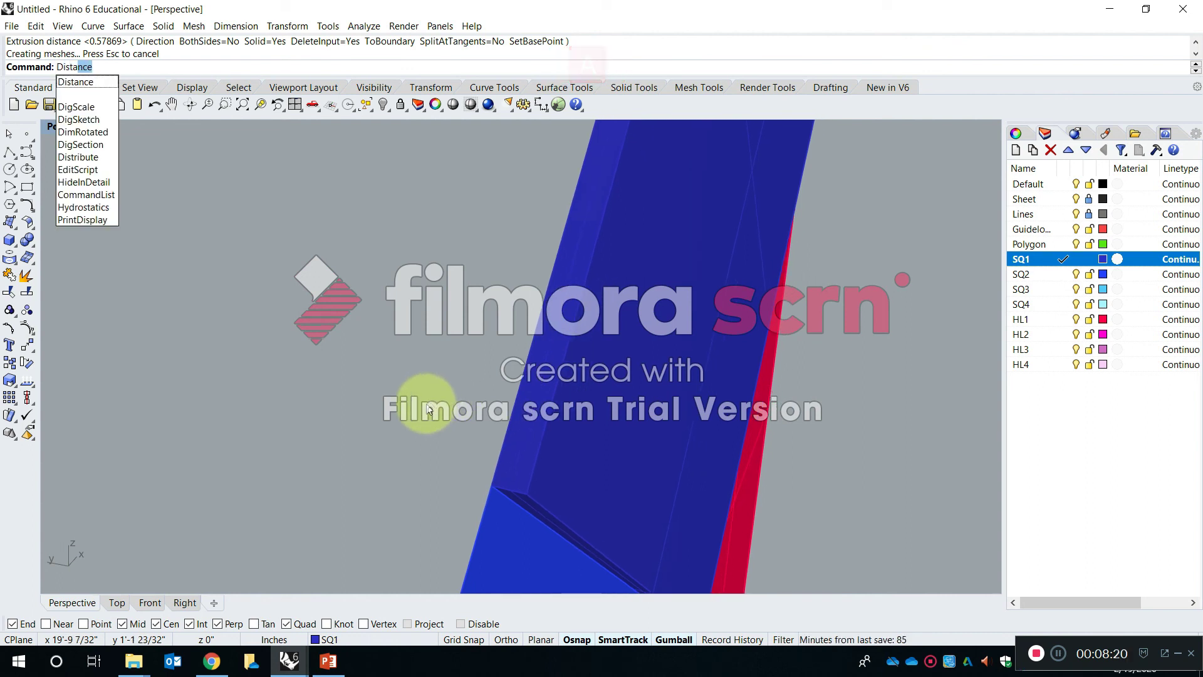
pyautogui.press('Return')
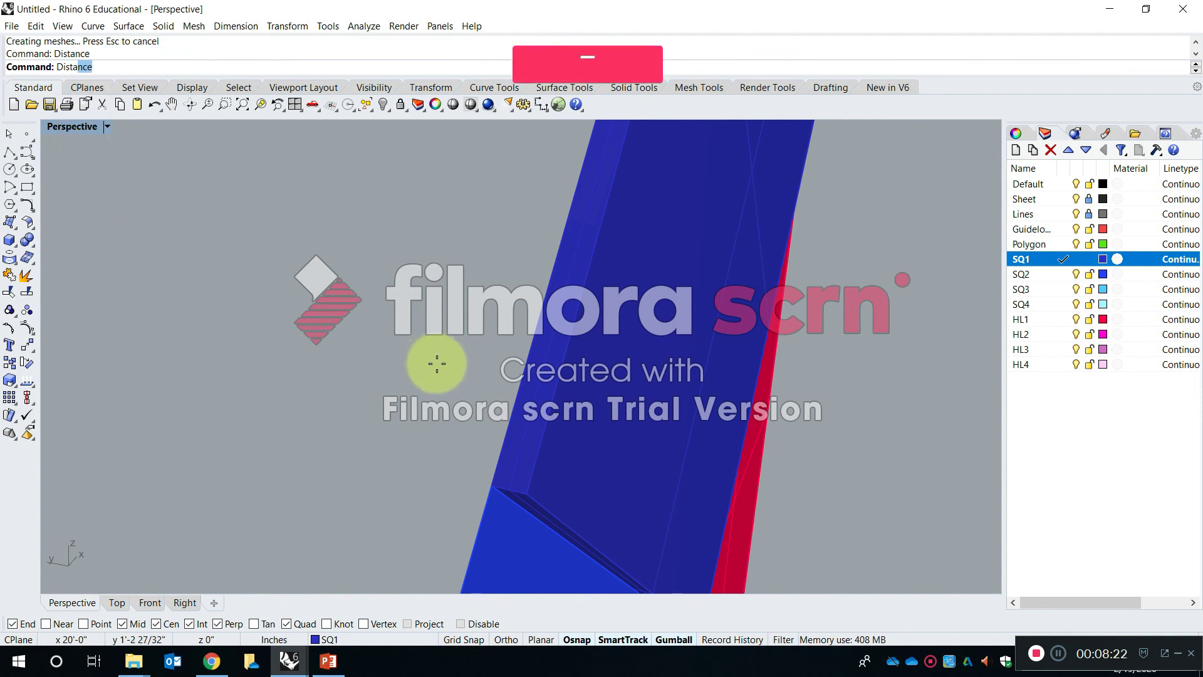
pyautogui.click(492, 486)
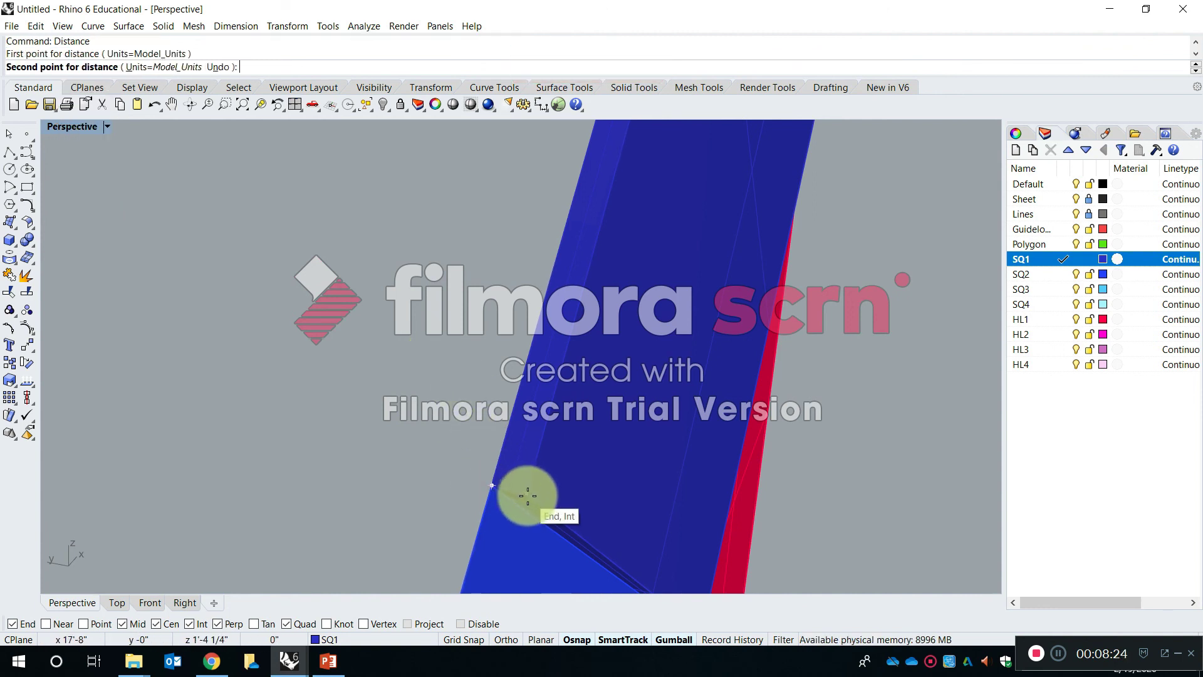
pyautogui.click(530, 495)
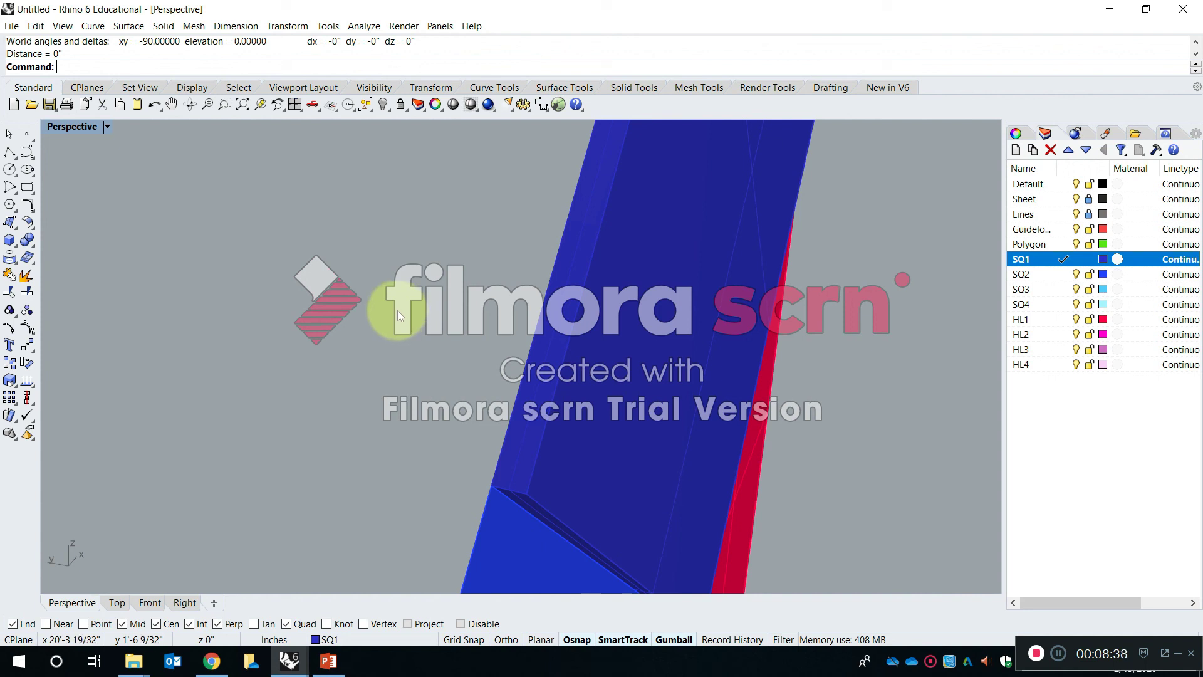
# - Set the model units' distance display precision to 1' 1-1/64" in the document properties
pyautogui.write('units')
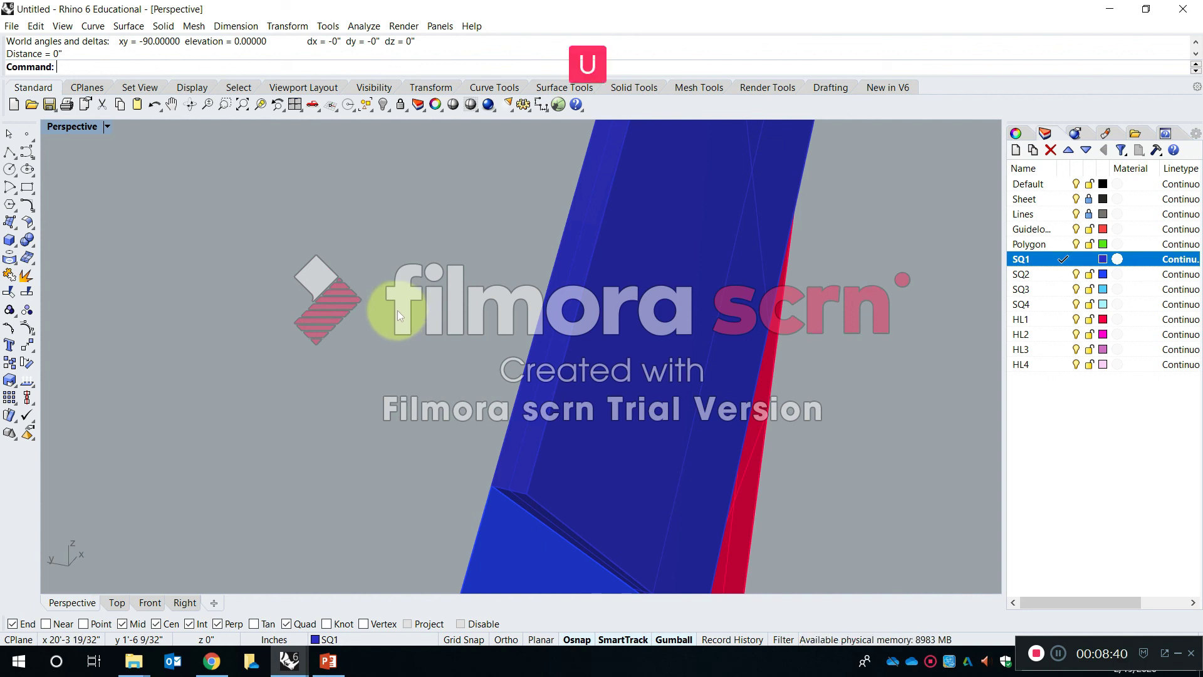
pyautogui.press('Return')
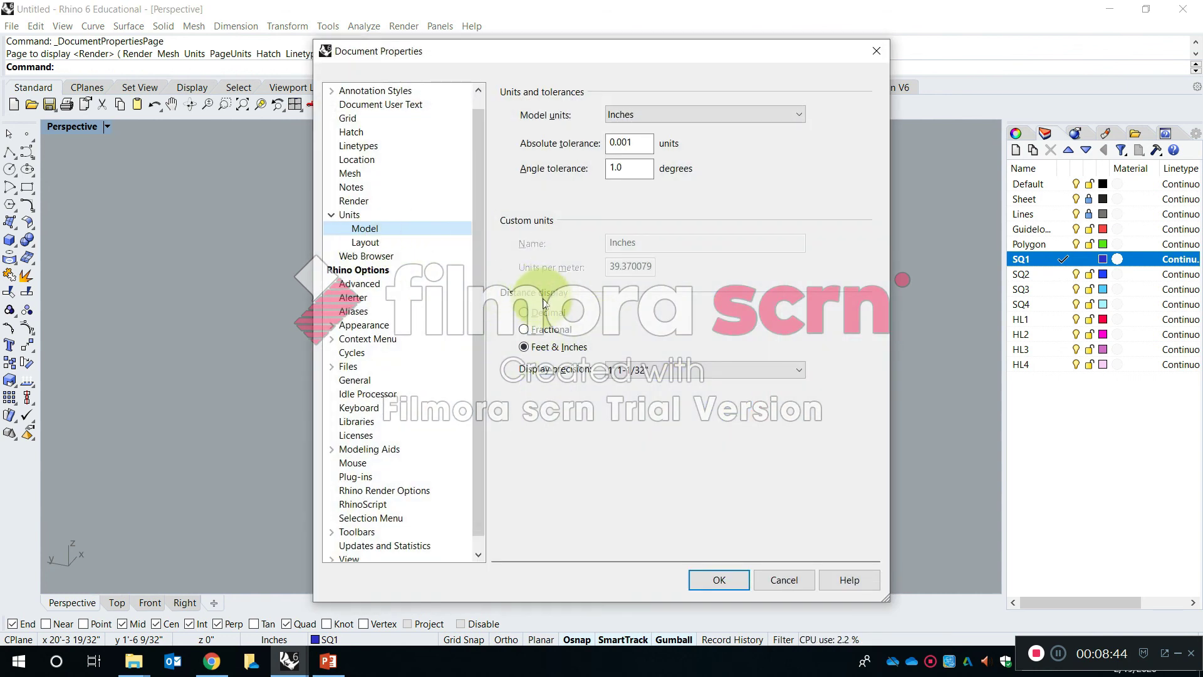
pyautogui.press('capslock')
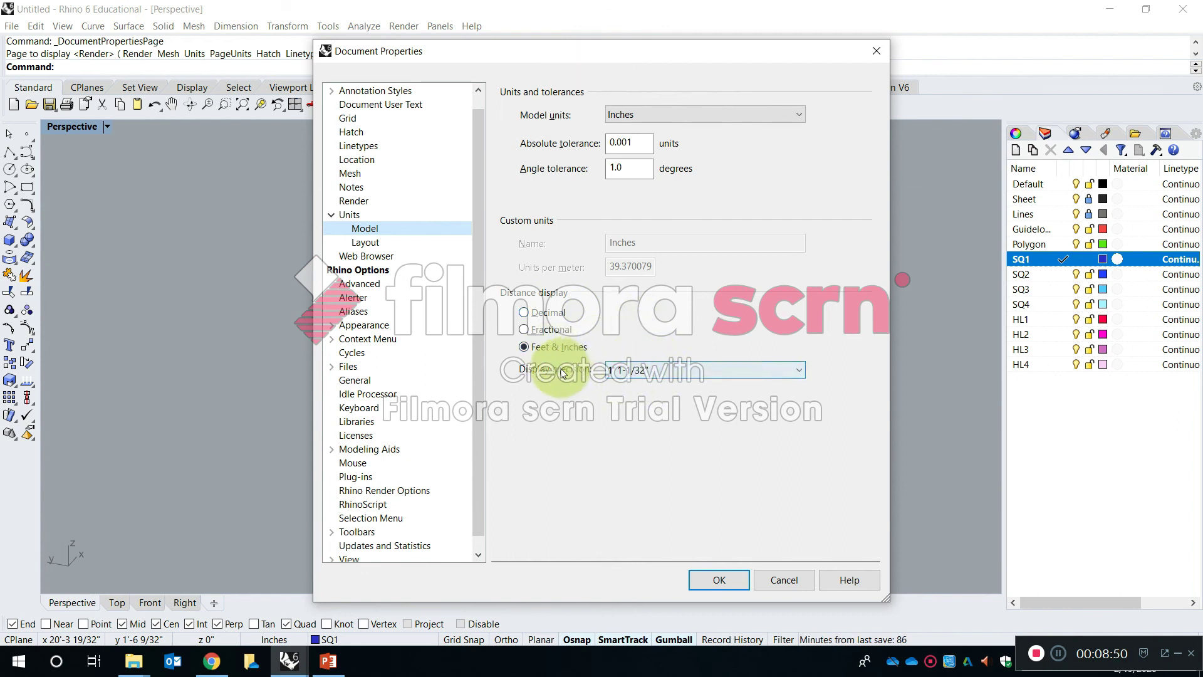
pyautogui.click(652, 372)
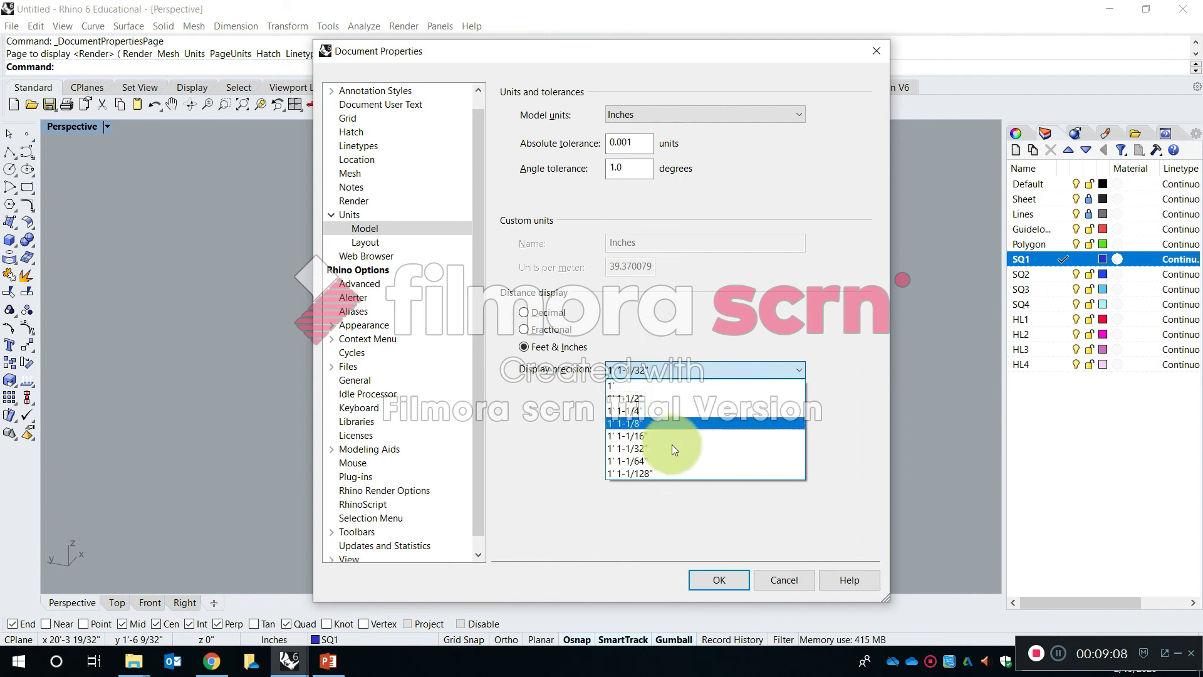
pyautogui.click(637, 461)
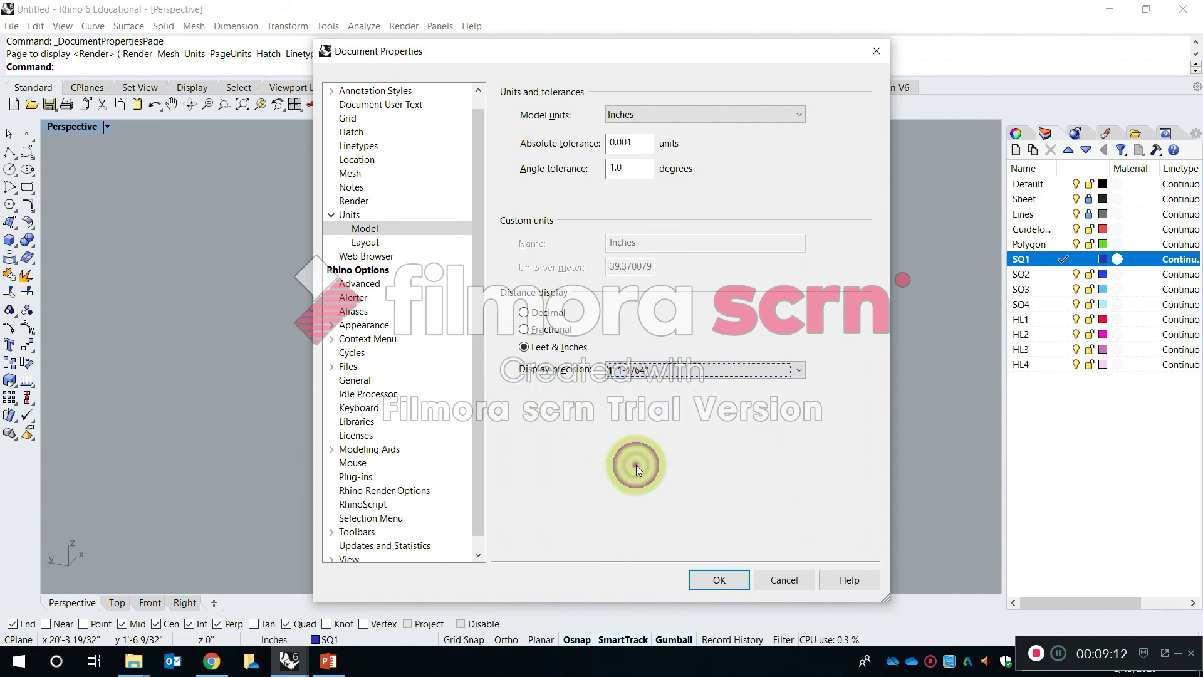
pyautogui.click(729, 577)
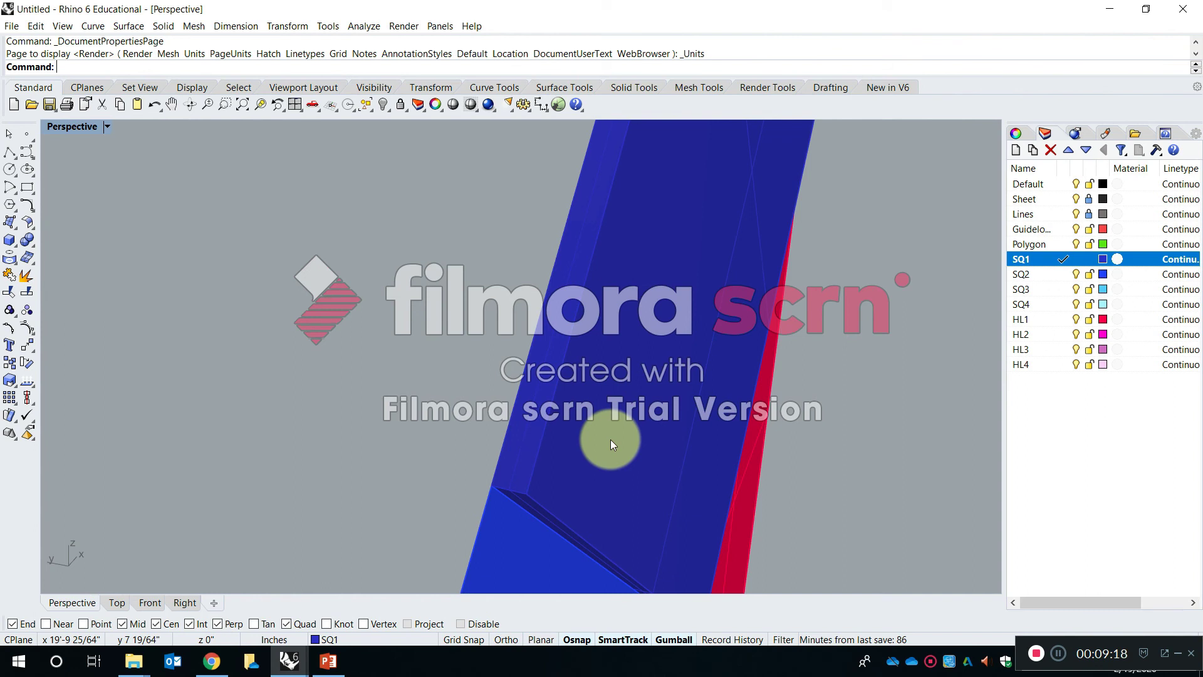
# - Measure the SQ1 solid's thickness again between the same two corners using the finer display precision
pyautogui.write('dista')
pyautogui.press('space')
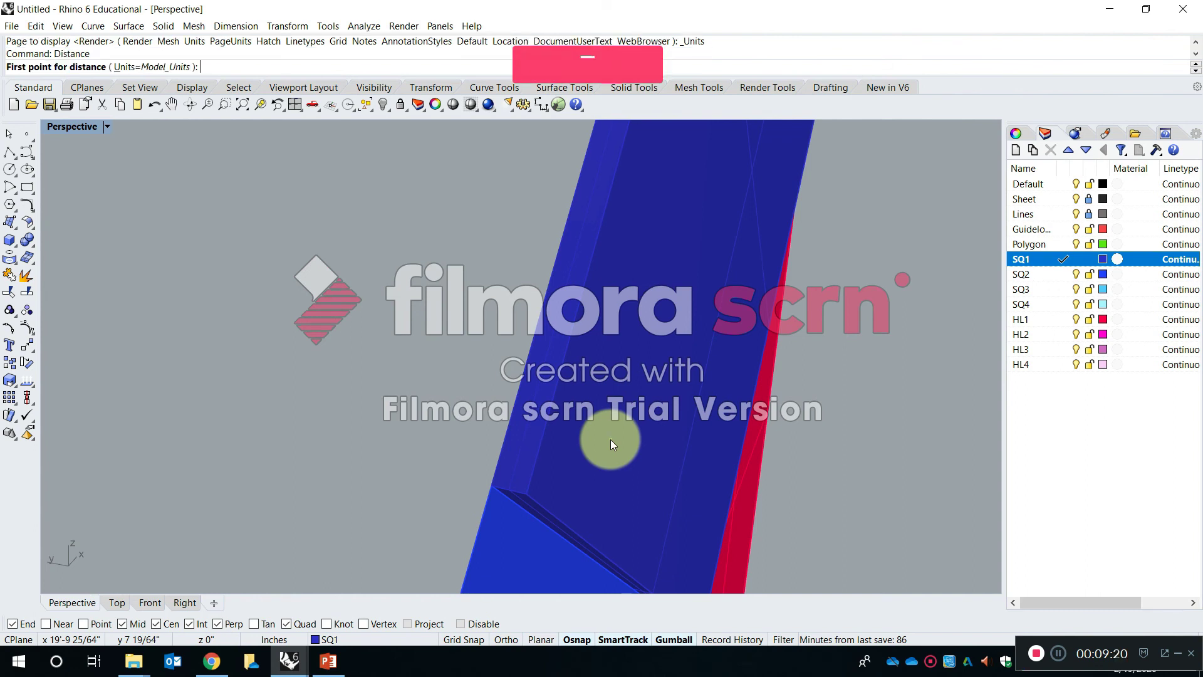
pyautogui.click(509, 486)
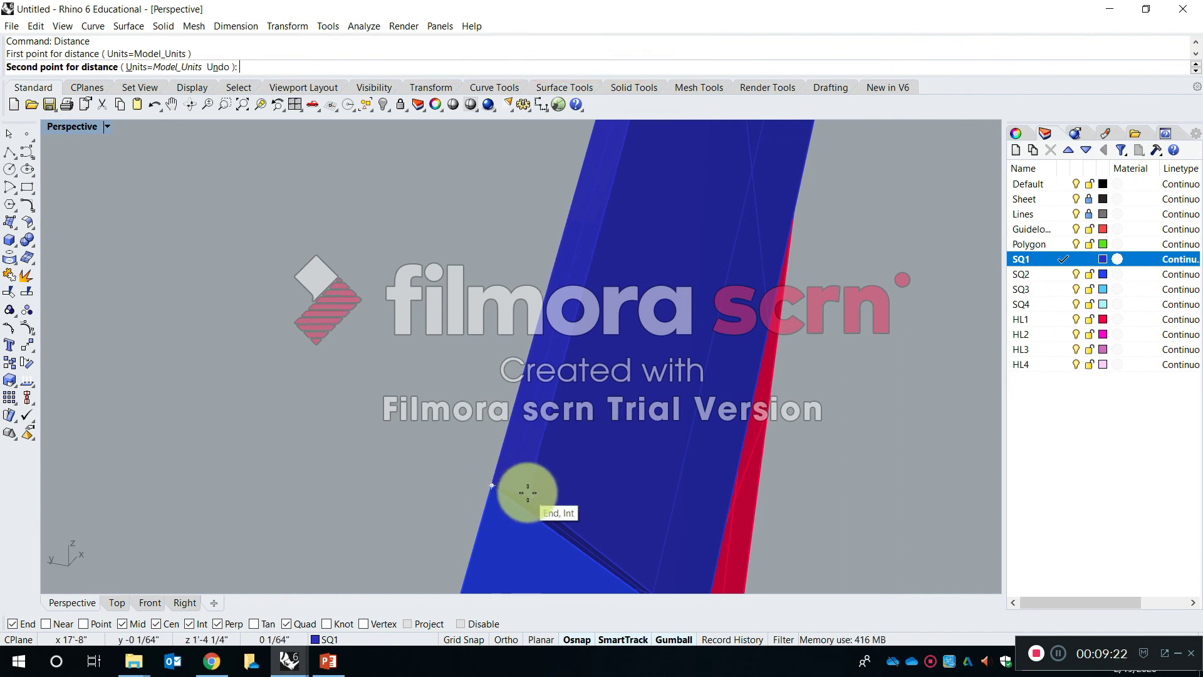
pyautogui.click(528, 493)
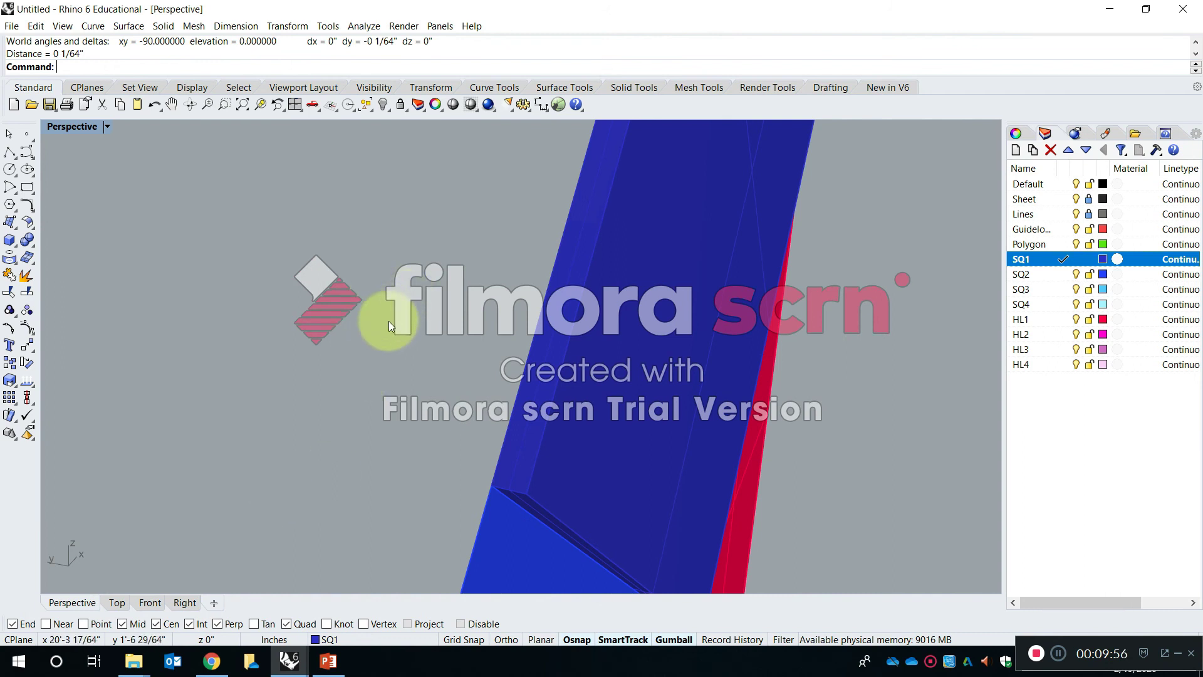
pyautogui.moveTo(405, 390); pyautogui.dragTo(421, 409, button='right')
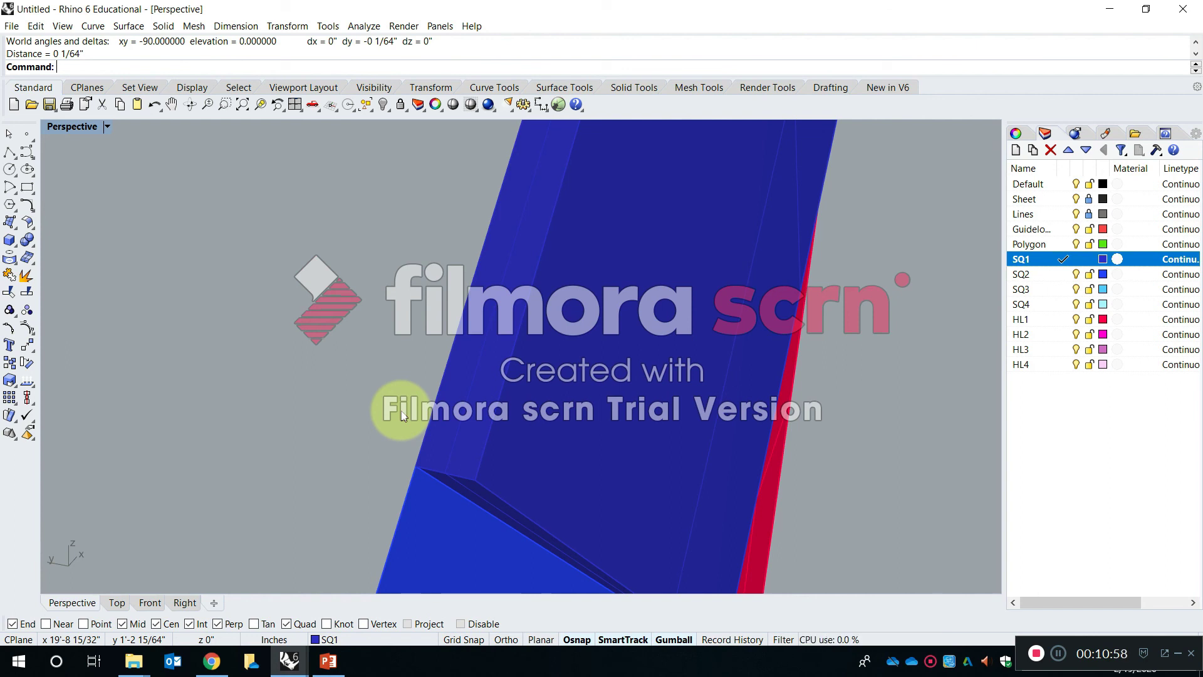
pyautogui.click(464, 390)
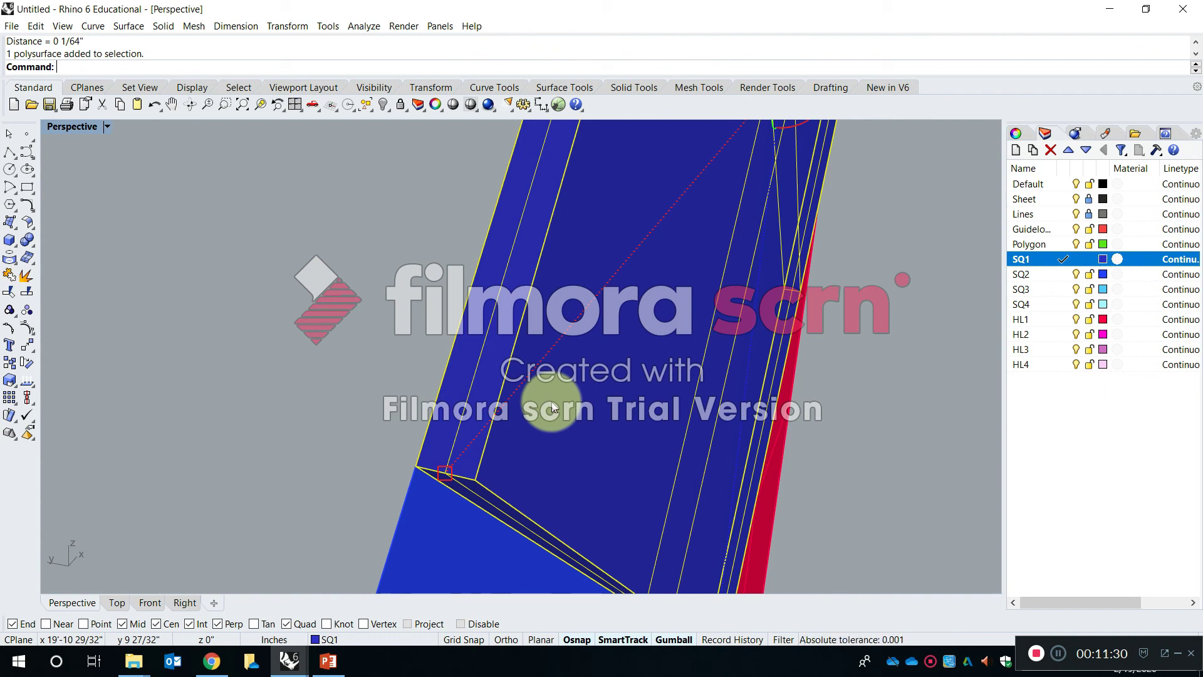
pyautogui.press('Escape')
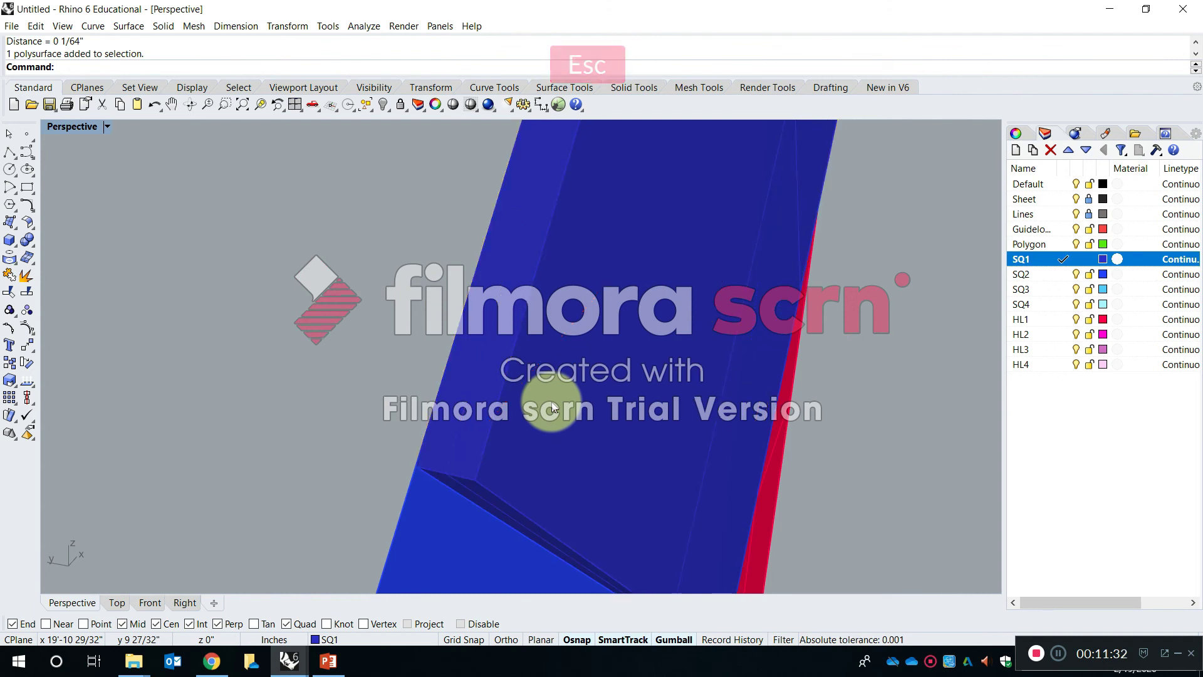
# - Undo the 1/64-inch extrusion of SQ1, returning the square to its flat surface
pyautogui.click(552, 407)
pyautogui.press('Delete')
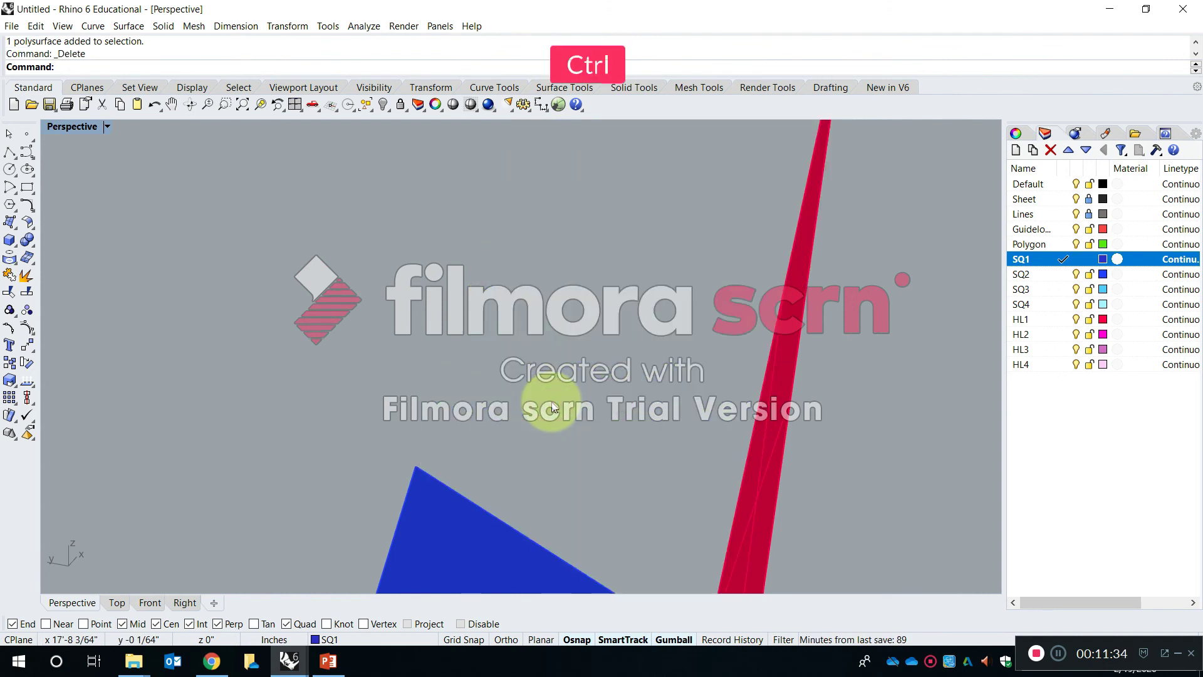
pyautogui.hotkey('ctrl', 'z')
pyautogui.press('Escape')
# - Extrude the SQ1 square surface by 1/32 inch using ExtrudeSrf, with Solid and DeleteInput set to Yes
pyautogui.write('ExtrudeSrf')
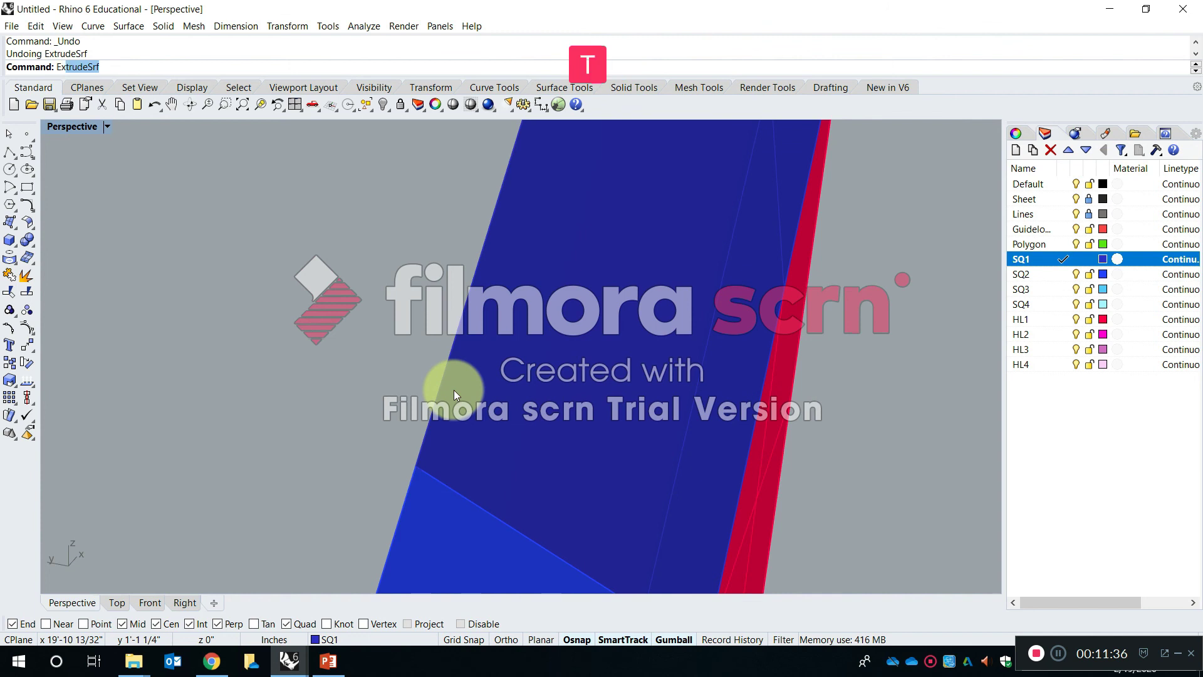
pyautogui.press('Return')
pyautogui.click(523, 372)
pyautogui.press('space')
pyautogui.write('1/32')
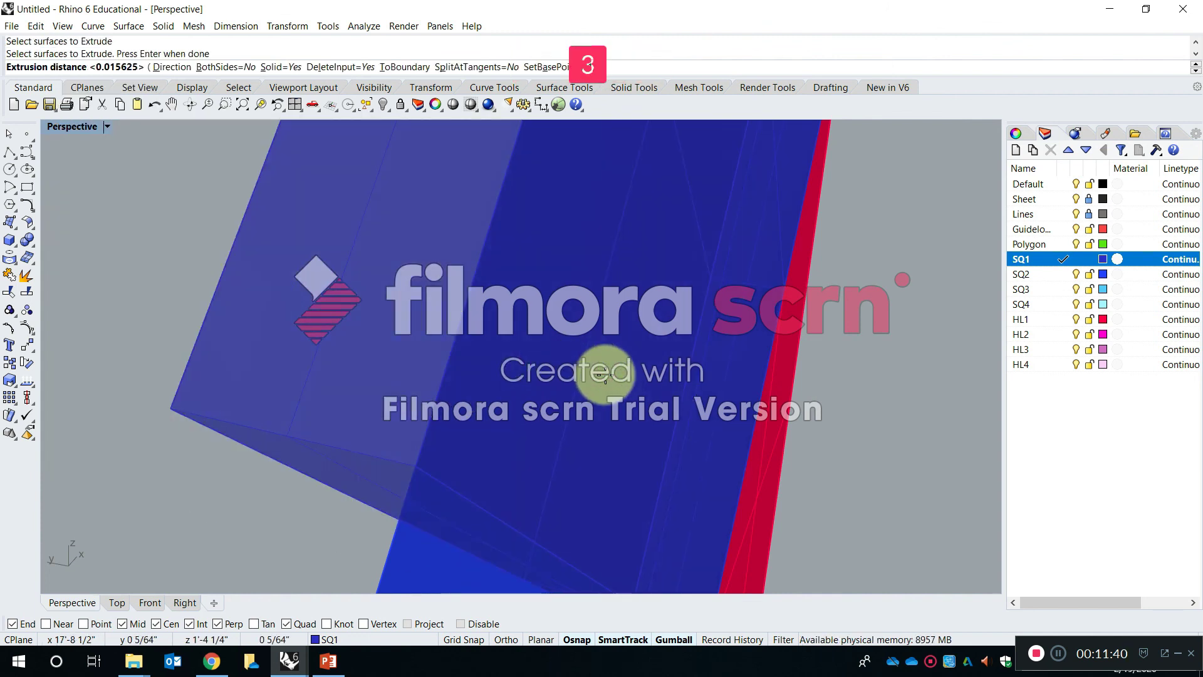
pyautogui.press('Return')
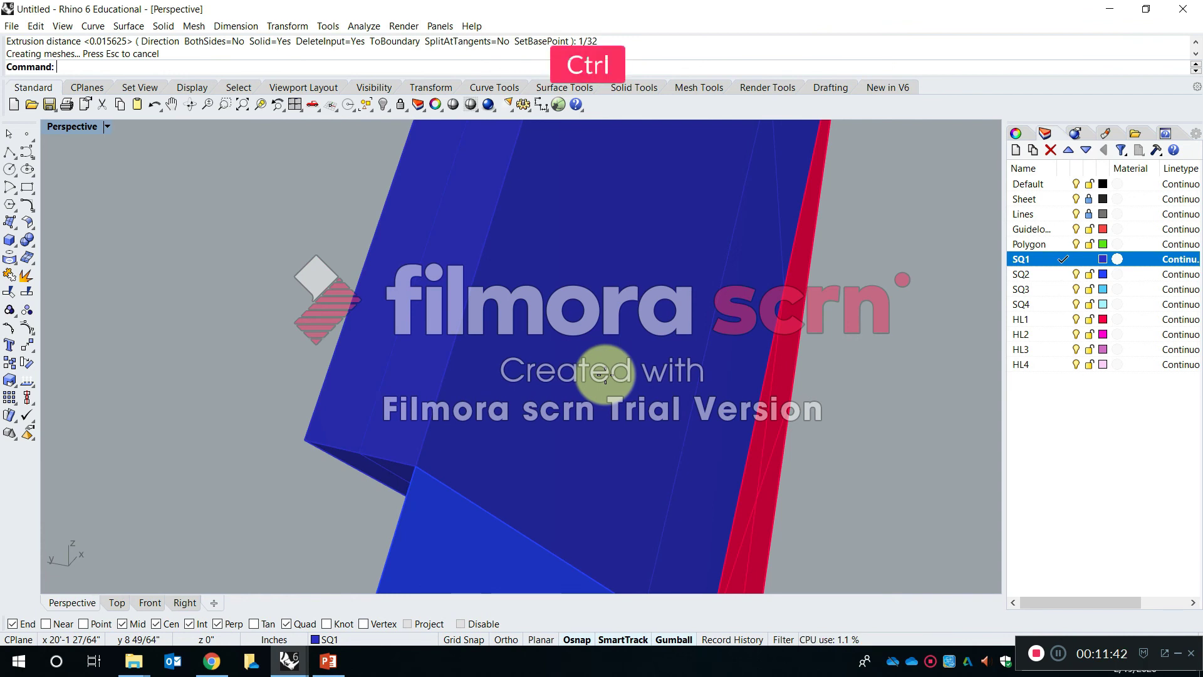
# - Move the SQ1 solid by its thickness, from its outer lower corner to the adjacent corner where it meets the SQ2 surface
pyautogui.write('mov')
pyautogui.press('Return')
pyautogui.click(401, 413)
pyautogui.press('Return')
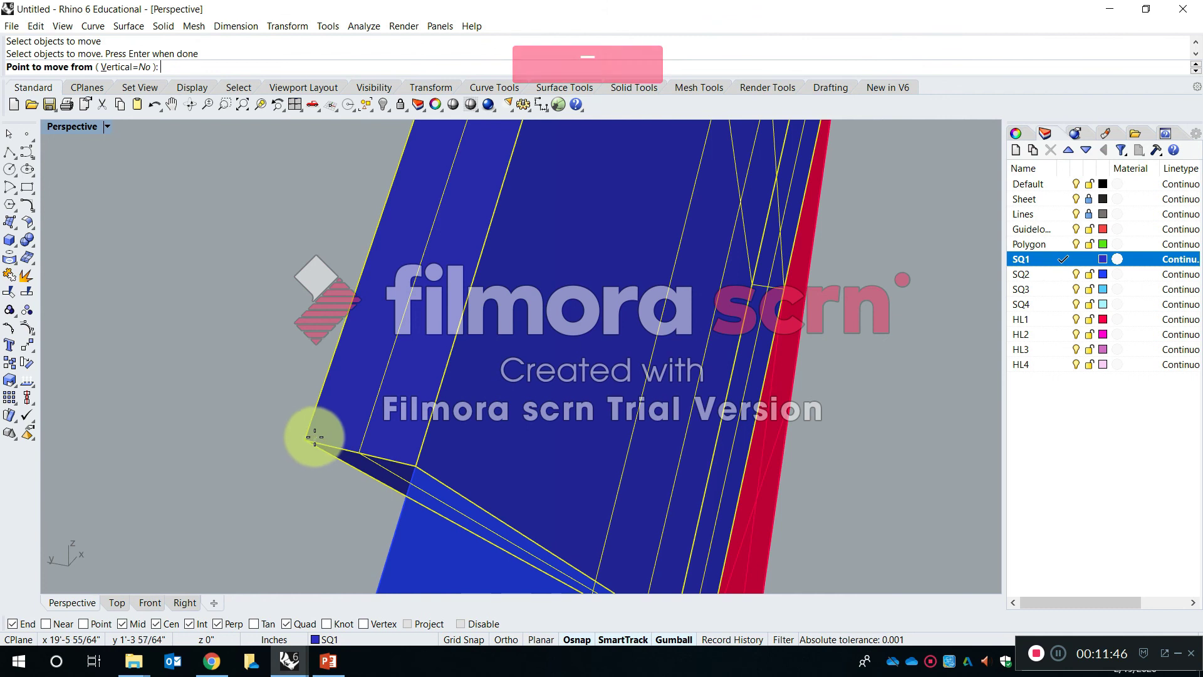
pyautogui.click(304, 442)
pyautogui.press('Escape')
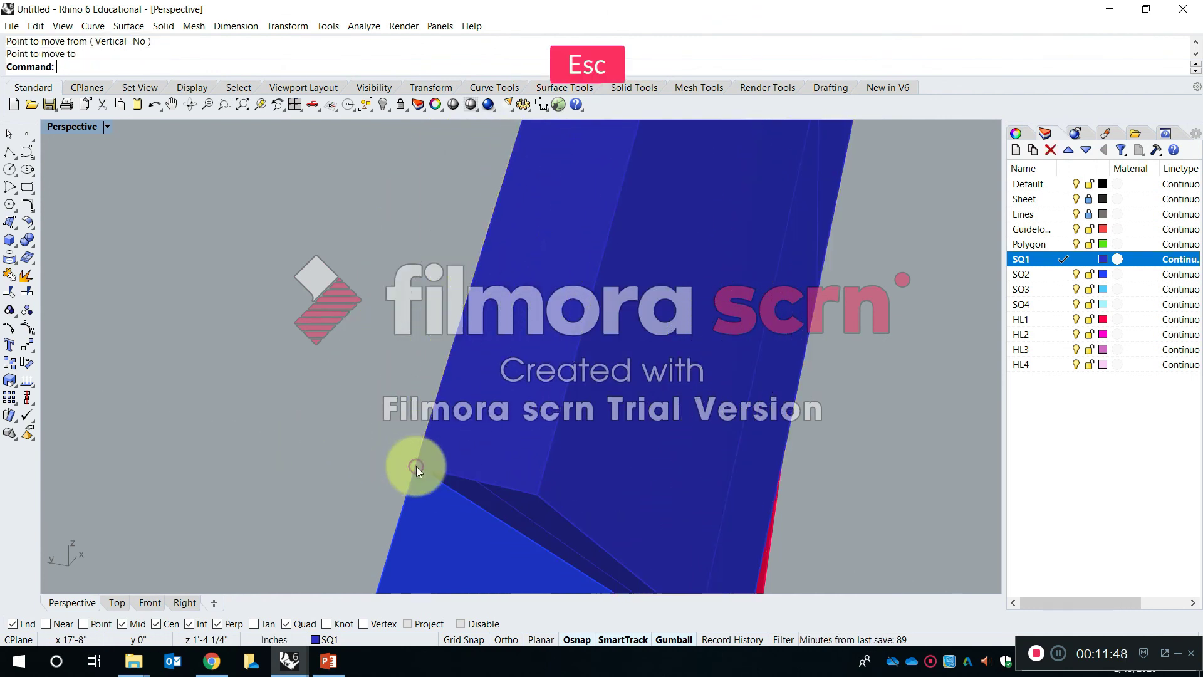
# - Examine from several angles how the SQ1 solid meets the neighbouring SQ2 and HL1 surfaces
pyautogui.moveTo(428, 409); pyautogui.dragTo(829, 437, button='right')
pyautogui.keyDown('shift'); pyautogui.moveTo(724, 437); pyautogui.dragTo(586, 410, button='right'); pyautogui.keyUp('shift')
pyautogui.moveTo(551, 486); pyautogui.dragTo(591, 436, button='right')
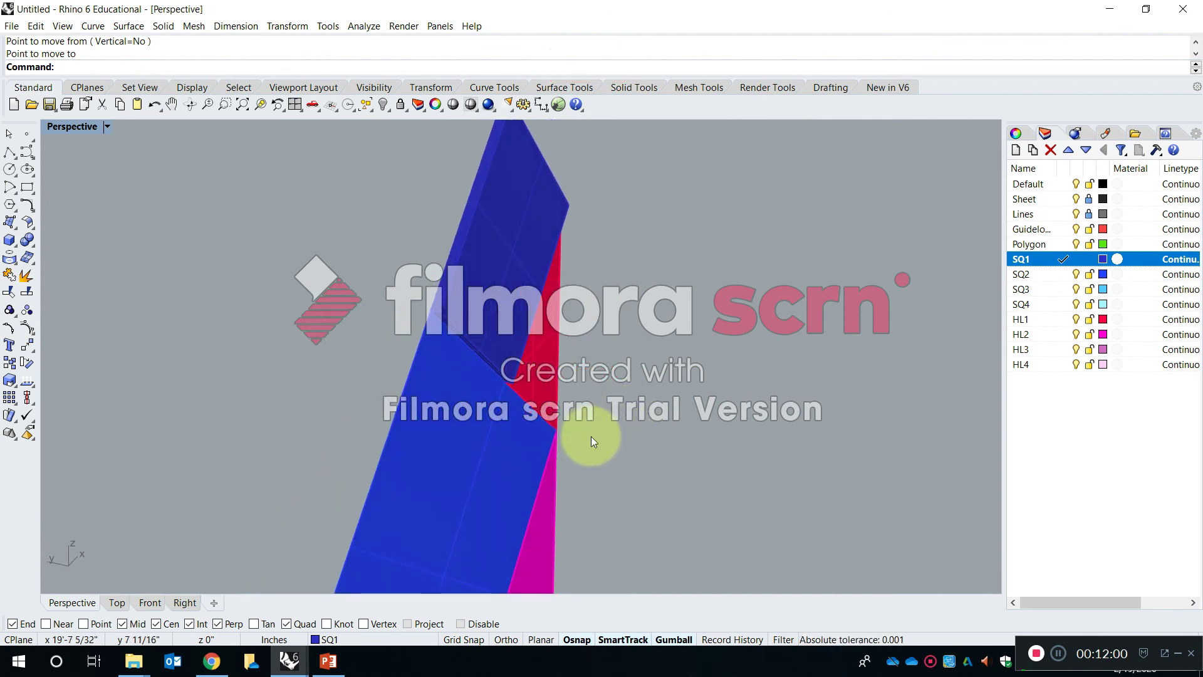
pyautogui.moveTo(525, 348)
pyautogui.mouseDown(button='right')
pyautogui.moveTo(521, 336)
pyautogui.moveTo(514, 351)
pyautogui.moveTo(537, 301)
pyautogui.moveTo(538, 330)
pyautogui.mouseUp(button='right')
pyautogui.scroll(-5, 513, 369)
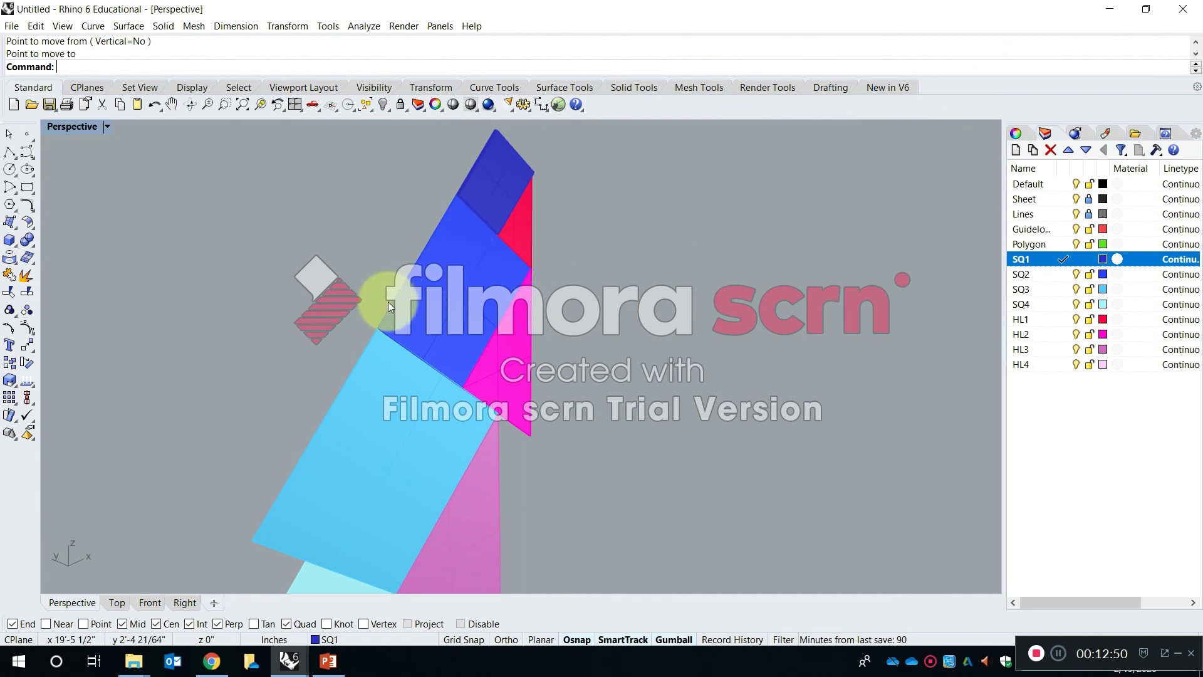
pyautogui.press('shift')
pyautogui.keyDown('shift'); pyautogui.moveTo(473, 338); pyautogui.dragTo(487, 364, button='right'); pyautogui.keyUp('shift')
pyautogui.scroll(6, 566, 247)
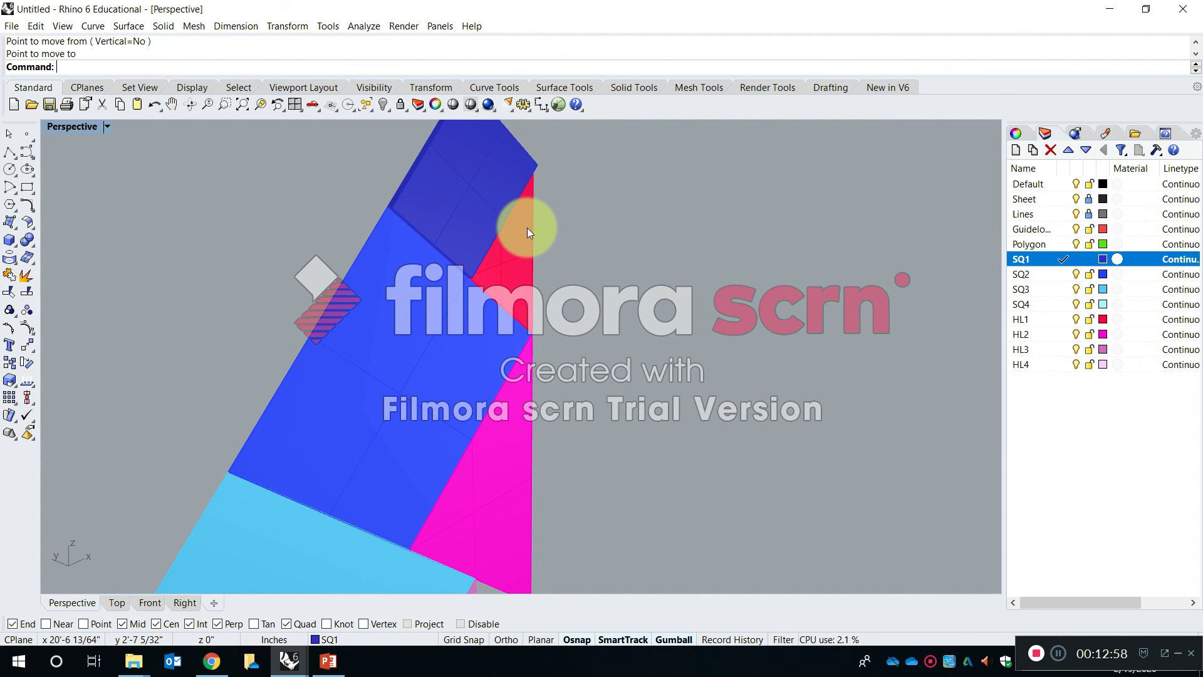
pyautogui.keyDown('shift'); pyautogui.moveTo(584, 279); pyautogui.dragTo(628, 310, button='right'); pyautogui.keyUp('shift')
pyautogui.scroll(7, 592, 389)
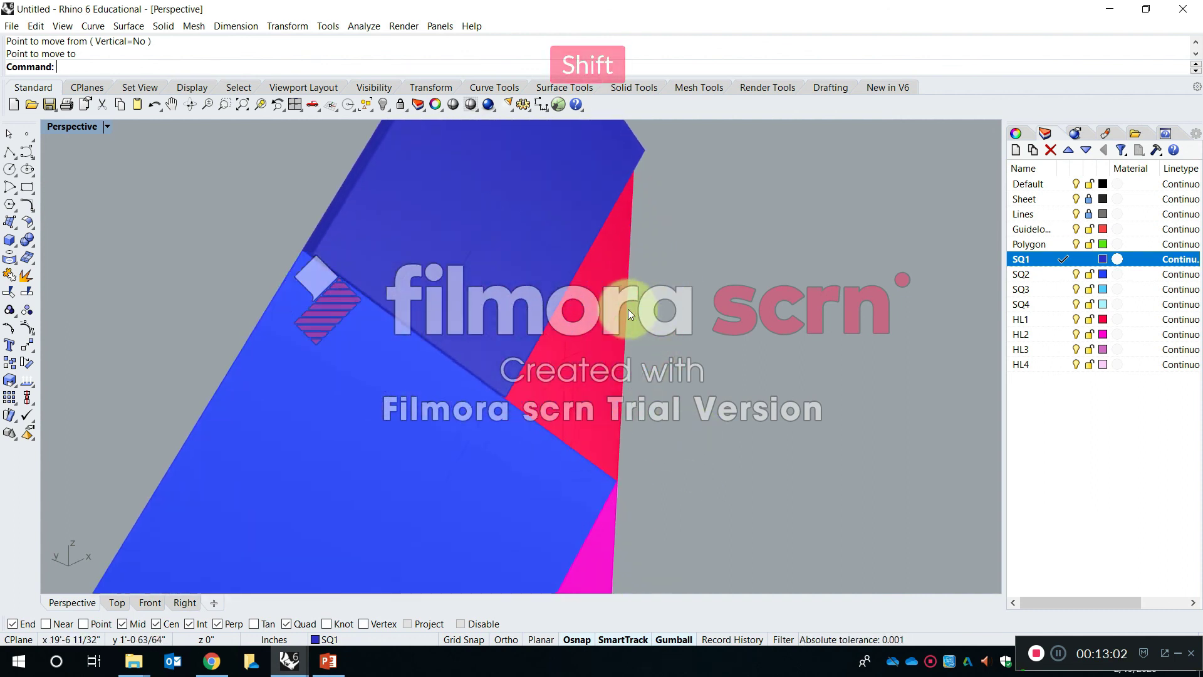
# - Start ExtrudeSrf on the red HL1 triangle surface and make HL1 the current layer
pyautogui.press('Escape')
pyautogui.write('z')
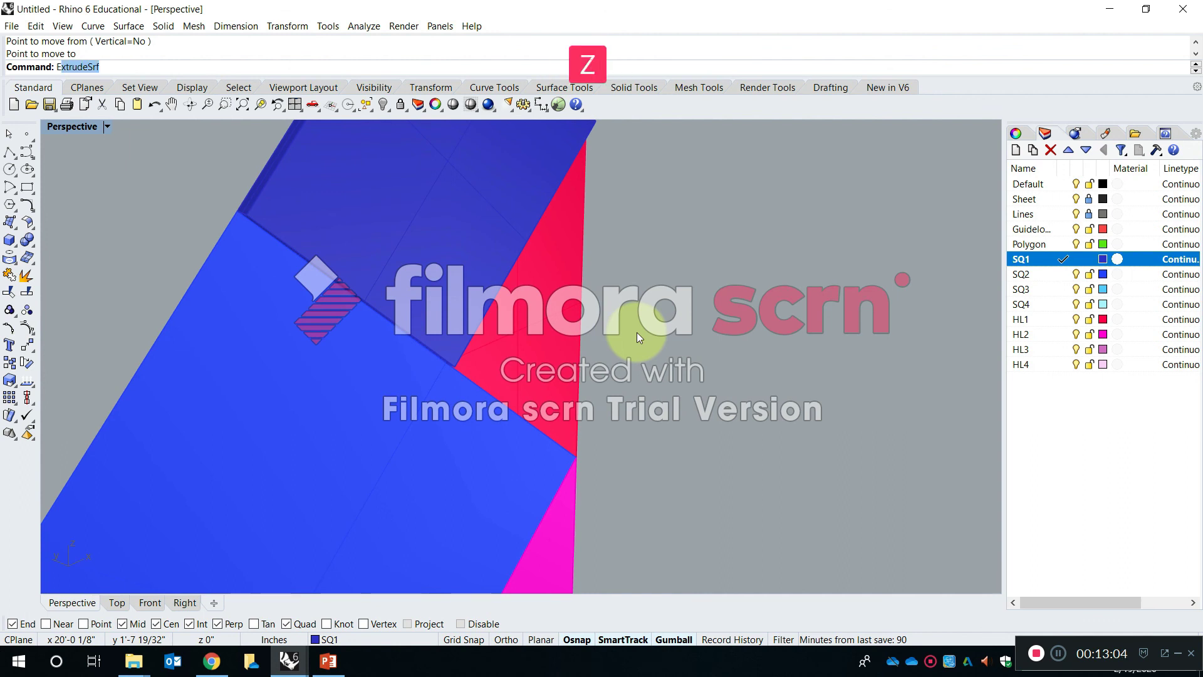
pyautogui.write('xtrude')
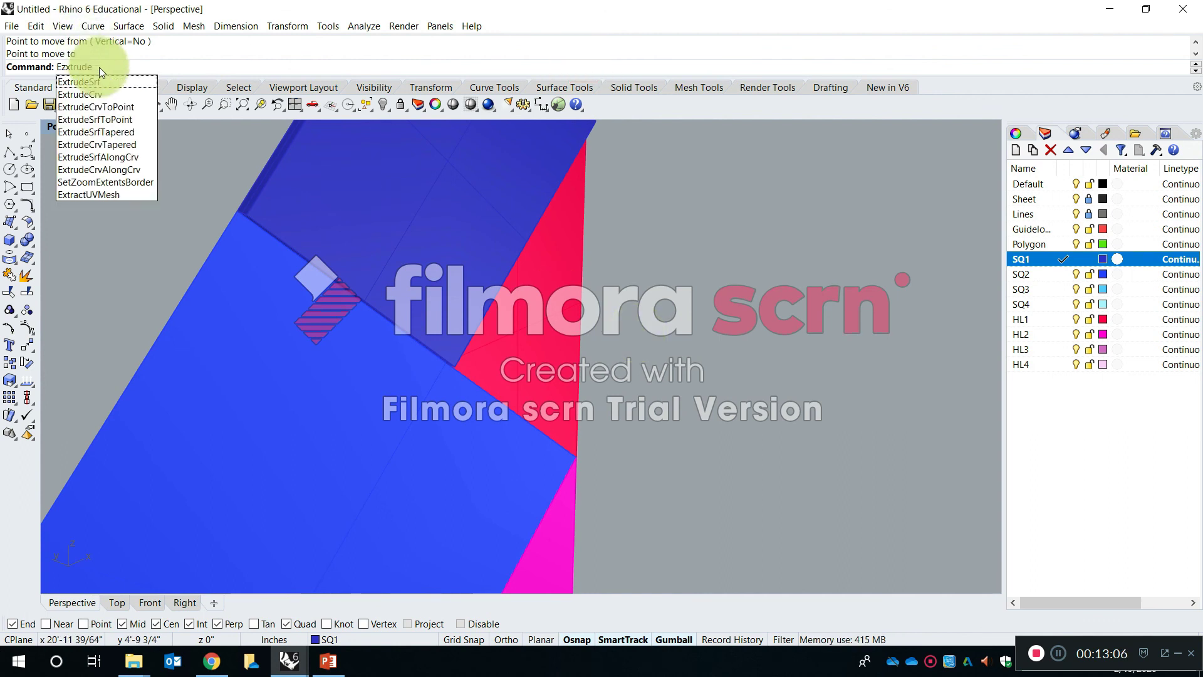
pyautogui.click(101, 81)
pyautogui.click(548, 337)
pyautogui.press('Return')
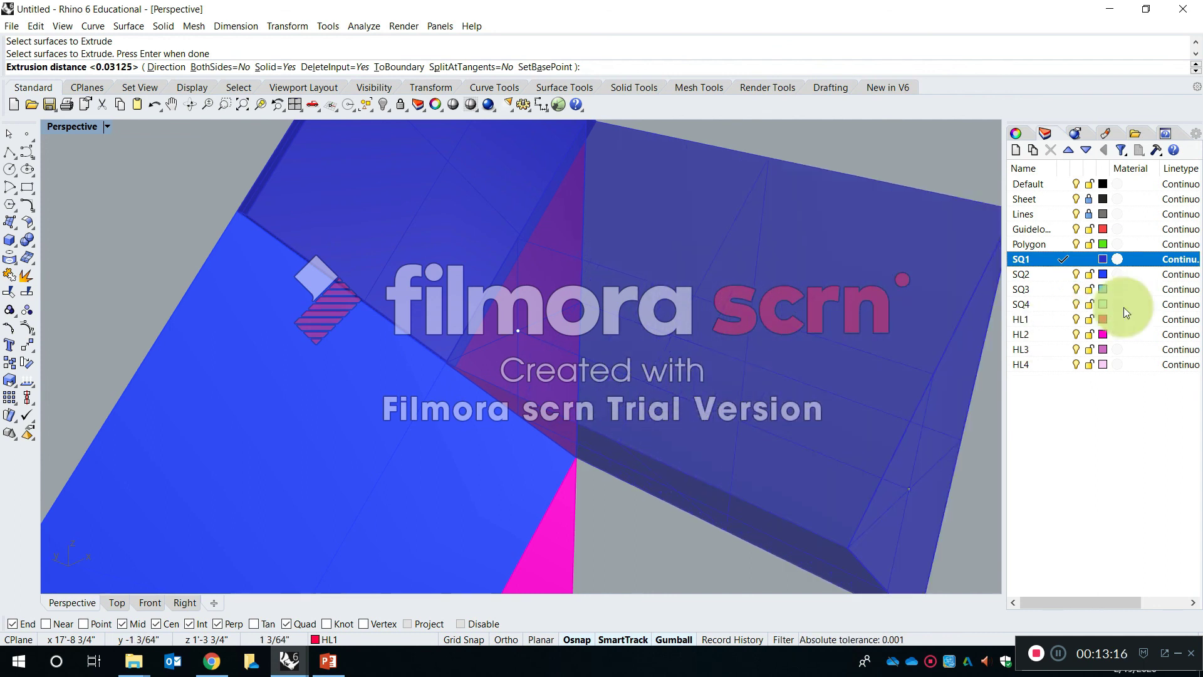
pyautogui.click(1060, 319)
# - Try extruding the HL1 triangle with the default 1/32-inch distance, check it from the side and undo the extrusion
pyautogui.moveTo(625, 329); pyautogui.dragTo(701, 341, button='right')
pyautogui.press('shift')
pyautogui.keyDown('shift'); pyautogui.moveTo(534, 310); pyautogui.dragTo(631, 349, button='right'); pyautogui.keyUp('shift')
pyautogui.scroll(-2, 631, 349)
pyautogui.scroll(3, 557, 344)
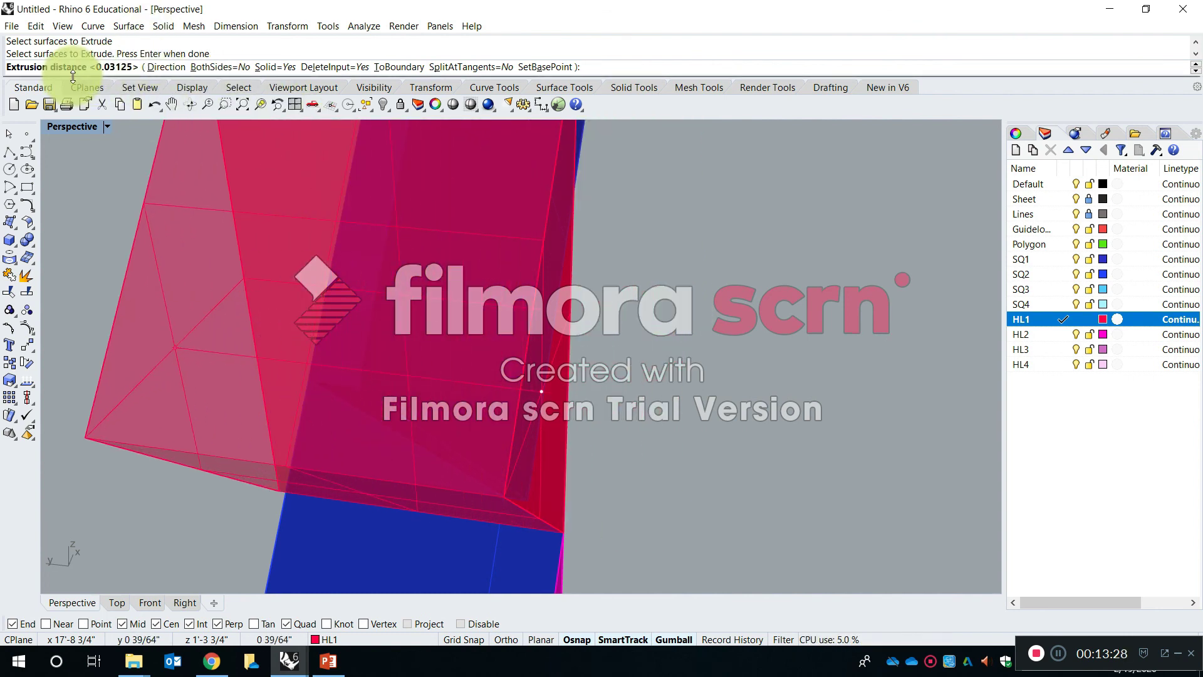
pyautogui.press('Return')
pyautogui.moveTo(501, 301); pyautogui.dragTo(646, 236, button='right')
pyautogui.moveTo(607, 275); pyautogui.dragTo(659, 338, button='right')
pyautogui.hotkey('ctrl', 'z')
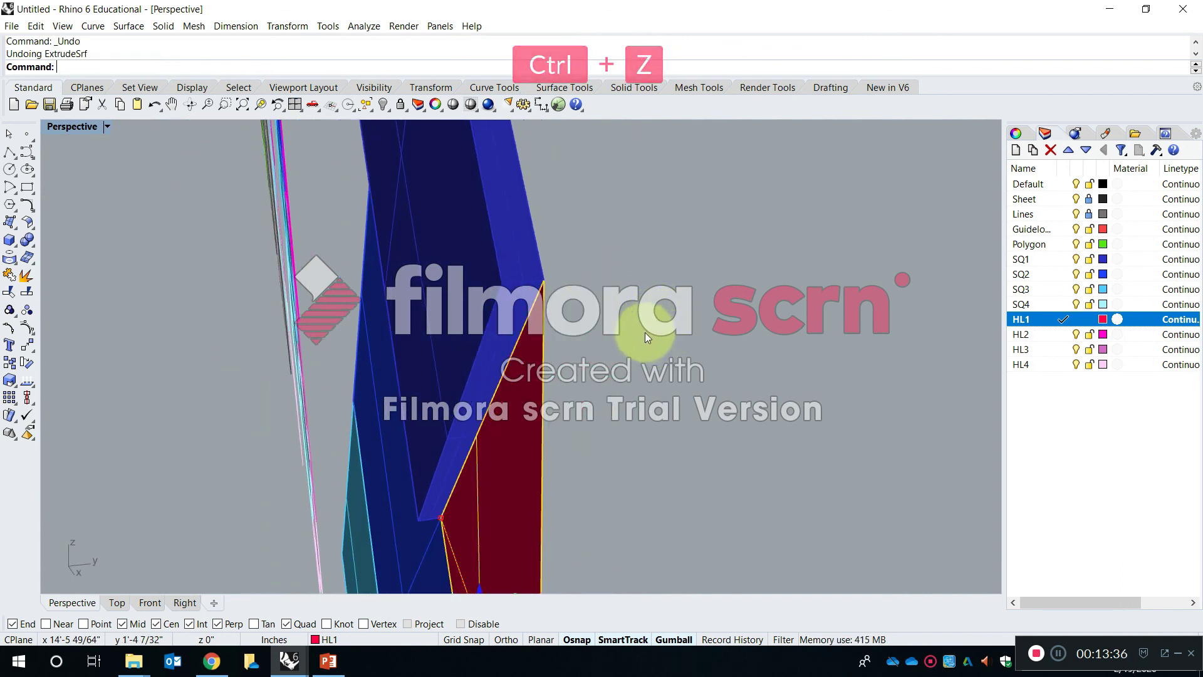
# - Try extruding the HL1 triangle surface again to a picked point with ExtrudeSrf, and undo the extrusion
pyautogui.write('extrud')
pyautogui.press('Down')
pyautogui.press('Down')
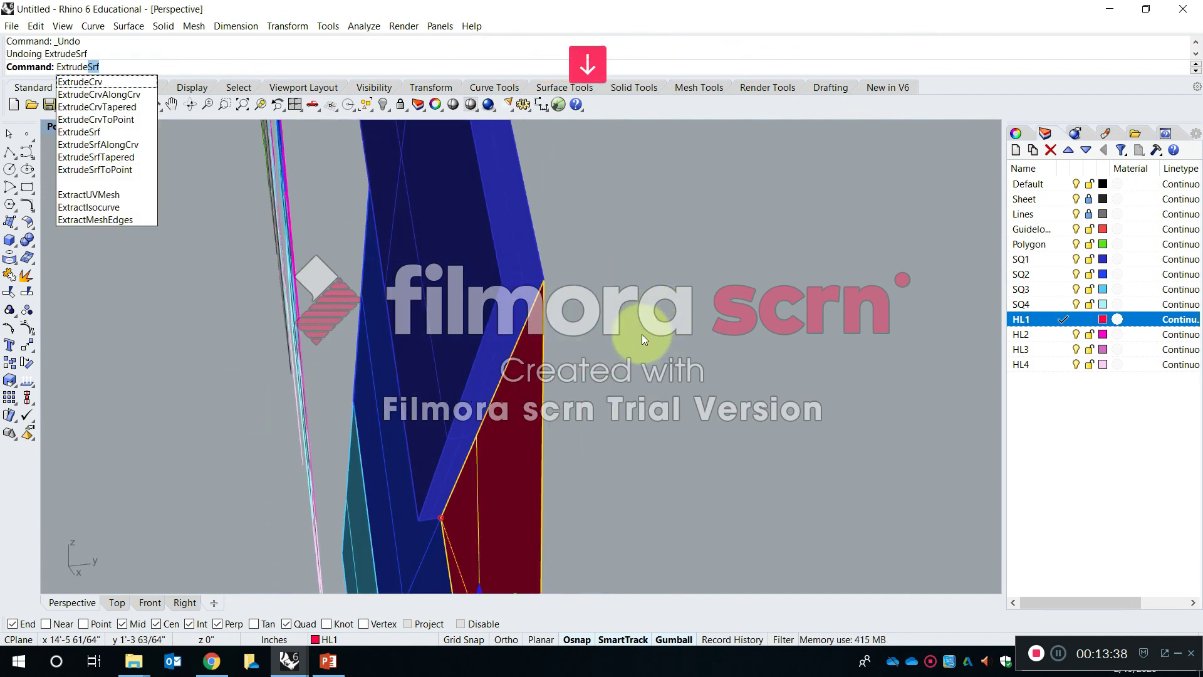
pyautogui.press('Return')
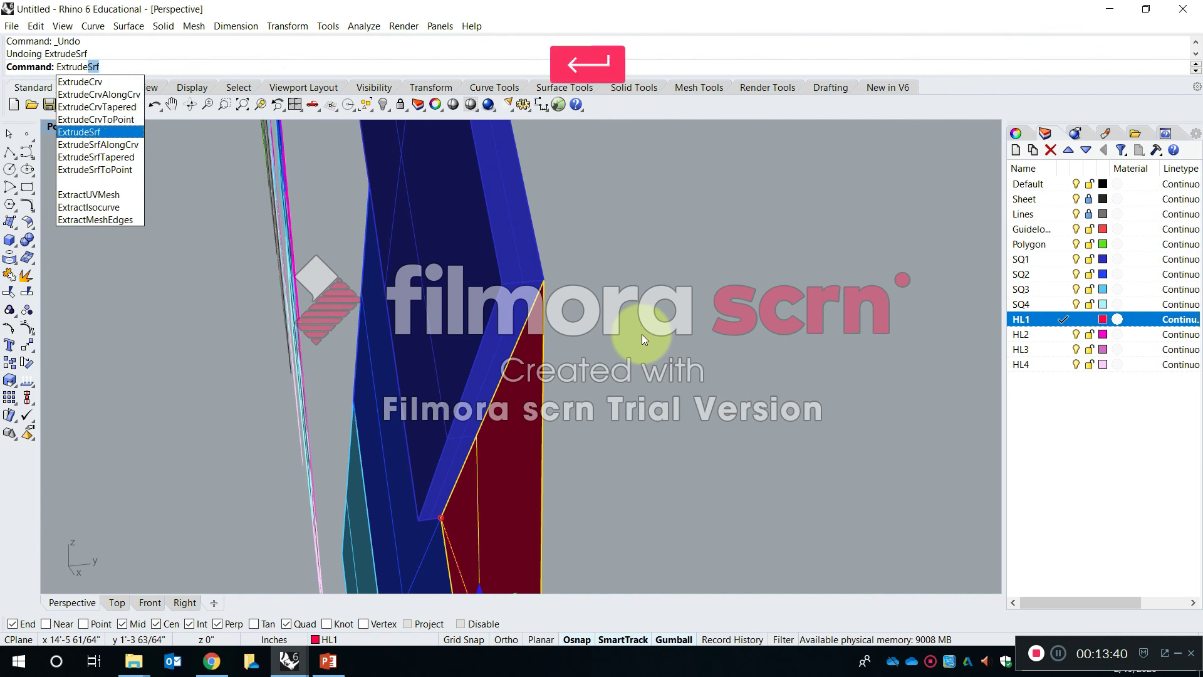
pyautogui.moveTo(418, 457); pyautogui.dragTo(368, 464, button='right')
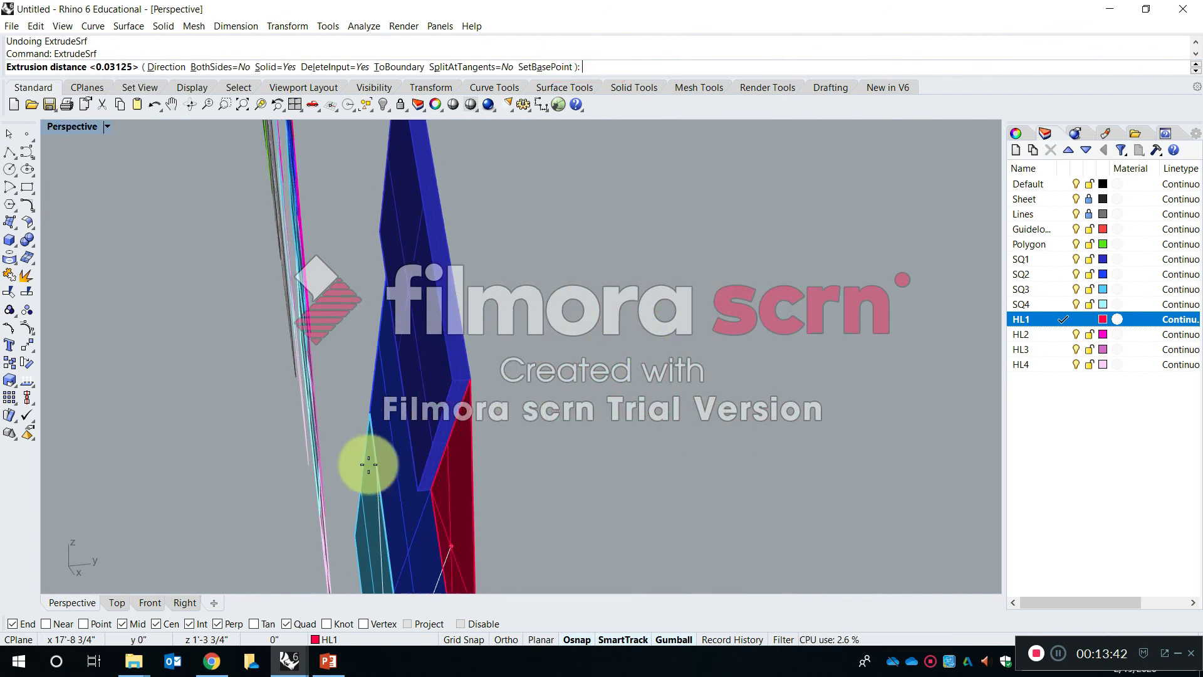
pyautogui.click(322, 533)
pyautogui.moveTo(306, 548); pyautogui.dragTo(593, 462, button='right')
pyautogui.hotkey('ctrl', 'z')
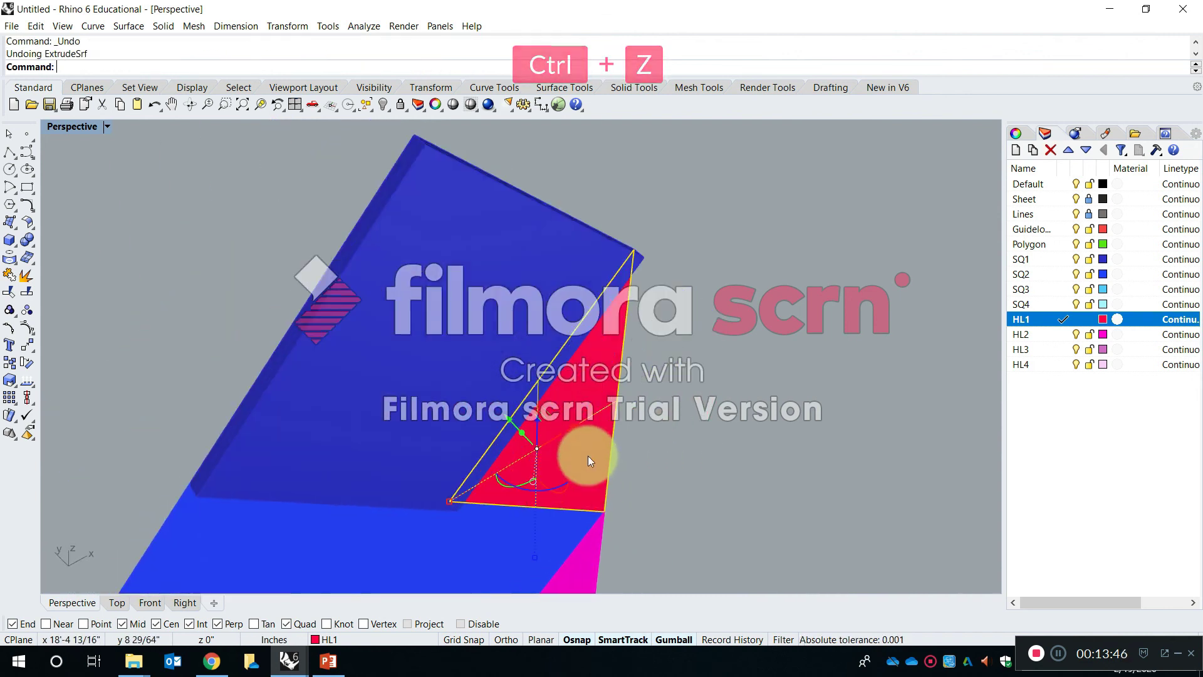
# - Extrude the red HL1 triangle surface into a solid 1/32 inch thick with ExtrudeSrf
pyautogui.write('extrude')
pyautogui.press('space')
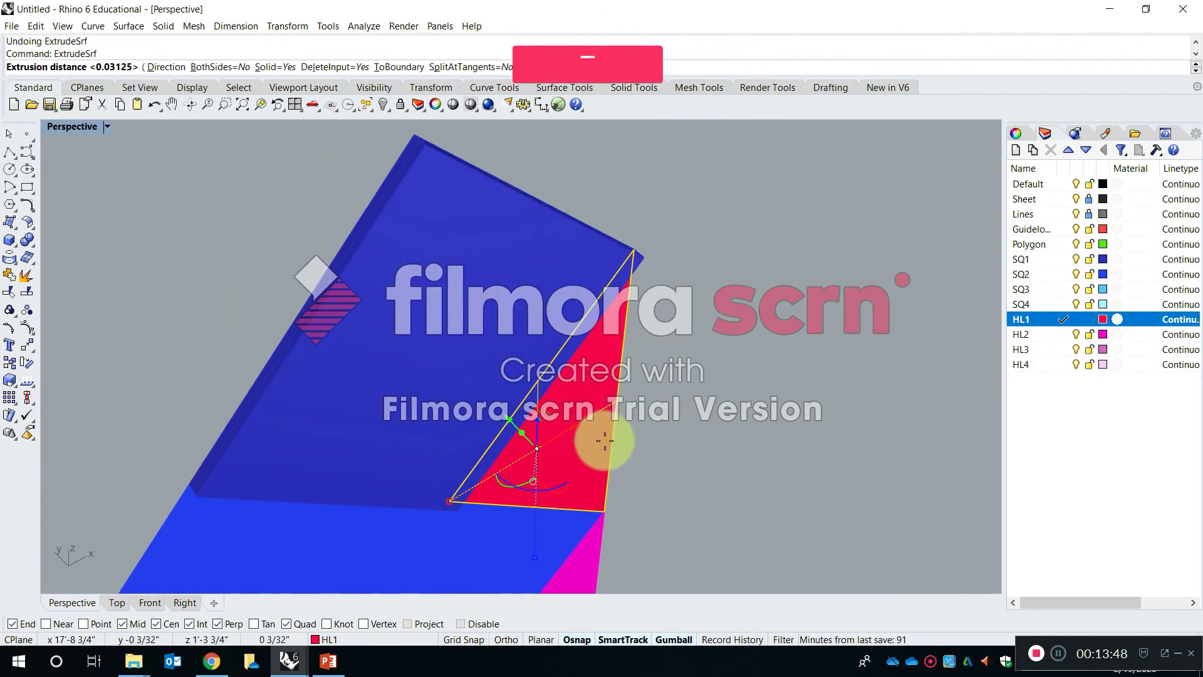
pyautogui.moveTo(730, 494); pyautogui.dragTo(804, 490, button='right')
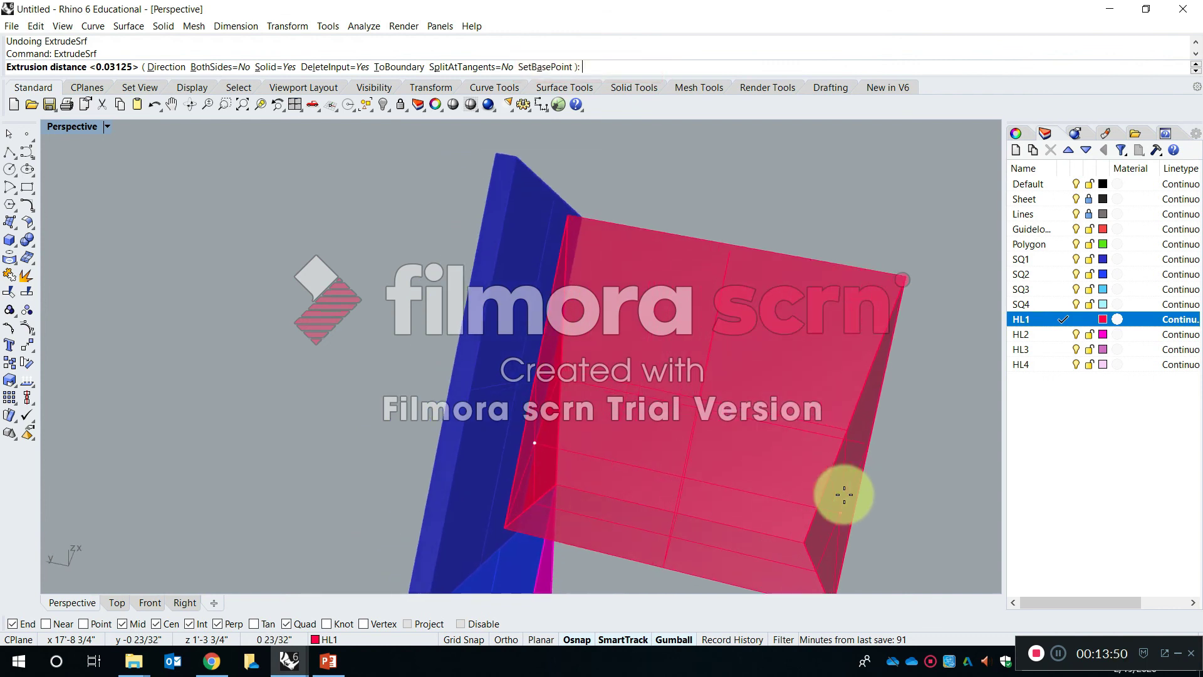
pyautogui.write('1/32')
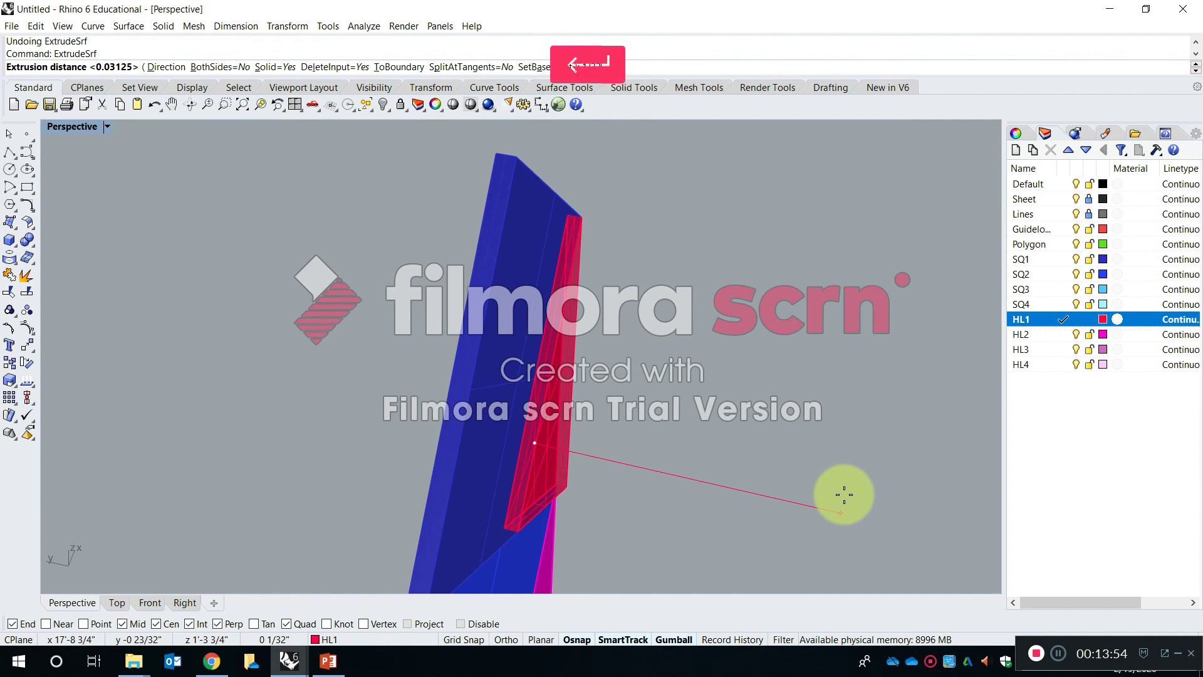
pyautogui.press('Return')
# - Extrude the SQ2 square surface into a 1/32-inch-thick solid, with SQ2 as the current layer
pyautogui.moveTo(742, 427); pyautogui.dragTo(706, 351, button='right')
pyautogui.rightClick(707, 349)
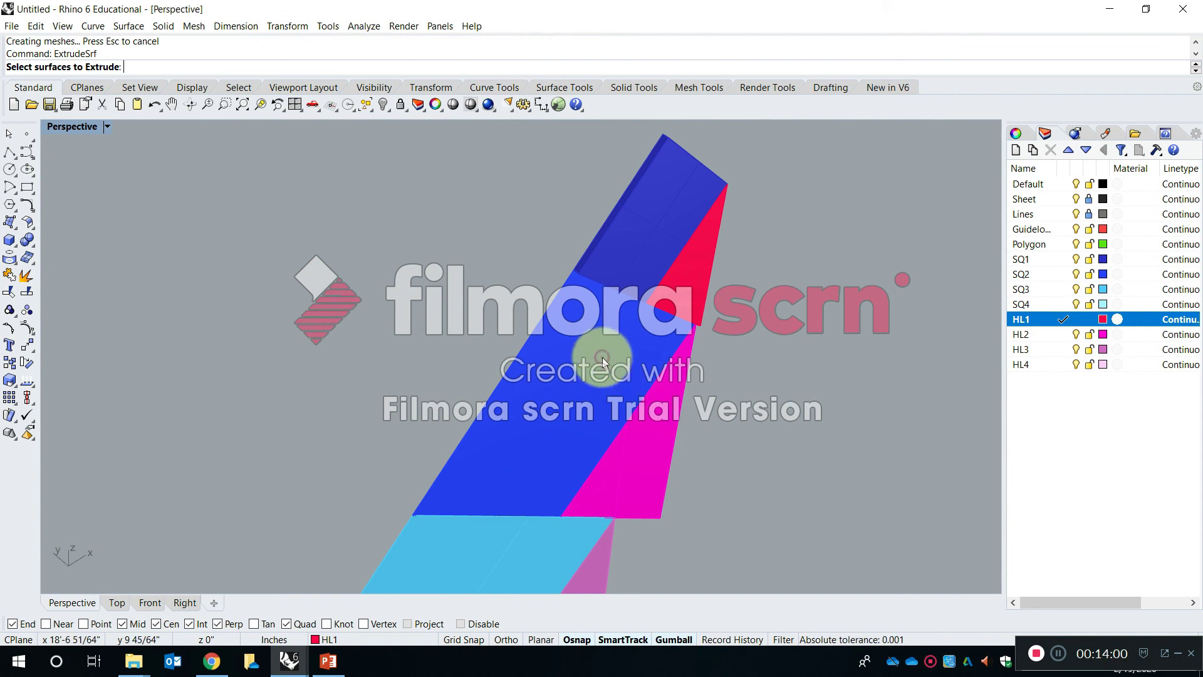
pyautogui.click(603, 361)
pyautogui.rightClick(617, 356)
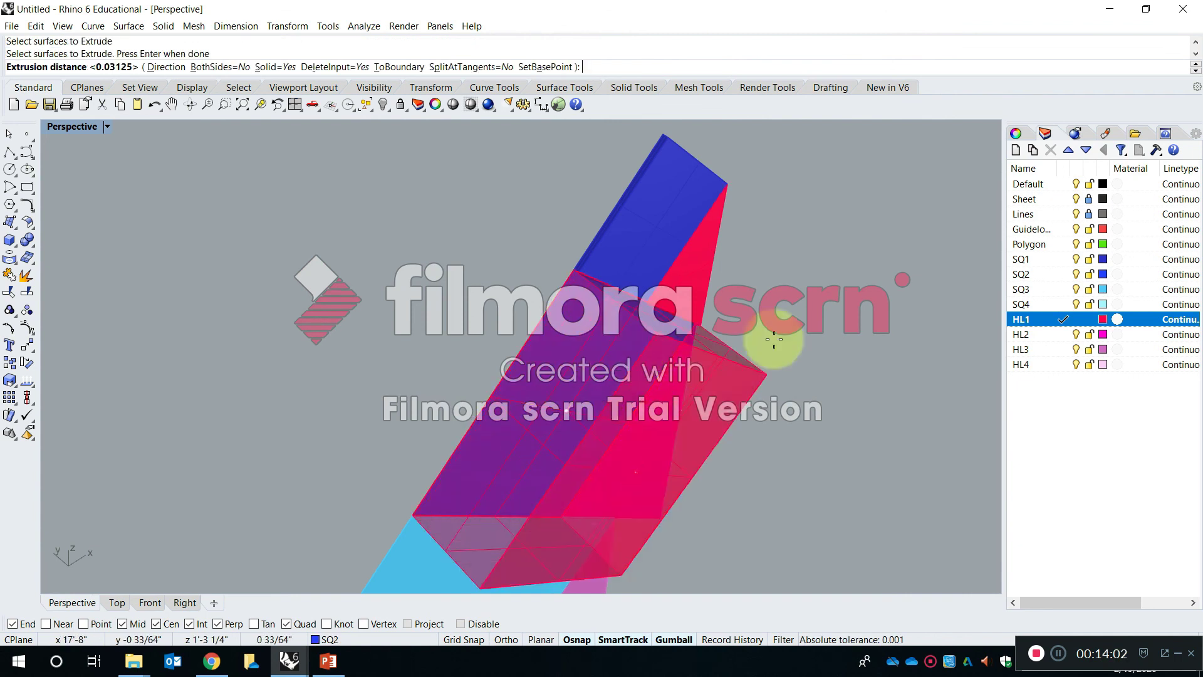
pyautogui.doubleClick(1034, 275)
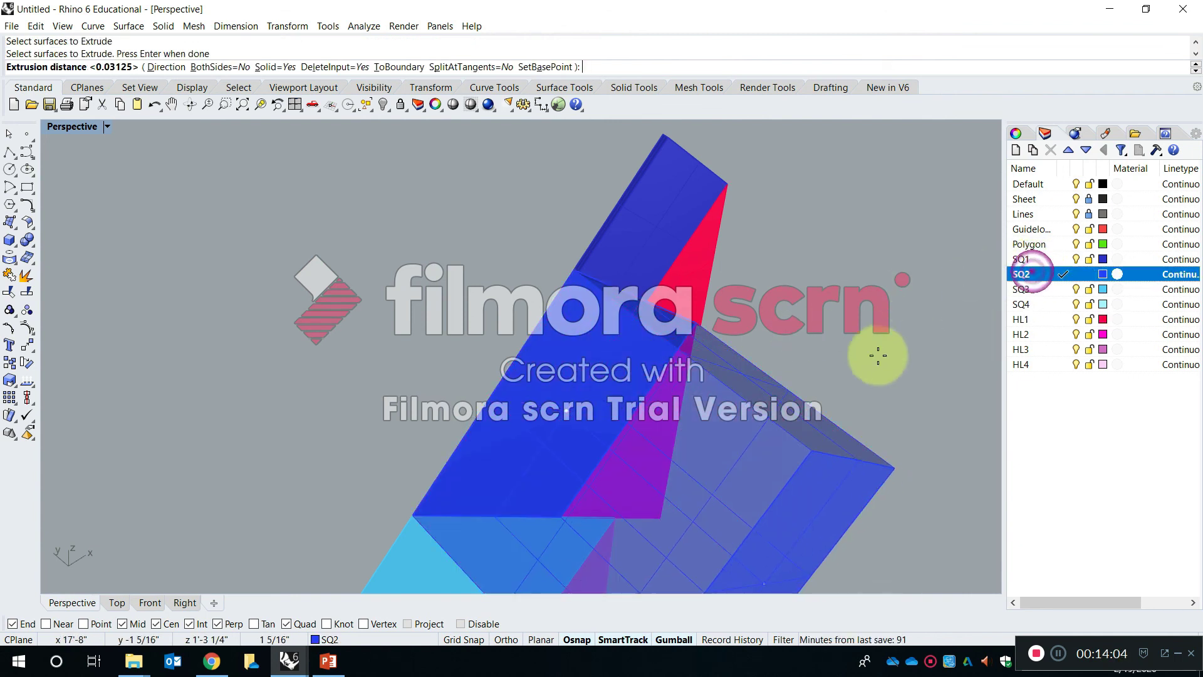
pyautogui.rightClick(862, 384)
# - Extrude the magenta HL2 triangle surface into a 1/32-inch-thick solid, with HL2 as the current layer
pyautogui.scroll(6, 578, 273)
pyautogui.moveTo(577, 273); pyautogui.dragTo(537, 267, button='right')
pyautogui.keyDown('shift'); pyautogui.moveTo(712, 283); pyautogui.dragTo(656, 312, button='right'); pyautogui.keyUp('shift')
pyautogui.moveTo(533, 329); pyautogui.dragTo(611, 346, button='right')
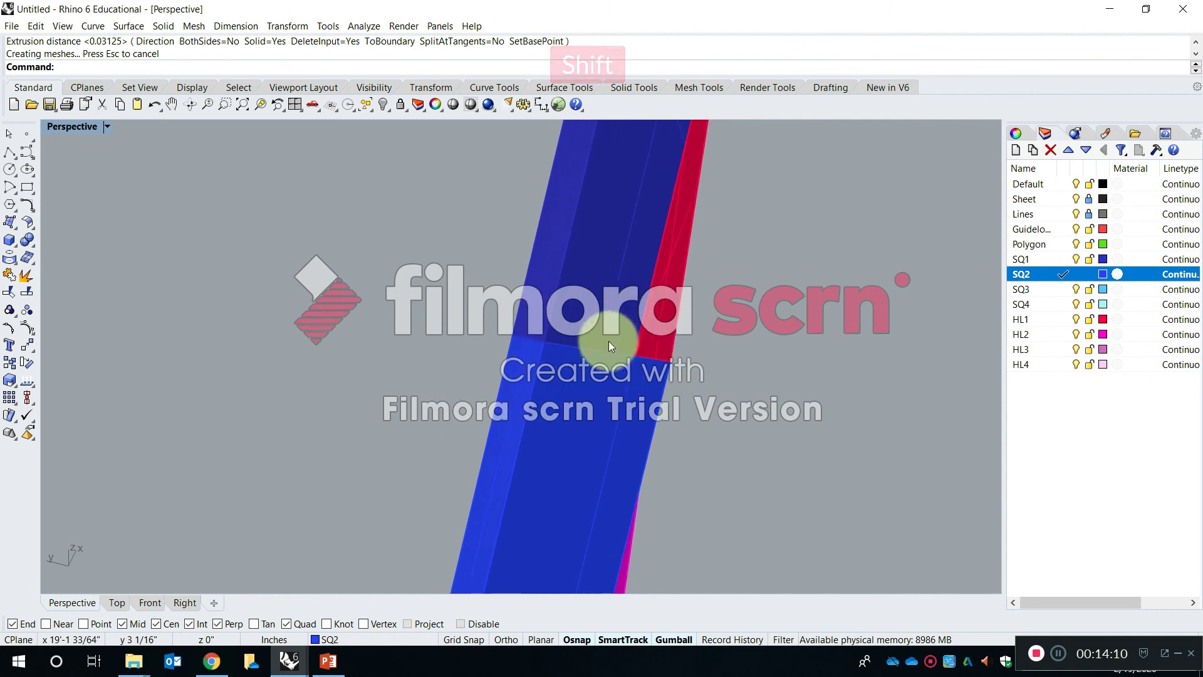
pyautogui.moveTo(265, 238); pyautogui.dragTo(537, 284, button='right')
pyautogui.click(532, 345)
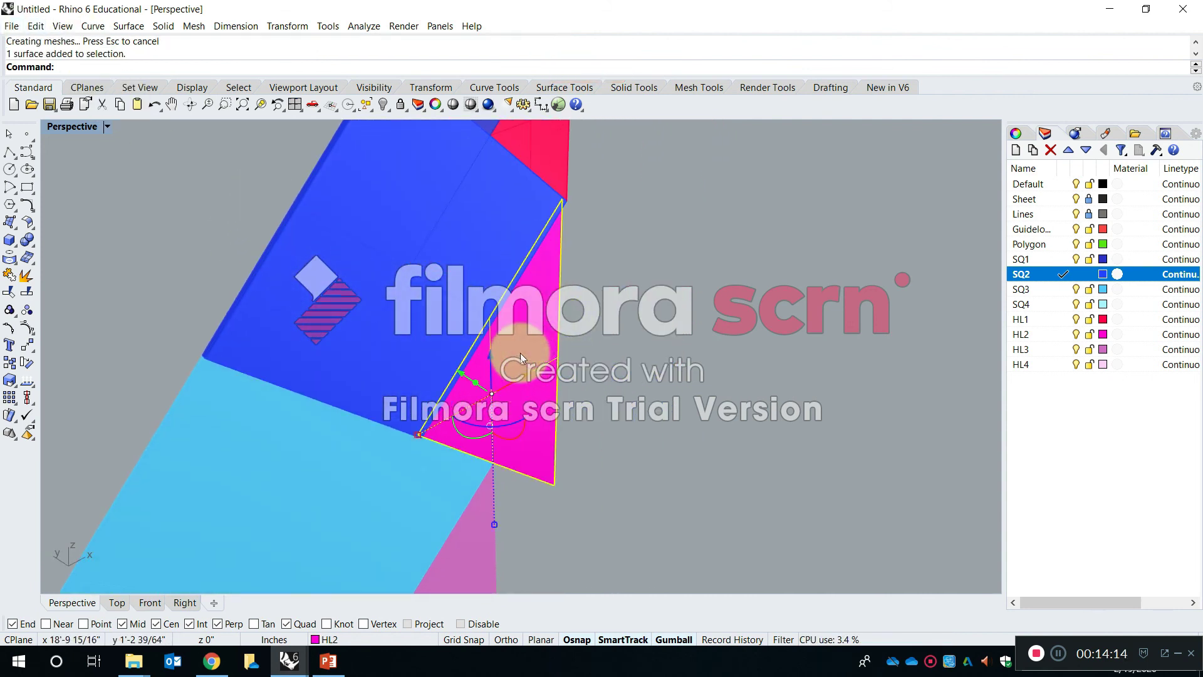
pyautogui.rightClick(520, 352)
pyautogui.doubleClick(1033, 338)
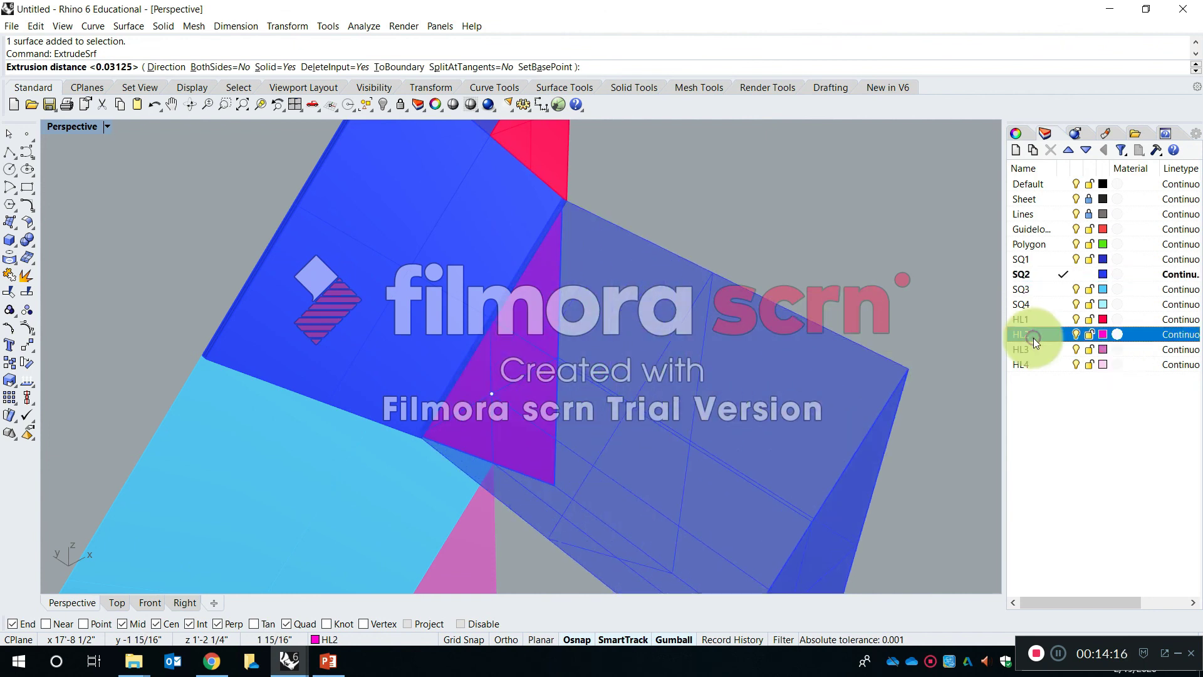
pyautogui.rightClick(641, 430)
# - Extrude the light blue SQ3 square surface into a 1/32-inch-thick solid, with SQ3 as the current layer
pyautogui.keyDown('shift'); pyautogui.moveTo(640, 431); pyautogui.dragTo(640, 349, button='right'); pyautogui.keyUp('shift')
pyautogui.click(518, 388)
pyautogui.rightClick(534, 392)
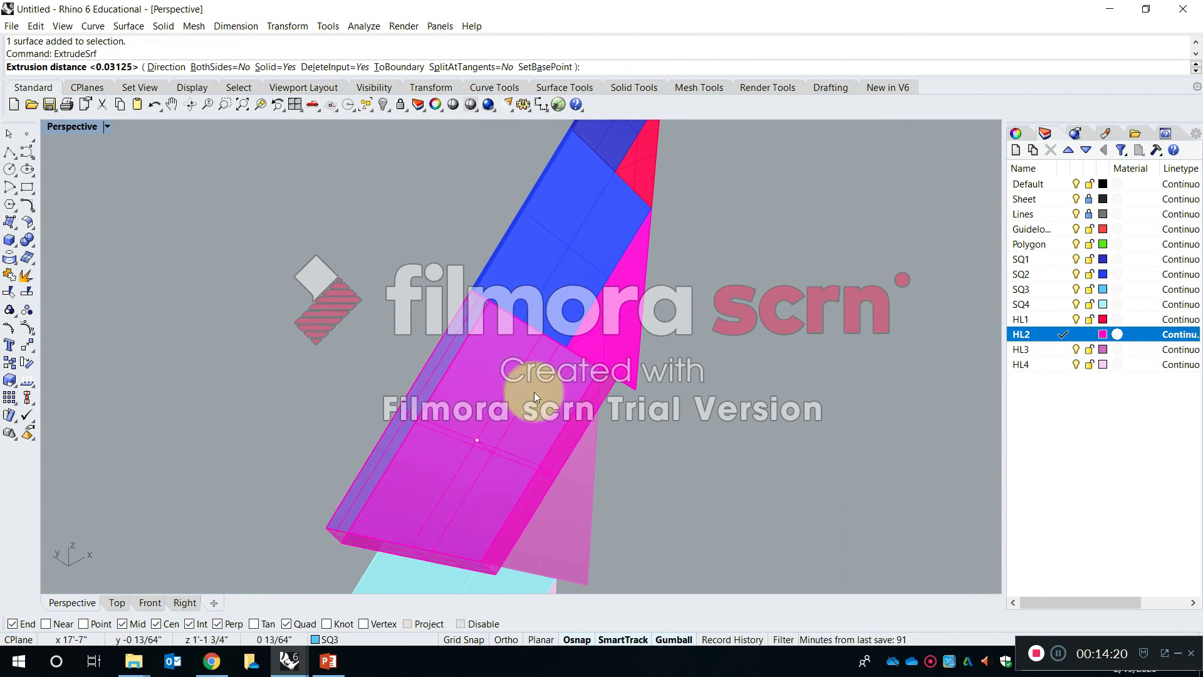
pyautogui.click(1057, 290)
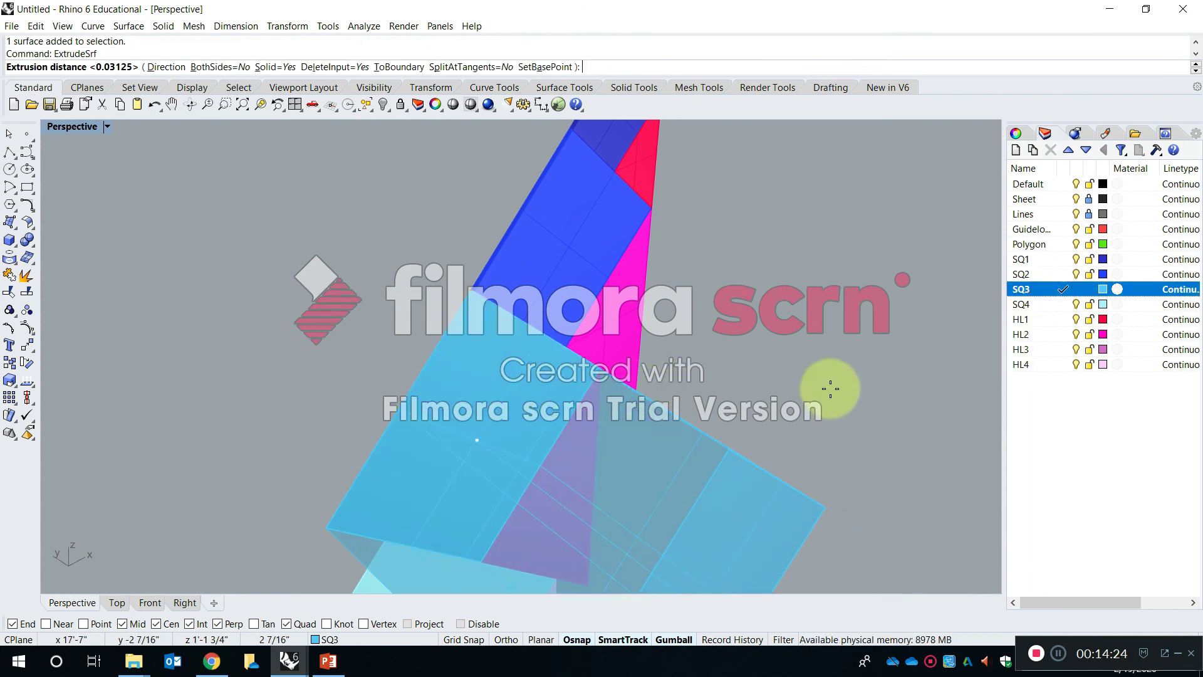
pyautogui.rightClick(830, 388)
# - Extrude the HL3 triangle surface beside SQ3 into a 1/32-inch-thick solid, with HL3 as the current layer
pyautogui.keyDown('shift'); pyautogui.moveTo(721, 446); pyautogui.dragTo(734, 310, button='right'); pyautogui.keyUp('shift')
pyautogui.rightClick(579, 355)
pyautogui.click(584, 358)
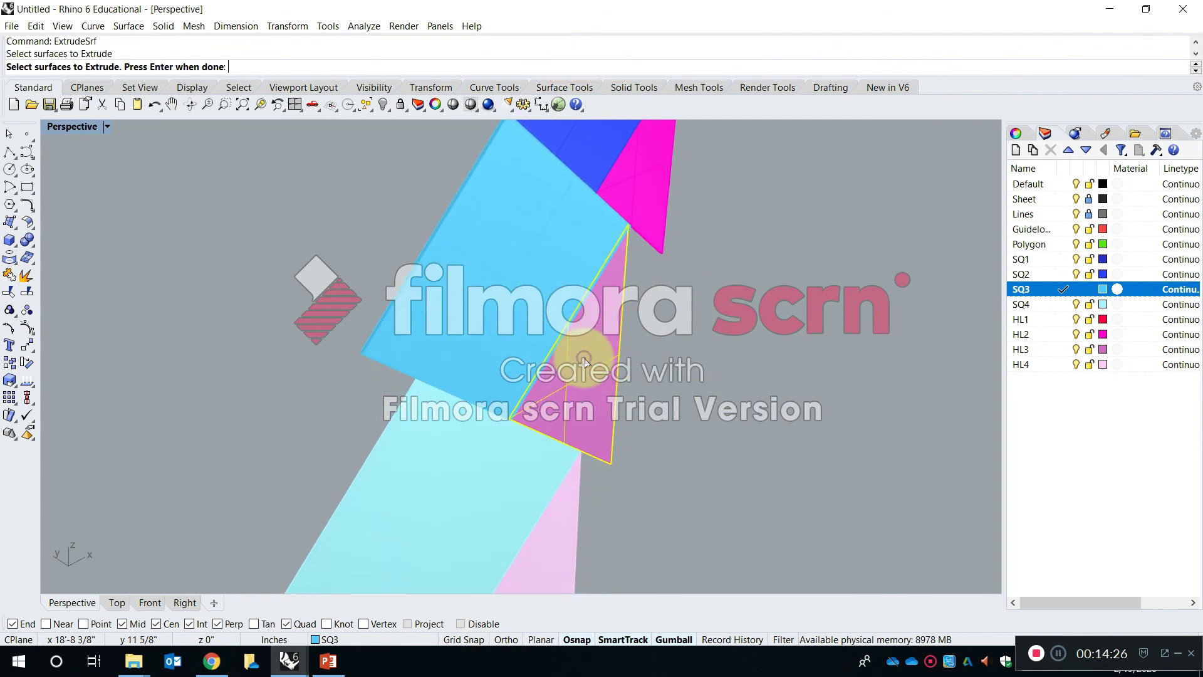
pyautogui.rightClick(585, 362)
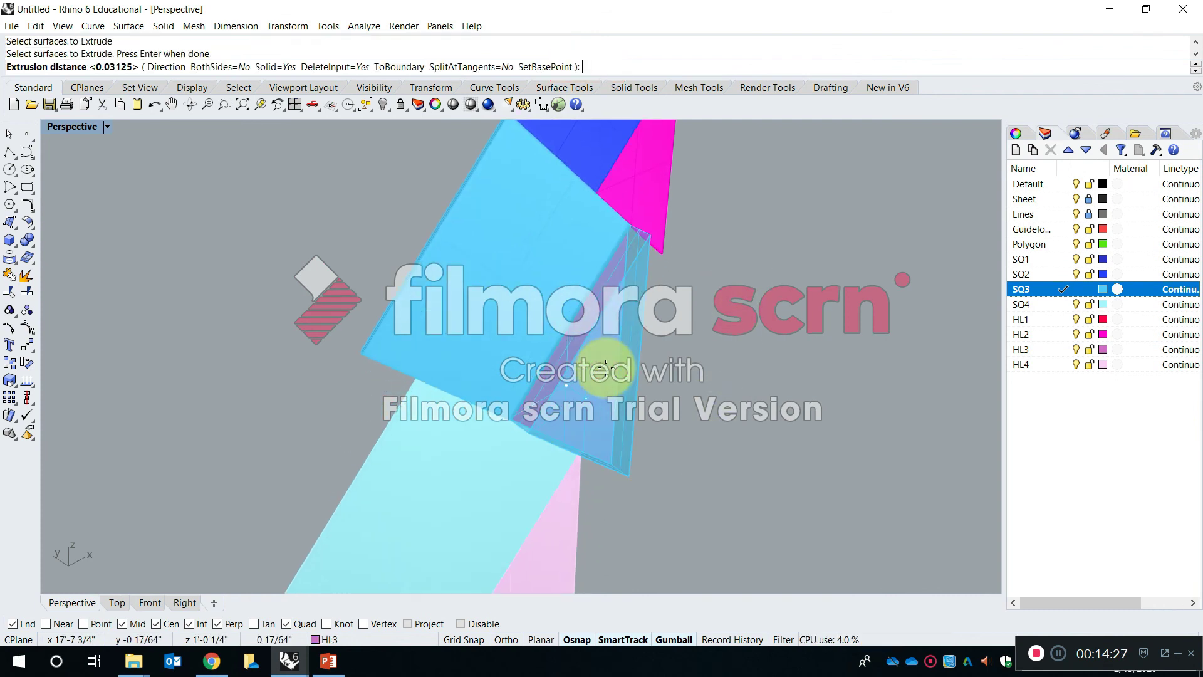
pyautogui.click(1053, 348)
pyautogui.rightClick(723, 351)
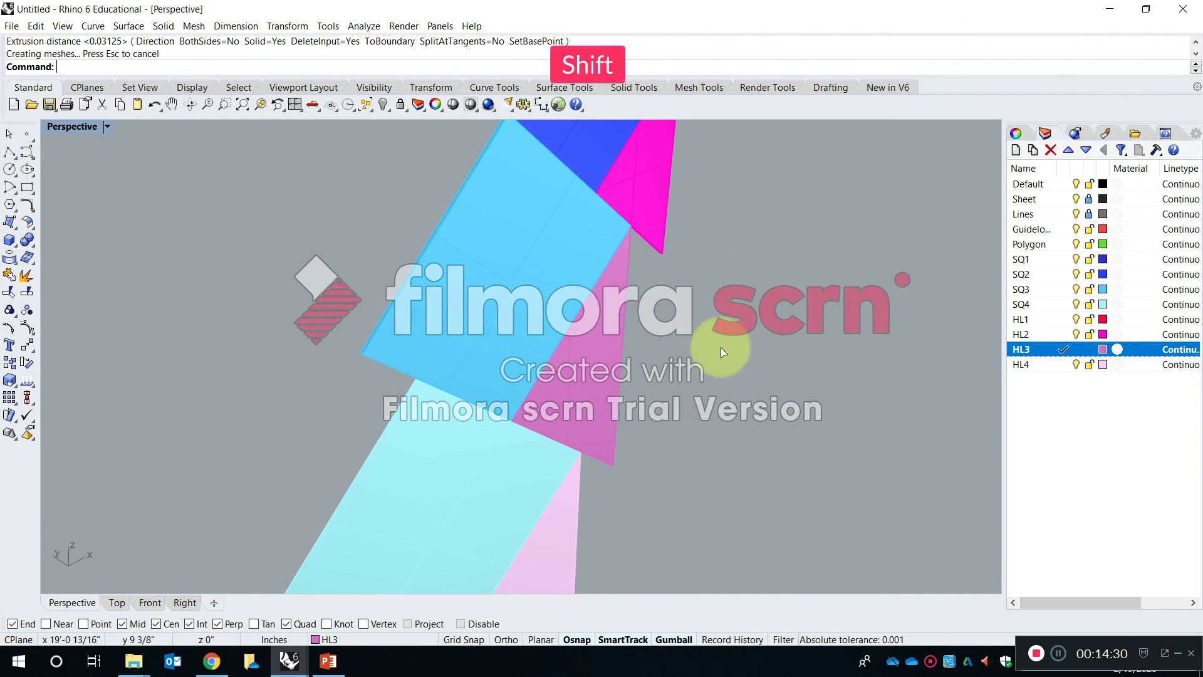
# - Extrude the pale cyan SQ4 square surface into a 1/32-inch-thick solid, with SQ4 as the current layer
pyautogui.moveTo(721, 347); pyautogui.dragTo(536, 408, button='right')
pyautogui.rightClick(509, 378)
pyautogui.scroll(3, 503, 369)
pyautogui.click(498, 359)
pyautogui.rightClick(537, 408)
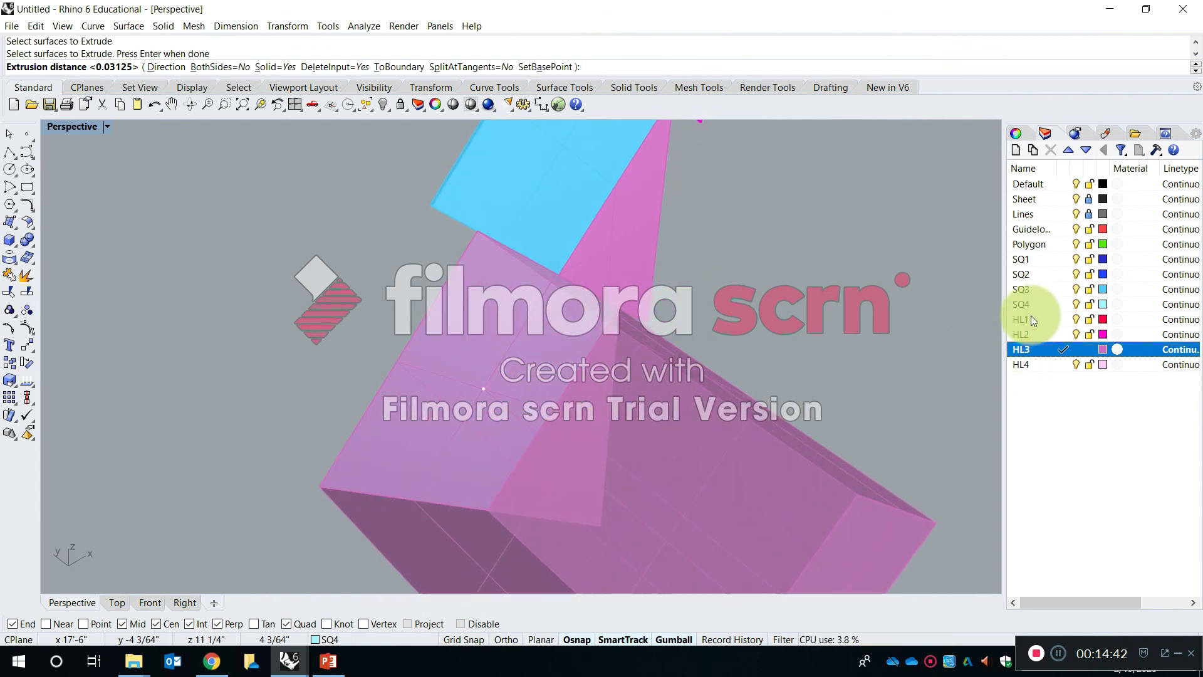
pyautogui.click(1031, 305)
pyautogui.rightClick(763, 321)
# - Extrude the pale pink HL4 triangle surface into a 1/32-inch-thick solid, with HL4 as the current layer
pyautogui.moveTo(763, 321); pyautogui.dragTo(608, 382, button='right')
pyautogui.rightClick(601, 383)
pyautogui.click(532, 399)
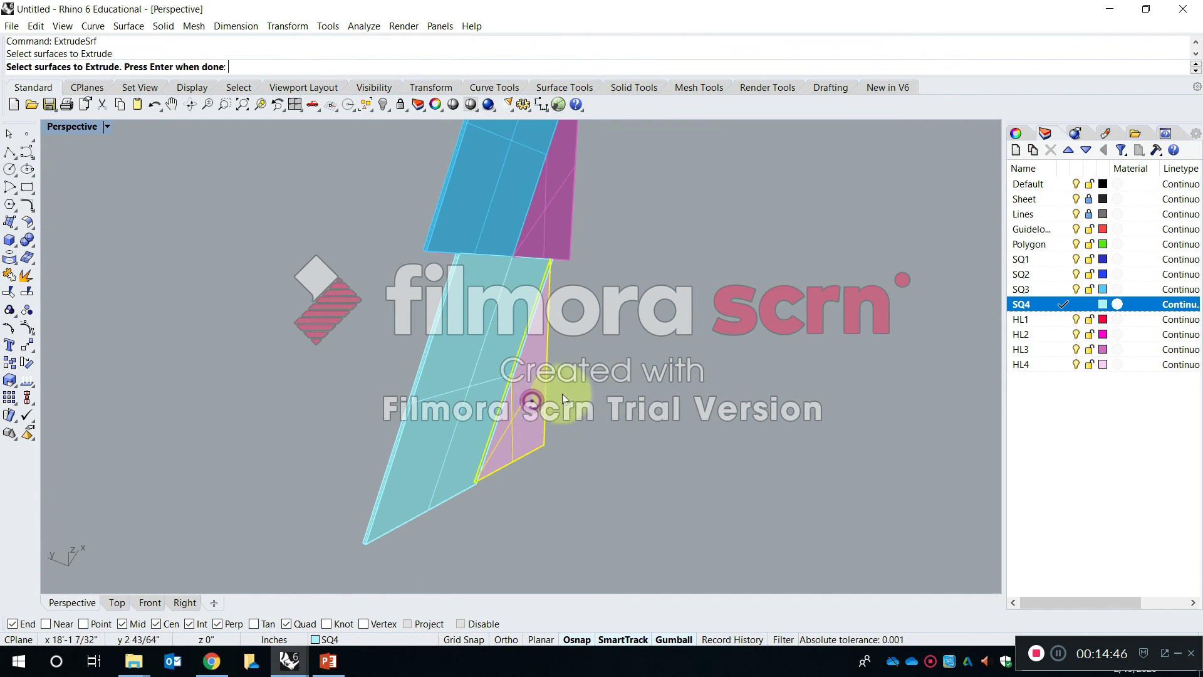
pyautogui.rightClick(562, 394)
pyautogui.click(1046, 367)
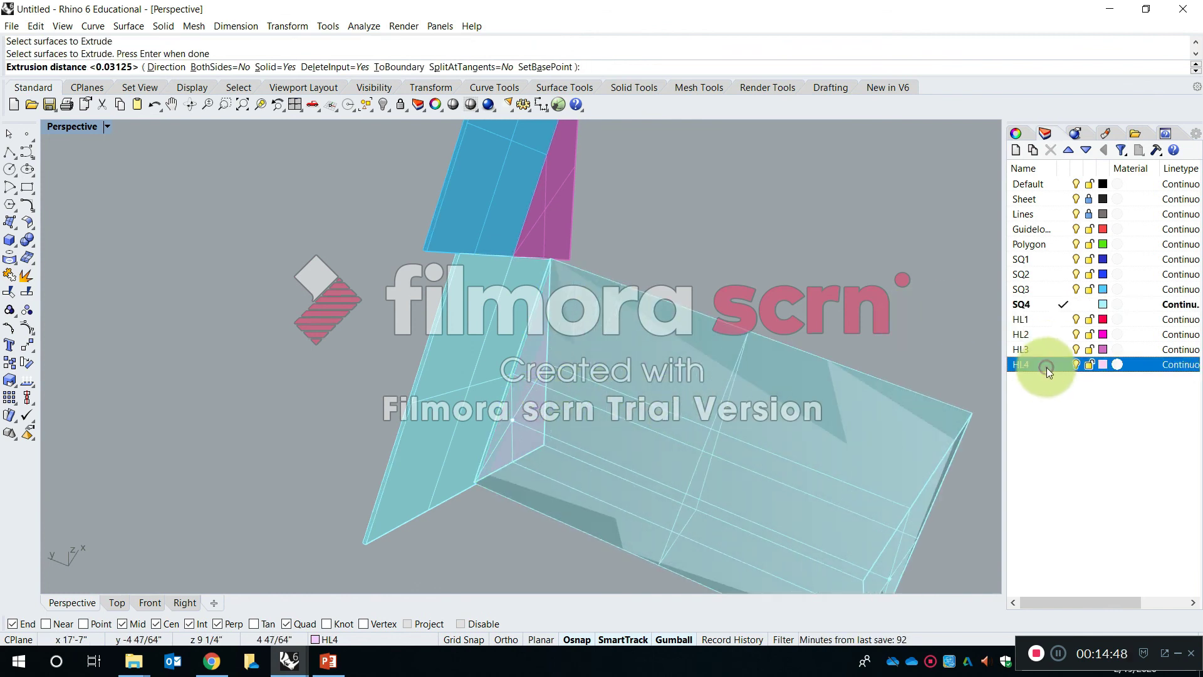
pyautogui.rightClick(740, 381)
# - Measure the thickness of the pale cyan SQ4 solid across its upper end with the Distance command
pyautogui.moveTo(744, 372); pyautogui.dragTo(520, 287, button='right')
pyautogui.scroll(6, 522, 282)
pyautogui.scroll(-2, 522, 277)
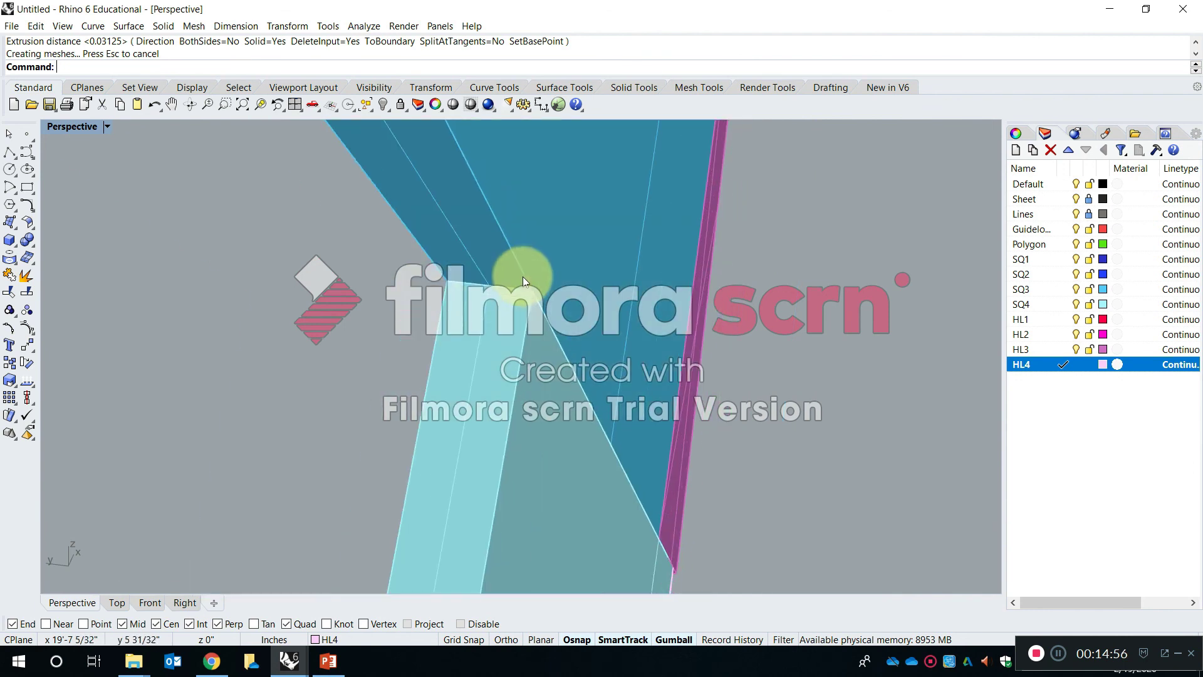
pyautogui.press('Return')
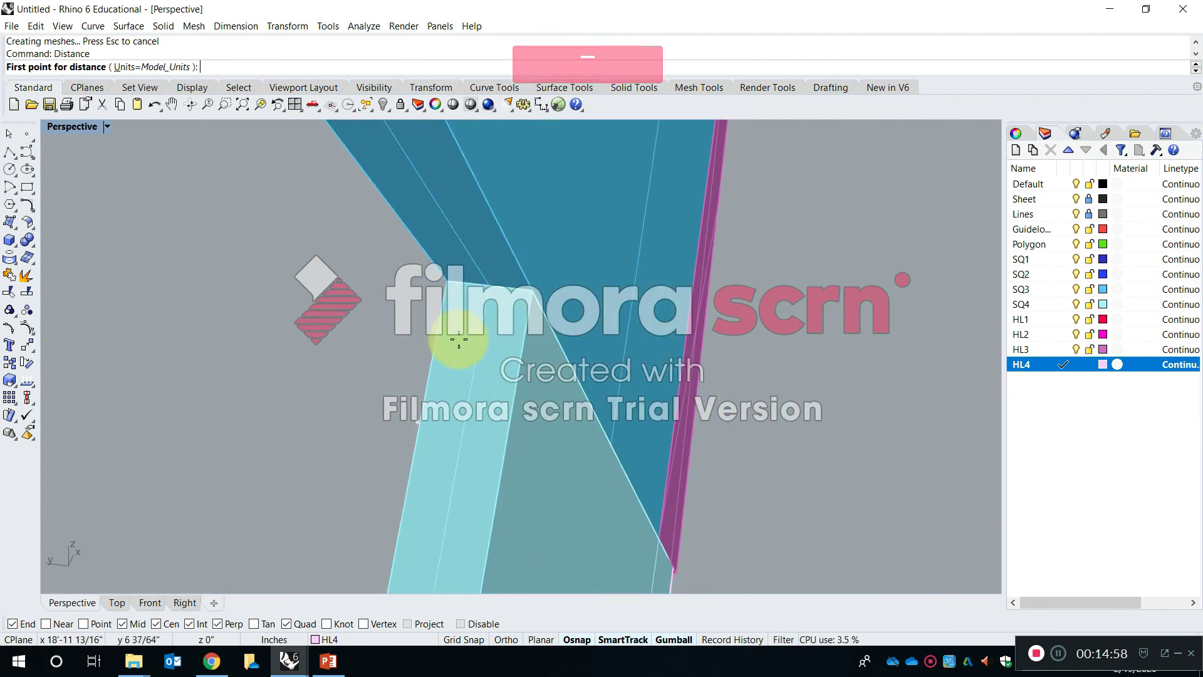
pyautogui.click(463, 281)
pyautogui.click(530, 277)
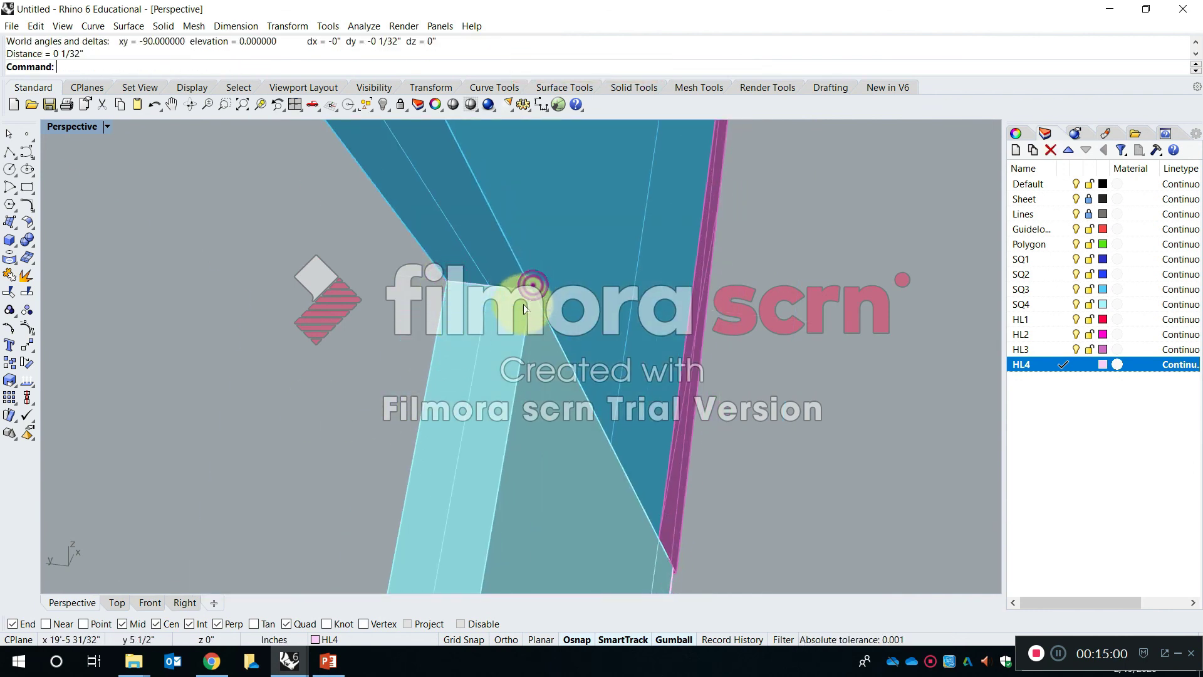
# - Inspect the finished stack of extruded solids alongside the neighbouring surface and outline versions
pyautogui.scroll(-6, 475, 351)
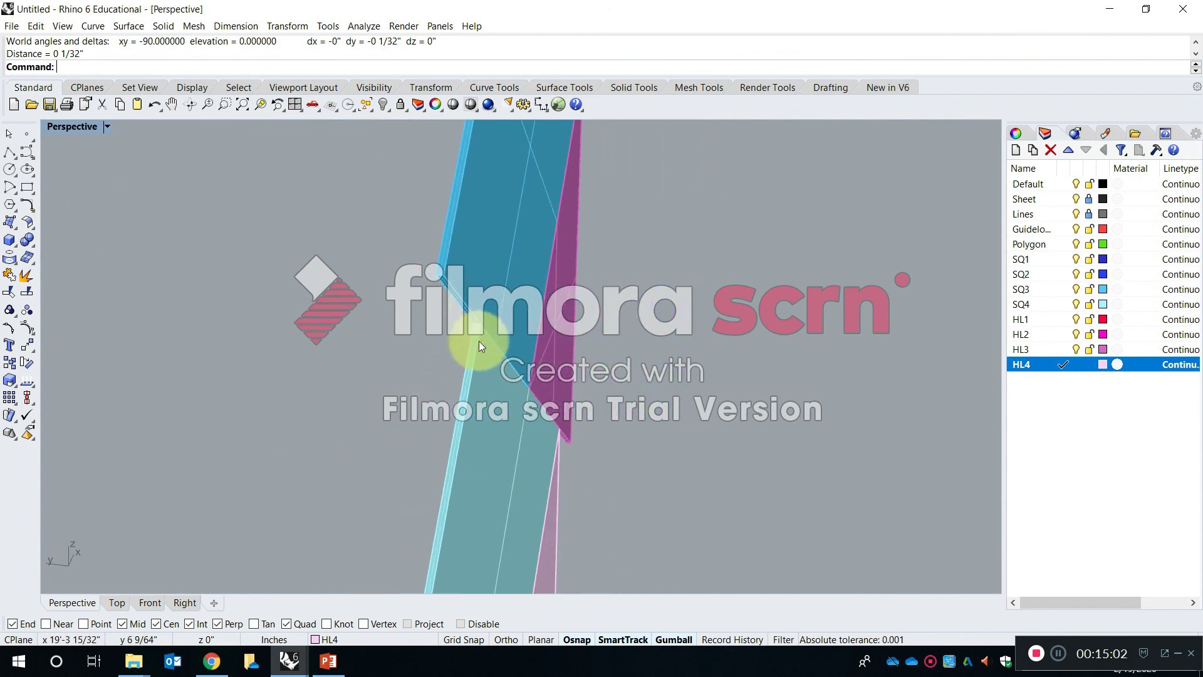
pyautogui.scroll(2, 562, 336)
pyautogui.keyDown('shift'); pyautogui.moveTo(562, 336); pyautogui.dragTo(411, 358, button='right'); pyautogui.keyUp('shift')
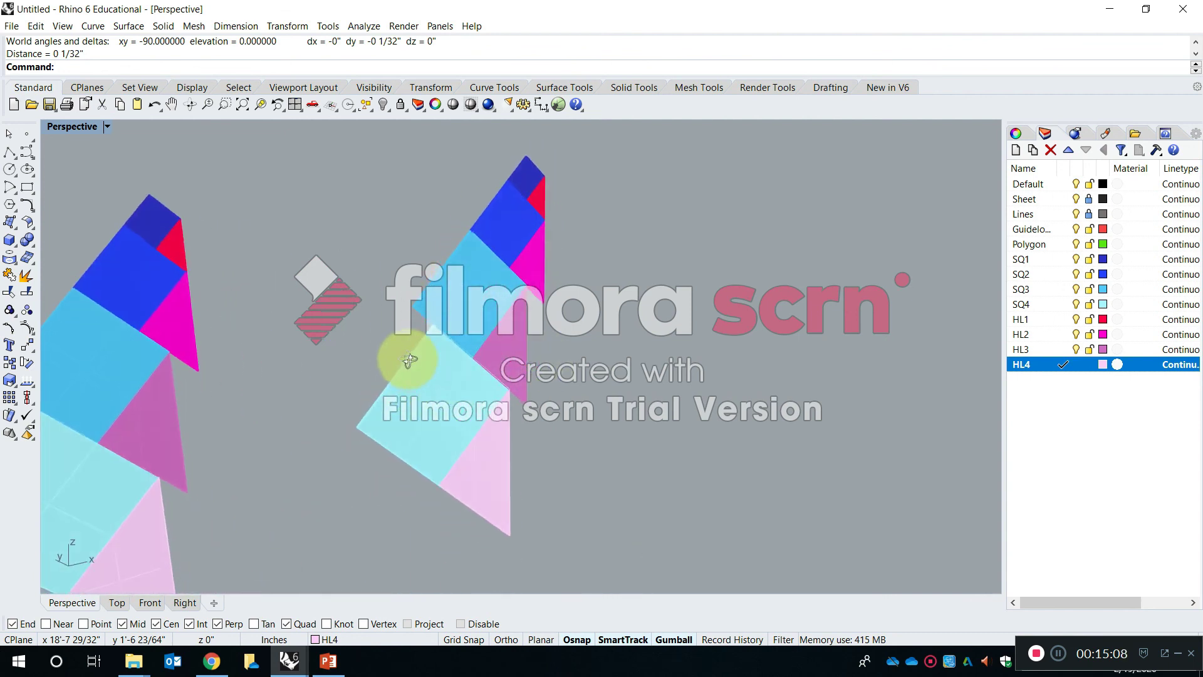
pyautogui.scroll(-10, 525, 391)
pyautogui.moveTo(555, 413); pyautogui.dragTo(483, 389, button='right')
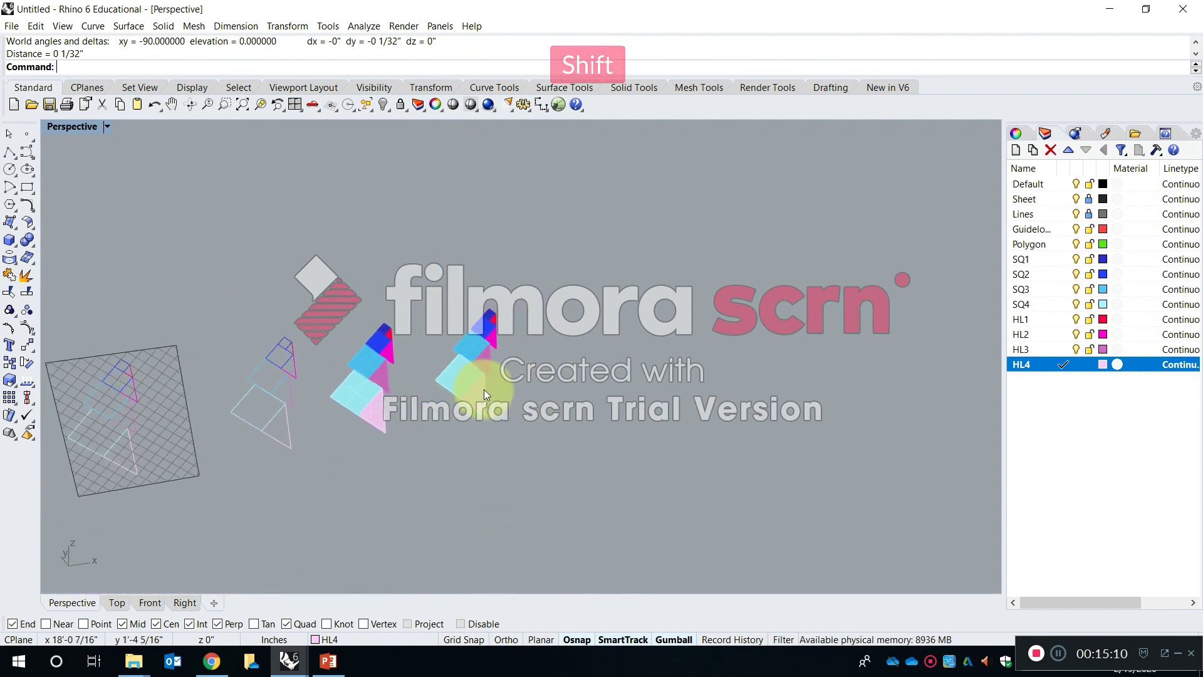
pyautogui.scroll(11, 484, 375)
pyautogui.moveTo(412, 359); pyautogui.dragTo(447, 399, button='right')
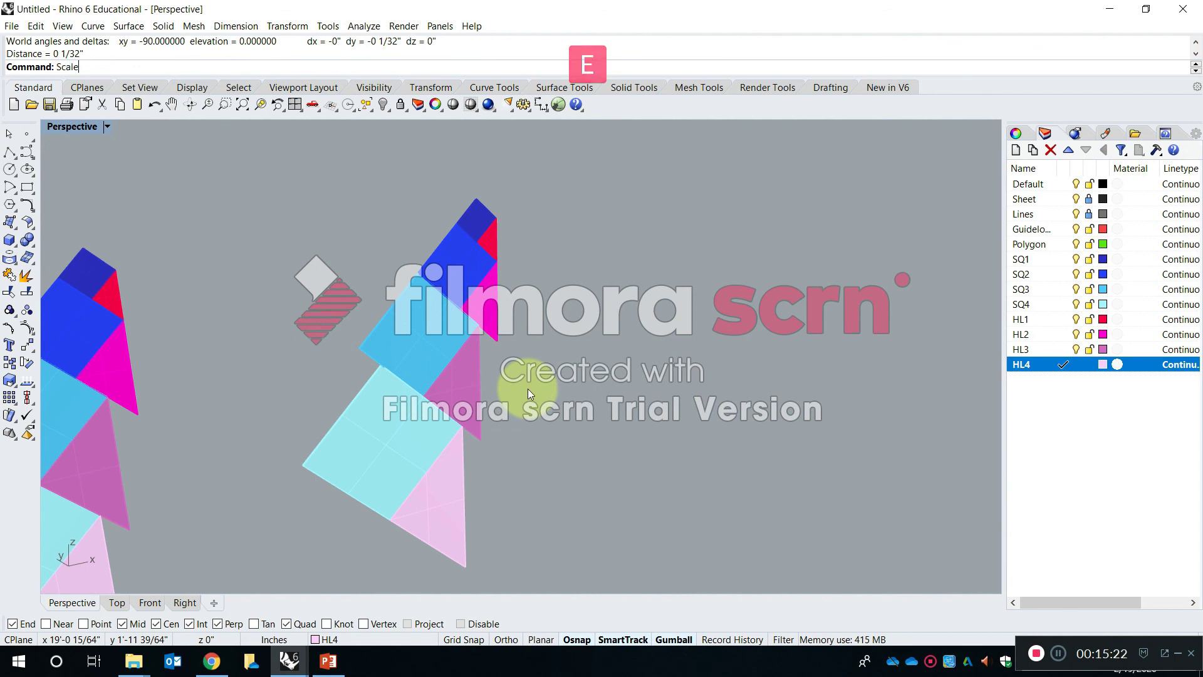
pyautogui.press('Down')
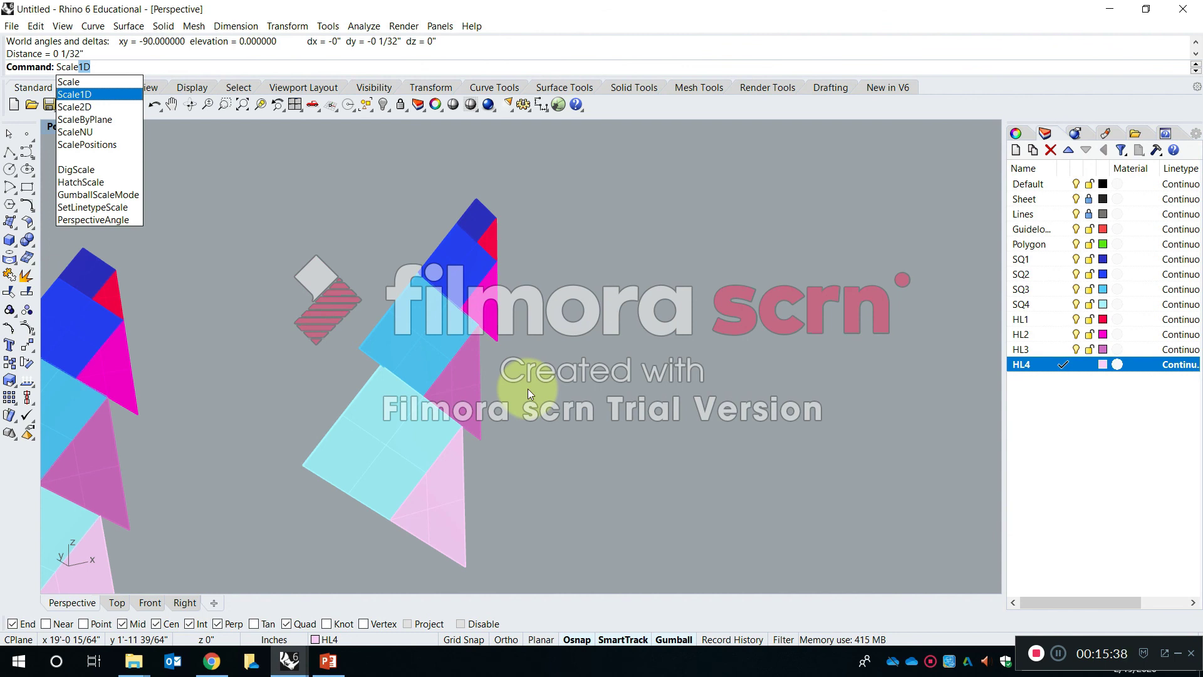
pyautogui.press('Escape')
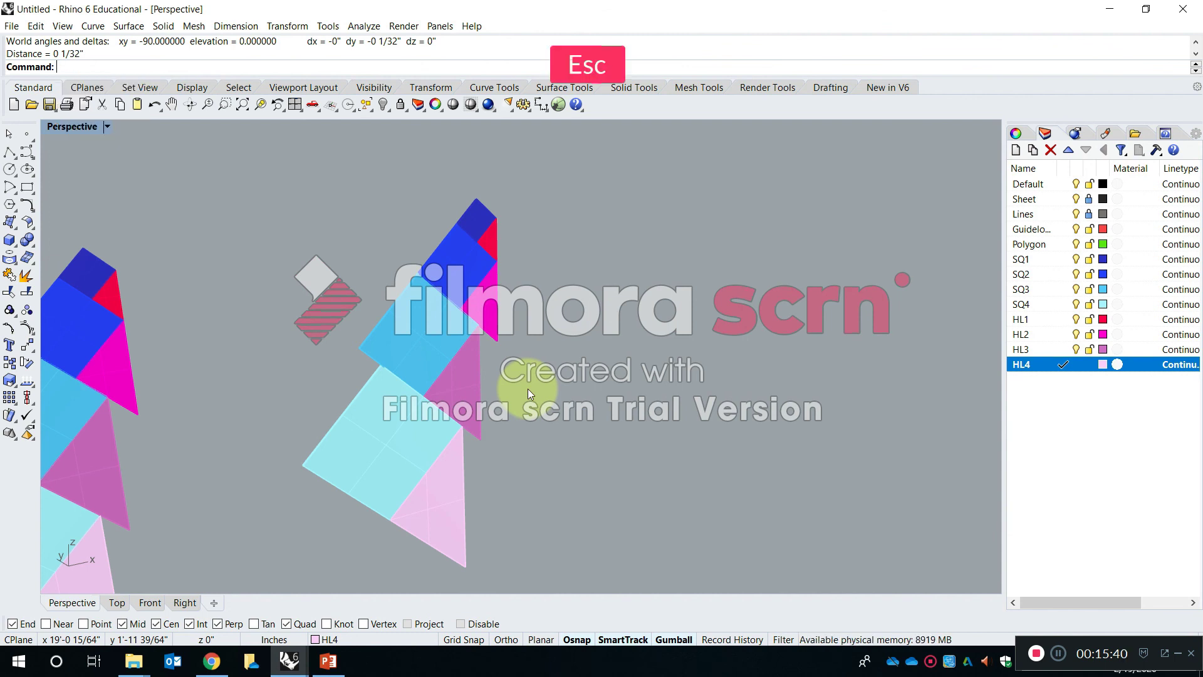
pyautogui.moveTo(528, 391); pyautogui.dragTo(441, 393, button='right')
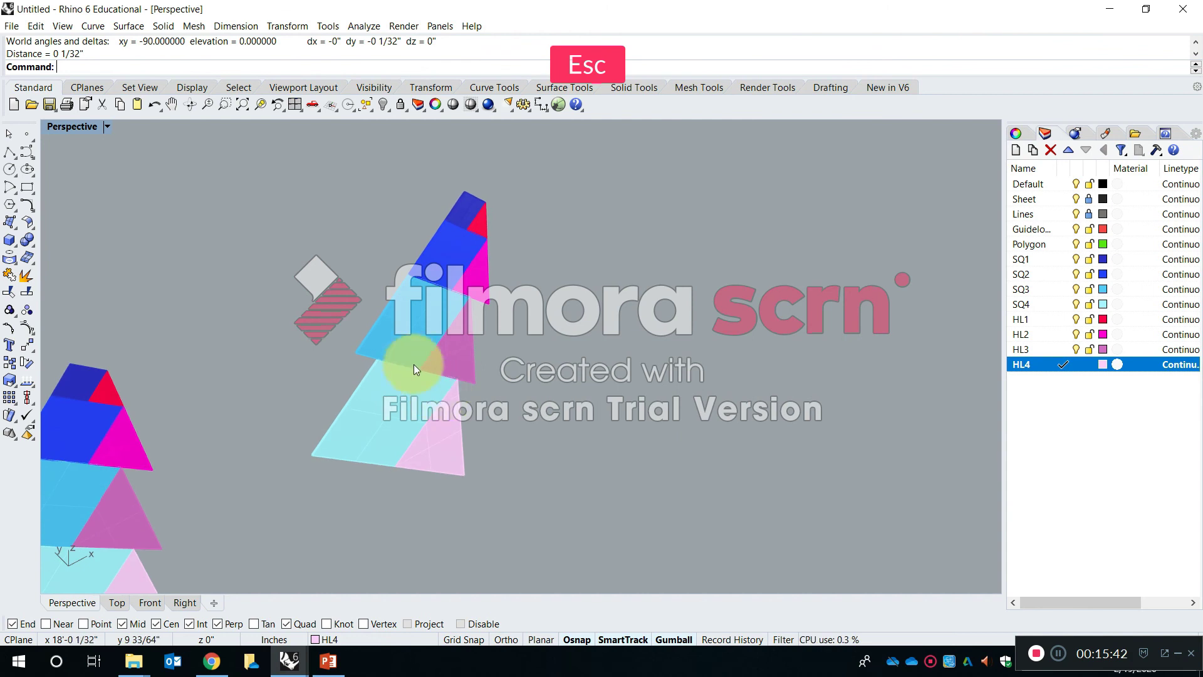
pyautogui.write('Scale')
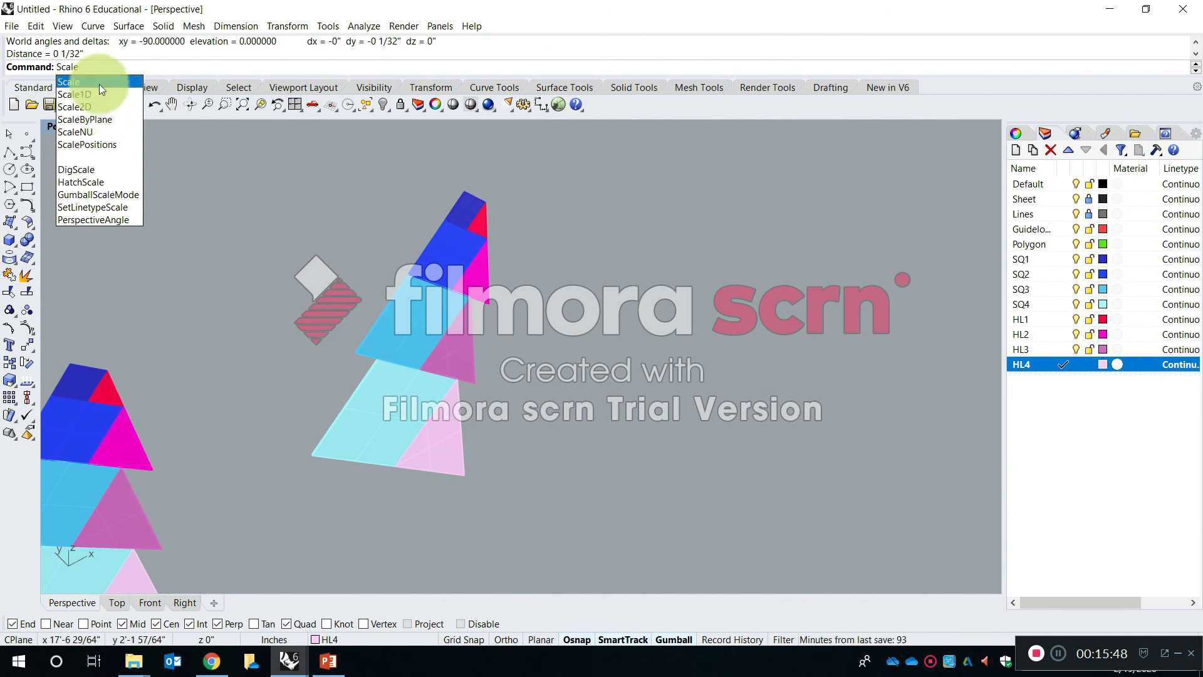
pyautogui.scroll(3, 427, 205)
pyautogui.click(524, 205)
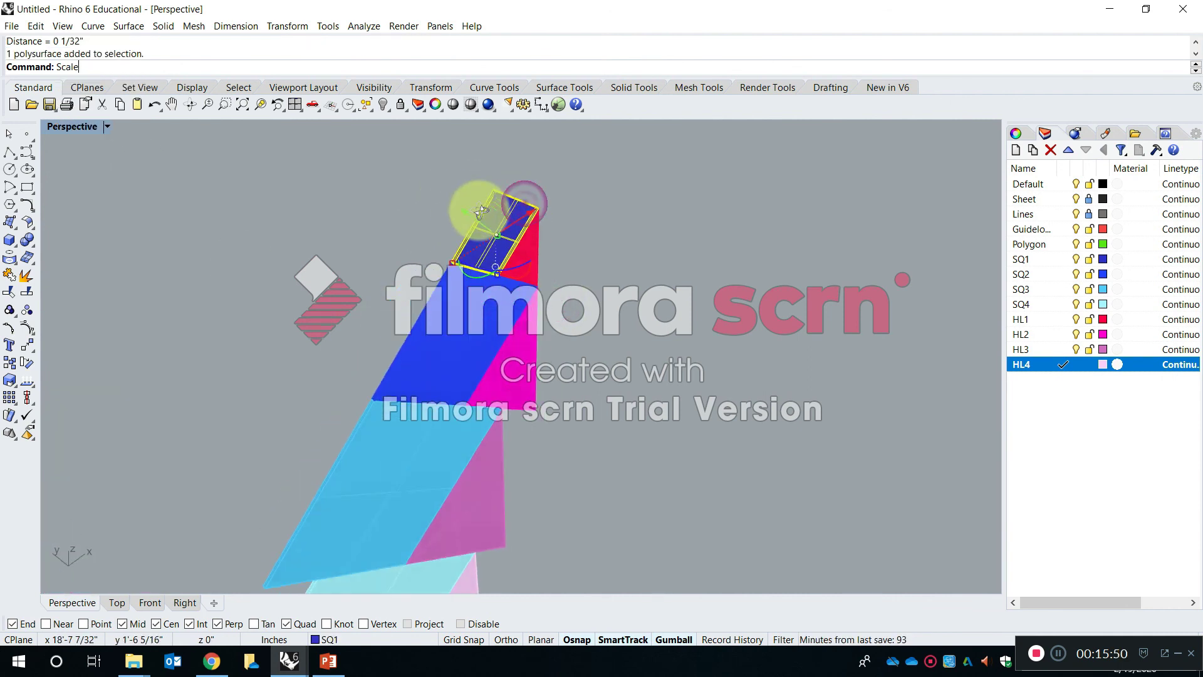
pyautogui.scroll(3, 480, 204)
pyautogui.write('c')
pyautogui.press('Return')
pyautogui.scroll(-4, 552, 277)
pyautogui.press('Return')
pyautogui.click(575, 294)
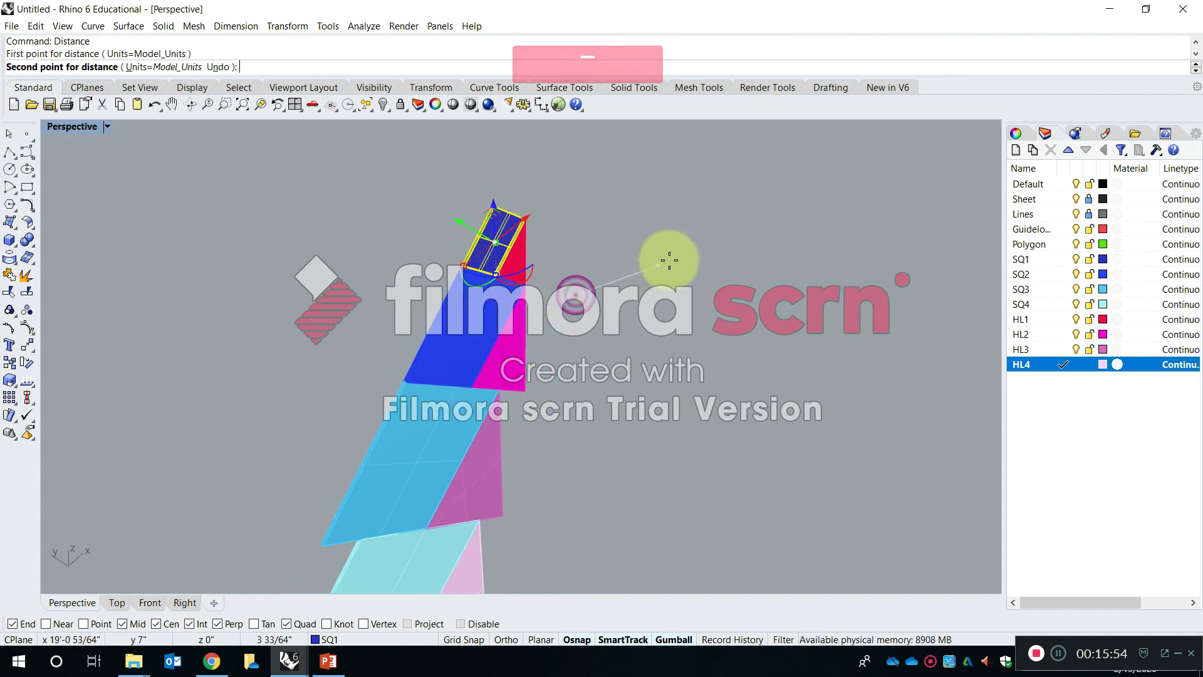
pyautogui.press('Escape')
pyautogui.press('Escape')
# - Copy the dark blue SQ1 square solid to the empty space beside the stack
pyautogui.write('Copy')
pyautogui.press('space')
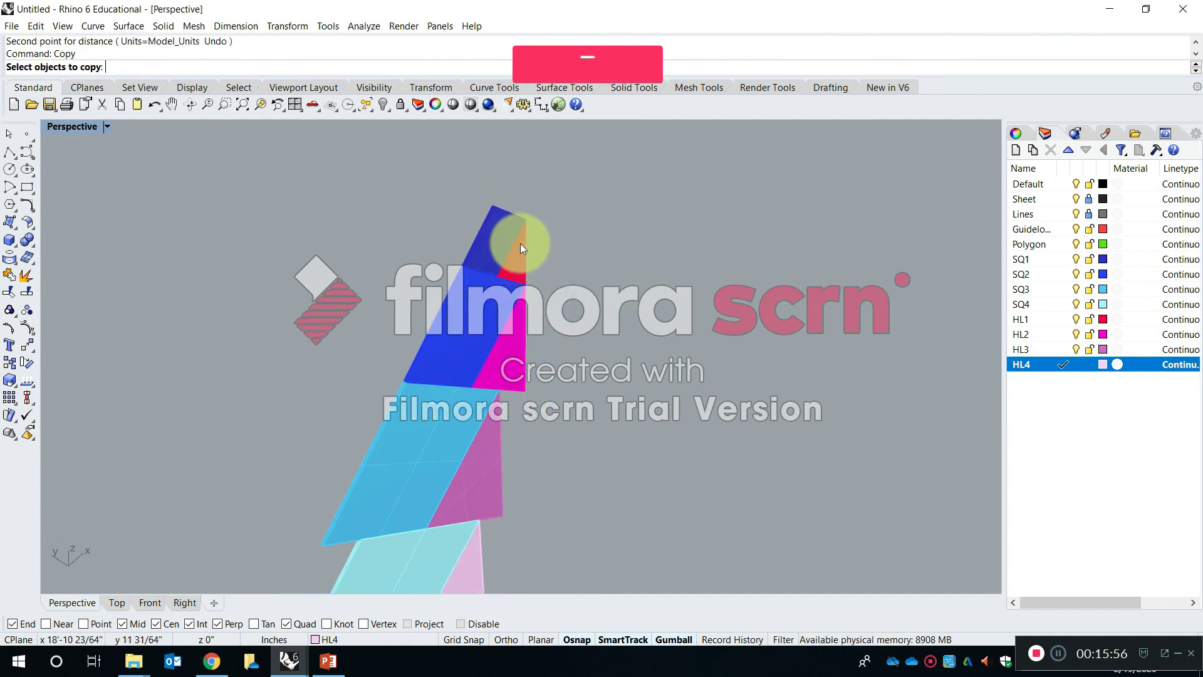
pyautogui.click(481, 248)
pyautogui.press('space')
pyautogui.click(595, 285)
pyautogui.click(640, 287)
pyautogui.press('Escape')
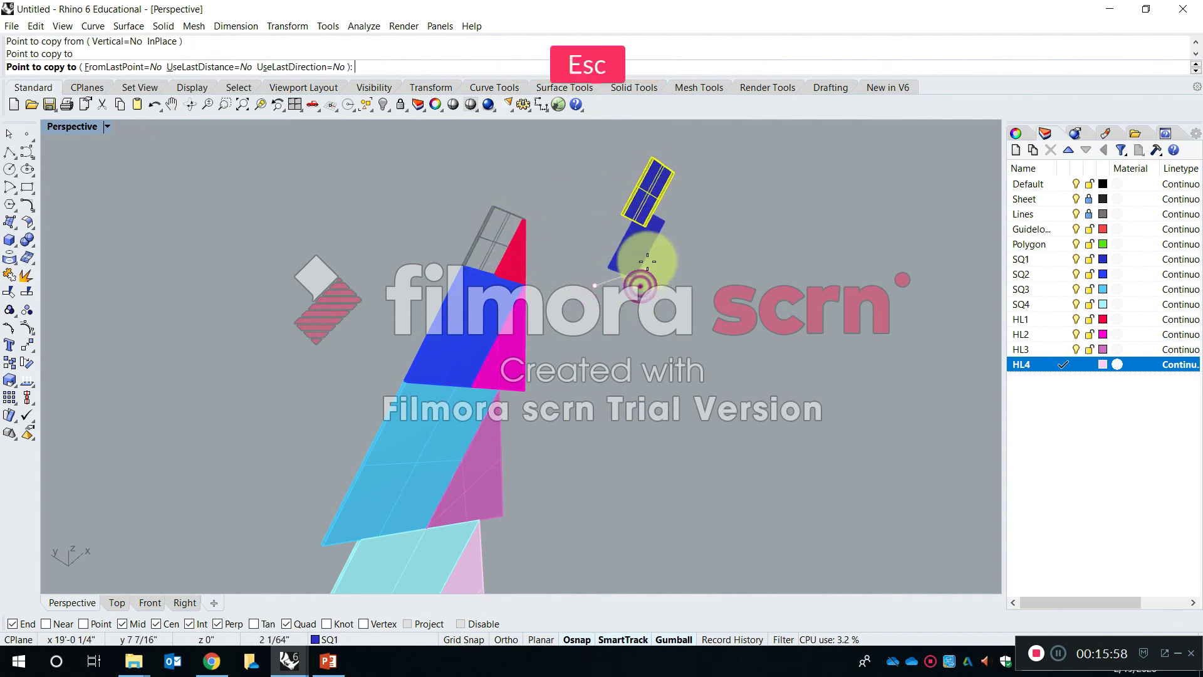
# - Scale the copied SQ1 solid uniformly by a factor of 2 from its upper corner
pyautogui.scroll(8, 642, 206)
pyautogui.keyDown('shift'); pyautogui.moveTo(642, 207); pyautogui.dragTo(645, 255, button='right'); pyautogui.keyUp('shift')
pyautogui.scroll(-4, 634, 259)
pyautogui.write('Scale')
pyautogui.press('space')
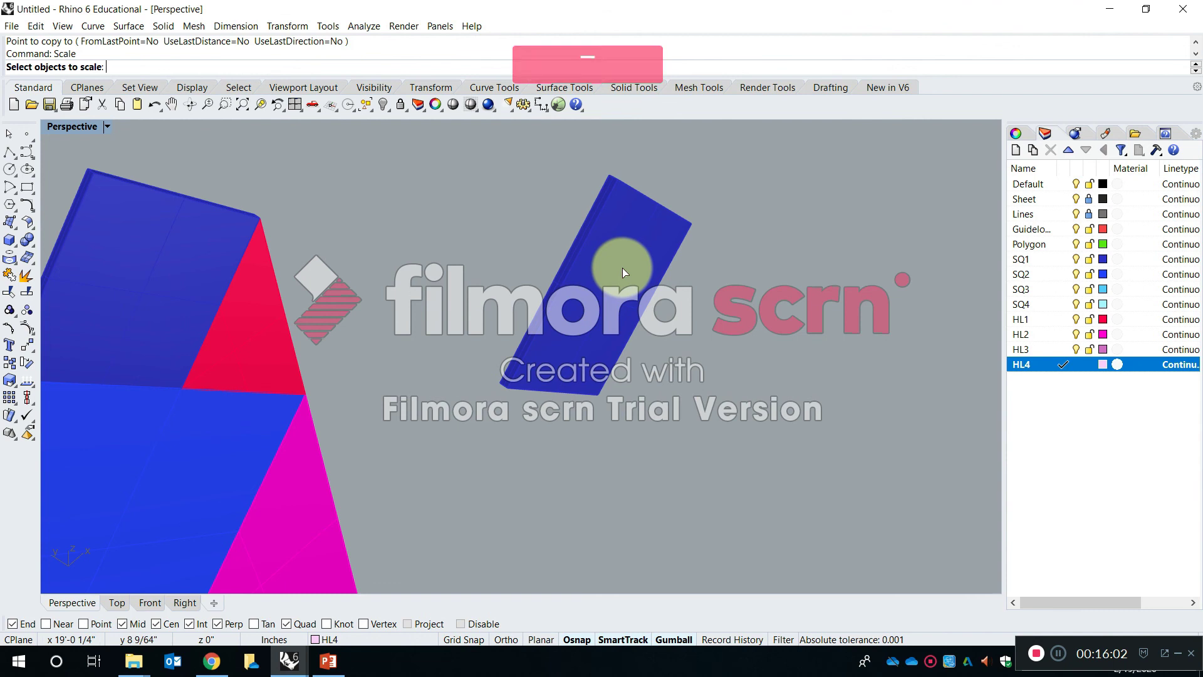
pyautogui.click(622, 268)
pyautogui.press('space')
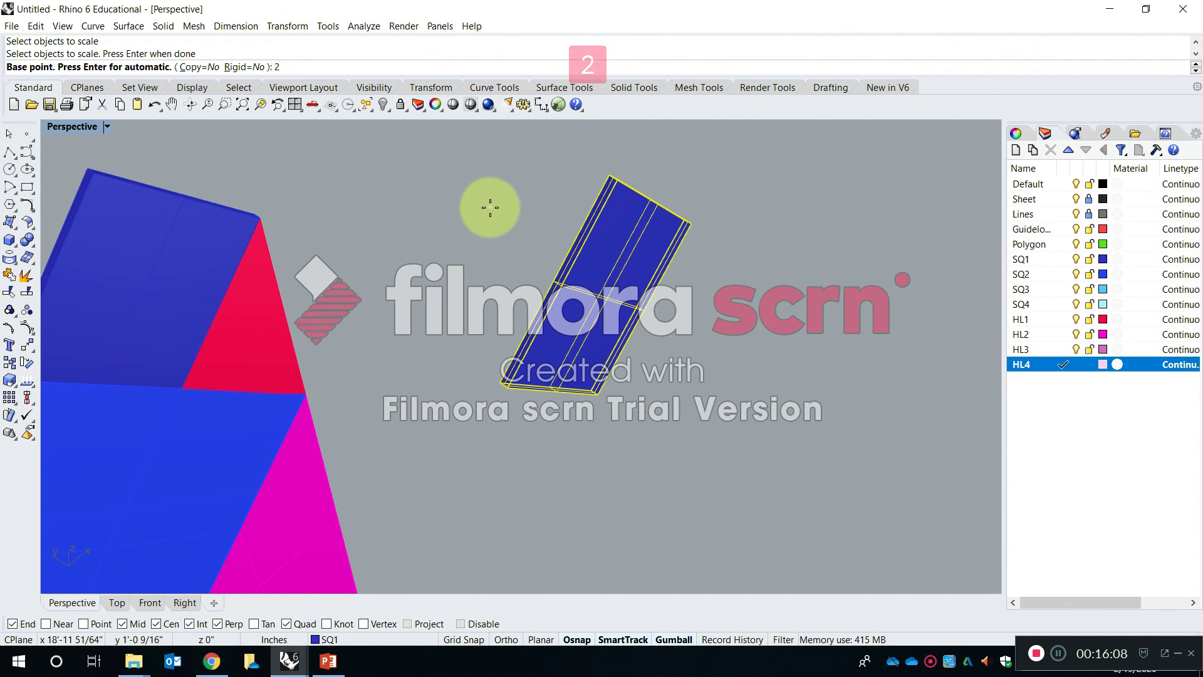
pyautogui.write('2')
pyautogui.press('Return')
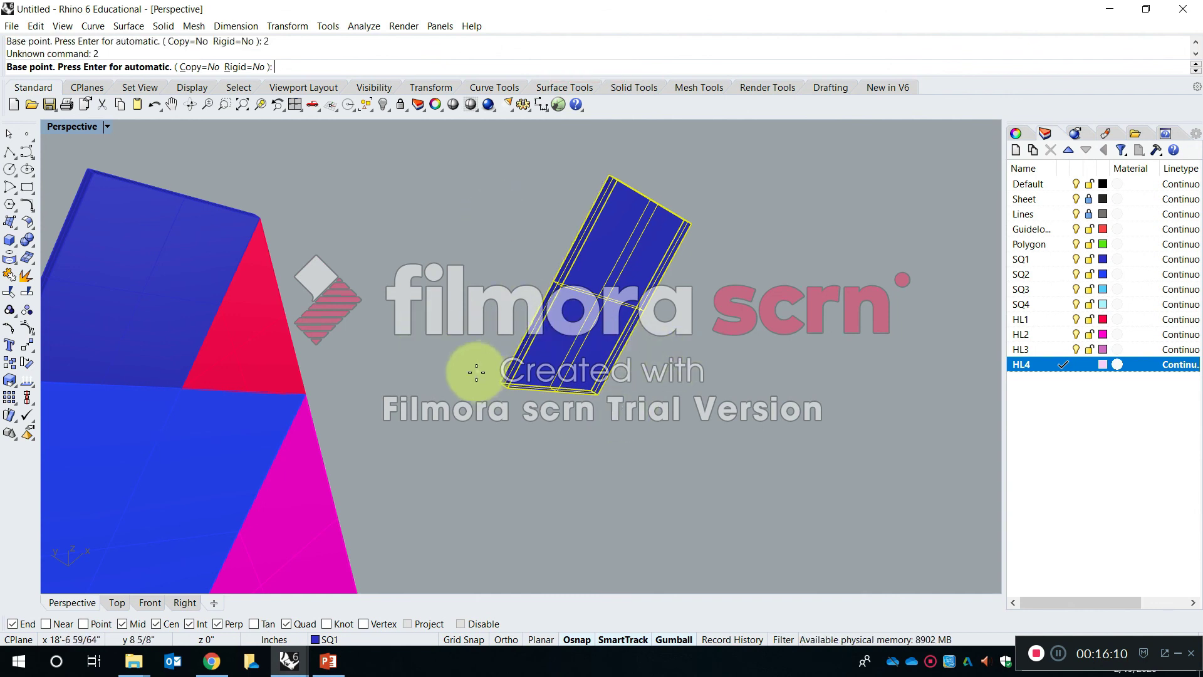
pyautogui.click(607, 175)
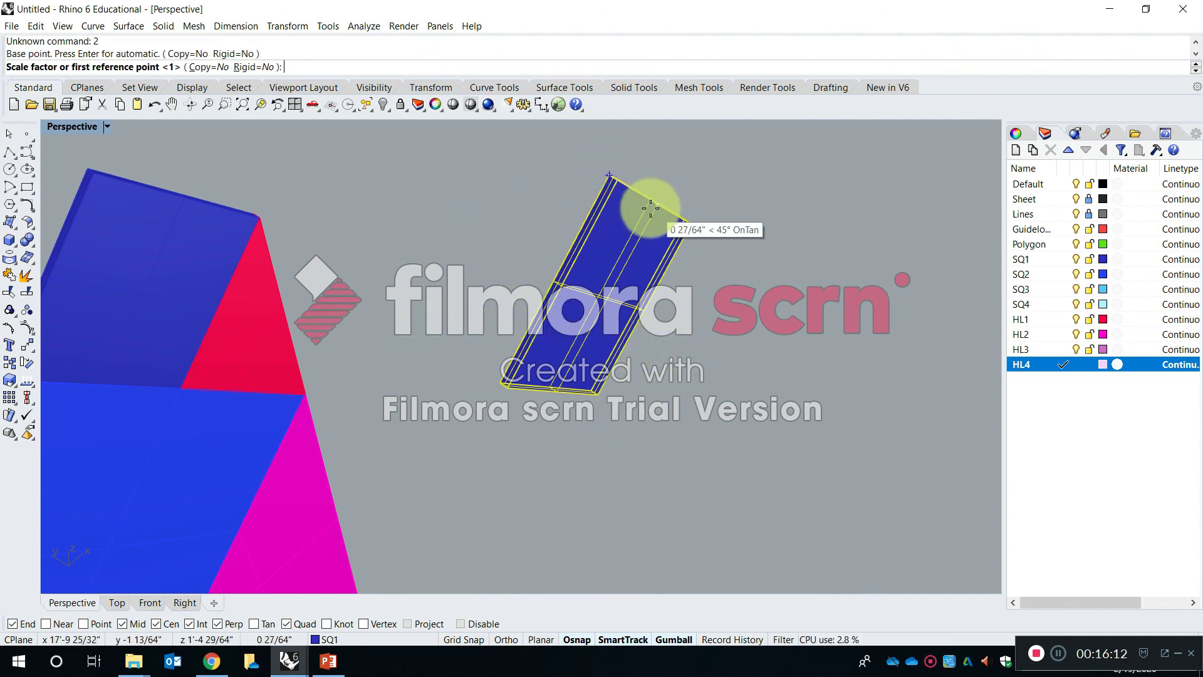
pyautogui.write('2')
pyautogui.press('Return')
# - Place a second copy of the original SQ1 solid between the stack and the enlarged copy
pyautogui.moveTo(645, 202)
pyautogui.mouseDown(button='right')
pyautogui.moveTo(734, 285)
pyautogui.moveTo(695, 305)
pyautogui.moveTo(626, 196)
pyautogui.mouseUp(button='right')
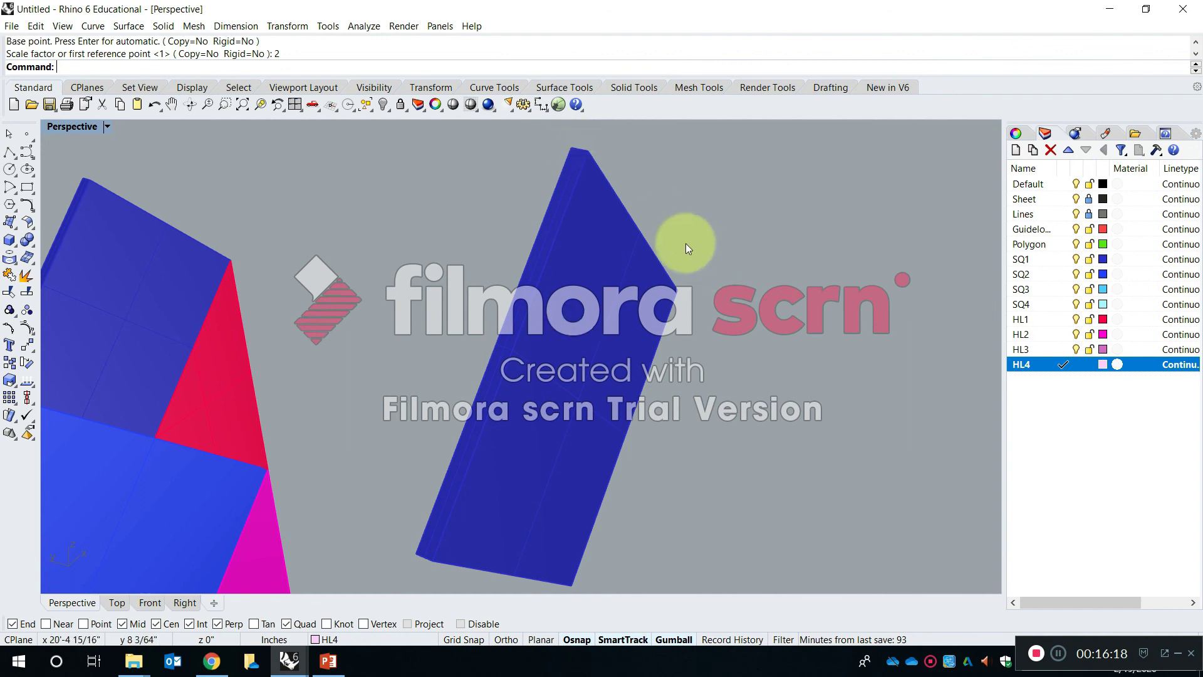
pyautogui.scroll(-2, 674, 254)
pyautogui.moveTo(547, 330); pyautogui.dragTo(603, 346, button='right')
pyautogui.scroll(5, 436, 270)
pyautogui.keyDown('shift'); pyautogui.moveTo(436, 270); pyautogui.dragTo(463, 312, button='right'); pyautogui.keyUp('shift')
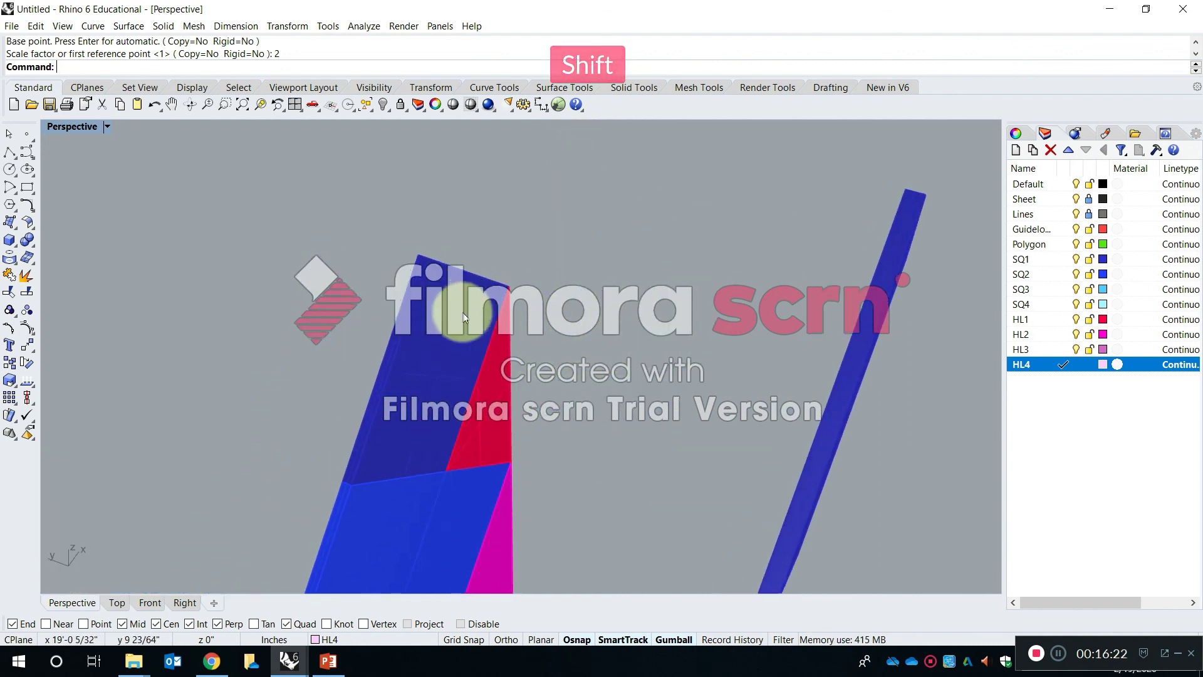
pyautogui.click(453, 322)
pyautogui.write('opy')
pyautogui.press('Return')
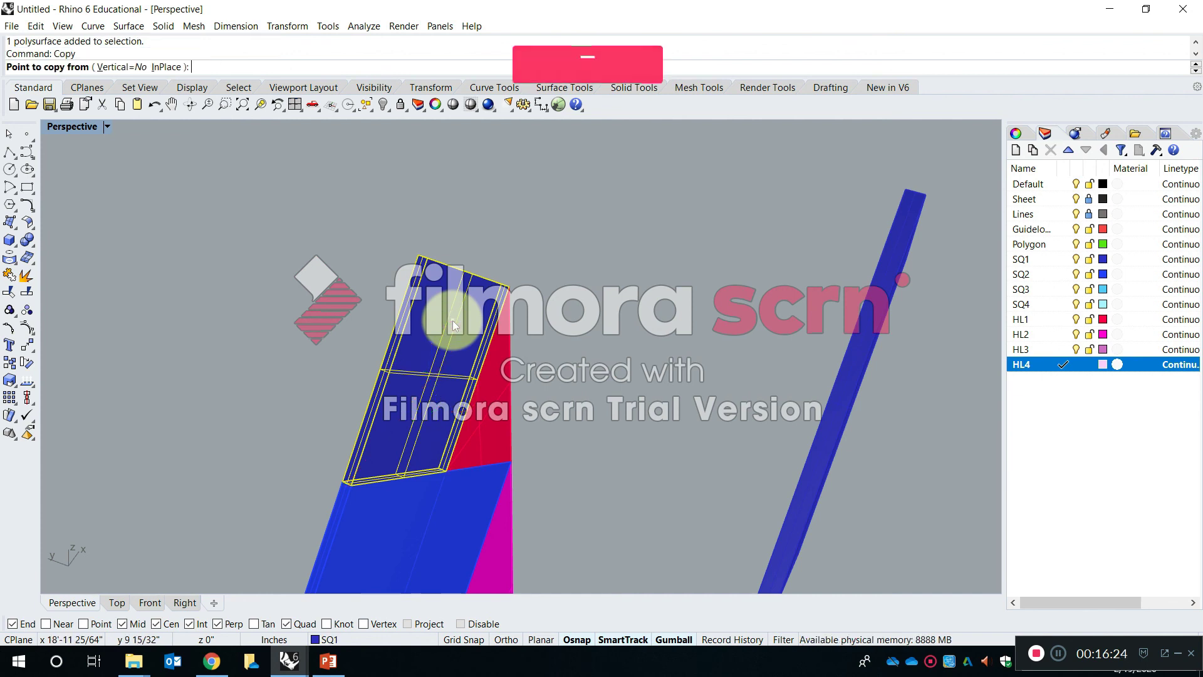
pyautogui.click(624, 350)
pyautogui.click(655, 337)
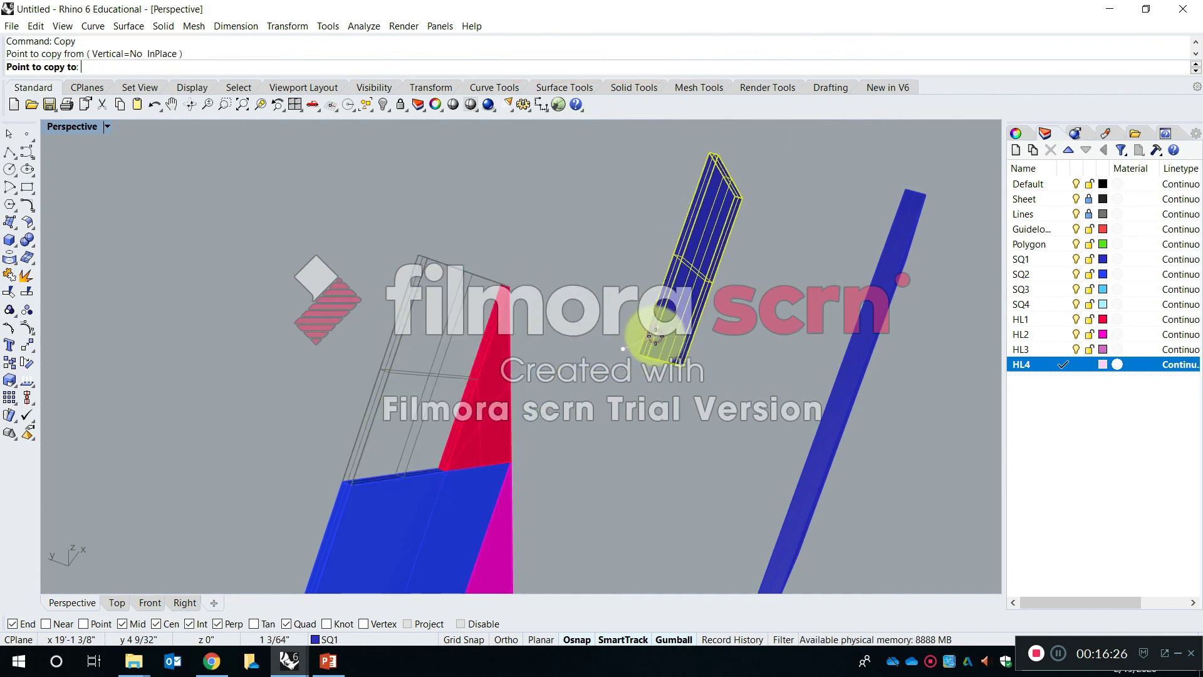
pyautogui.press('Escape')
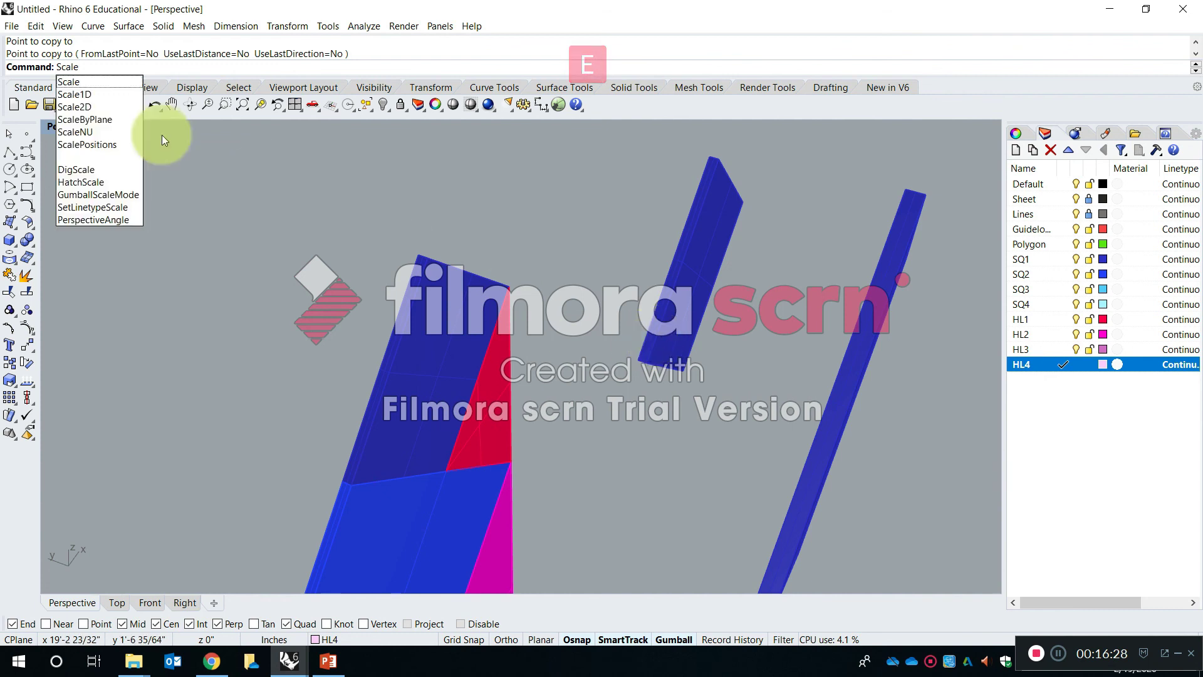
# - Apply Scale2D to the second SQ1 copy with a factor of 2 from its upper corner
pyautogui.click(126, 105)
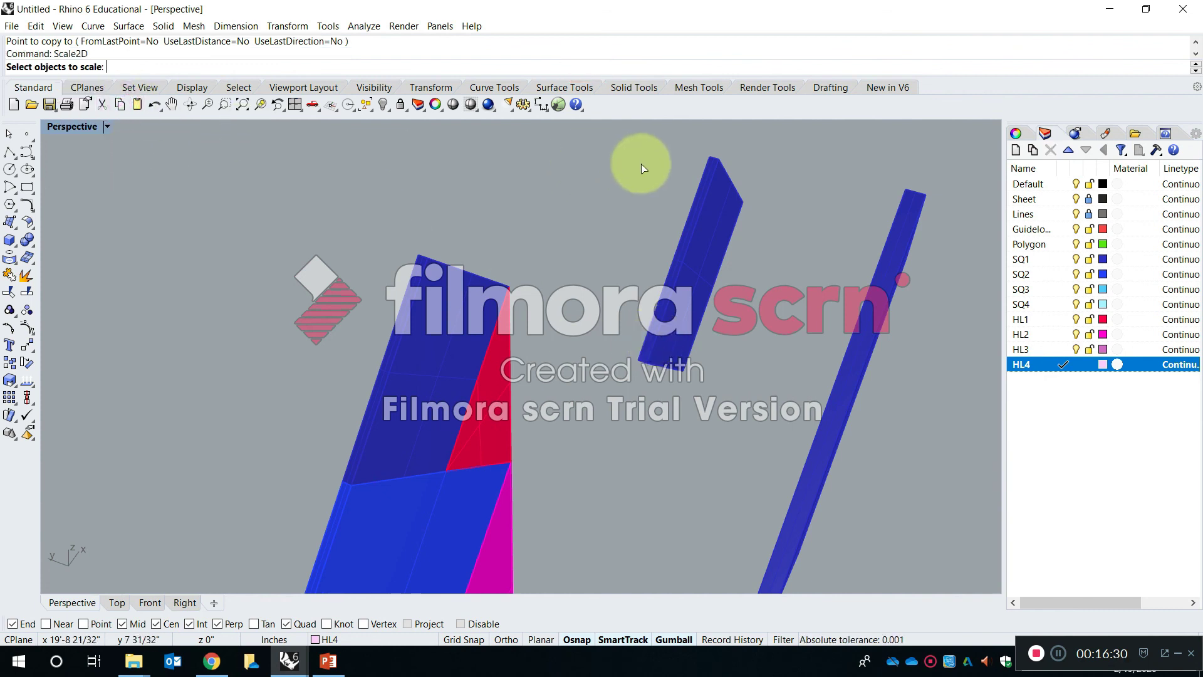
pyautogui.click(710, 165)
pyautogui.press('Return')
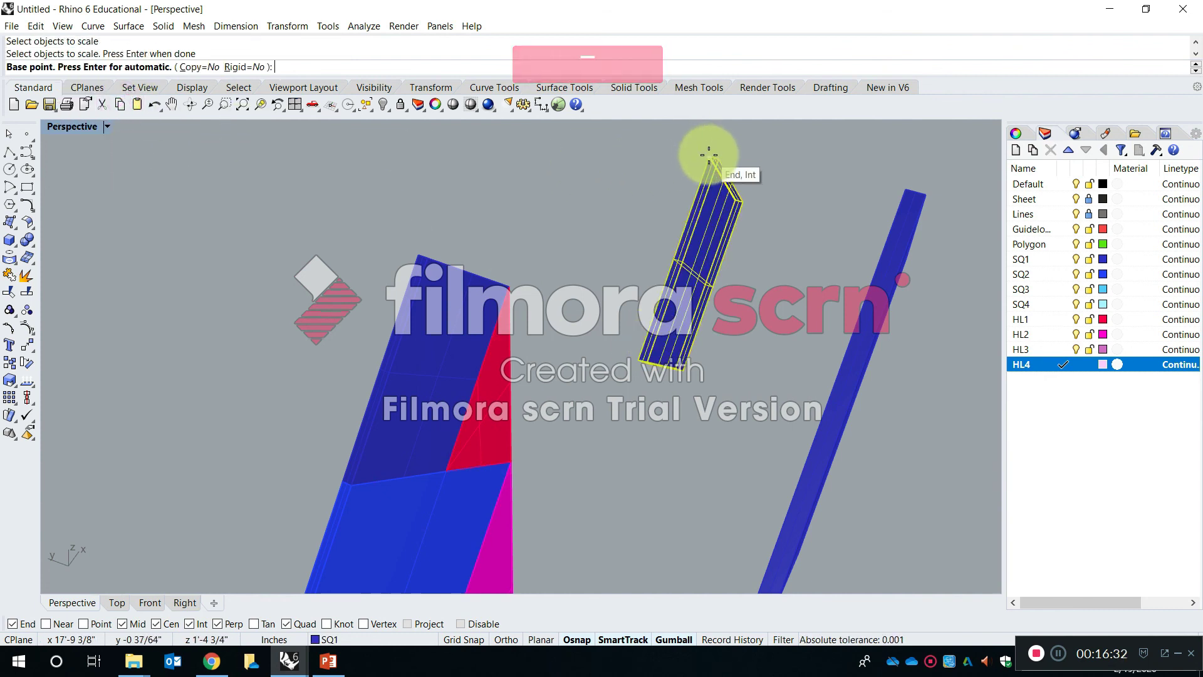
pyautogui.click(701, 168)
pyautogui.write('2')
pyautogui.press('Return')
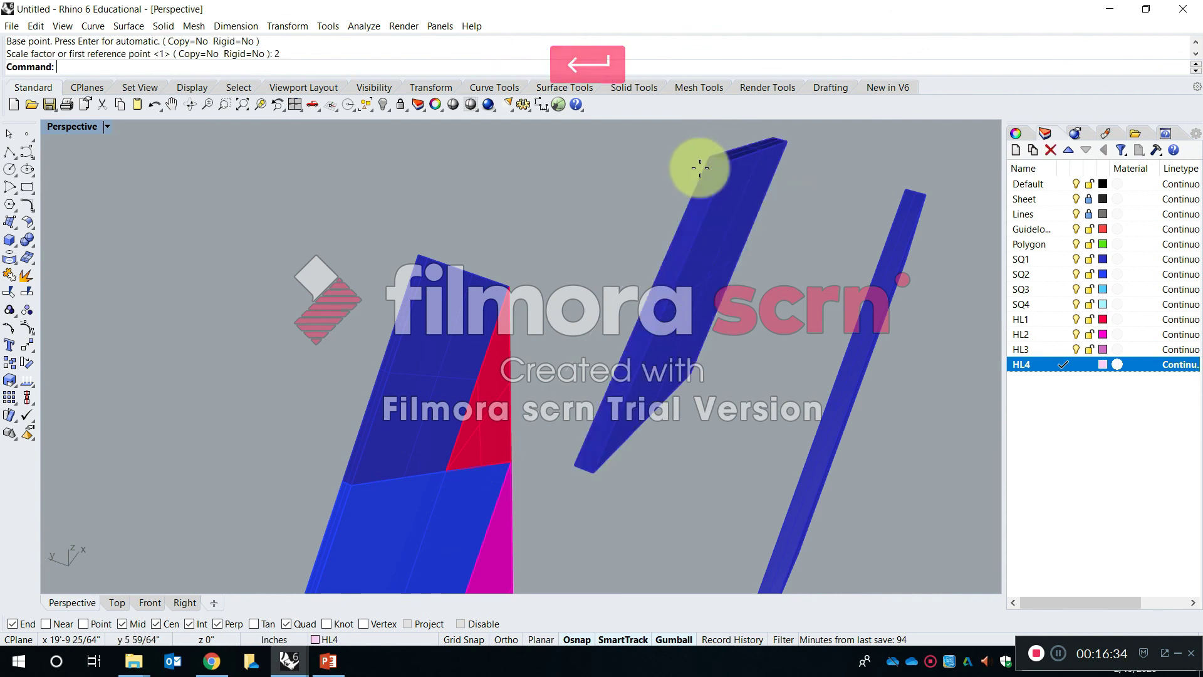
# - Undo the Scale2D operation on the second SQ1 copy and clear the selection
pyautogui.moveTo(761, 244); pyautogui.dragTo(526, 320, button='right')
pyautogui.write('Scale')
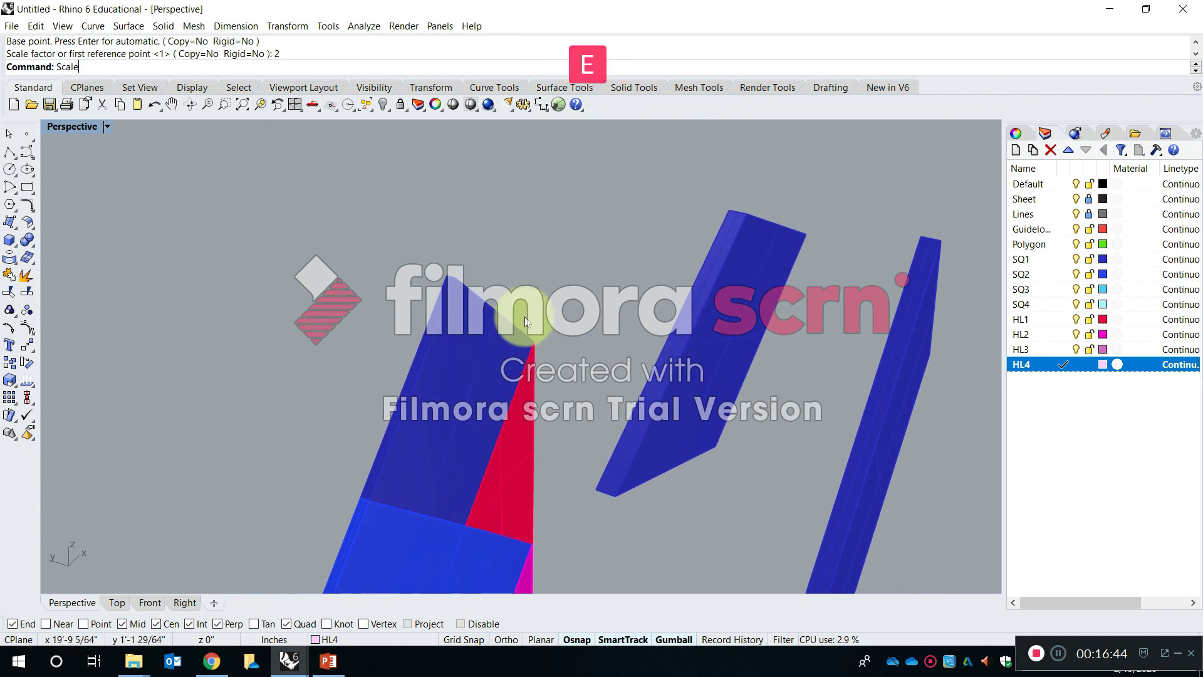
pyautogui.click(465, 352)
pyautogui.press('Escape')
pyautogui.hotkey('ctrl', 'z')
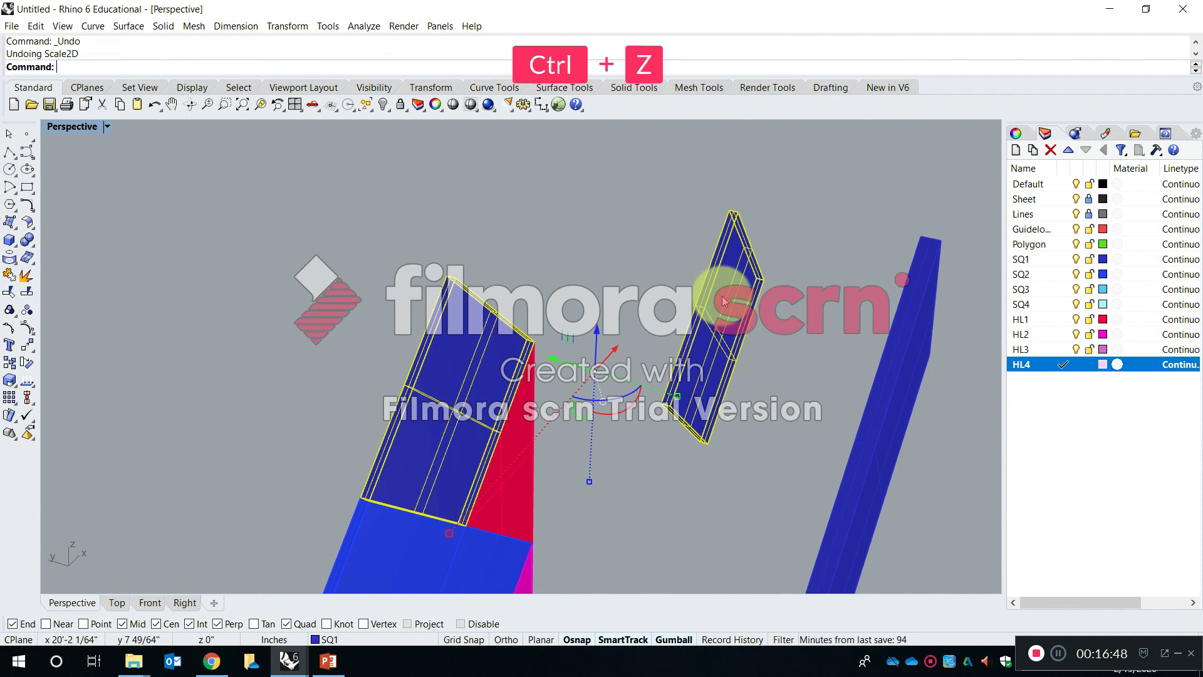
pyautogui.press('Escape')
# - Scale the second SQ1 copy from its upper corner, using its long edge as the reference and 2 as the new length
pyautogui.write('le')
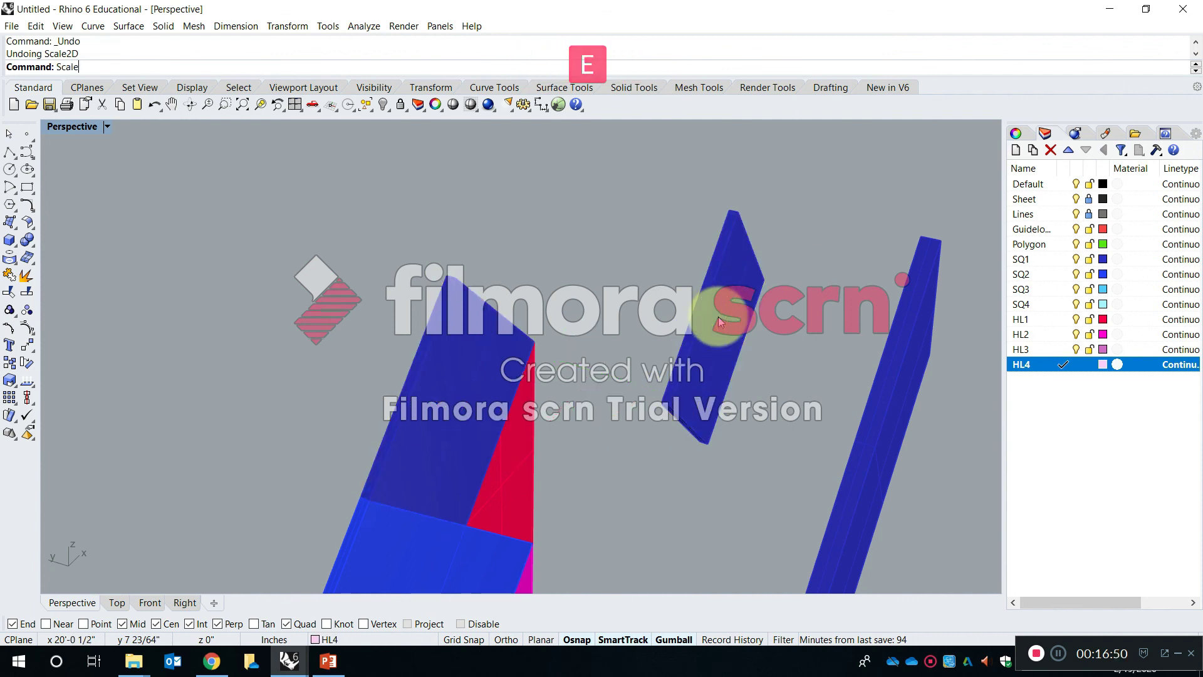
pyautogui.press('Return')
pyautogui.click(726, 224)
pyautogui.press('Return')
pyautogui.click(725, 205)
pyautogui.click(660, 399)
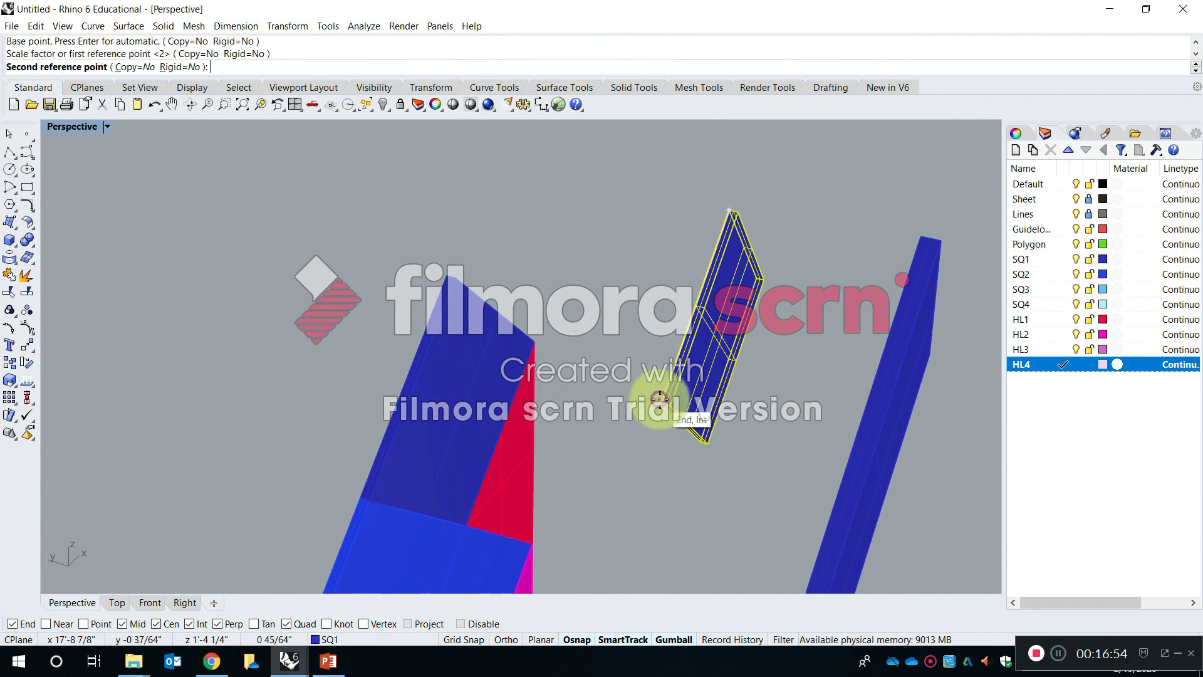
pyautogui.write('2')
pyautogui.press('Return')
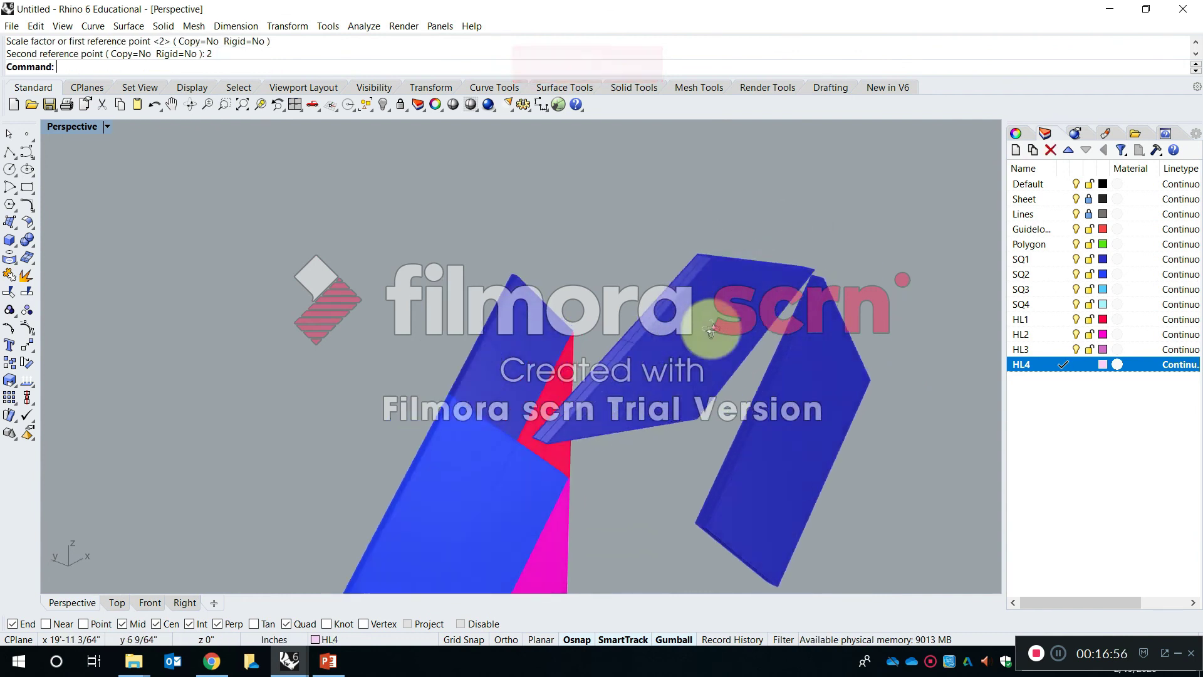
pyautogui.moveTo(656, 284); pyautogui.dragTo(731, 341, button='right')
pyautogui.click(516, 349)
pyautogui.moveTo(516, 349); pyautogui.dragTo(592, 345, button='right')
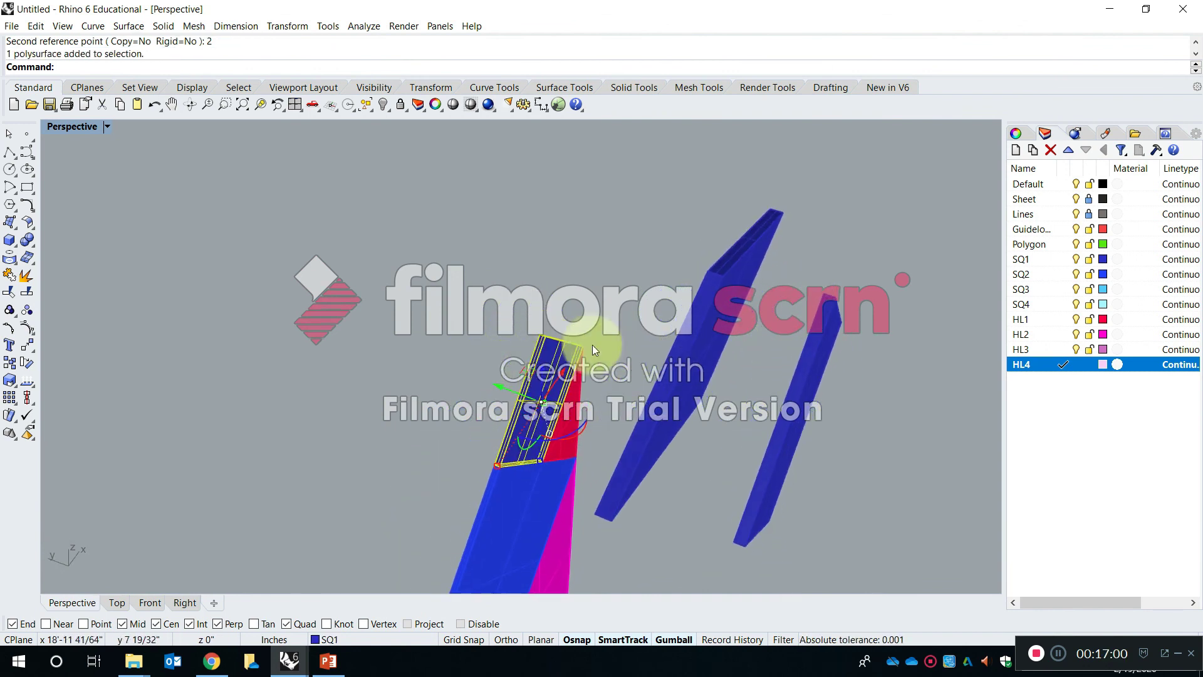
pyautogui.scroll(4, 558, 381)
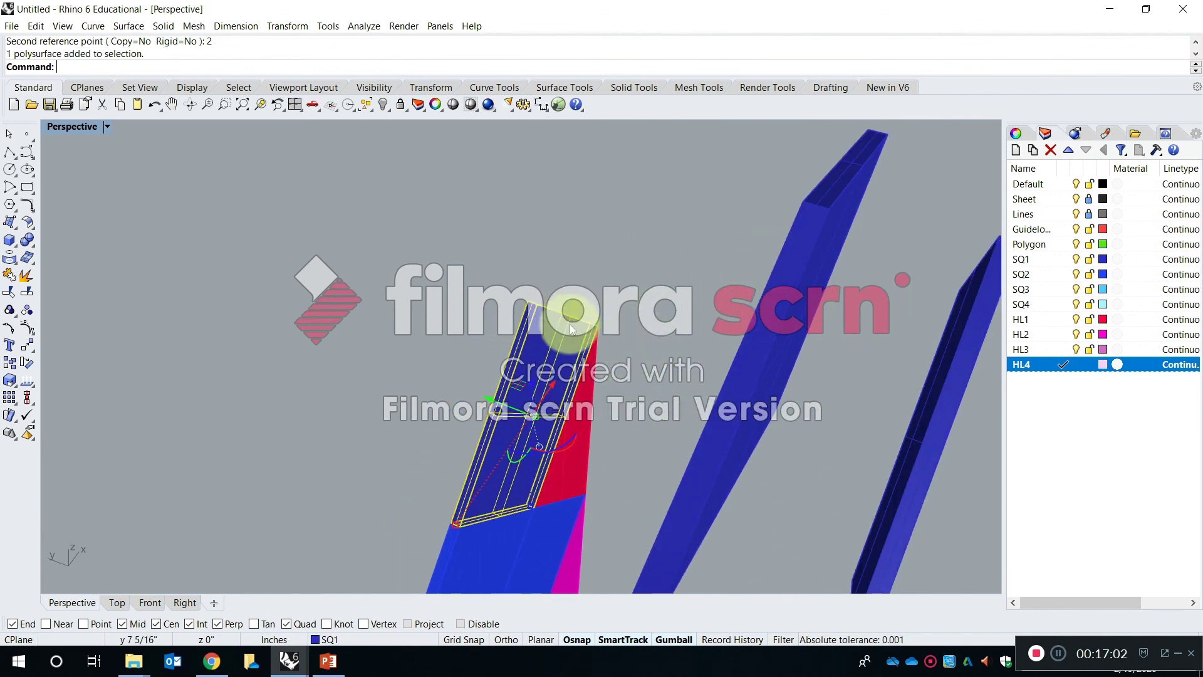
pyautogui.scroll(7, 572, 324)
pyautogui.press('Escape')
pyautogui.keyDown('shift'); pyautogui.moveTo(508, 327); pyautogui.dragTo(525, 246, button='right'); pyautogui.keyUp('shift')
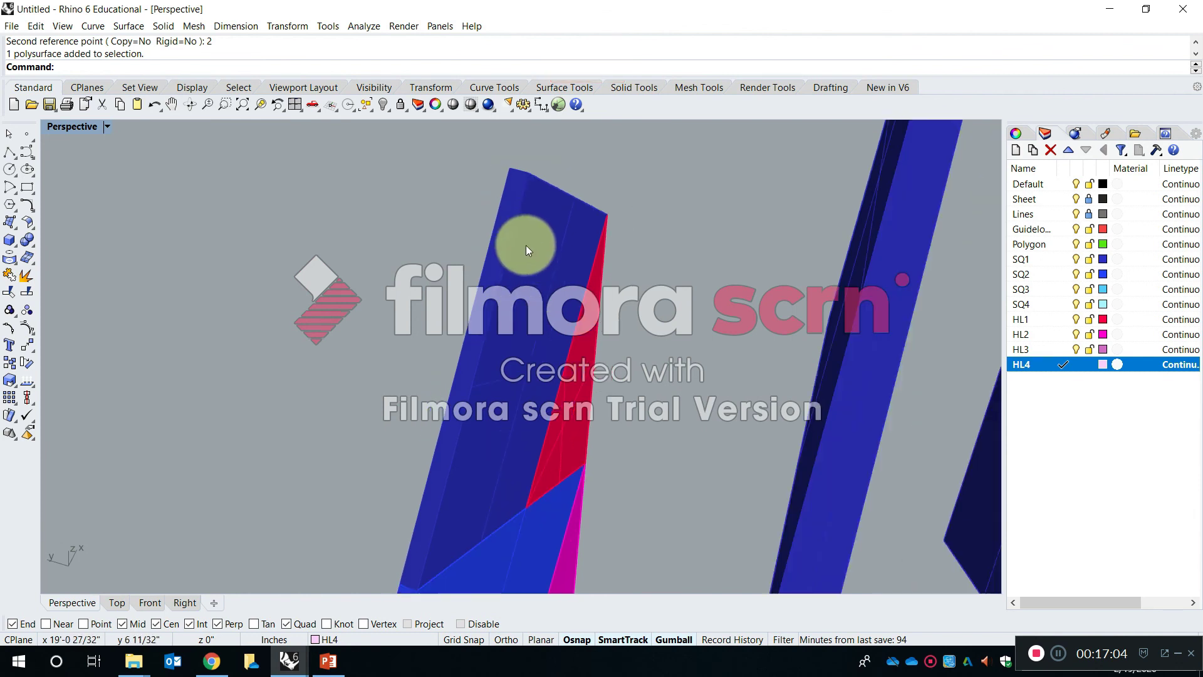
pyautogui.write('scale')
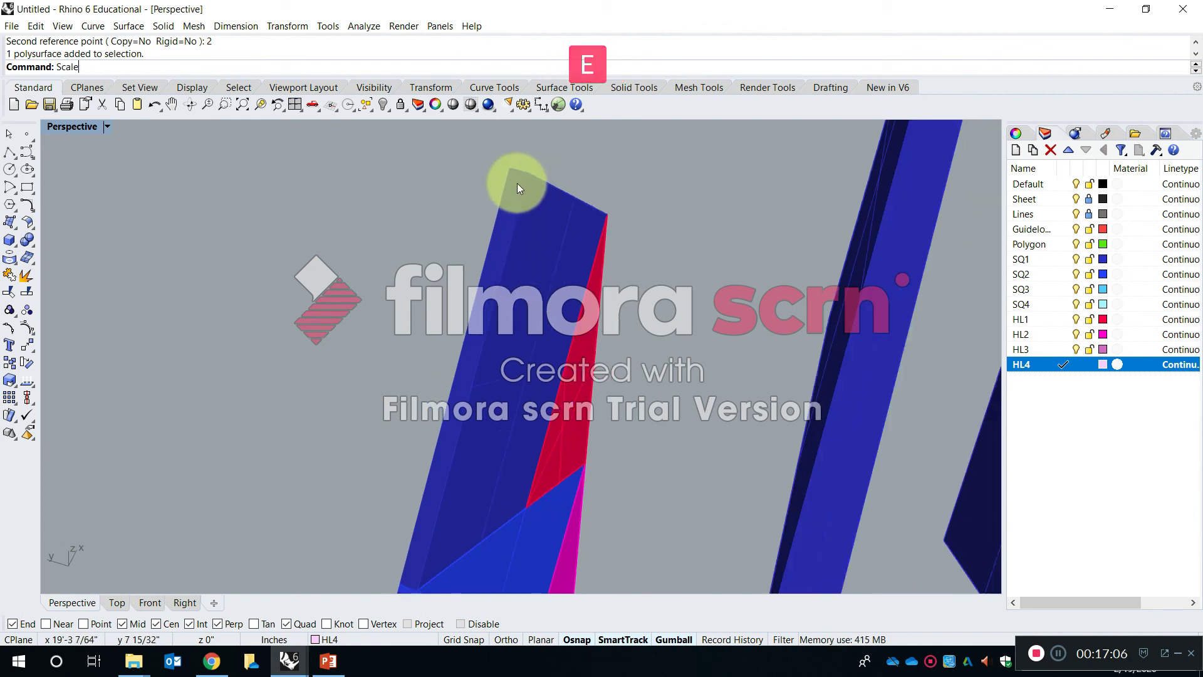
pyautogui.press('Return')
pyautogui.press('Escape')
# - Apply Scale1D to the stack's SQ1 solid from its upper corner, using its thickness edge as reference and 1/16 inch as the new thickness
pyautogui.write('scale')
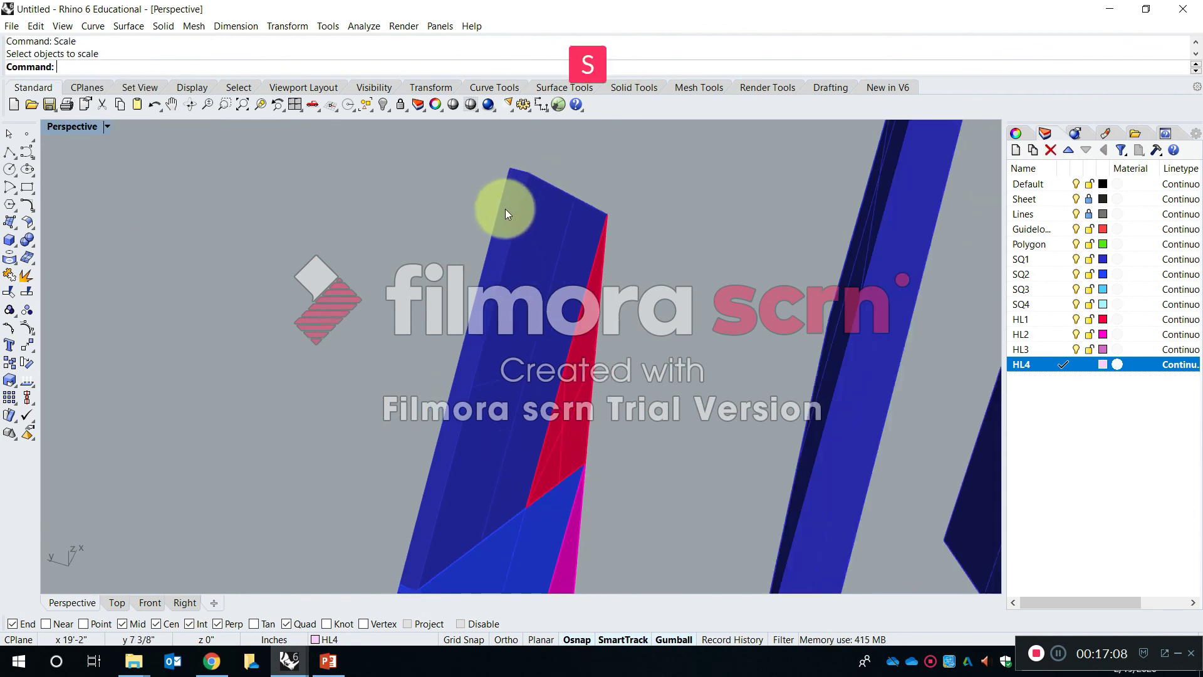
pyautogui.press('Down')
pyautogui.press('Return')
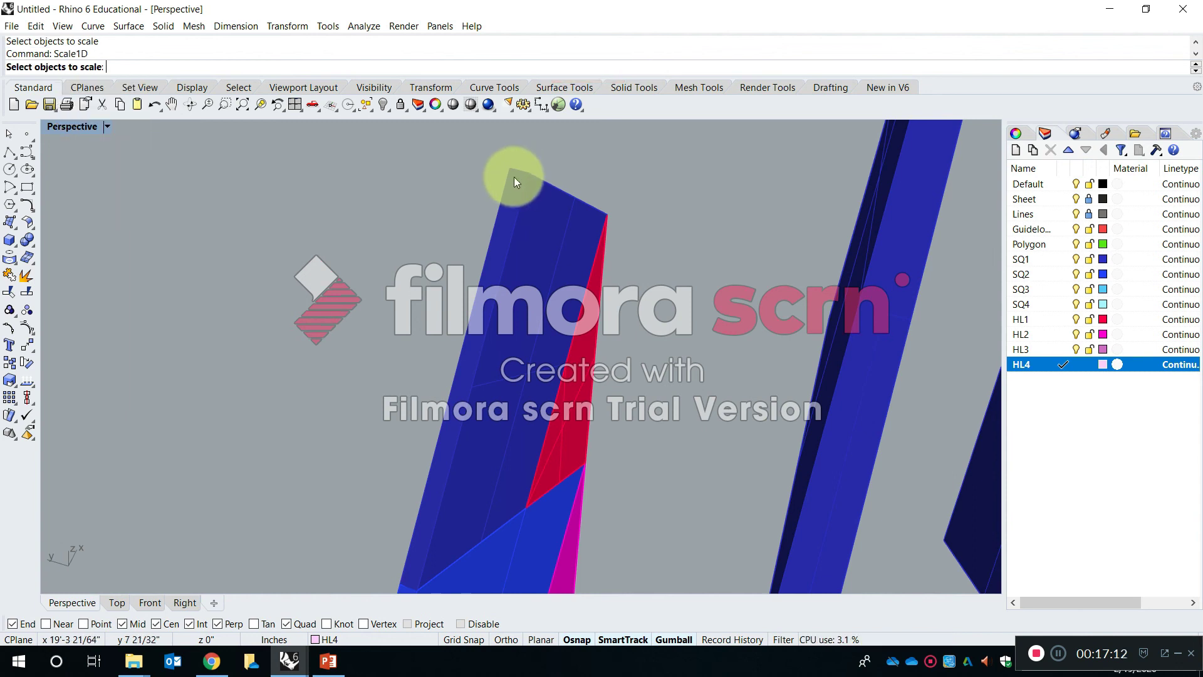
pyautogui.click(513, 181)
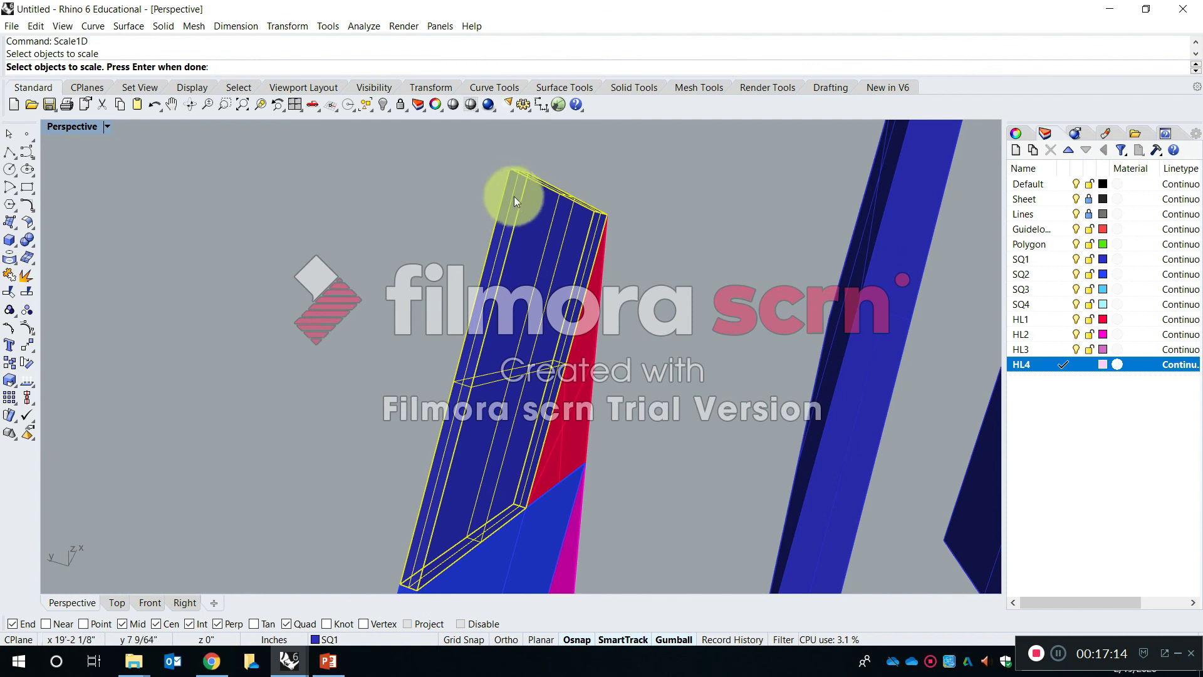
pyautogui.scroll(3, 513, 197)
pyautogui.press('Return')
pyautogui.click(533, 142)
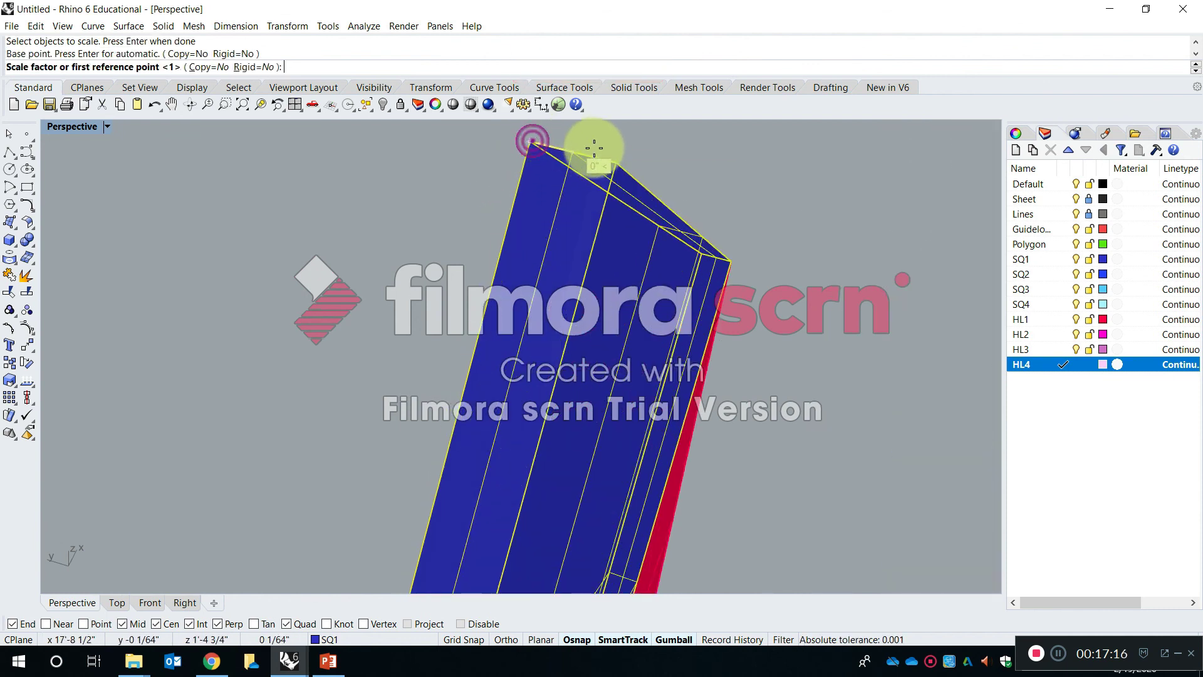
pyautogui.click(616, 162)
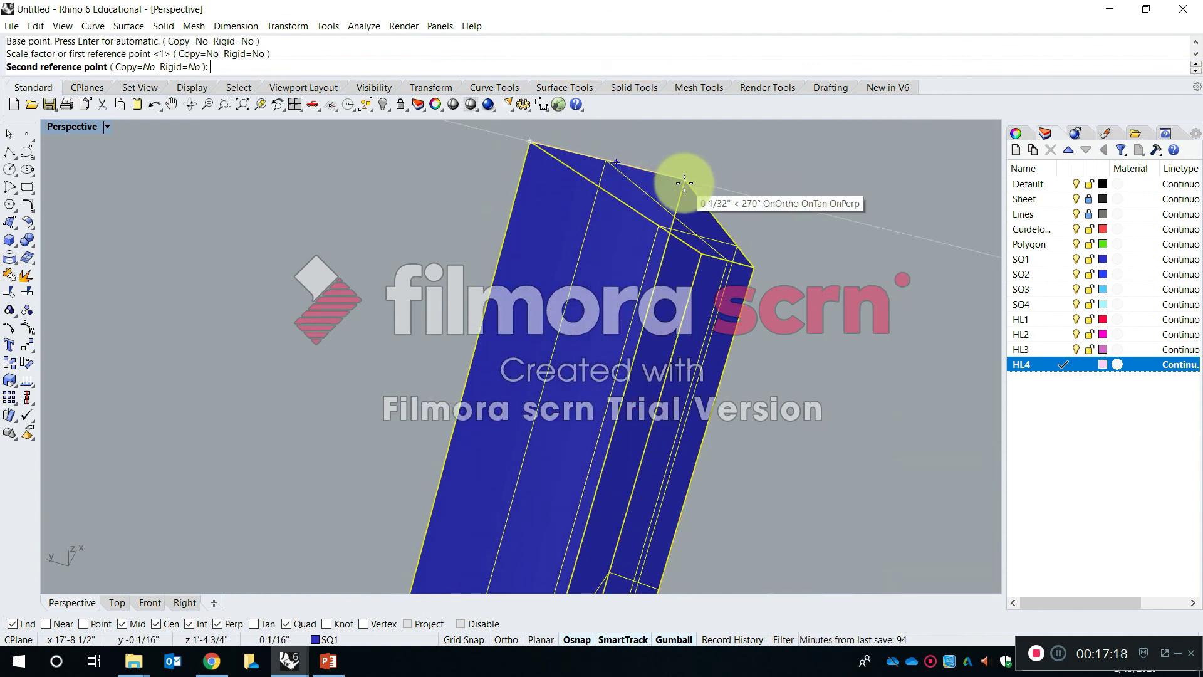
pyautogui.write('1/16')
pyautogui.press('Return')
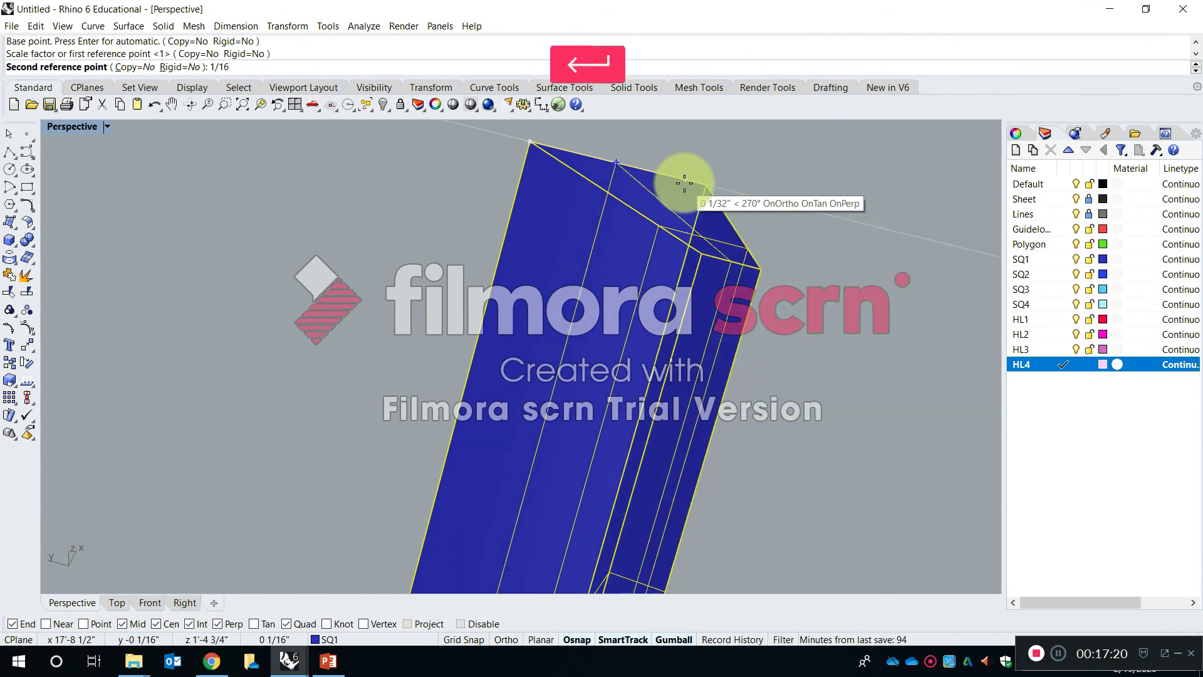
# - Scale the SQ2 solid uniformly from its upper corner, using its thickness edge as reference and 1/16 inch as the new length
pyautogui.moveTo(679, 187); pyautogui.dragTo(689, 280, button='right')
pyautogui.scroll(-5, 602, 288)
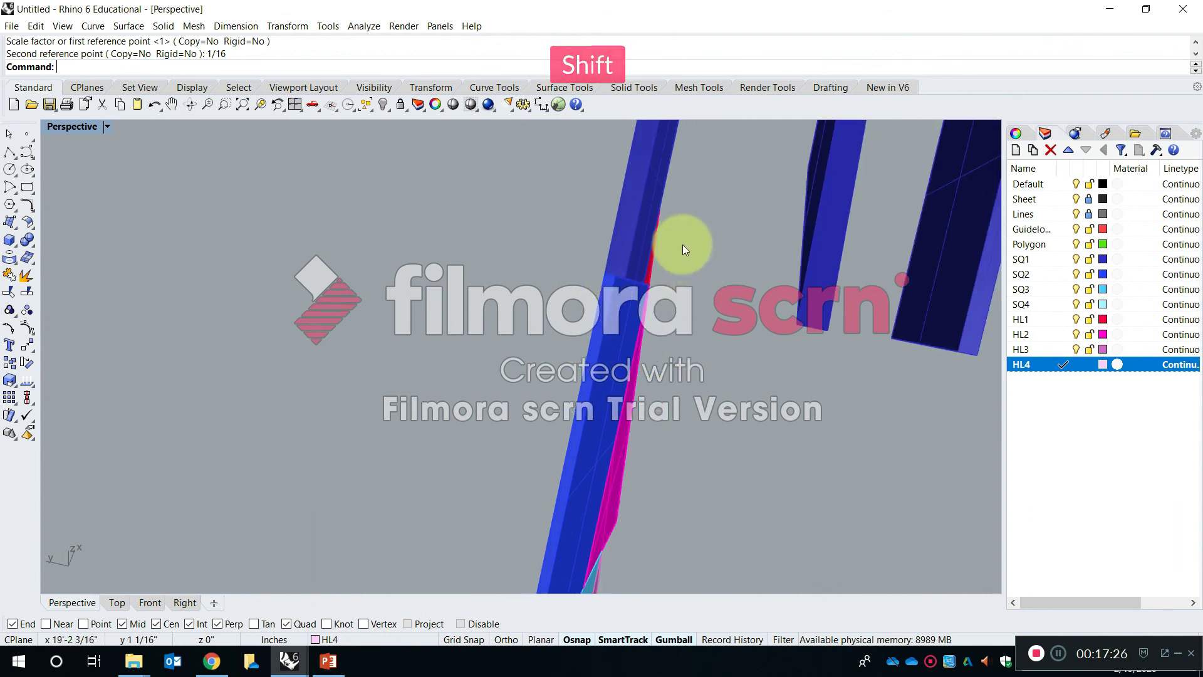
pyautogui.write('Scale')
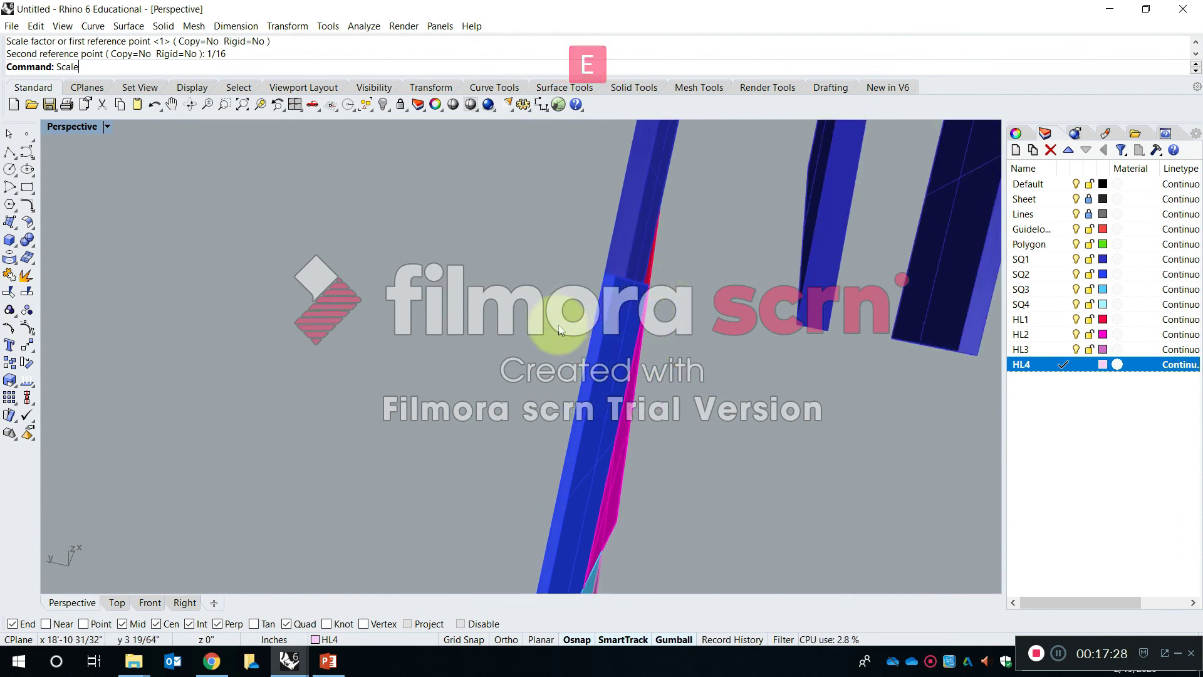
pyautogui.press('Return')
pyautogui.click(617, 295)
pyautogui.scroll(2, 617, 295)
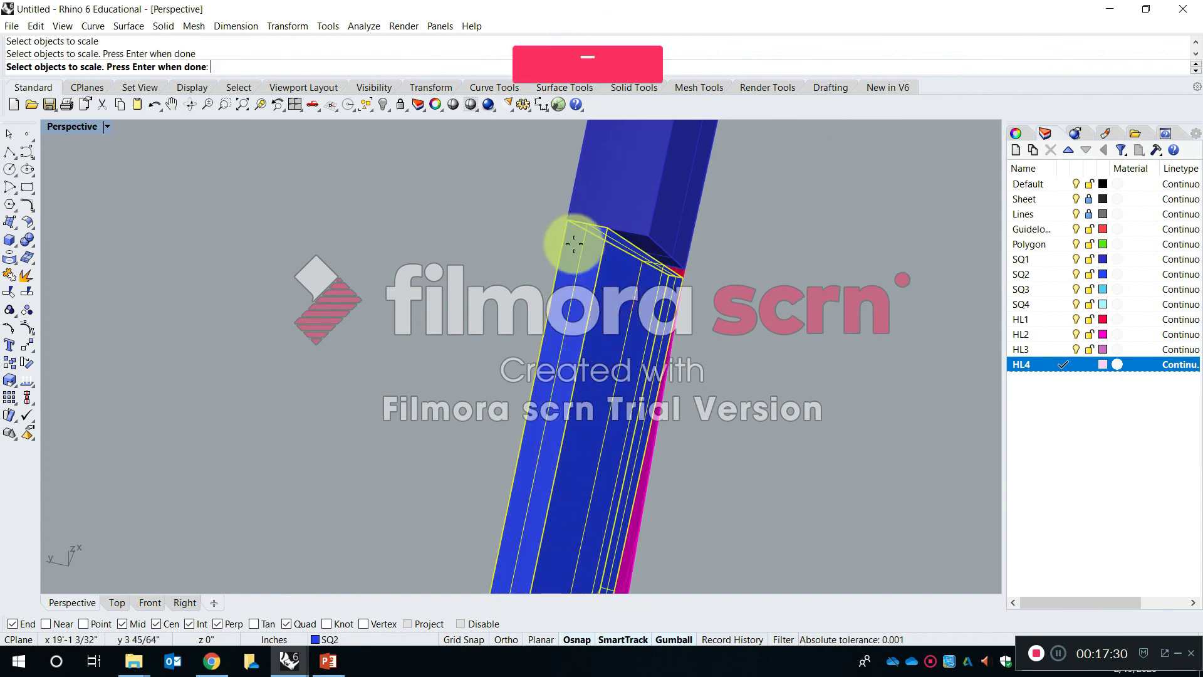
pyautogui.press('Return')
pyautogui.click(567, 220)
pyautogui.click(606, 229)
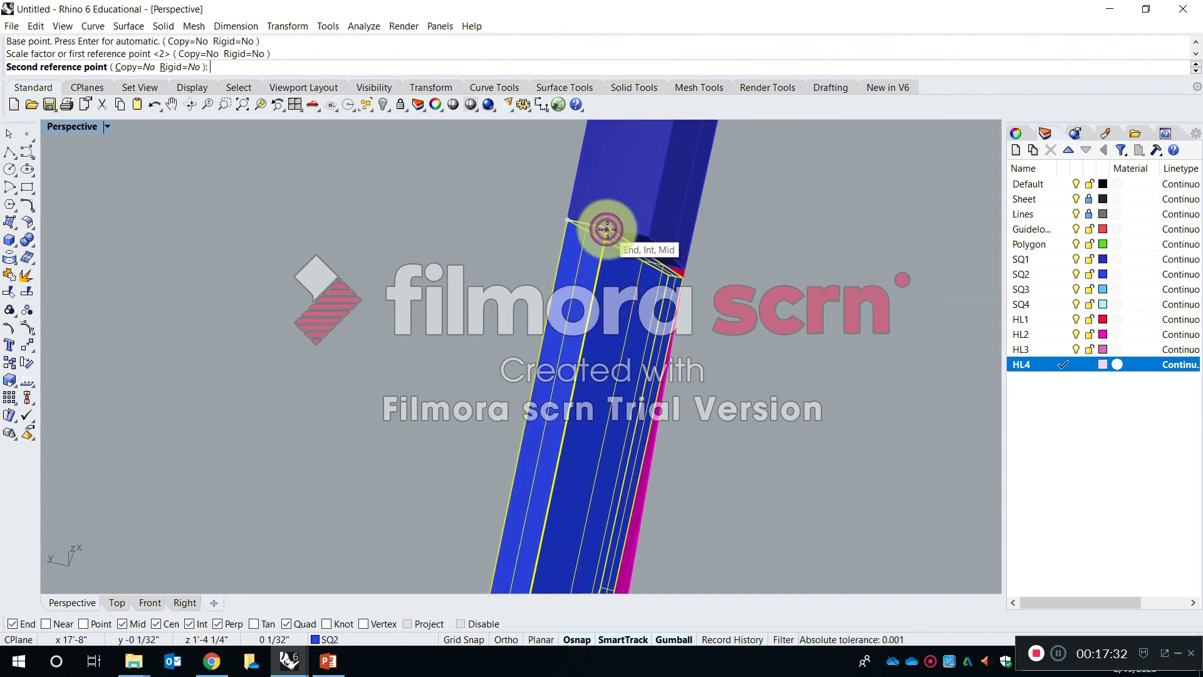
pyautogui.write('1/16')
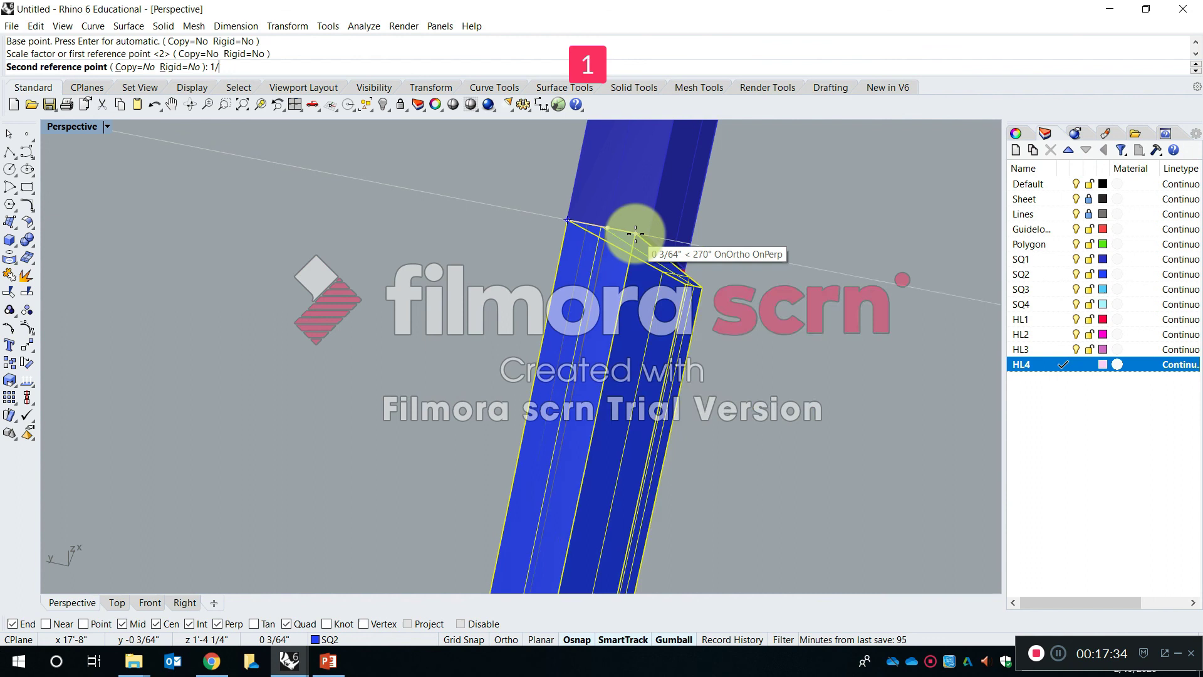
pyautogui.press('Return')
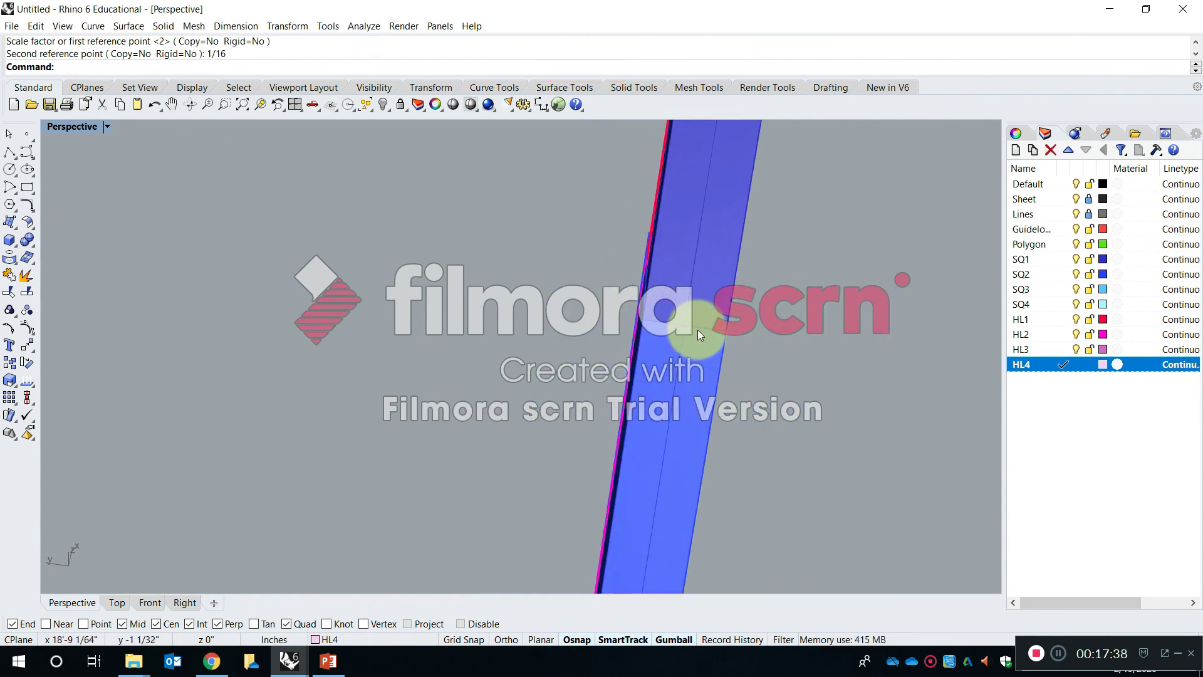
# - Inspect the uniformly scaled SQ2 solid and undo that Scale operation
pyautogui.moveTo(783, 364); pyautogui.dragTo(725, 328, button='right')
pyautogui.scroll(5, 668, 272)
pyautogui.scroll(-9, 669, 272)
pyautogui.moveTo(683, 288); pyautogui.dragTo(744, 367, button='right')
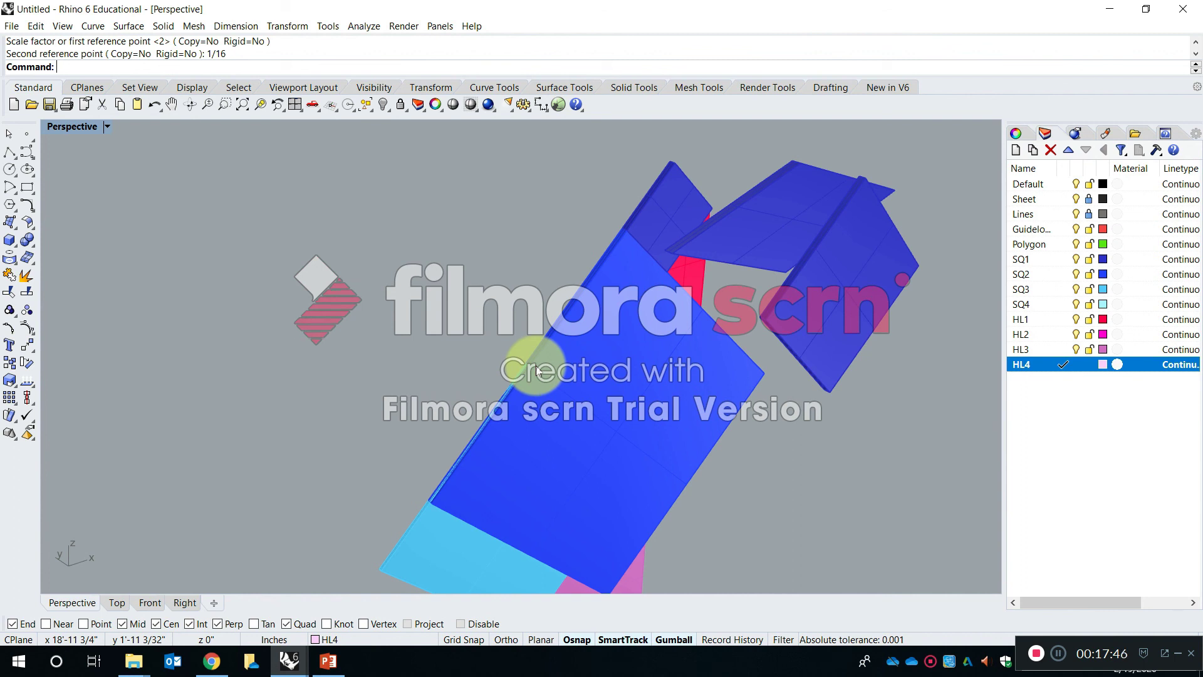
pyautogui.hotkey('ctrl', 'z')
pyautogui.press('Escape')
# - Apply Scale1D to the SQ2 solid from its upper corner, stretching its thickness edge to 1/16 inch
pyautogui.scroll(2, 594, 246)
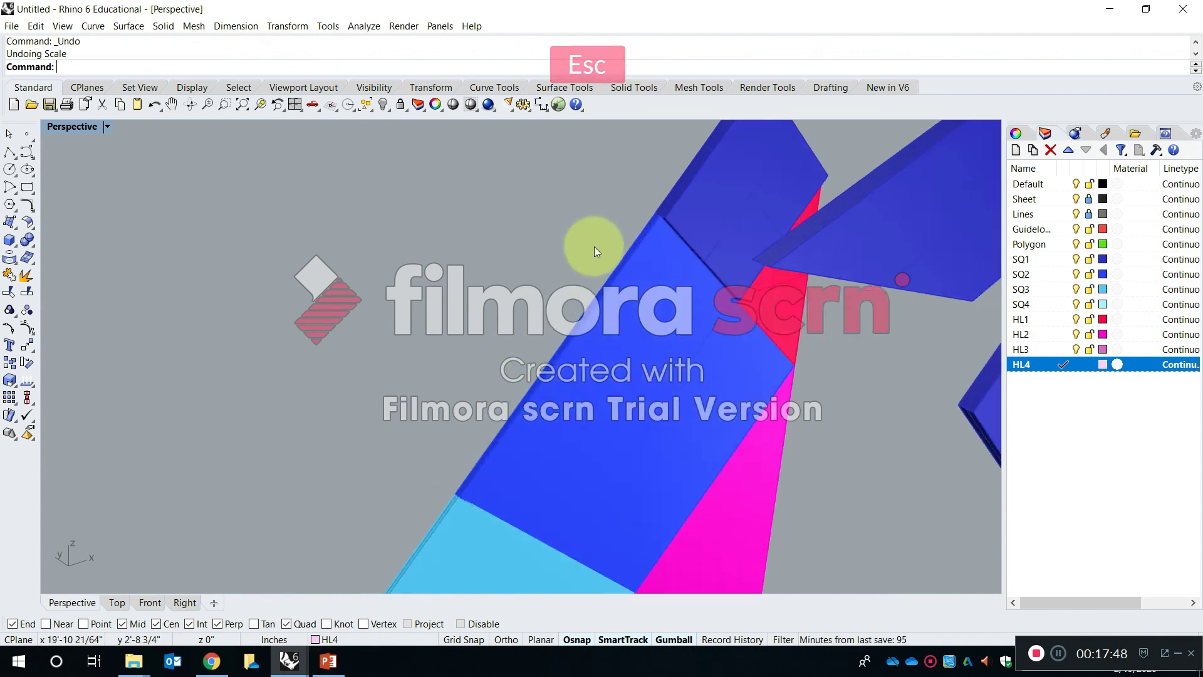
pyautogui.moveTo(594, 246); pyautogui.dragTo(693, 275, button='right')
pyautogui.press('Escape')
pyautogui.write('scale')
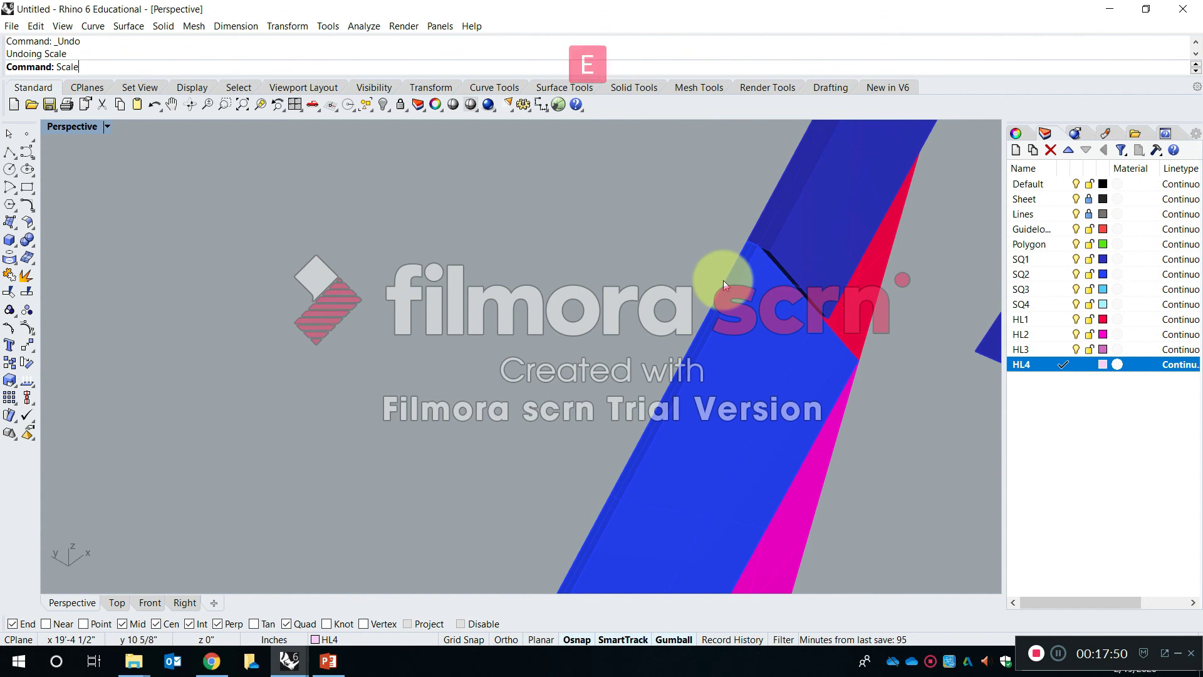
pyautogui.press('Down')
pyautogui.press('Down')
pyautogui.press('Return')
pyautogui.moveTo(724, 281); pyautogui.dragTo(782, 203, button='right')
pyautogui.click(725, 408)
pyautogui.press('Return')
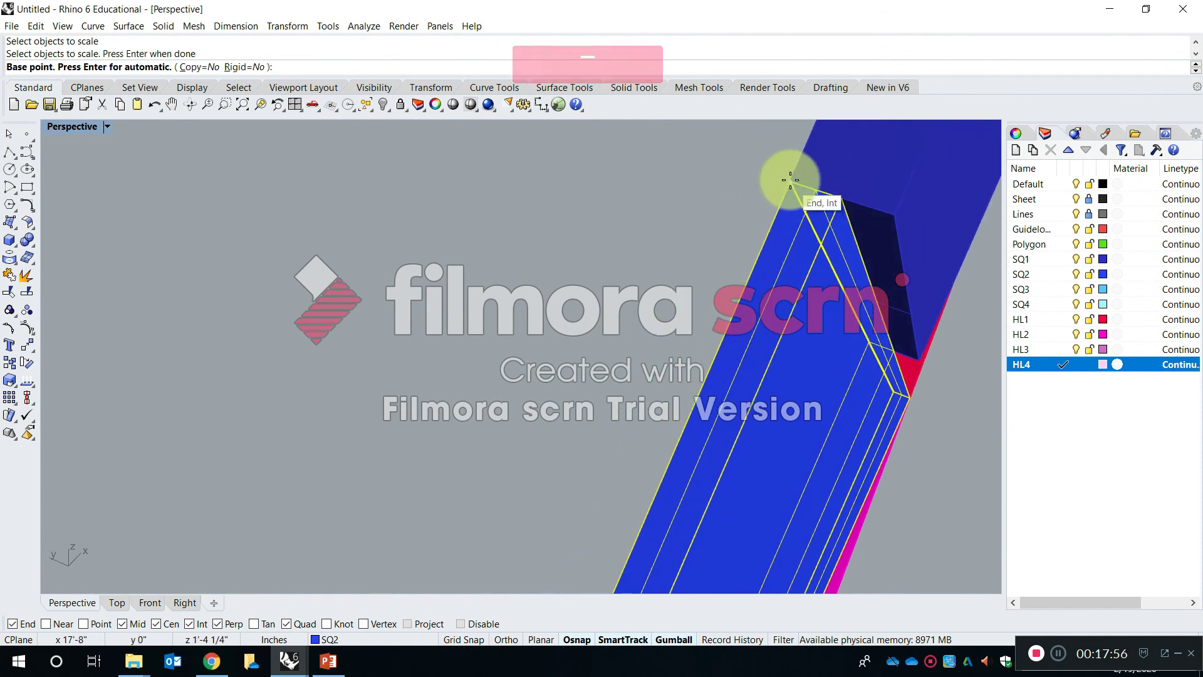
pyautogui.click(791, 183)
pyautogui.click(832, 201)
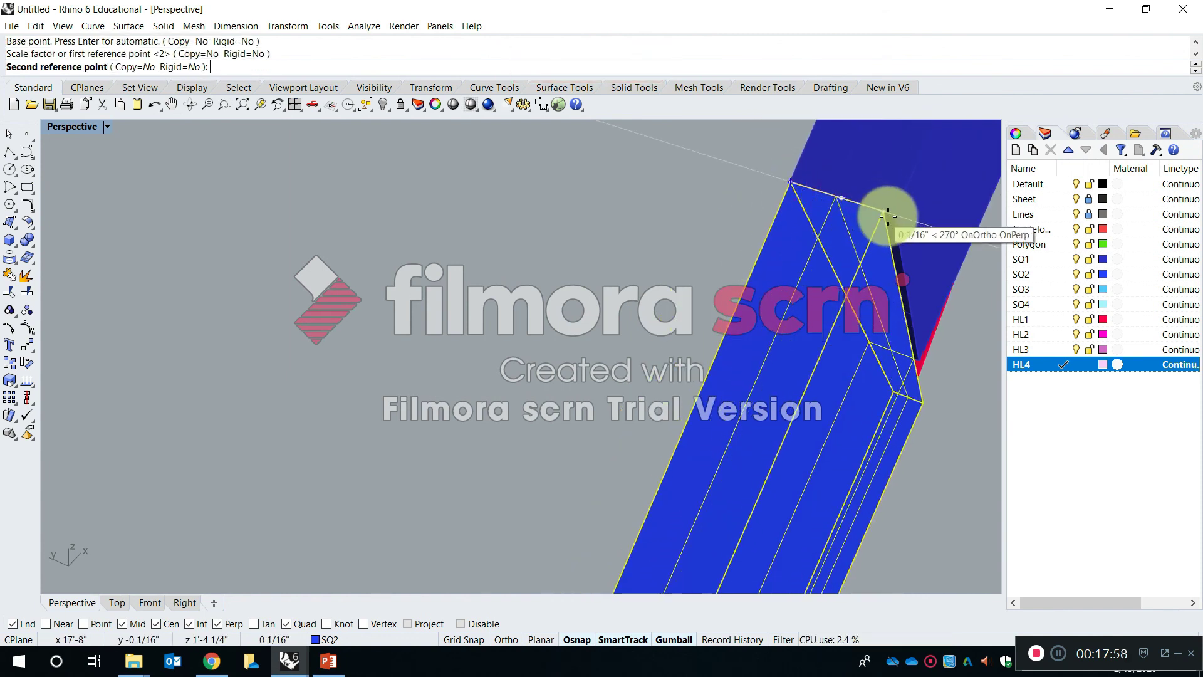
pyautogui.click(886, 215)
# - Apply Scale1D to all remaining square and triangle solids together from SQ3's upper corner, stretching SQ3's thickness edge to match the thickened SQ2 solid
pyautogui.moveTo(760, 290); pyautogui.dragTo(604, 389, button='right')
pyautogui.scroll(-7, 679, 339)
pyautogui.scroll(7, 628, 277)
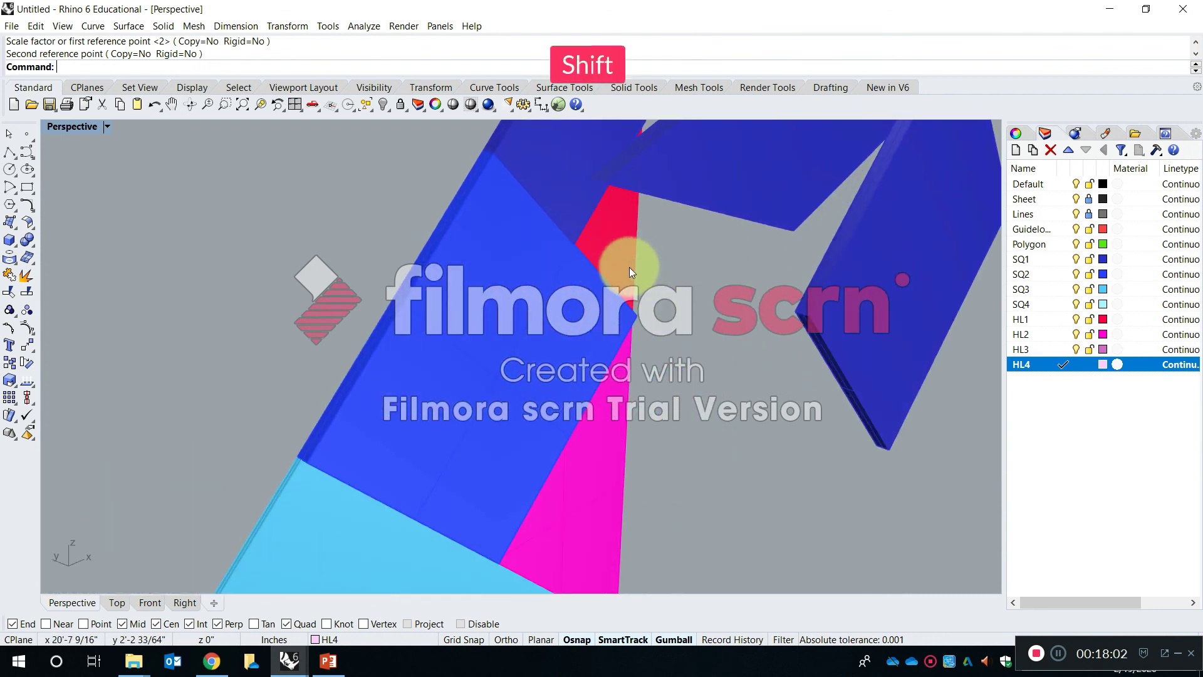
pyautogui.scroll(-5, 622, 238)
pyautogui.click(623, 232)
pyautogui.scroll(-5, 621, 317)
pyautogui.keyDown('shift'); pyautogui.click(614, 359); pyautogui.keyUp('shift')
pyautogui.keyDown('shift'); pyautogui.click(544, 410); pyautogui.keyUp('shift')
pyautogui.scroll(-5, 550, 404)
pyautogui.scroll(3, 565, 439)
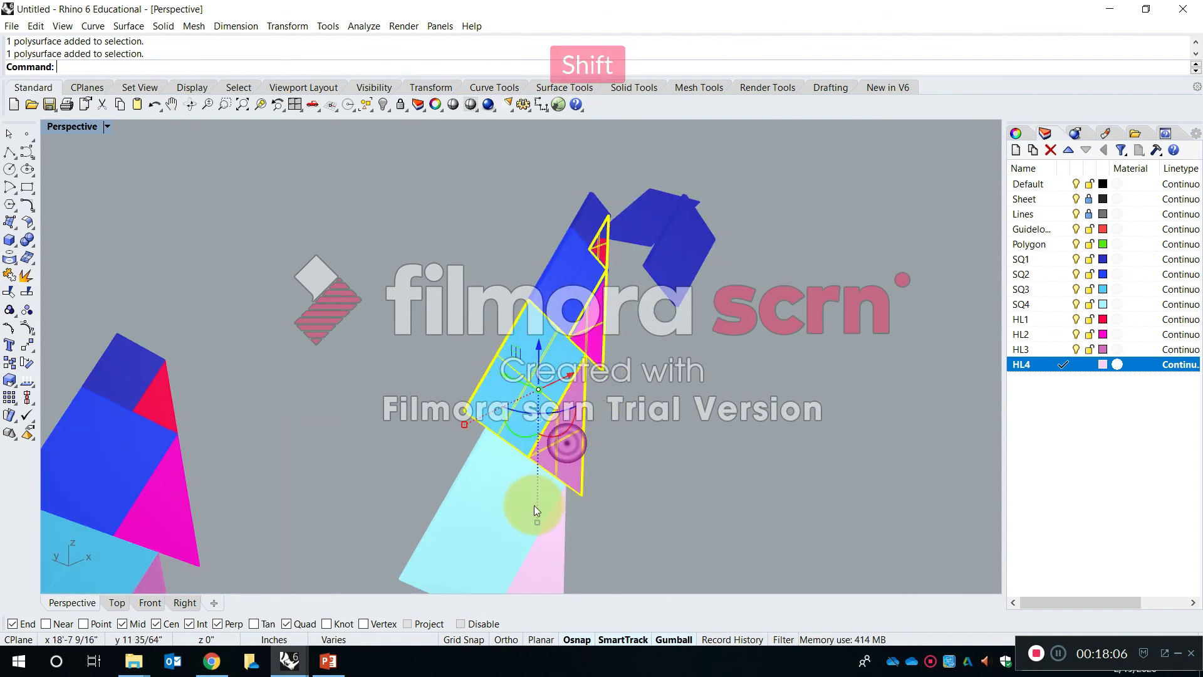
pyautogui.scroll(4, 546, 301)
pyautogui.scroll(12, 545, 307)
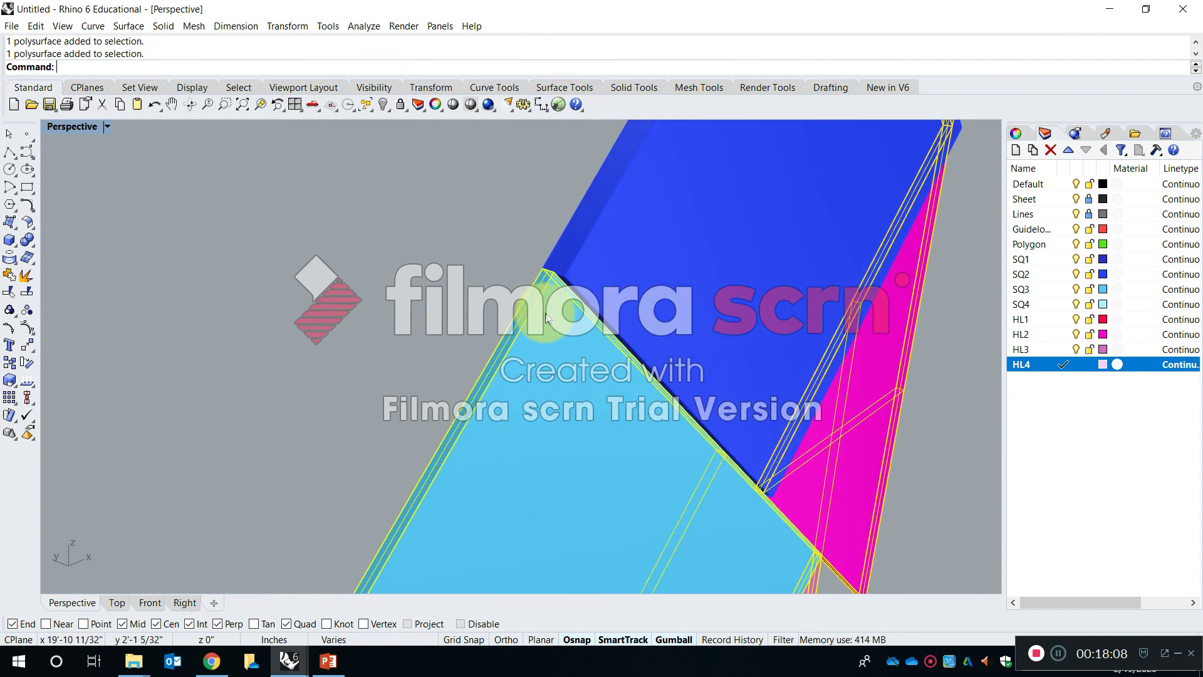
pyautogui.press('space')
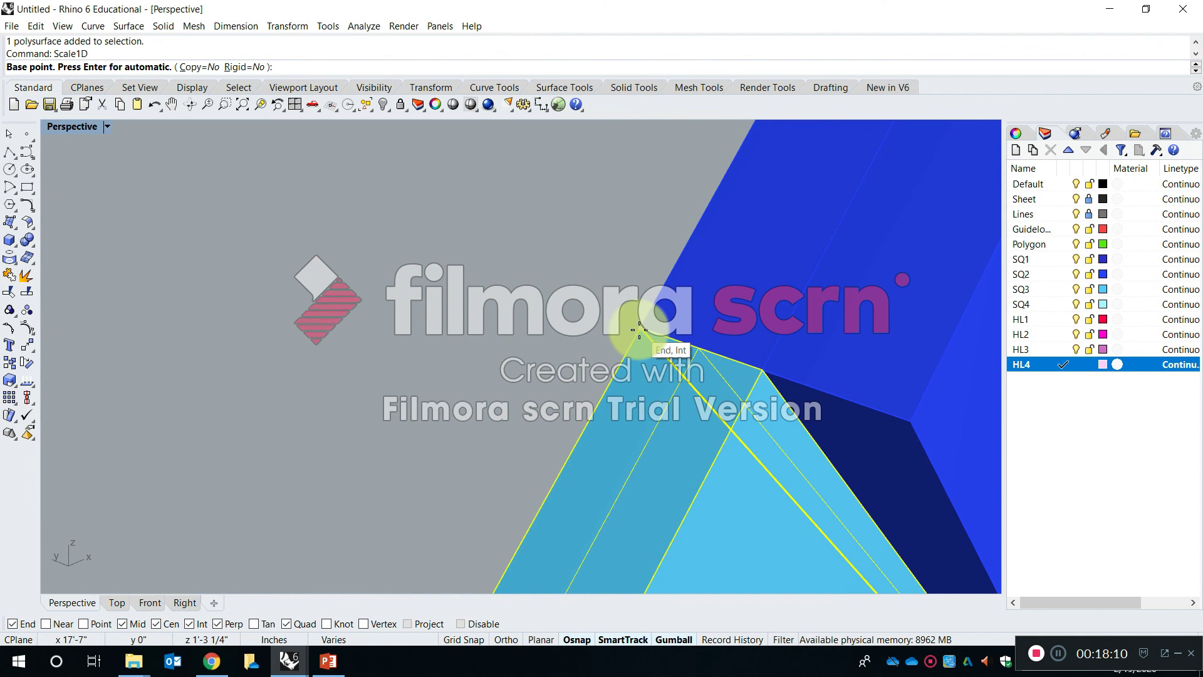
pyautogui.click(639, 330)
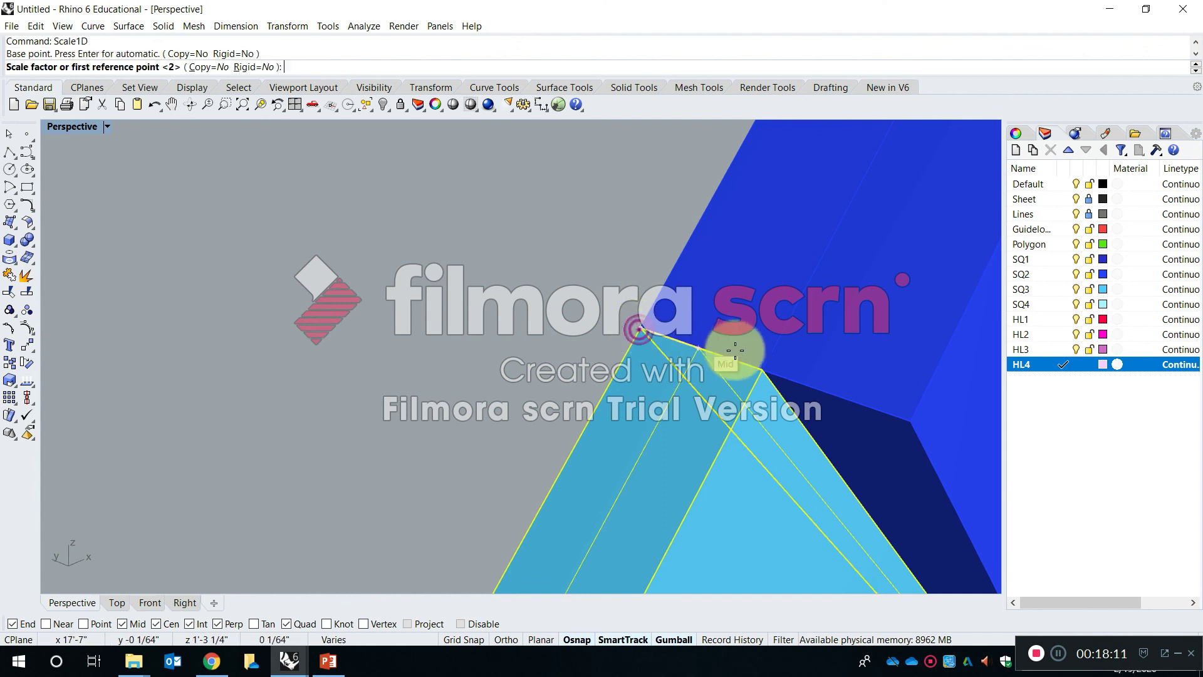
pyautogui.click(762, 370)
pyautogui.click(902, 421)
pyautogui.scroll(-10, 623, 337)
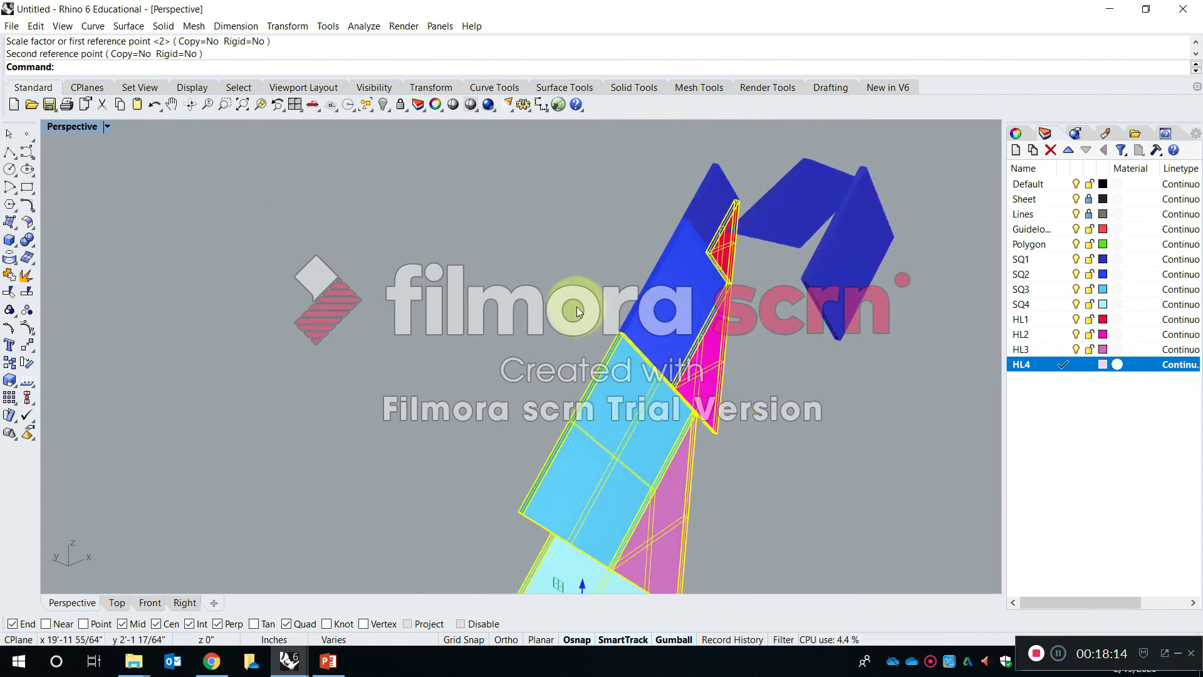
# - Delete the two SQ1 demonstration copies beside the thickened stack
pyautogui.scroll(10, 672, 310)
pyautogui.moveTo(678, 198); pyautogui.dragTo(648, 154)
pyautogui.press('Delete')
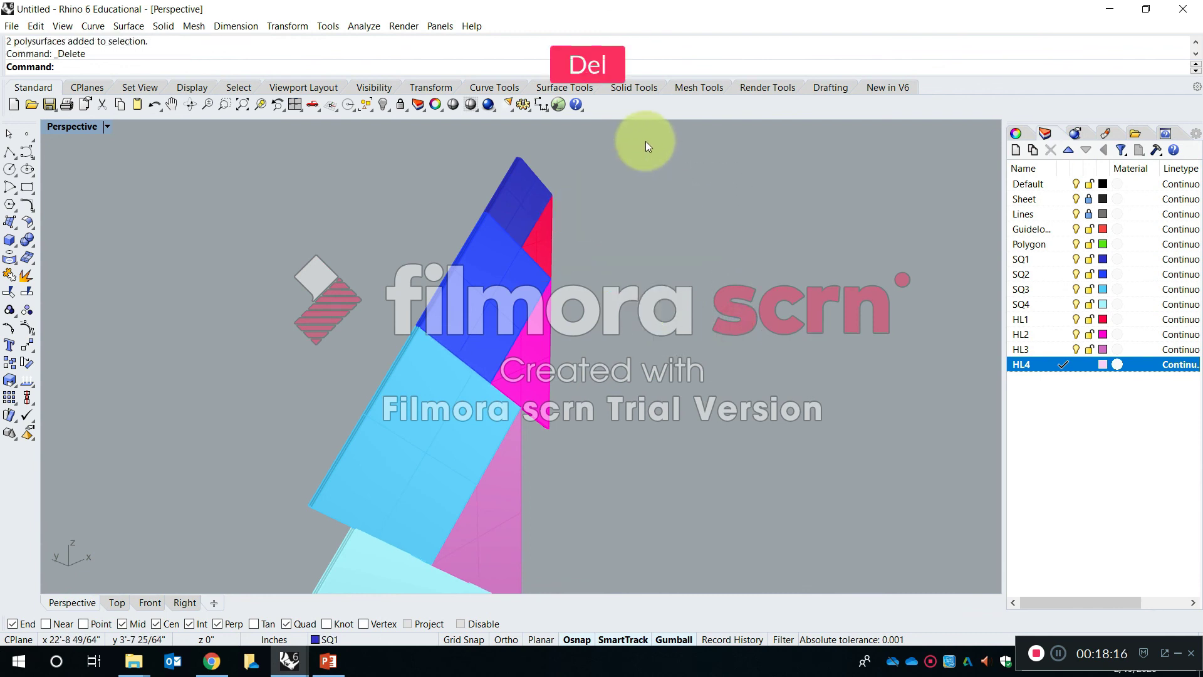
# - Examine the thickened solid stack alongside the outline and flat-surface versions
pyautogui.moveTo(557, 201); pyautogui.dragTo(407, 164, button='right')
pyautogui.moveTo(590, 419); pyautogui.dragTo(607, 333, button='right')
pyautogui.scroll(8, 583, 381)
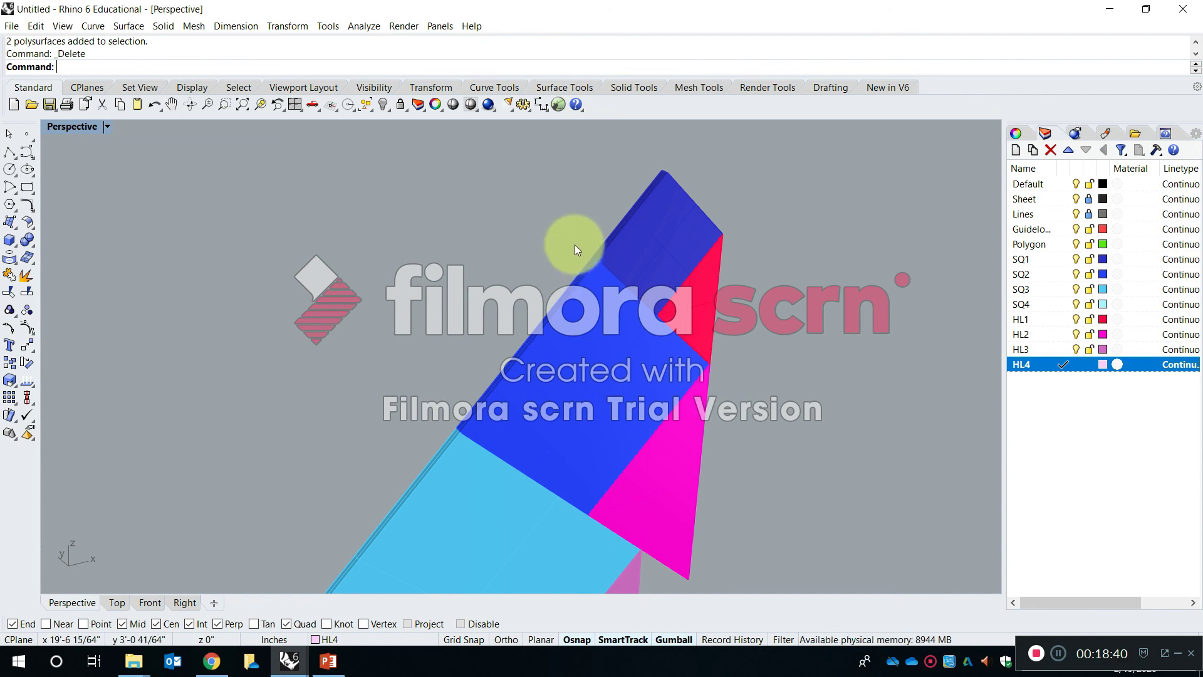
pyautogui.scroll(-10, 576, 249)
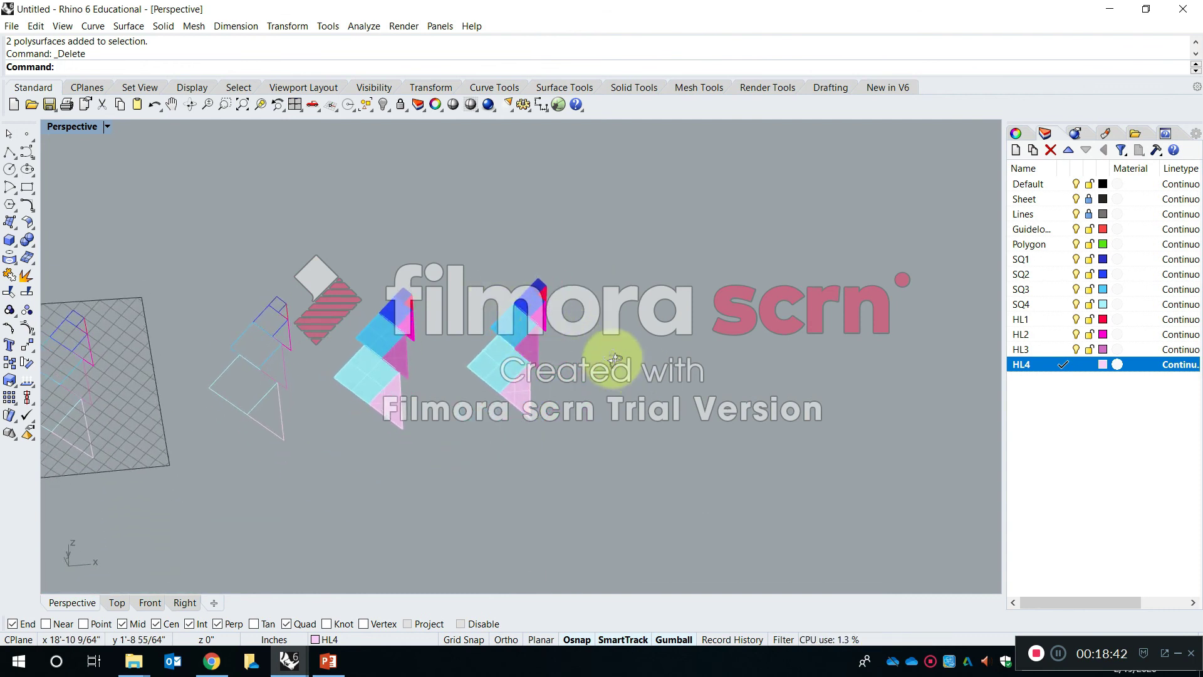
pyautogui.scroll(10, 348, 284)
pyautogui.moveTo(218, 296); pyautogui.dragTo(286, 311, button='right')
pyautogui.keyDown('shift'); pyautogui.moveTo(677, 368); pyautogui.dragTo(556, 277, button='right'); pyautogui.keyUp('shift')
pyautogui.scroll(-4, 491, 333)
pyautogui.scroll(-3, 490, 334)
pyautogui.scroll(-8, 556, 276)
pyautogui.keyDown('shift'); pyautogui.moveTo(378, 413); pyautogui.dragTo(395, 348, button='right'); pyautogui.keyUp('shift')
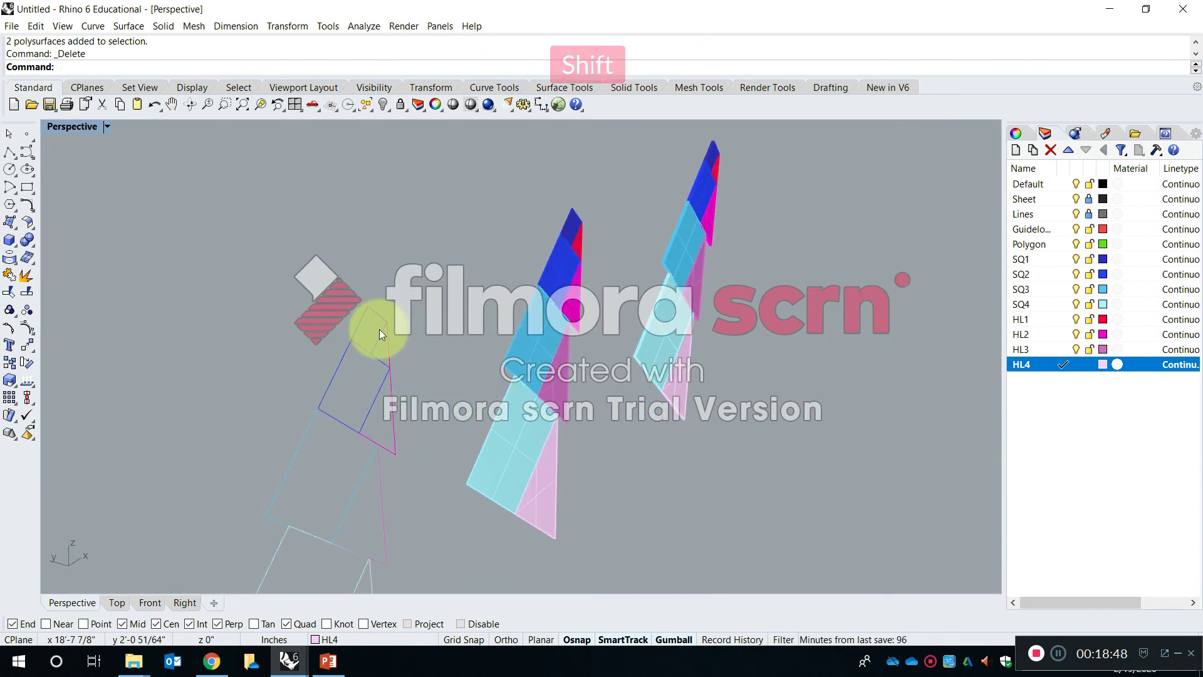
# - Compare the flat SQ1 surface with the thickened SQ1 solid, viewing both up close
pyautogui.scroll(8, 524, 307)
pyautogui.click(500, 383)
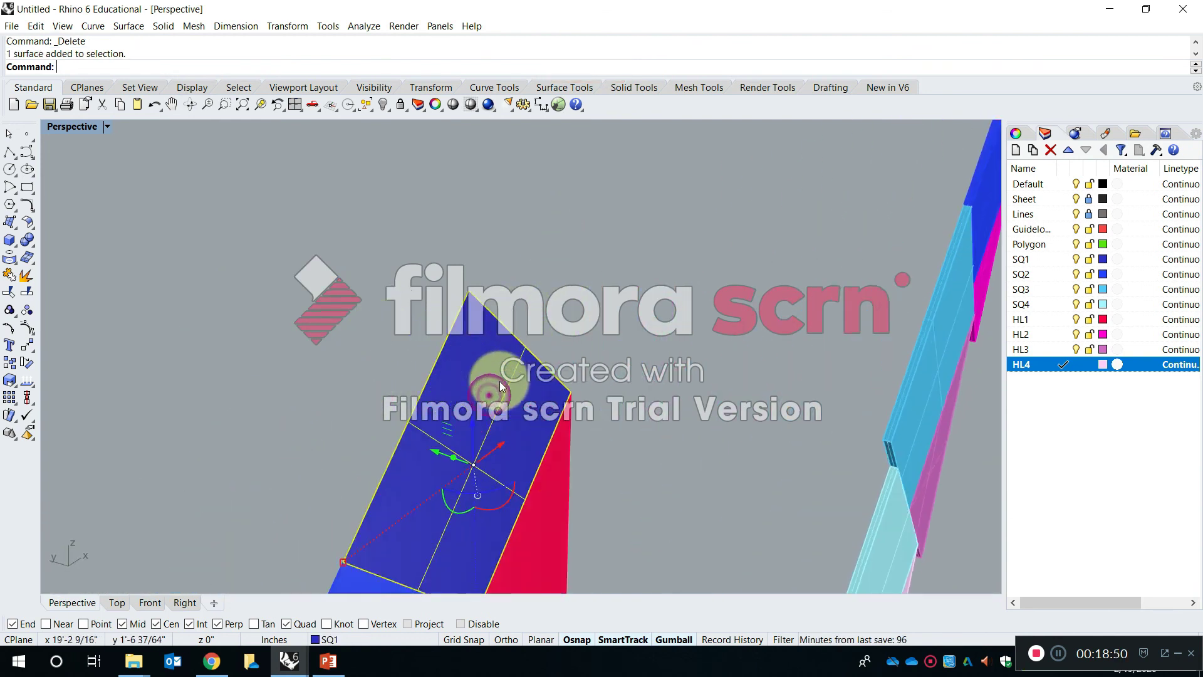
pyautogui.scroll(-8, 500, 382)
pyautogui.keyDown('shift'); pyautogui.moveTo(564, 348); pyautogui.dragTo(389, 489, button='right'); pyautogui.keyUp('shift')
pyautogui.scroll(5, 721, 301)
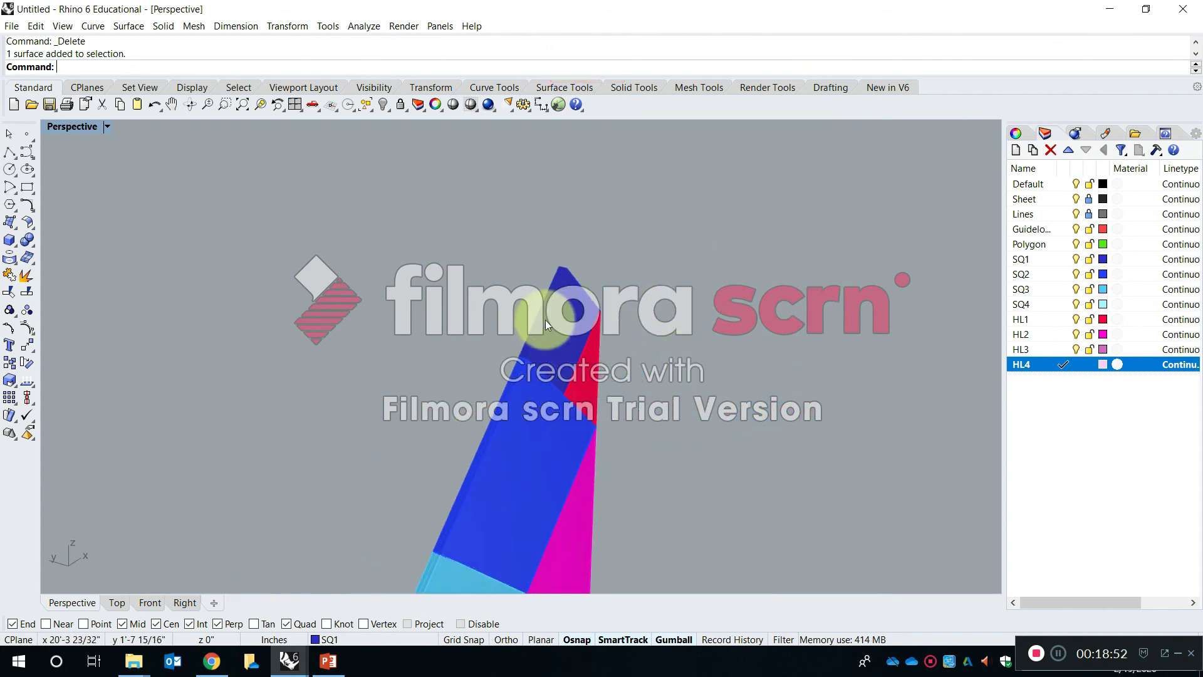
pyautogui.scroll(-10, 545, 320)
pyautogui.keyDown('shift'); pyautogui.moveTo(452, 429); pyautogui.dragTo(439, 360, button='right'); pyautogui.keyUp('shift')
pyautogui.click(438, 321)
pyautogui.scroll(8, 419, 358)
pyautogui.keyDown('shift'); pyautogui.moveTo(677, 298); pyautogui.dragTo(577, 495, button='right'); pyautogui.keyUp('shift')
pyautogui.scroll(8, 714, 269)
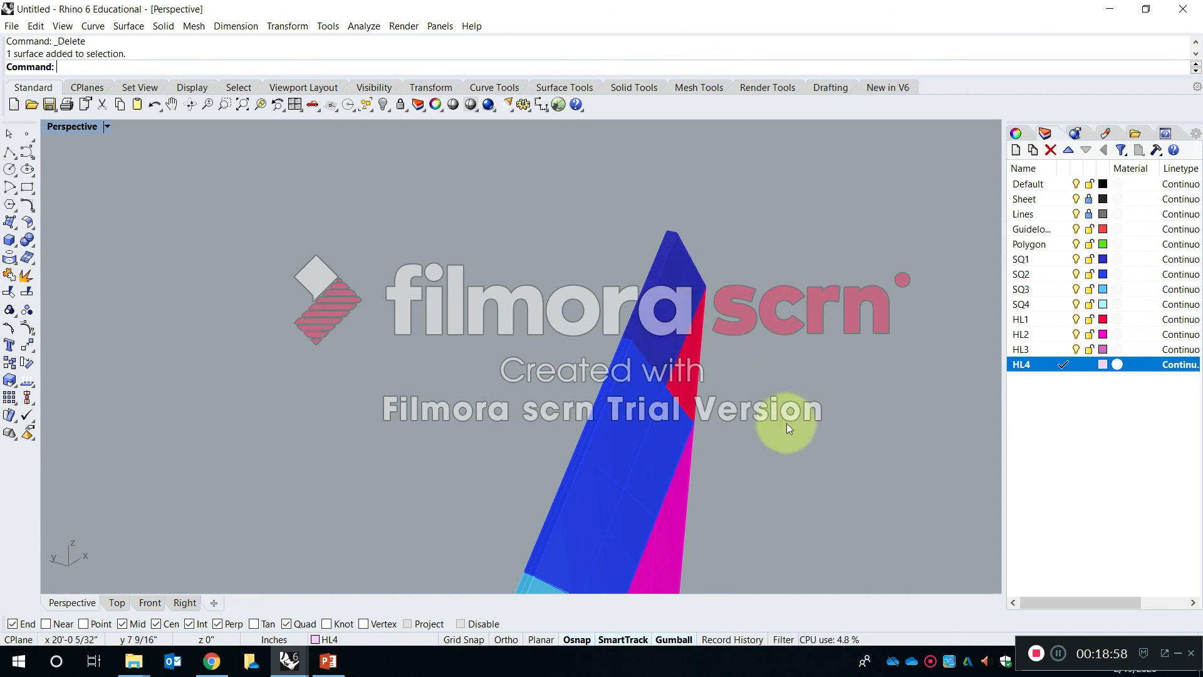
pyautogui.moveTo(728, 405); pyautogui.dragTo(648, 367, button='right')
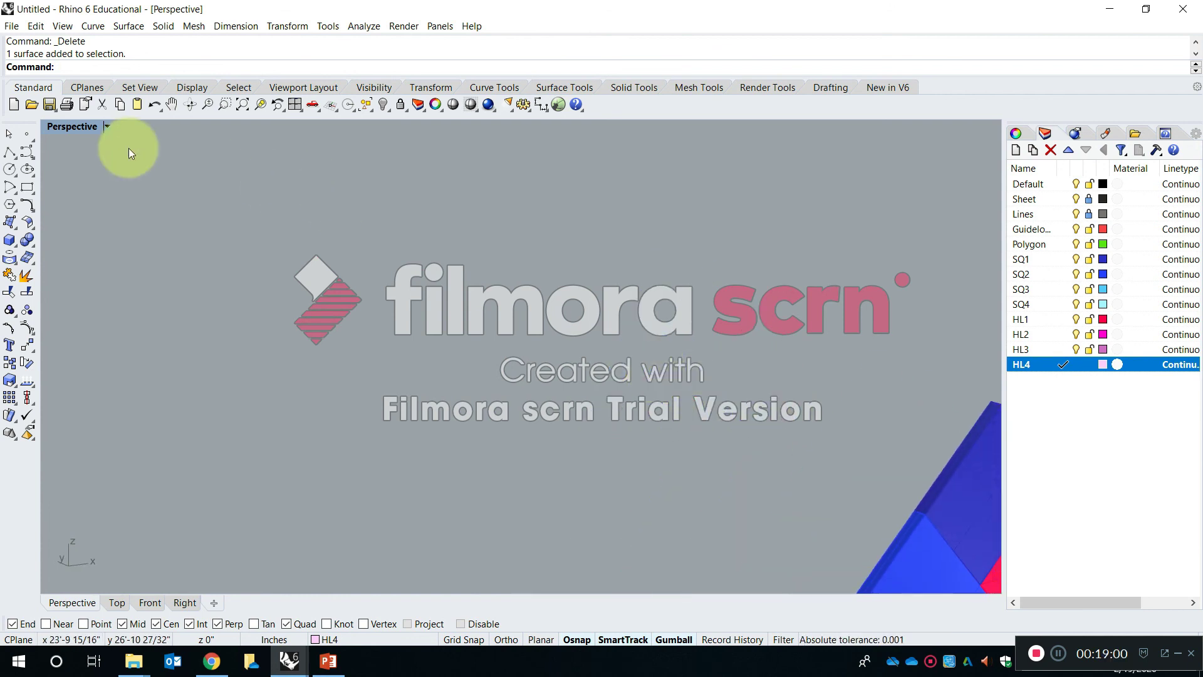
# - Examine the flat-surface and thickened stacks side by side in a full-size Front view
pyautogui.doubleClick(81, 129)
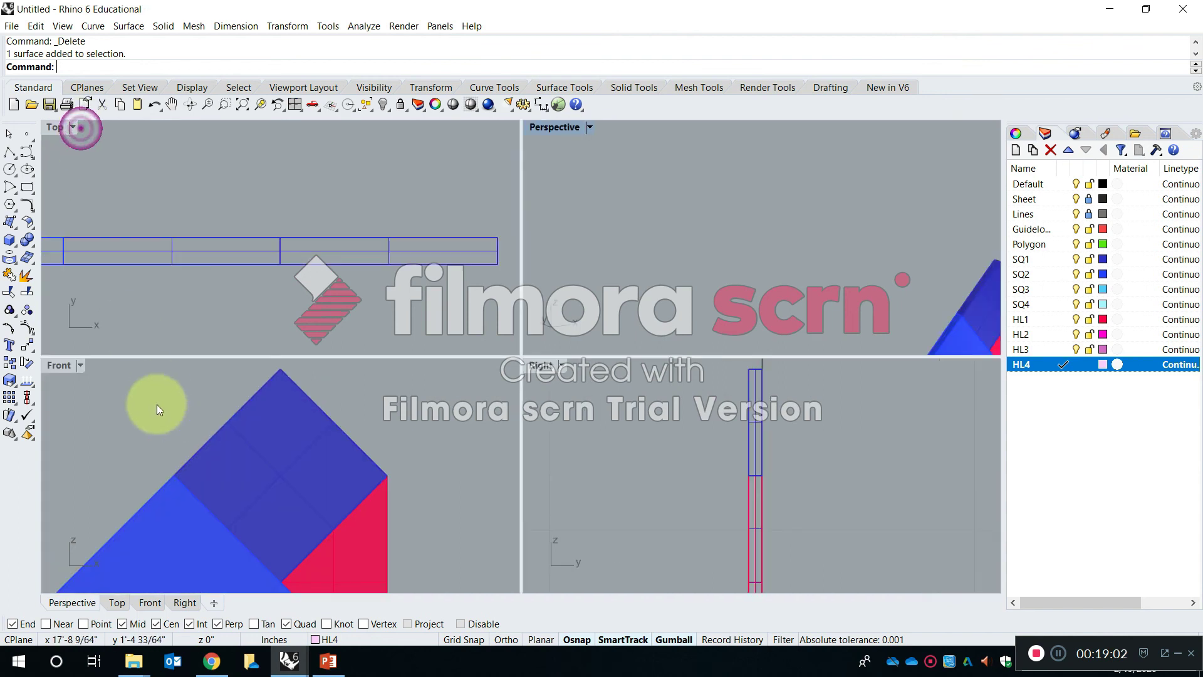
pyautogui.doubleClick(53, 363)
pyautogui.scroll(-10, 341, 415)
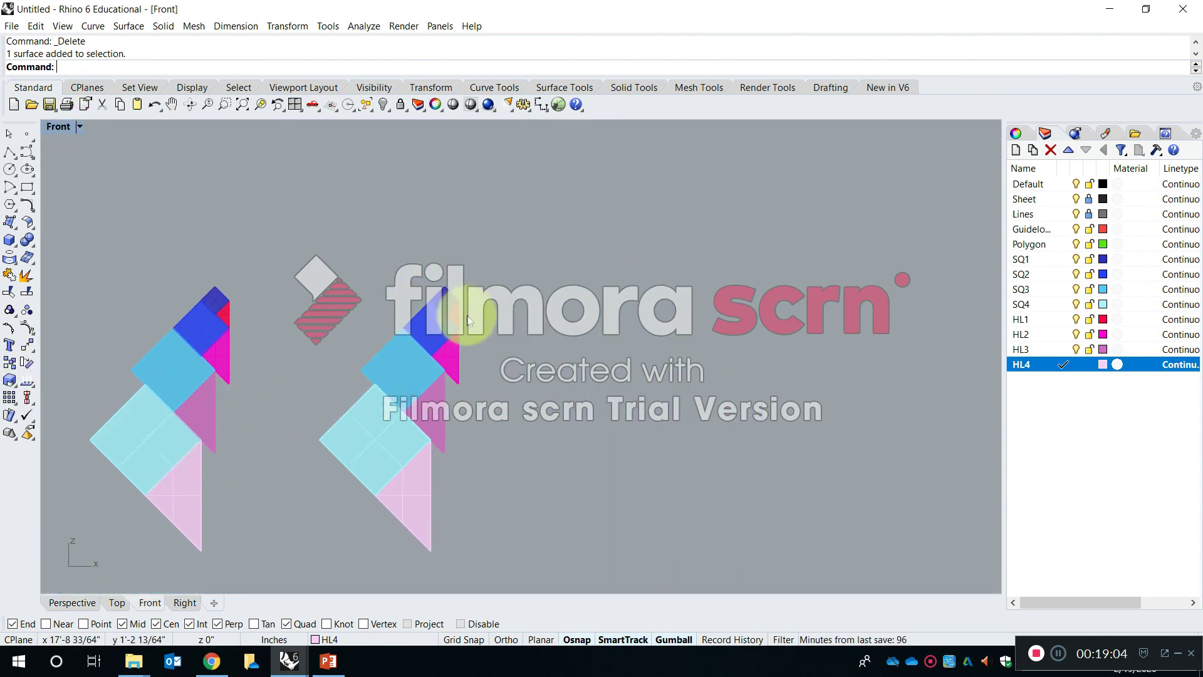
pyautogui.scroll(3, 480, 370)
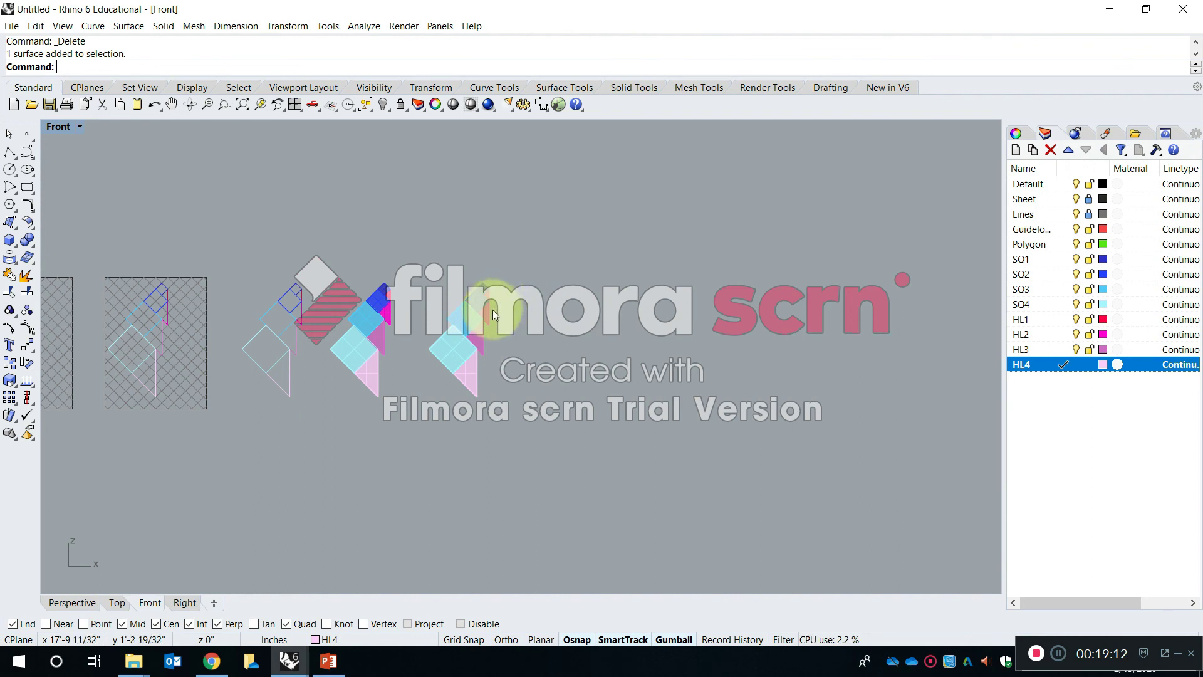
pyautogui.press('Escape')
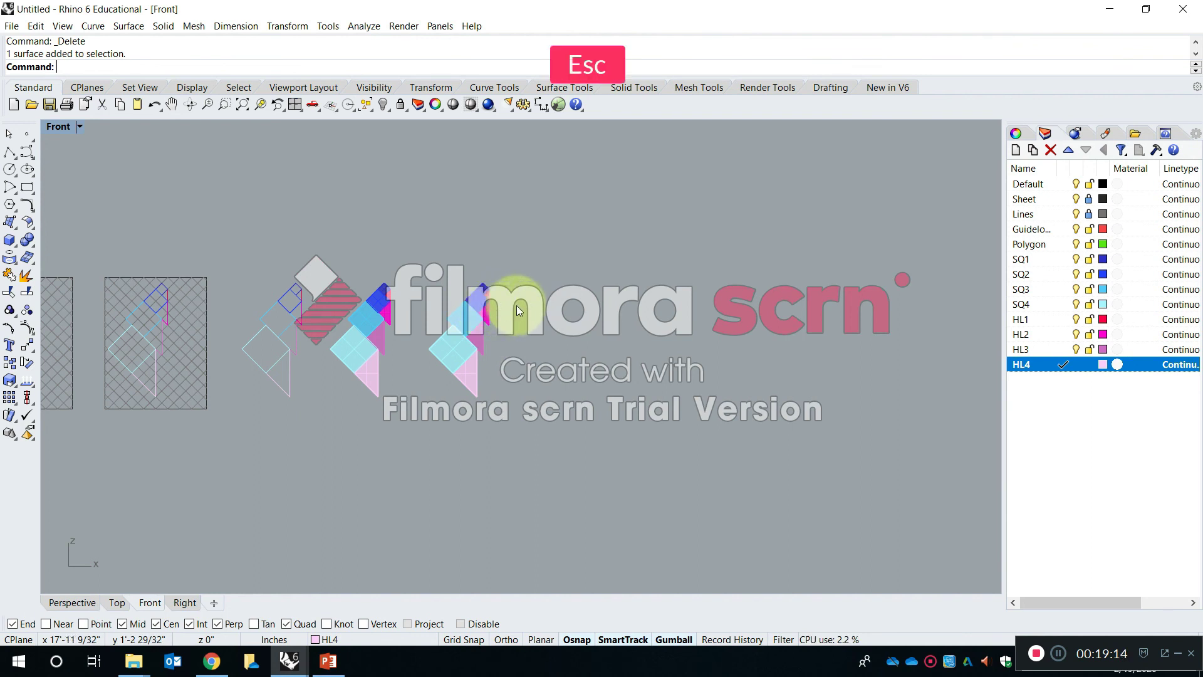
pyautogui.moveTo(426, 359); pyautogui.dragTo(431, 332, button='right')
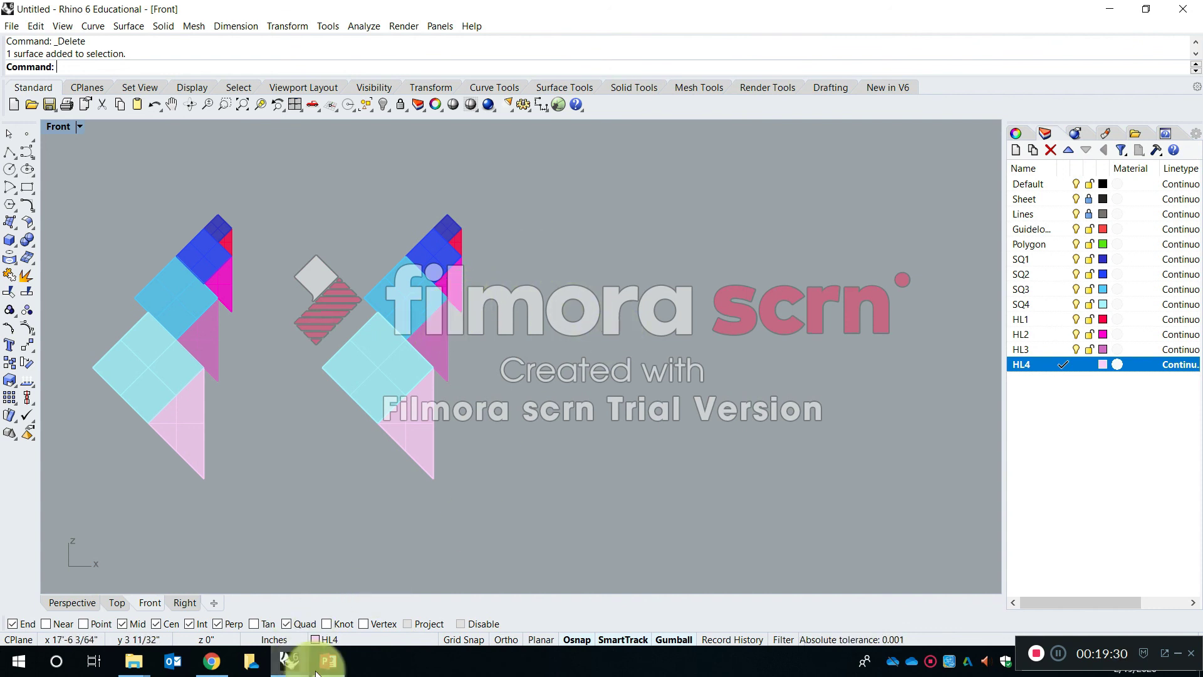
# - Examine the number labels on each square and triangle in the SP20-S1-Modular Geometry file, and return to the Untitled model's stacks
pyautogui.moveTo(289, 661)
pyautogui.click(213, 602)
pyautogui.scroll(-15, 559, 448)
pyautogui.keyDown('shift'); pyautogui.moveTo(225, 406); pyautogui.dragTo(371, 363, button='right'); pyautogui.keyUp('shift')
pyautogui.scroll(8, 401, 332)
pyautogui.scroll(6, 438, 351)
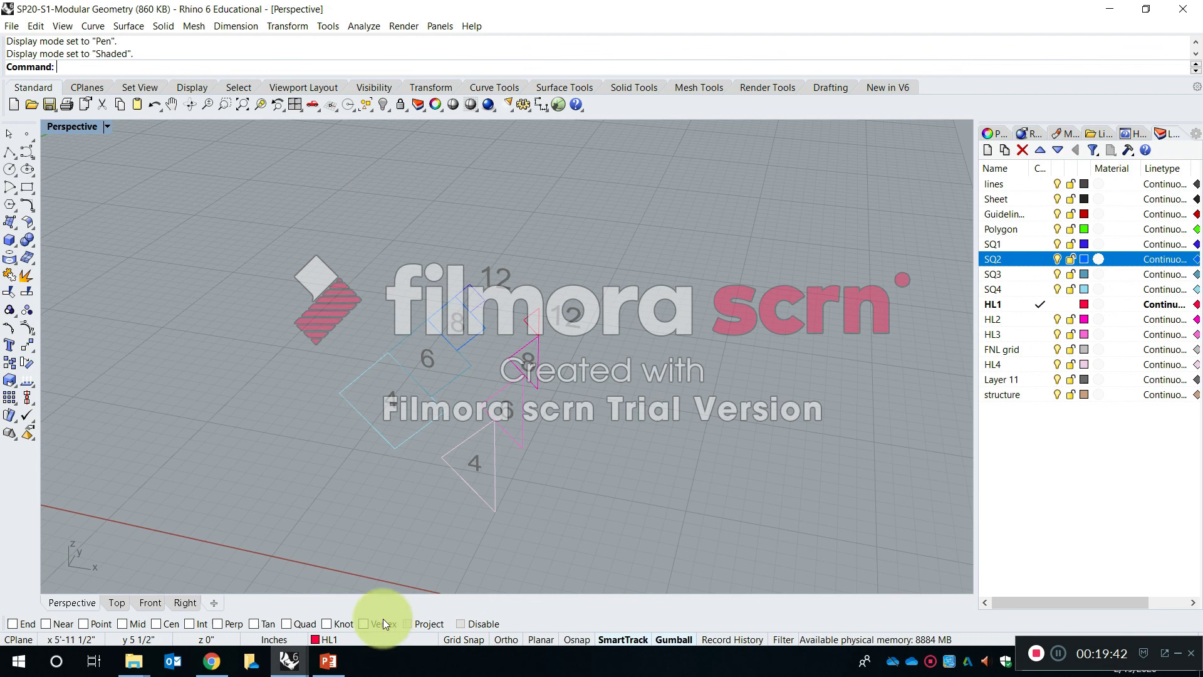
pyautogui.moveTo(289, 659)
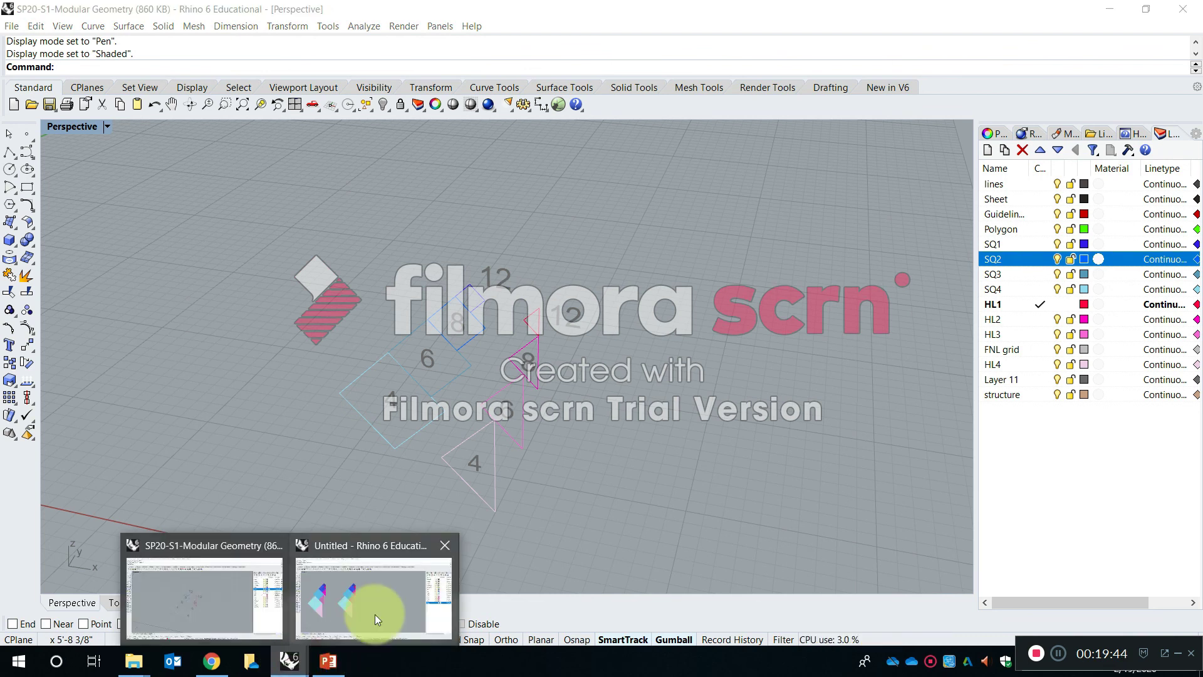
pyautogui.click(375, 614)
pyautogui.scroll(-8, 532, 411)
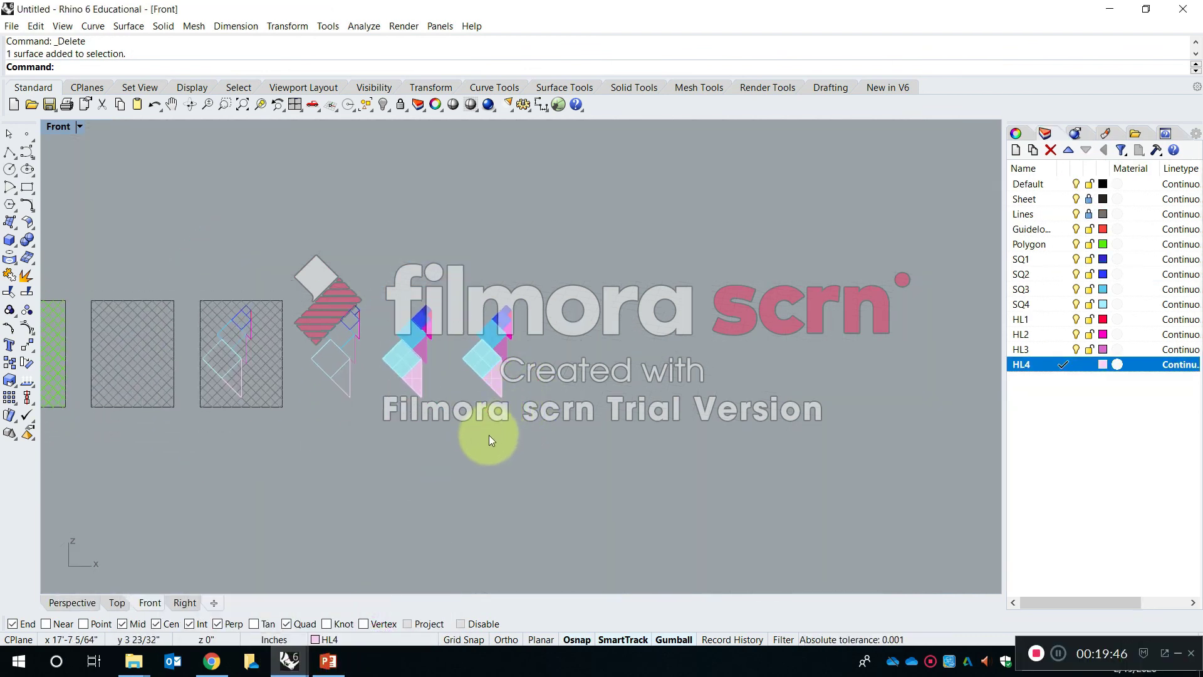
pyautogui.scroll(8, 507, 417)
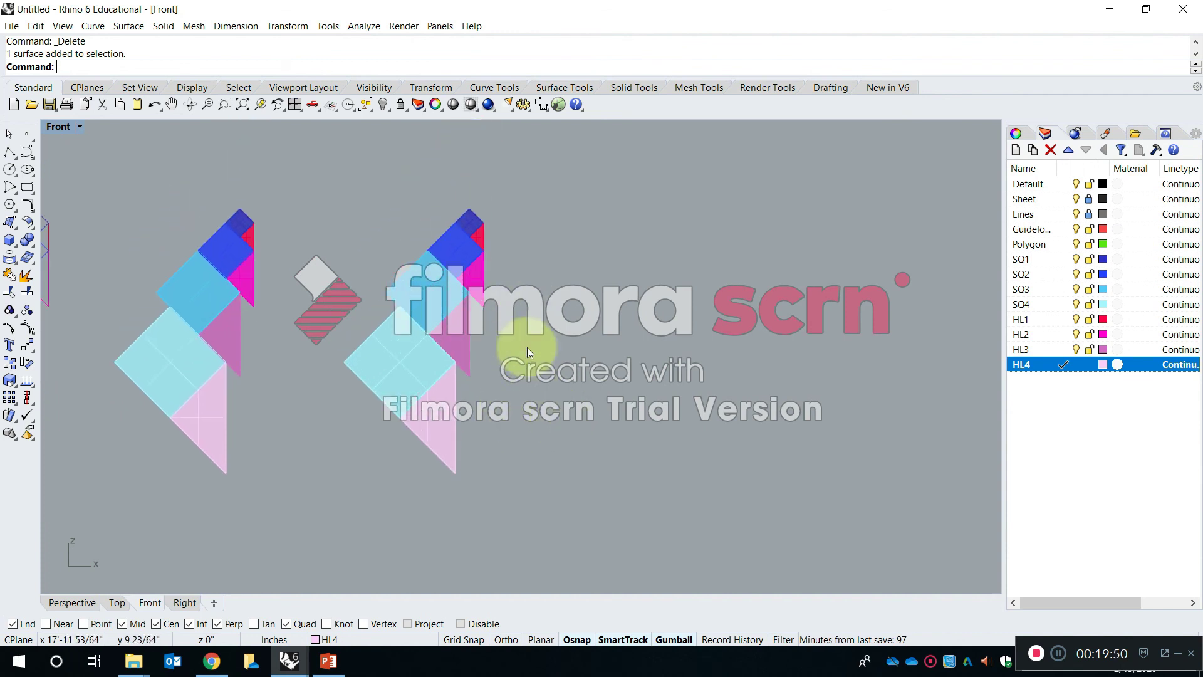
# - Copy the entire thickened stack horizontally about 5 inches to its right in the Front view
pyautogui.press('Escape')
pyautogui.write('Copy')
pyautogui.press('Return')
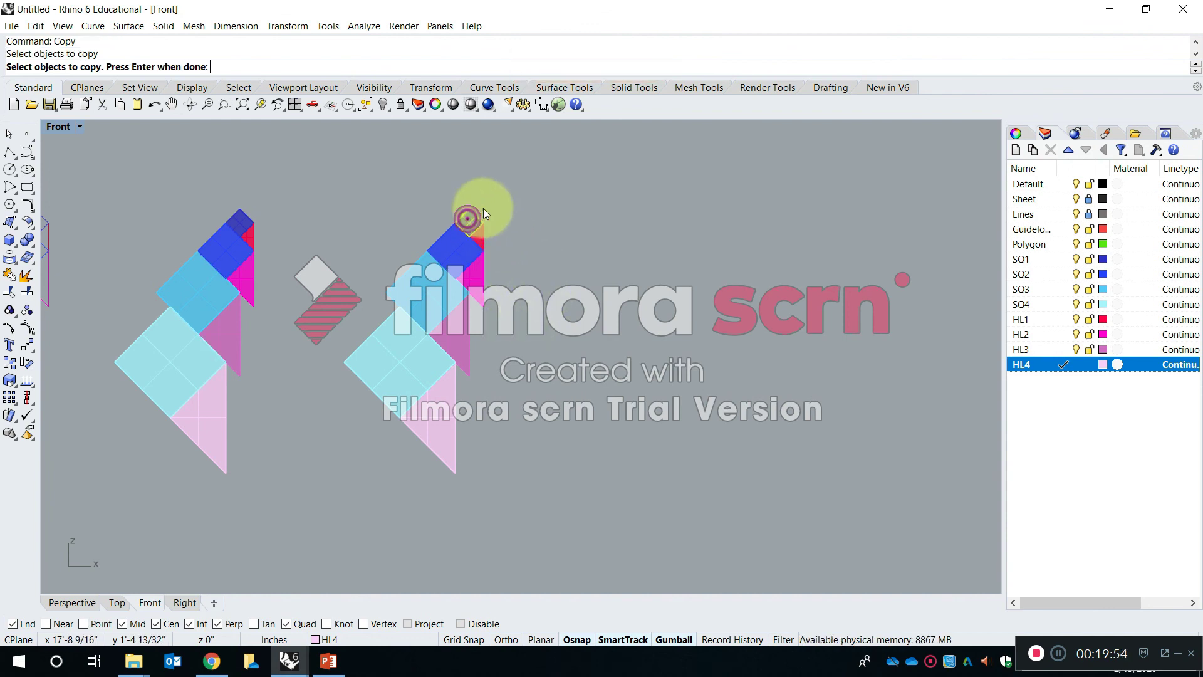
pyautogui.scroll(2, 486, 204)
pyautogui.scroll(-4, 486, 204)
pyautogui.moveTo(537, 419); pyautogui.dragTo(400, 197)
pyautogui.press('Return')
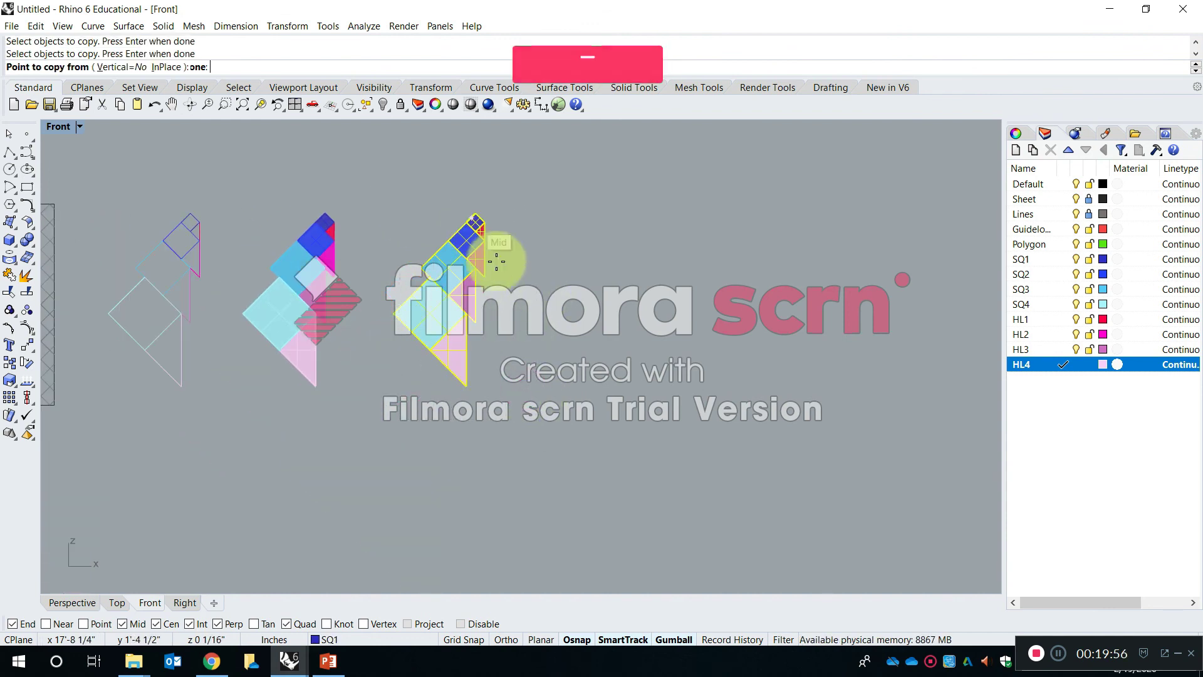
pyautogui.click(518, 284)
pyautogui.press('shift')
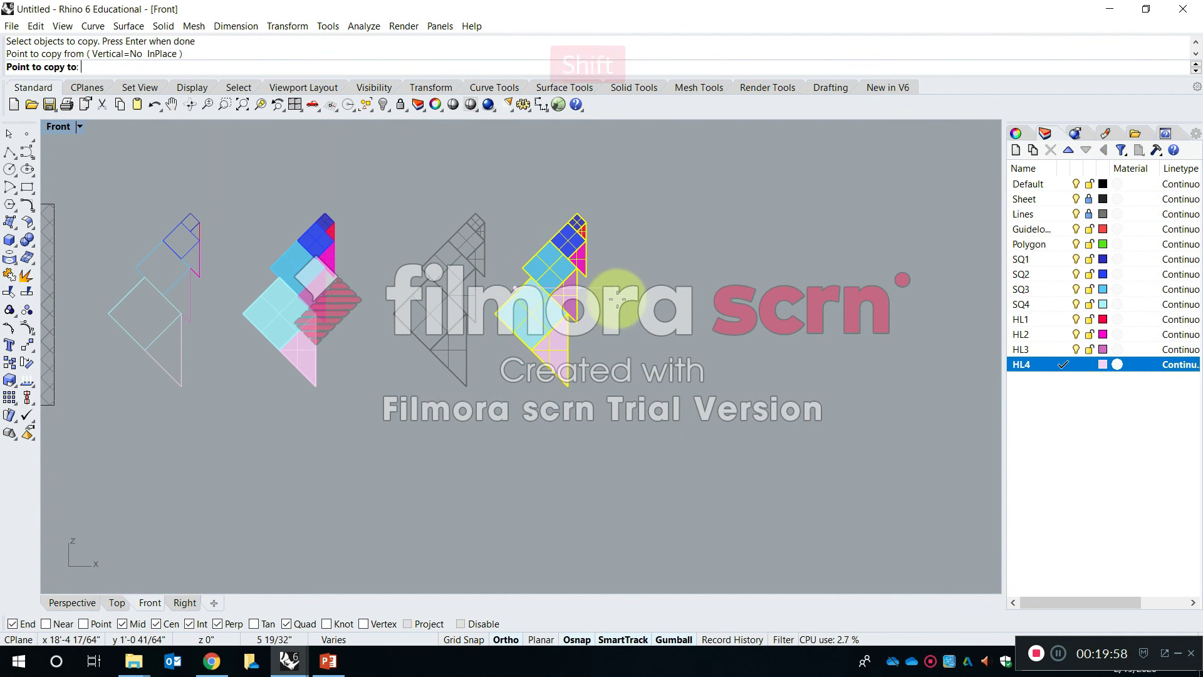
pyautogui.click(613, 293)
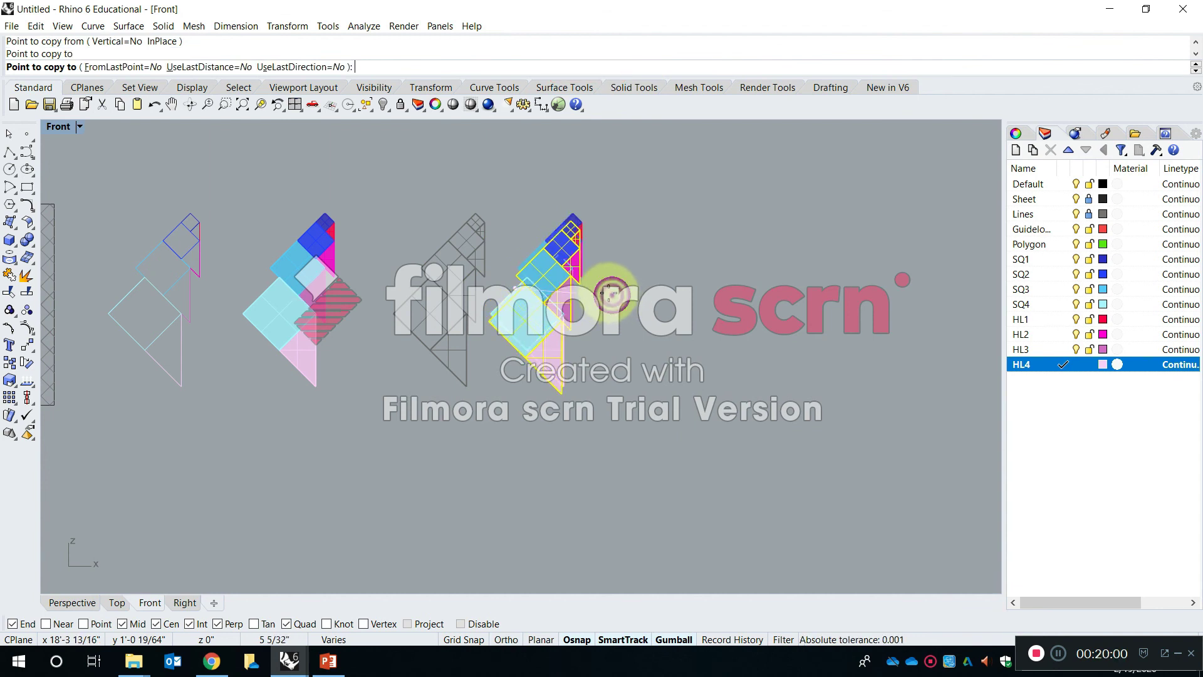
pyautogui.scroll(4, 611, 290)
pyautogui.press('Return')
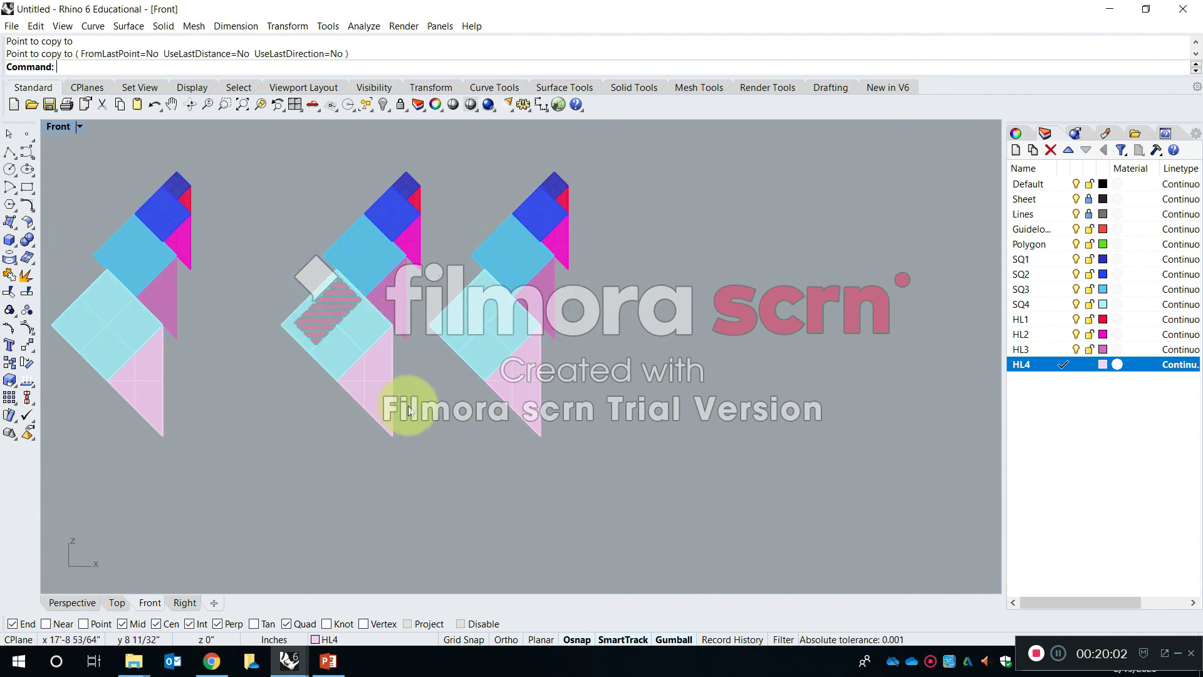
# - Copy the SQ2 solids of both thickened stacks together, about 9 inches to the right
pyautogui.scroll(2, 445, 341)
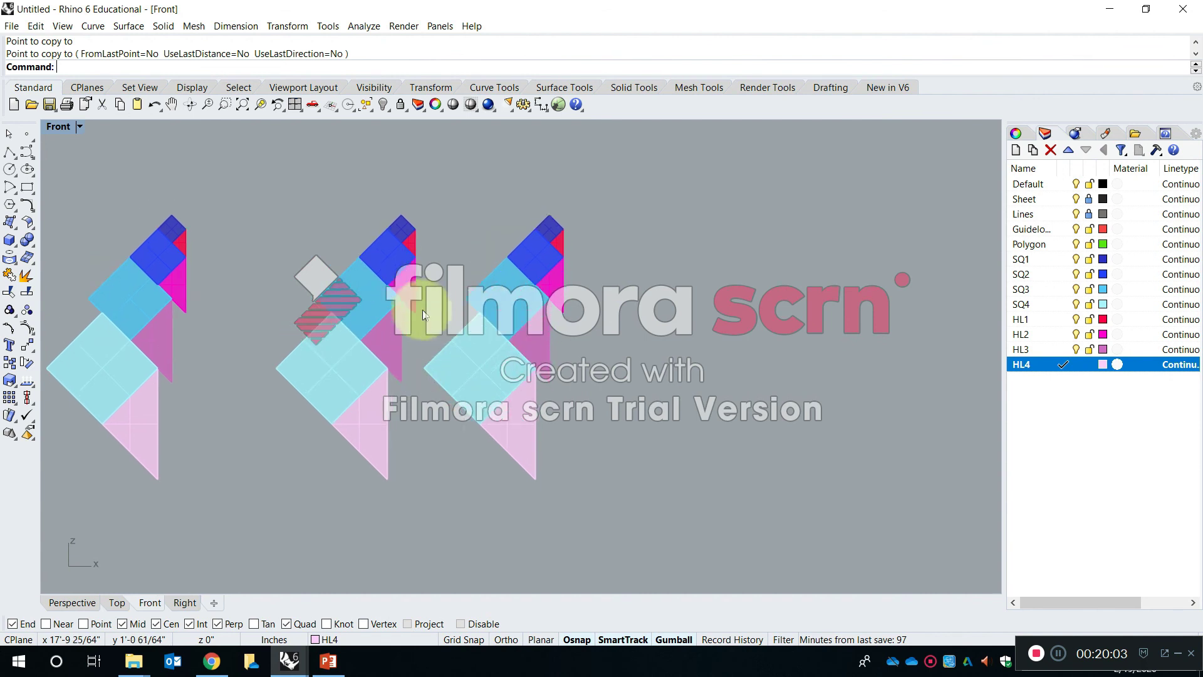
pyautogui.click(376, 257)
pyautogui.keyDown('shift'); pyautogui.click(542, 254); pyautogui.keyUp('shift')
pyautogui.moveTo(433, 228); pyautogui.dragTo(434, 229, button='right')
pyautogui.rightClick(439, 238)
pyautogui.click(441, 241)
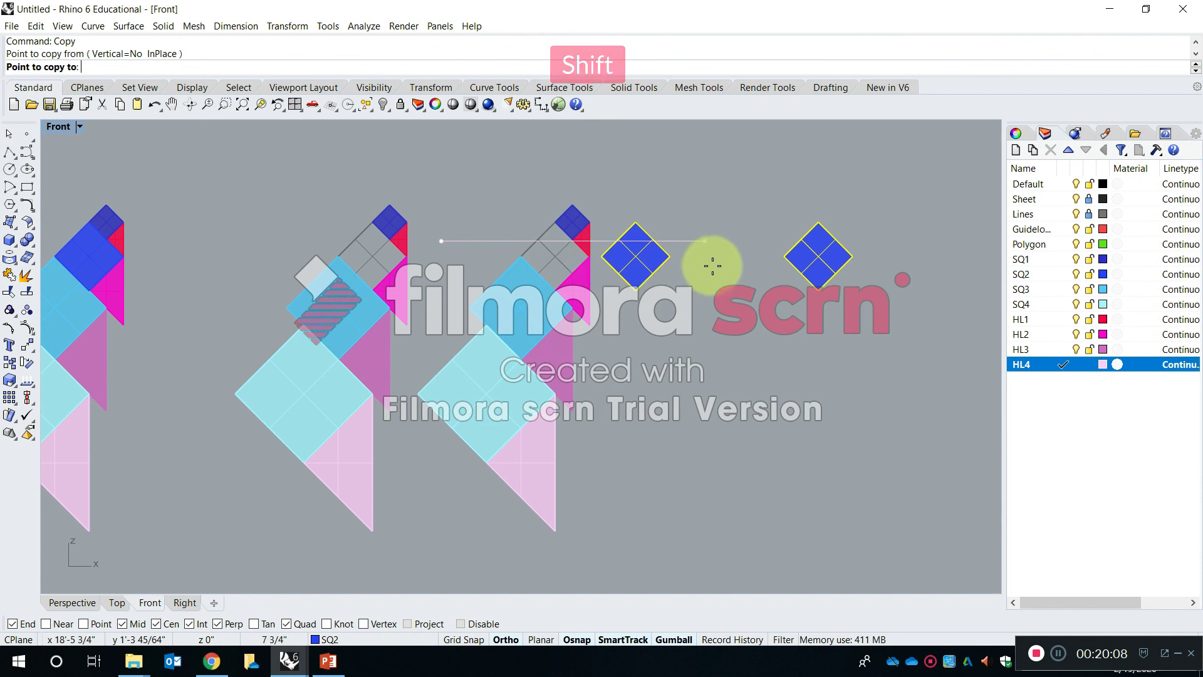
pyautogui.click(751, 270)
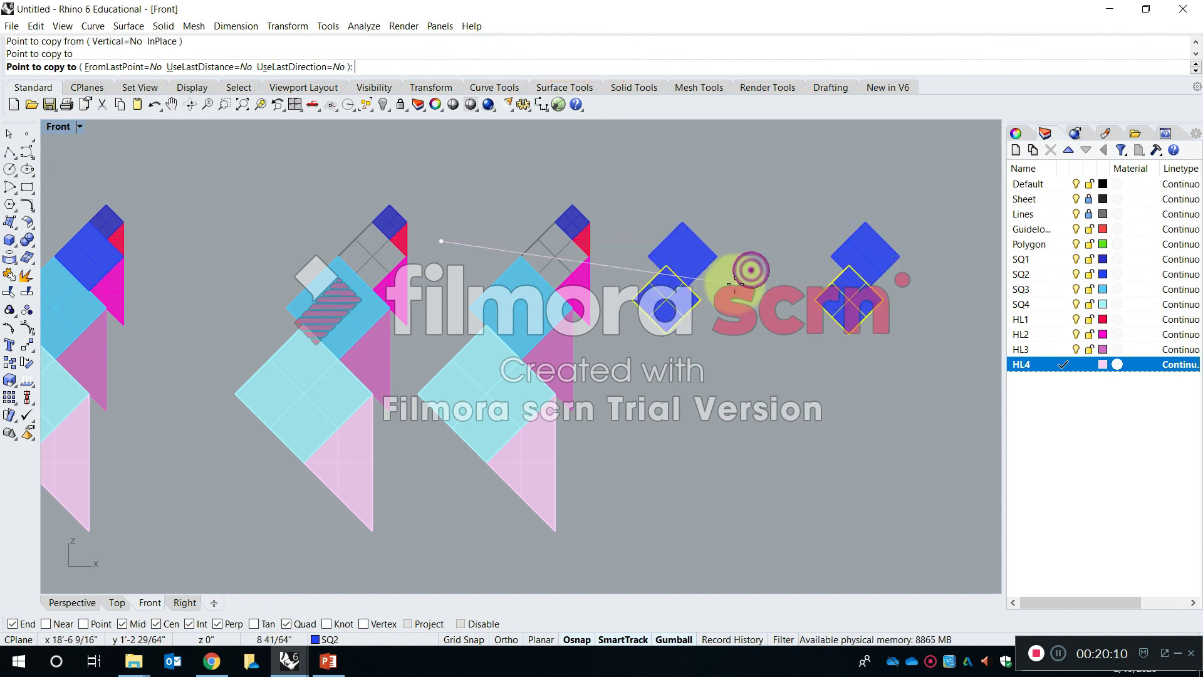
pyautogui.press('Return')
# - Copy the SQ1 and HL1 solids of both thickened stacks about 9 1/2 inches right, beside the SQ2 copies
pyautogui.scroll(3, 413, 191)
pyautogui.keyDown('shift'); pyautogui.click(402, 204); pyautogui.keyUp('shift')
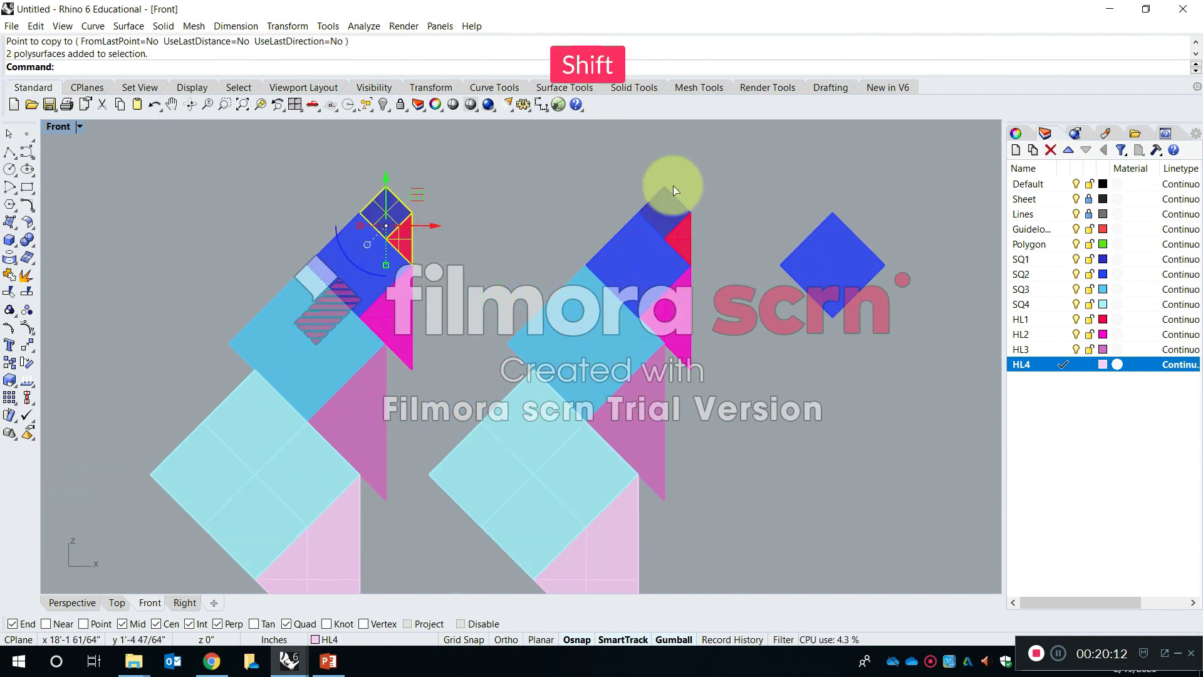
pyautogui.keyDown('shift'); pyautogui.moveTo(714, 222); pyautogui.dragTo(666, 202); pyautogui.keyUp('shift')
pyautogui.rightClick(557, 177)
pyautogui.scroll(-3, 553, 182)
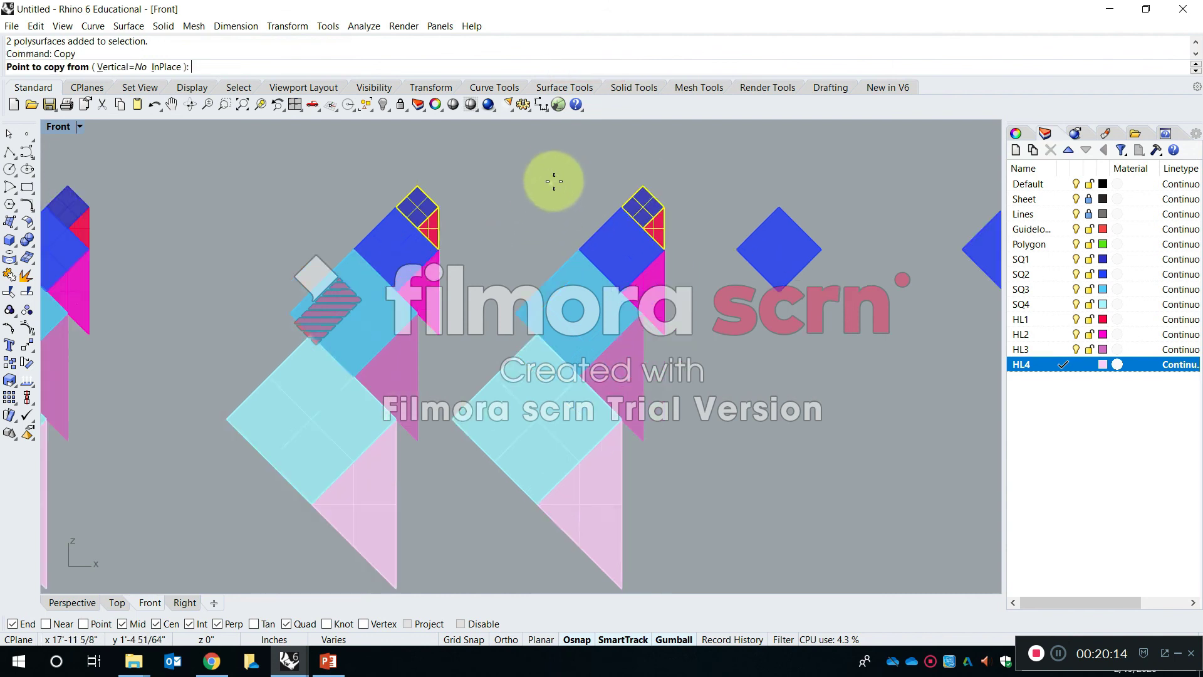
pyautogui.moveTo(554, 182); pyautogui.dragTo(434, 263, button='right')
pyautogui.click(439, 236)
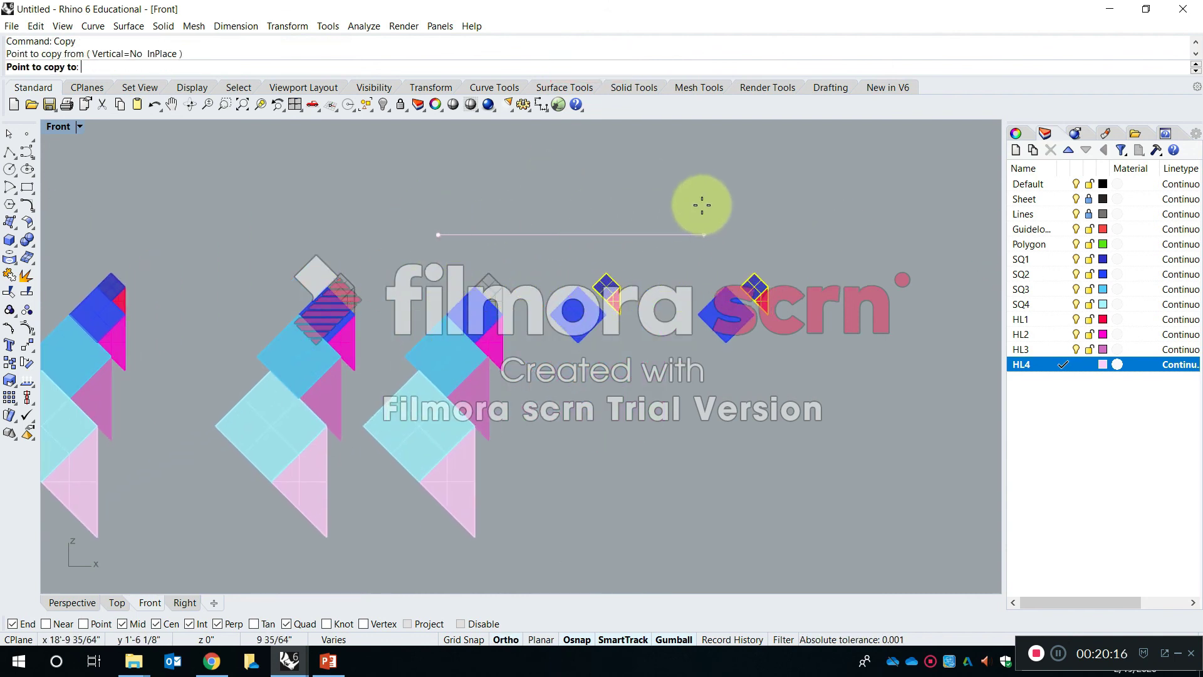
pyautogui.click(698, 205)
pyautogui.press('Escape')
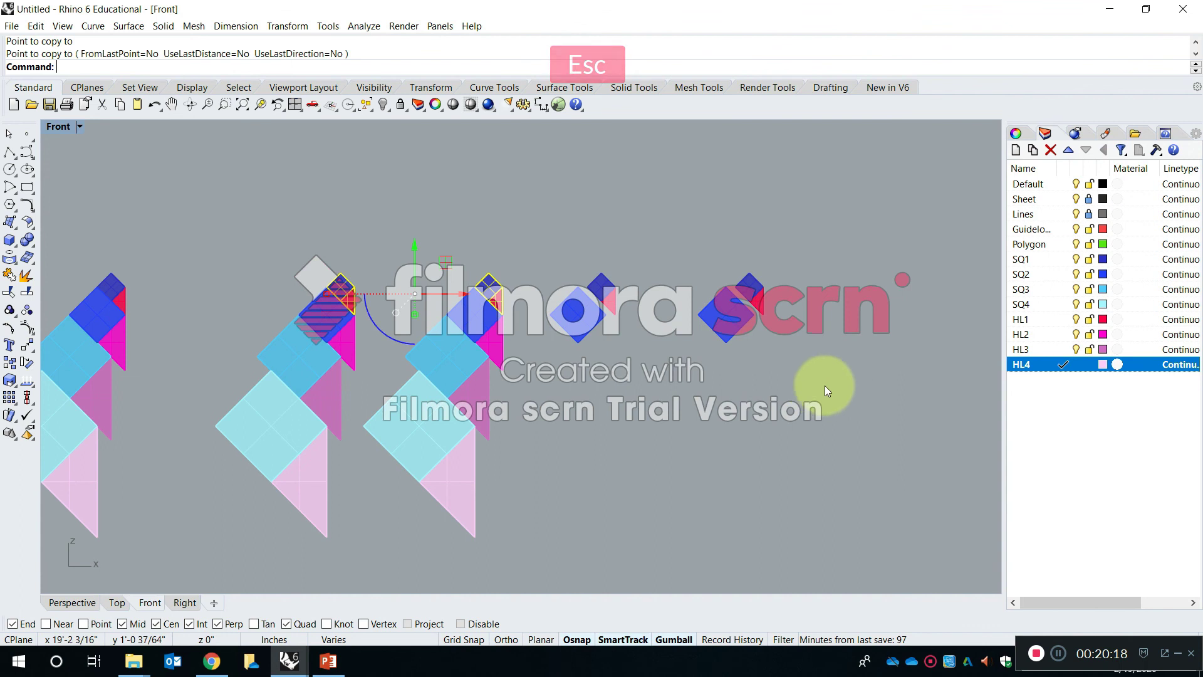
# - Delete the duplicate thickened stack together with the loose SQ1, SQ2 and HL1 copies to its right
pyautogui.moveTo(528, 233); pyautogui.dragTo(483, 230)
pyautogui.moveTo(824, 534); pyautogui.dragTo(517, 318)
pyautogui.moveTo(396, 223); pyautogui.dragTo(415, 235)
pyautogui.press('Delete')
# - Copy the thickened stack's four triangle solids, HL1 to HL4, horizontally about 1 foot to the right
pyautogui.scroll(3, 469, 271)
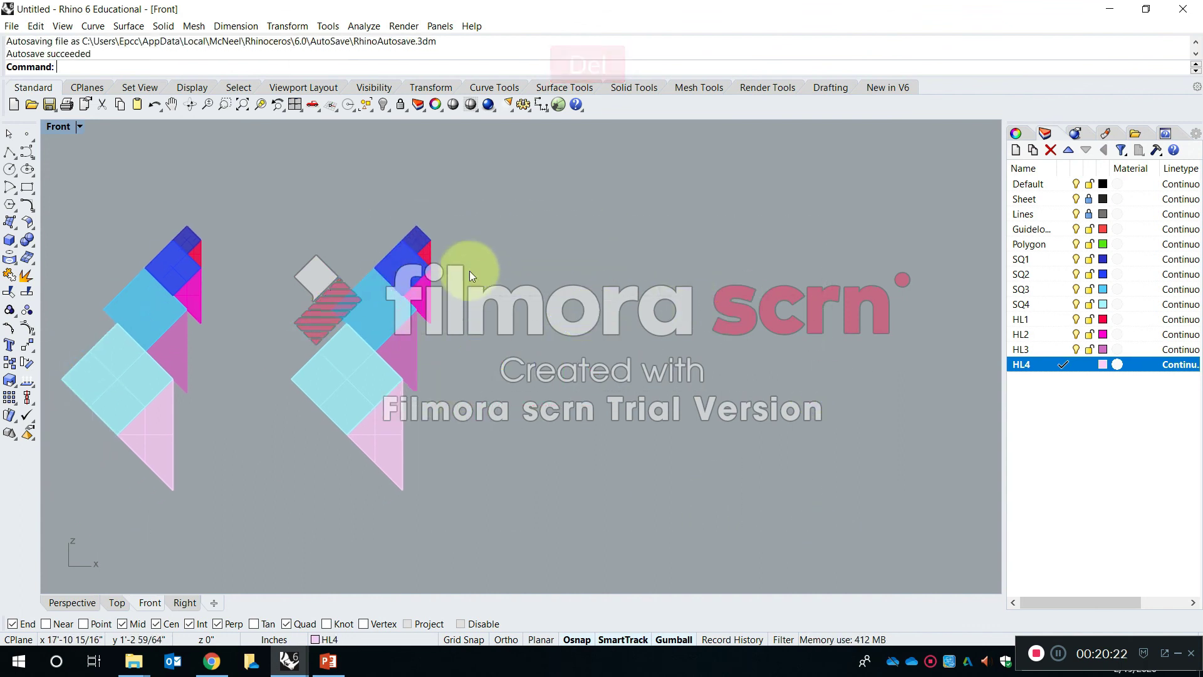
pyautogui.keyDown('shift'); pyautogui.click(426, 250); pyautogui.keyUp('shift')
pyautogui.keyDown('shift'); pyautogui.click(420, 321); pyautogui.keyUp('shift')
pyautogui.scroll(-6, 379, 413)
pyautogui.rightClick(449, 394)
pyautogui.click(449, 394)
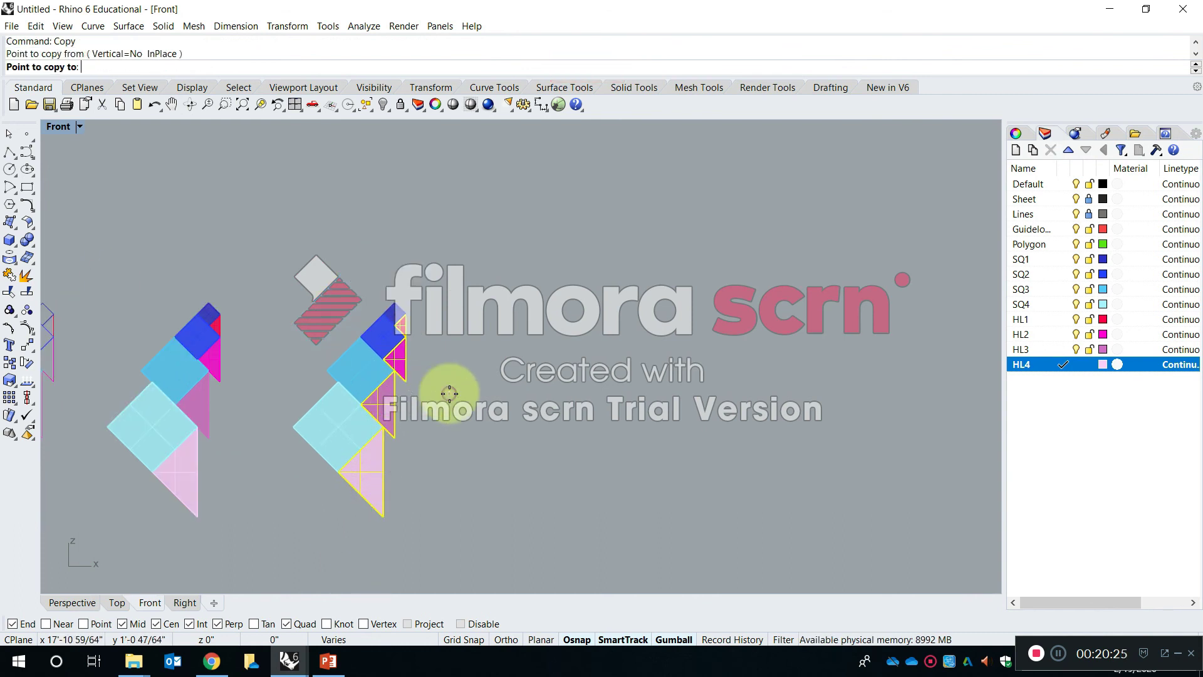
pyautogui.click(728, 400)
pyautogui.press('Escape')
pyautogui.scroll(3, 416, 330)
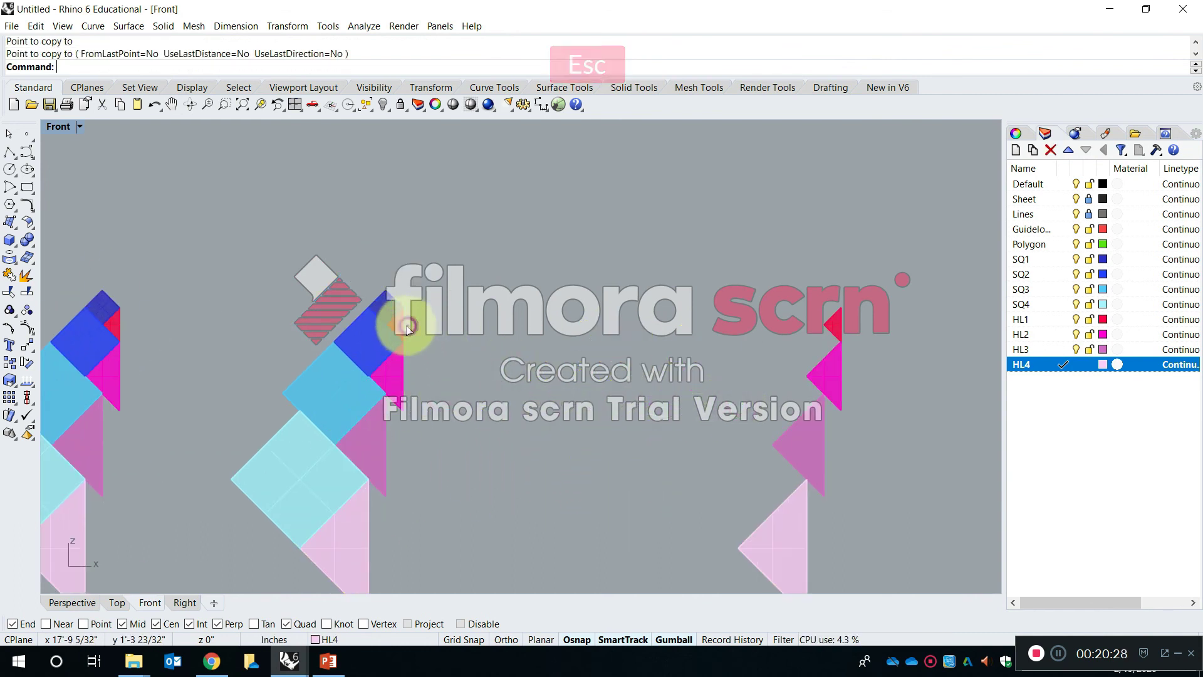
# - Delete the original HL1 to HL4 triangle solids from the thickened stack, leaving its four squares
pyautogui.click(408, 327)
pyautogui.press('Delete')
pyautogui.click(371, 446)
pyautogui.click(360, 507)
pyautogui.press('Delete')
# - Copy the SQ1 solid five times in a horizontal row to its right, spaced about 1 1/4 inches apart
pyautogui.write('Co')
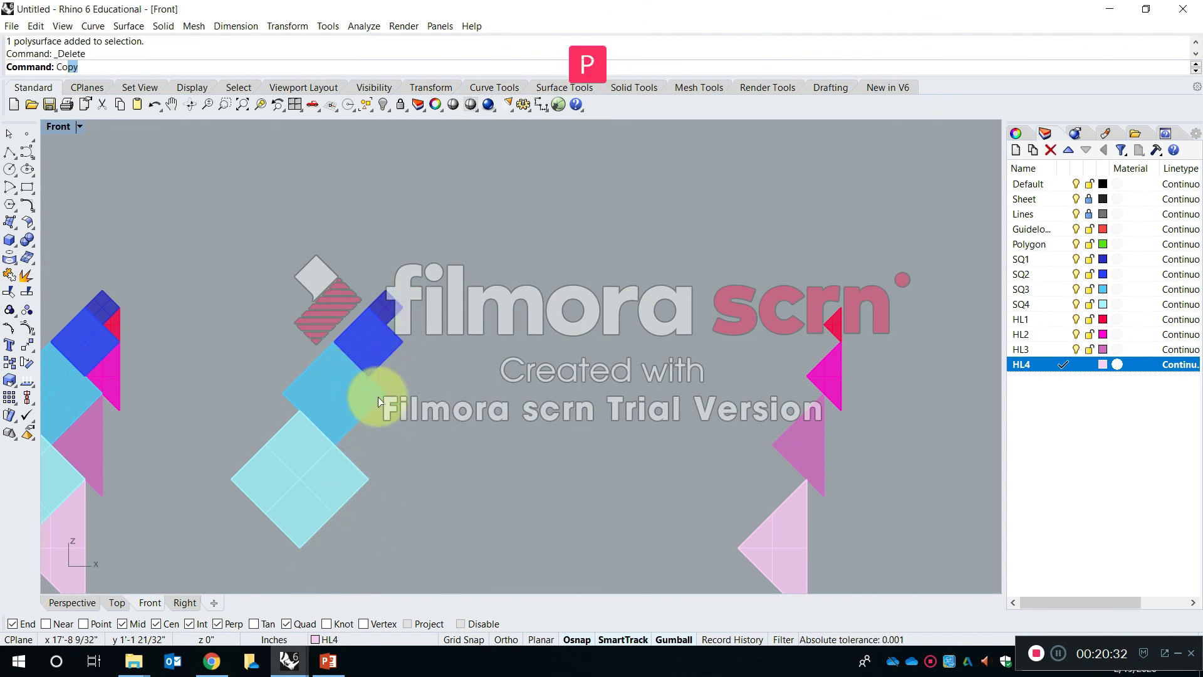
pyautogui.write('py')
pyautogui.press('space')
pyautogui.scroll(4, 371, 302)
pyautogui.click(400, 310)
pyautogui.press('space')
pyautogui.click(456, 272)
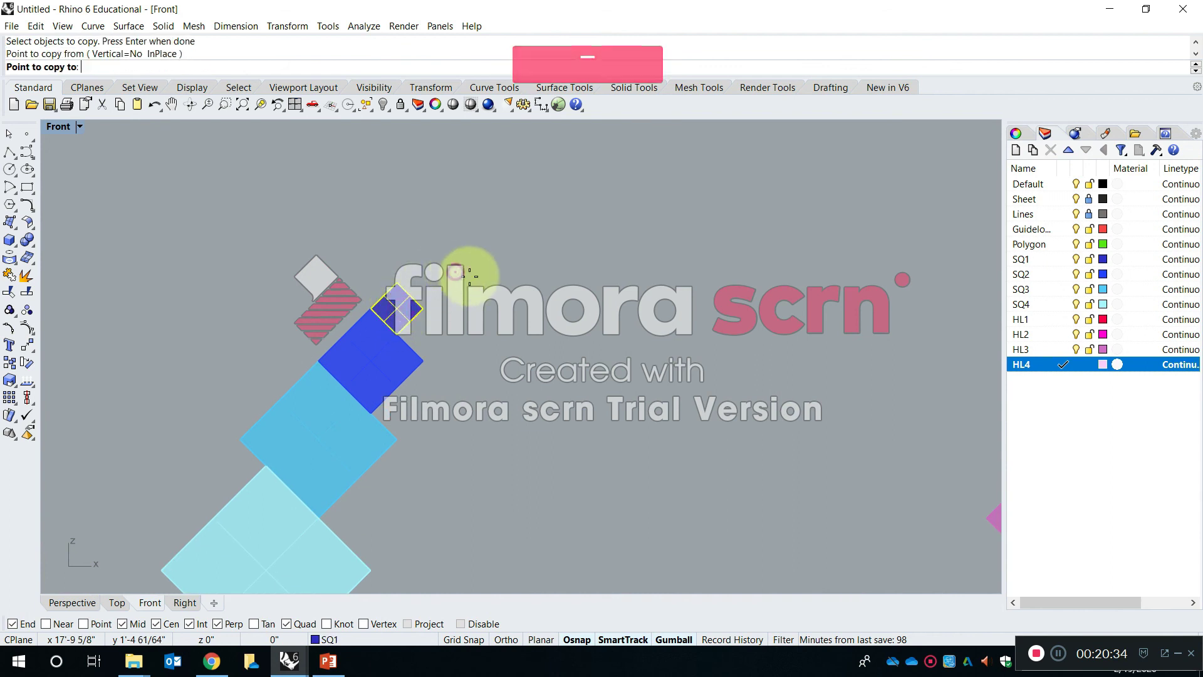
pyautogui.press('shift')
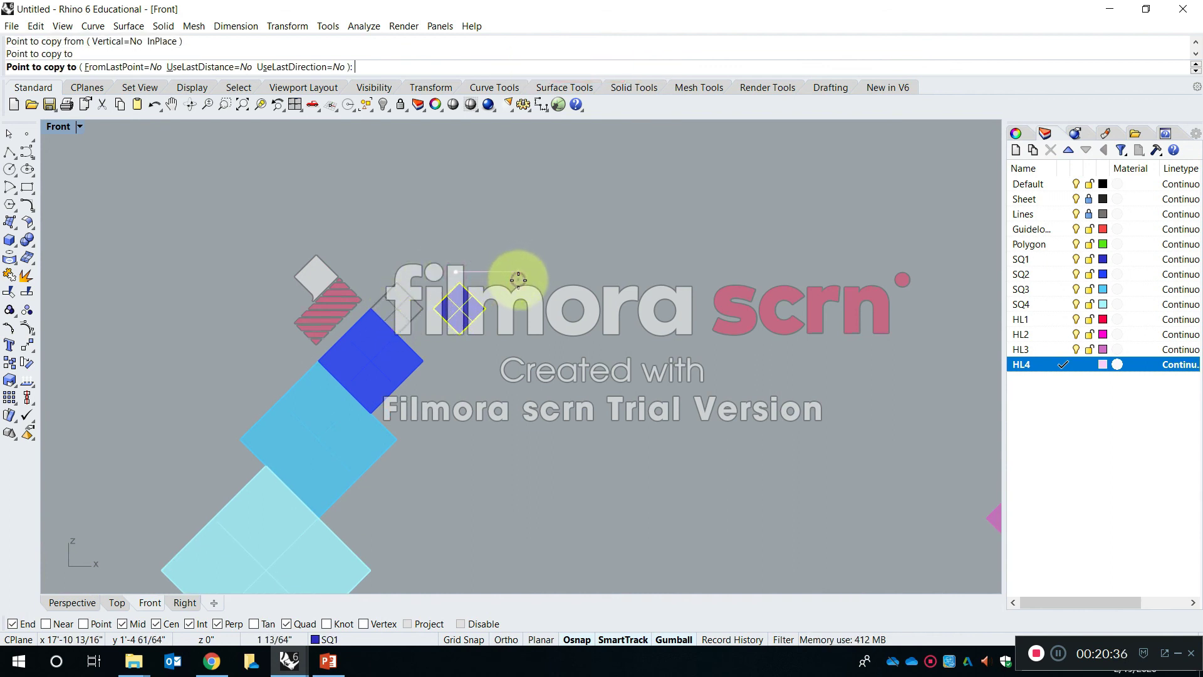
pyautogui.click(584, 274)
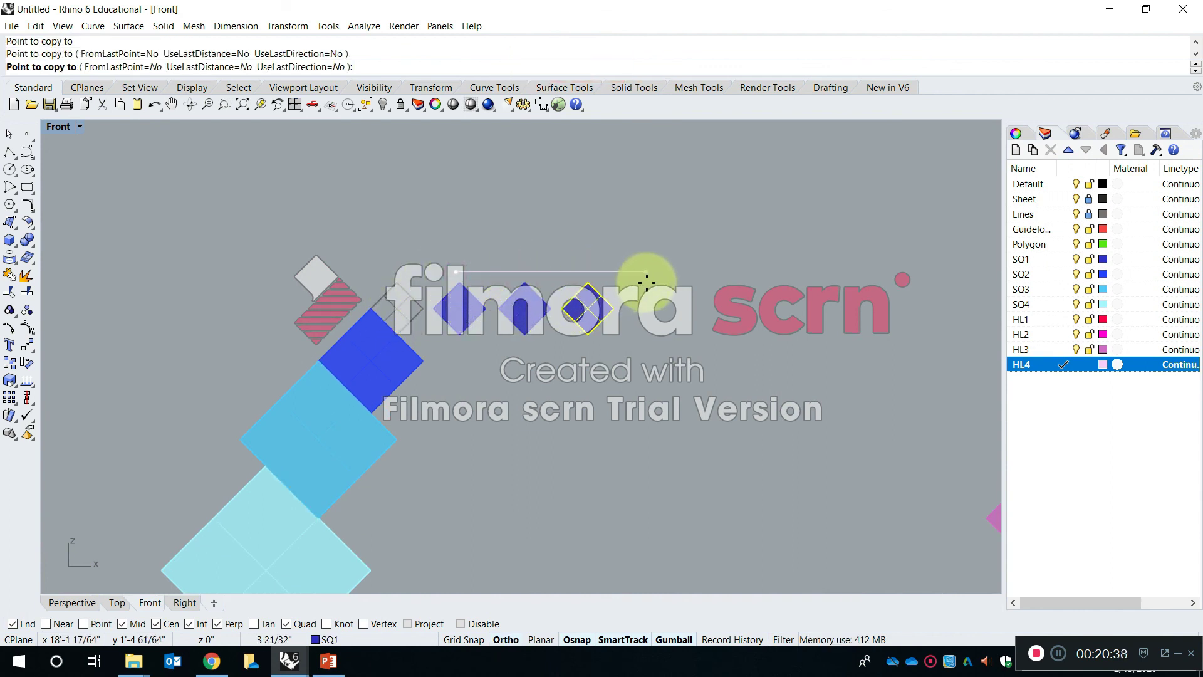
pyautogui.click(636, 277)
pyautogui.click(707, 280)
pyautogui.click(765, 302)
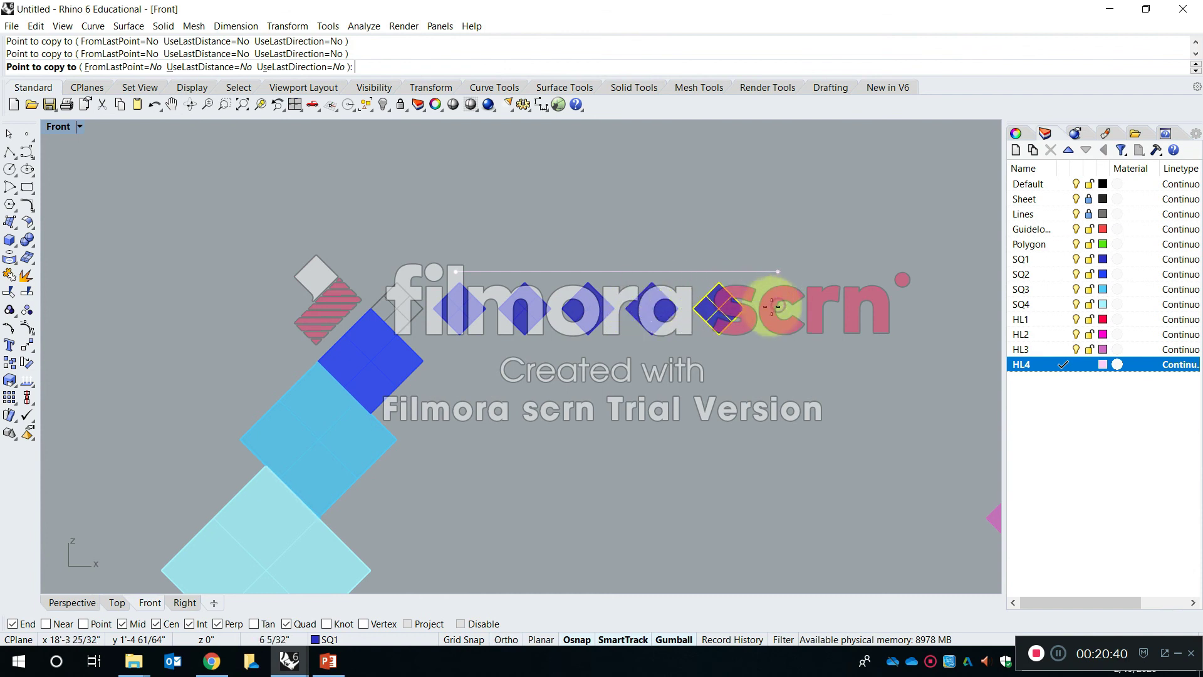
pyautogui.rightClick(396, 443)
pyautogui.click(389, 375)
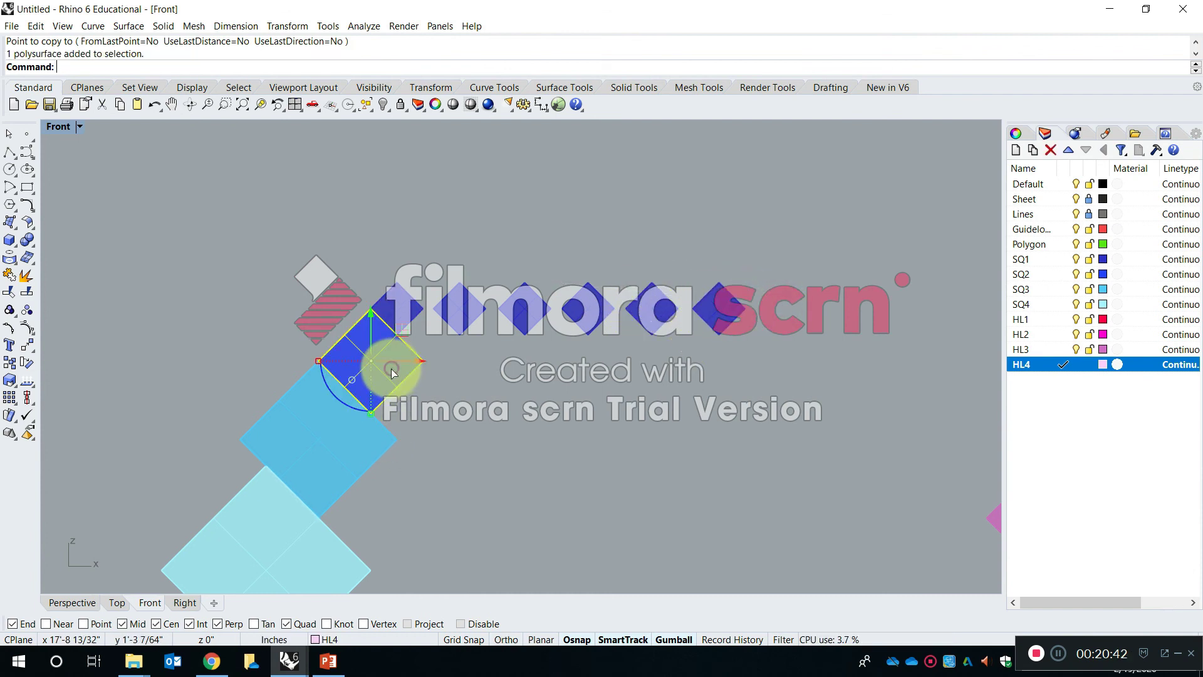
pyautogui.rightClick(434, 429)
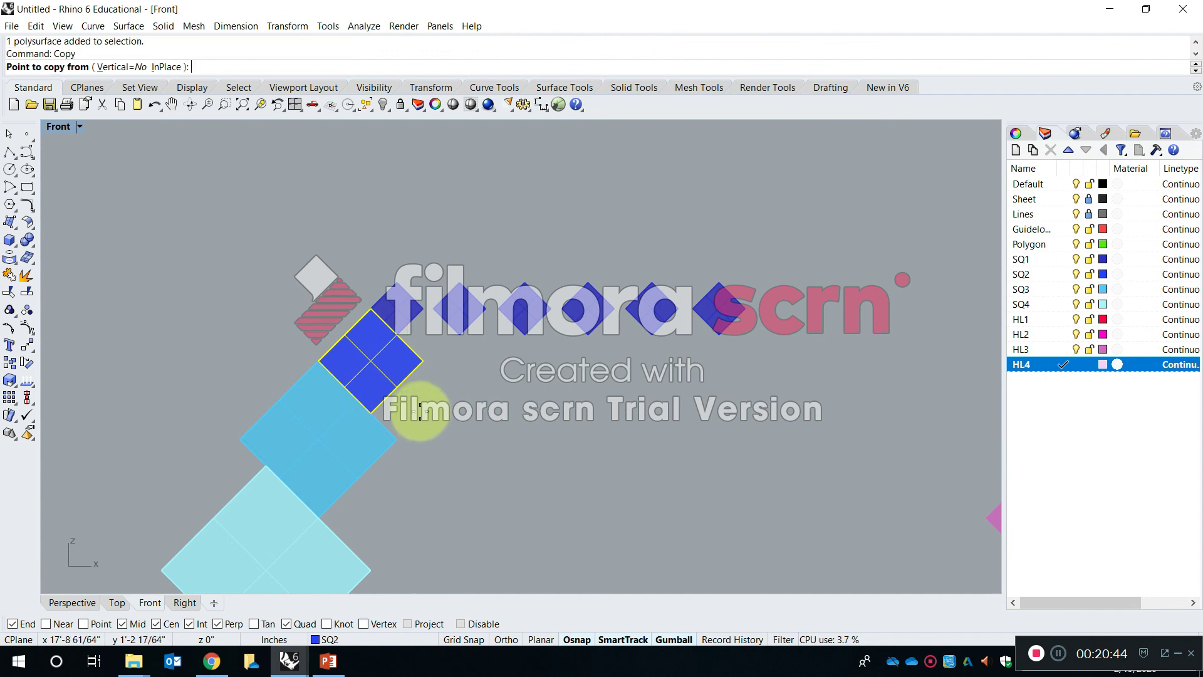
pyautogui.click(431, 427)
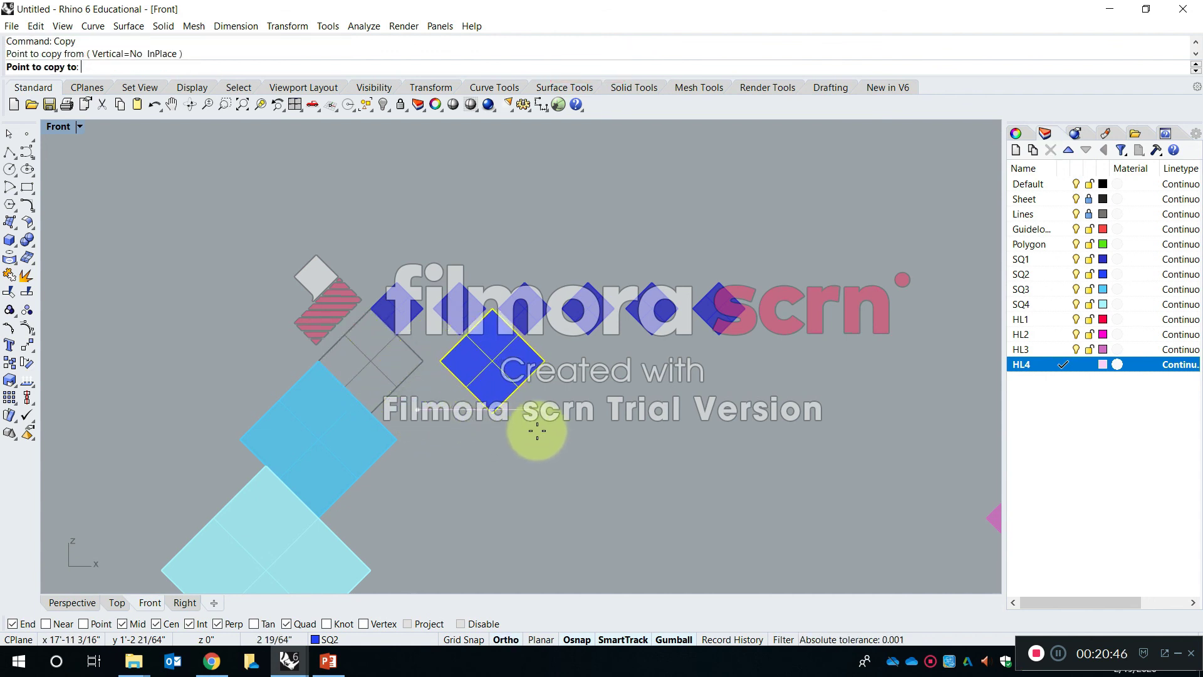
pyautogui.press('Escape')
pyautogui.press('Escape')
# - Array the SQ2 square into a horizontal row of four with an X spacing of about 2.38 inches
pyautogui.moveTo(513, 444); pyautogui.dragTo(564, 371, button='right')
pyautogui.write('Array')
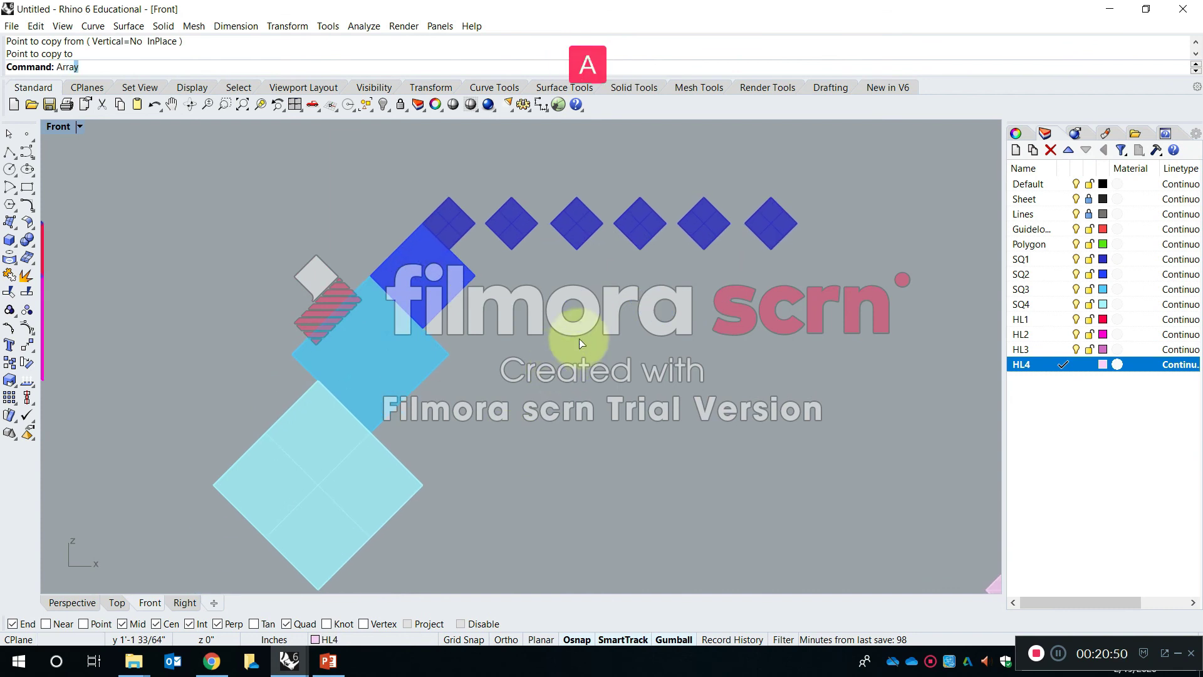
pyautogui.click(104, 81)
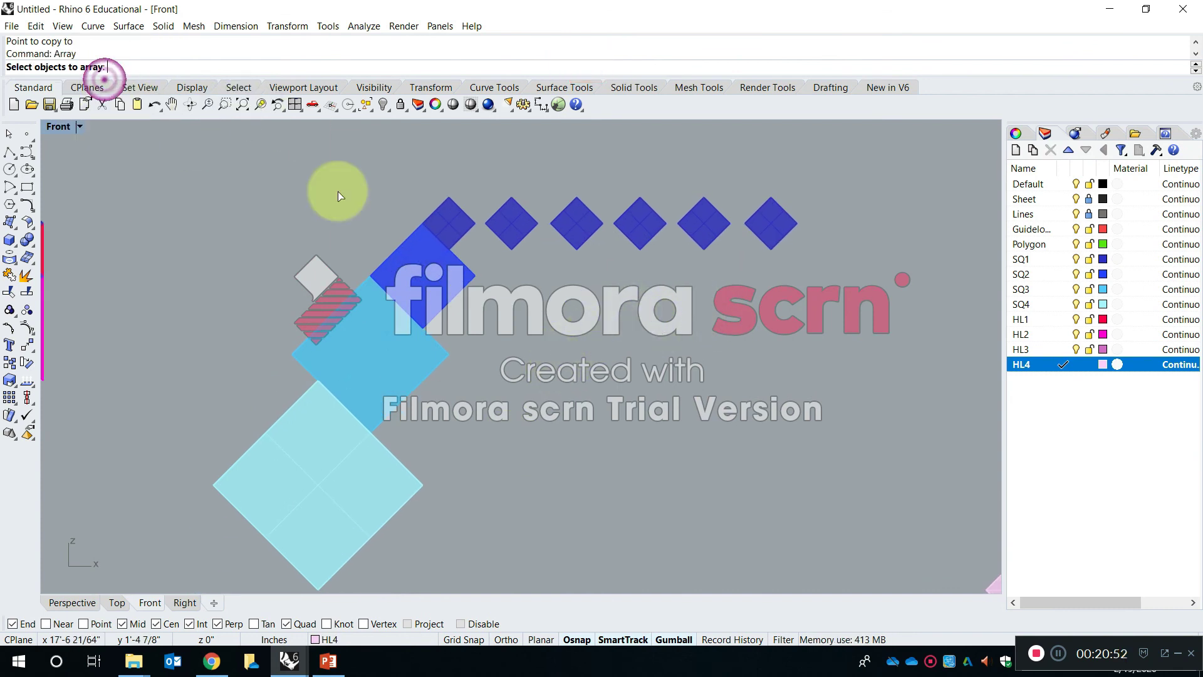
pyautogui.click(420, 287)
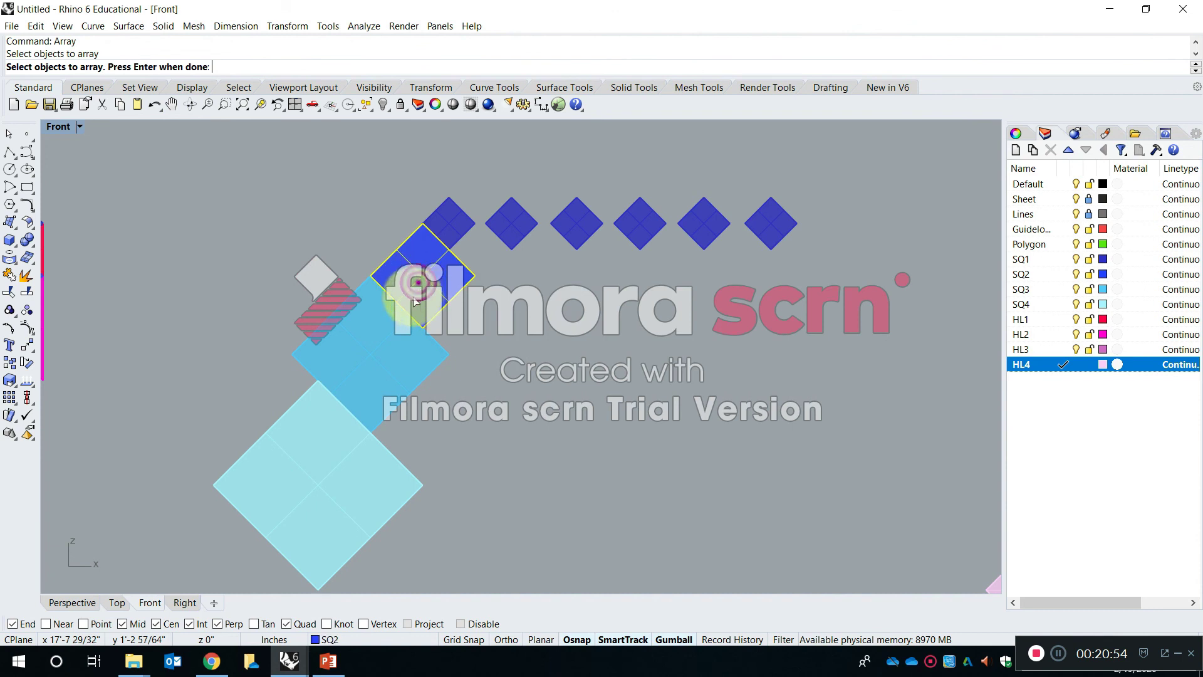
pyautogui.press('Return')
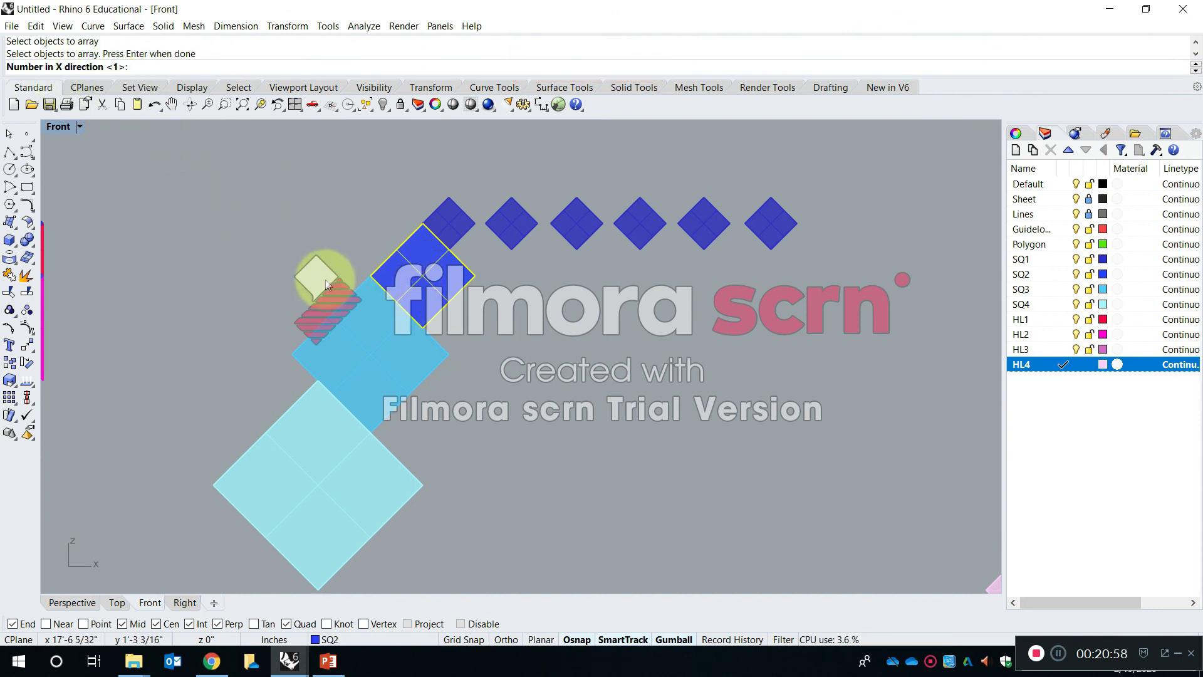
pyautogui.write('4')
pyautogui.press('Return')
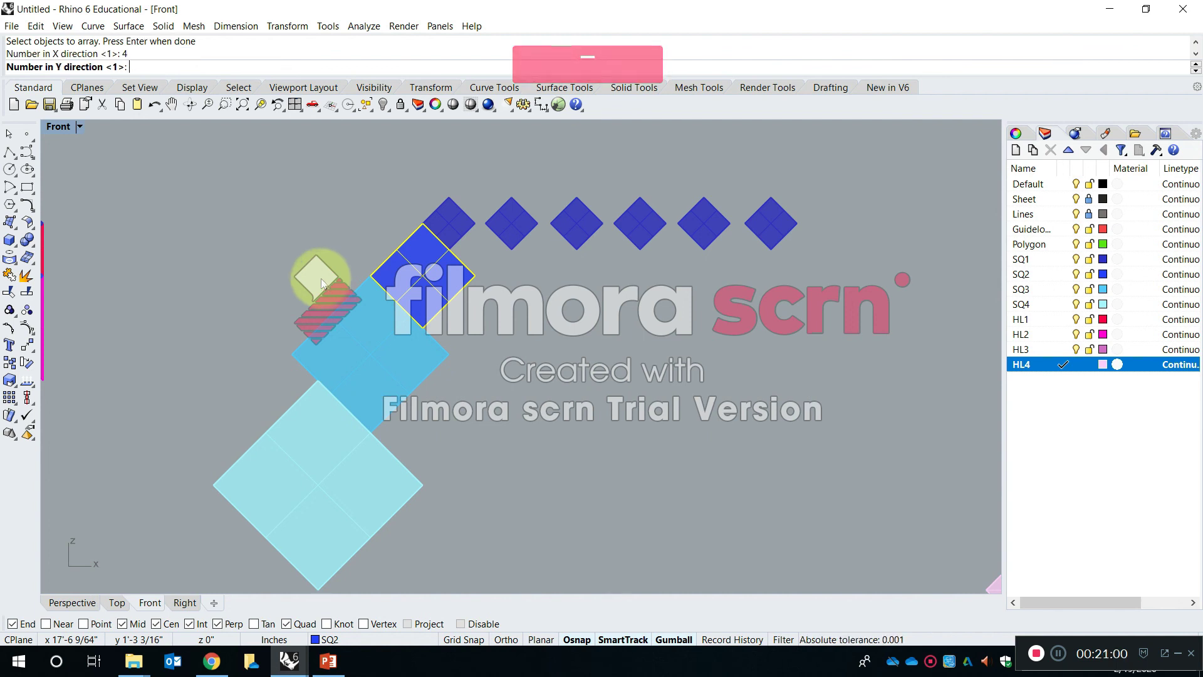
pyautogui.press('space')
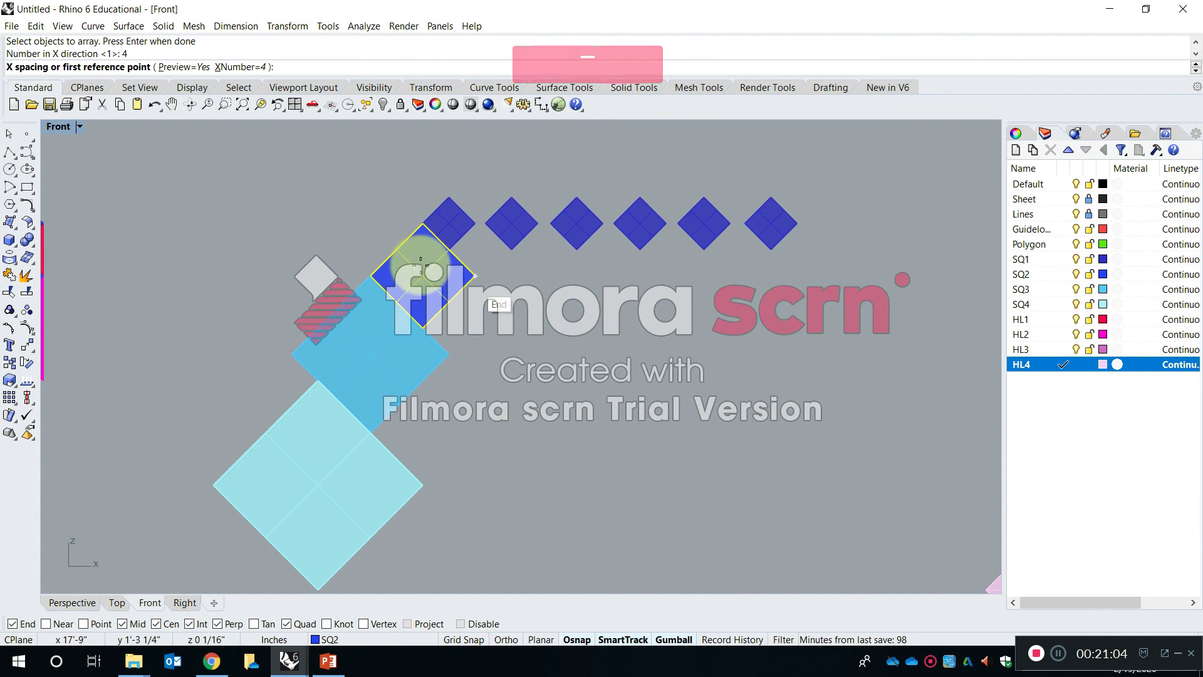
pyautogui.click(371, 275)
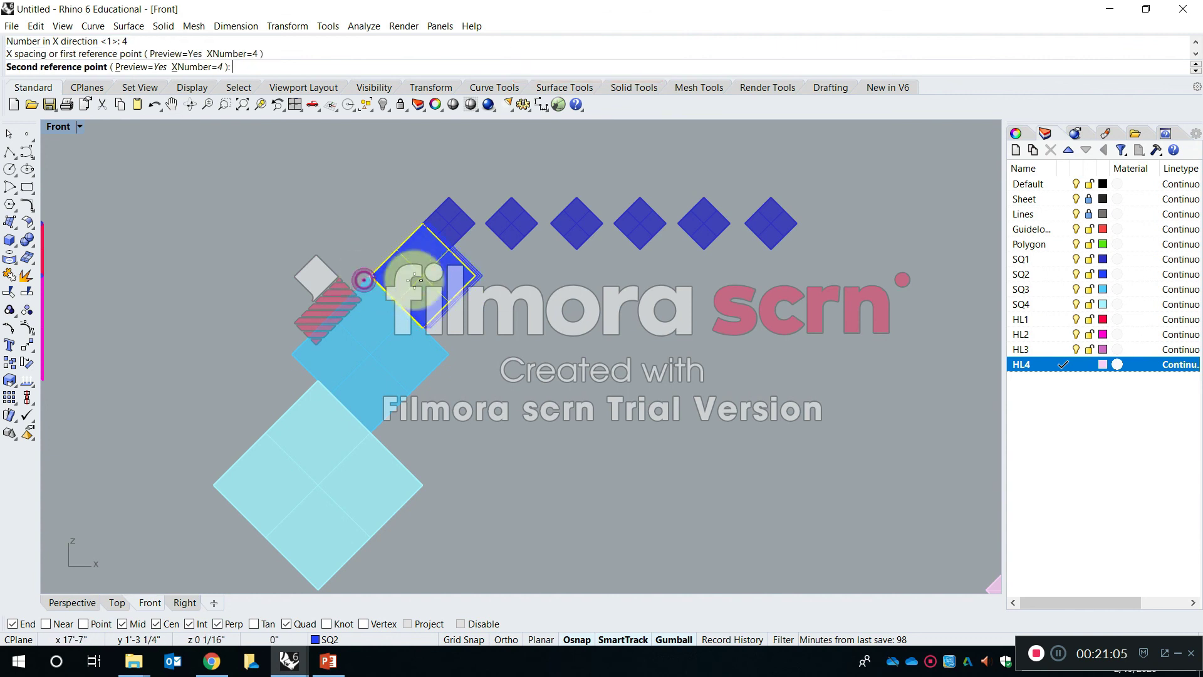
pyautogui.click(494, 314)
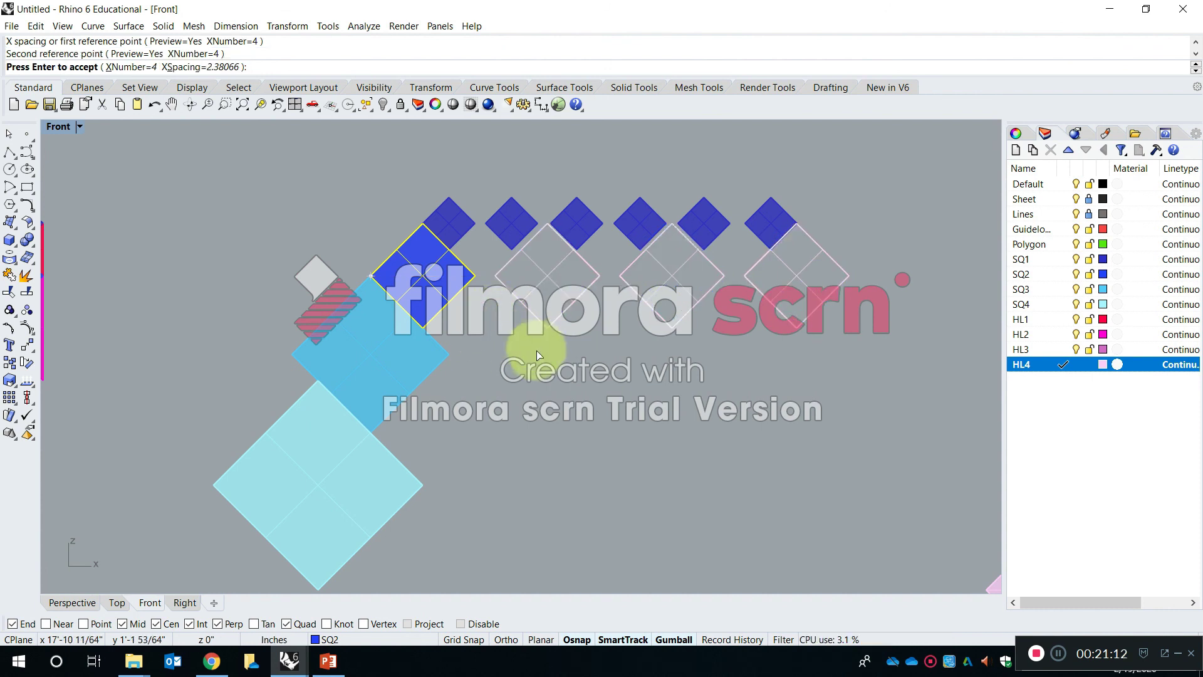
pyautogui.press('Return')
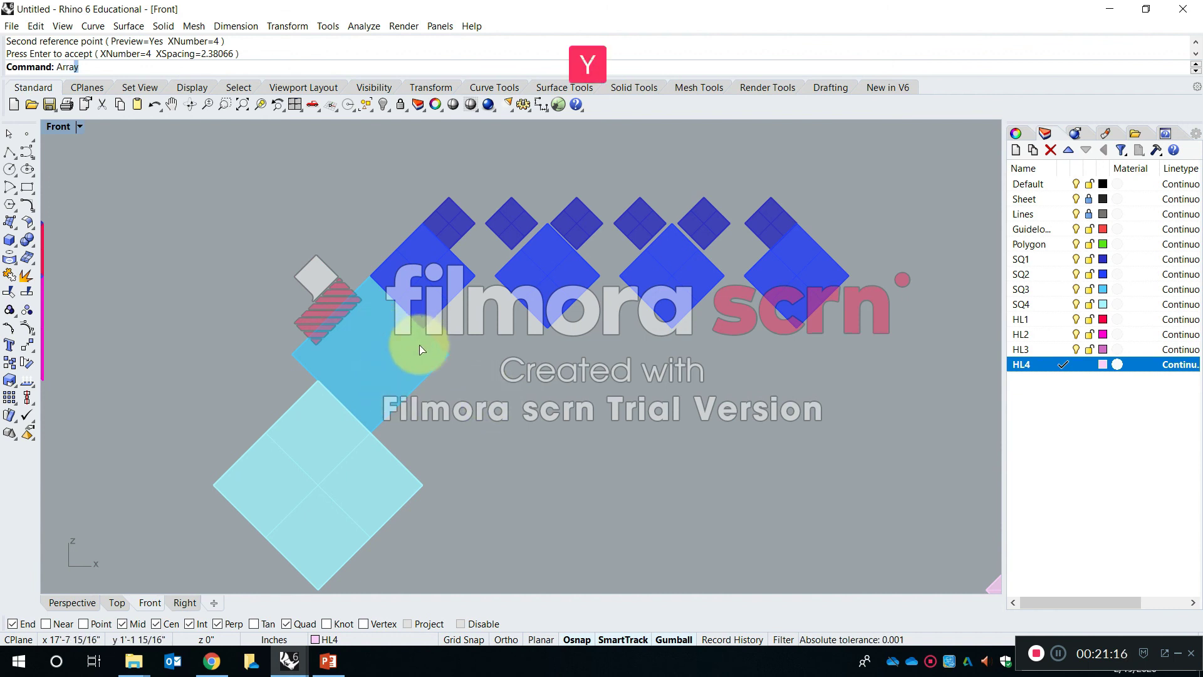
pyautogui.write('Array')
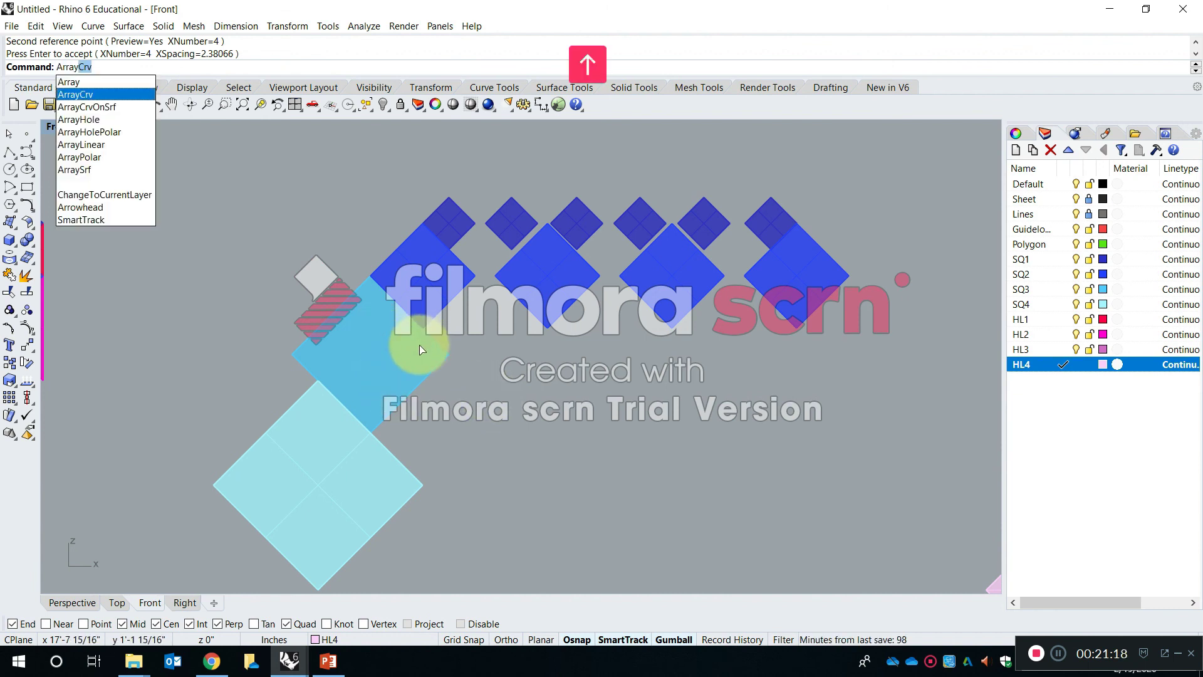
pyautogui.press('Return')
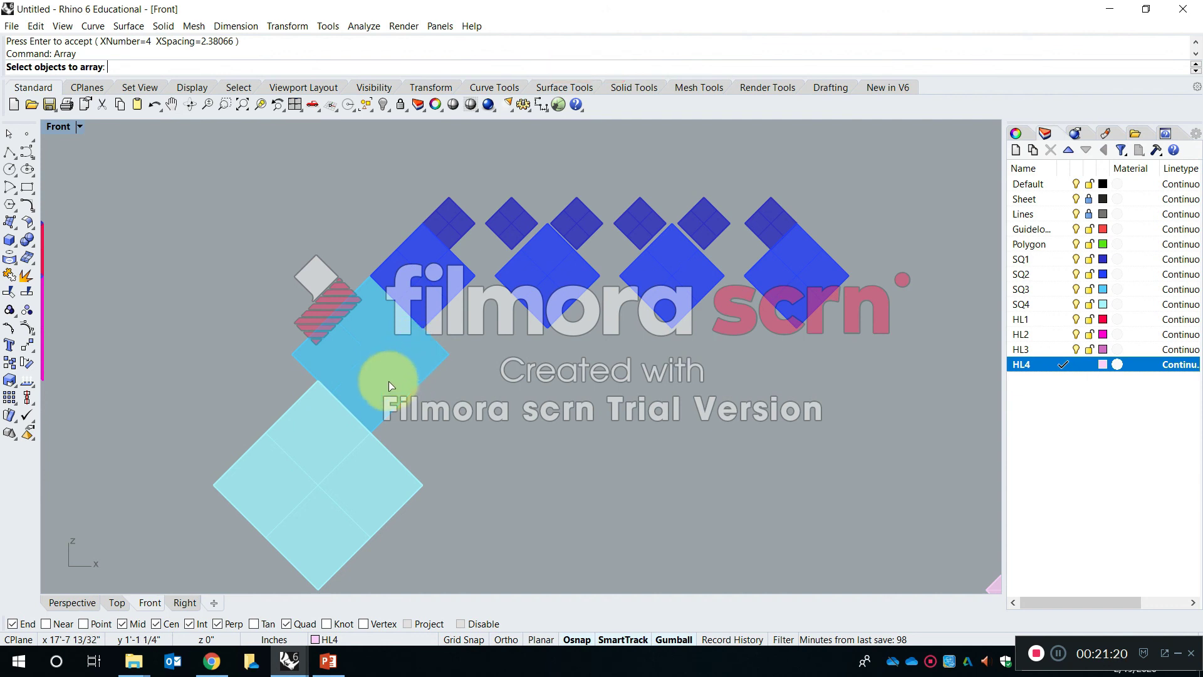
pyautogui.click(398, 362)
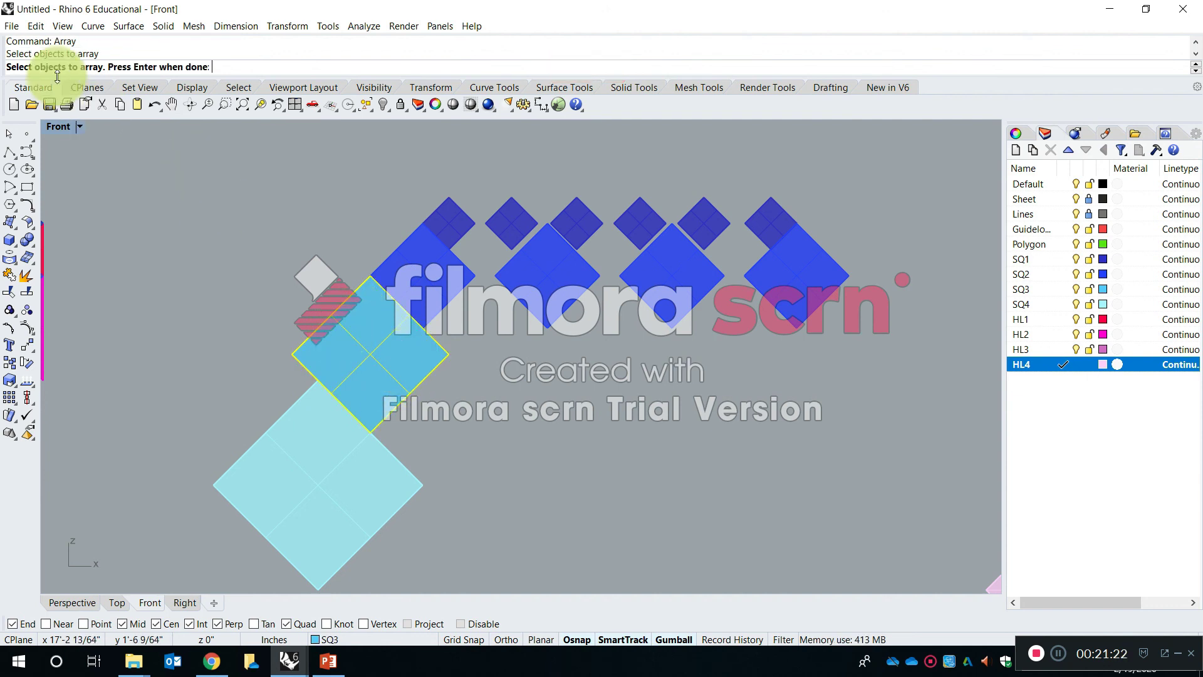
pyautogui.press('Return')
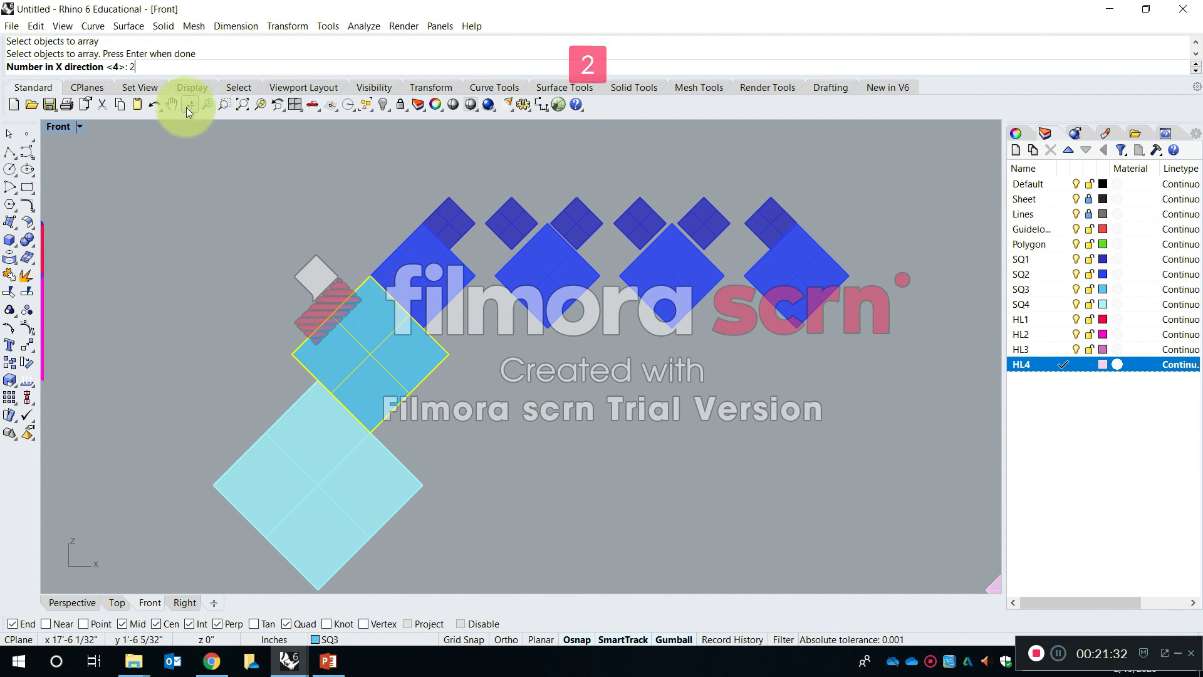
pyautogui.press('Return')
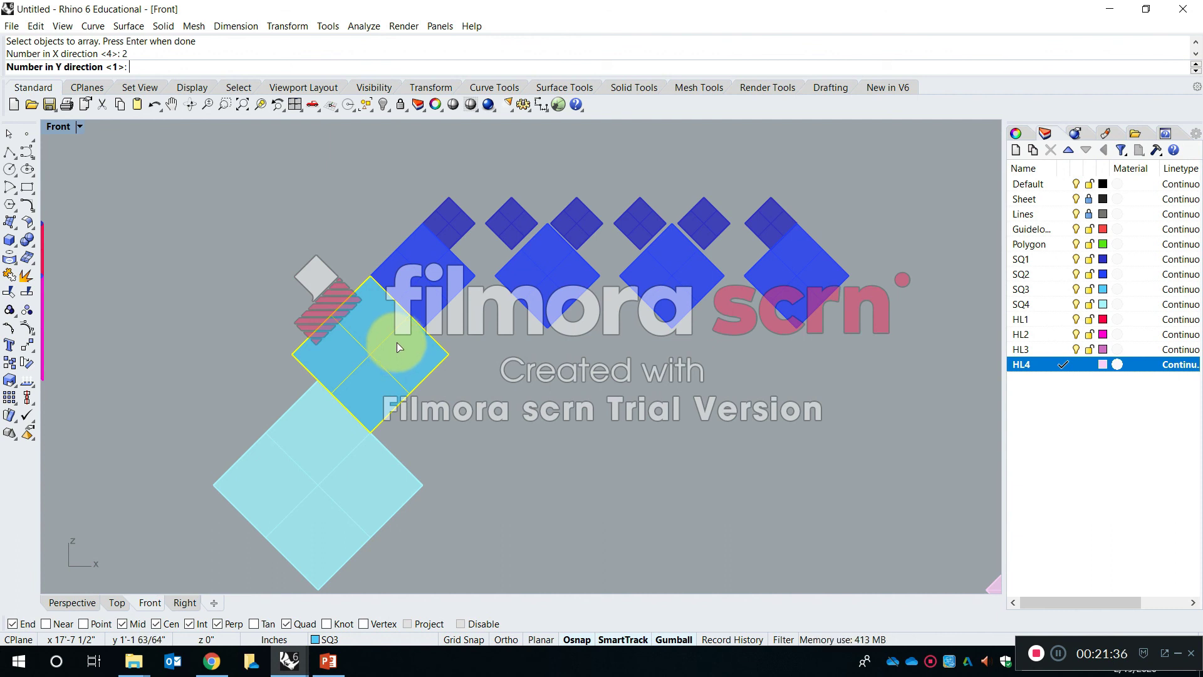
pyautogui.press('Return')
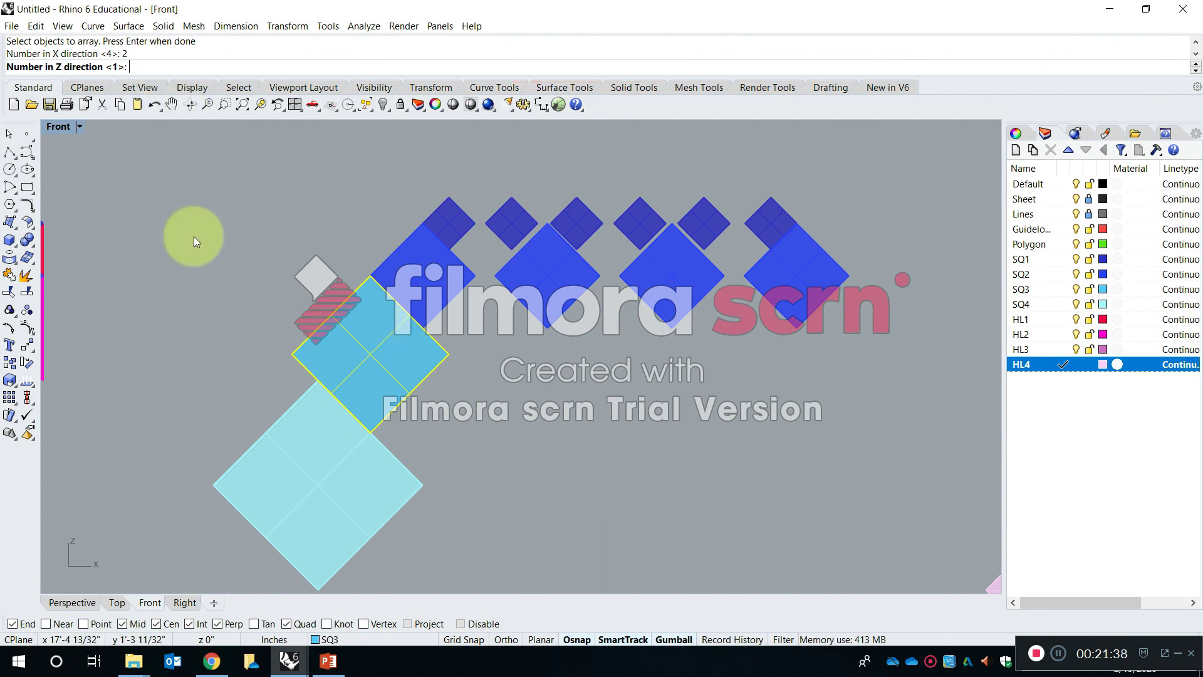
pyautogui.click(292, 354)
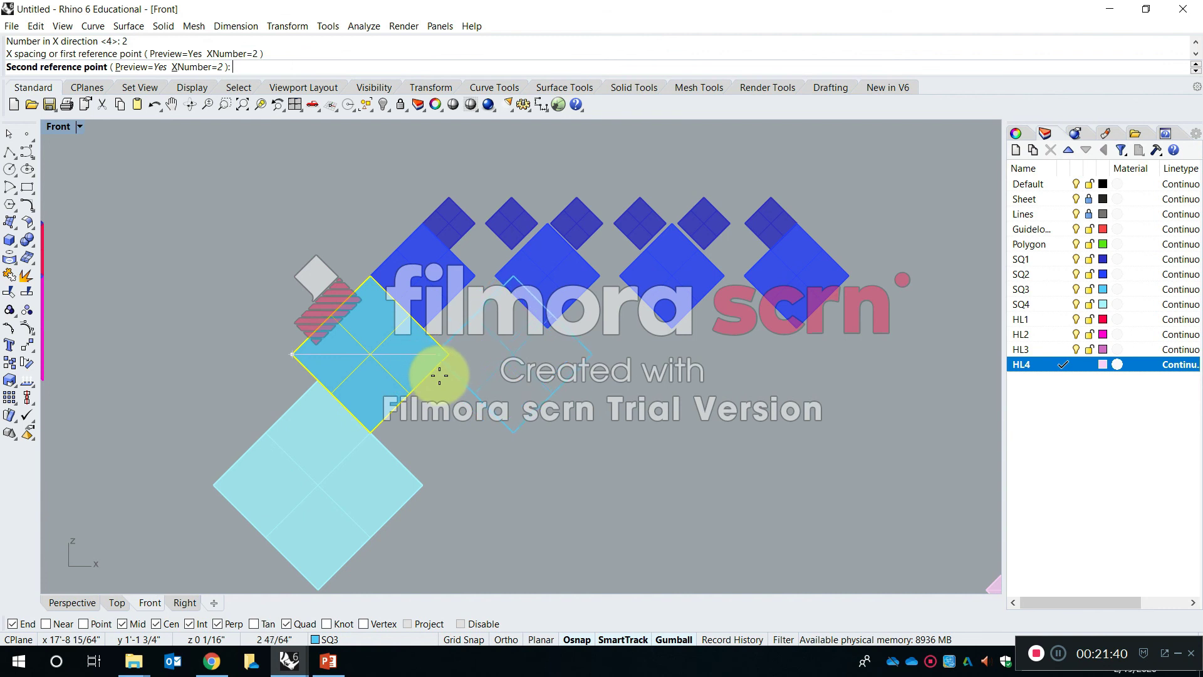
pyautogui.click(530, 407)
pyautogui.press('Escape')
# - Array the SQ3 square into a horizontal row of four spaced about 4.57 inches apart, and delete the two farthest copies
pyautogui.press('space')
pyautogui.click(319, 360)
pyautogui.press('space')
pyautogui.press('Return')
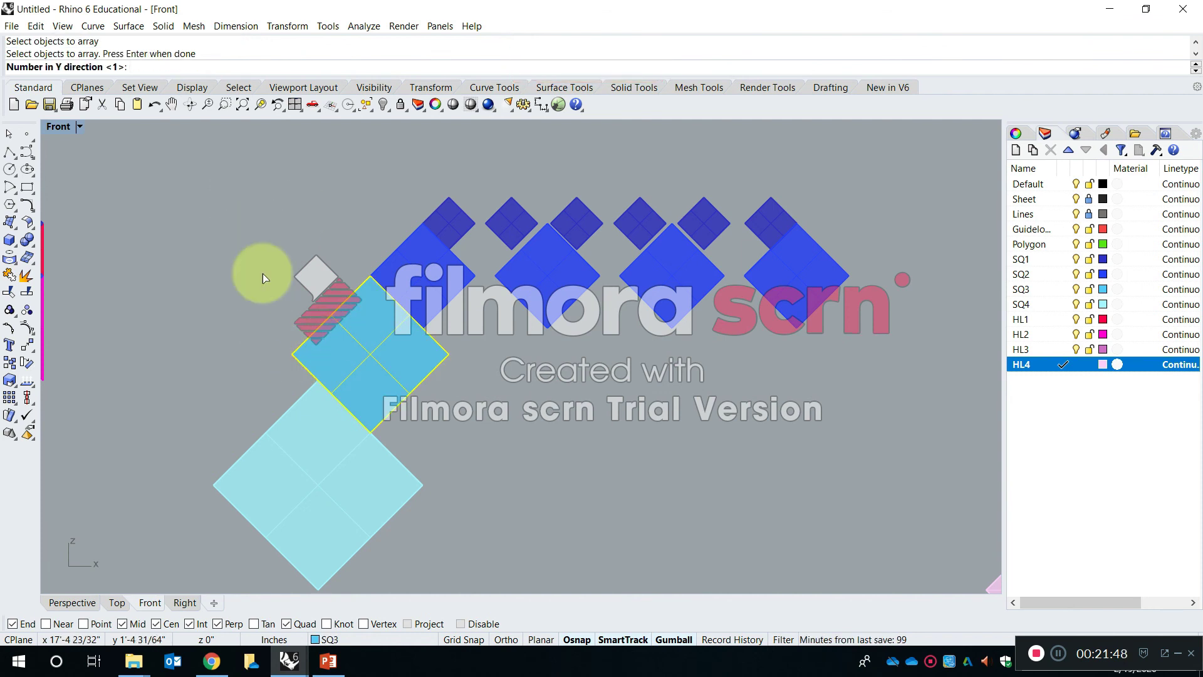
pyautogui.press('Return')
pyautogui.press('Return')
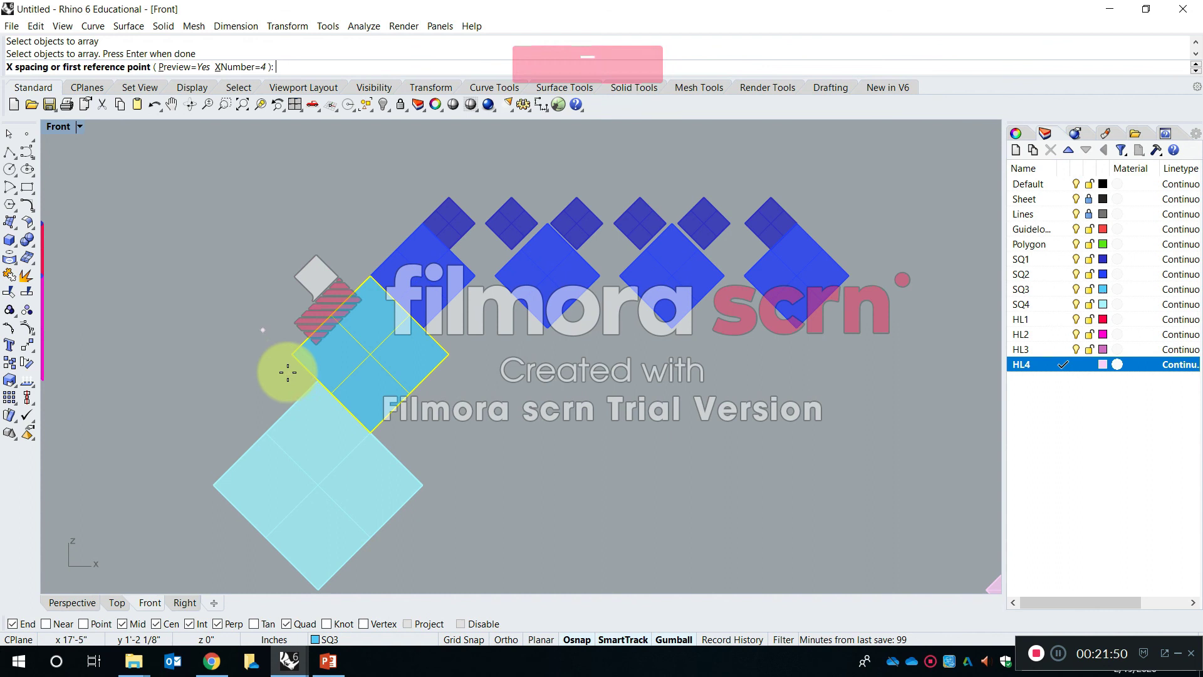
pyautogui.click(297, 351)
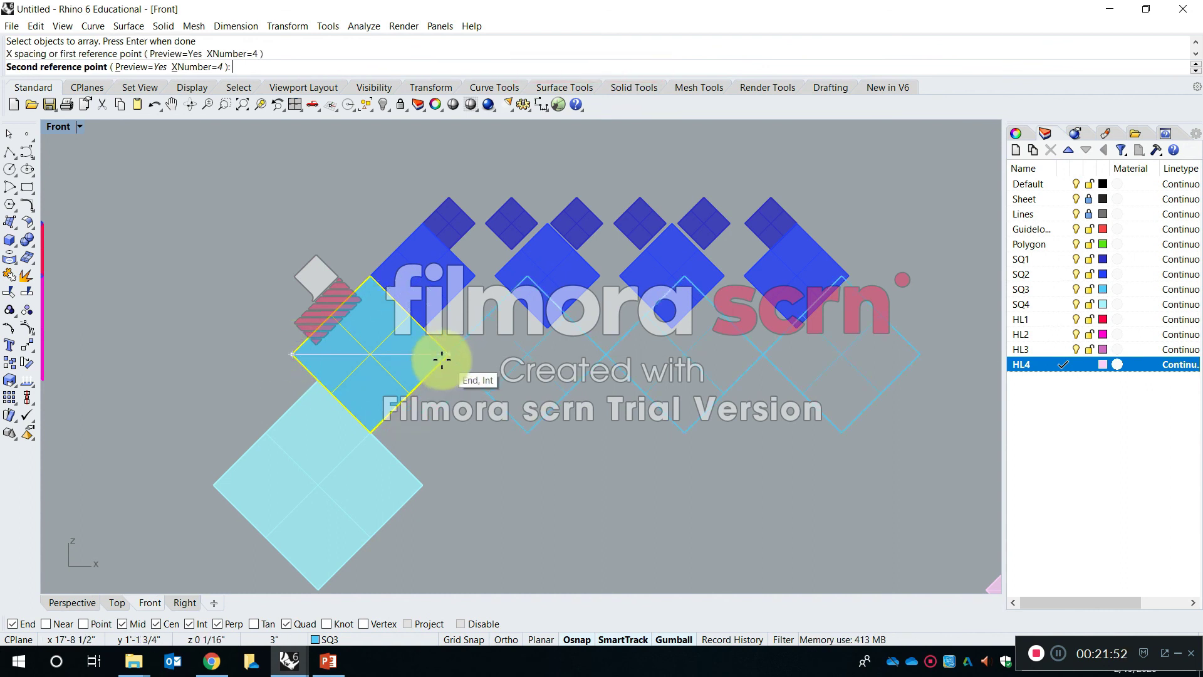
pyautogui.click(531, 399)
pyautogui.scroll(-8, 470, 346)
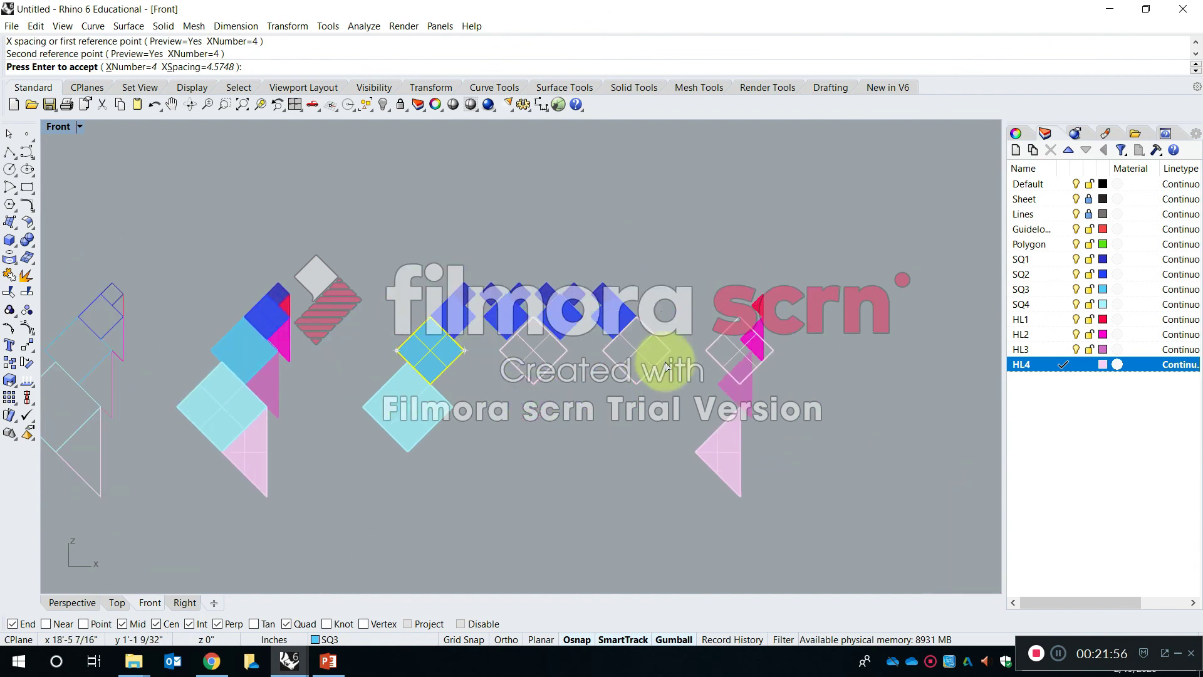
pyautogui.scroll(6, 663, 363)
pyautogui.press('Return')
pyautogui.click(794, 346)
pyautogui.press('Delete')
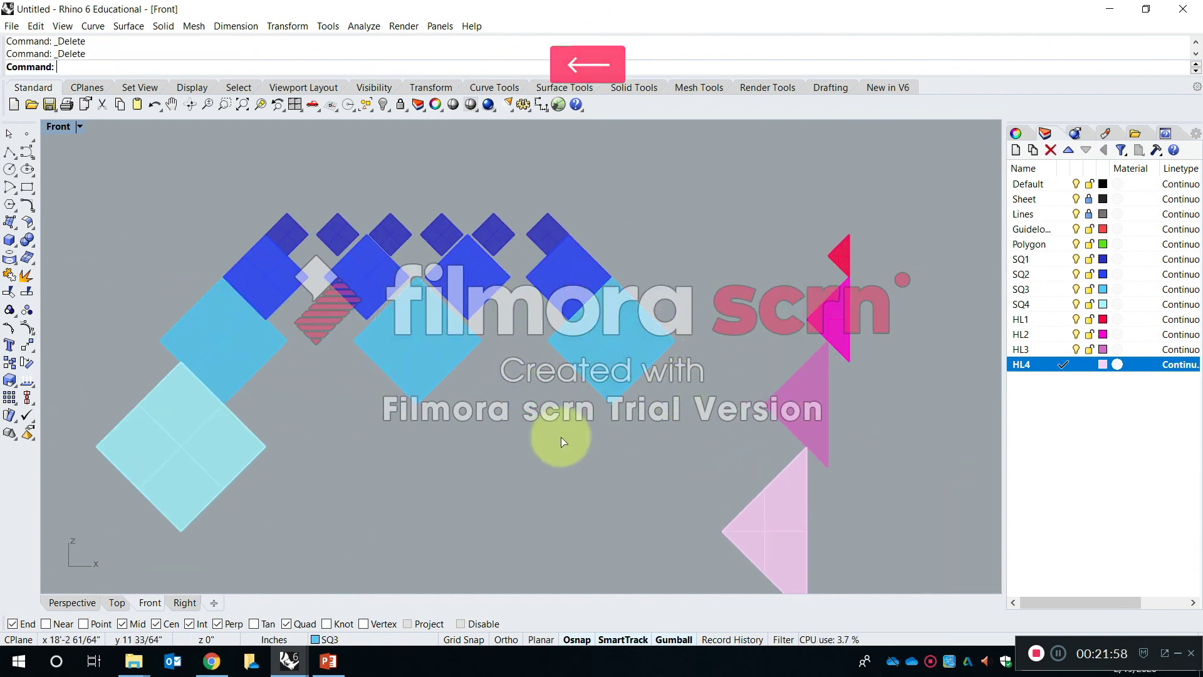
# - Copy the SQ4 square once, about 4 1/4 inches to its right
pyautogui.press('c')
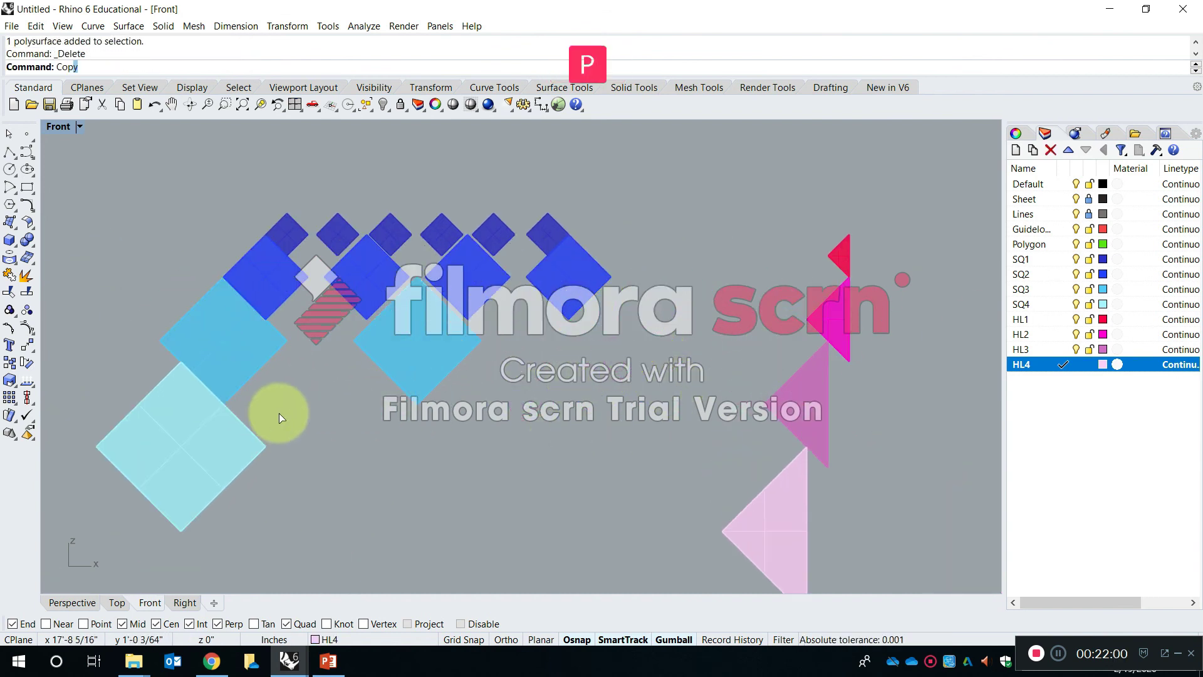
pyautogui.press('Return')
pyautogui.click(245, 465)
pyautogui.press('Return')
pyautogui.click(270, 474)
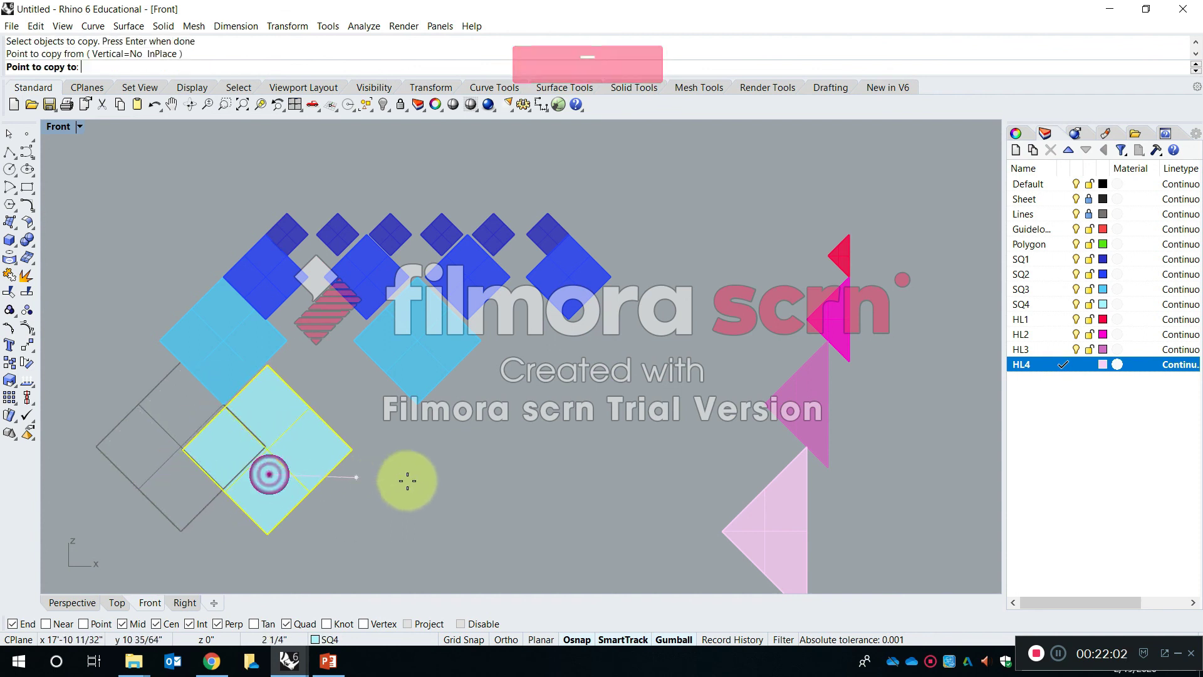
pyautogui.click(454, 483)
pyautogui.scroll(2, 461, 216)
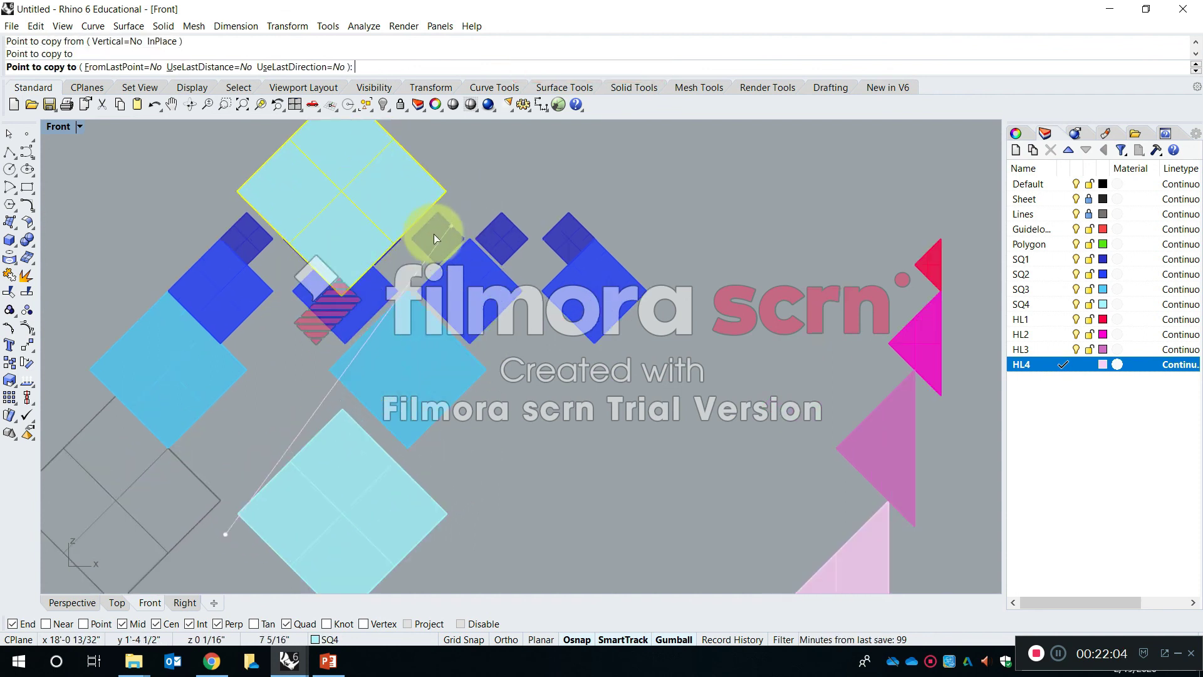
pyautogui.press('Return')
# - Delete the five copied SQ1 squares in the upper row, keeping the original one attached to the stack
pyautogui.click(300, 227)
pyautogui.moveTo(274, 162); pyautogui.dragTo(639, 275)
pyautogui.press('Delete')
pyautogui.press('Escape')
# - Array the SQ1 square attached to the stack into a horizontal row of six with an X spacing of about 1.33 inches
pyautogui.write('and: Array')
pyautogui.press('Return')
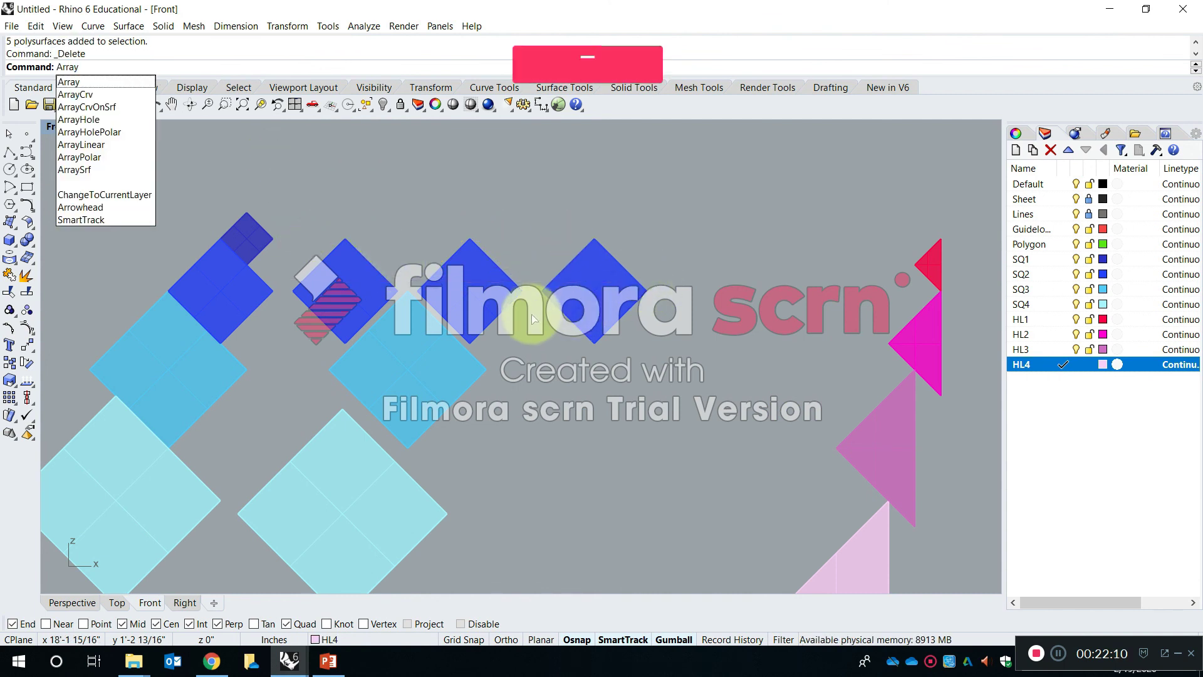
pyautogui.click(254, 257)
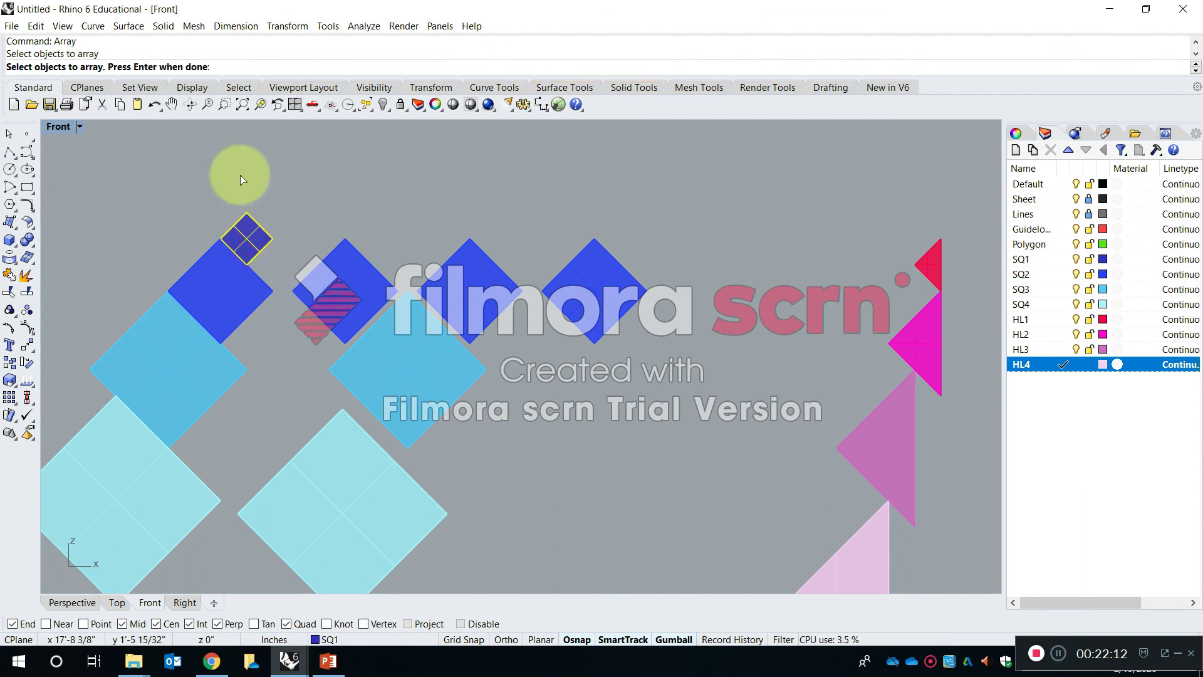
pyautogui.press('Return')
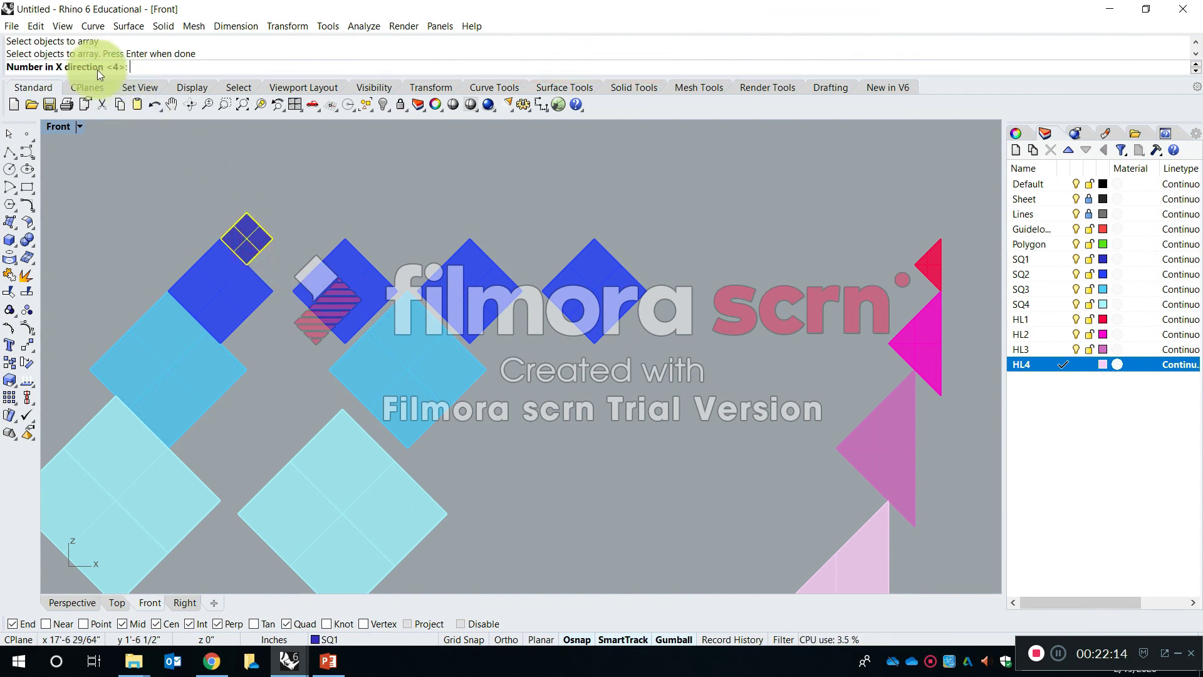
pyautogui.moveTo(256, 217); pyautogui.dragTo(344, 235, button='right')
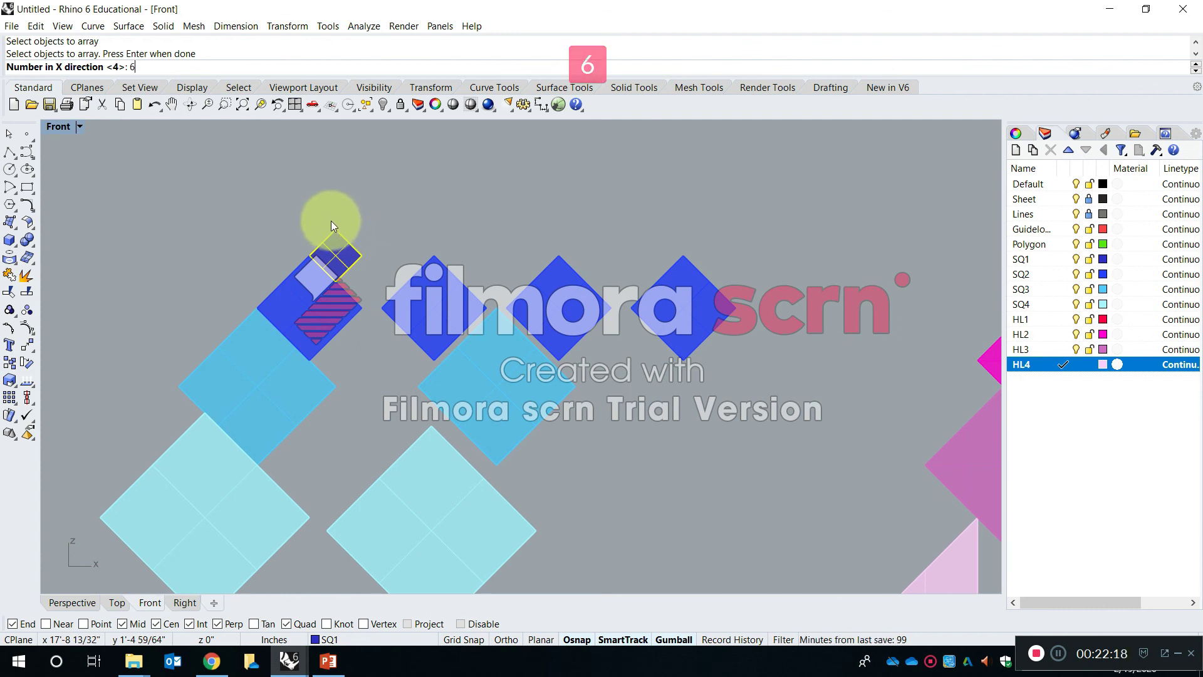
pyautogui.press('Return')
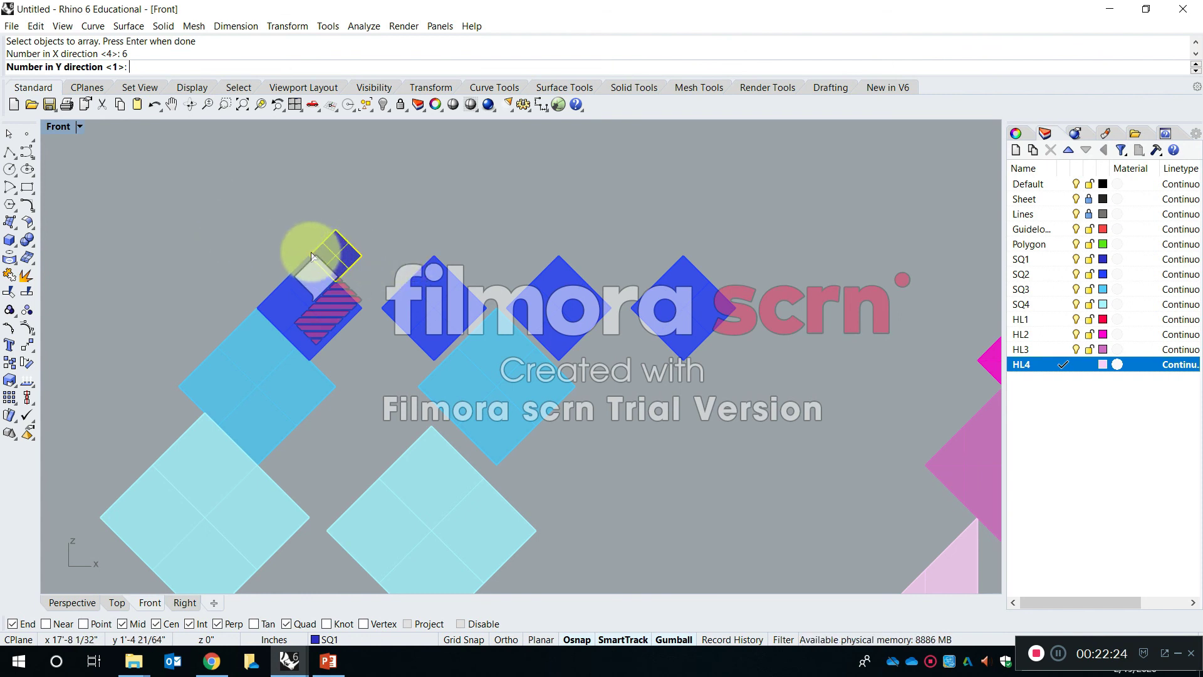
pyautogui.press('Return')
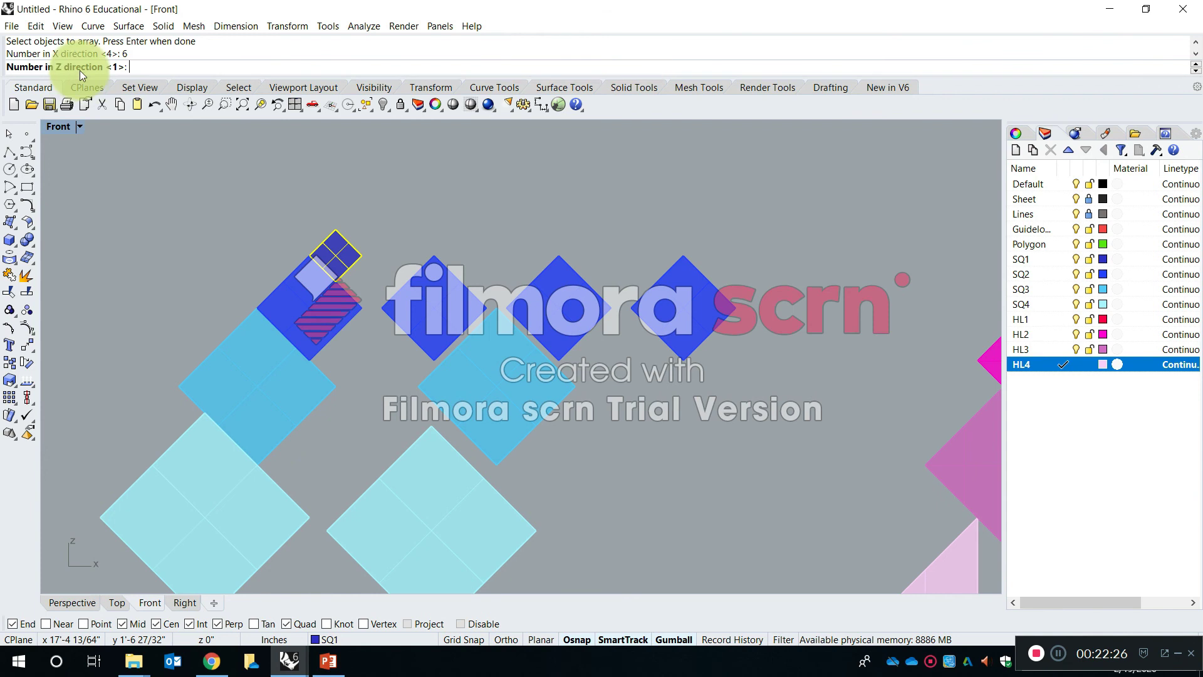
pyautogui.press('Return')
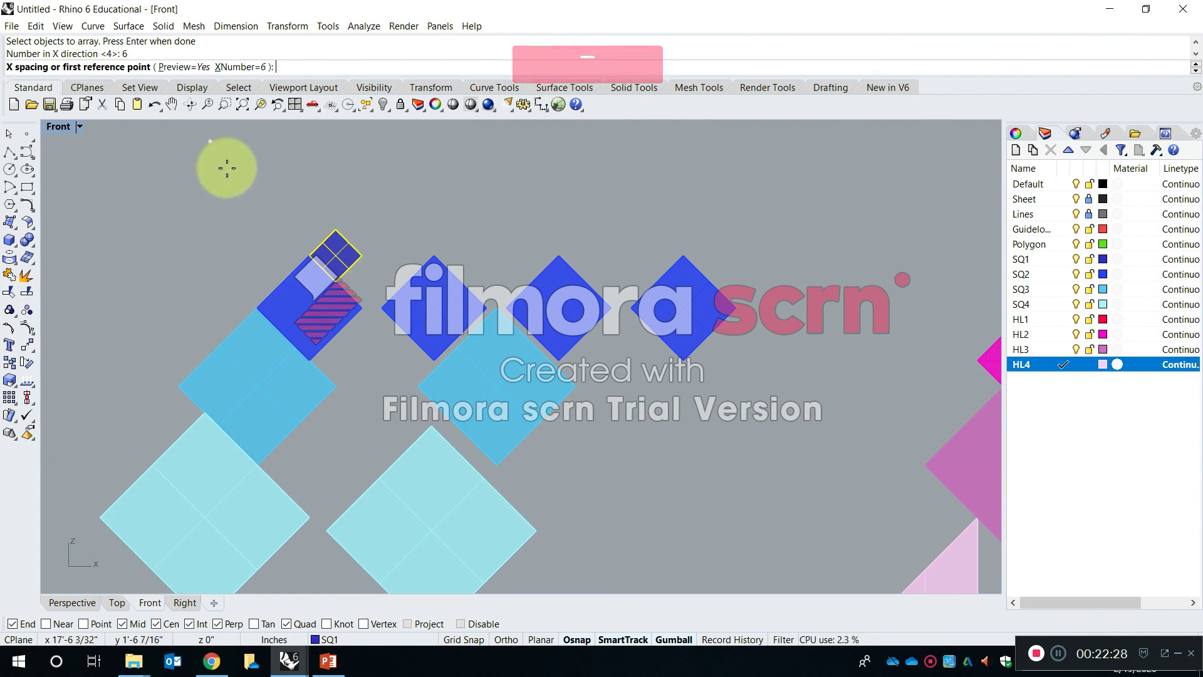
pyautogui.scroll(2, 314, 246)
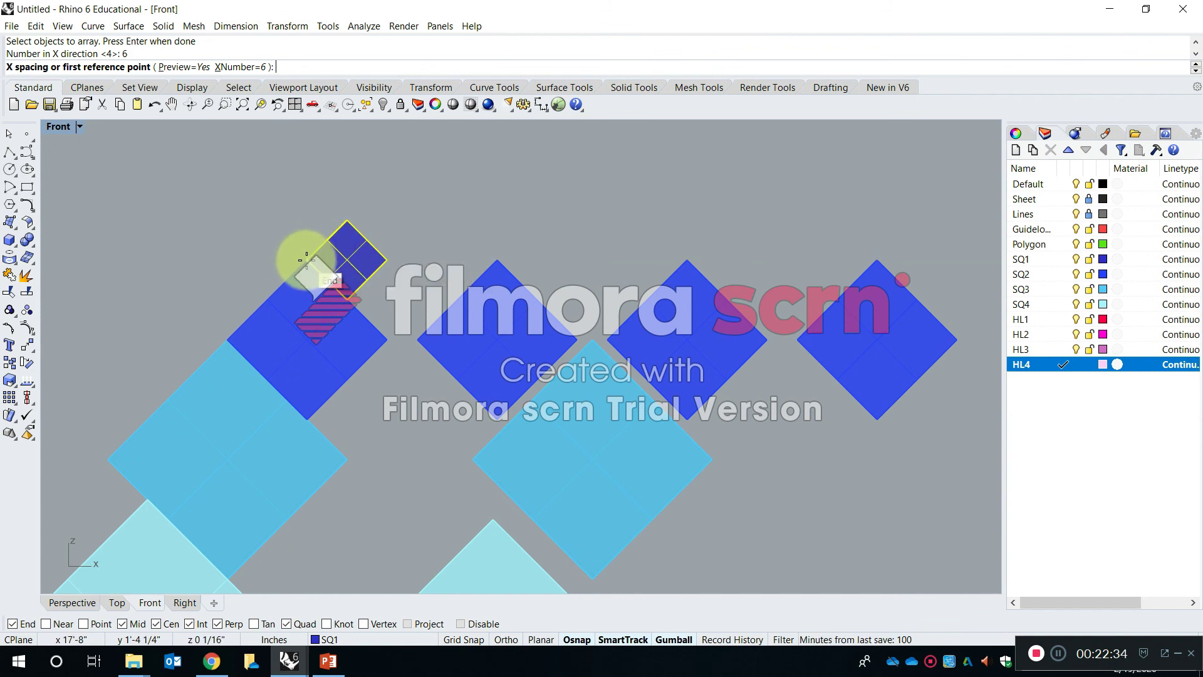
pyautogui.click(307, 258)
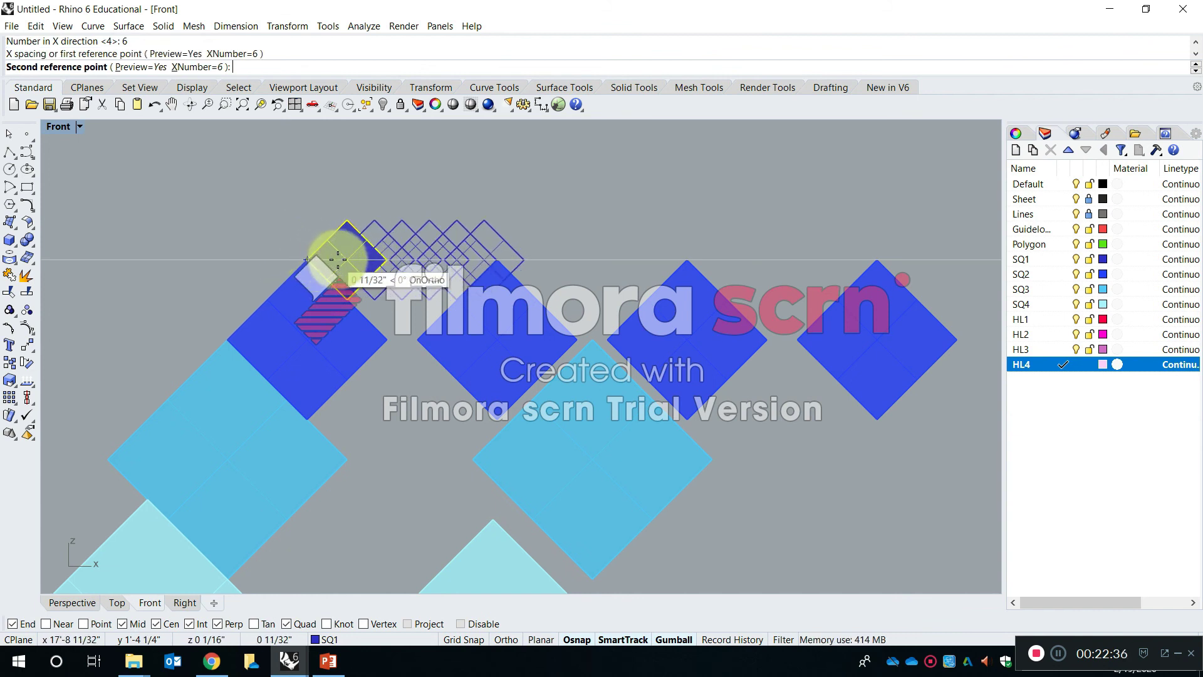
pyautogui.click(404, 261)
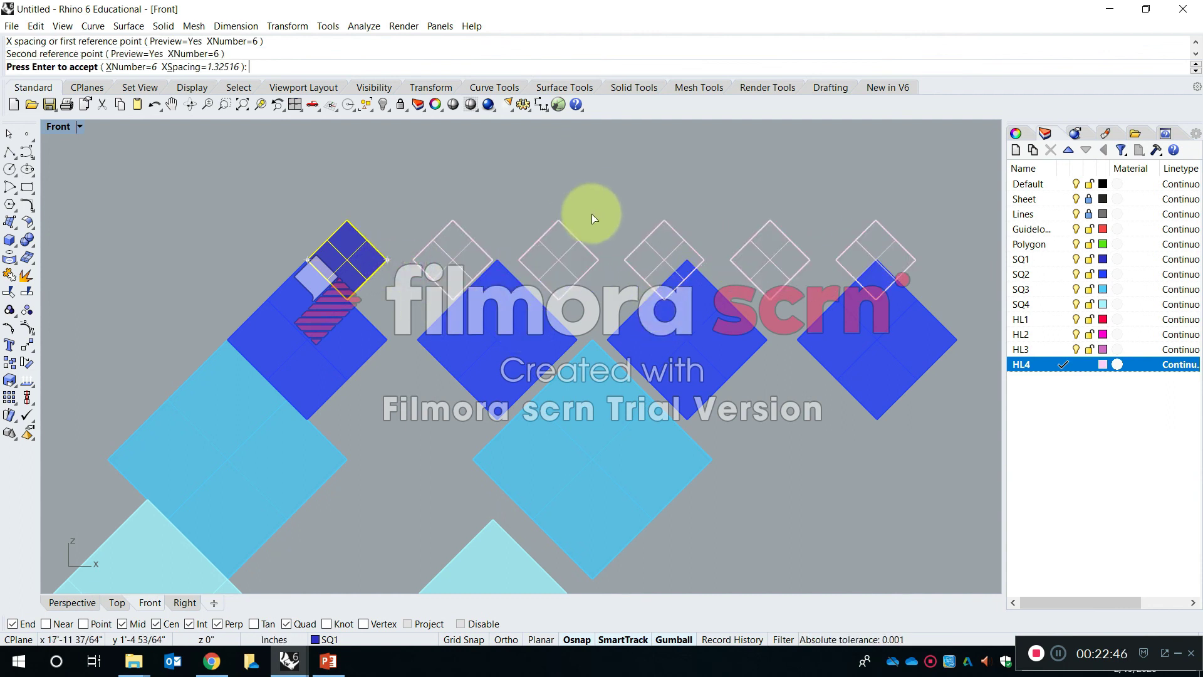
pyautogui.moveTo(719, 252); pyautogui.dragTo(644, 243, button='right')
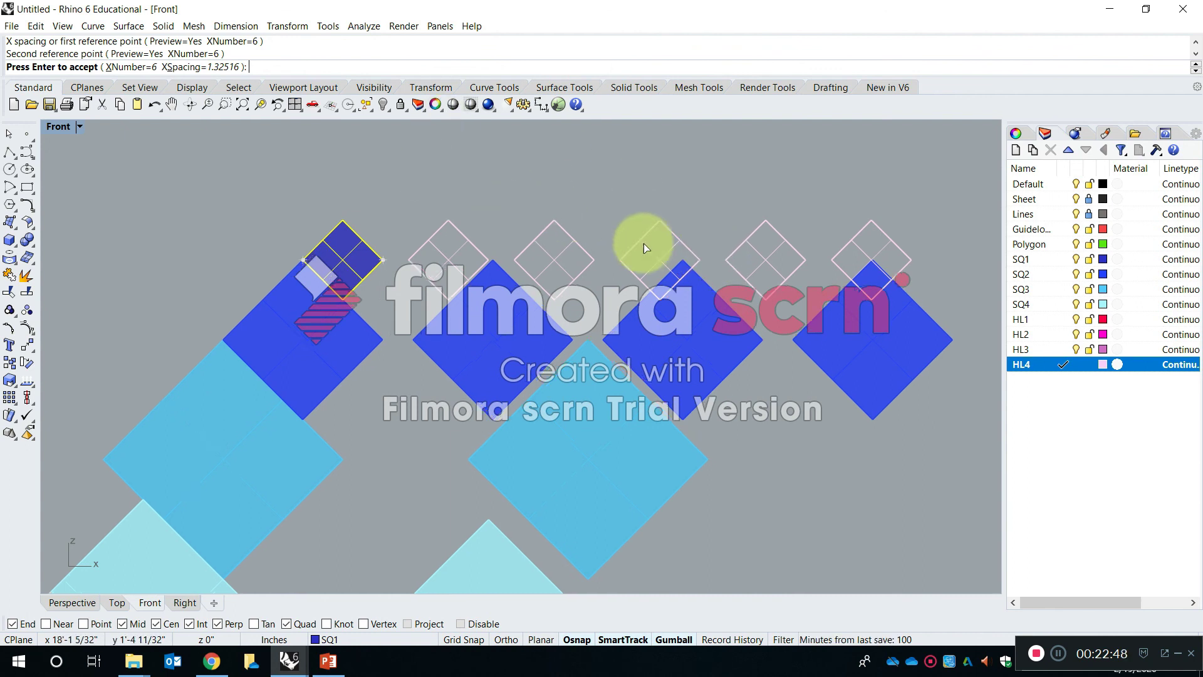
pyautogui.moveTo(528, 243); pyautogui.dragTo(445, 231, button='right')
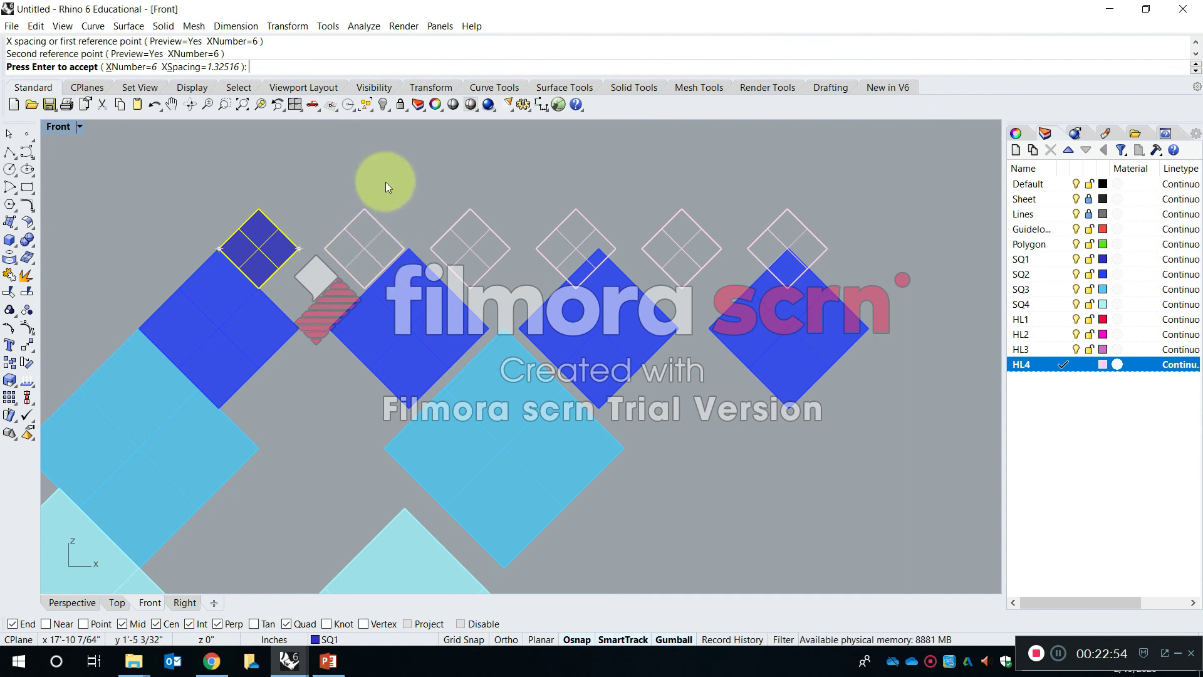
pyautogui.press('Return')
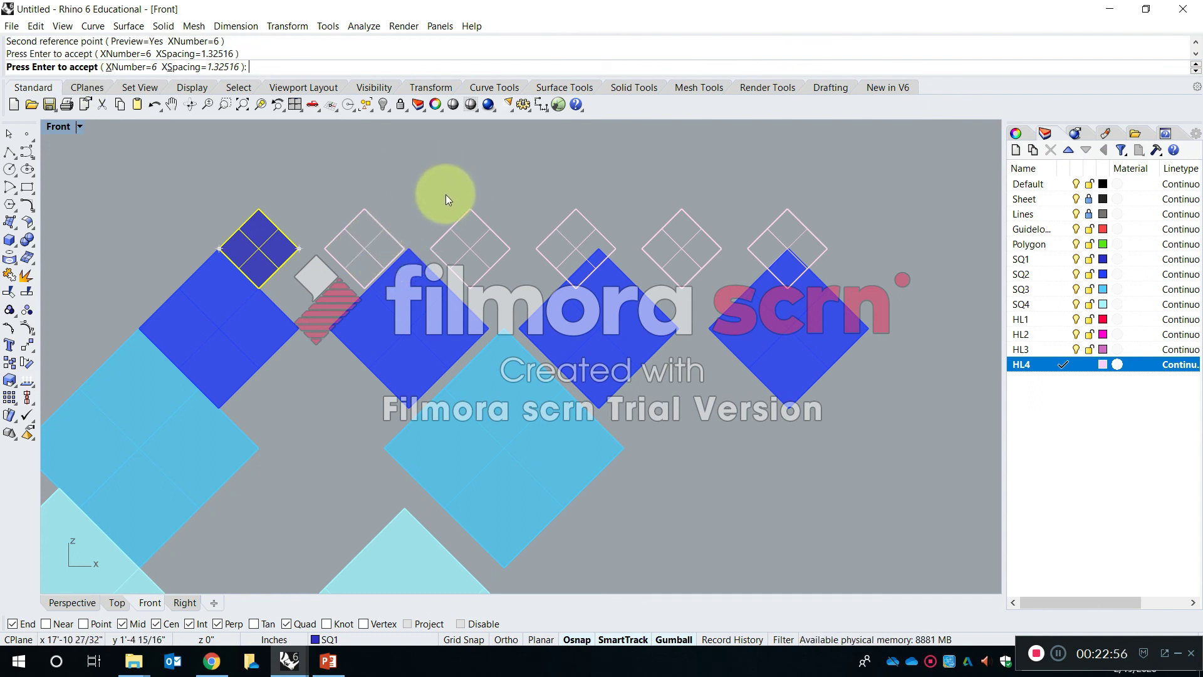
# - Move the fourth SQ1 square about 1/4 inch to the left and nudge the third SQ2 square slightly to the right
pyautogui.click(581, 246)
pyautogui.moveTo(617, 252); pyautogui.dragTo(596, 248)
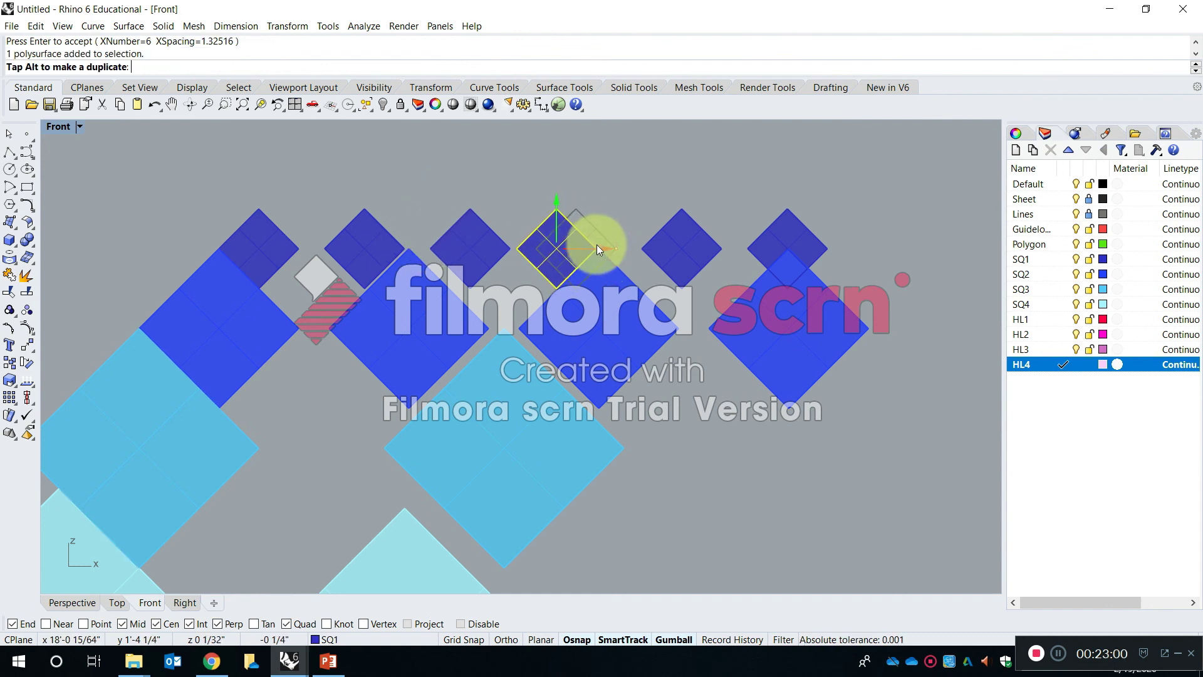
pyautogui.click(631, 295)
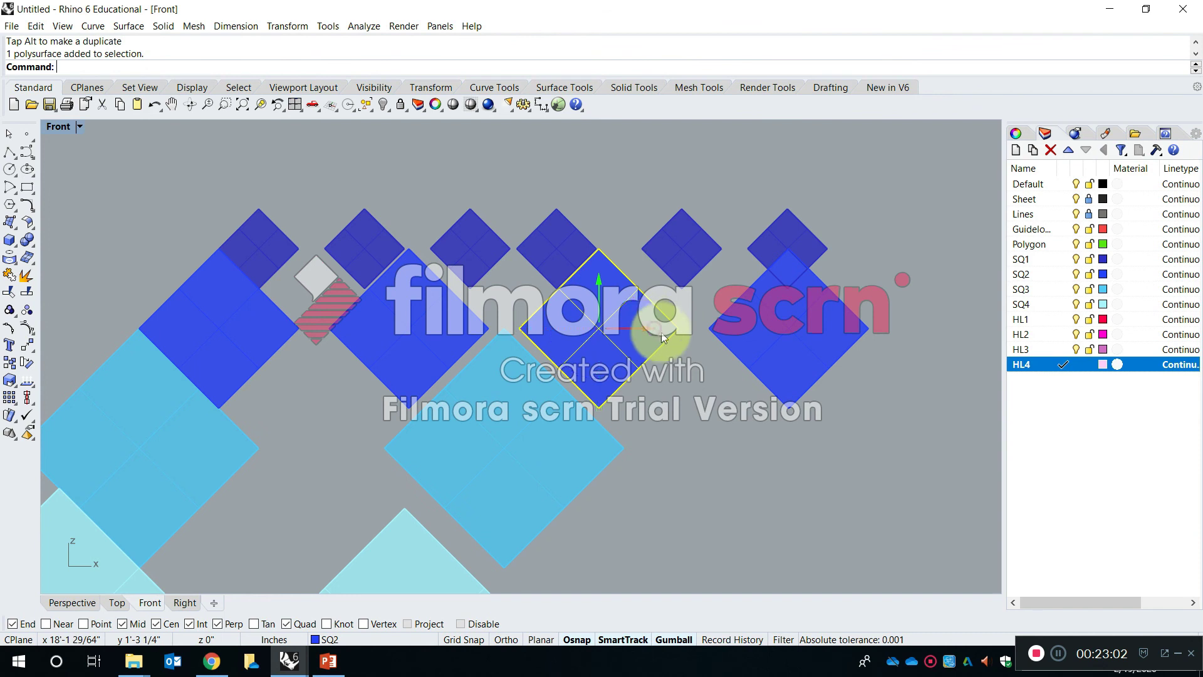
pyautogui.moveTo(664, 338); pyautogui.dragTo(676, 339)
# - Move the last SQ1 square of the row farther to the right, away from its neighbours
pyautogui.click(806, 257)
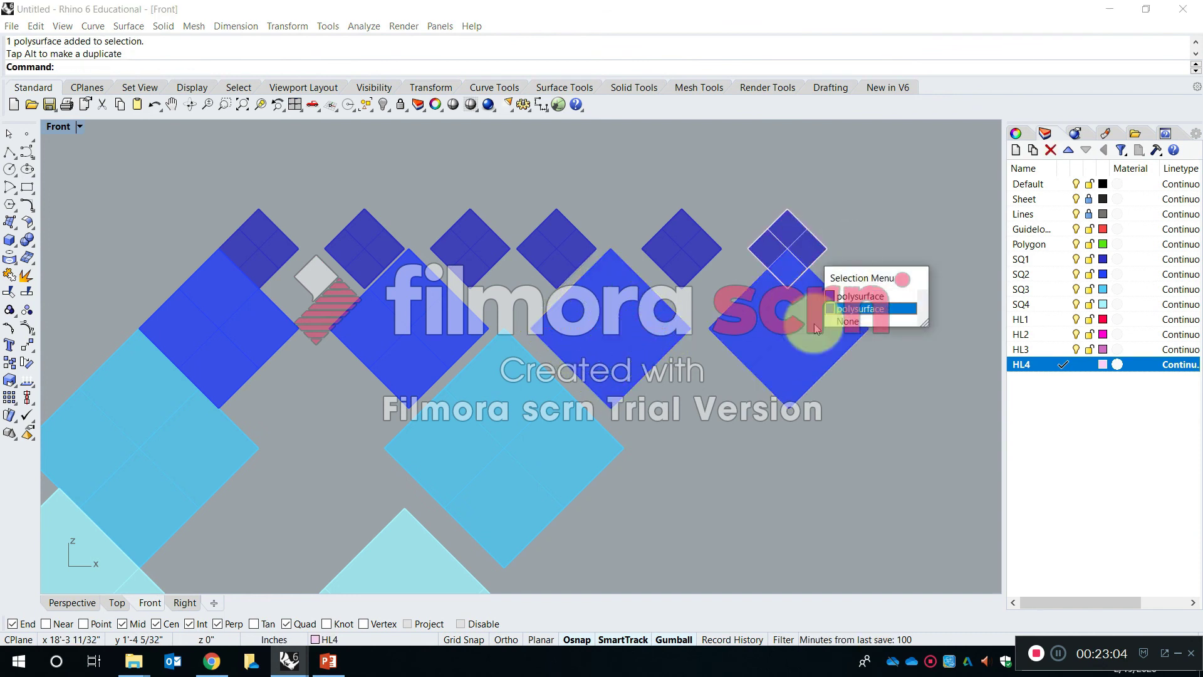
pyautogui.click(869, 238)
pyautogui.click(791, 222)
pyautogui.moveTo(837, 249); pyautogui.dragTo(900, 262)
pyautogui.click(916, 333)
# - Switch from the Front view to a maximized Perspective view framed on the separate stack of HL triangles
pyautogui.scroll(-6, 608, 314)
pyautogui.moveTo(461, 323); pyautogui.dragTo(482, 350, button='right')
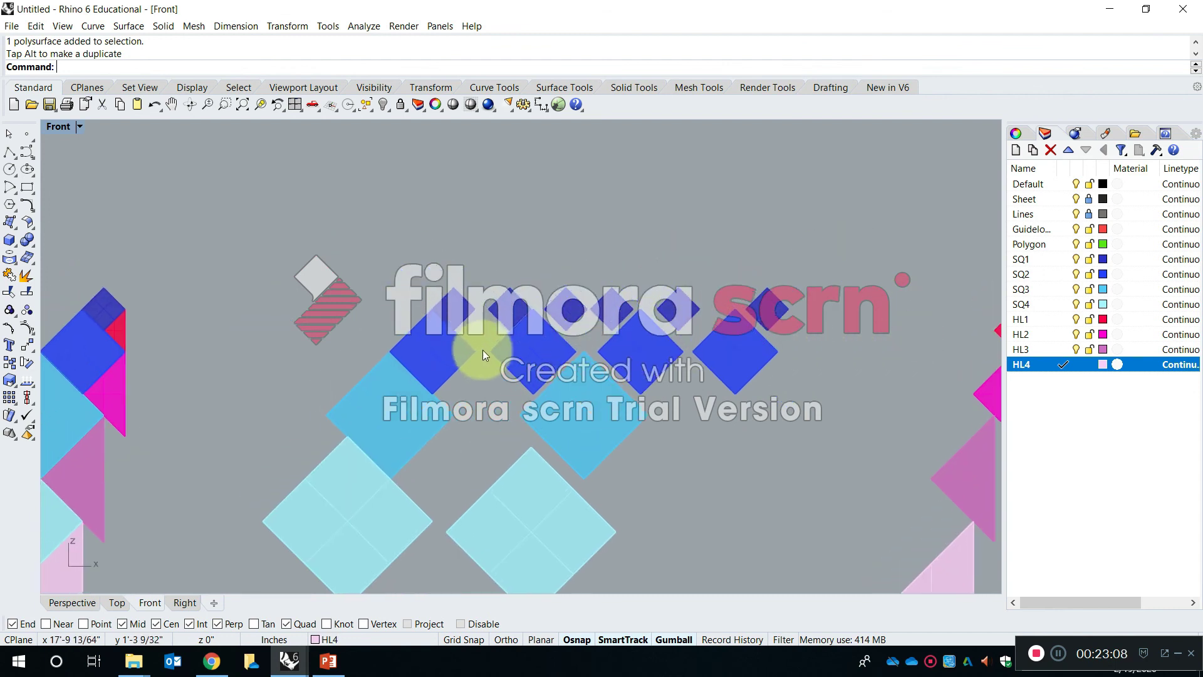
pyautogui.doubleClick(51, 127)
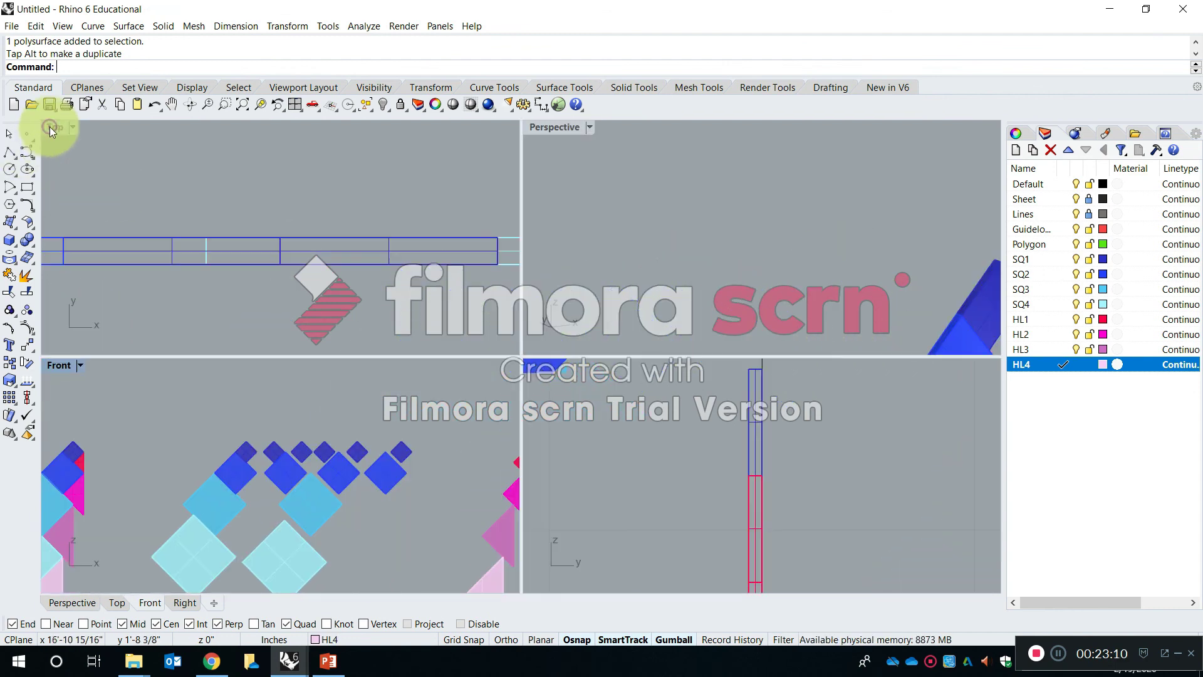
pyautogui.doubleClick(567, 126)
pyautogui.scroll(-7, 553, 141)
pyautogui.keyDown('shift'); pyautogui.moveTo(808, 280); pyautogui.dragTo(522, 258, button='right'); pyautogui.keyUp('shift')
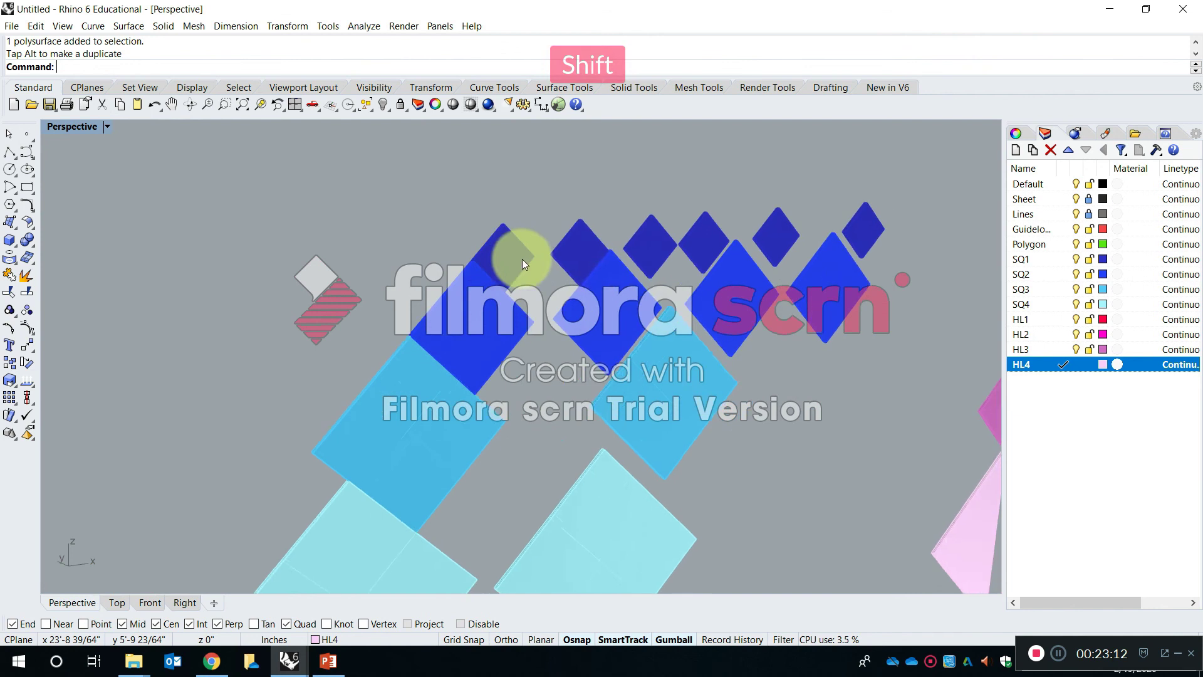
pyautogui.scroll(-7, 521, 258)
pyautogui.keyDown('shift'); pyautogui.moveTo(709, 272); pyautogui.dragTo(579, 307, button='right'); pyautogui.keyUp('shift')
pyautogui.scroll(5, 579, 311)
# - Array the HL1 triangle into a 6 by 8 by 3 grid with X, Y and Z spacings of about 2.58, 2.09 and 2.44 inches
pyautogui.press('Escape')
pyautogui.write('Array')
pyautogui.press('Return')
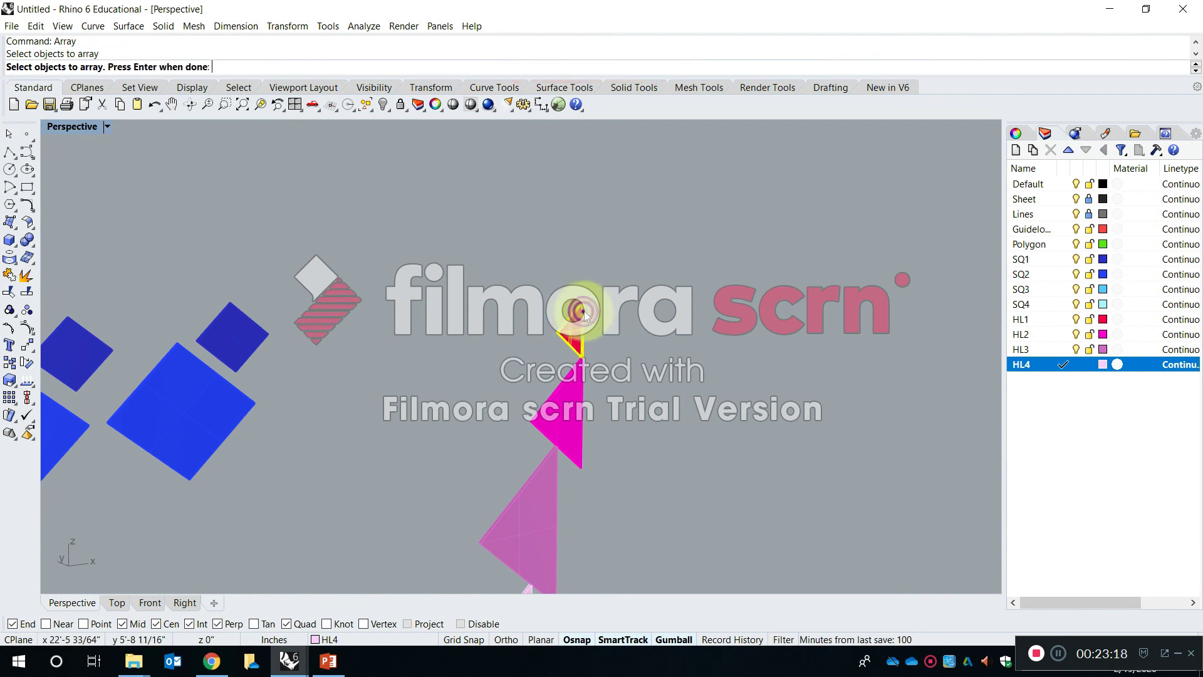
pyautogui.press('Return')
pyautogui.press('space')
pyautogui.write('8')
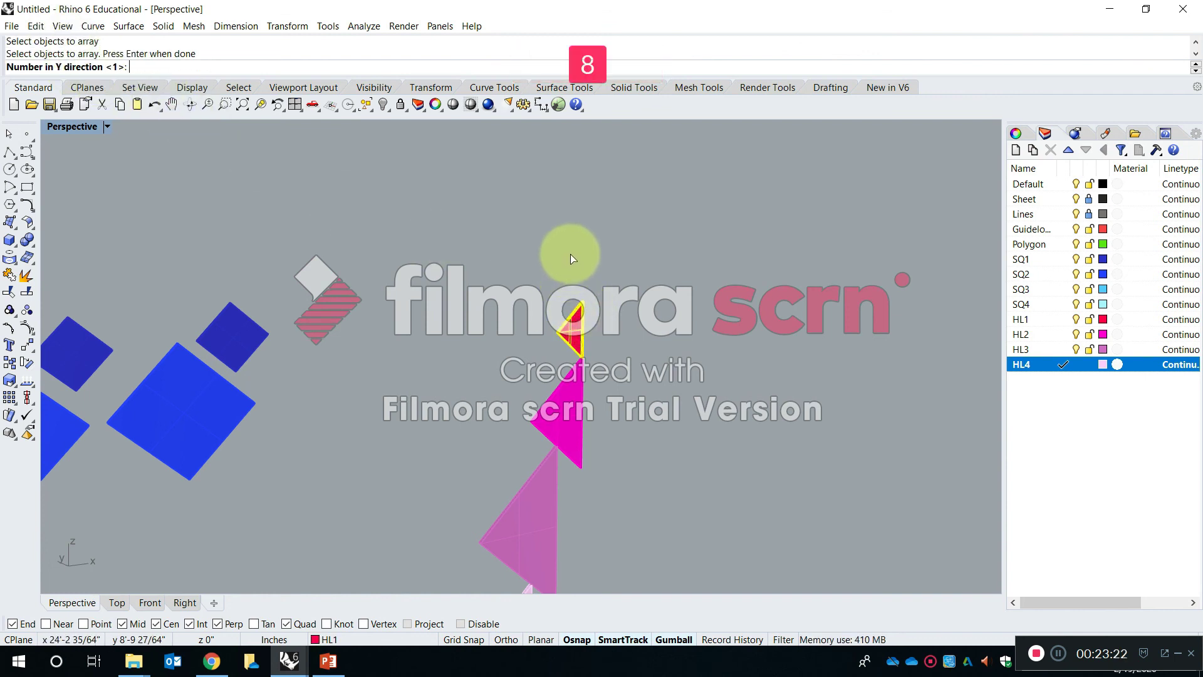
pyautogui.press('Return')
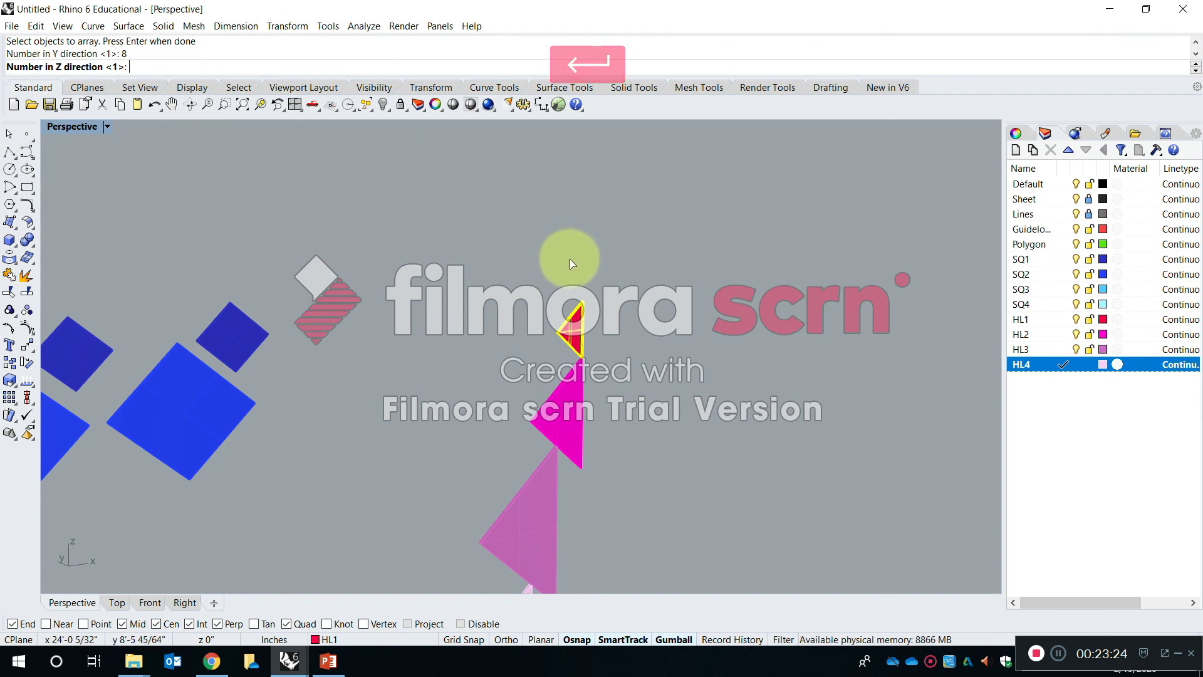
pyautogui.write('3')
pyautogui.press('Return')
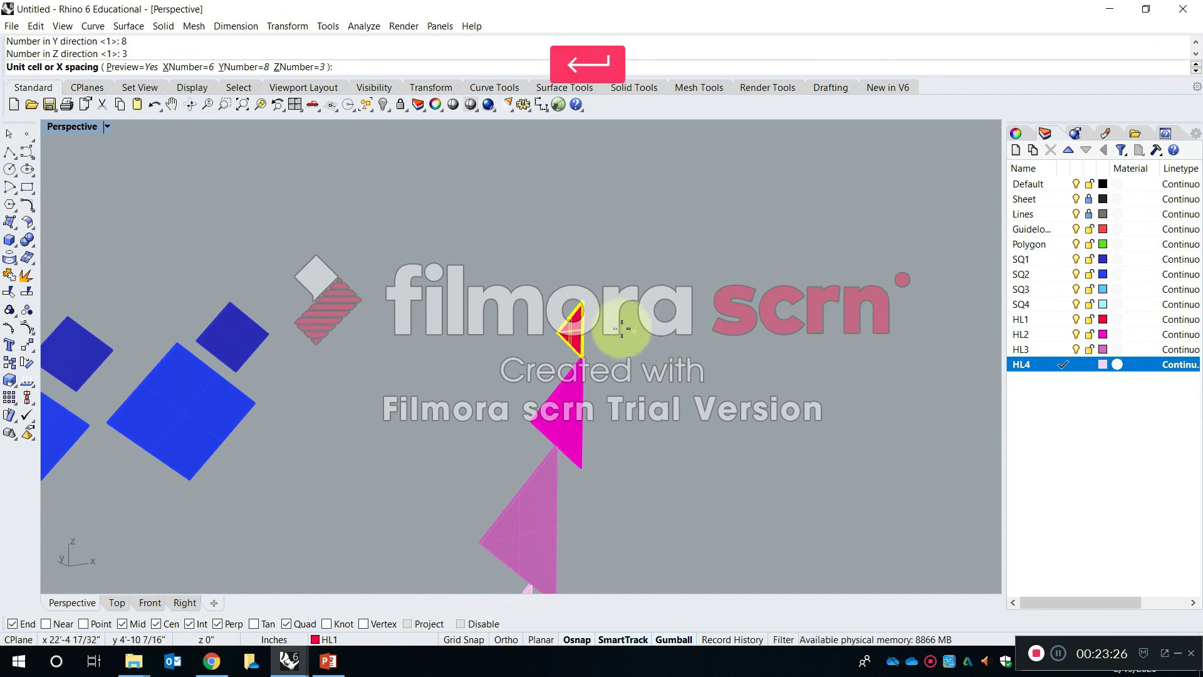
pyautogui.click(560, 334)
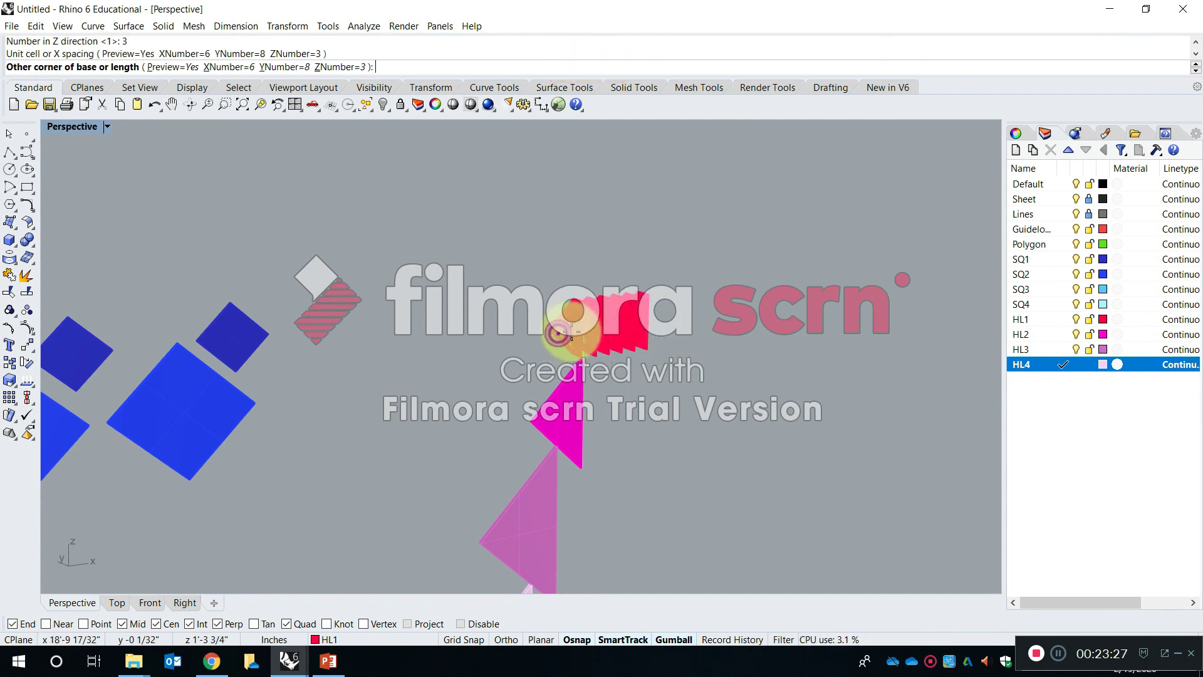
pyautogui.click(616, 301)
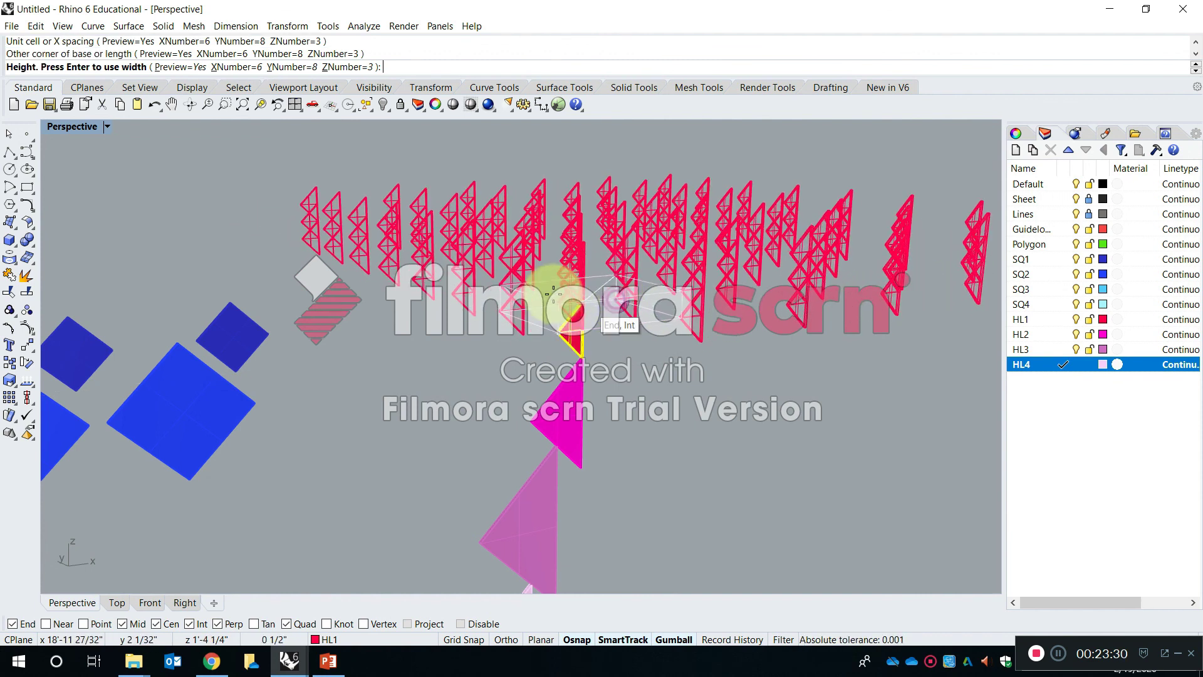
pyautogui.keyDown('shift'); pyautogui.moveTo(579, 289); pyautogui.dragTo(570, 355, button='right'); pyautogui.keyUp('shift')
pyautogui.click(574, 245)
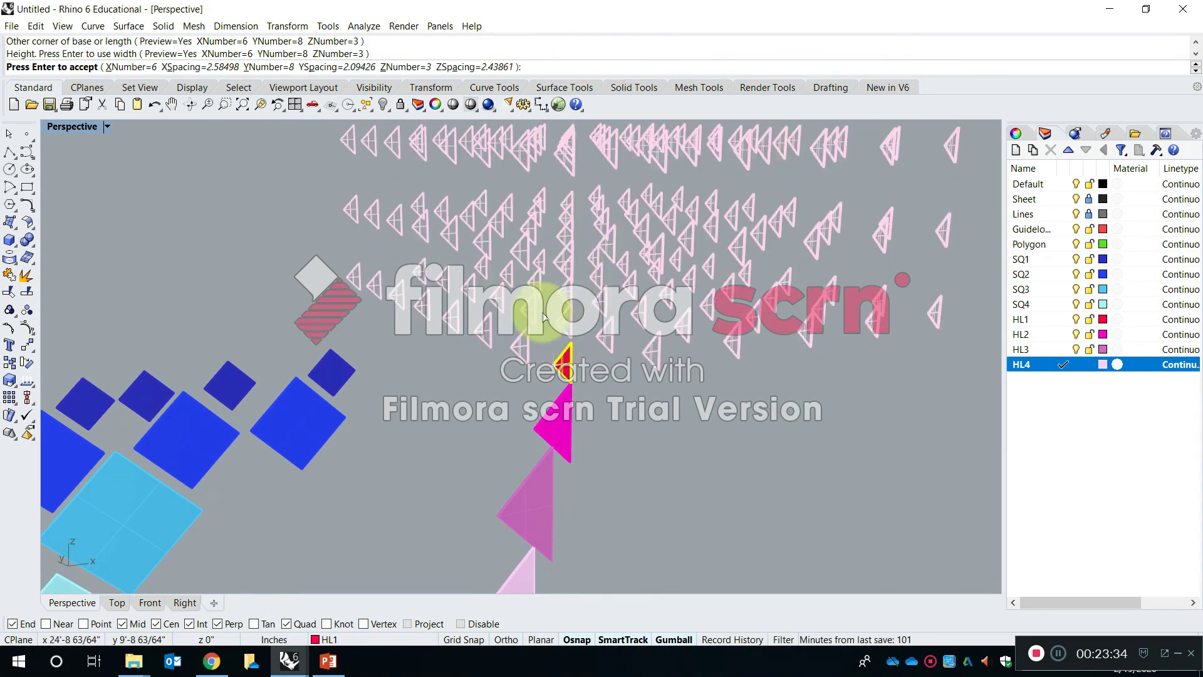
pyautogui.moveTo(544, 317); pyautogui.dragTo(559, 282, button='right')
pyautogui.press('Return')
# - Inspect the three-dimensional array of HL1 triangles from several angles, and undo it
pyautogui.moveTo(567, 351); pyautogui.dragTo(450, 339, button='right')
pyautogui.scroll(-9, 465, 347)
pyautogui.scroll(7, 470, 327)
pyautogui.keyDown('shift'); pyautogui.moveTo(439, 479); pyautogui.dragTo(338, 303, button='right'); pyautogui.keyUp('shift')
pyautogui.moveTo(338, 304); pyautogui.dragTo(297, 301, button='right')
pyautogui.moveTo(560, 348); pyautogui.dragTo(548, 382, button='right')
pyautogui.moveTo(302, 396); pyautogui.dragTo(897, 341, button='right')
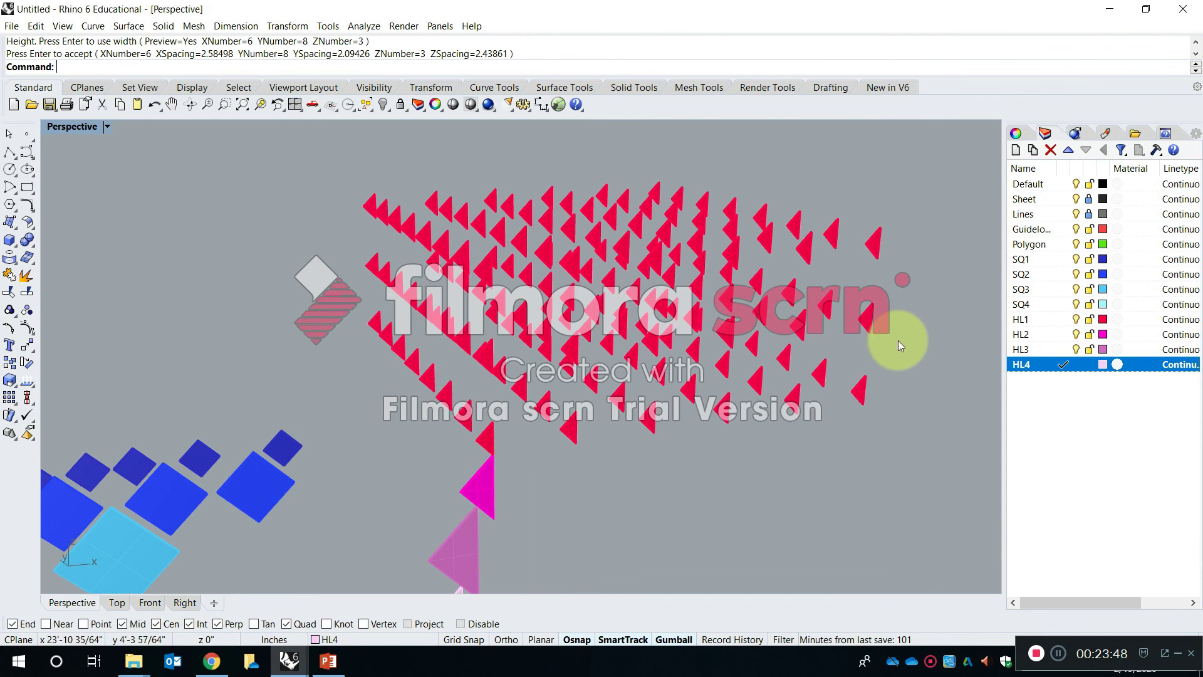
pyautogui.hotkey('ctrl', 'z')
pyautogui.keyDown('shift'); pyautogui.moveTo(471, 414); pyautogui.dragTo(719, 277, button='right'); pyautogui.keyUp('shift')
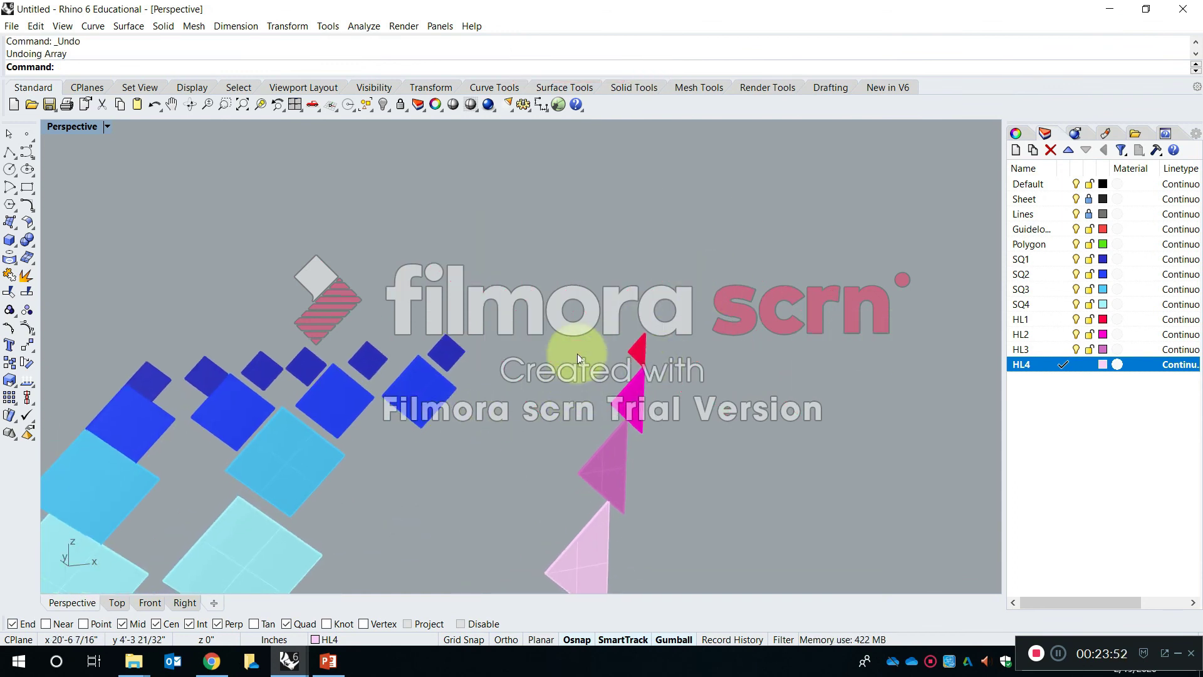
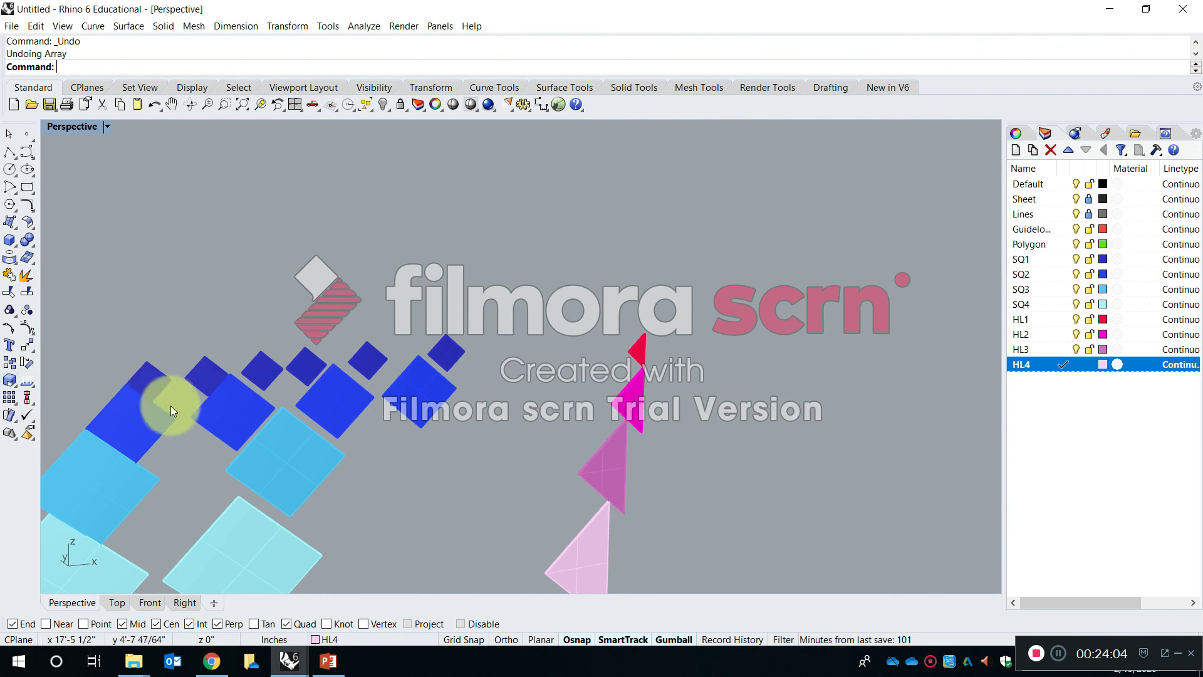
# - Switch from the Perspective view to a maximized Front view framed on the square rows and the stack of HL triangles
pyautogui.keyDown('shift'); pyautogui.moveTo(362, 490); pyautogui.dragTo(532, 237, button='right'); pyautogui.keyUp('shift')
pyautogui.keyDown('shift'); pyautogui.moveTo(617, 437); pyautogui.dragTo(518, 317, button='right'); pyautogui.keyUp('shift')
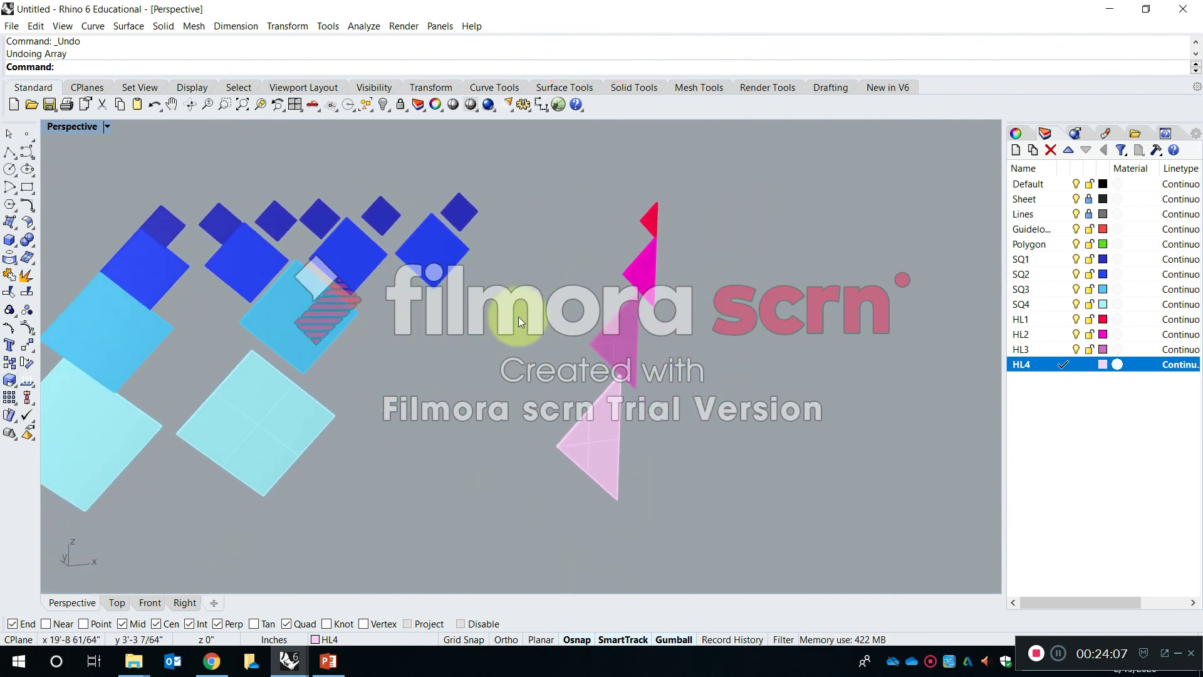
pyautogui.doubleClick(83, 125)
pyautogui.scroll(-3, 235, 401)
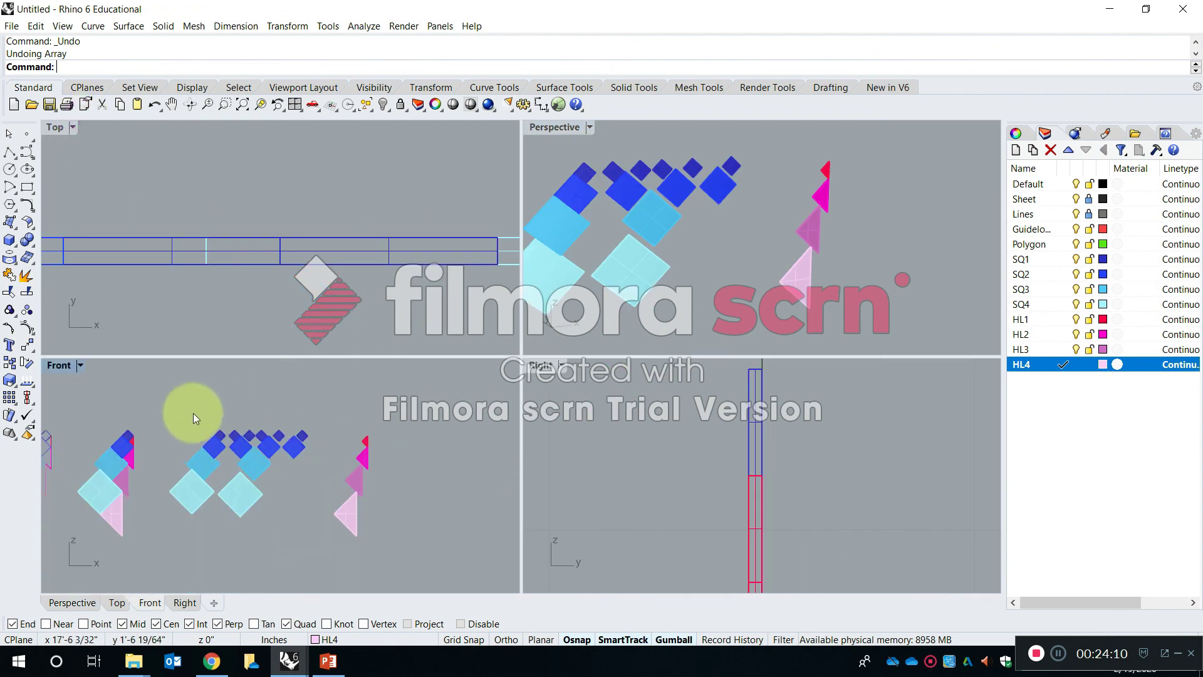
pyautogui.doubleClick(59, 366)
pyautogui.scroll(5, 448, 316)
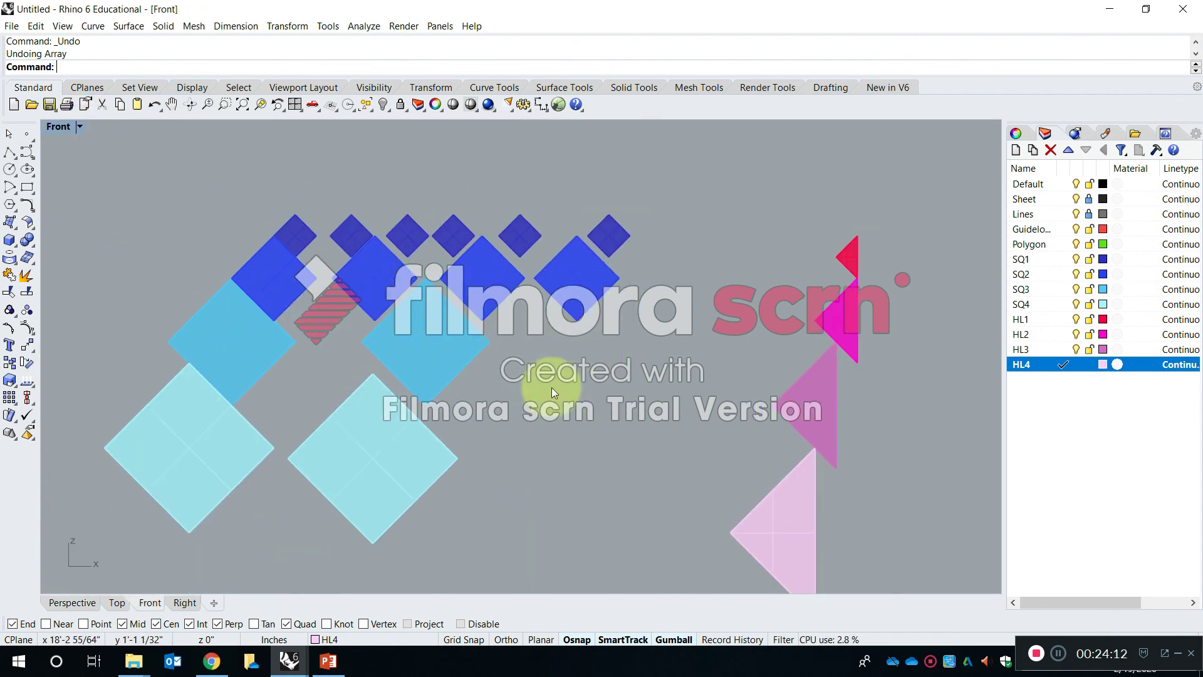
# - Array the HL1 triangle into a horizontal row of 6 by 1 by 1, leaving a small gap between neighbouring triangles
pyautogui.moveTo(842, 337); pyautogui.dragTo(629, 317, button='right')
pyautogui.press('Return')
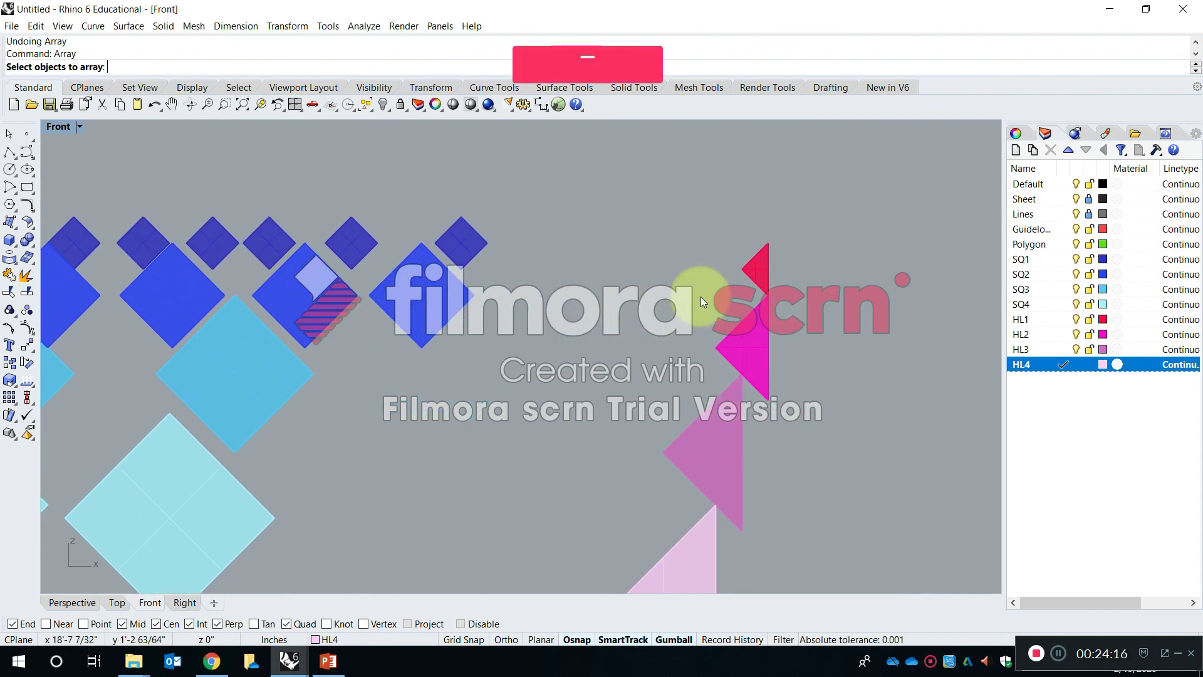
pyautogui.click(752, 268)
pyautogui.press('space')
pyautogui.press('Return')
pyautogui.write('1')
pyautogui.press('Return')
pyautogui.write('1')
pyautogui.press('Return')
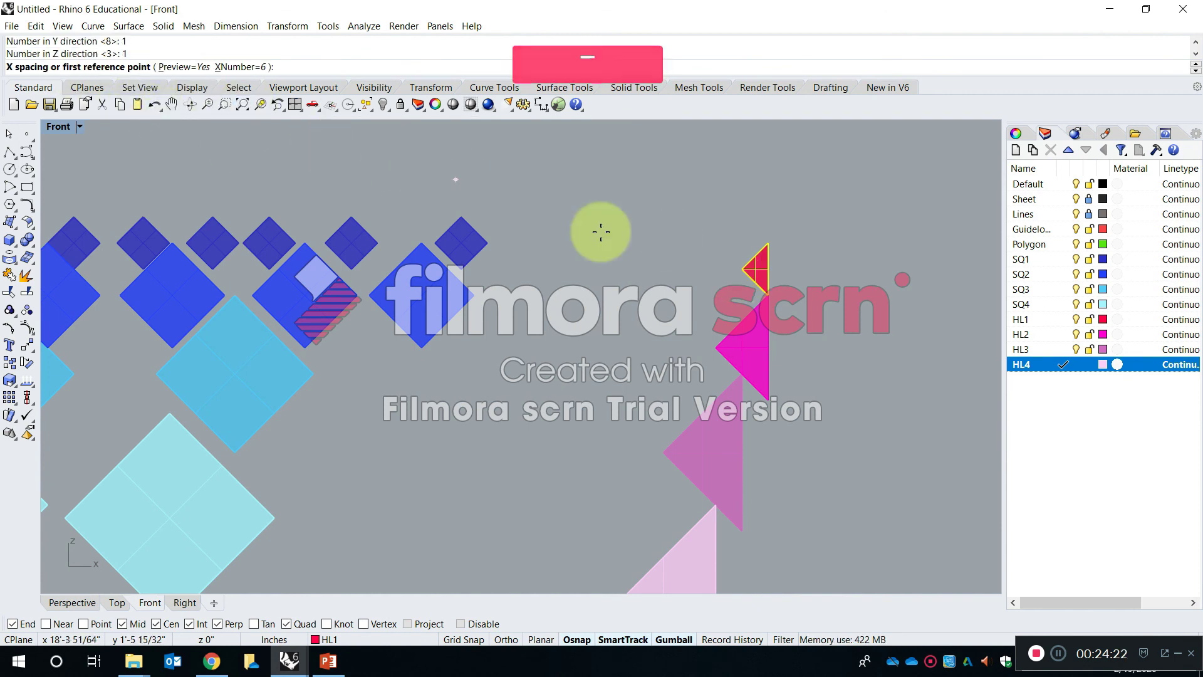
pyautogui.click(742, 269)
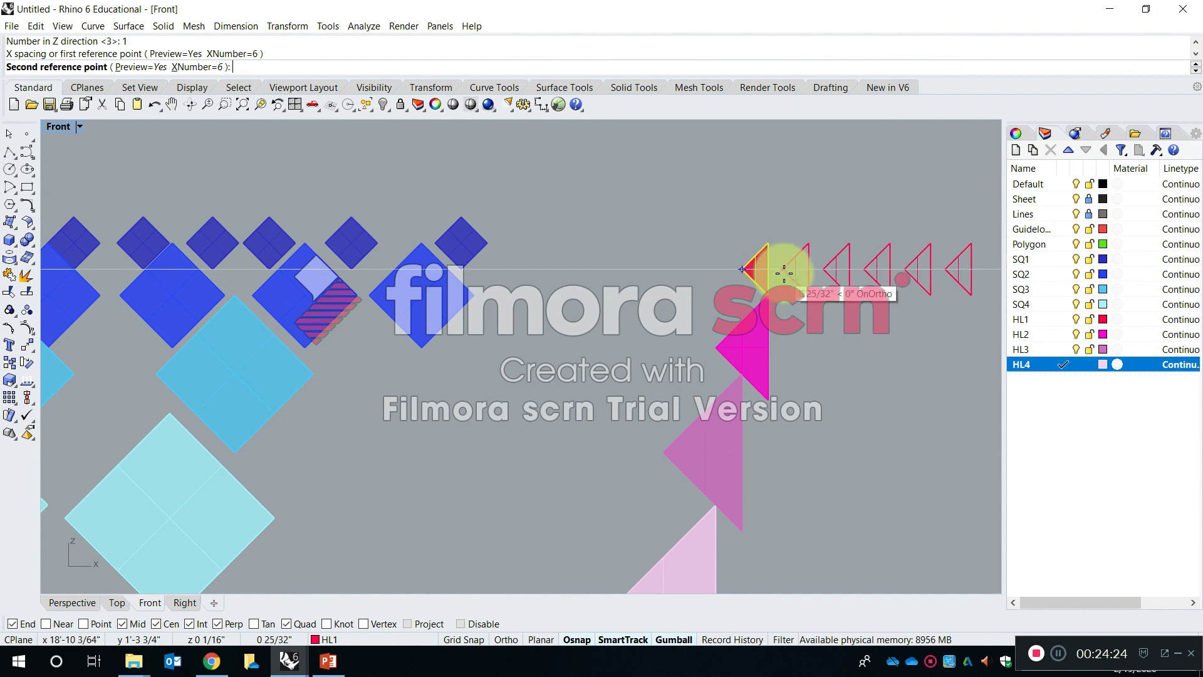
pyautogui.click(787, 273)
# - Array the HL2 triangle into a horizontal row of 4 by 1 by 1 with an X spacing of about 1.43 inches
pyautogui.moveTo(820, 310); pyautogui.dragTo(588, 247, button='right')
pyautogui.press('Return')
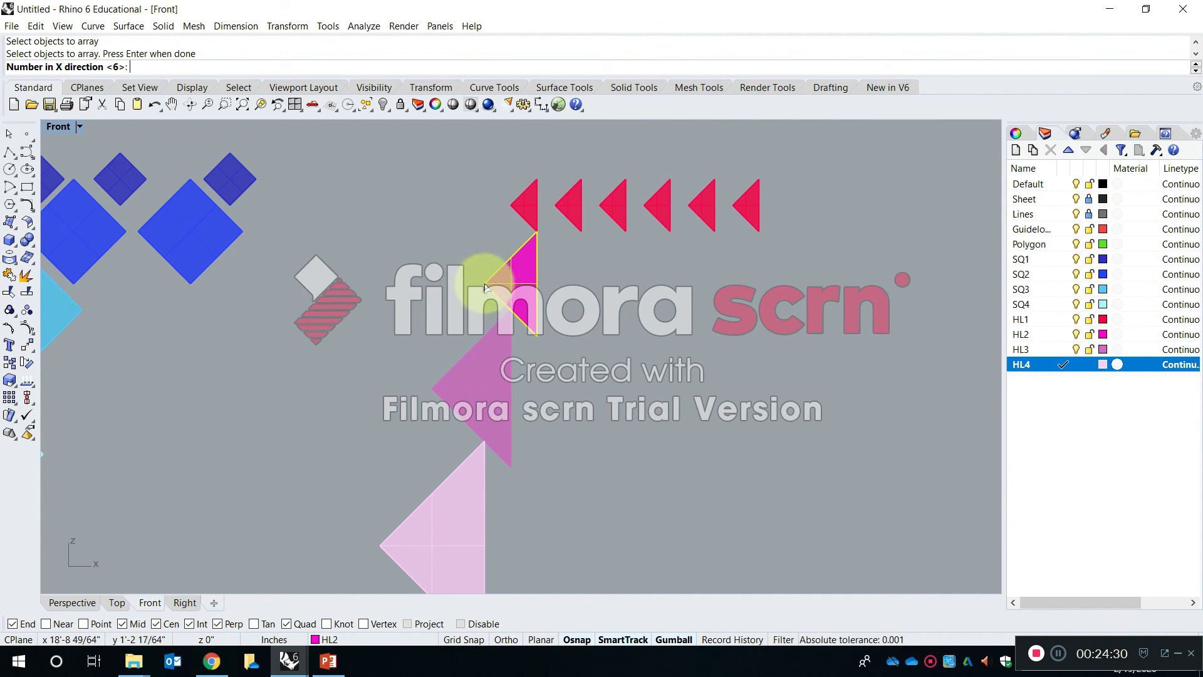
pyautogui.write('4')
pyautogui.press('Return')
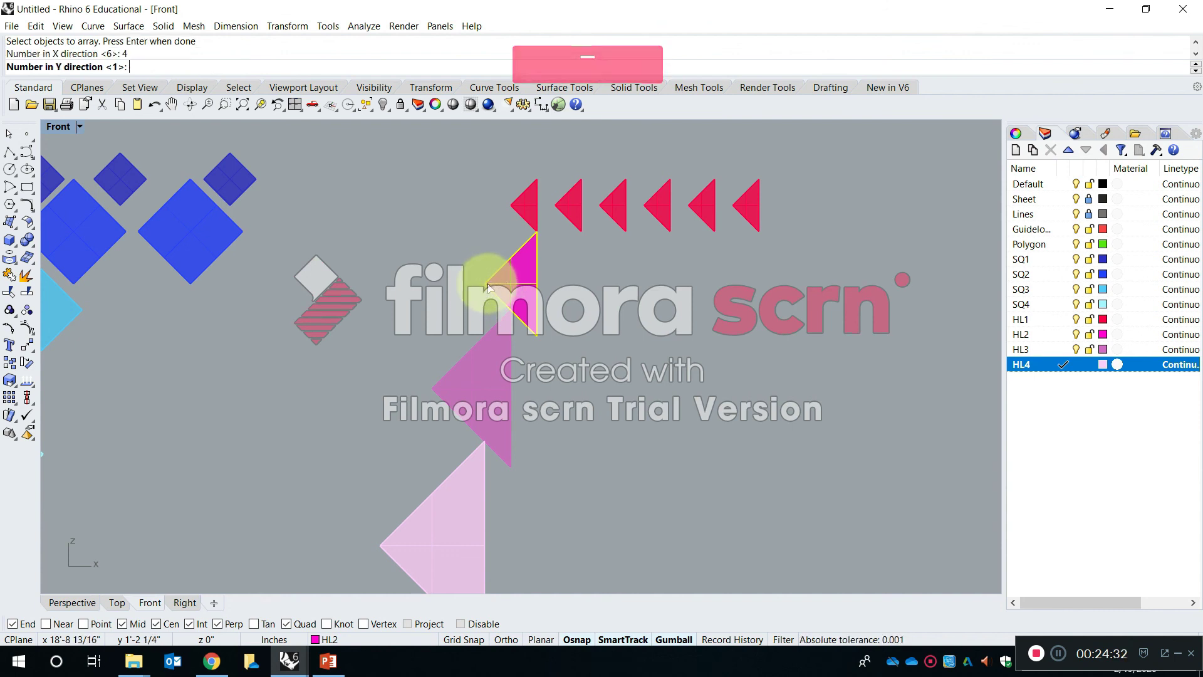
pyautogui.press('Return')
pyautogui.click(487, 282)
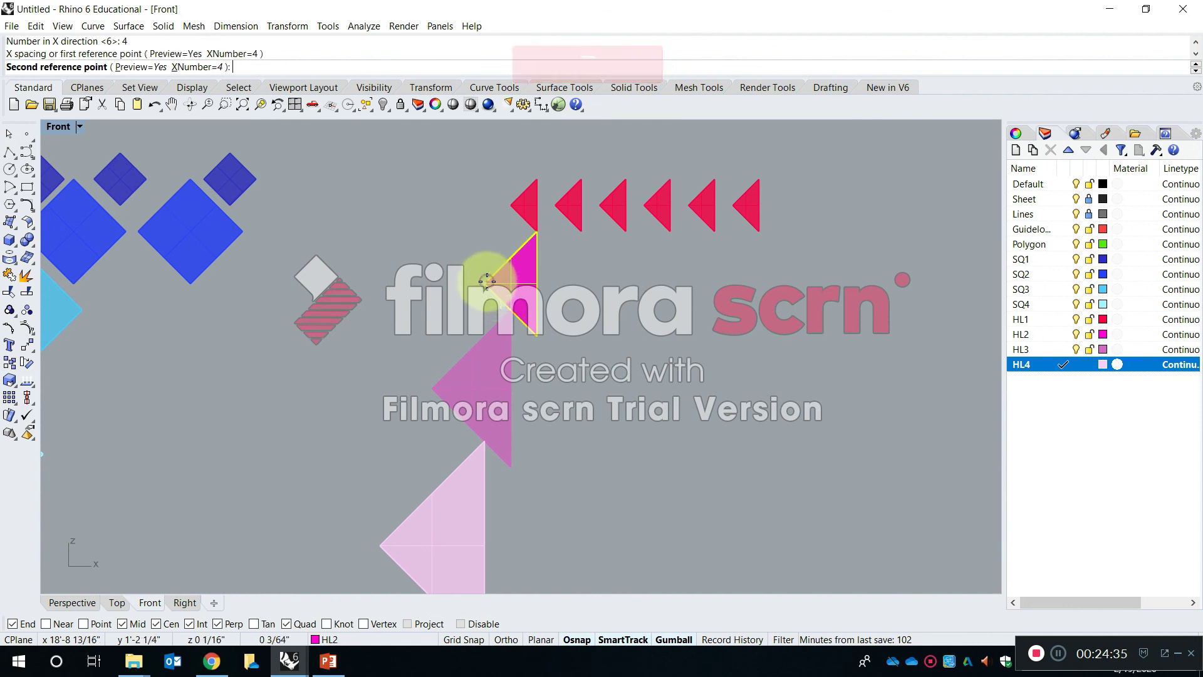
pyautogui.click(560, 284)
pyautogui.press('Return')
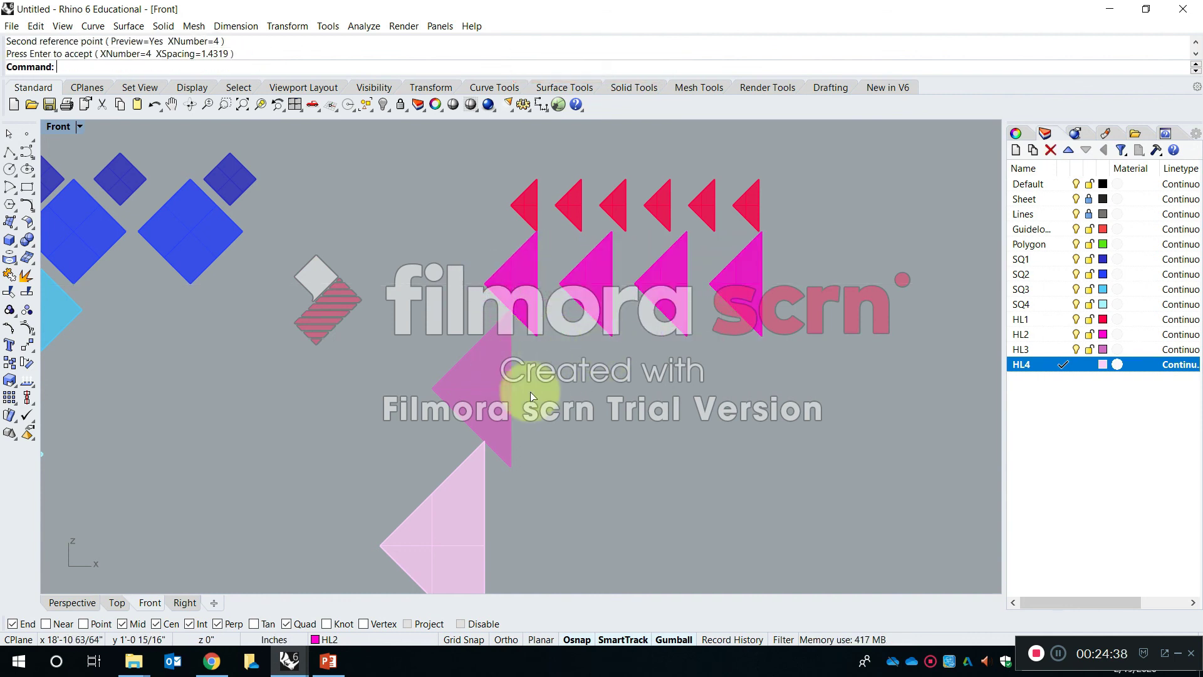
pyautogui.click(472, 383)
pyautogui.press('Return')
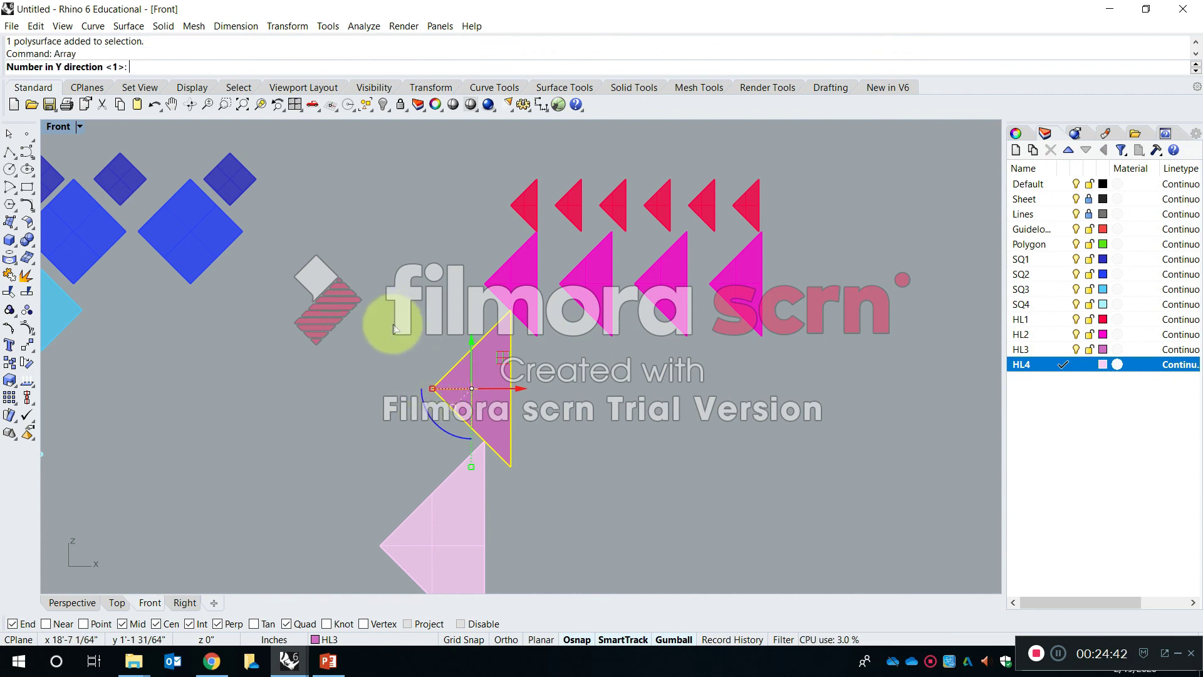
pyautogui.press('Return')
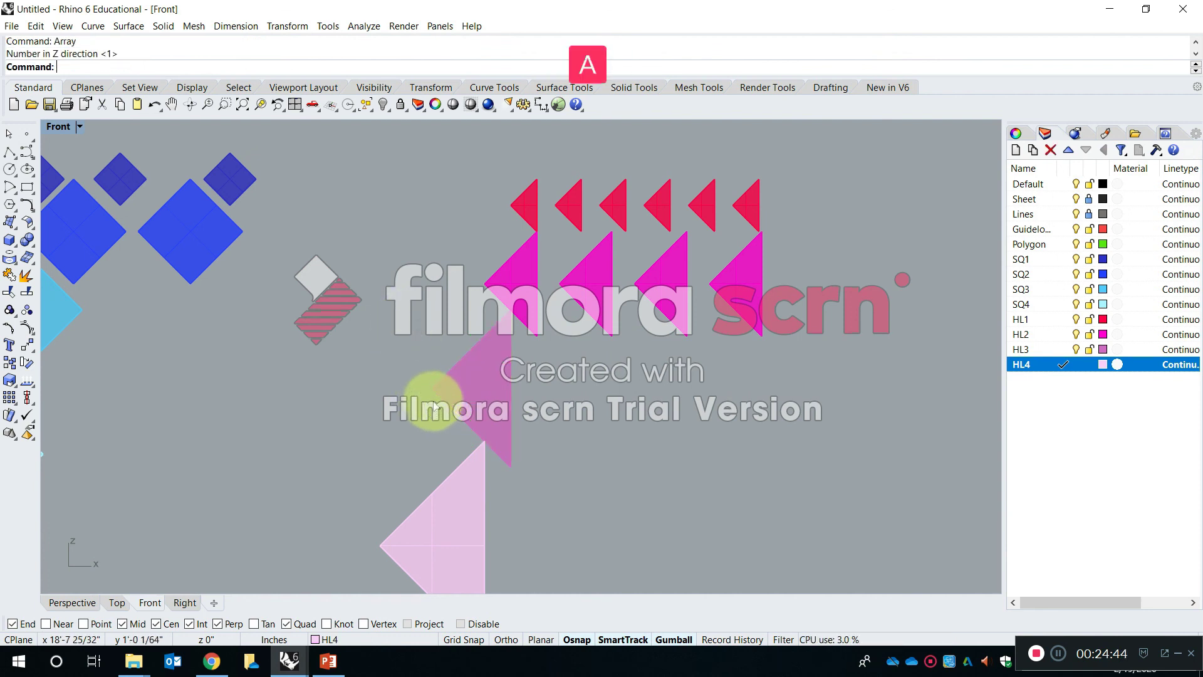
# - Array the HL3 triangle into a horizontal row of 2 by 1 by 1 with an X spacing of about 2.79 inches
pyautogui.press('Return')
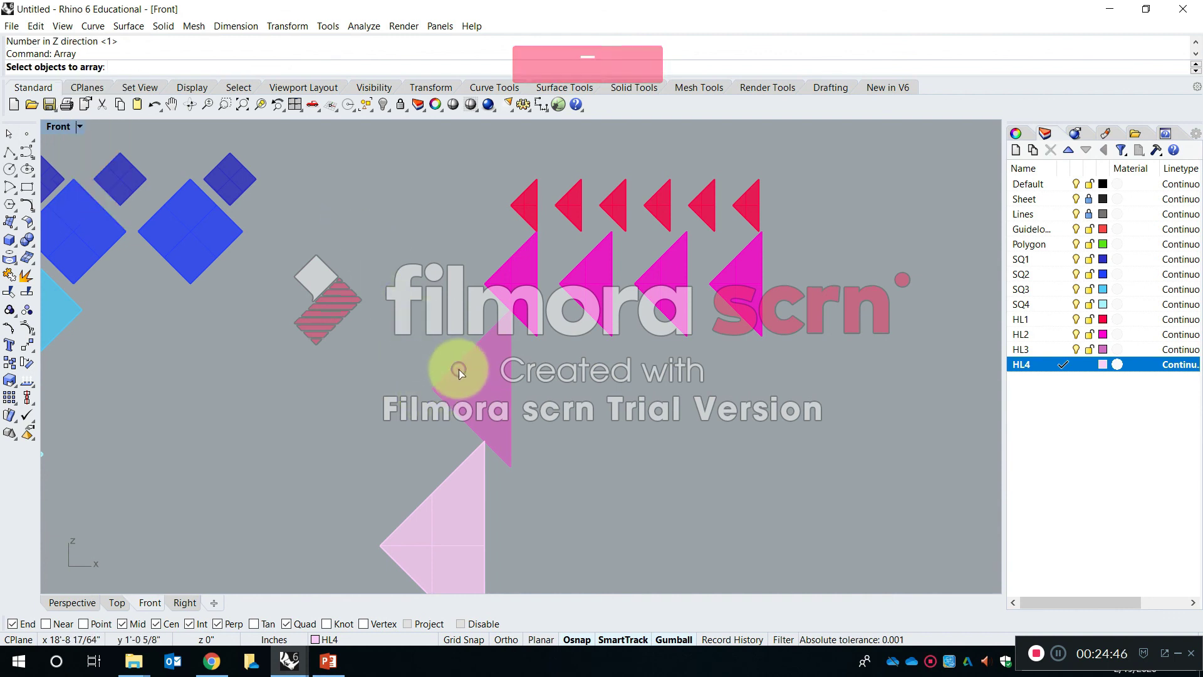
pyautogui.click(457, 368)
pyautogui.press('Return')
pyautogui.write('2')
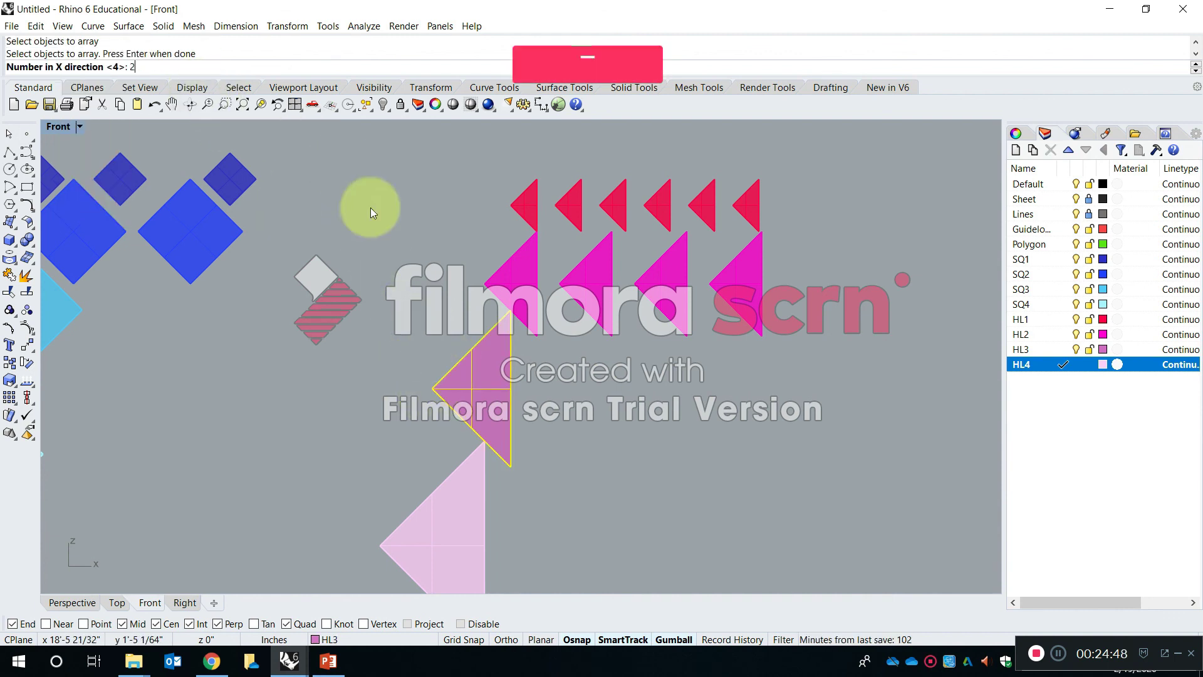
pyautogui.press('Return')
pyautogui.press('Return')
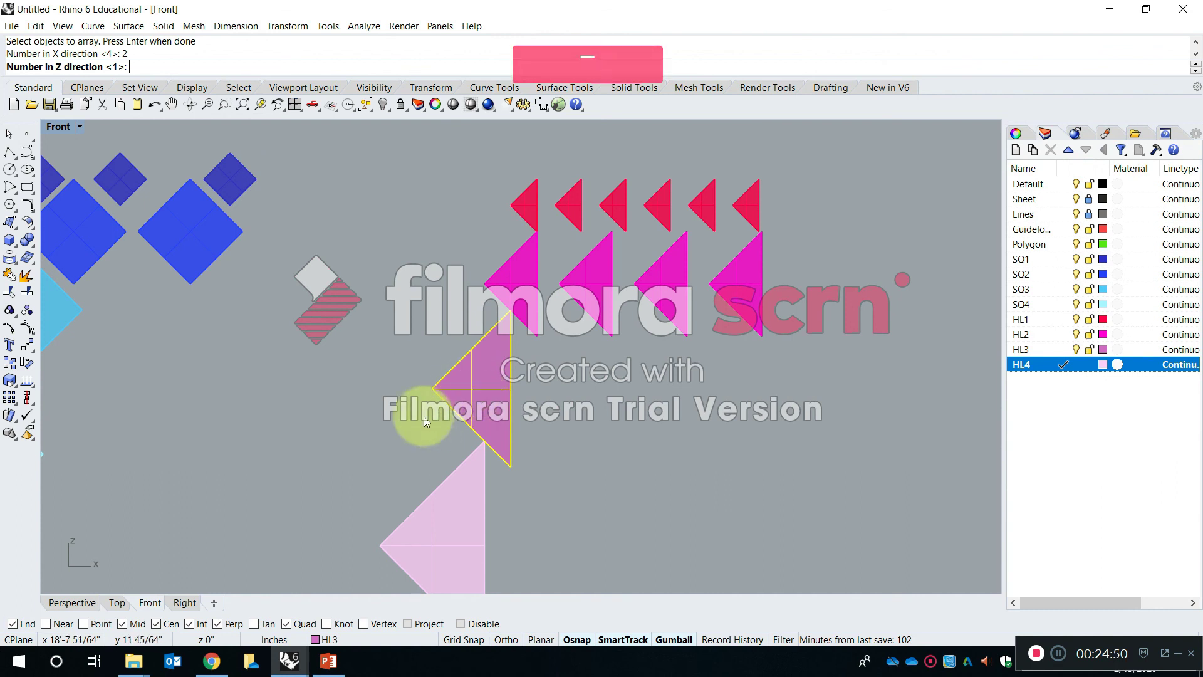
pyautogui.press('Return')
pyautogui.click(431, 388)
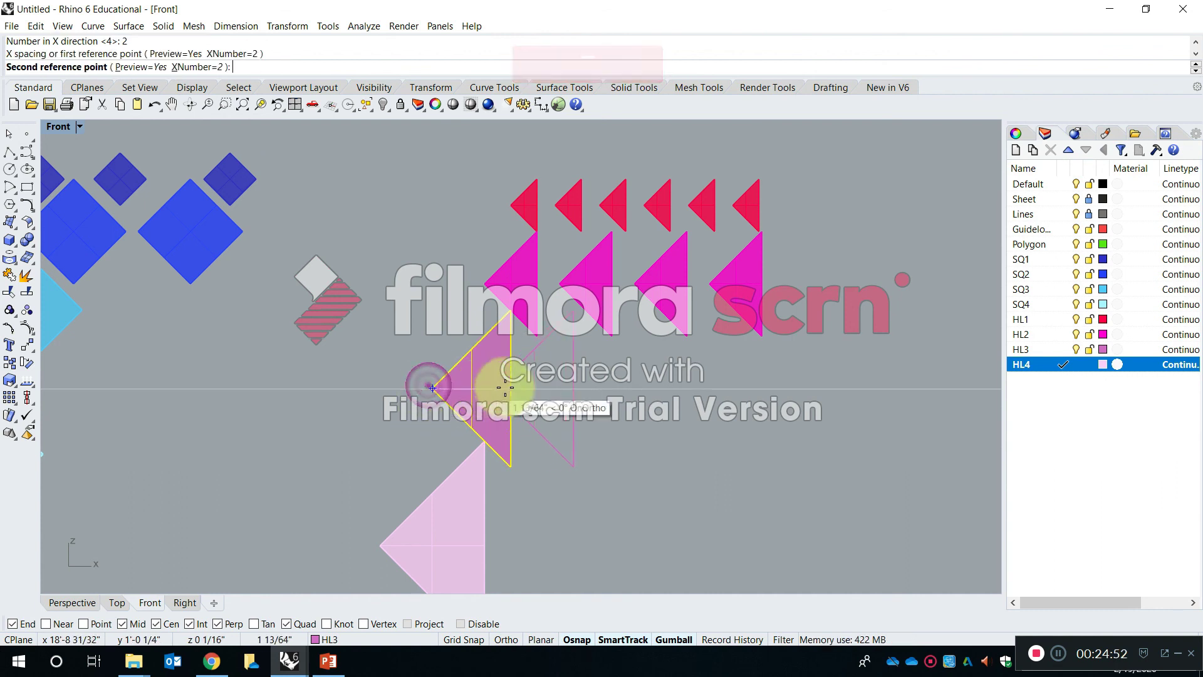
pyautogui.click(578, 393)
pyautogui.moveTo(511, 443); pyautogui.dragTo(497, 344, button='right')
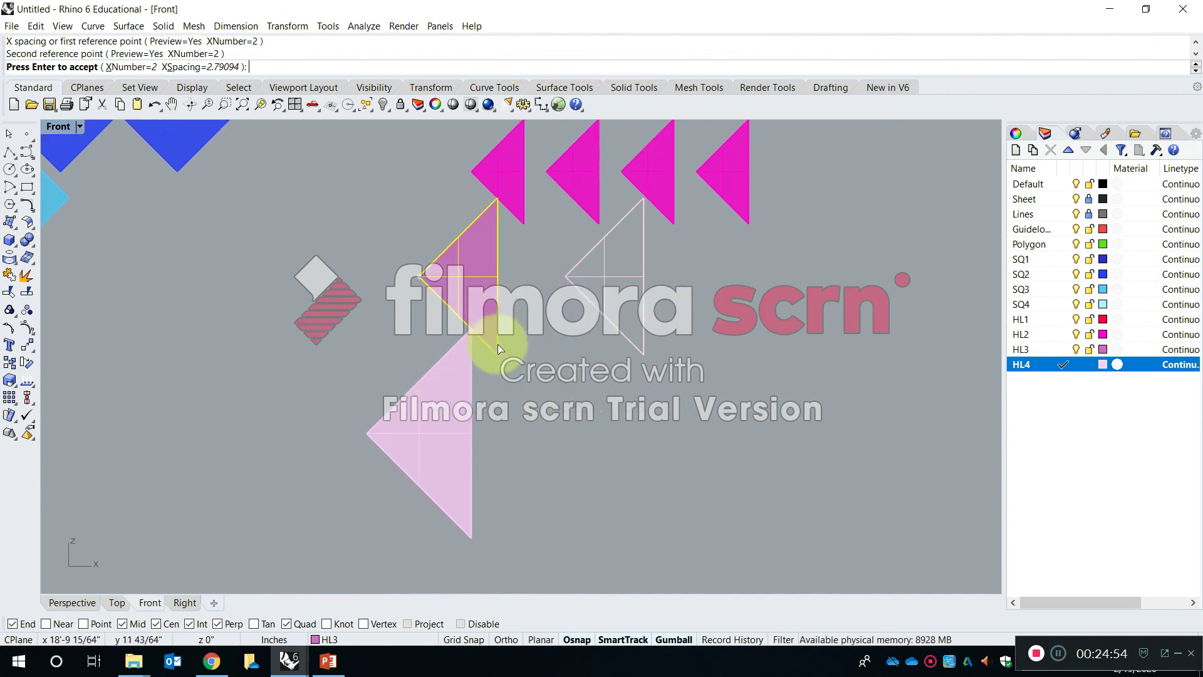
pyautogui.press('Return')
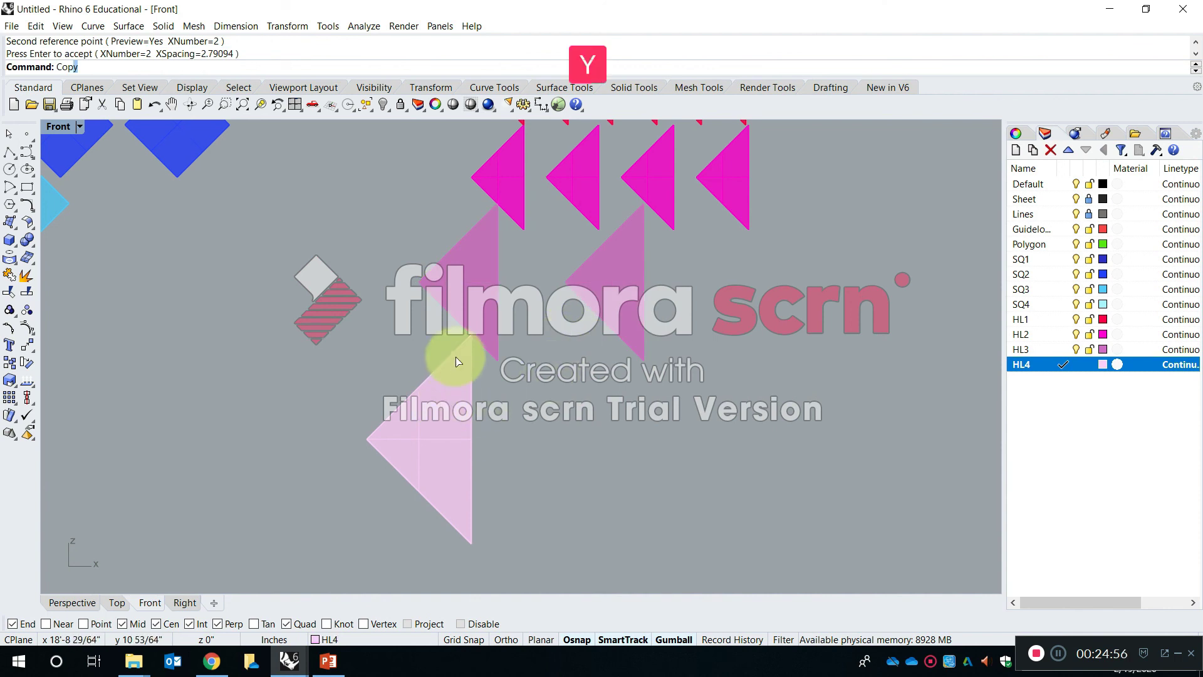
# - Copy the HL4 triangle once, placing the duplicate to the right of the original with a small gap between them
pyautogui.write('Copy')
pyautogui.press('Return')
pyautogui.click(445, 438)
pyautogui.press('Return')
pyautogui.click(520, 445)
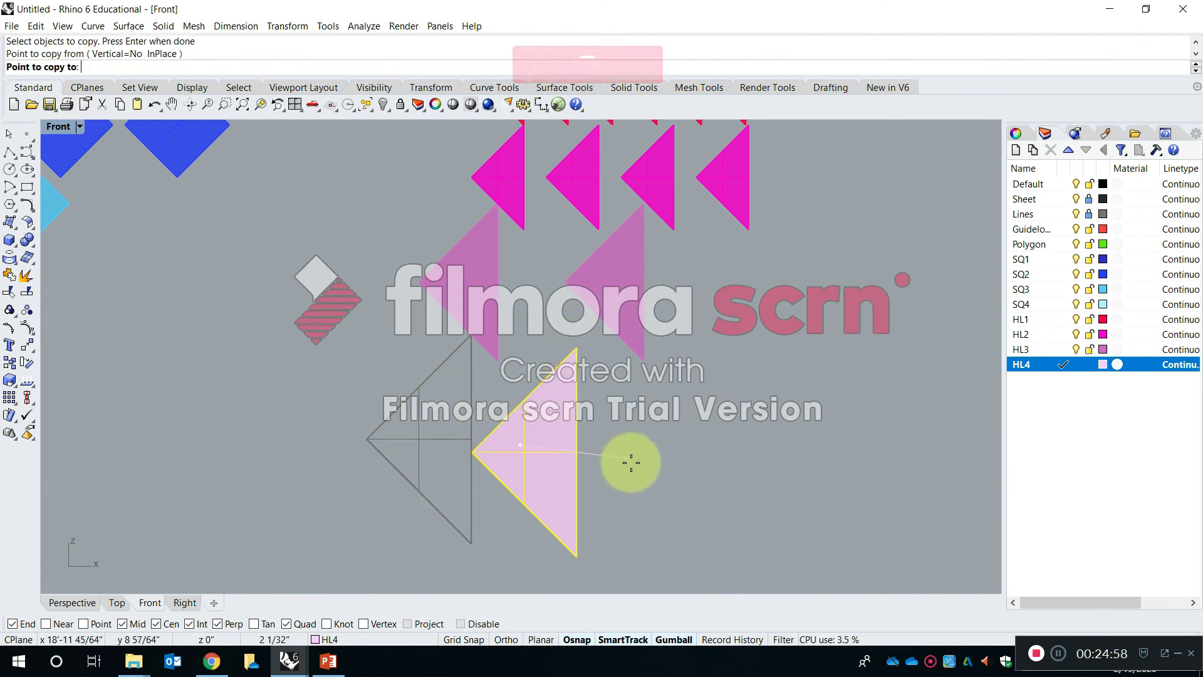
pyautogui.keyDown('shift'); pyautogui.click(646, 436); pyautogui.keyUp('shift')
pyautogui.scroll(-3, 637, 435)
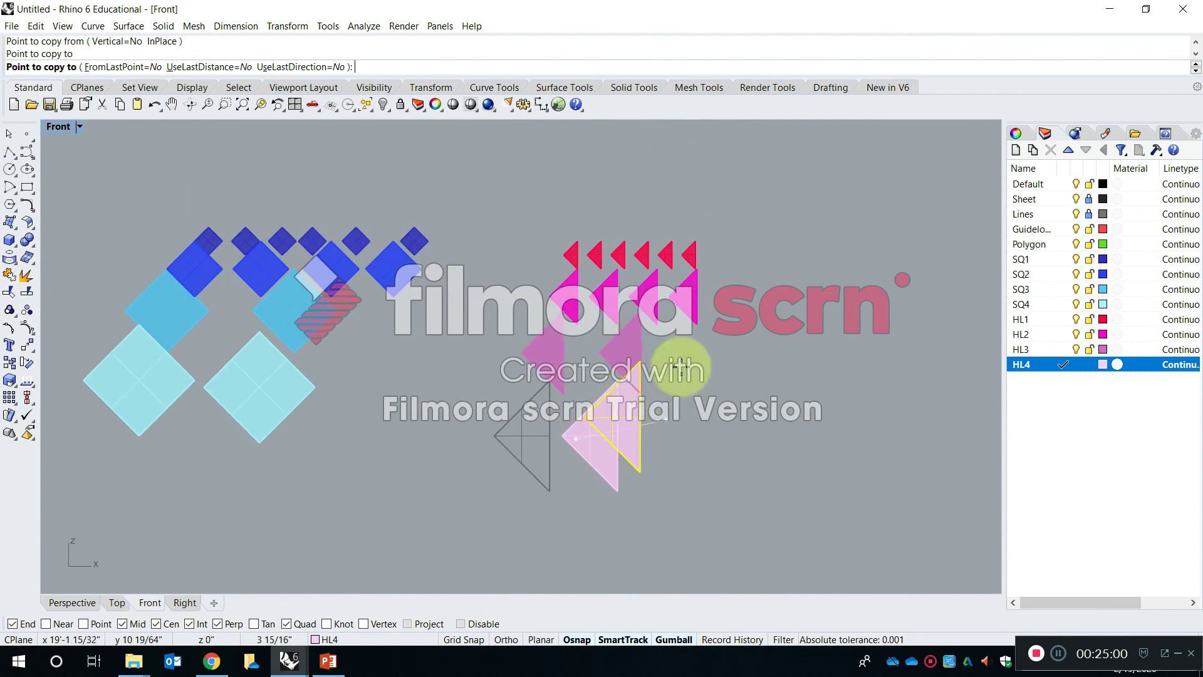
pyautogui.scroll(-2, 681, 367)
pyautogui.press('Return')
pyautogui.scroll(-4, 667, 413)
pyautogui.moveTo(669, 411); pyautogui.dragTo(510, 376, button='right')
pyautogui.scroll(3, 704, 404)
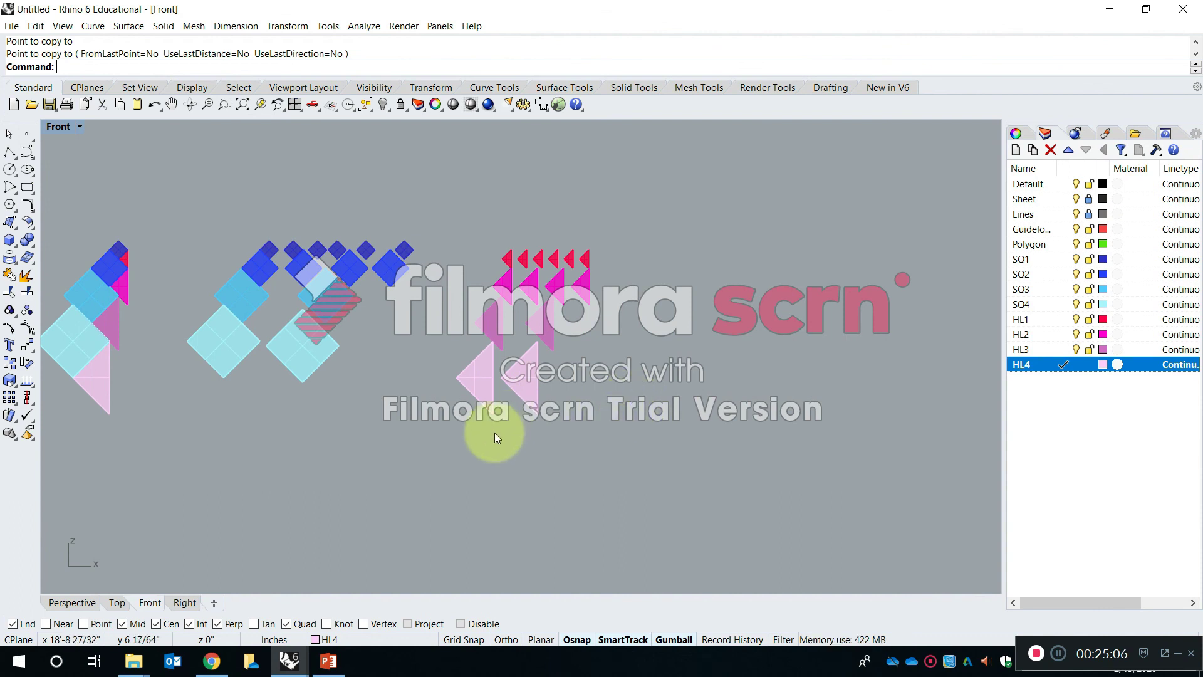
pyautogui.moveTo(622, 380)
pyautogui.mouseDown(button='right')
pyautogui.moveTo(621, 351)
pyautogui.moveTo(628, 376)
pyautogui.mouseUp(button='right')
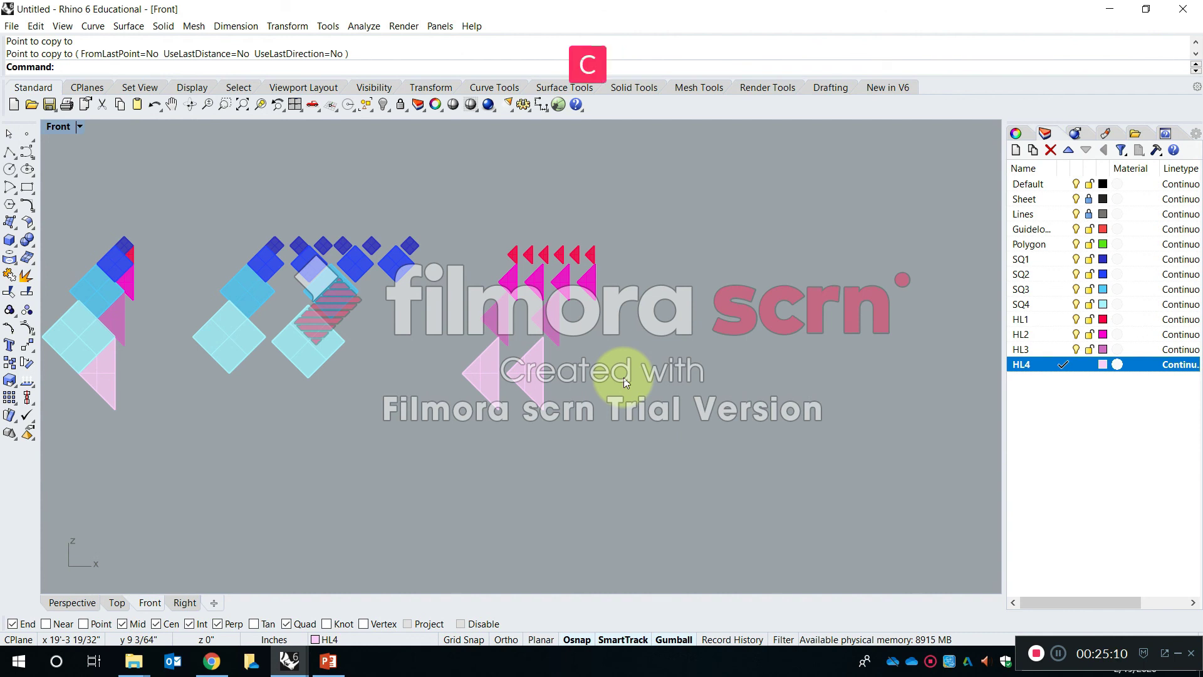
pyautogui.write('op')
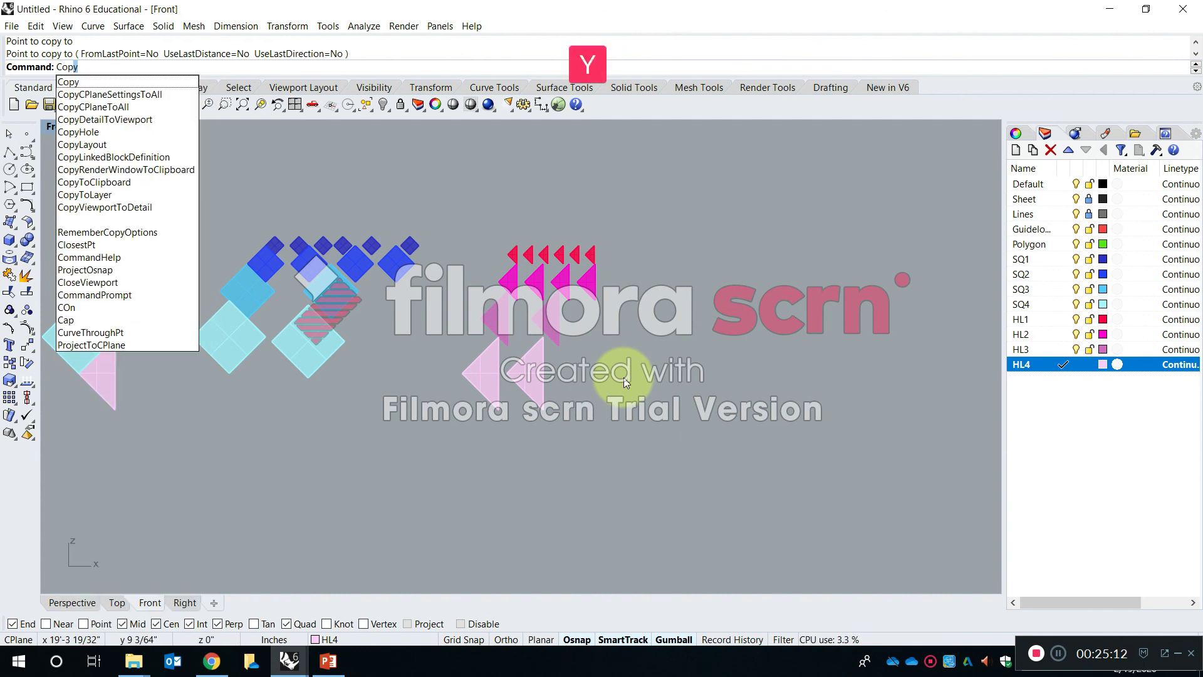
pyautogui.write('y')
pyautogui.press('space')
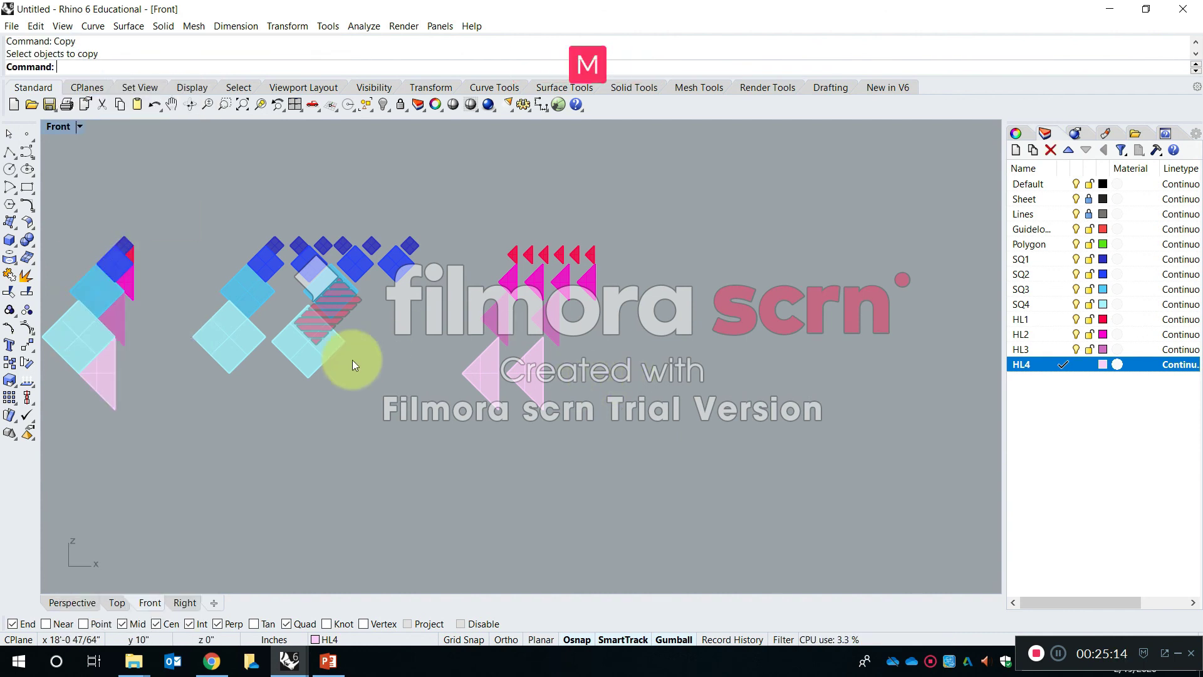
pyautogui.press('space')
pyautogui.click(283, 346)
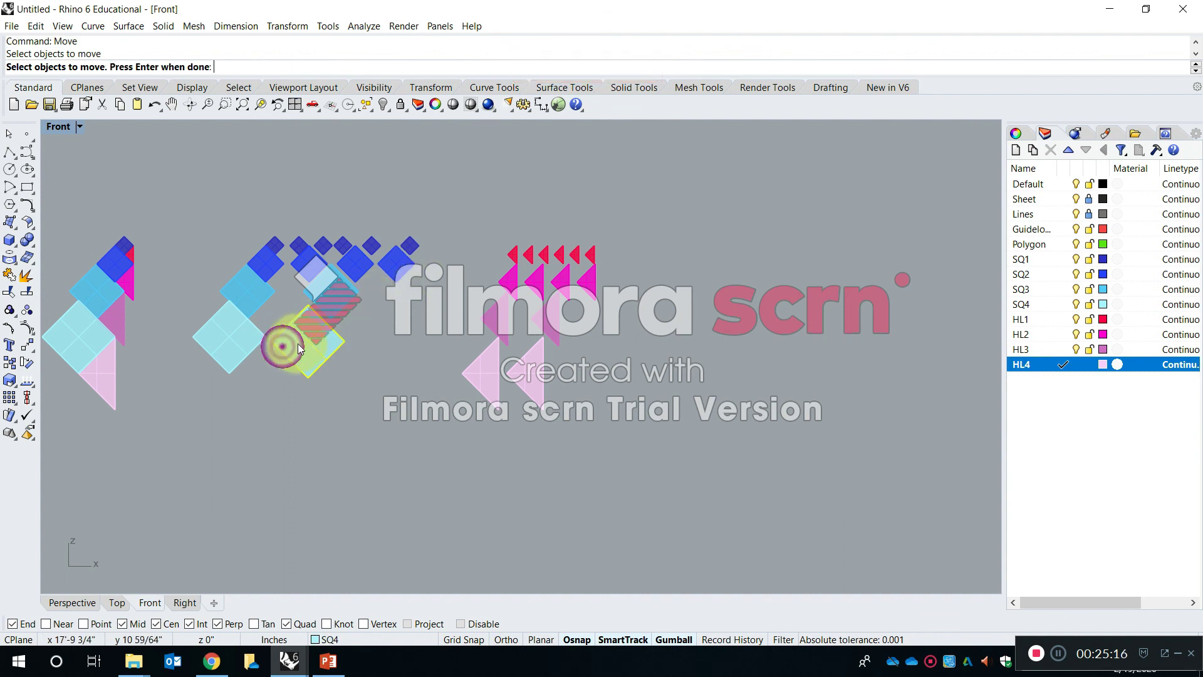
pyautogui.write('Co[py')
pyautogui.press('space')
pyautogui.press('Escape')
pyautogui.scroll(-4, 408, 329)
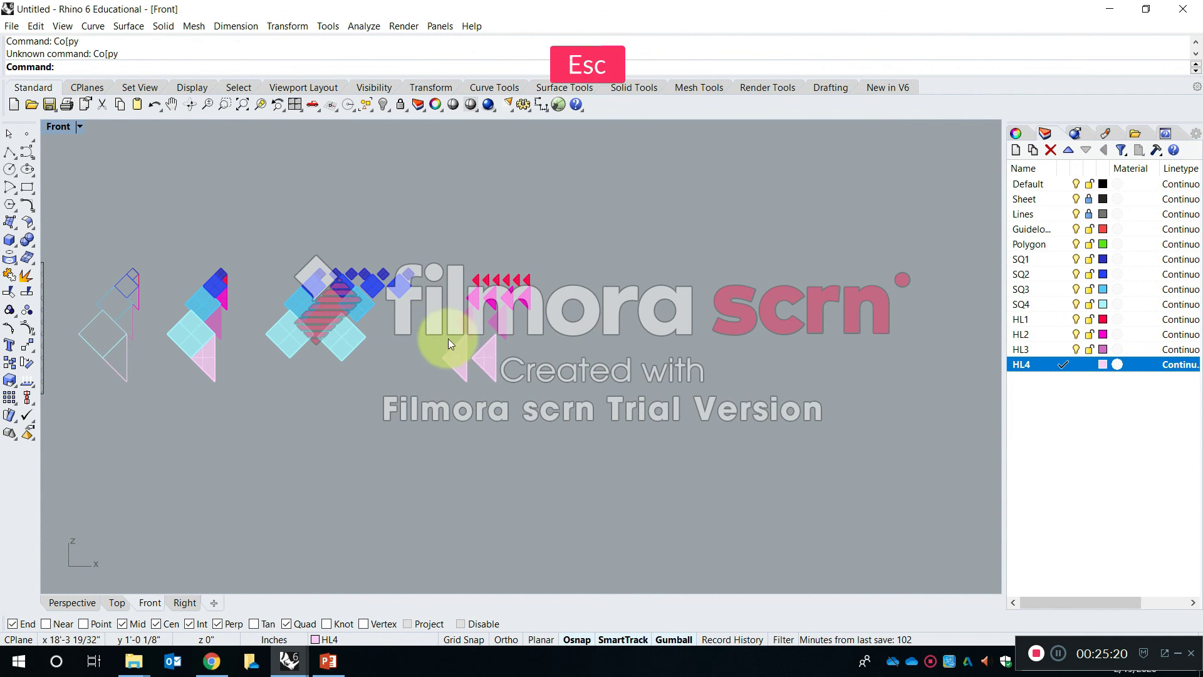
# - Copy the complete set of square and triangle rows about 3 feet straight to the right
pyautogui.press('space')
pyautogui.moveTo(584, 414); pyautogui.dragTo(323, 265)
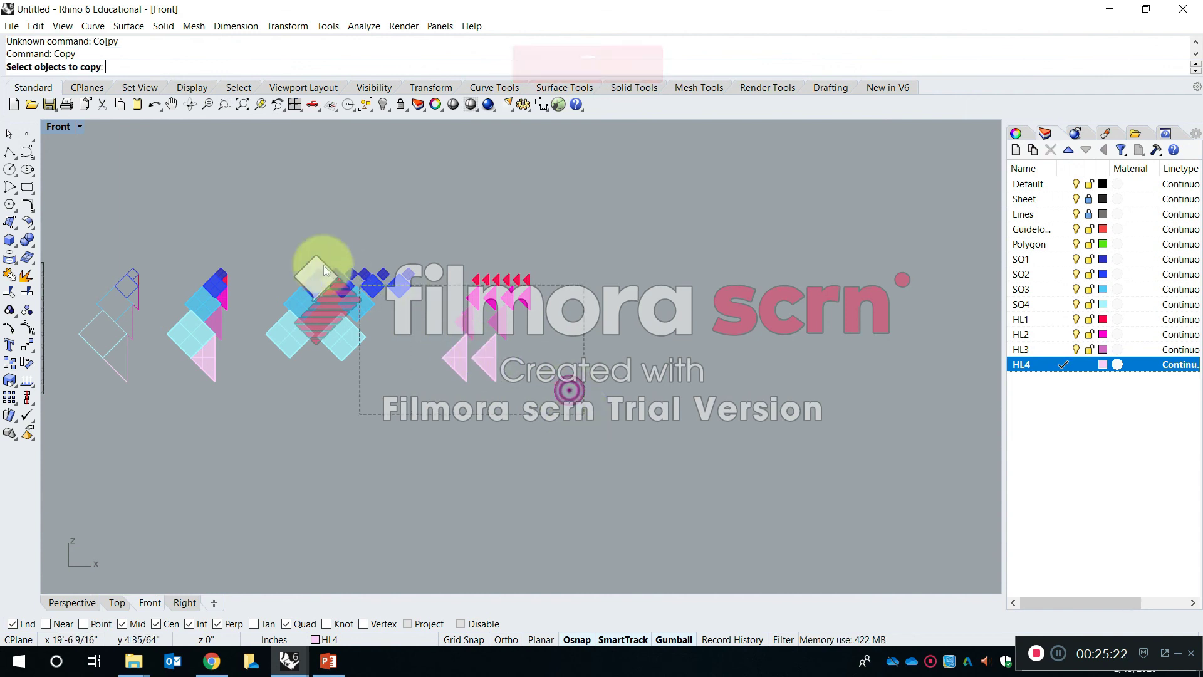
pyautogui.moveTo(269, 220); pyautogui.dragTo(268, 220)
pyautogui.press('space')
pyautogui.click(346, 206)
pyautogui.moveTo(679, 223); pyautogui.dragTo(500, 216, button='right')
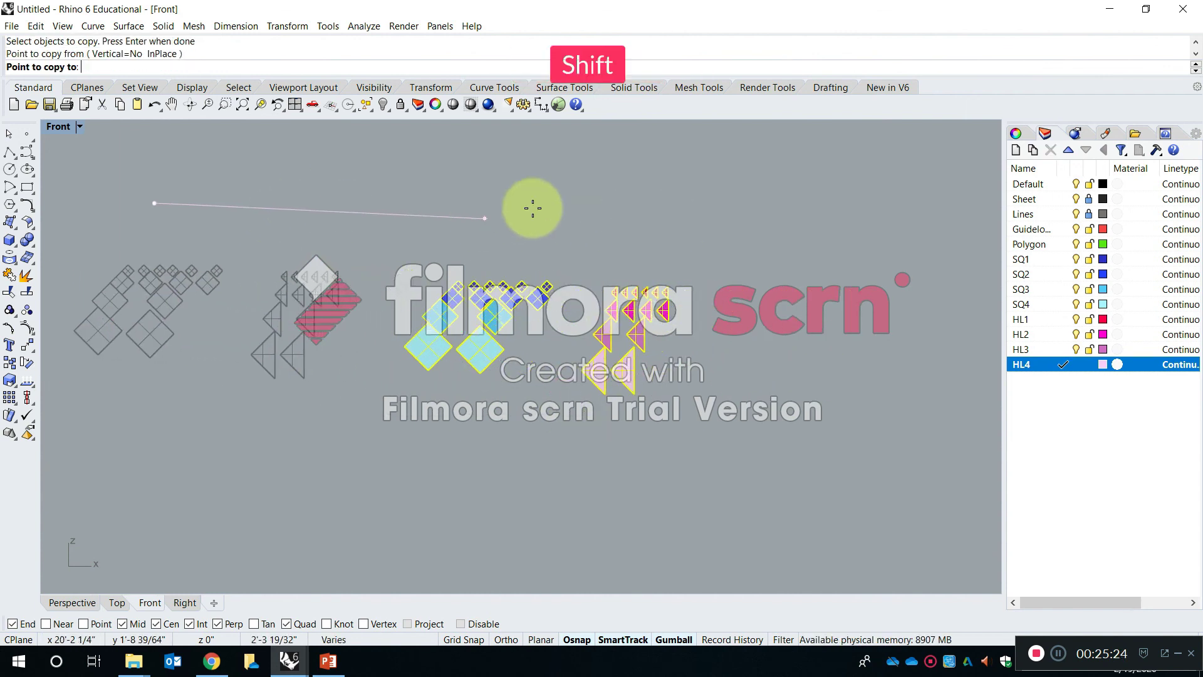
pyautogui.click(606, 231)
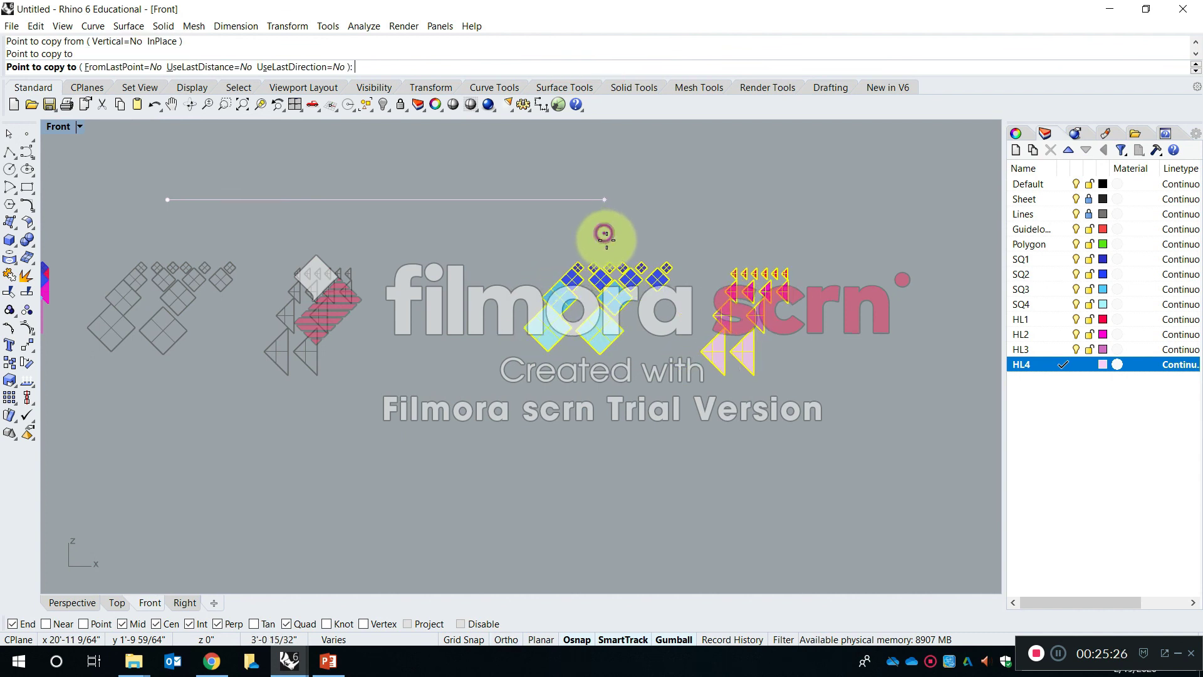
pyautogui.press('Escape')
# - Move the second SQ4 square of the copied set down, well below the other pieces, and deselect it
pyautogui.moveTo(589, 306); pyautogui.dragTo(563, 354, button='right')
pyautogui.scroll(4, 562, 355)
pyautogui.moveTo(563, 401); pyautogui.dragTo(494, 334, button='right')
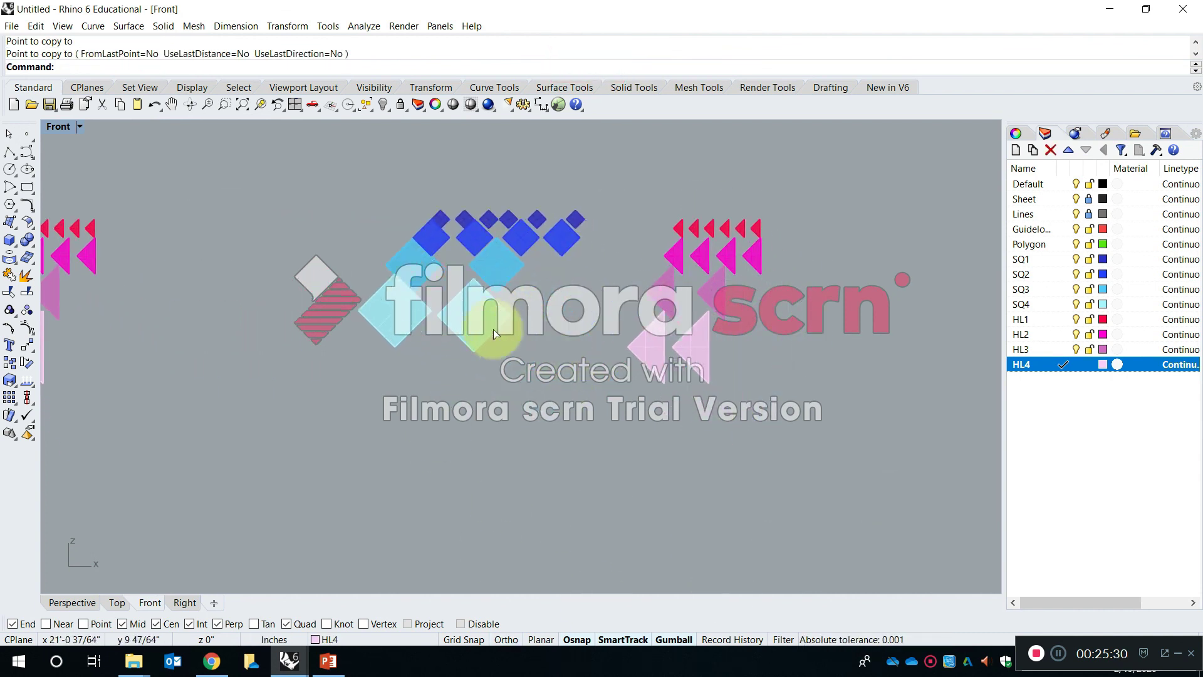
pyautogui.click(485, 328)
pyautogui.write('m')
pyautogui.press('space')
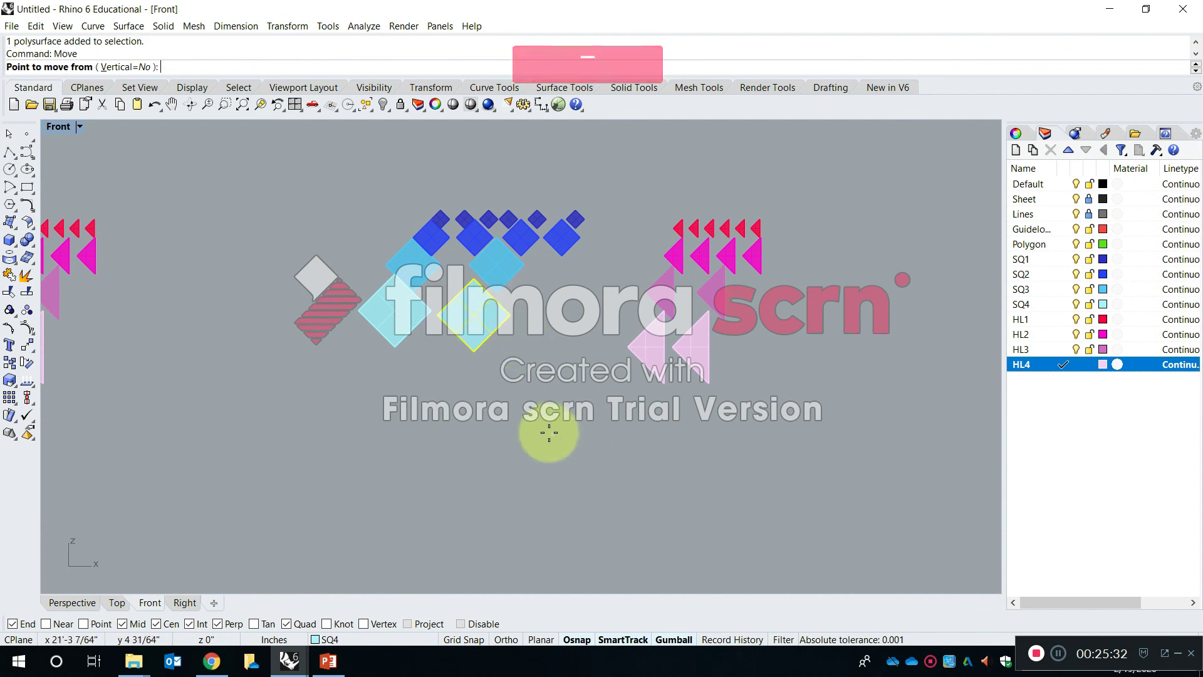
pyautogui.click(549, 432)
pyautogui.moveTo(539, 475); pyautogui.dragTo(542, 354, button='right')
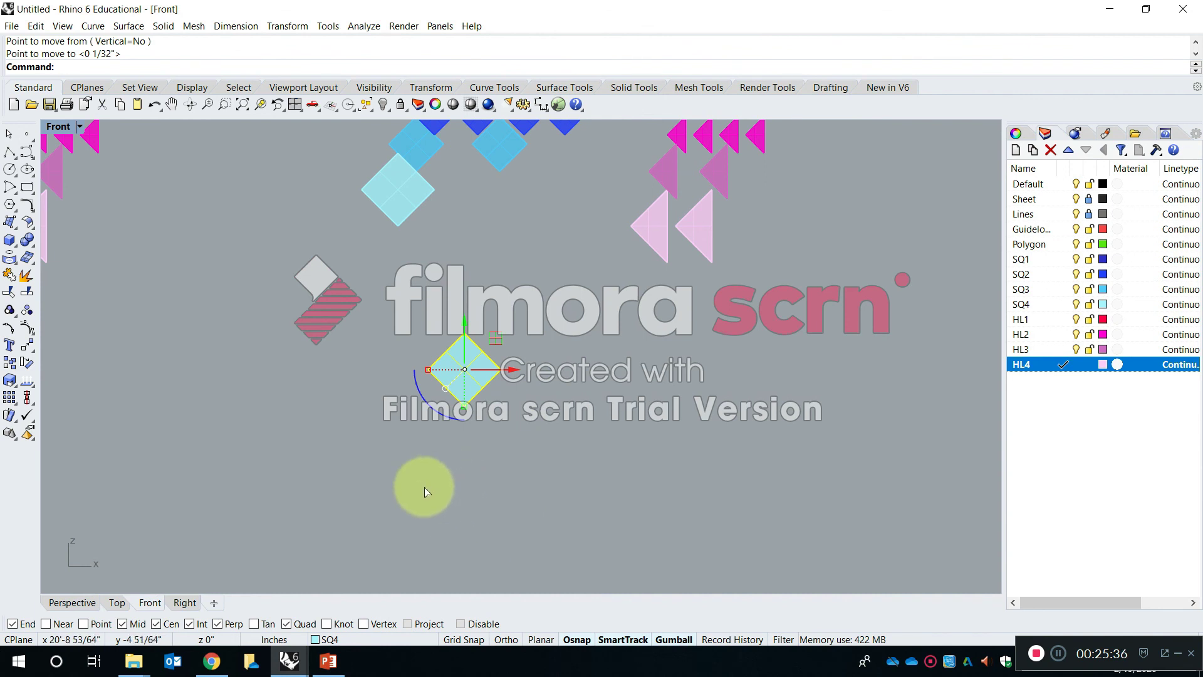
pyautogui.press('Escape')
pyautogui.click(268, 505)
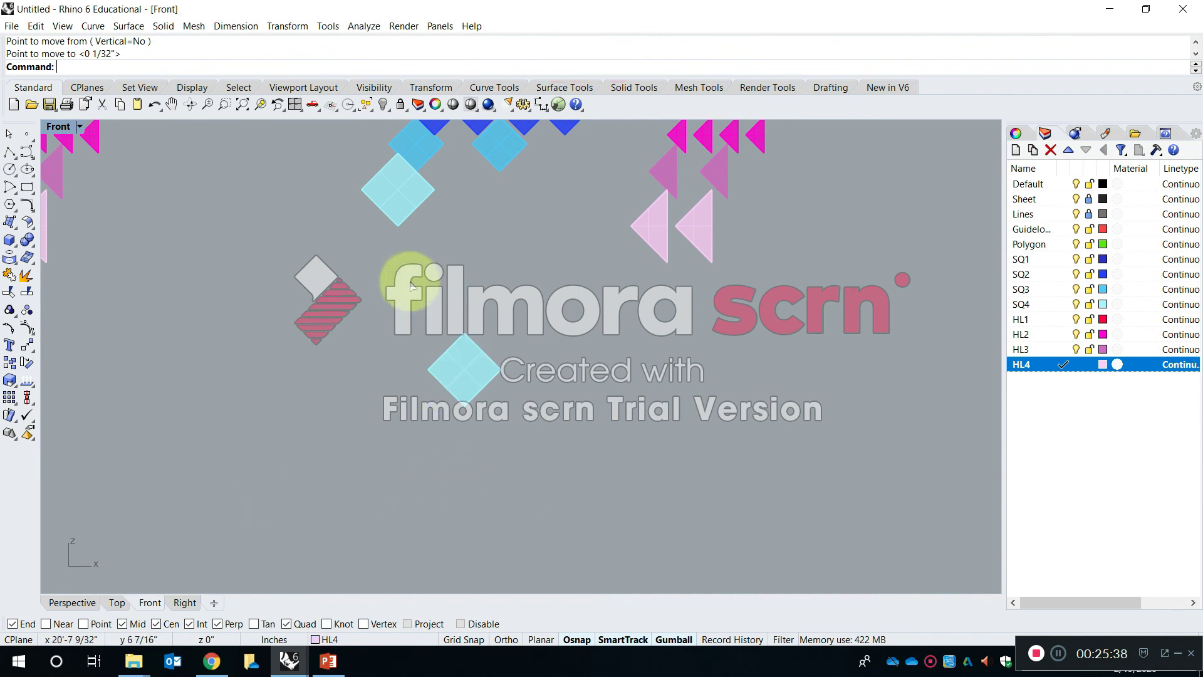
# - Fit the copied set of squares and triangles in all viewports, maximize the Perspective view and deselect the pieces
pyautogui.moveTo(714, 287); pyautogui.dragTo(707, 397, button='right')
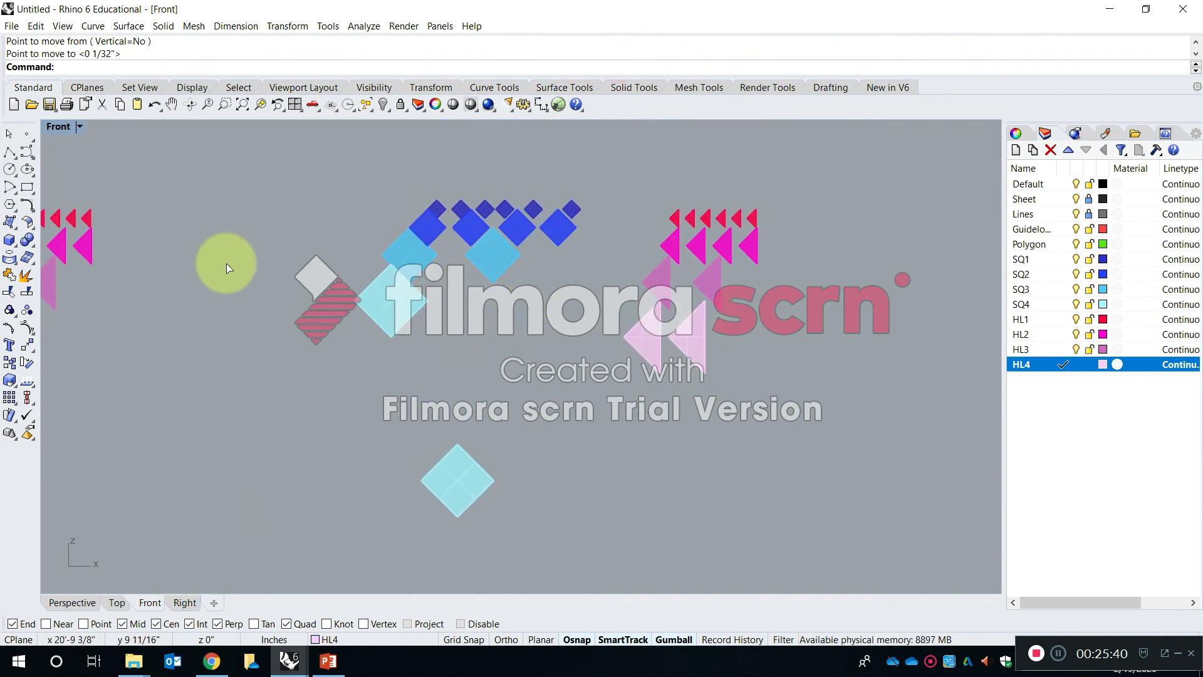
pyautogui.moveTo(353, 183); pyautogui.dragTo(337, 171)
pyautogui.click(726, 477)
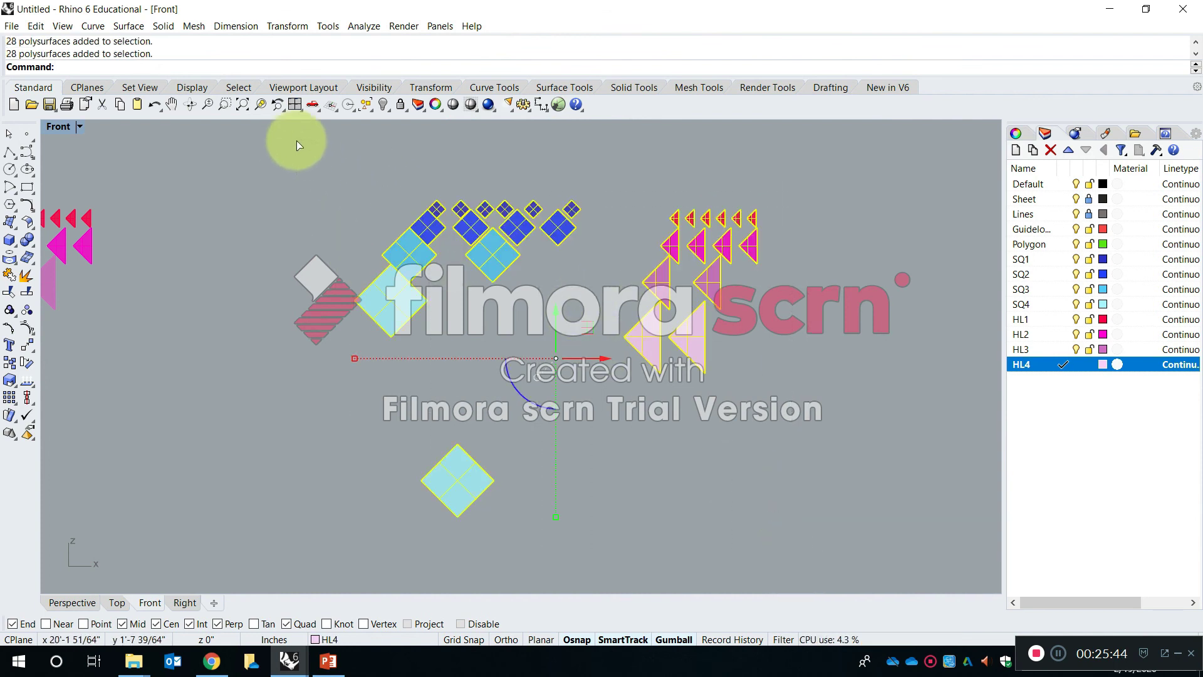
pyautogui.rightClick(260, 104)
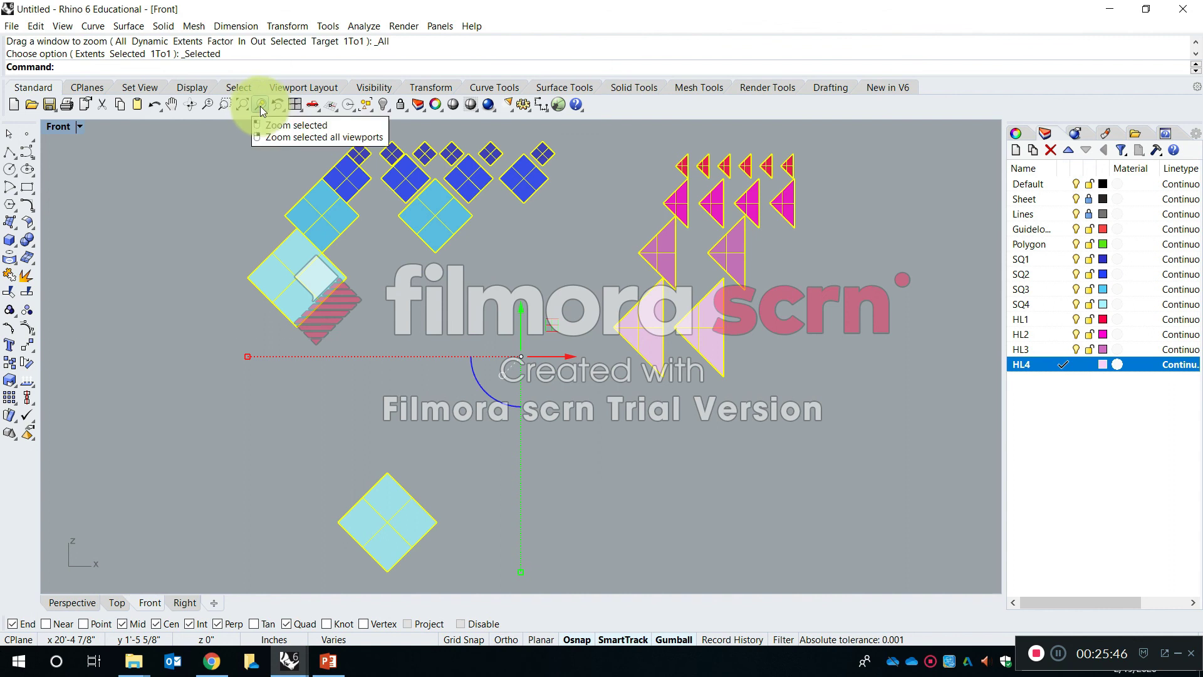
pyautogui.doubleClick(59, 126)
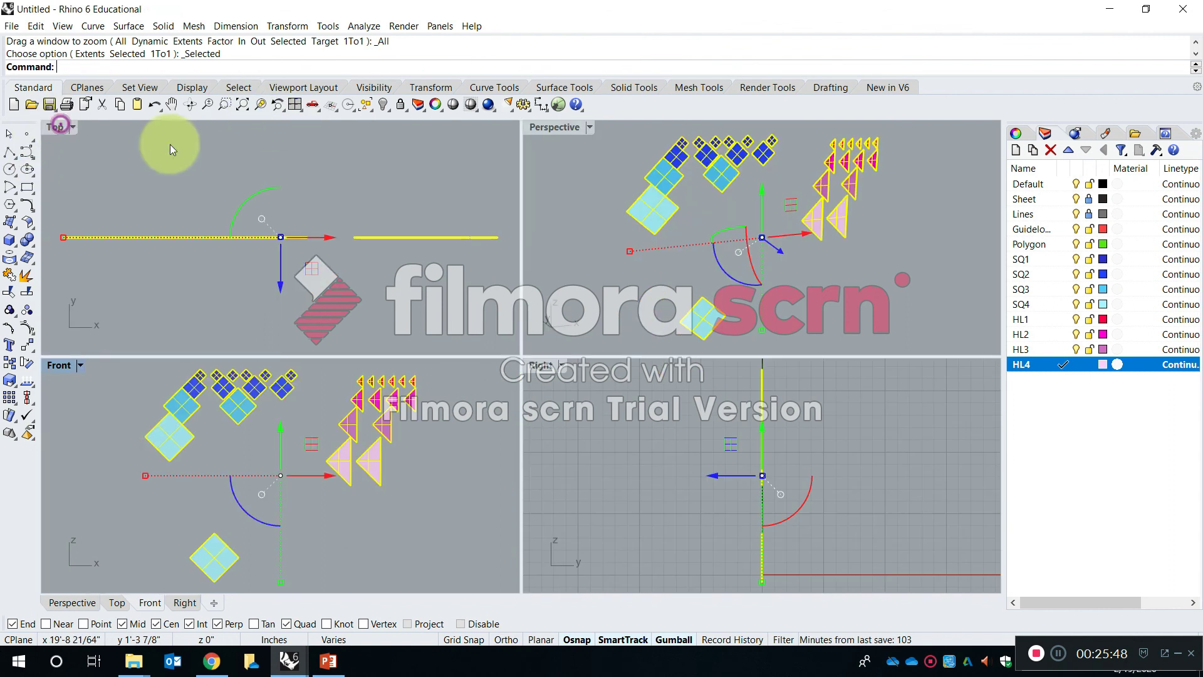
pyautogui.doubleClick(552, 128)
pyautogui.press('capslock')
pyautogui.scroll(6, 485, 390)
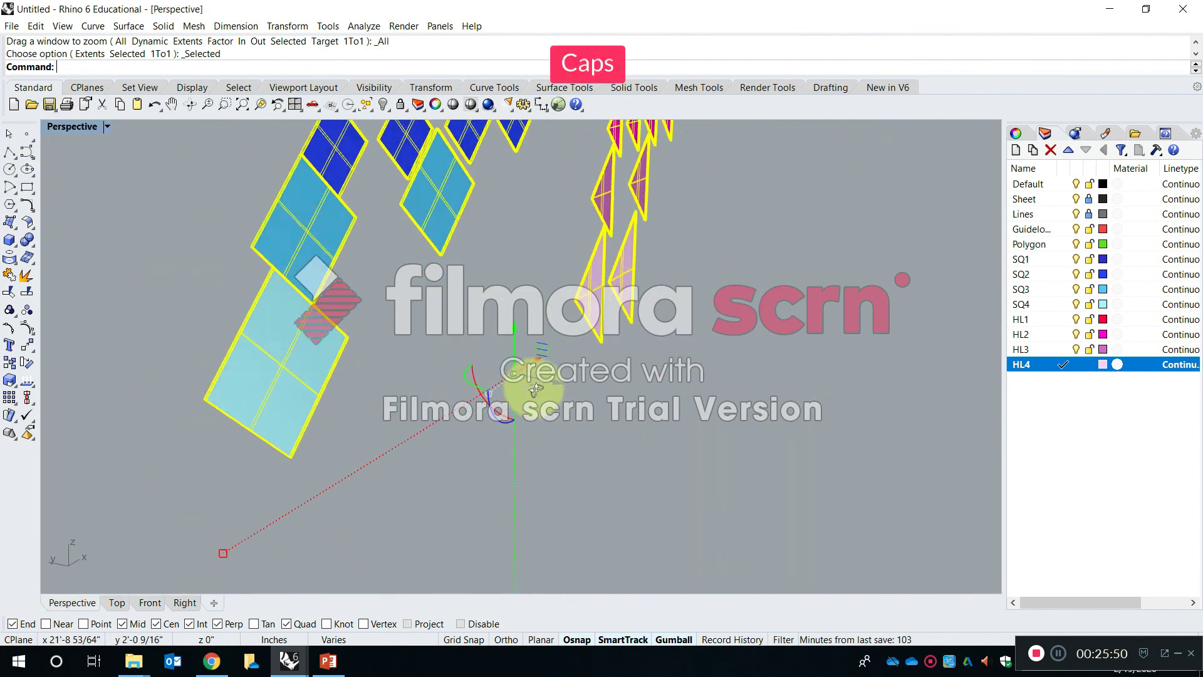
pyautogui.keyDown('shift'); pyautogui.moveTo(485, 390); pyautogui.dragTo(531, 318, button='right'); pyautogui.keyUp('shift')
pyautogui.scroll(-5, 526, 321)
pyautogui.scroll(-2, 463, 368)
pyautogui.click(462, 368)
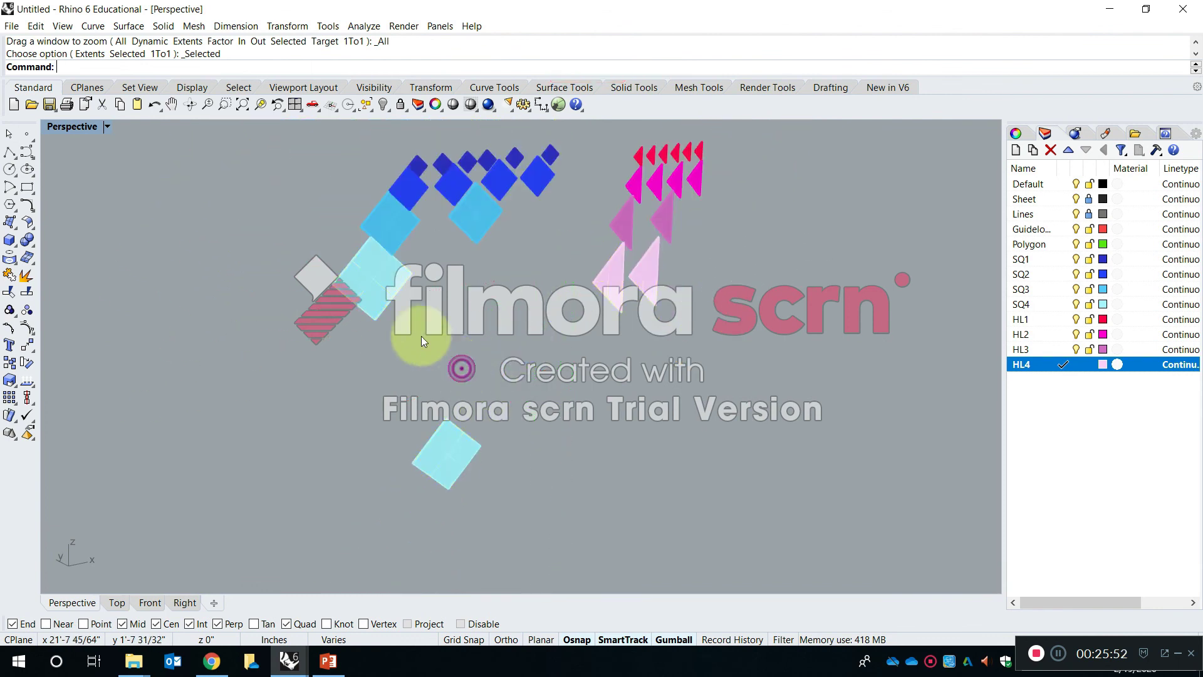
pyautogui.scroll(2, 423, 332)
# - Move the first SQ3 square of the copied set by its left corner onto the left corner of the separated SQ4 square
pyautogui.press('Escape')
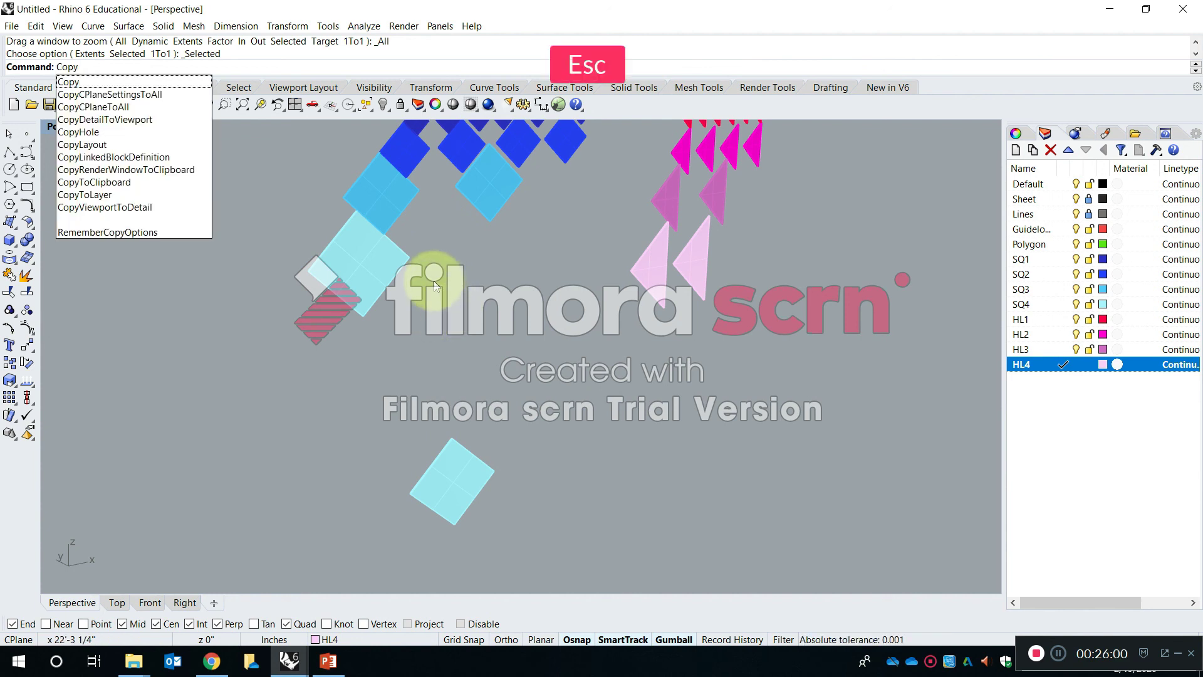
pyautogui.press('Escape')
pyautogui.write('M')
pyautogui.press('space')
pyautogui.click(360, 193)
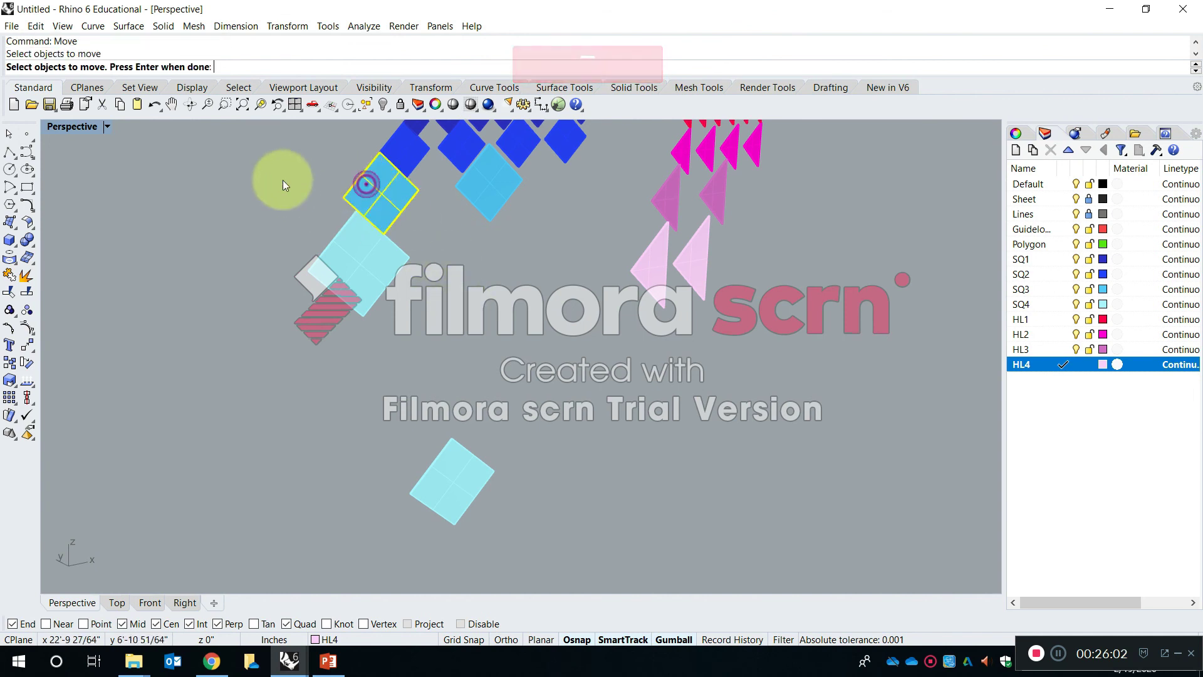
pyautogui.scroll(12, 279, 175)
pyautogui.press('space')
pyautogui.click(688, 327)
pyautogui.scroll(-8, 704, 279)
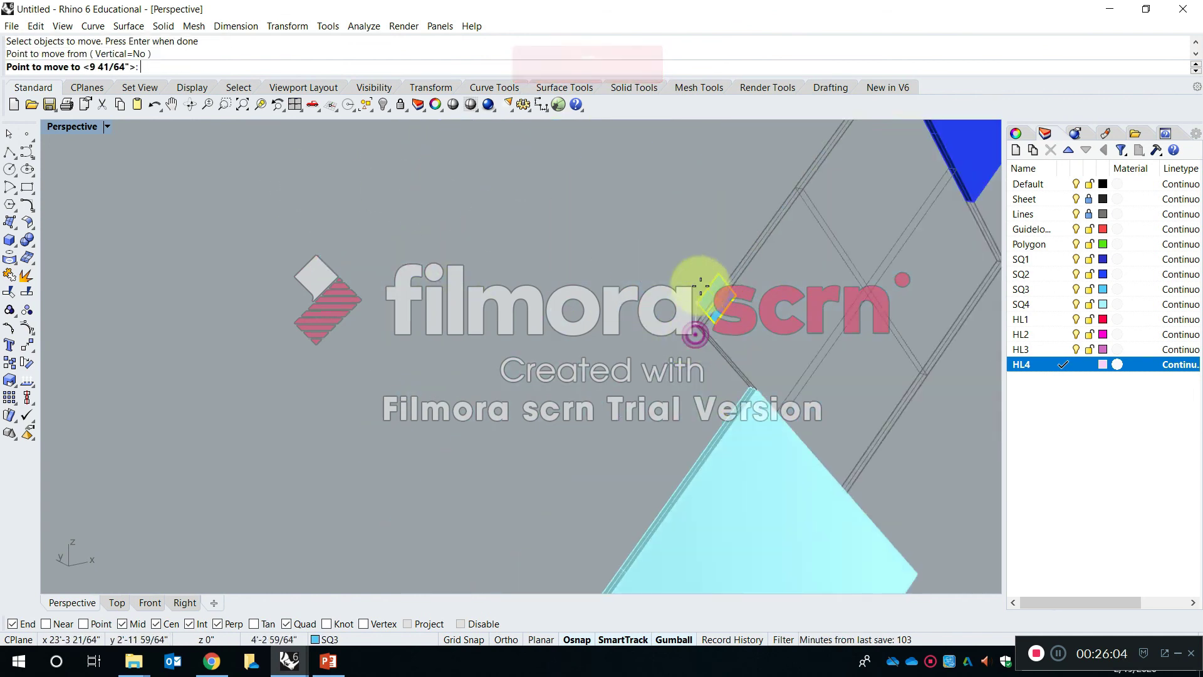
pyautogui.scroll(4, 714, 408)
pyautogui.scroll(5, 710, 446)
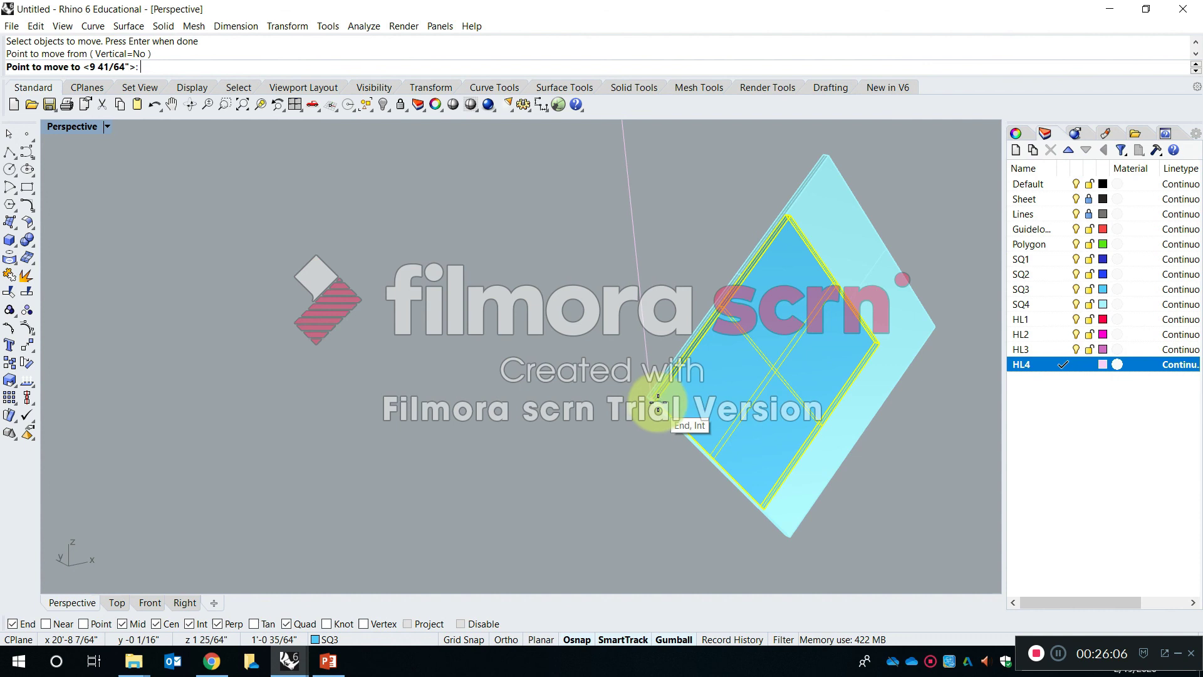
pyautogui.click(655, 397)
pyautogui.scroll(6, 658, 413)
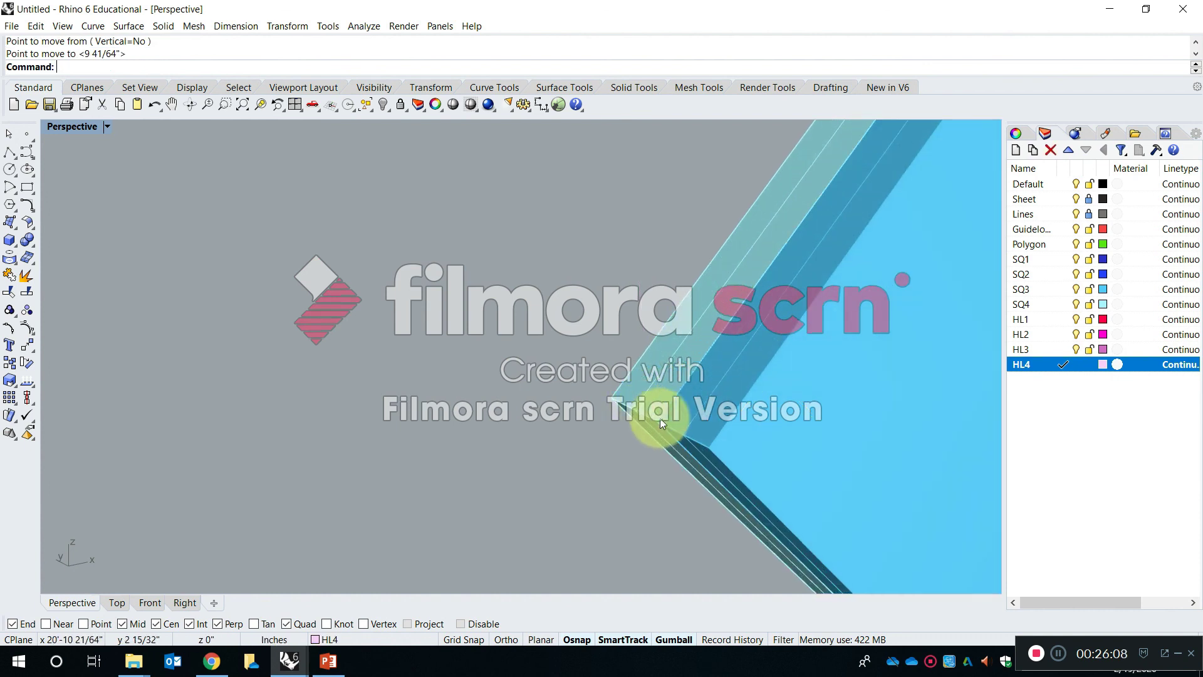
# - Move the first HL1 triangle of the copied set by its upper tip onto the separated SQ4 square's top corner
pyautogui.scroll(-9, 575, 321)
pyautogui.moveTo(573, 312); pyautogui.dragTo(813, 300, button='right')
pyautogui.keyDown('shift'); pyautogui.moveTo(812, 301); pyautogui.dragTo(654, 366, button='right'); pyautogui.keyUp('shift')
pyautogui.moveTo(654, 366); pyautogui.dragTo(607, 383, button='right')
pyautogui.scroll(-7, 756, 307)
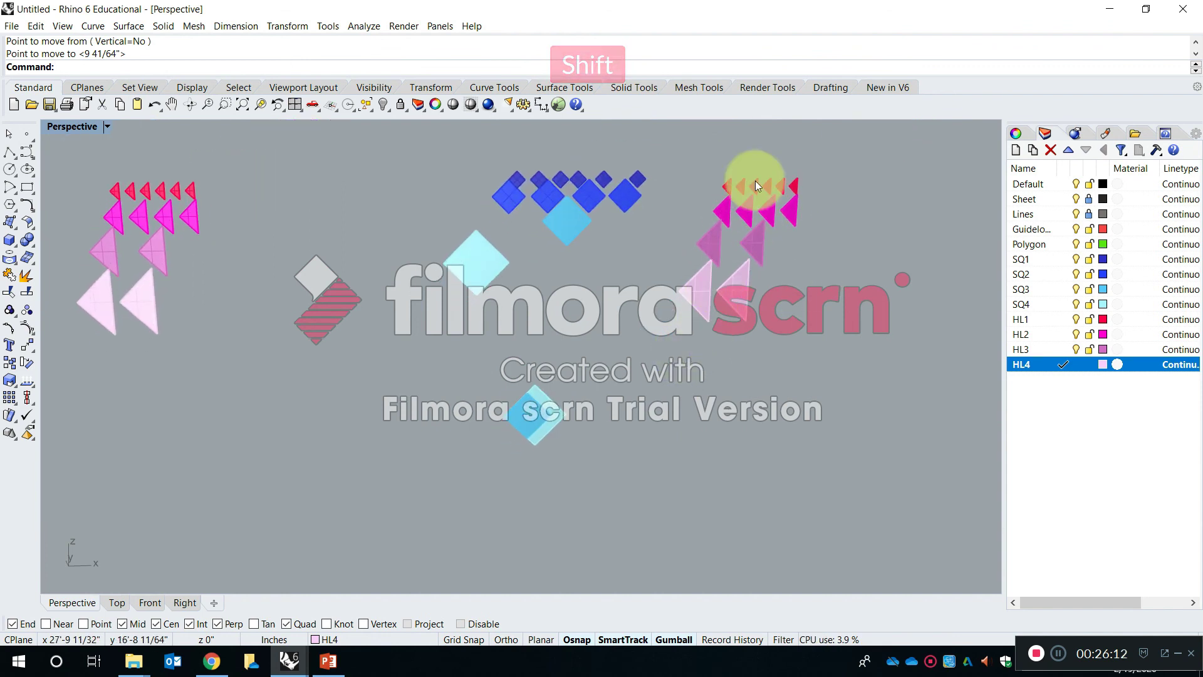
pyautogui.scroll(7, 752, 180)
pyautogui.scroll(3, 680, 200)
pyautogui.click(663, 198)
pyautogui.scroll(5, 663, 182)
pyautogui.rightClick(663, 205)
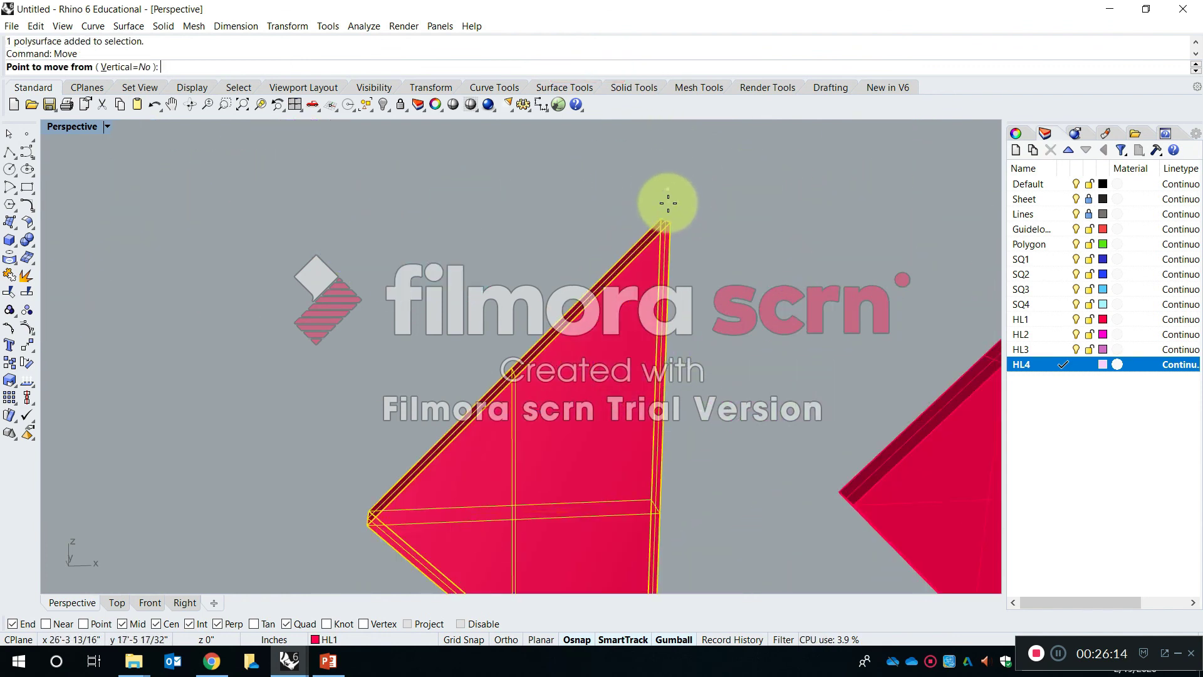
pyautogui.click(660, 216)
pyautogui.scroll(-10, 661, 188)
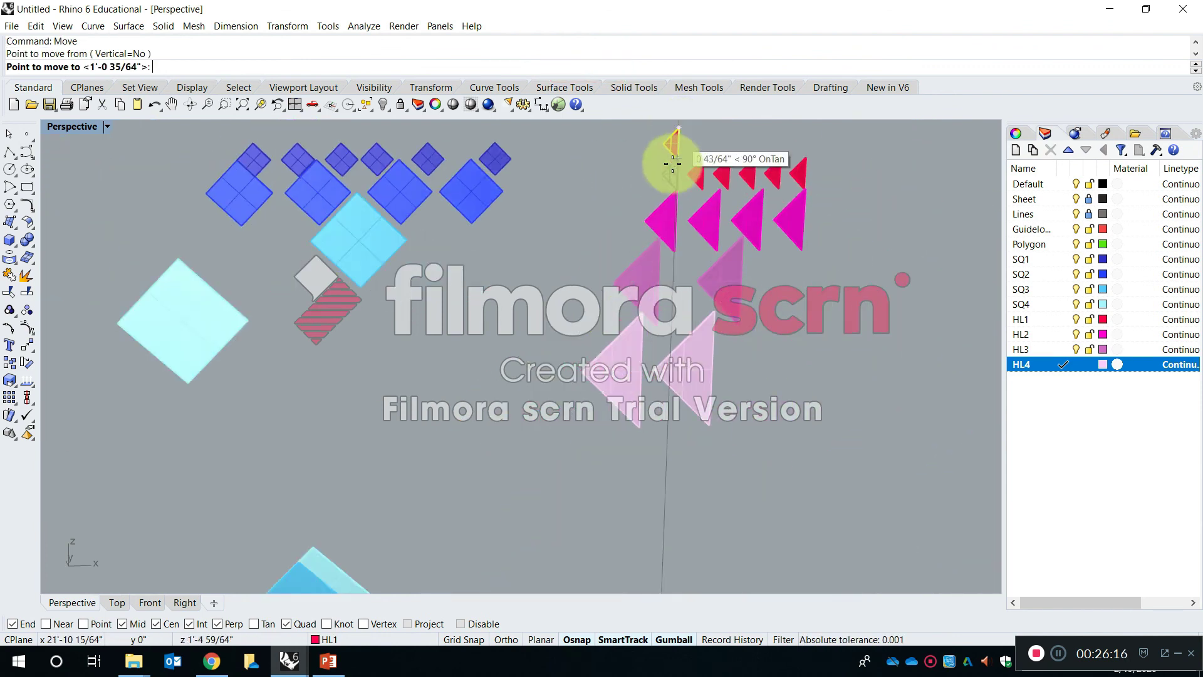
pyautogui.scroll(8, 469, 468)
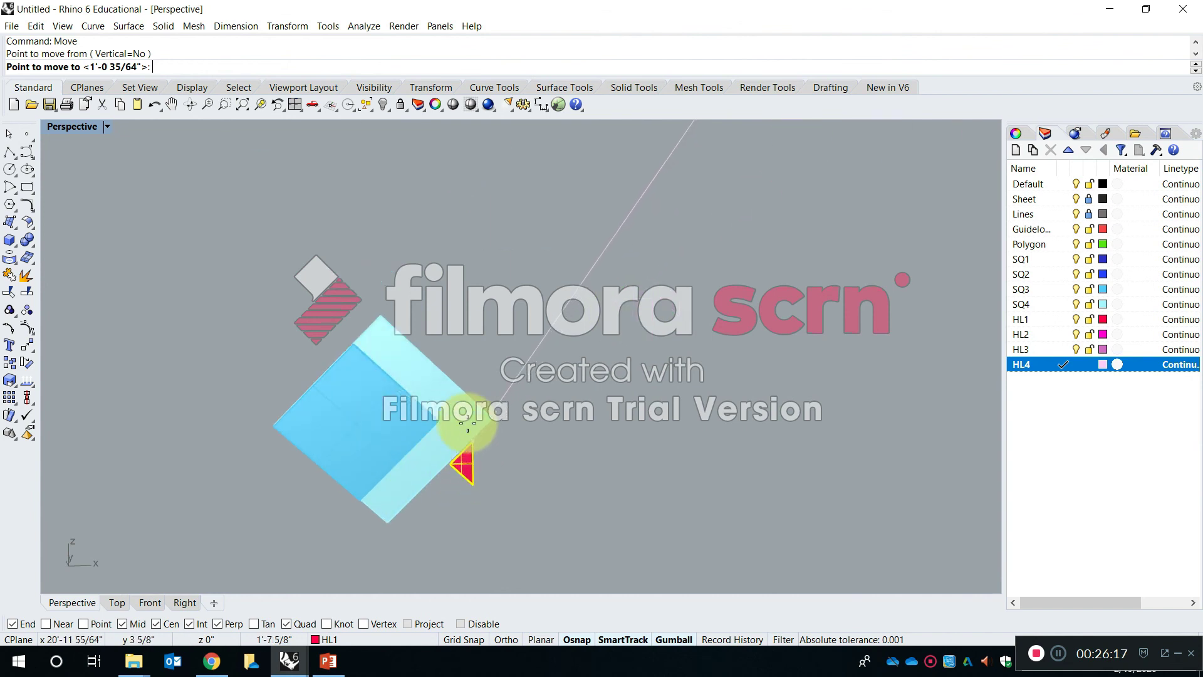
pyautogui.scroll(2, 317, 269)
pyautogui.click(319, 261)
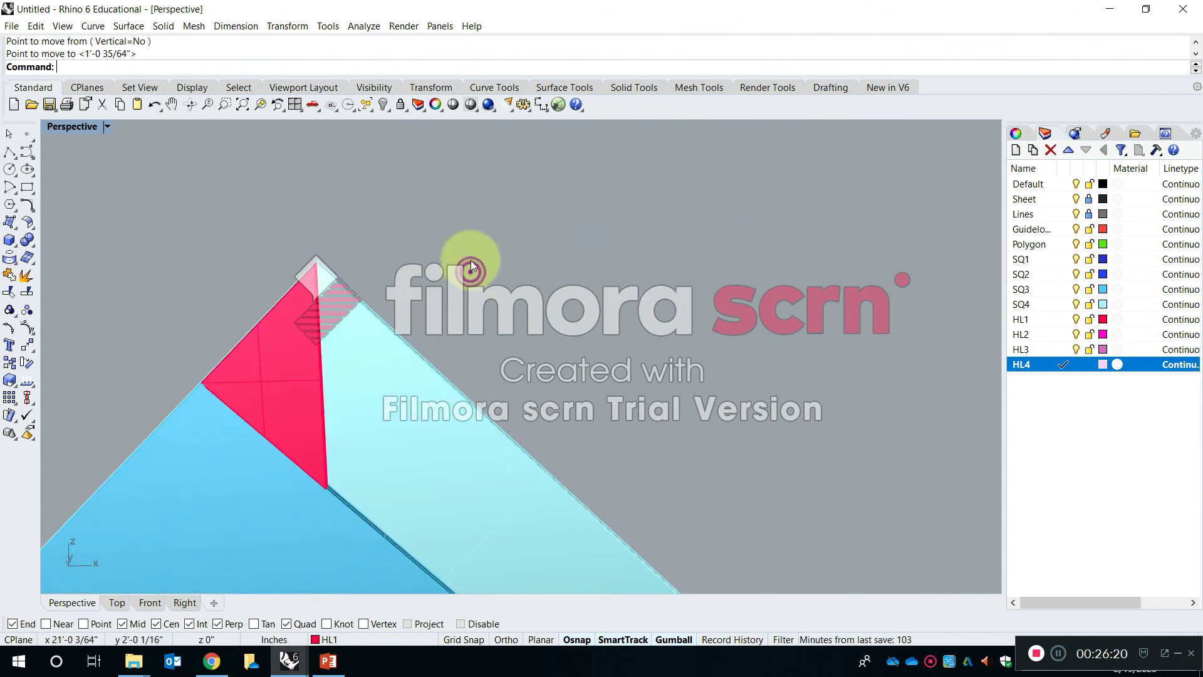
# - Move the first HL3 triangle of the copied set by its left tip onto the separated SQ4 square's right corner
pyautogui.scroll(-5, 451, 313)
pyautogui.moveTo(430, 369); pyautogui.dragTo(514, 375, button='right')
pyautogui.scroll(-8, 513, 374)
pyautogui.keyDown('shift'); pyautogui.moveTo(615, 329); pyautogui.dragTo(598, 414, button='right'); pyautogui.keyUp('shift')
pyautogui.scroll(7, 581, 250)
pyautogui.click(553, 265)
pyautogui.scroll(6, 552, 267)
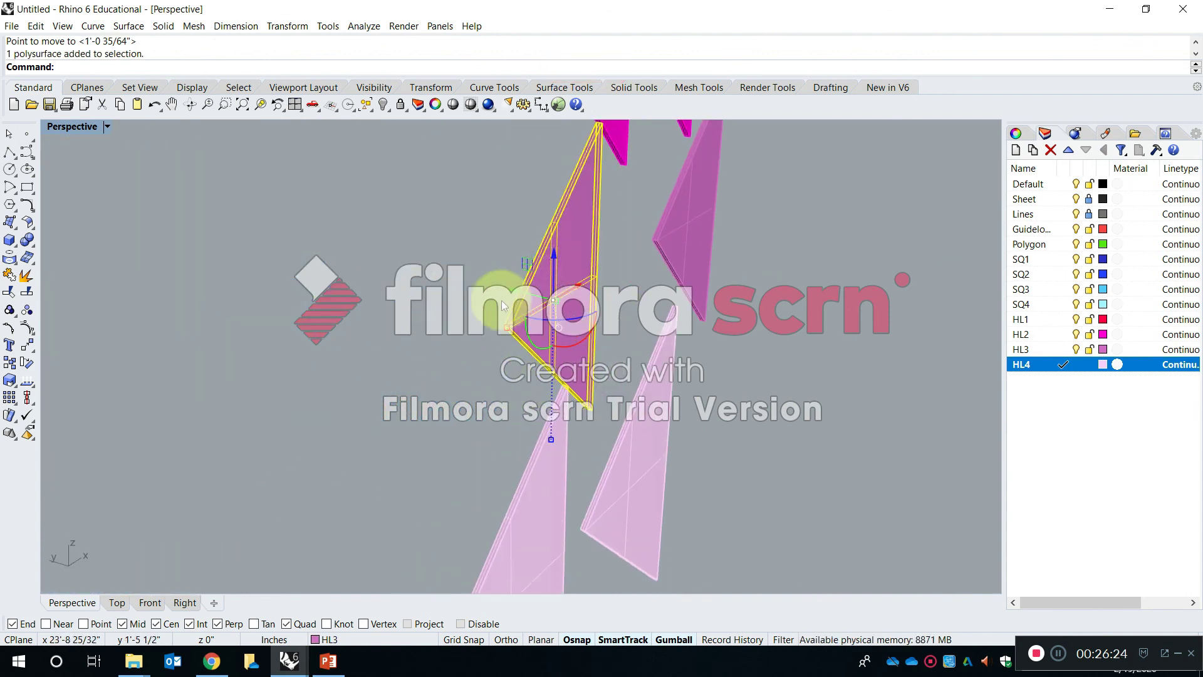
pyautogui.rightClick(502, 304)
pyautogui.click(506, 327)
pyautogui.scroll(-9, 517, 288)
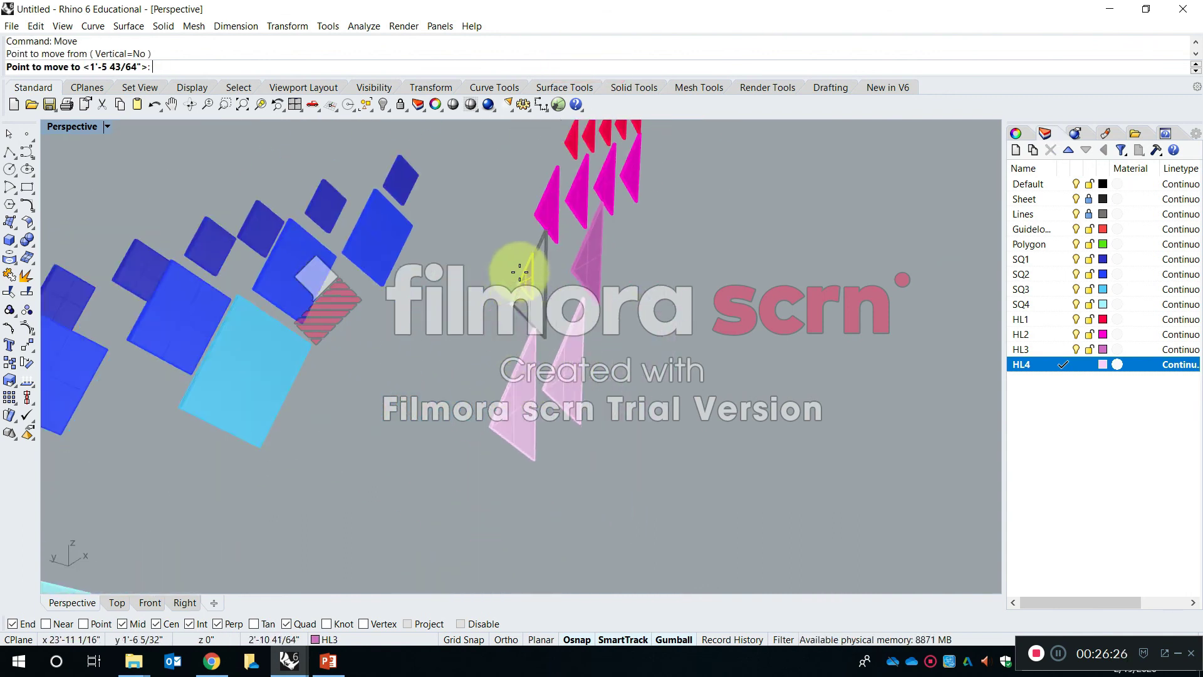
pyautogui.scroll(-7, 519, 276)
pyautogui.moveTo(519, 347); pyautogui.dragTo(486, 270, button='right')
pyautogui.scroll(8, 444, 376)
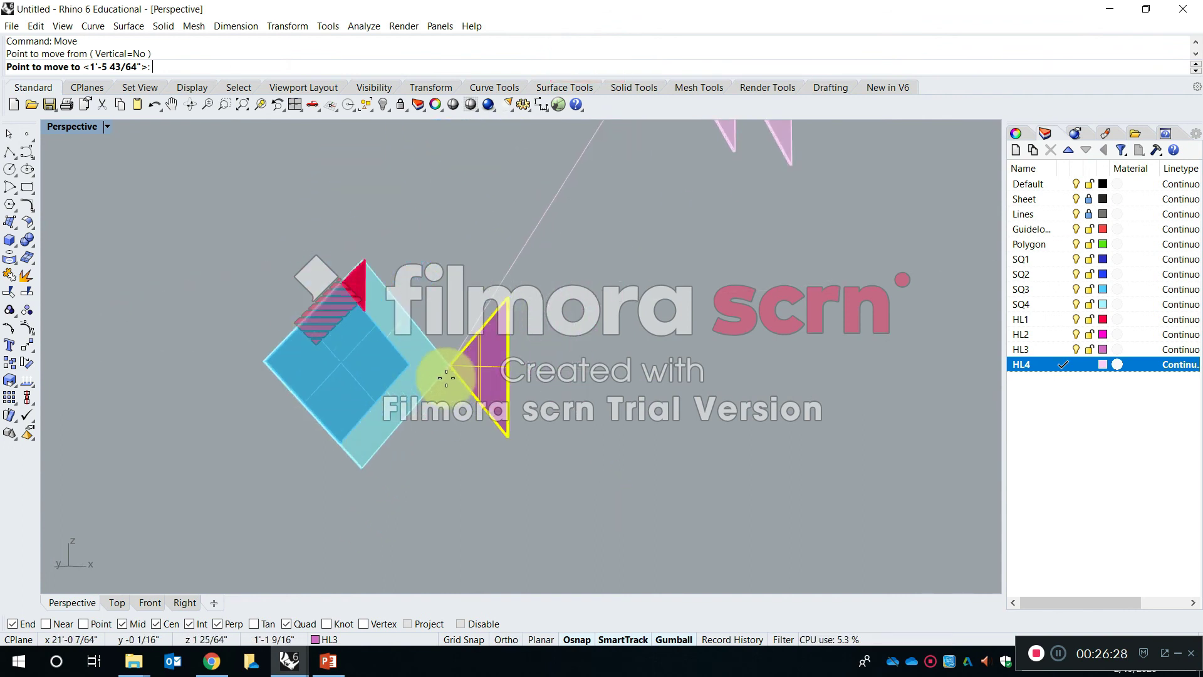
pyautogui.scroll(10, 446, 378)
pyautogui.scroll(-6, 403, 367)
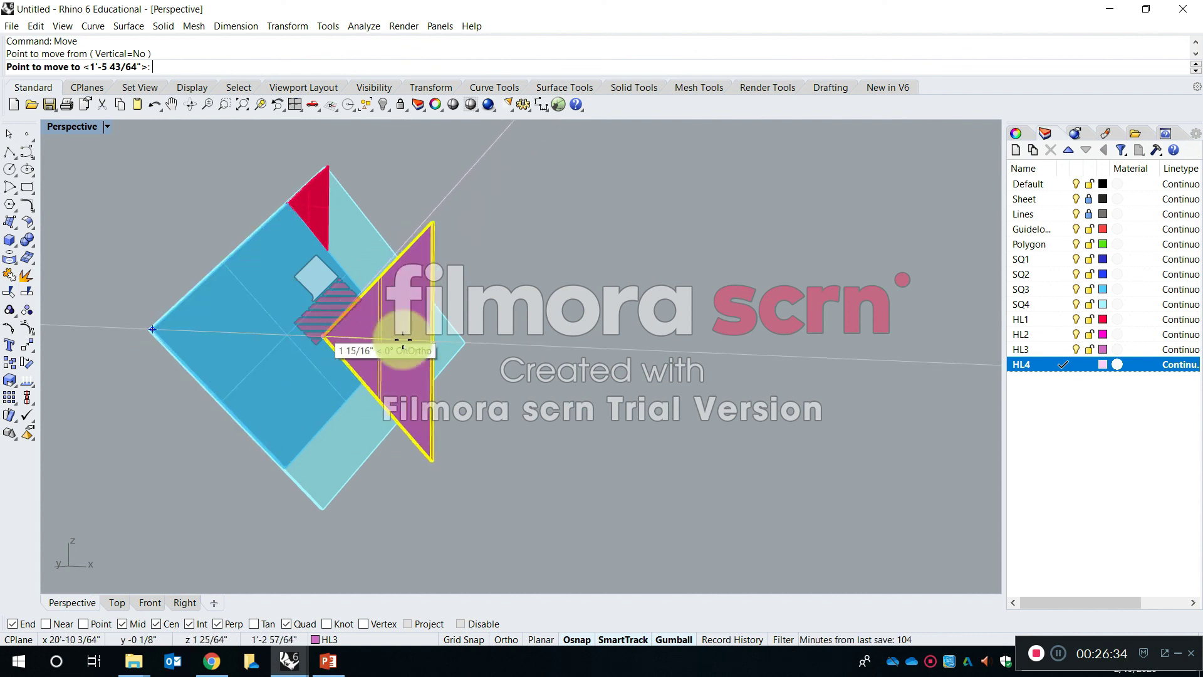
pyautogui.click(464, 341)
pyautogui.rightClick(695, 329)
pyautogui.press('Escape')
# - Examine from several angles how the HL3 triangle's tip meets the corner of the SQ4 square
pyautogui.moveTo(728, 387); pyautogui.dragTo(531, 479, button='right')
pyautogui.click(588, 374)
pyautogui.scroll(6, 423, 314)
pyautogui.keyDown('shift'); pyautogui.moveTo(513, 389); pyautogui.dragTo(683, 399, button='right'); pyautogui.keyUp('shift')
pyautogui.scroll(6, 604, 348)
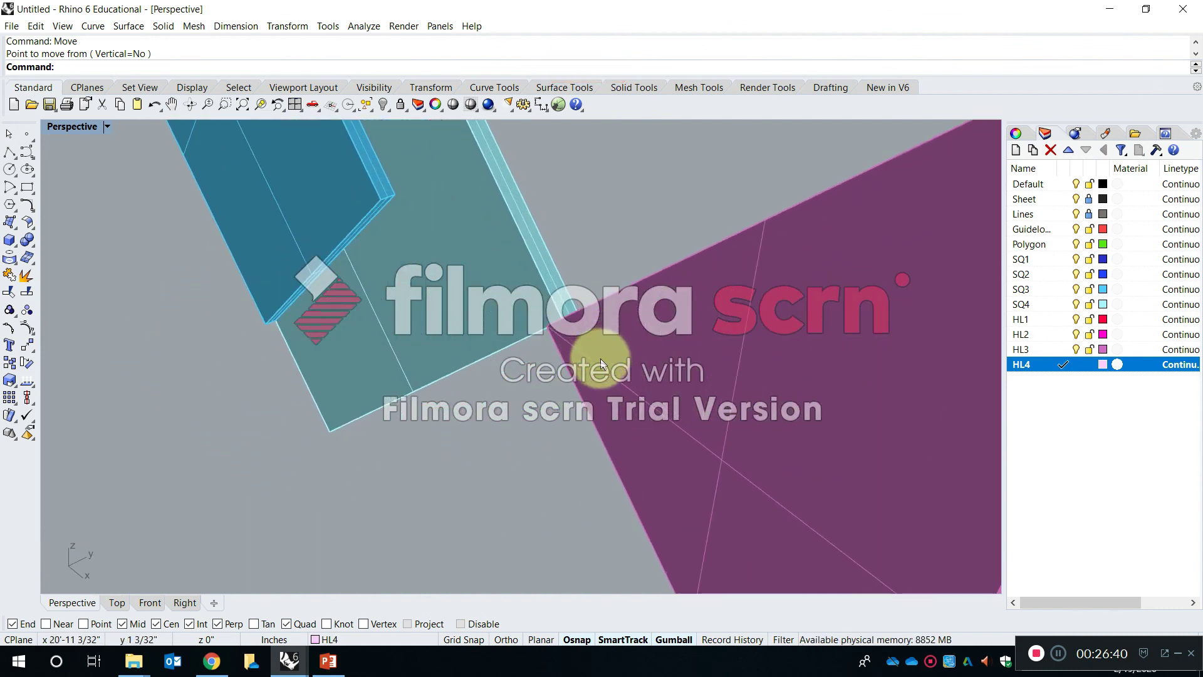
pyautogui.scroll(-6, 604, 356)
pyautogui.moveTo(636, 349); pyautogui.dragTo(828, 375, button='right')
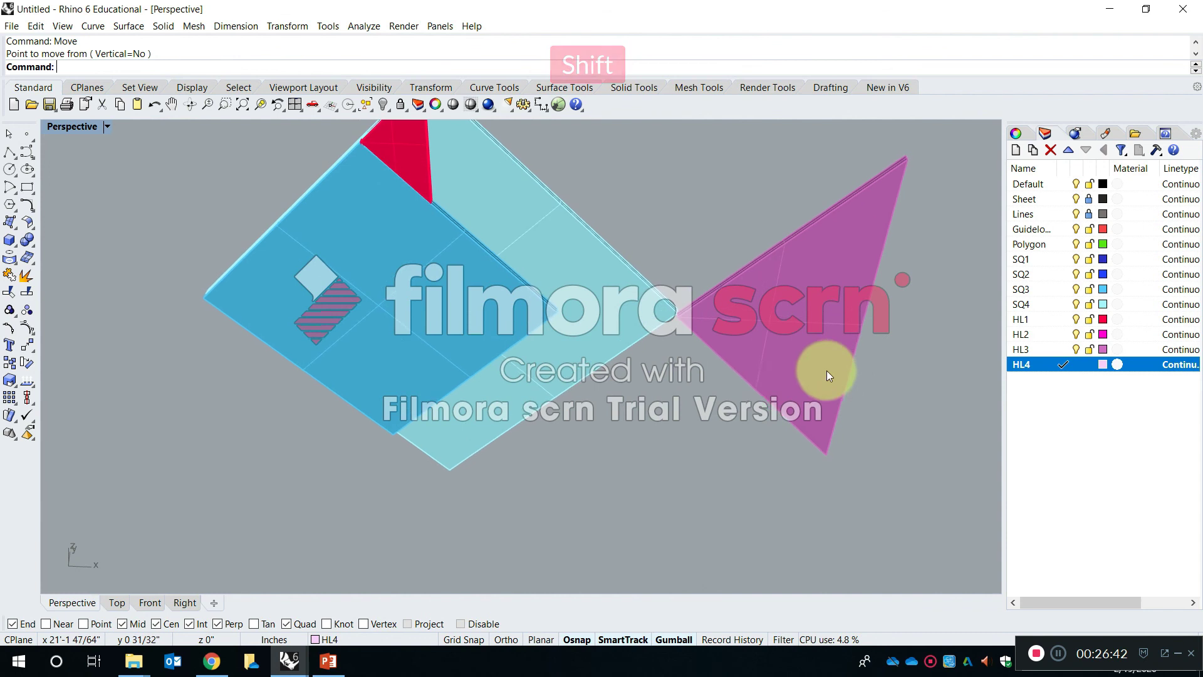
pyautogui.scroll(-6, 738, 340)
pyautogui.moveTo(738, 340); pyautogui.dragTo(719, 378, button='right')
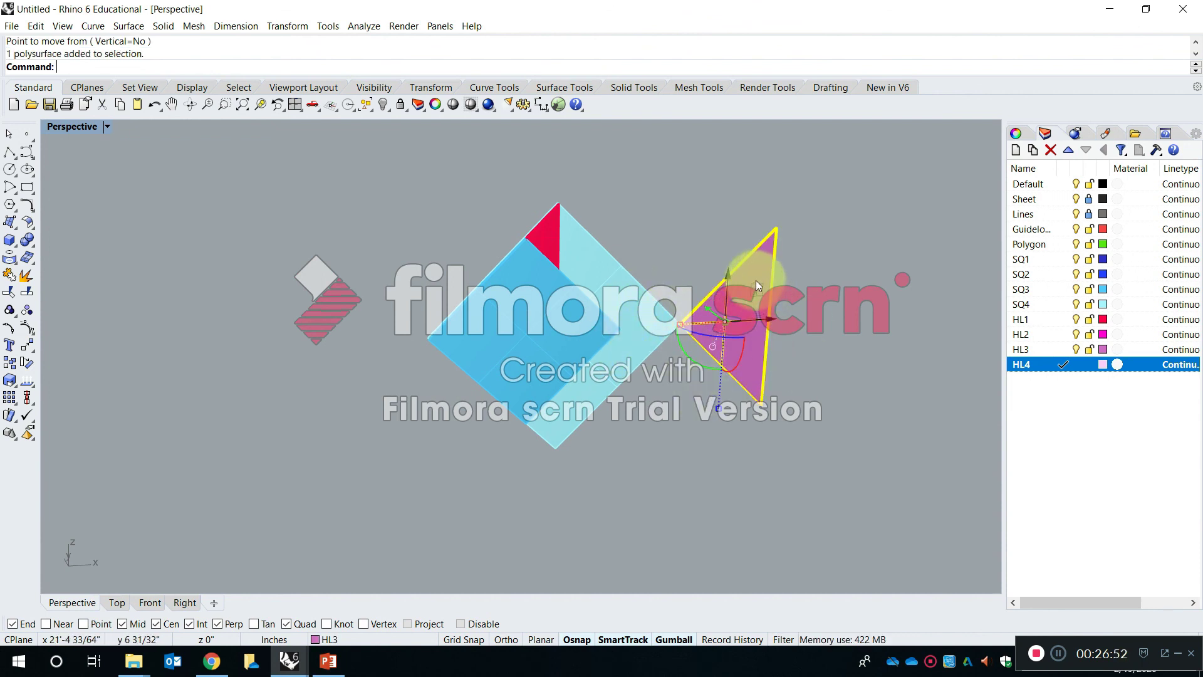
# - Select the HL3 triangle beside the SQ4 square and toggle the gumball off and back on
pyautogui.click(684, 234)
pyautogui.click(666, 232)
pyautogui.scroll(6, 633, 277)
pyautogui.moveTo(478, 349); pyautogui.dragTo(623, 317, button='right')
pyautogui.click(627, 301)
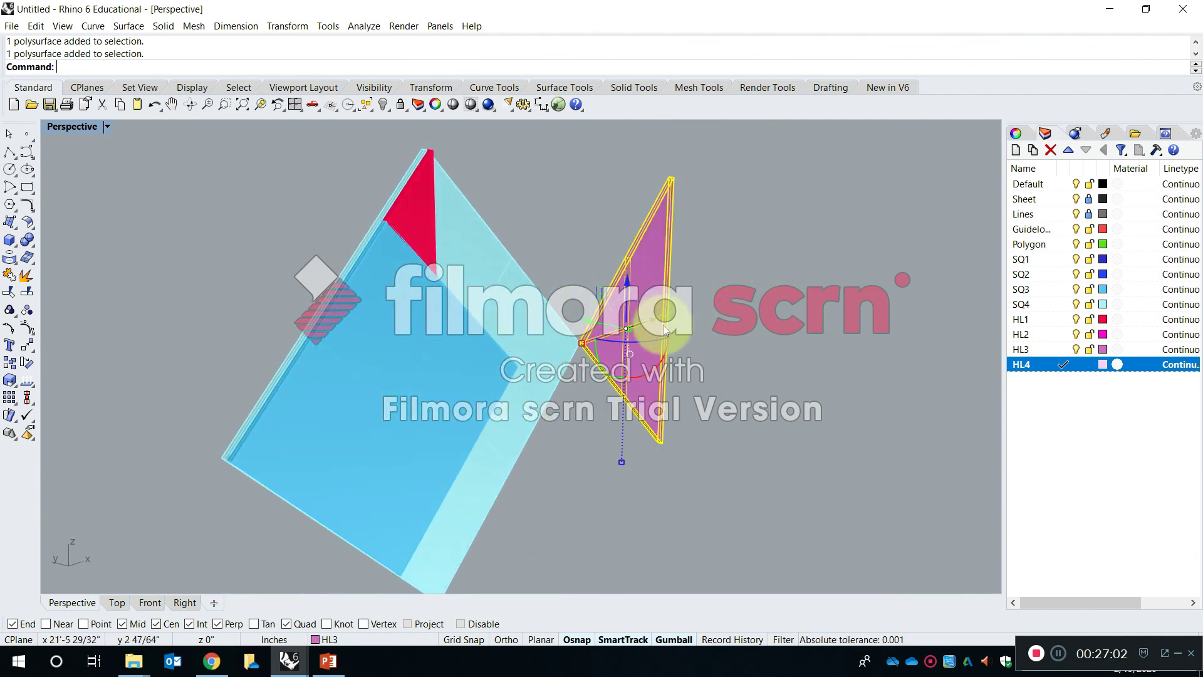
pyautogui.moveTo(614, 340); pyautogui.dragTo(613, 320, button='right')
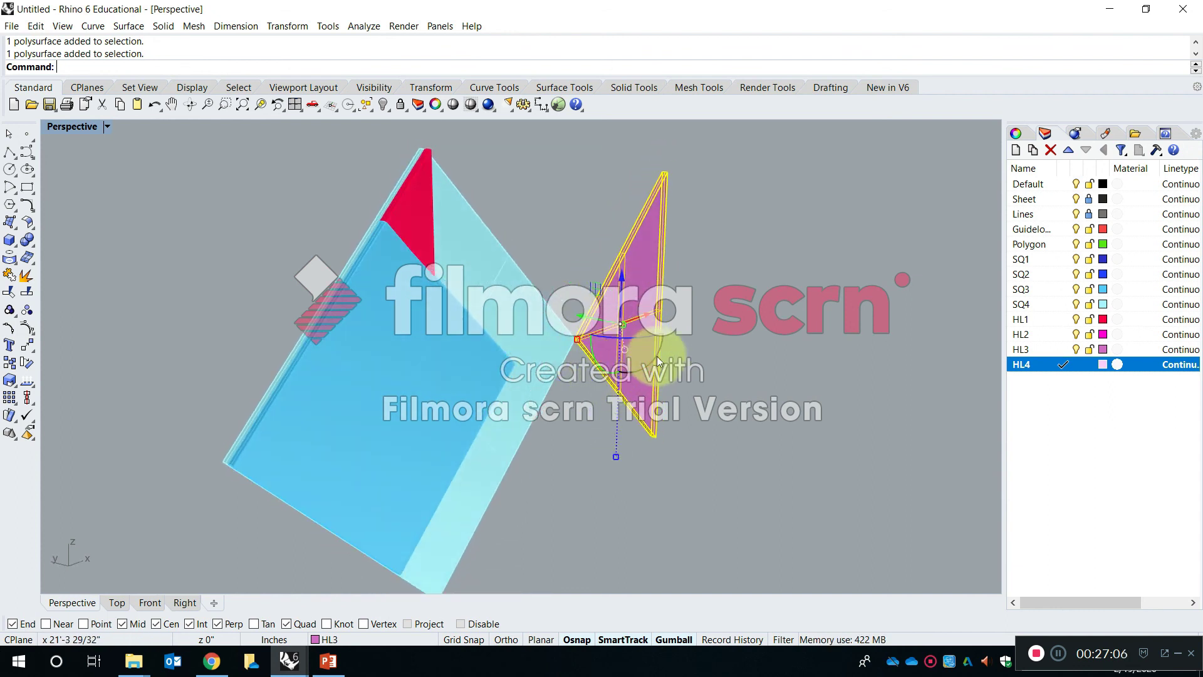
pyautogui.click(663, 640)
pyautogui.click(672, 638)
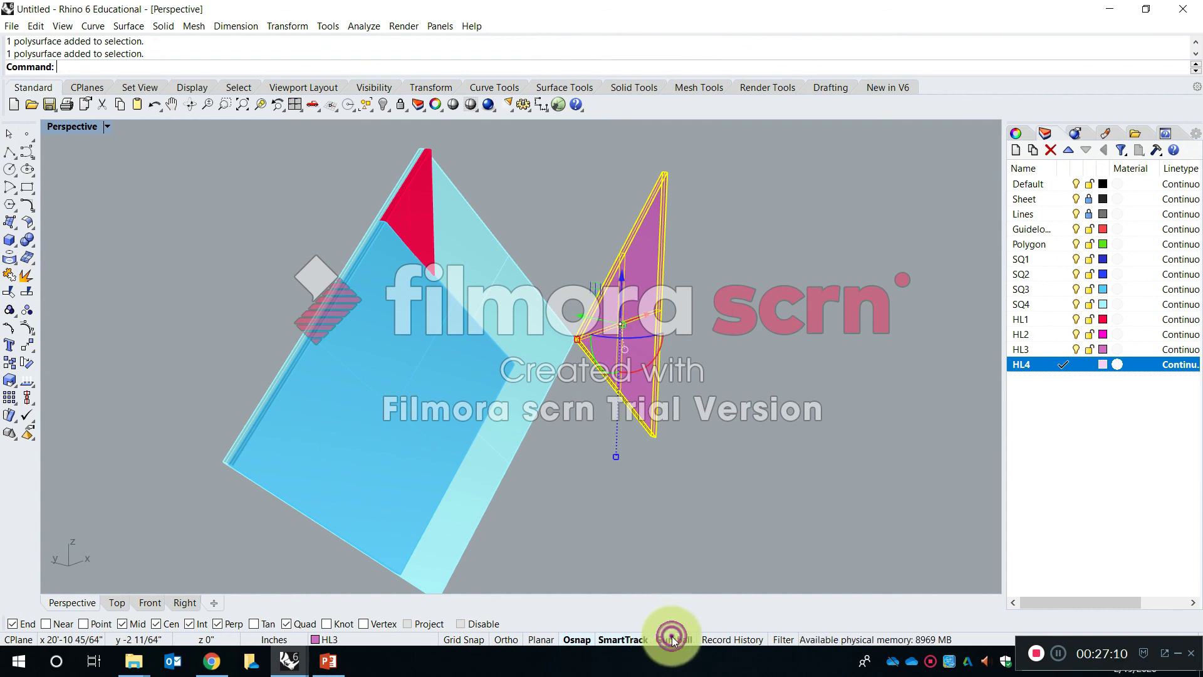
# - Try to turn the HL3 triangle around using its gumball rotate and scale handles
pyautogui.moveTo(655, 311); pyautogui.dragTo(697, 287)
pyautogui.hotkey('ctrl', 'z')
pyautogui.moveTo(668, 324); pyautogui.dragTo(702, 326)
pyautogui.moveTo(636, 303); pyautogui.dragTo(651, 332)
pyautogui.moveTo(577, 416)
pyautogui.mouseDown()
pyautogui.moveTo(554, 450)
pyautogui.moveTo(573, 416)
pyautogui.mouseUp()
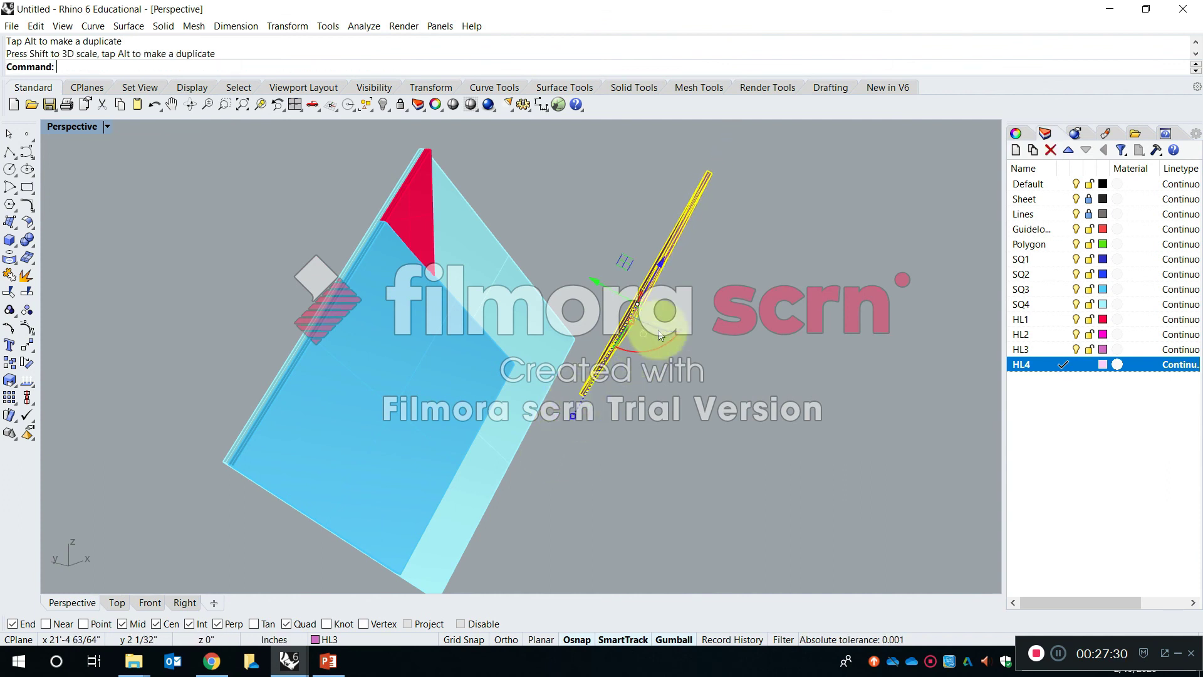
pyautogui.moveTo(633, 319); pyautogui.dragTo(688, 330)
pyautogui.moveTo(656, 337); pyautogui.dragTo(559, 384, button='right')
pyautogui.scroll(-5, 559, 379)
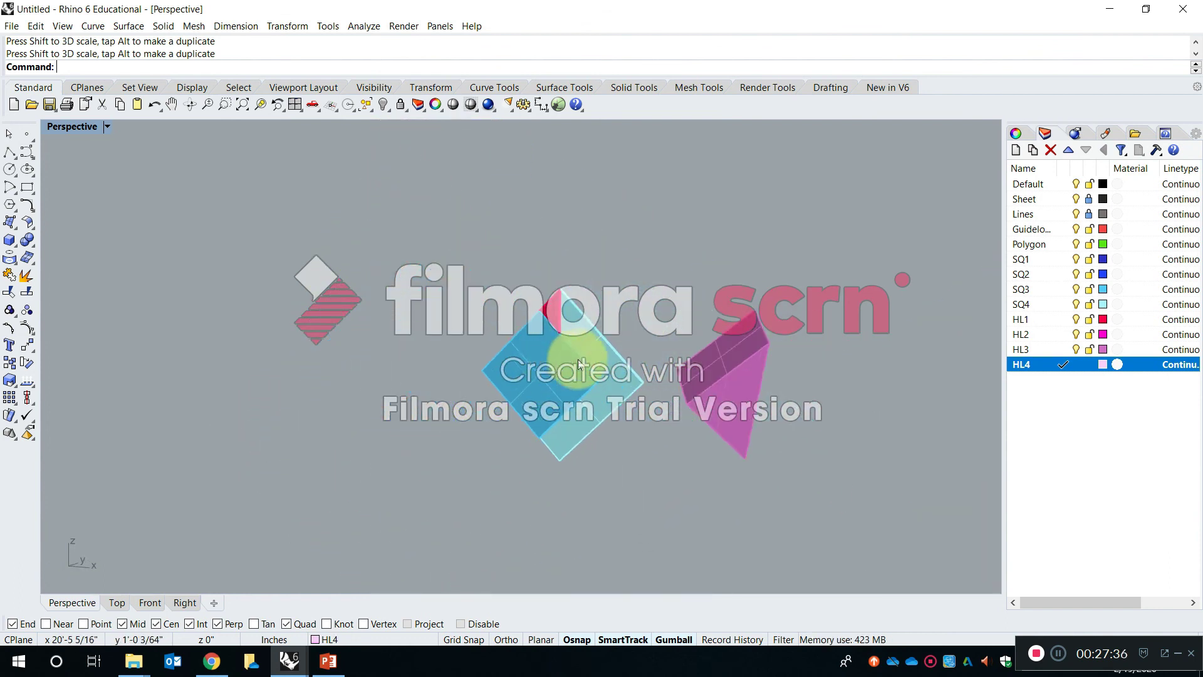
# - Undo the gumball edits of the HL3 triangle and redo its move to the SQ4 square's corner
pyautogui.hotkey('ctrl', 'z')
pyautogui.hotkey('ctrl', 'z')
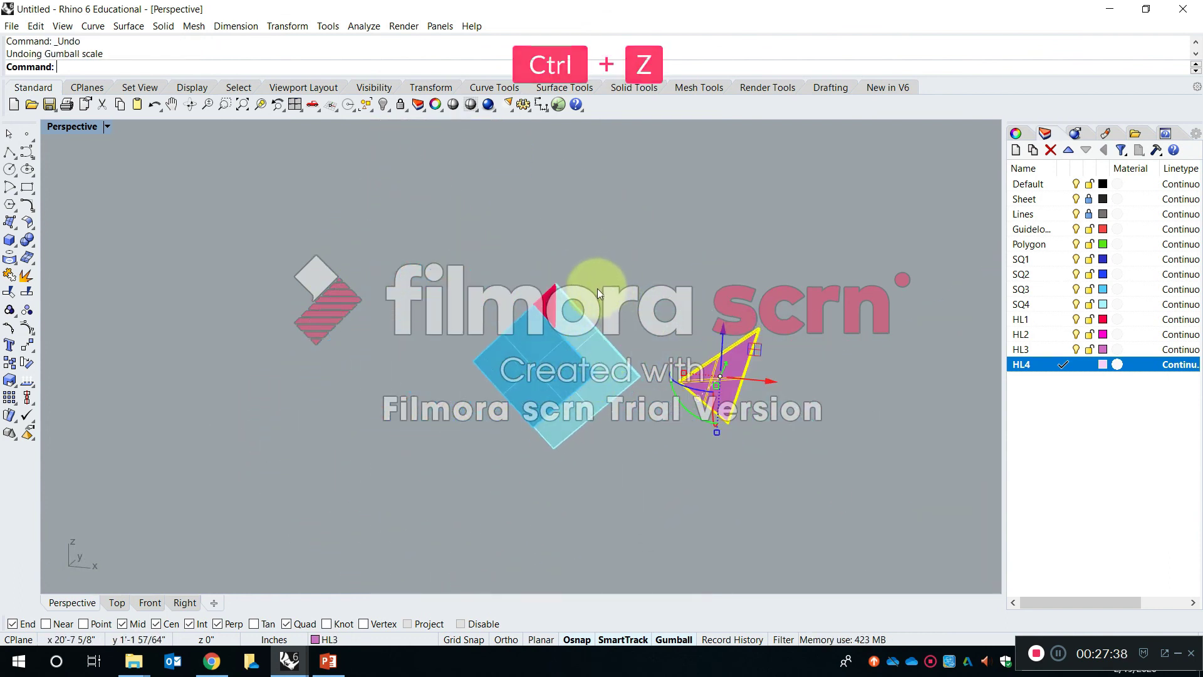
pyautogui.hotkey('ctrl', 'z')
pyautogui.hotkey('ctrl', 'z')
pyautogui.hotkey('ctrl', 'y')
pyautogui.hotkey('ctrl', 'y')
pyautogui.click(623, 331)
pyautogui.scroll(3, 630, 370)
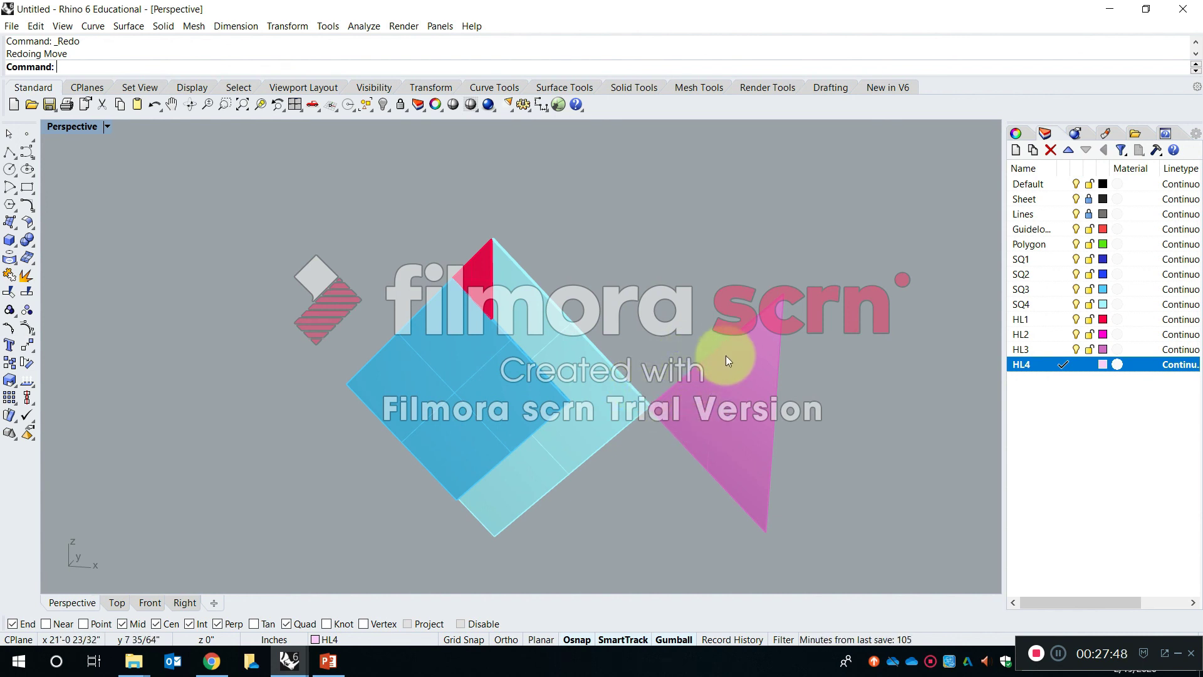
# - Rotate the HL3 triangle half a turn with the gumball so its tip points away from the SQ4 square
pyautogui.click(731, 383)
pyautogui.moveTo(734, 381); pyautogui.dragTo(610, 422, button='right')
pyautogui.moveTo(569, 381); pyautogui.dragTo(608, 303)
pyautogui.moveTo(592, 315); pyautogui.dragTo(720, 440, button='right')
# - Try to move the rotated HL3 triangle by its right tip onto the SQ4 square's right corner
pyautogui.press('Escape')
pyautogui.write('move')
pyautogui.press('Return')
pyautogui.click(981, 465)
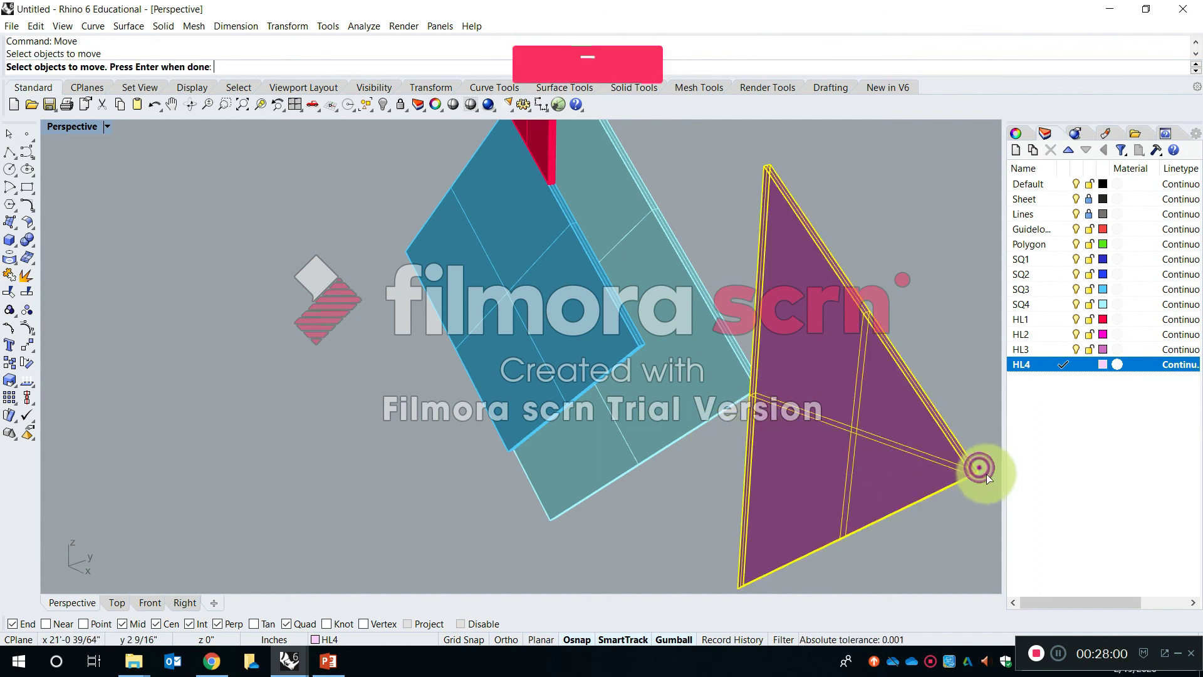
pyautogui.press('Return')
pyautogui.scroll(3, 977, 466)
pyautogui.click(970, 469)
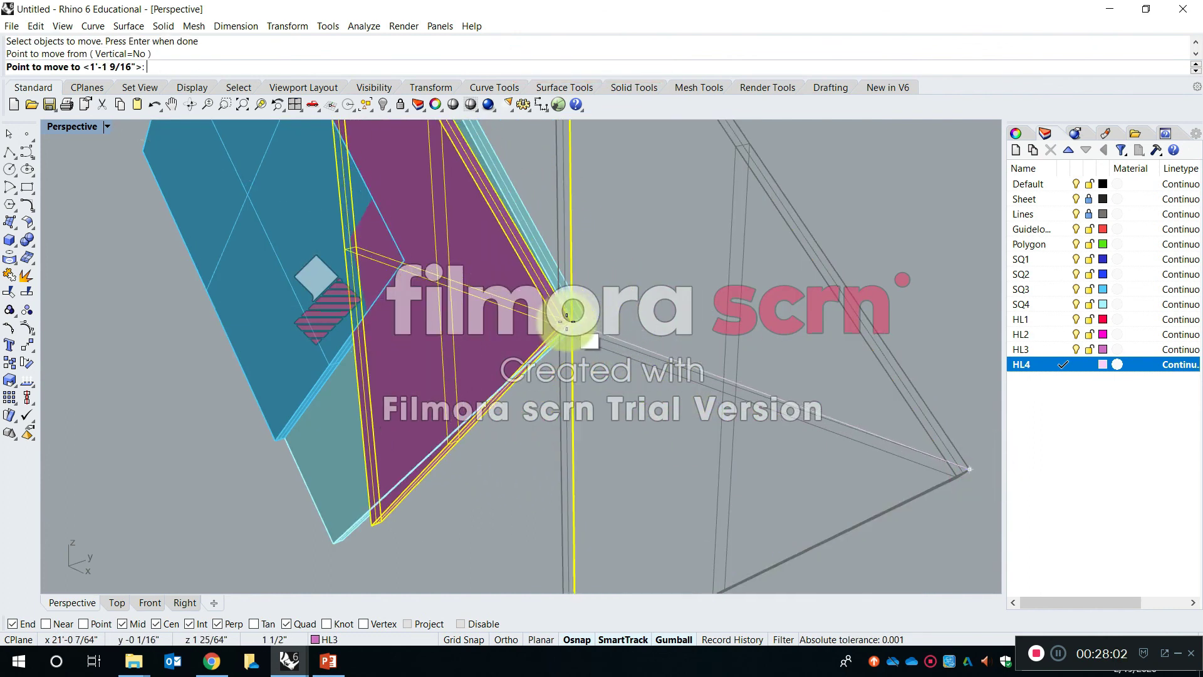
pyautogui.click(571, 317)
pyautogui.scroll(-2, 561, 315)
pyautogui.keyDown('shift'); pyautogui.moveTo(561, 312); pyautogui.dragTo(515, 250, button='right'); pyautogui.keyUp('shift')
pyautogui.scroll(6, 448, 242)
pyautogui.scroll(-3, 599, 316)
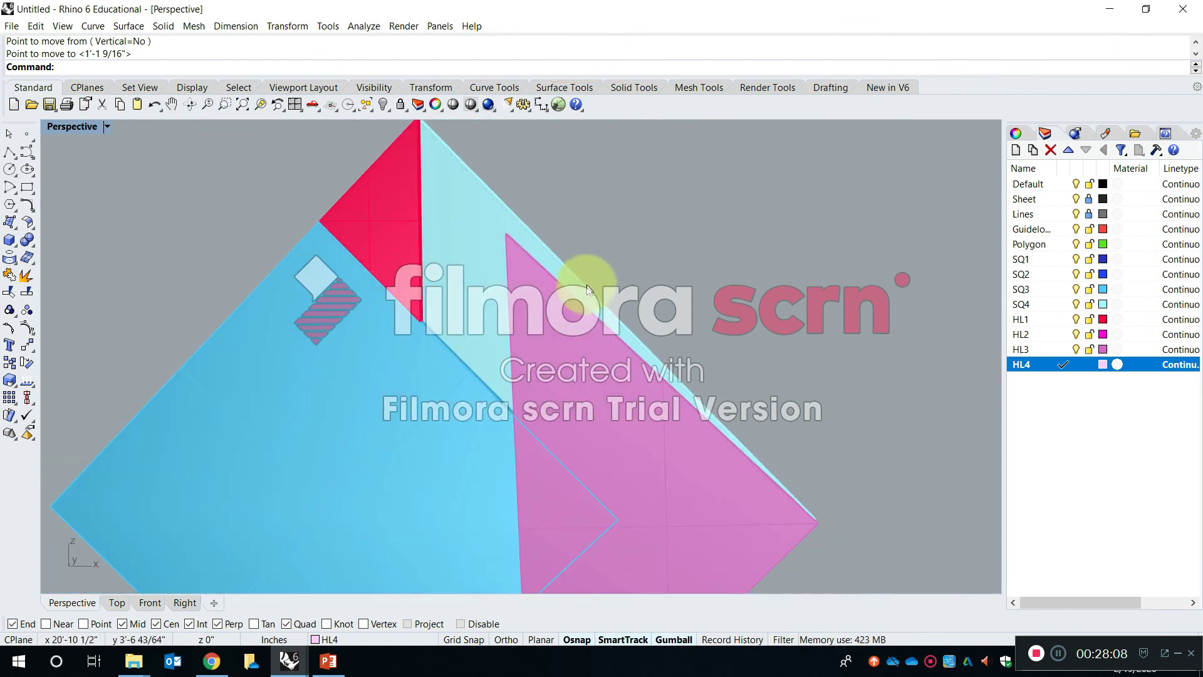
# - Undo the last move of the rotated HL3 triangle
pyautogui.moveTo(510, 376); pyautogui.dragTo(549, 410, button='right')
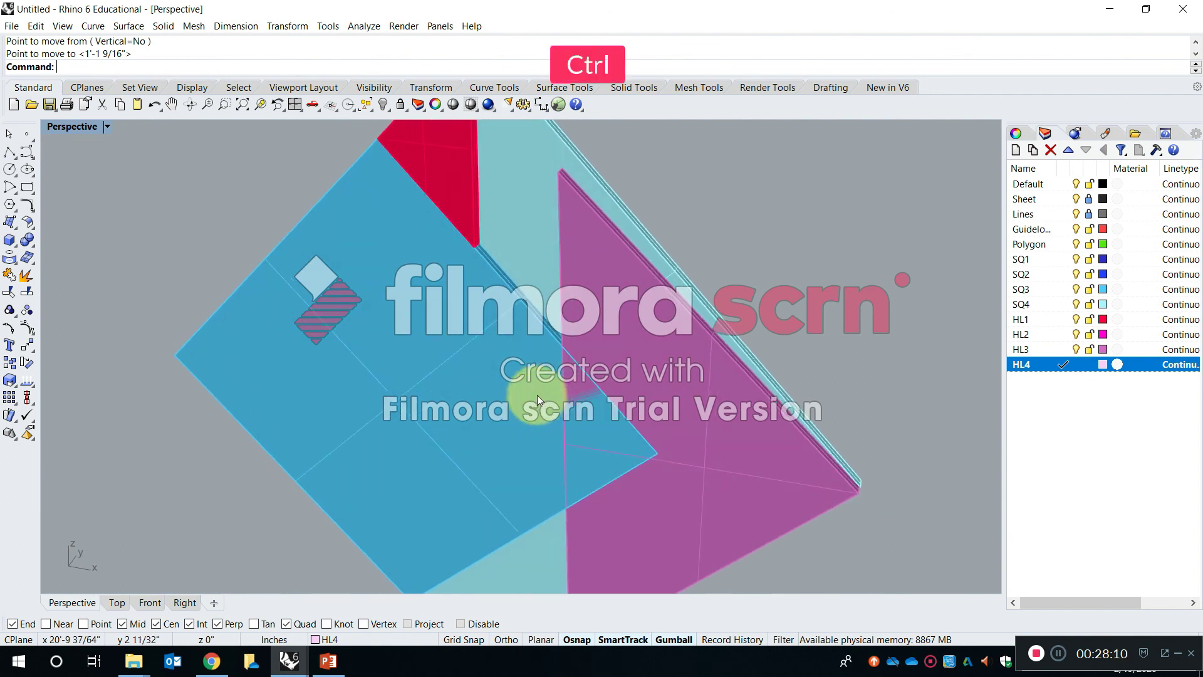
pyautogui.hotkey('ctrl', 'z')
pyautogui.scroll(-3, 727, 419)
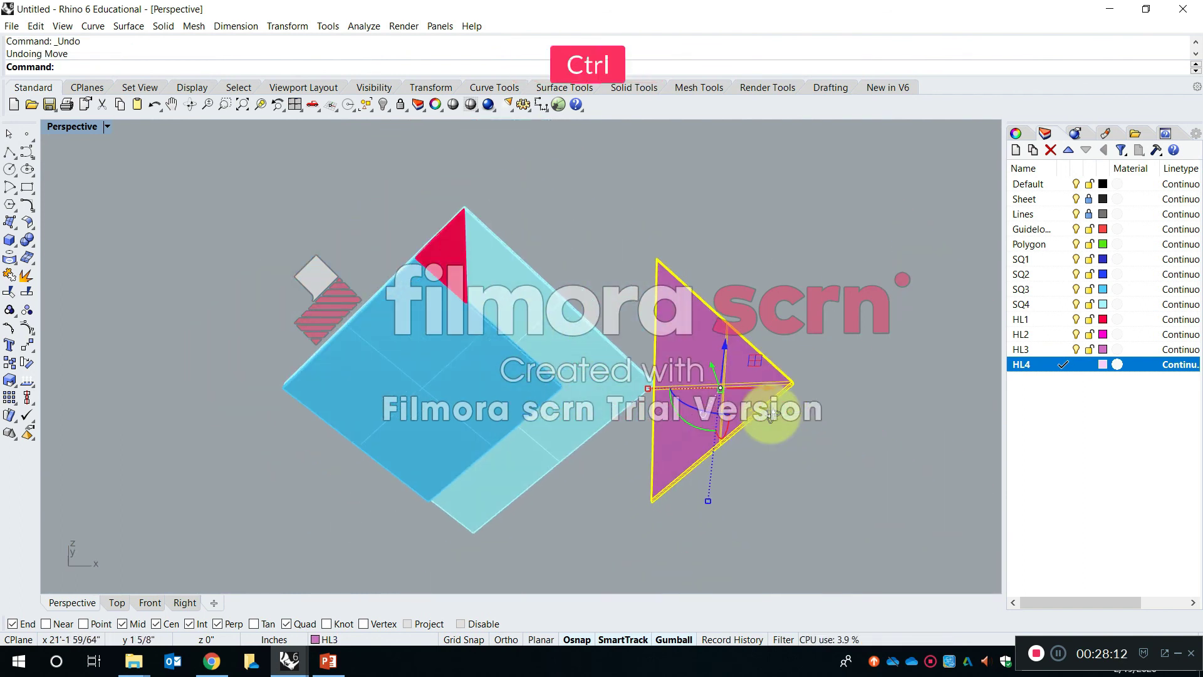
# - Undo the earlier gumball rotation of the HL3 triangle
pyautogui.hotkey('ctrl', 'z')
pyautogui.moveTo(728, 417)
pyautogui.mouseDown(button='right')
pyautogui.moveTo(741, 421)
pyautogui.moveTo(749, 407)
pyautogui.mouseUp(button='right')
pyautogui.press('Escape')
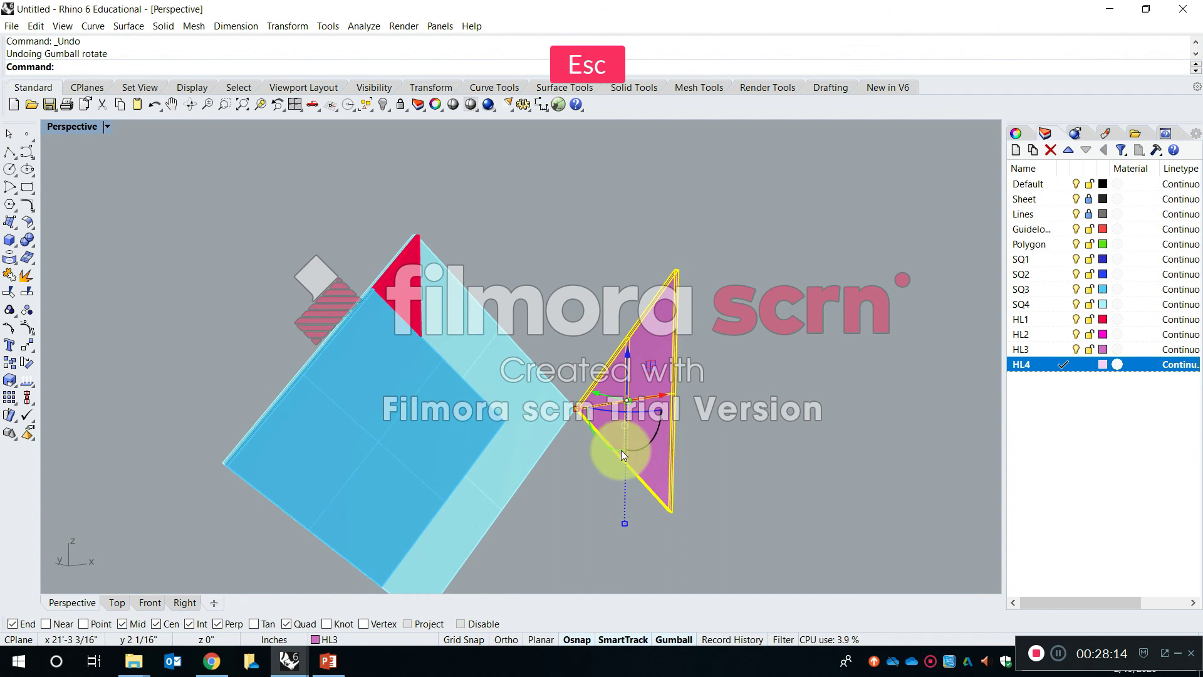
# - Rotate the HL3 triangle 180 degrees with the gumball so its tip points away from the SQ4 square
pyautogui.scroll(4, 601, 446)
pyautogui.click(601, 419)
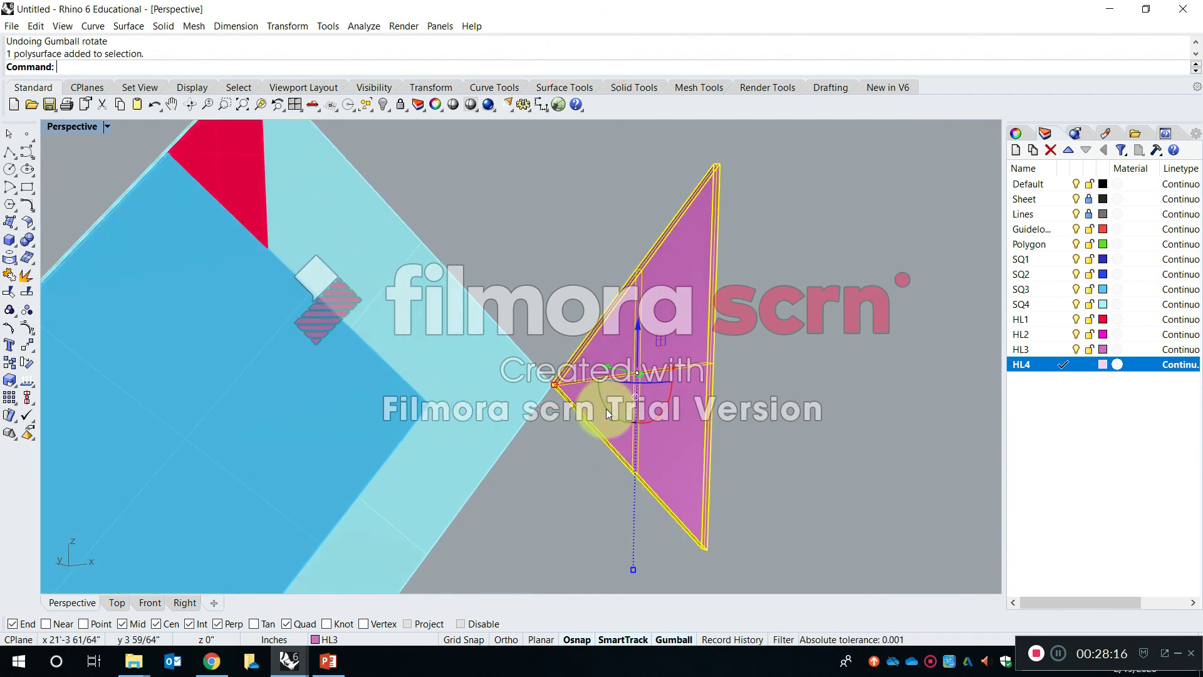
pyautogui.press('Escape')
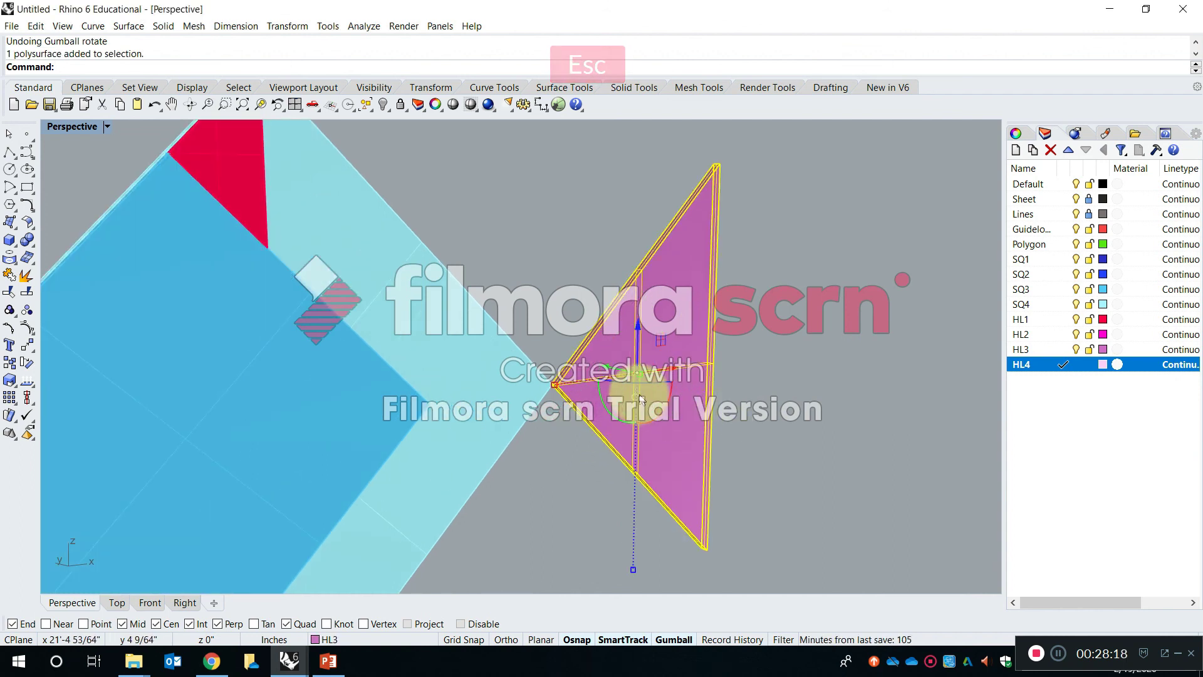
pyautogui.click(607, 408)
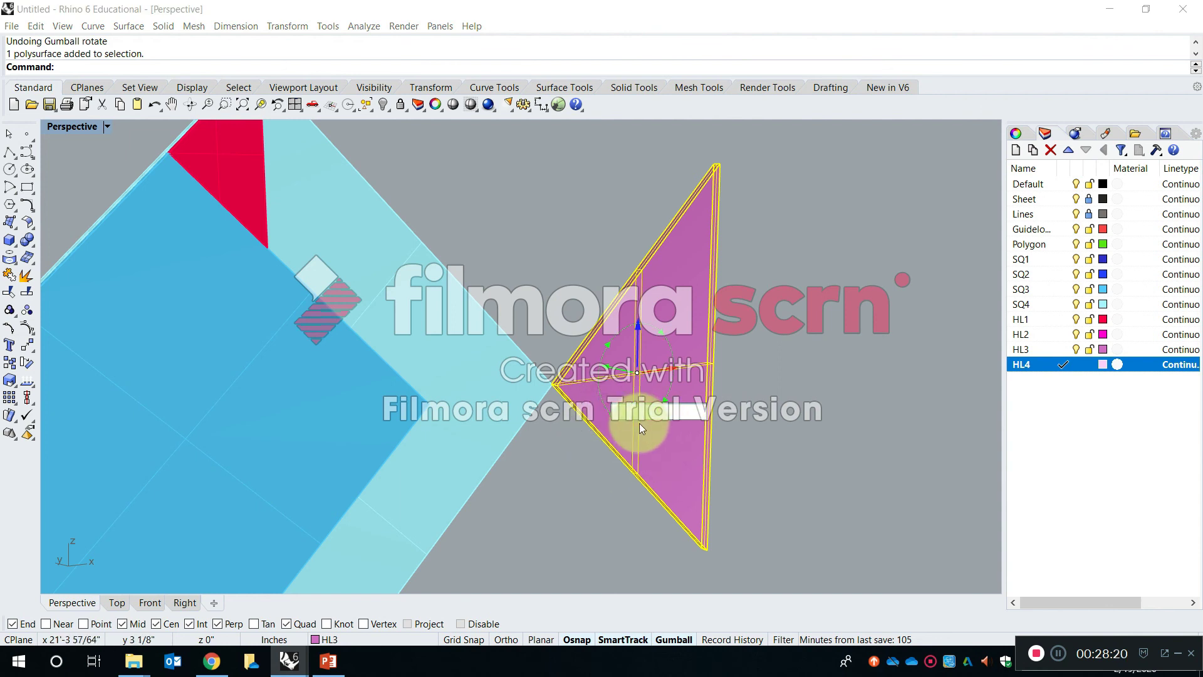
pyautogui.write('180')
pyautogui.press('Return')
pyautogui.moveTo(789, 377); pyautogui.dragTo(712, 442, button='right')
pyautogui.press('Escape')
# - Try to move the rotated HL3 triangle from its outer tip to the SQ4 square's right corner
pyautogui.write('M')
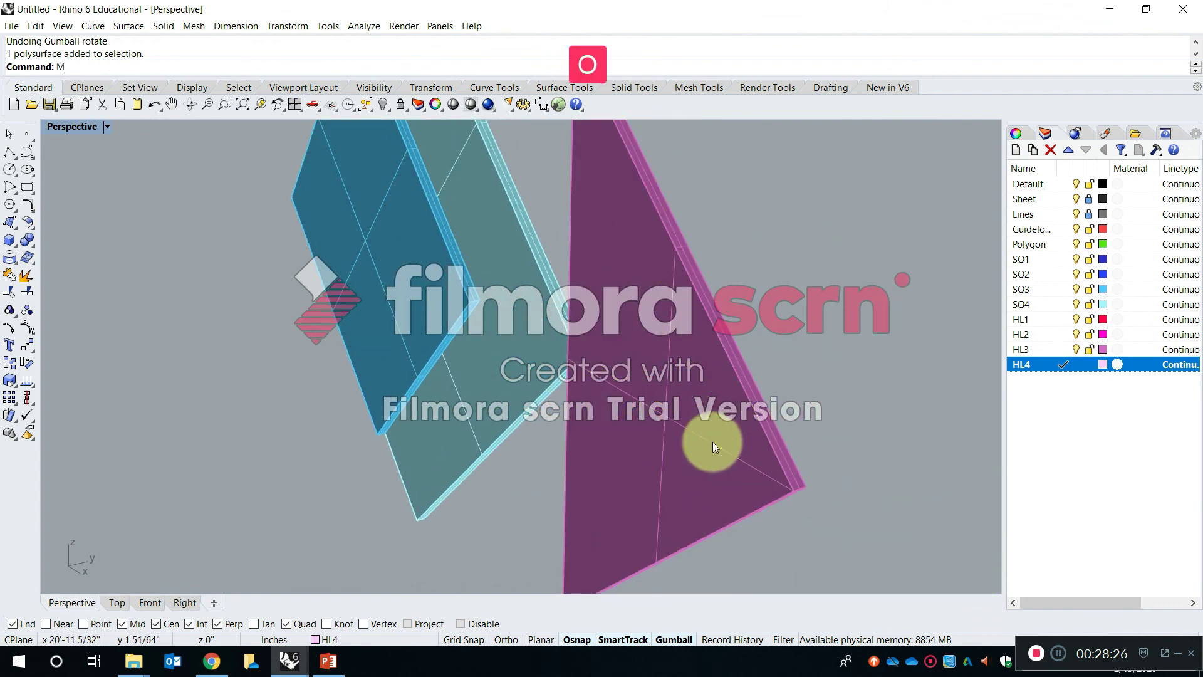
pyautogui.write('ove')
pyautogui.press('Return')
pyautogui.click(805, 479)
pyautogui.press('Return')
pyautogui.click(803, 488)
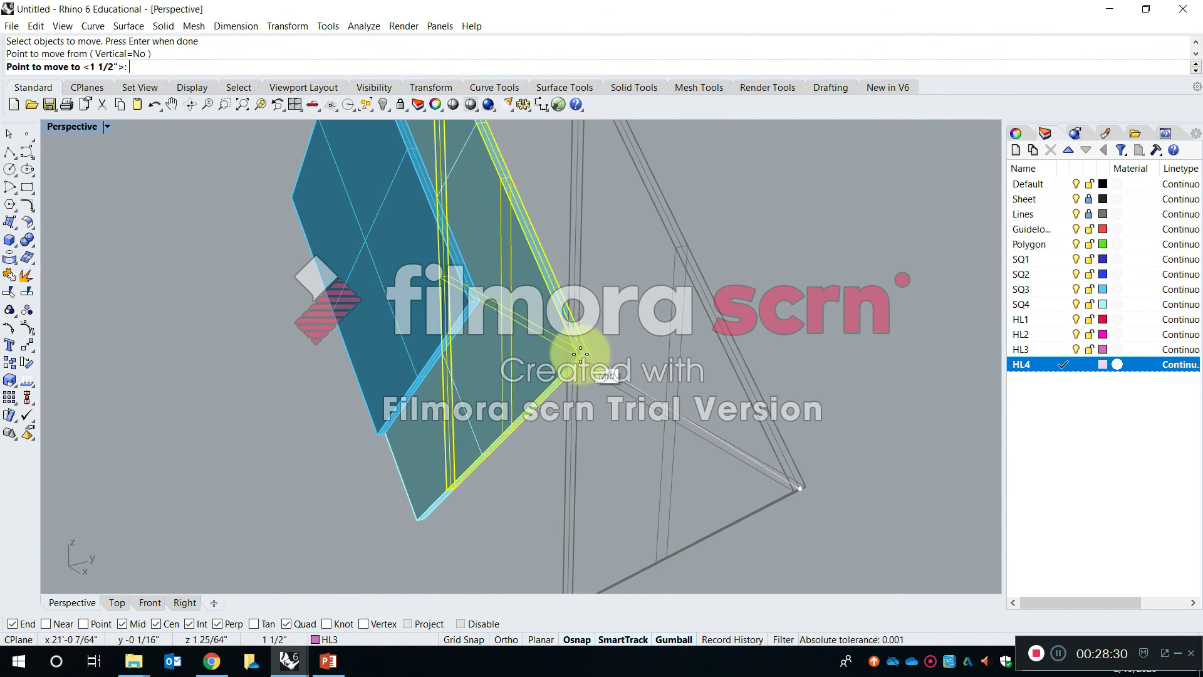
pyautogui.click(728, 480)
# - Move the HL3 triangle again by its outer tip so it lies over the right half of the SQ4 square
pyautogui.scroll(3, 746, 484)
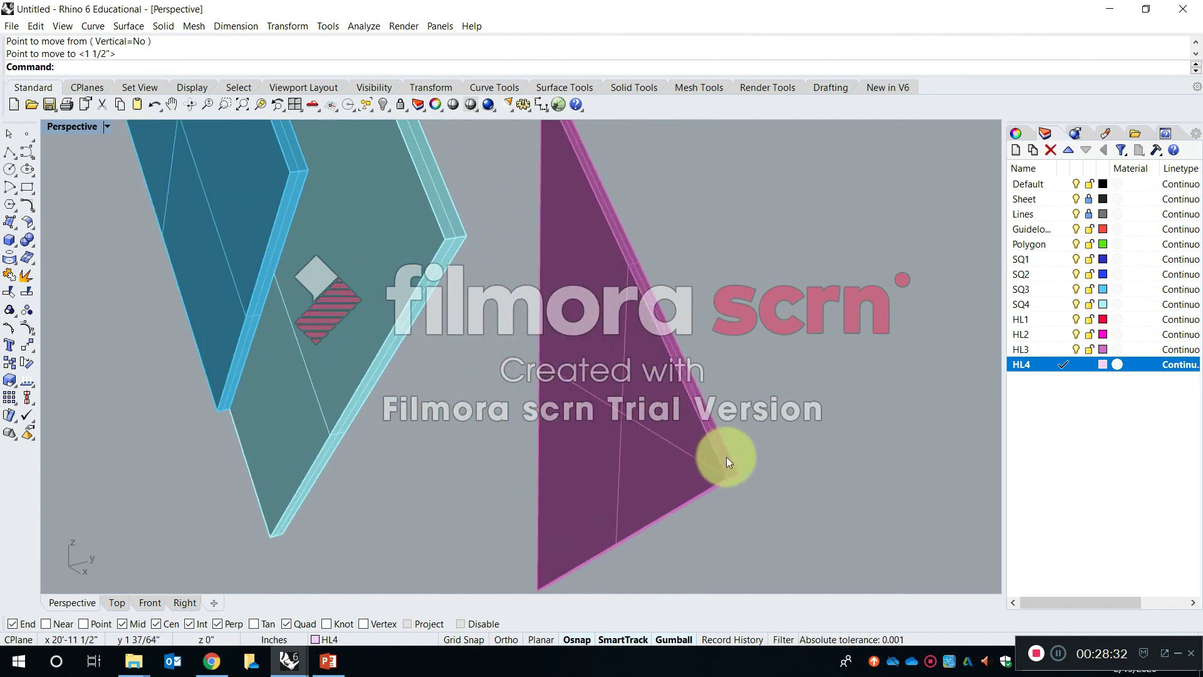
pyautogui.click(726, 456)
pyautogui.scroll(4, 740, 484)
pyautogui.press('Return')
pyautogui.click(741, 479)
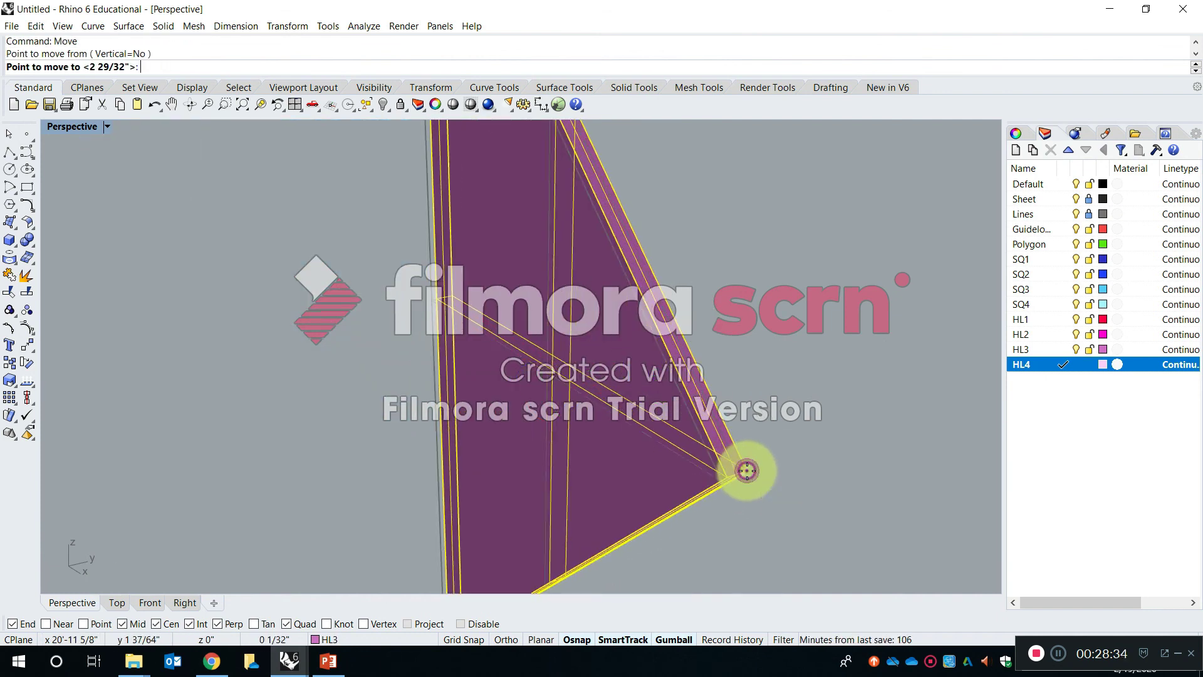
pyautogui.scroll(-4, 745, 475)
pyautogui.click(548, 319)
pyautogui.click(666, 322)
# - Move the HL3 triangle forward by its own thickness so it sits on top of the SQ3 square
pyautogui.keyDown('shift'); pyautogui.moveTo(515, 266); pyautogui.dragTo(449, 423, button='right'); pyautogui.keyUp('shift')
pyautogui.scroll(3, 449, 423)
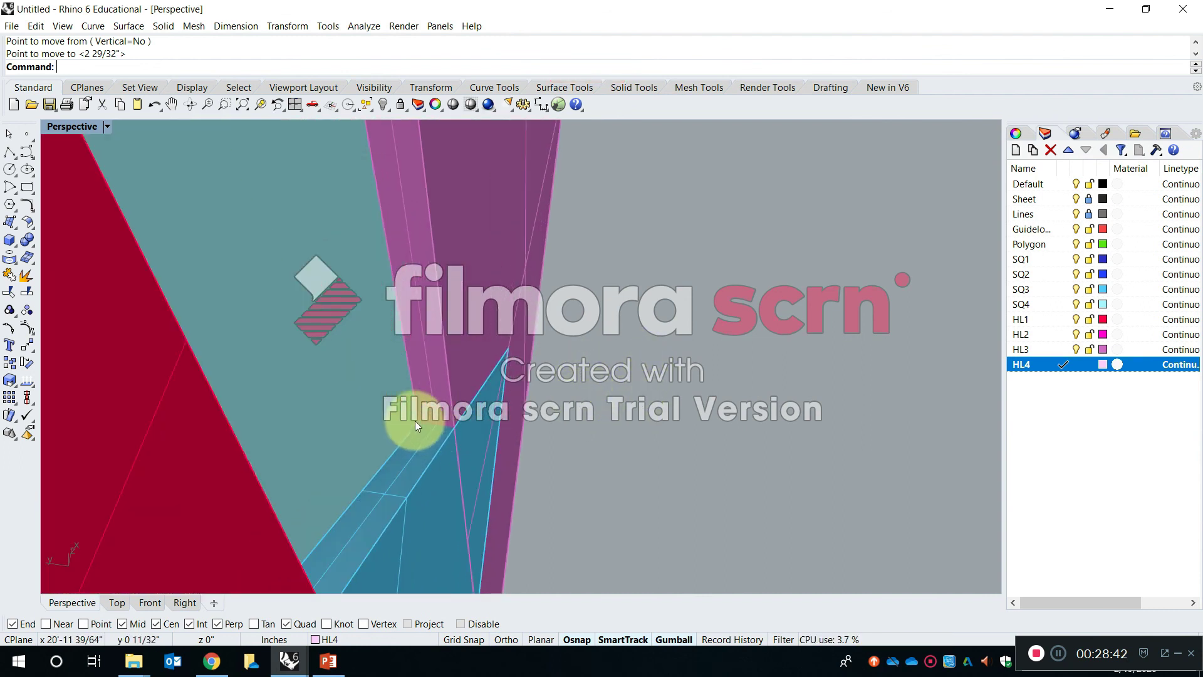
pyautogui.scroll(4, 415, 420)
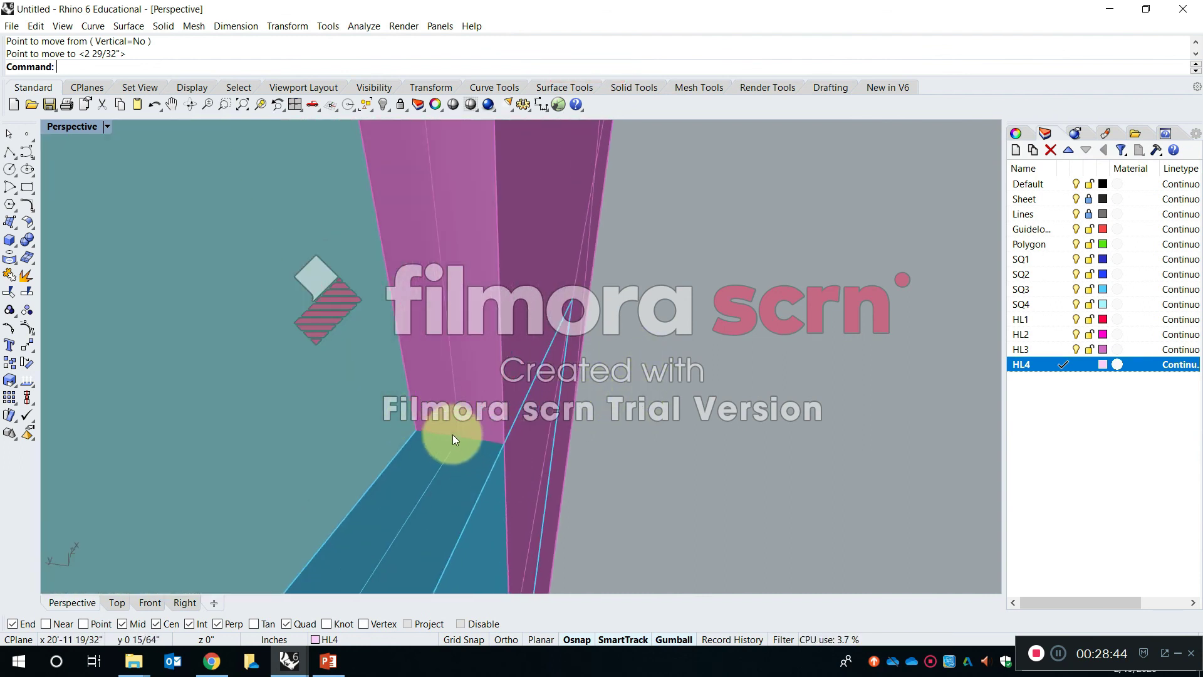
pyautogui.click(424, 424)
pyautogui.rightClick(416, 427)
pyautogui.click(416, 429)
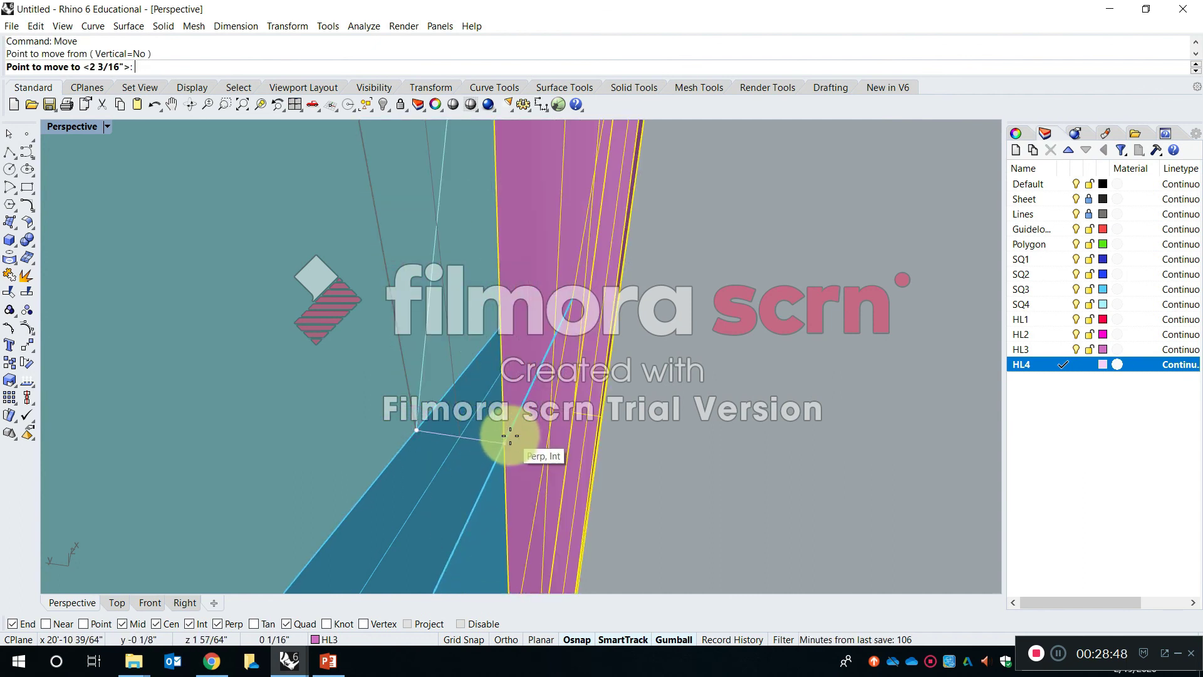
pyautogui.click(508, 439)
pyautogui.moveTo(800, 458); pyautogui.dragTo(594, 401, button='right')
pyautogui.scroll(-5, 591, 399)
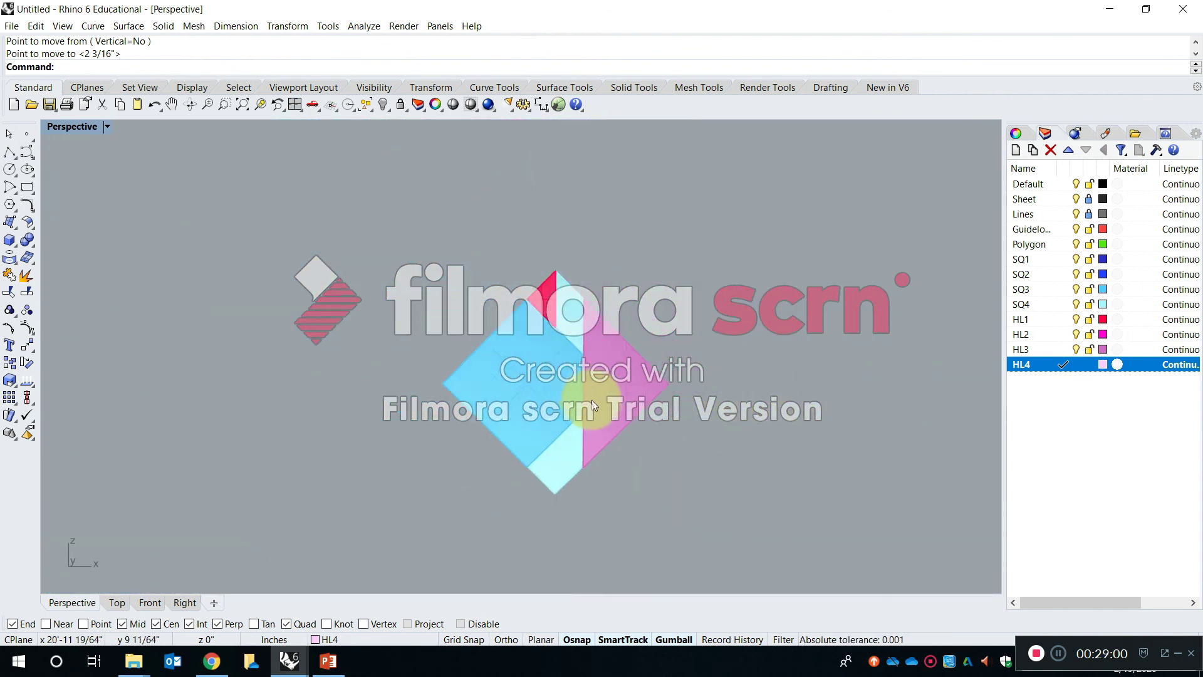
# - Copy an SQ1 square by its right corner to the midpoint of the HL3 triangle's vertical edge in the composition
pyautogui.moveTo(494, 355); pyautogui.dragTo(527, 373, button='right')
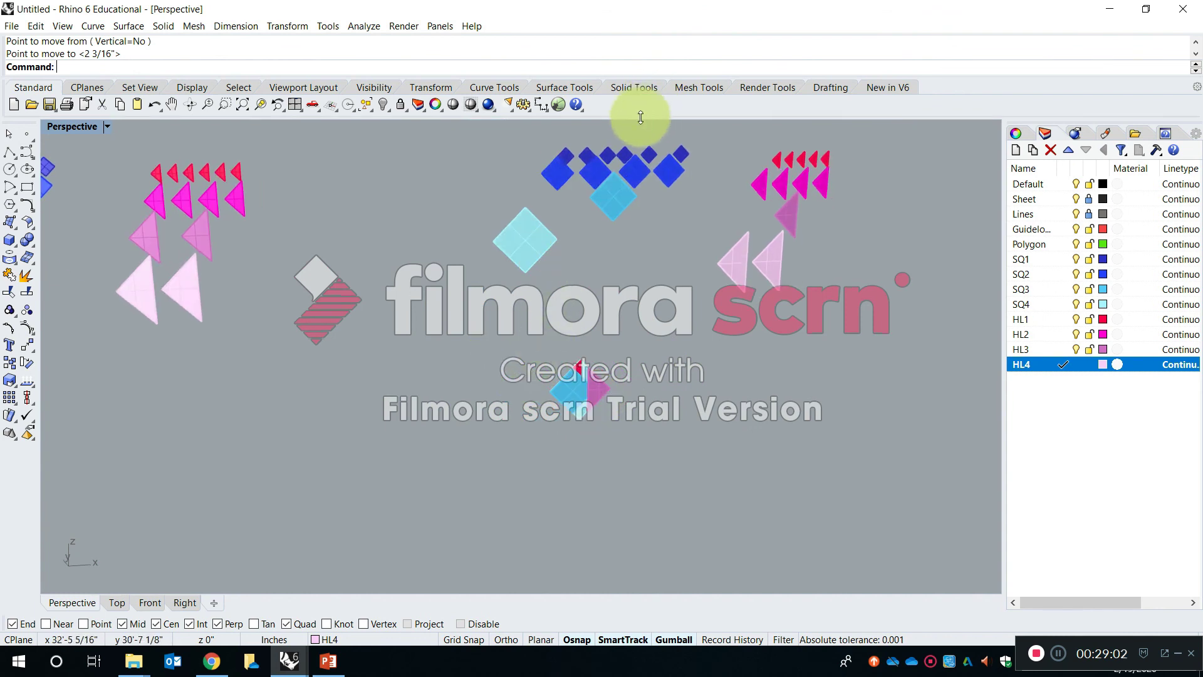
pyautogui.scroll(4, 629, 235)
pyautogui.press('Escape')
pyautogui.write('Copy')
pyautogui.press('space')
pyautogui.scroll(-5, 576, 262)
pyautogui.scroll(12, 543, 171)
pyautogui.click(555, 246)
pyautogui.scroll(8, 627, 238)
pyautogui.press('Return')
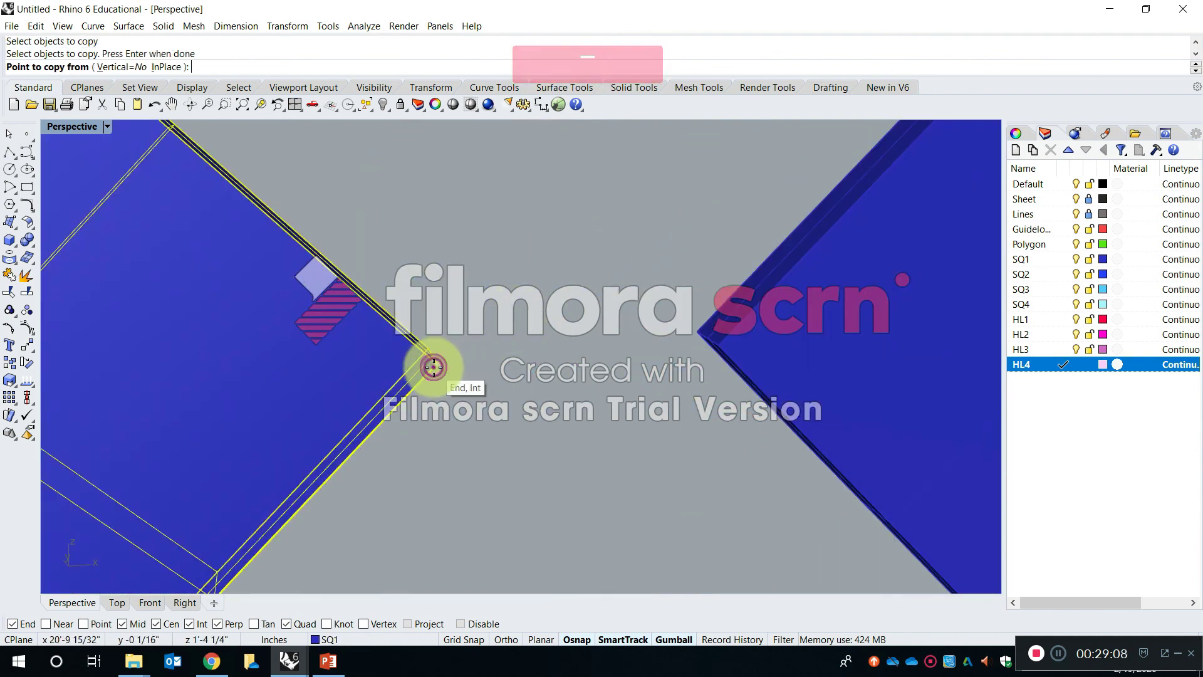
pyautogui.click(433, 367)
pyautogui.scroll(-10, 451, 326)
pyautogui.scroll(10, 471, 357)
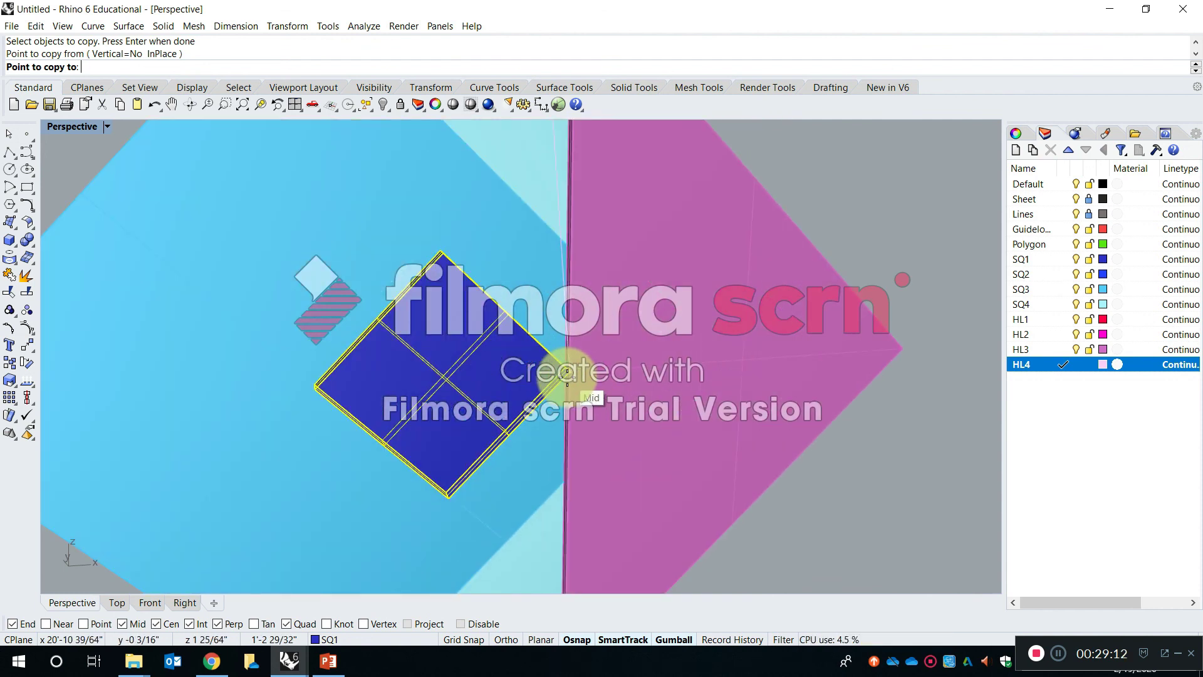
pyautogui.click(567, 374)
pyautogui.scroll(-10, 558, 326)
pyautogui.press('Return')
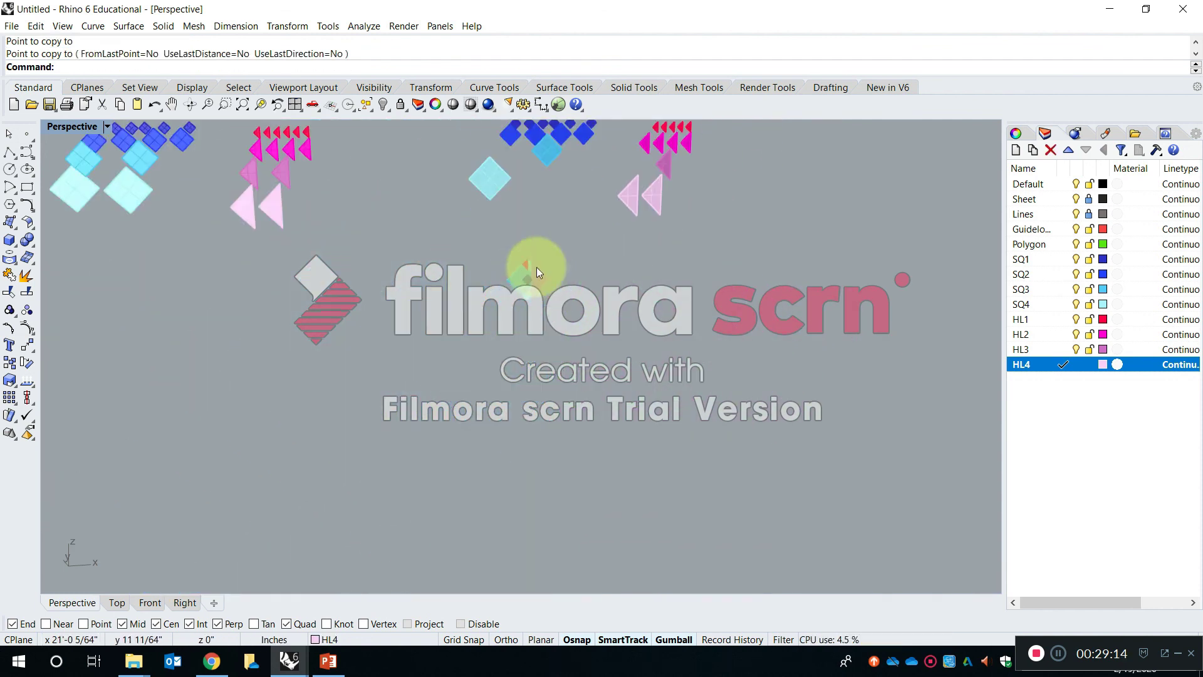
# - Copy an HL1 triangle by its lower corner to the right tip of the HL3 triangle in the composition
pyautogui.scroll(-2, 537, 267)
pyautogui.scroll(10, 652, 135)
pyautogui.scroll(-9, 599, 279)
pyautogui.scroll(8, 594, 333)
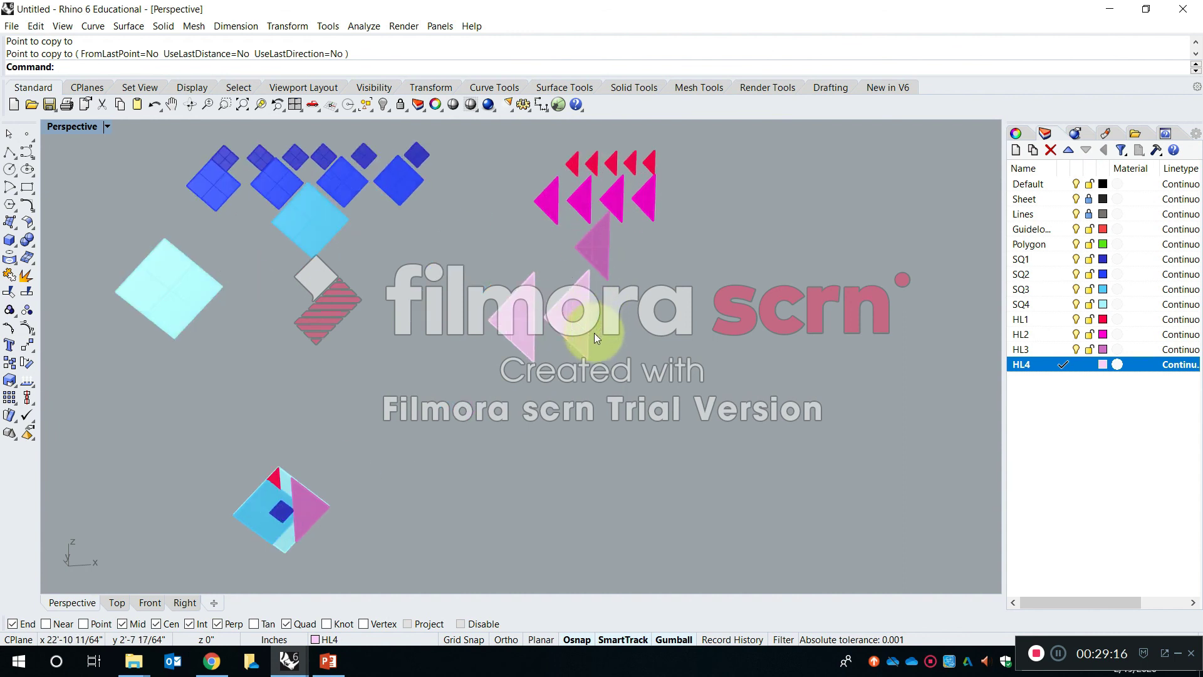
pyautogui.click(576, 164)
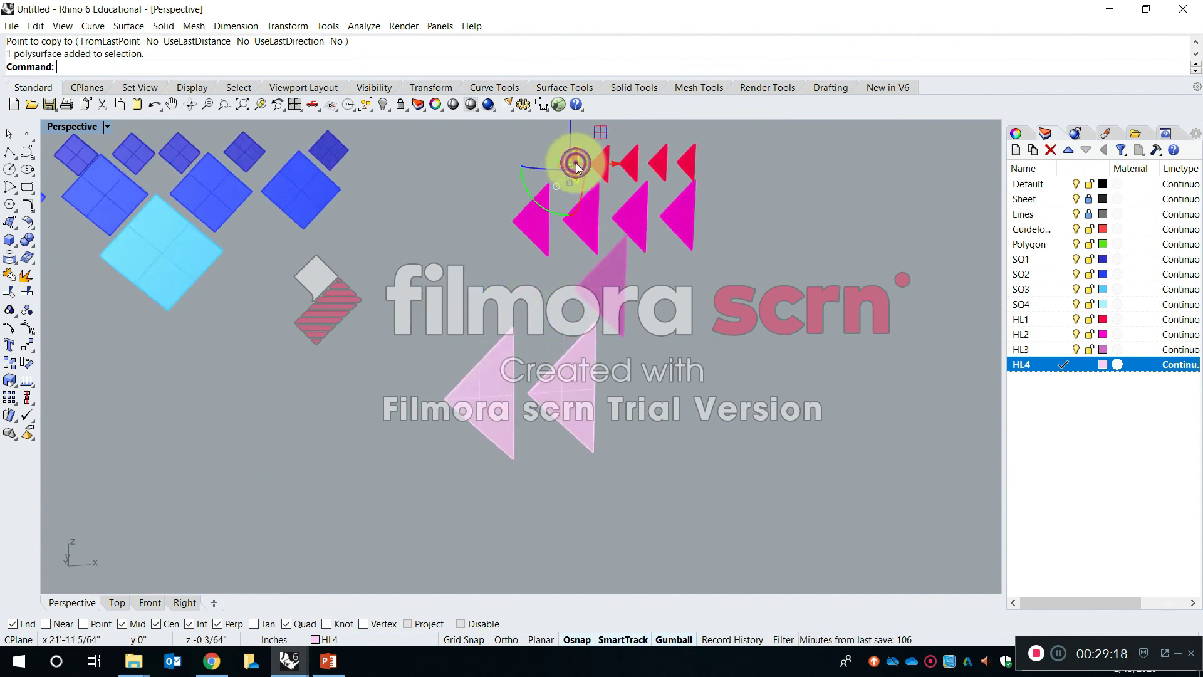
pyautogui.scroll(5, 571, 161)
pyautogui.press('Return')
pyautogui.click(585, 219)
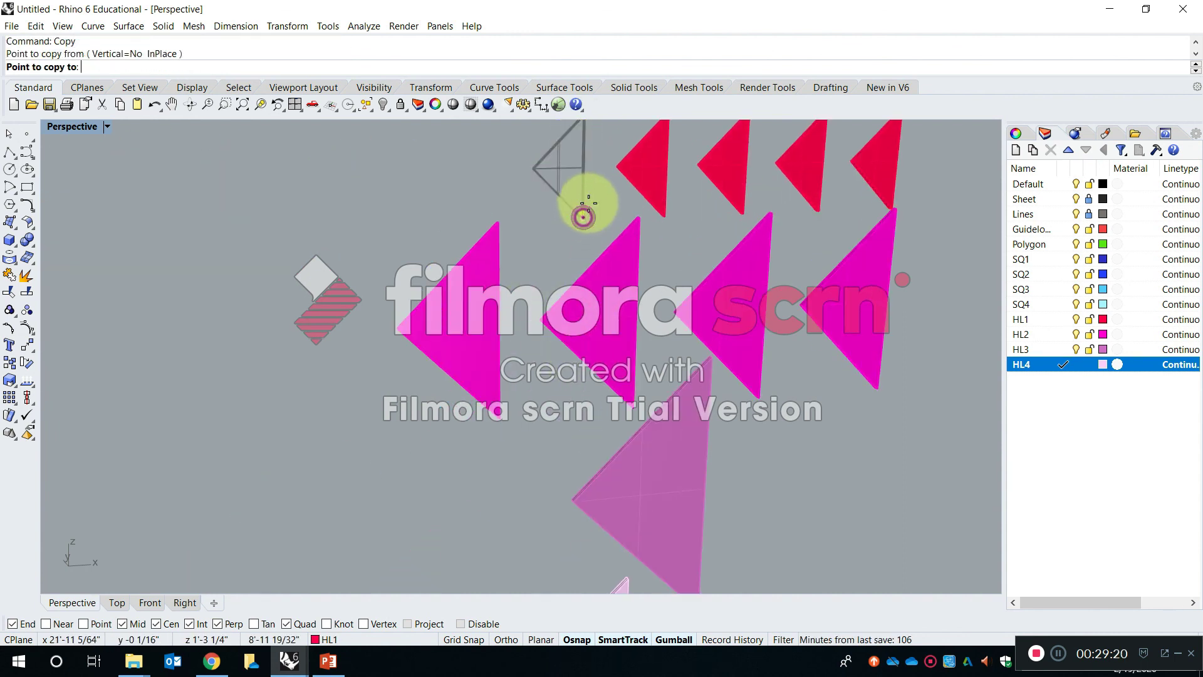
pyautogui.scroll(-10, 583, 194)
pyautogui.scroll(8, 483, 270)
pyautogui.scroll(8, 483, 270)
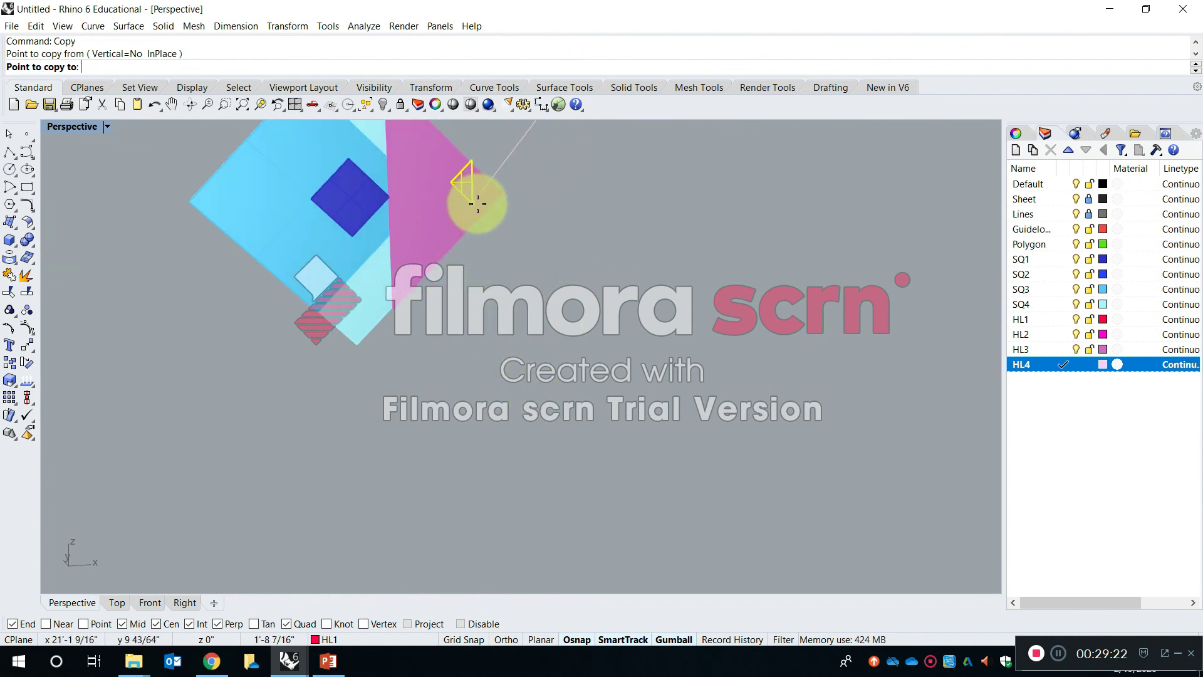
pyautogui.click(524, 226)
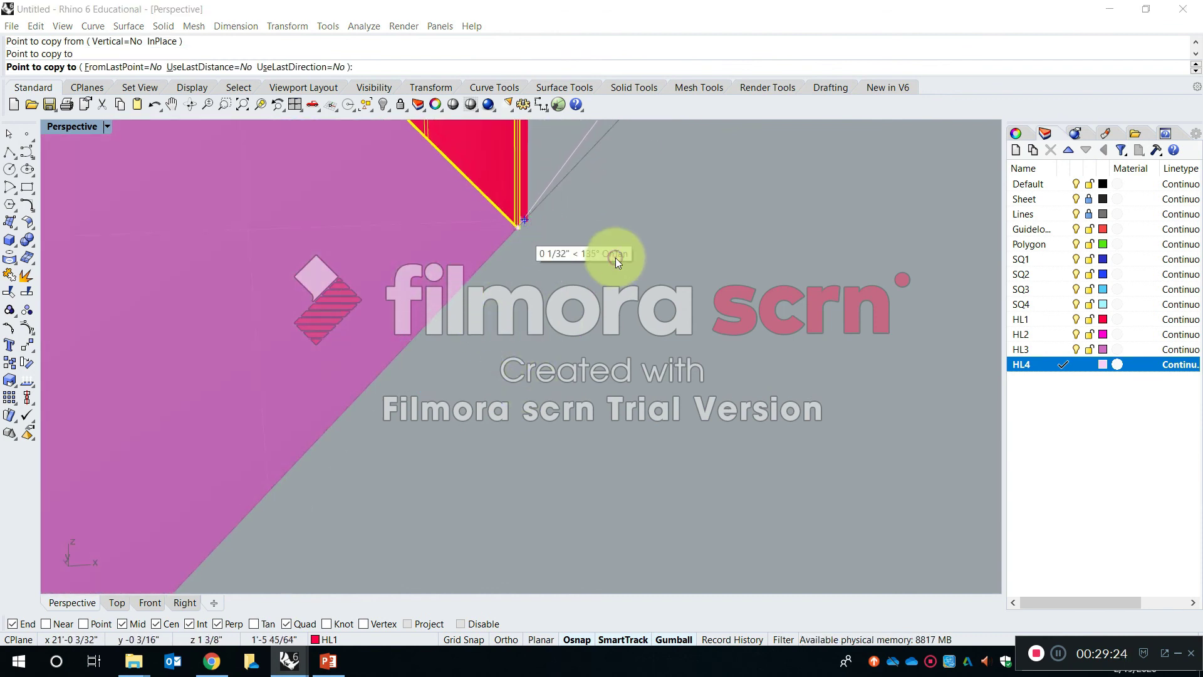
pyautogui.press('Return')
# - Examine from several angles how the copied HL1 triangle sits at the HL3 triangle's right tip
pyautogui.moveTo(629, 337); pyautogui.dragTo(643, 527, button='right')
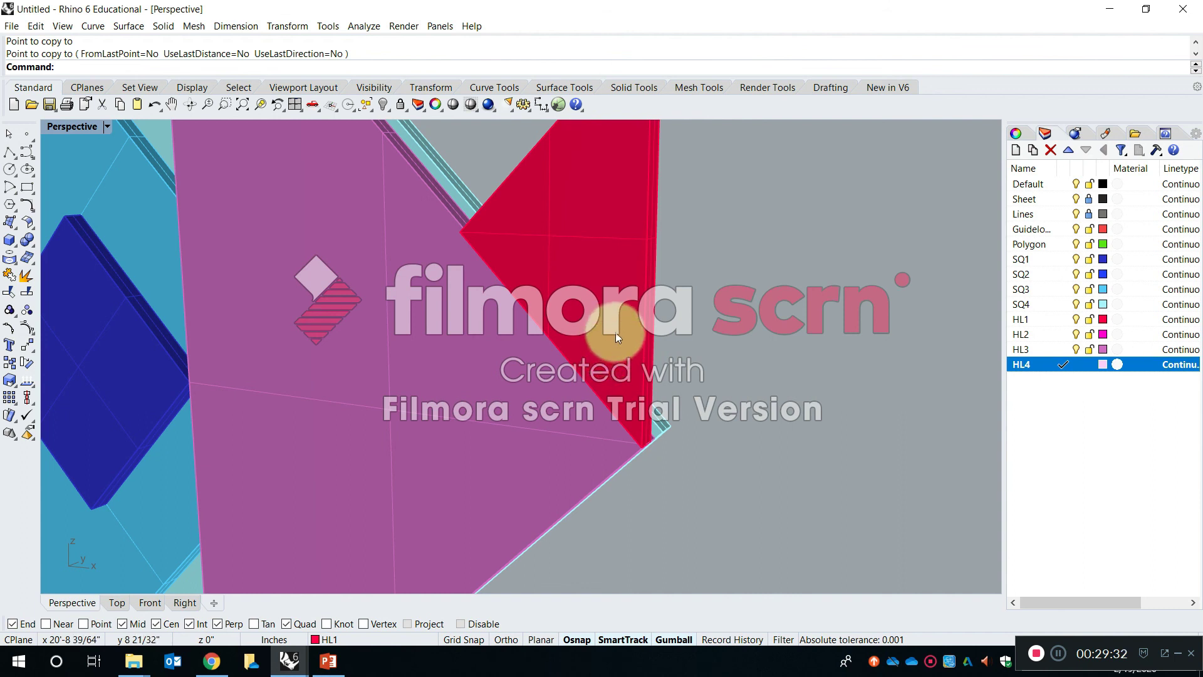
pyautogui.scroll(3, 612, 397)
pyautogui.keyDown('shift'); pyautogui.moveTo(612, 397); pyautogui.dragTo(725, 121, button='right'); pyautogui.keyUp('shift')
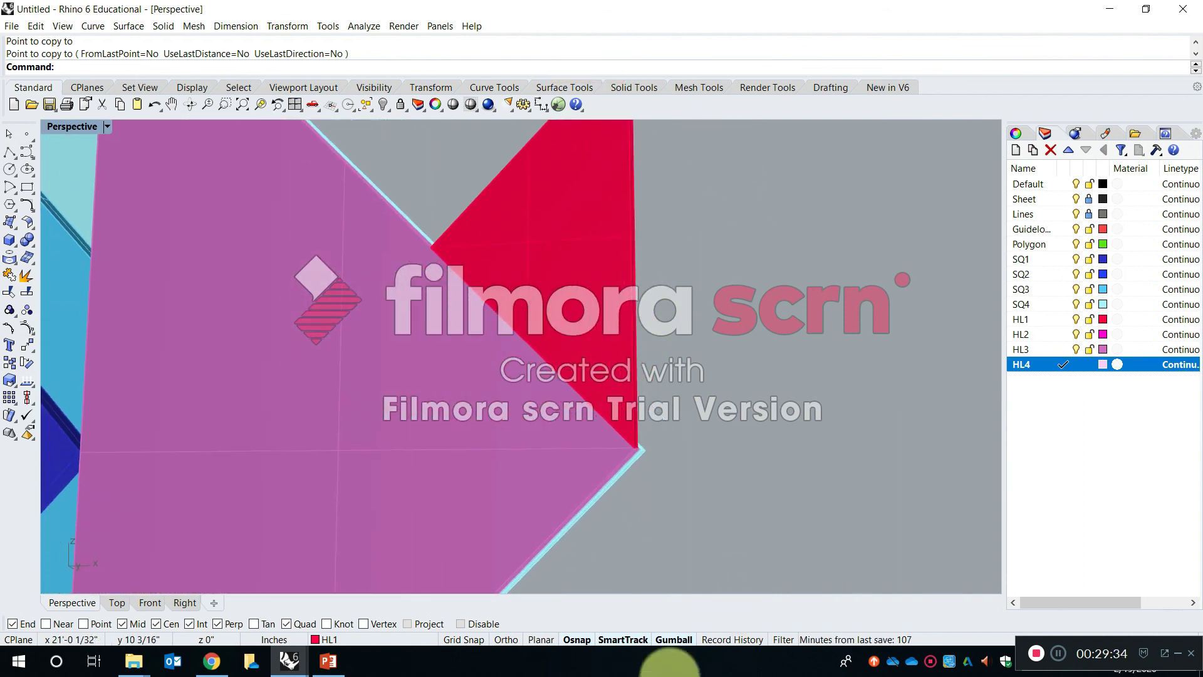
pyautogui.scroll(-2, 557, 302)
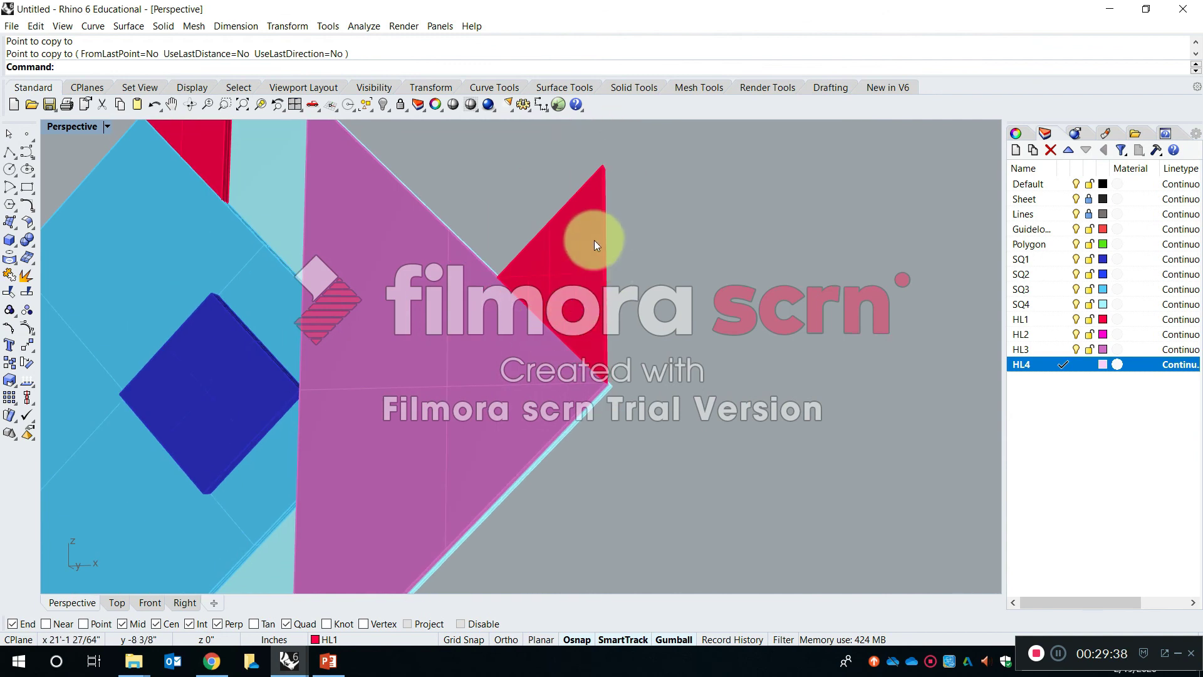
pyautogui.scroll(4, 594, 239)
pyautogui.moveTo(678, 357); pyautogui.dragTo(567, 365, button='right')
pyautogui.click(844, 235)
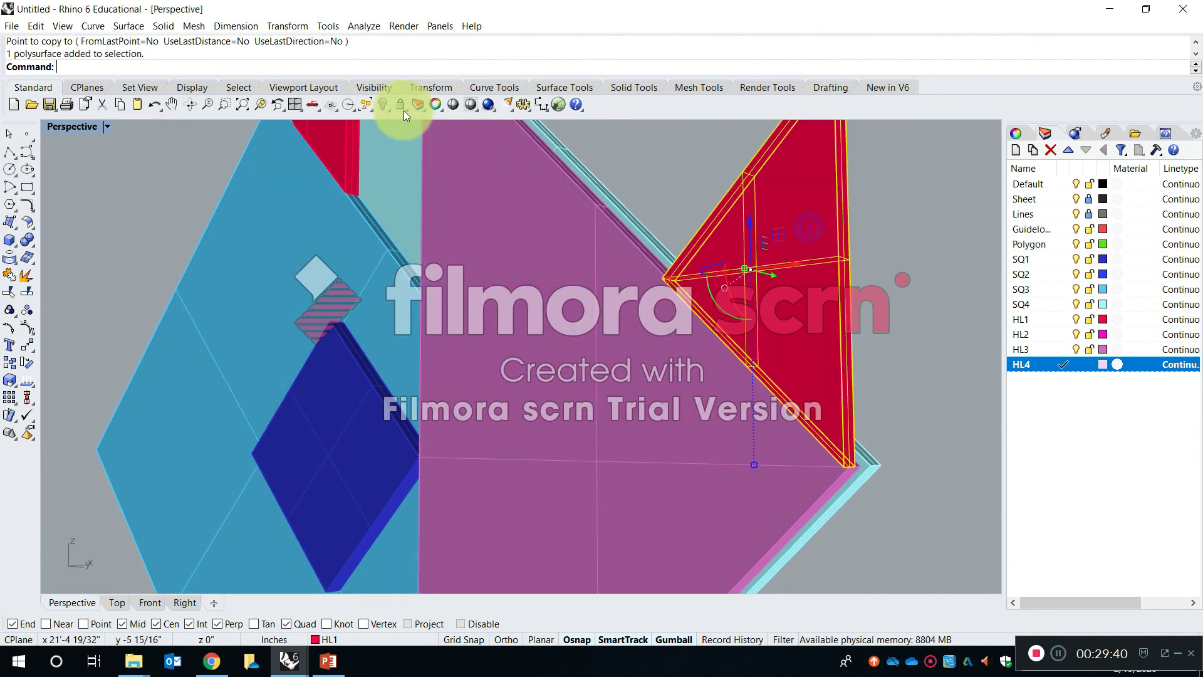
pyautogui.rightClick(262, 108)
pyautogui.click(658, 316)
pyautogui.moveTo(660, 321); pyautogui.dragTo(727, 340, button='right')
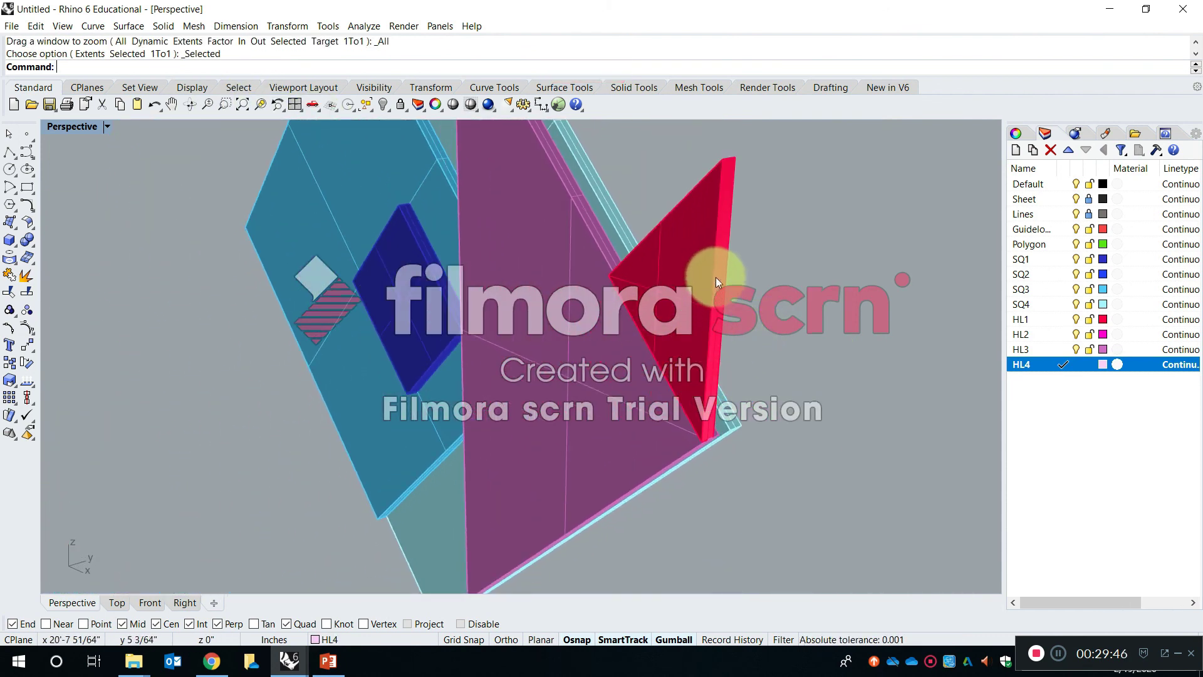
pyautogui.moveTo(698, 257)
pyautogui.mouseDown(button='right')
pyautogui.moveTo(703, 309)
pyautogui.moveTo(720, 249)
pyautogui.mouseUp(button='right')
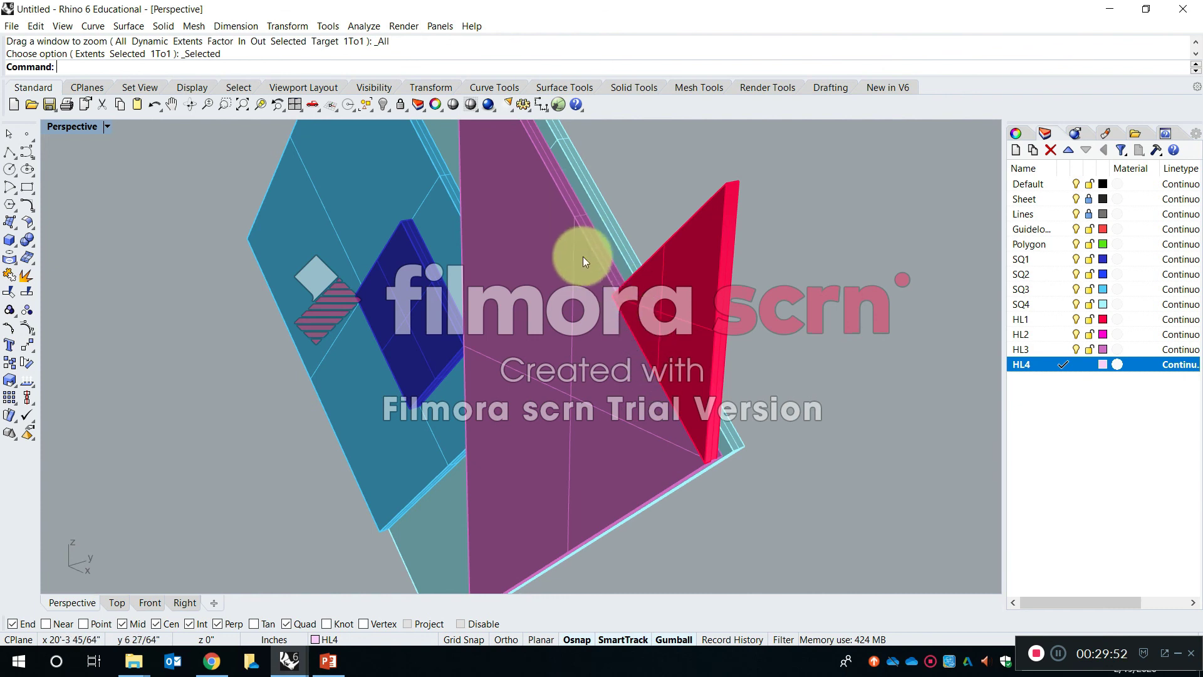
# - Try to rotate the copied HL1 triangle with the gumball by entering an angle
pyautogui.click(712, 431)
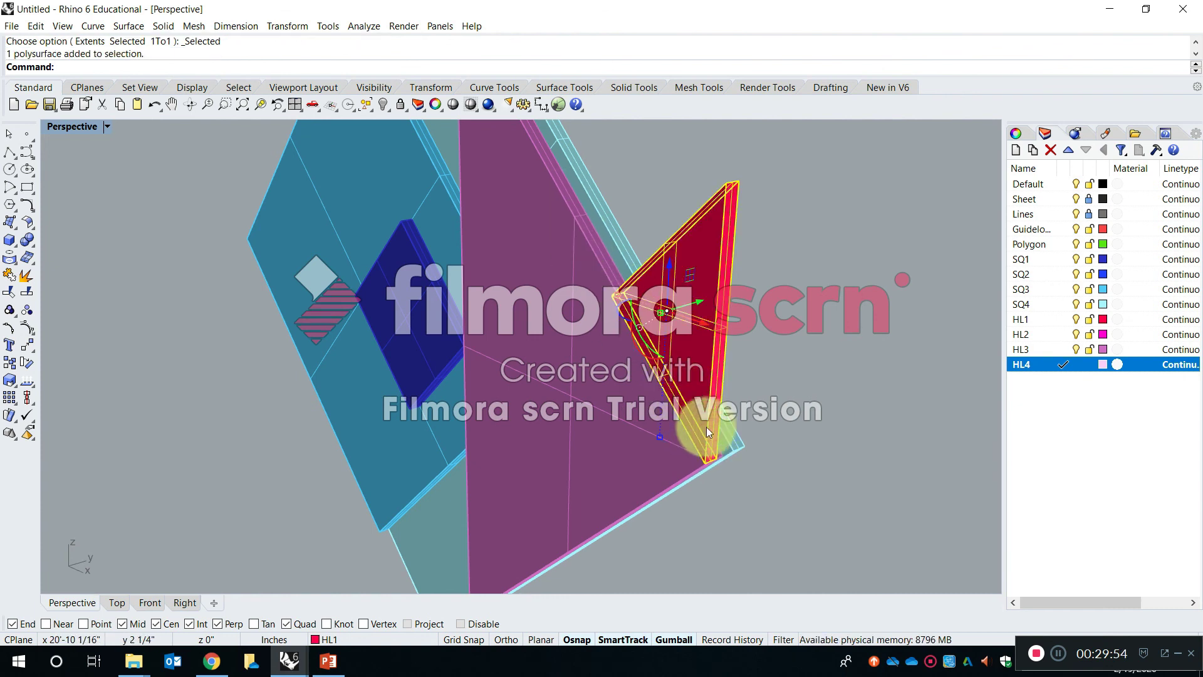
pyautogui.moveTo(632, 387); pyautogui.dragTo(585, 326, button='right')
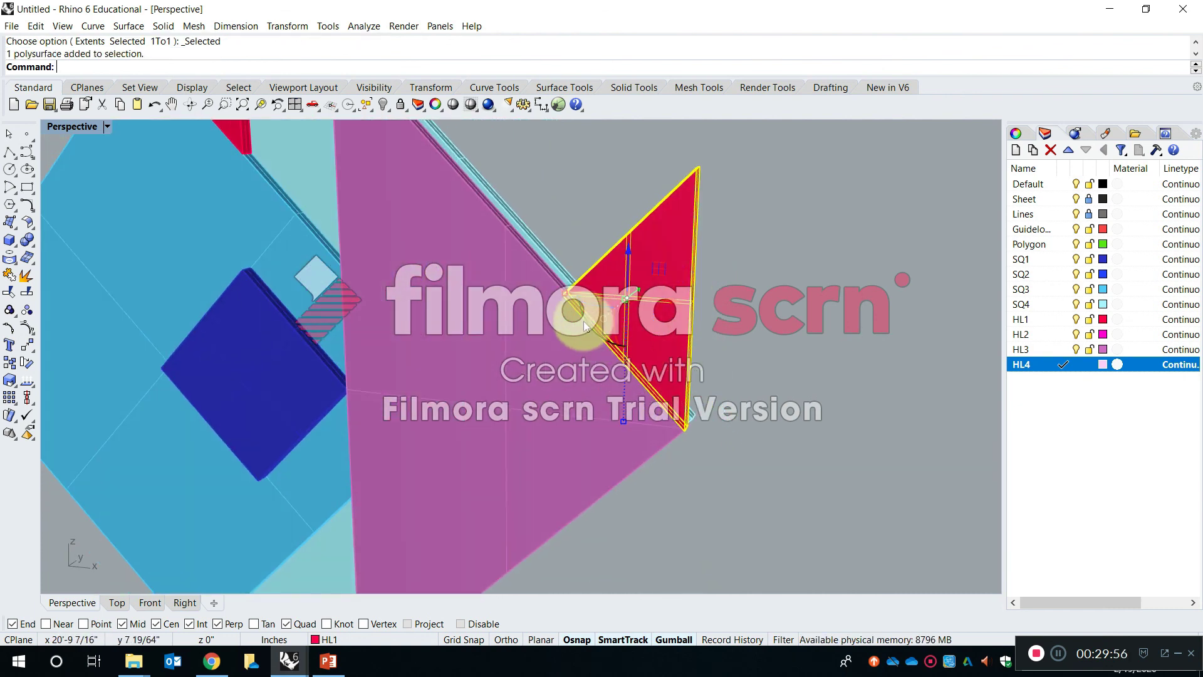
pyautogui.click(588, 325)
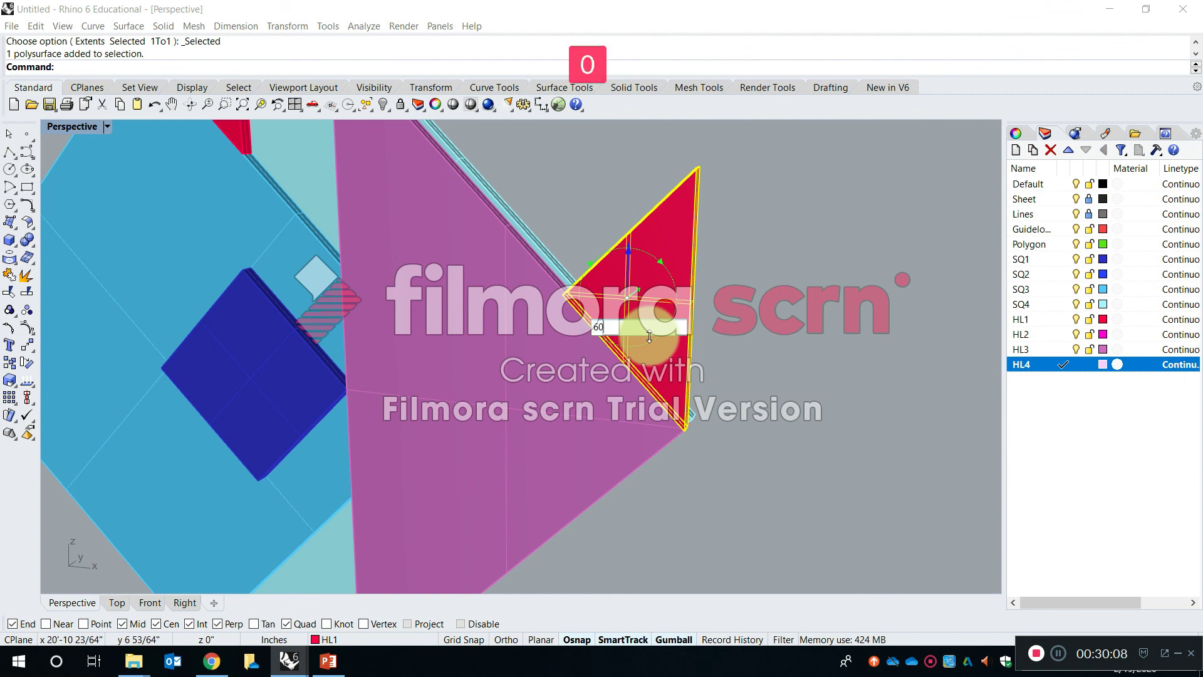
pyautogui.press('Left')
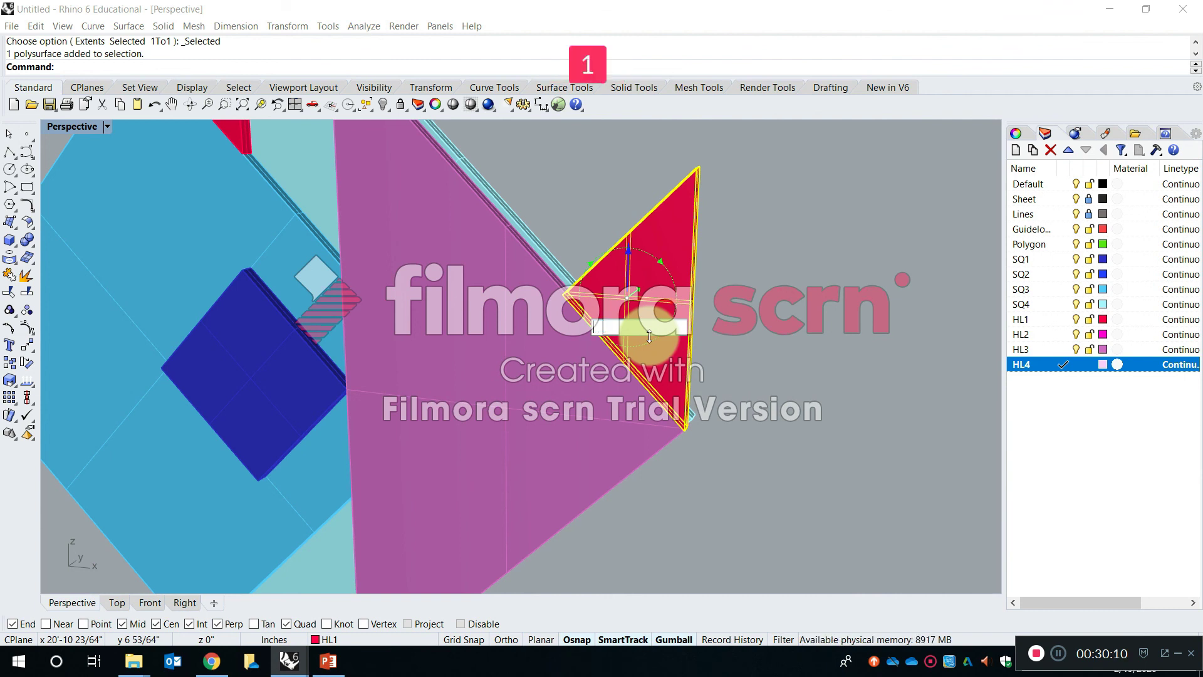
pyautogui.press('Return')
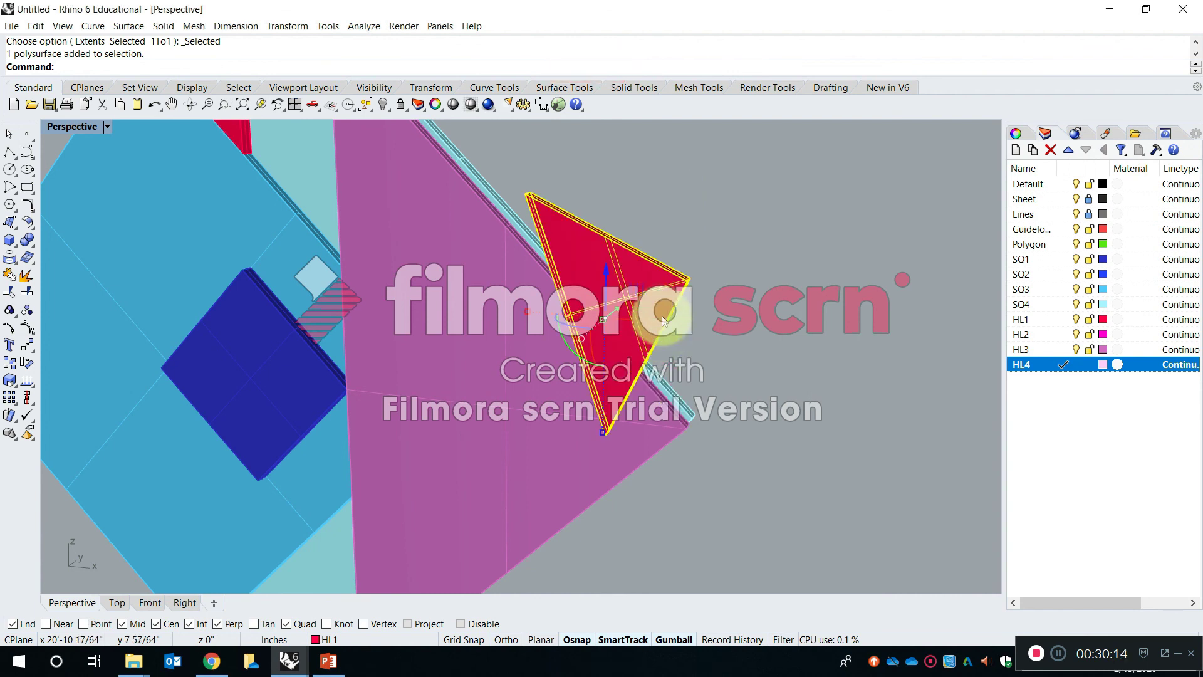
# - Undo the gumball rotation of the copied HL1 triangle and deselect it
pyautogui.hotkey('ctrl', 'z')
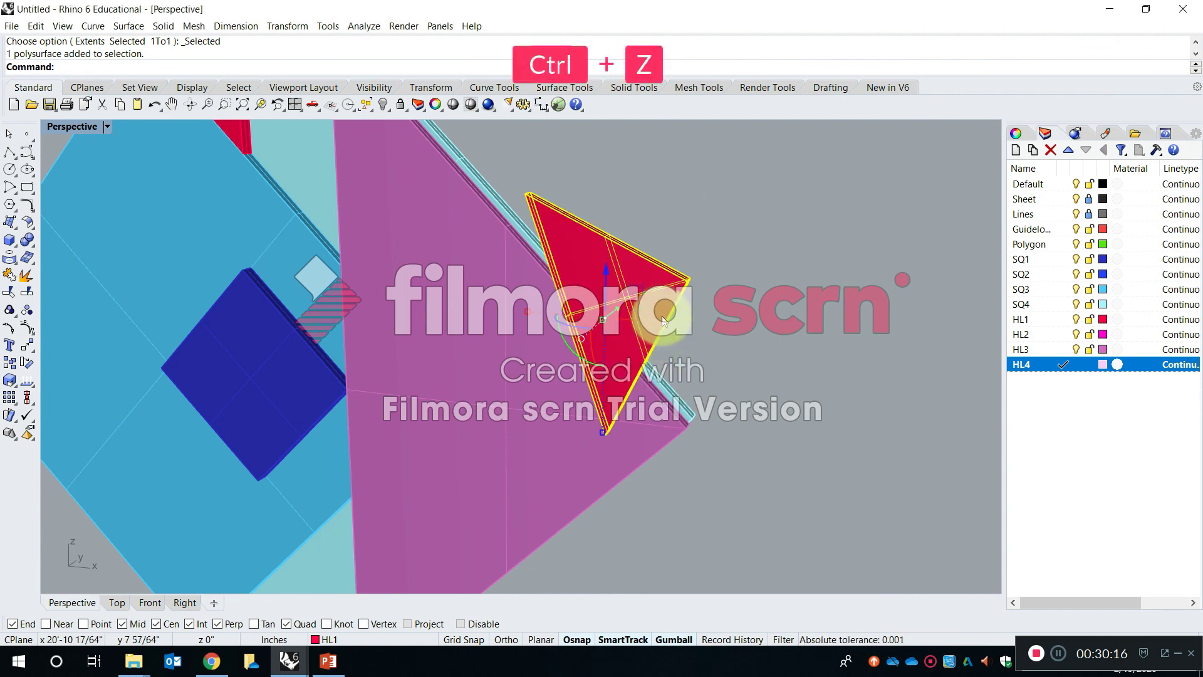
pyautogui.click(783, 271)
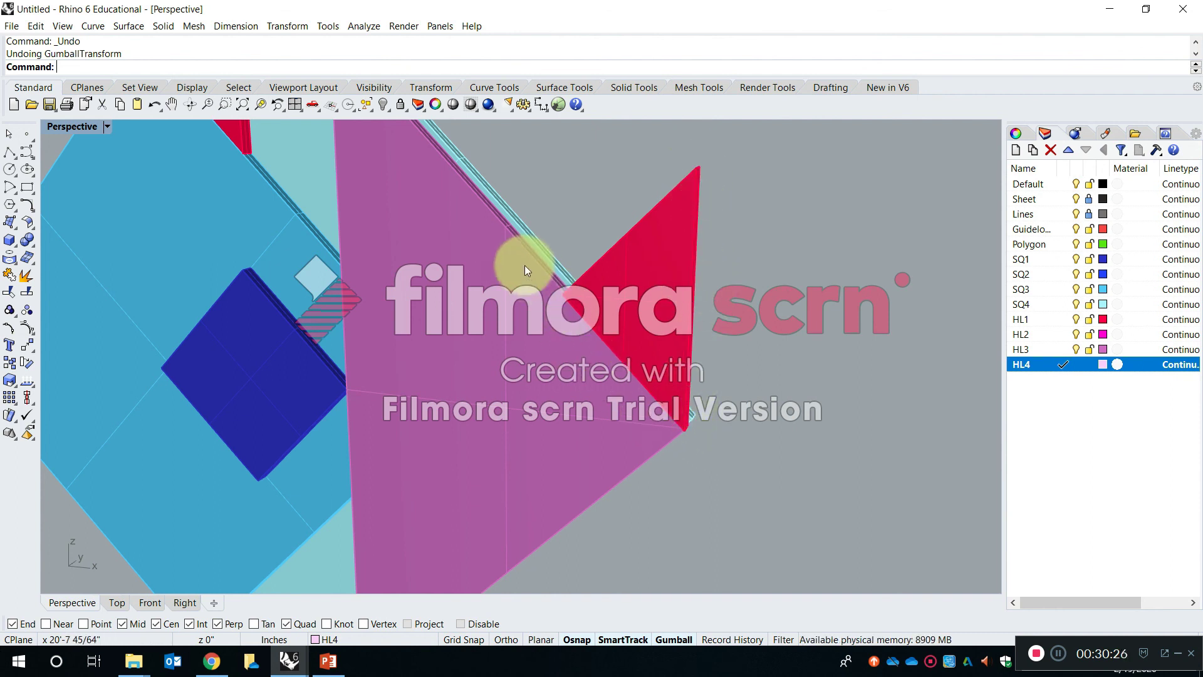
pyautogui.moveTo(704, 403); pyautogui.dragTo(667, 359, button='right')
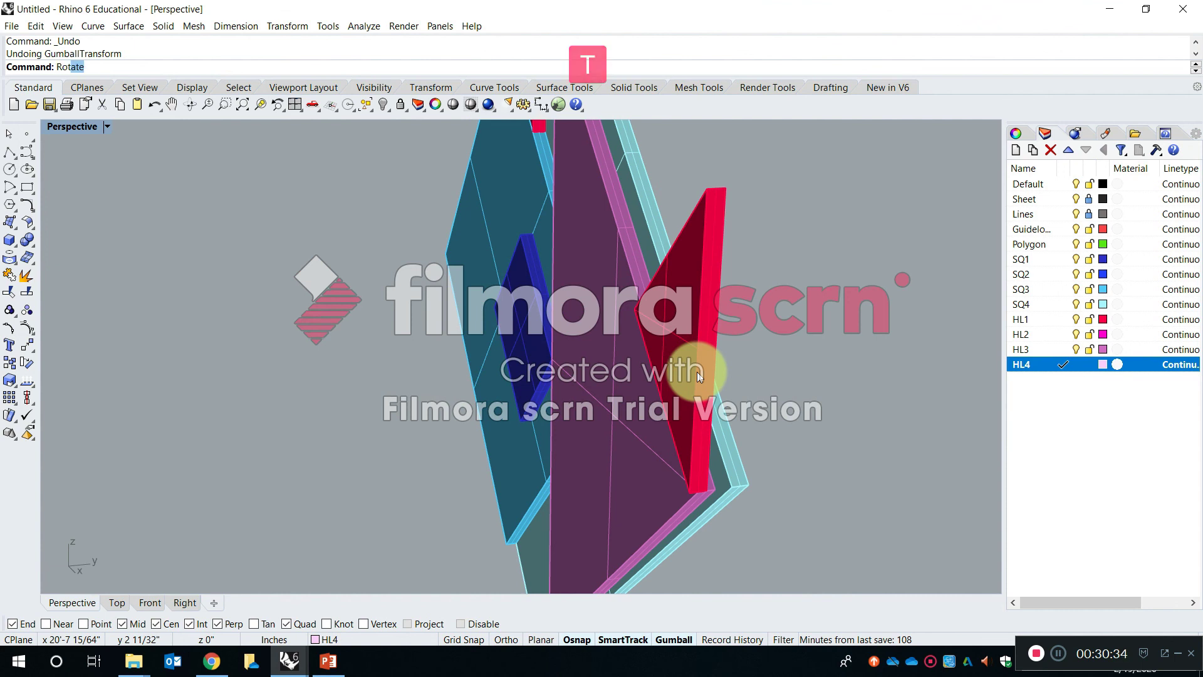
pyautogui.press('space')
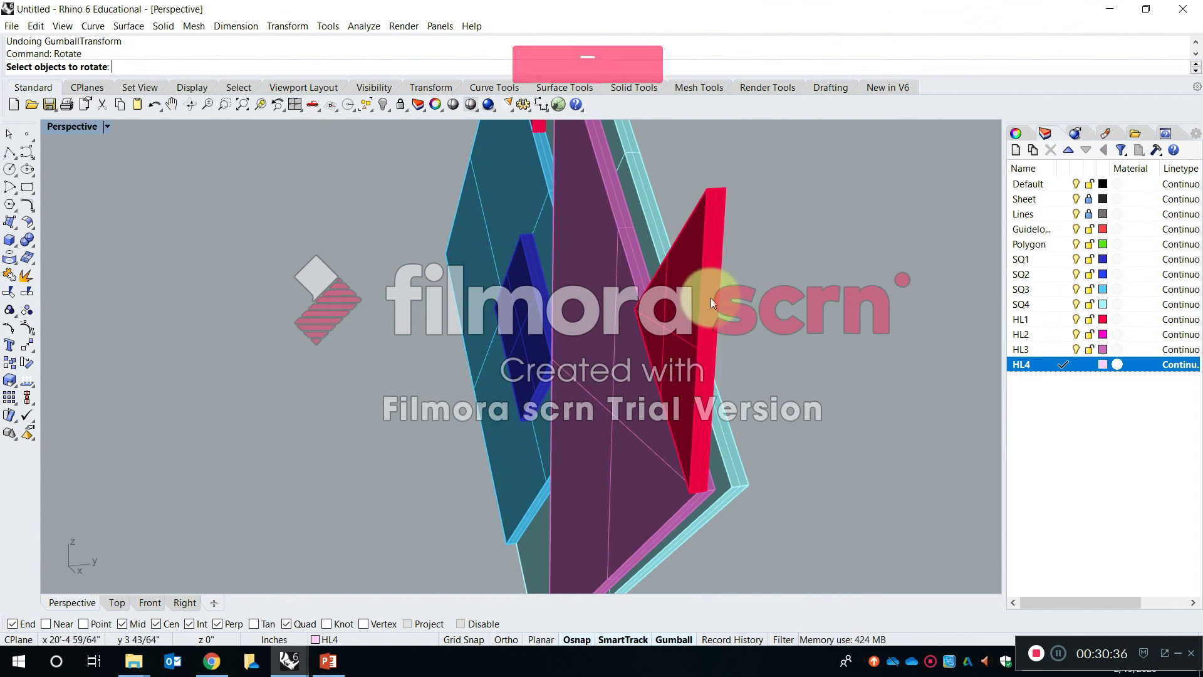
pyautogui.click(711, 298)
pyautogui.press('Return')
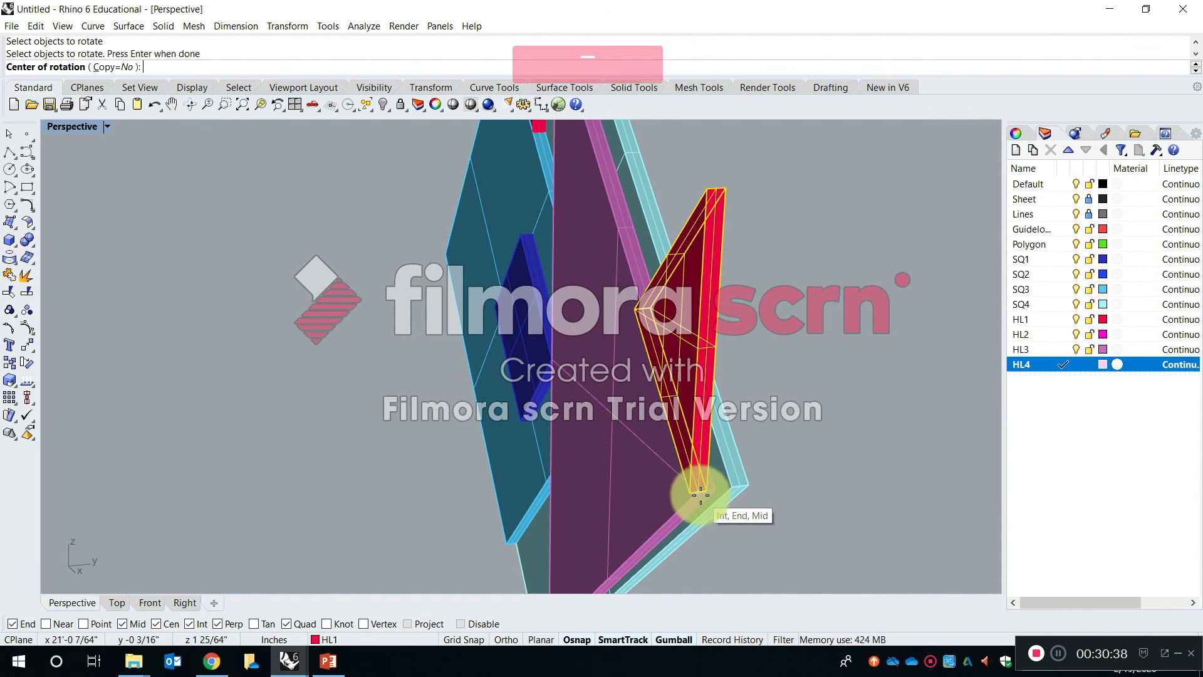
pyautogui.click(709, 495)
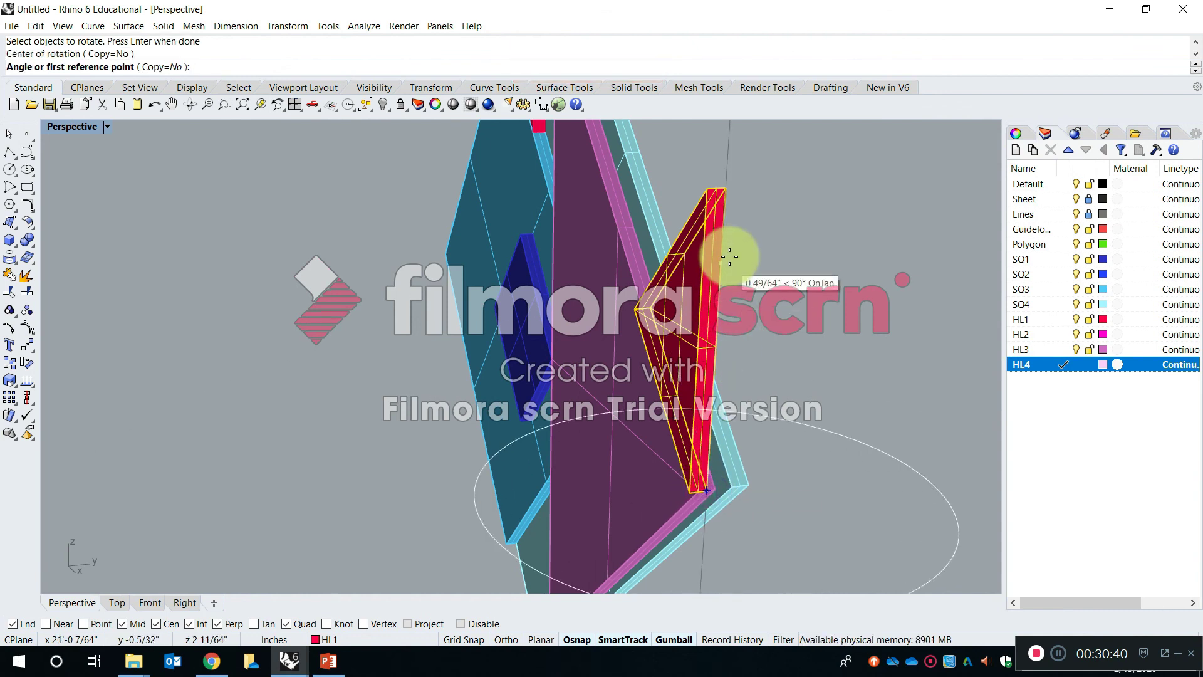
pyautogui.press('Escape')
pyautogui.rightClick(666, 284)
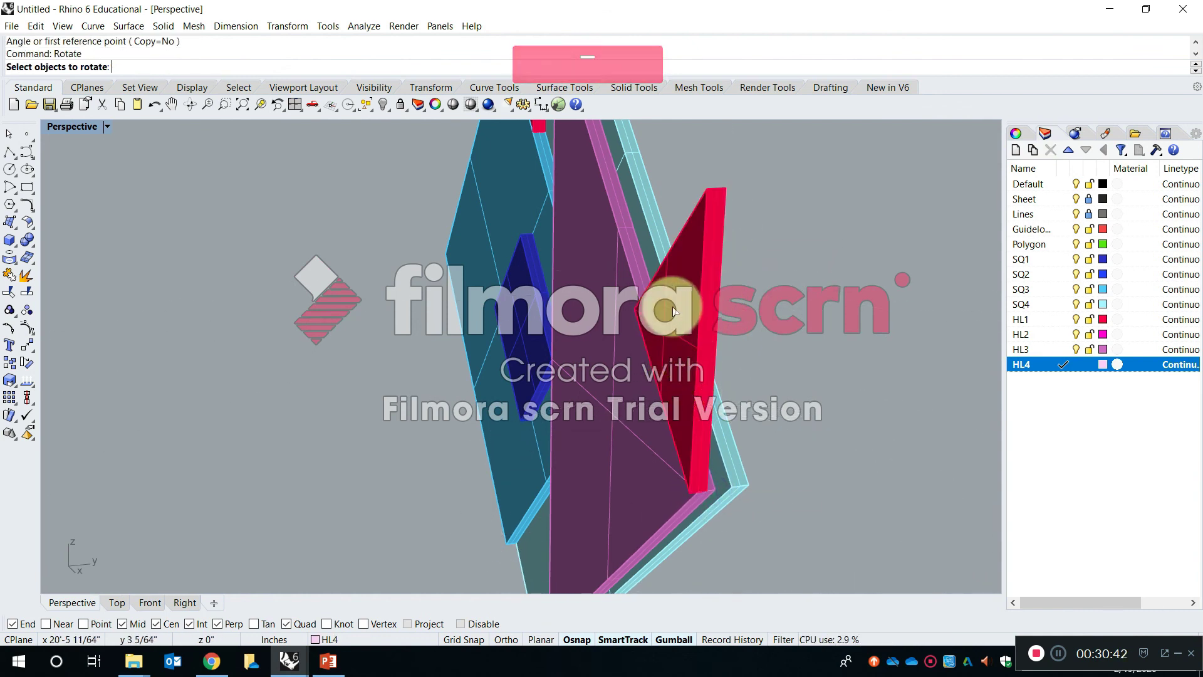
pyautogui.click(686, 417)
pyautogui.rightClick(656, 392)
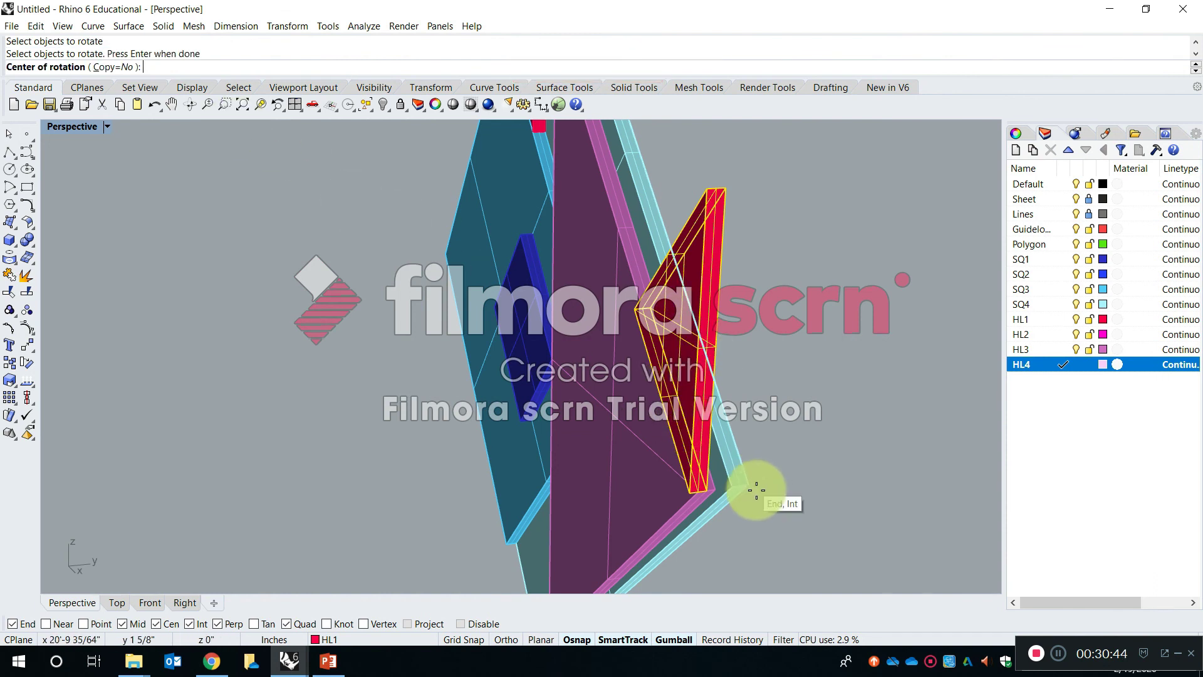
pyautogui.click(709, 489)
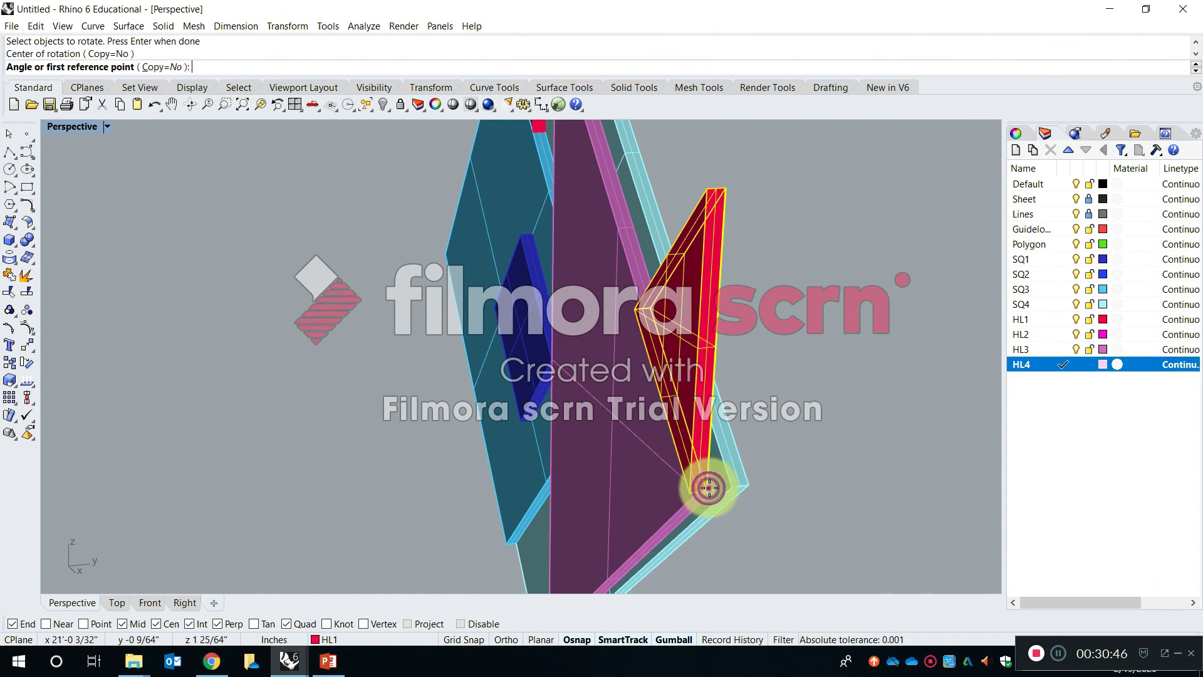
pyautogui.moveTo(762, 349); pyautogui.dragTo(883, 307, button='right')
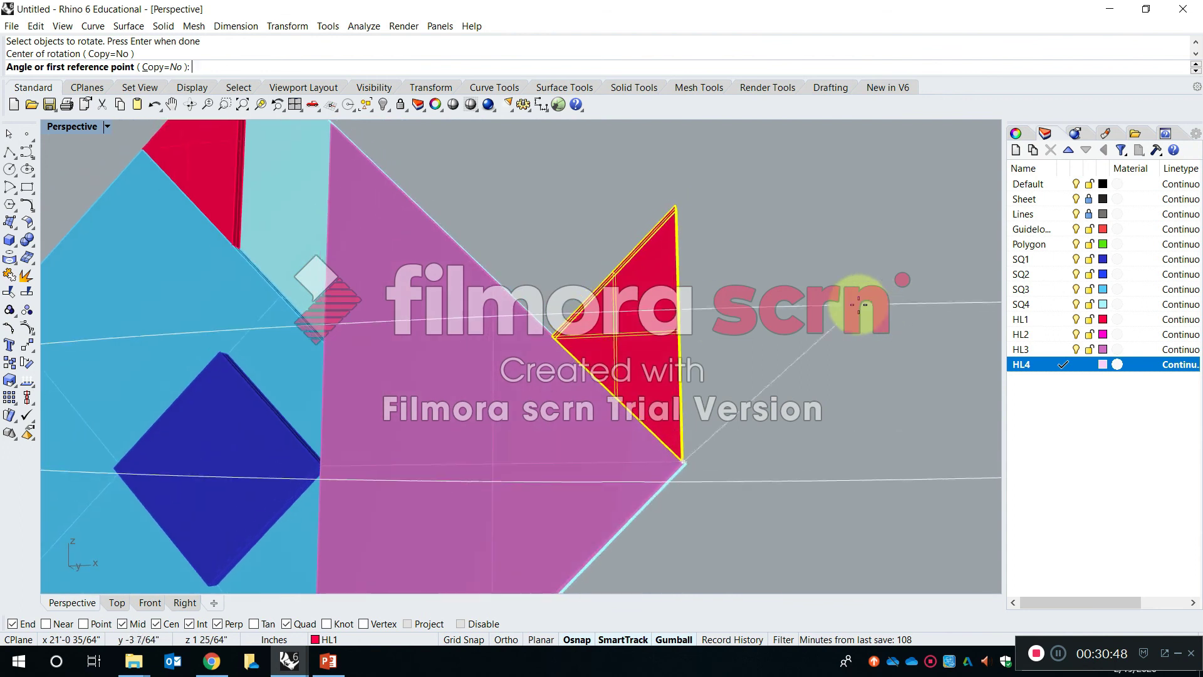
pyautogui.moveTo(663, 331); pyautogui.dragTo(646, 376, button='right')
pyautogui.press('Escape')
pyautogui.press('Escape')
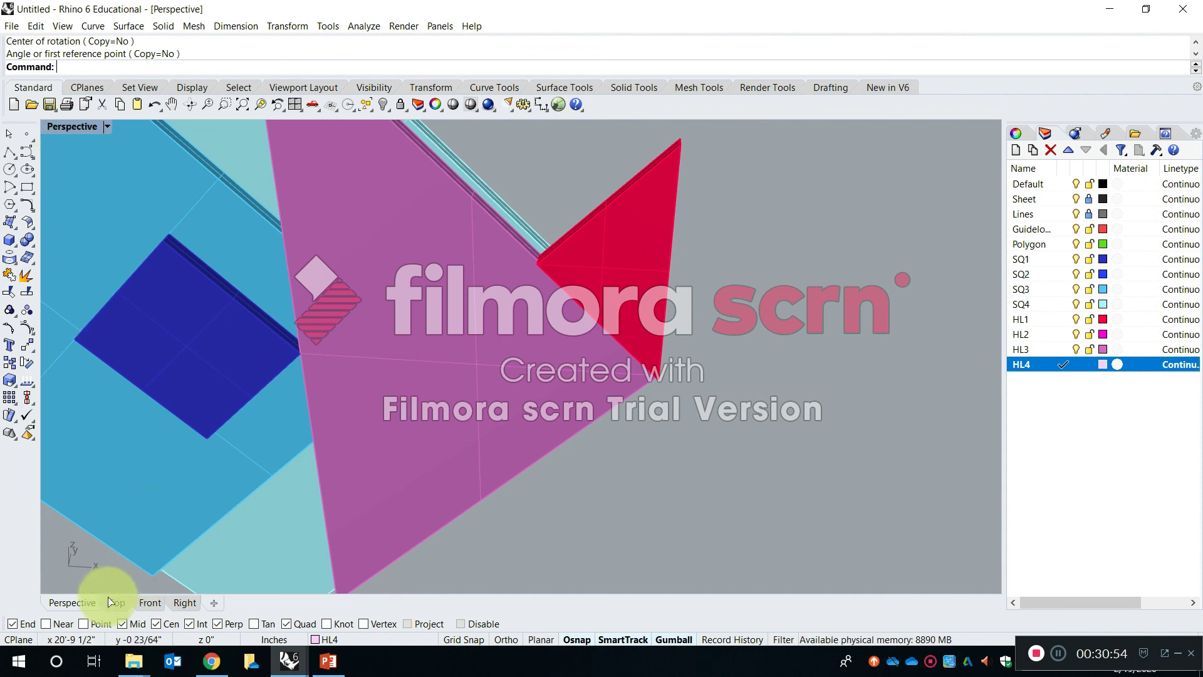
# - In the front view, rotate the copied HL1 triangle 45° about its lower corner so its long edge follows the HL3 triangle's upper edge
pyautogui.click(150, 602)
pyautogui.click(599, 316)
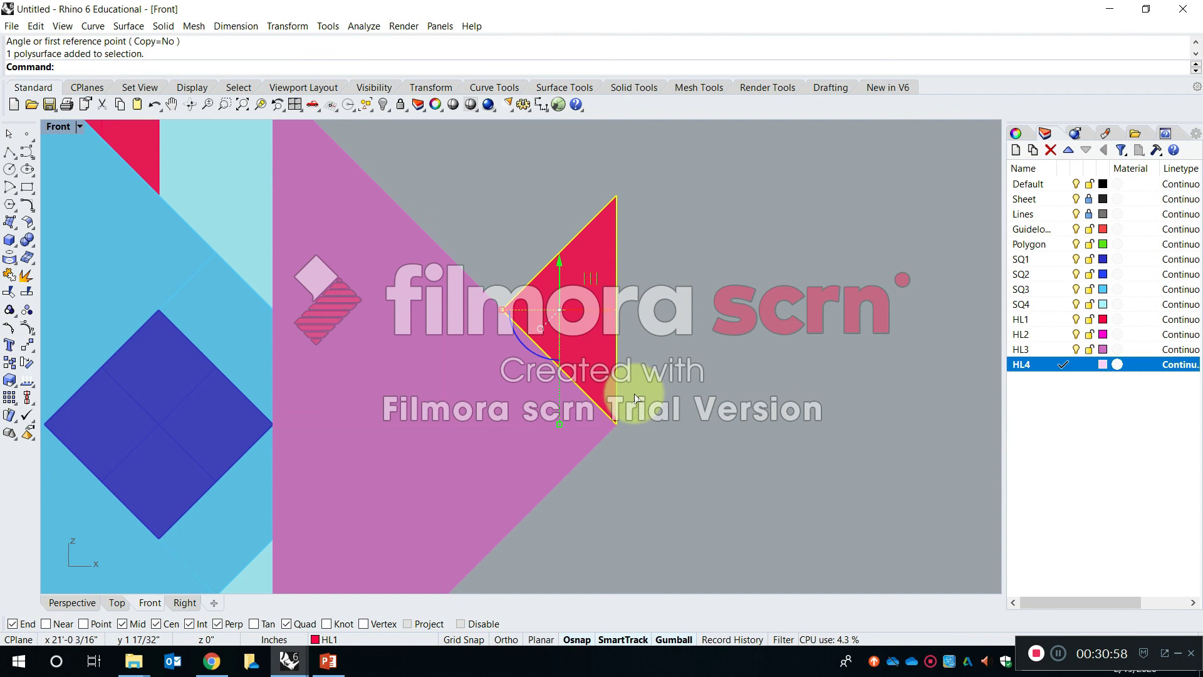
pyautogui.write('Rotate')
pyautogui.press('Return')
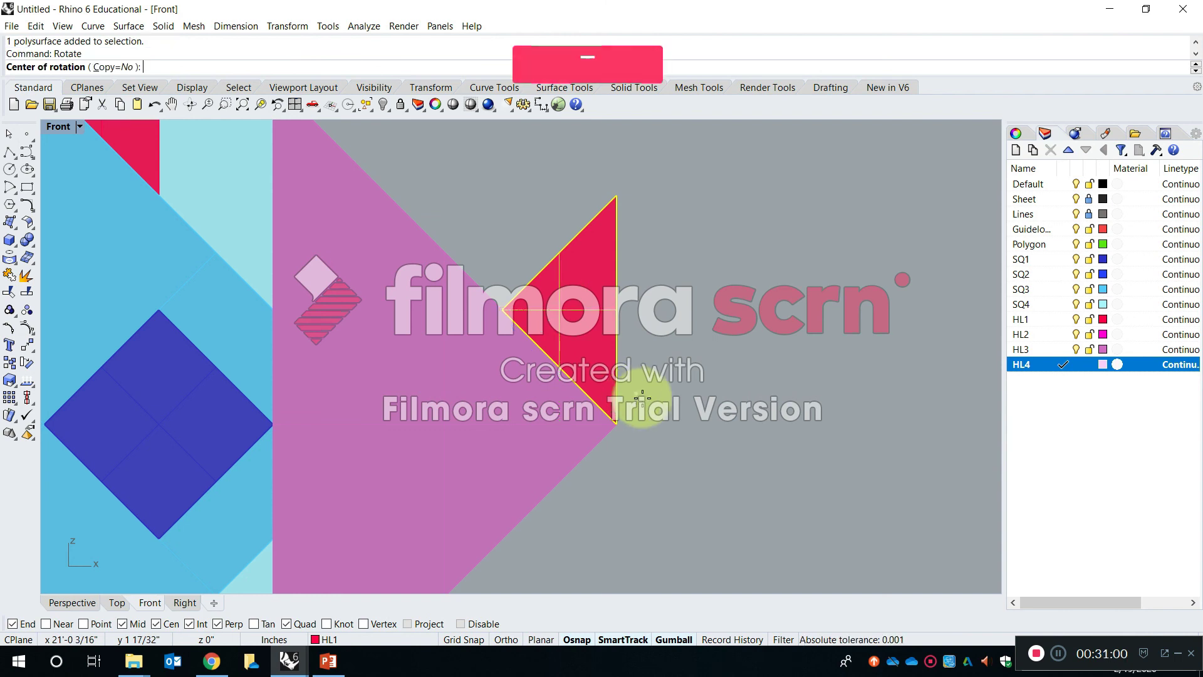
pyautogui.click(616, 424)
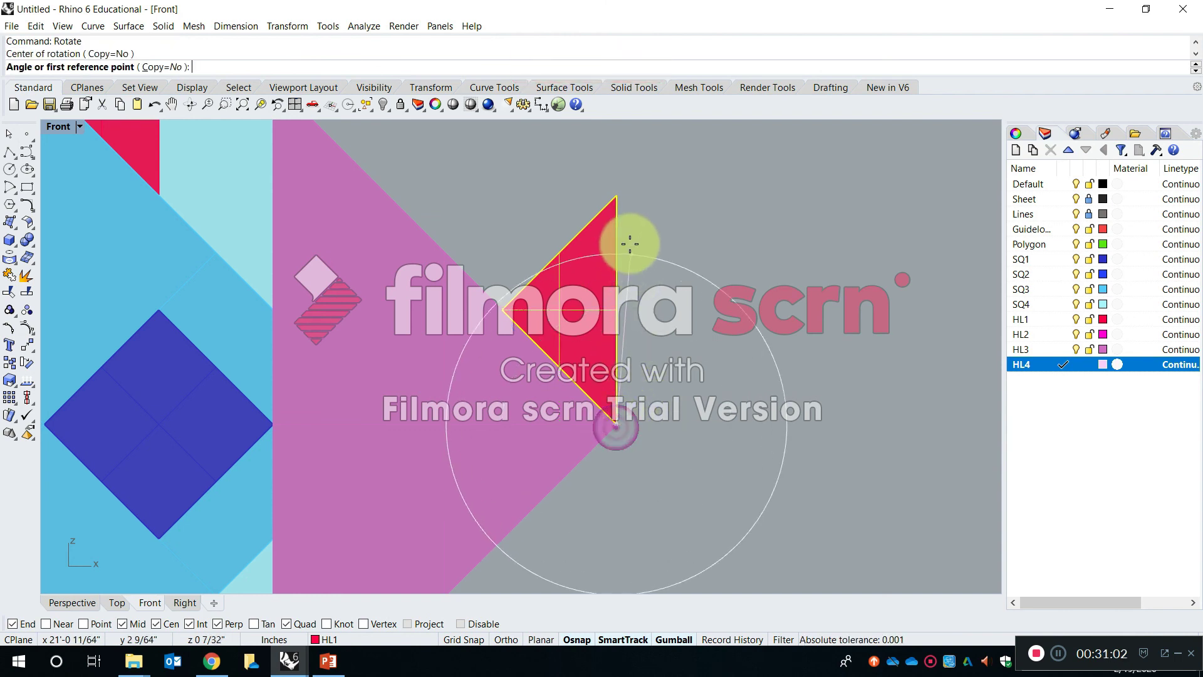
pyautogui.click(616, 196)
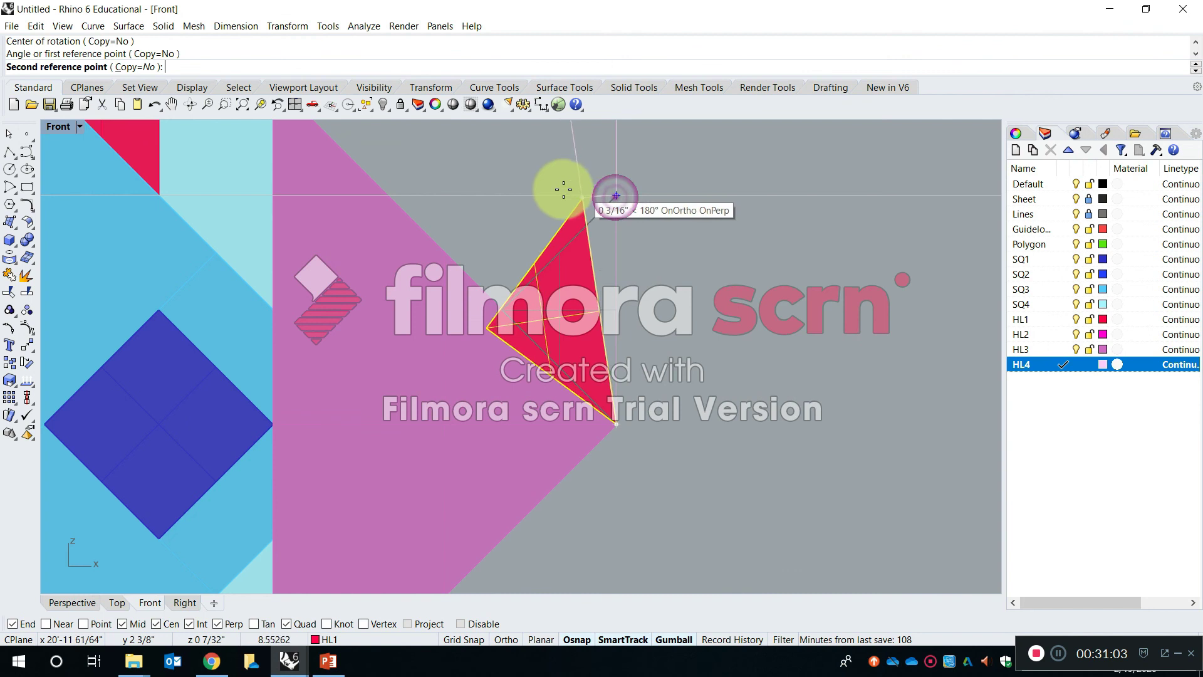
pyautogui.click(390, 199)
pyautogui.click(762, 392)
pyautogui.scroll(-8, 741, 385)
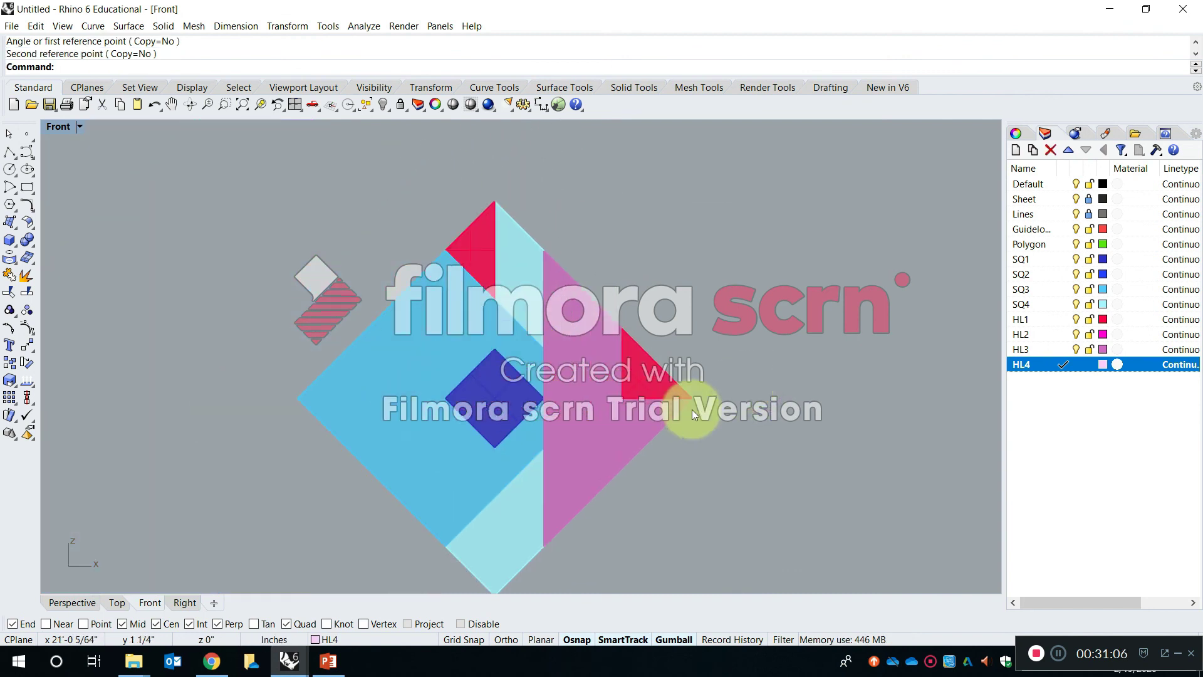
# - Examine the arrangement of squares and triangles in the composition from the front, both close up and as a whole
pyautogui.moveTo(691, 409); pyautogui.dragTo(727, 347, button='right')
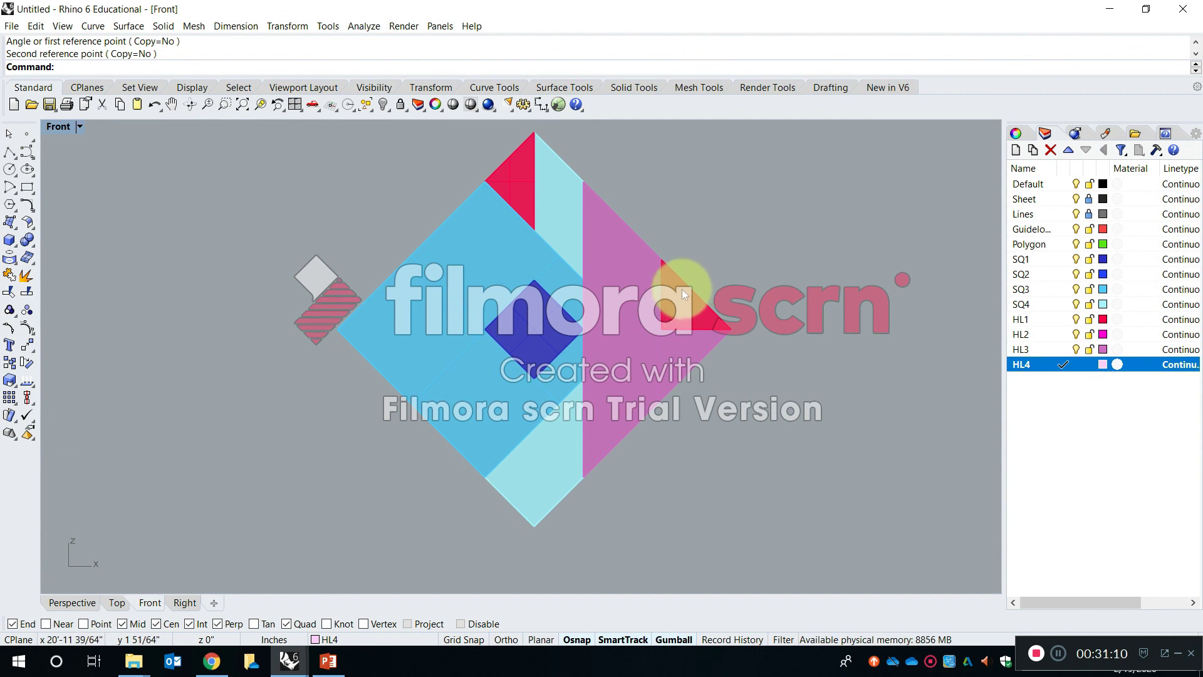
pyautogui.scroll(2, 702, 257)
pyautogui.scroll(-2, 703, 258)
pyautogui.scroll(2, 701, 263)
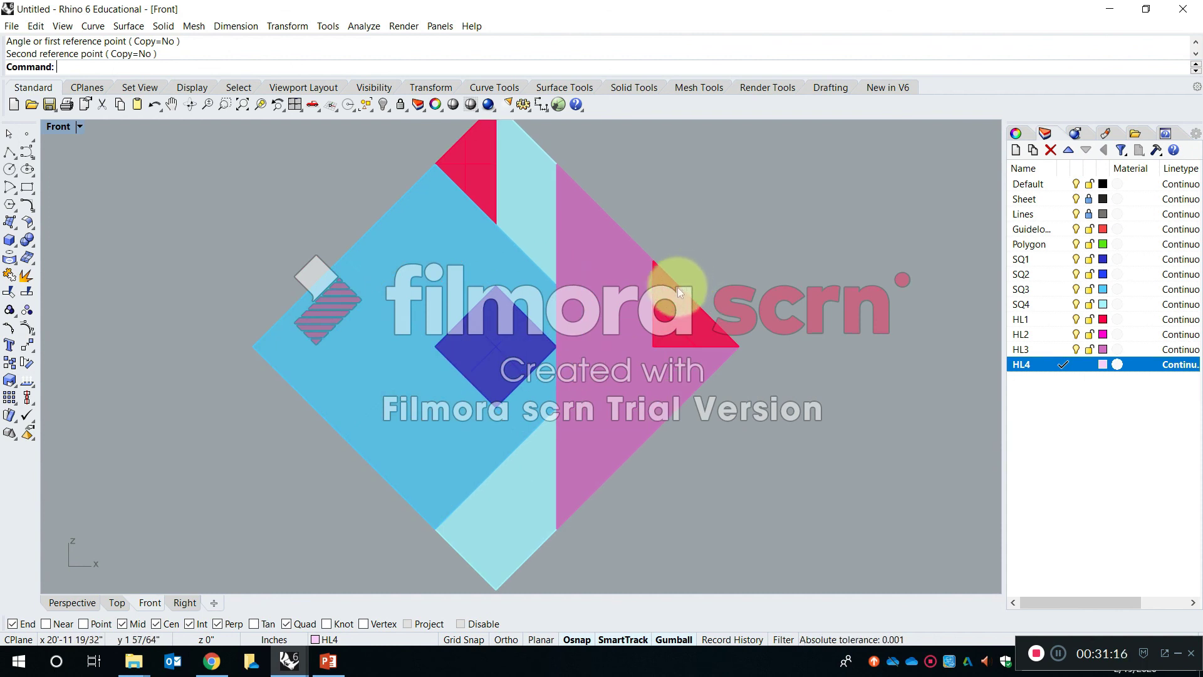
pyautogui.moveTo(593, 331); pyautogui.dragTo(597, 296, button='right')
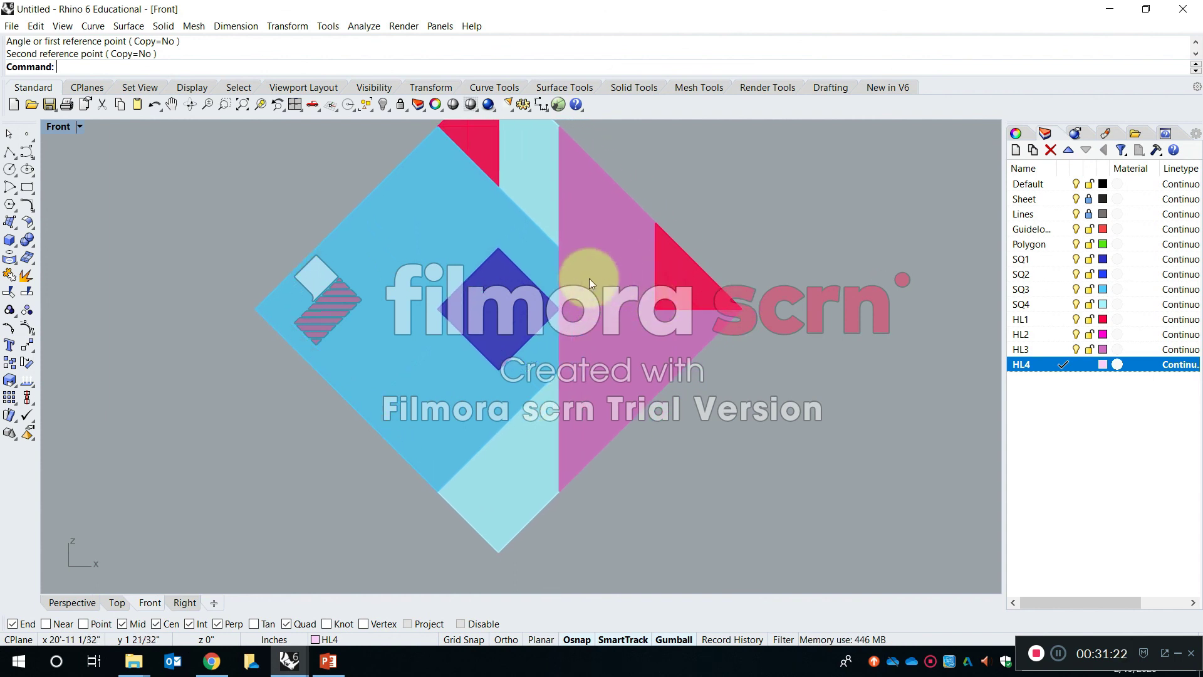
pyautogui.scroll(-8, 584, 278)
pyautogui.moveTo(447, 246); pyautogui.dragTo(377, 291, button='right')
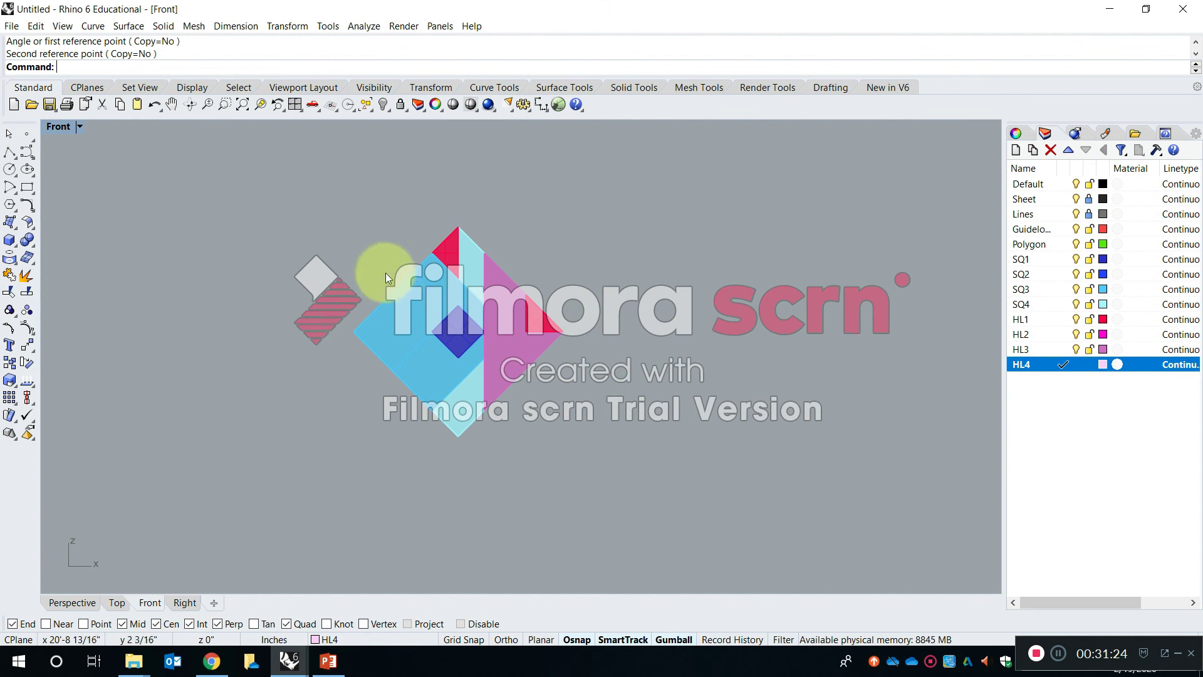
pyautogui.moveTo(530, 295); pyautogui.dragTo(448, 219, button='right')
pyautogui.scroll(9, 396, 240)
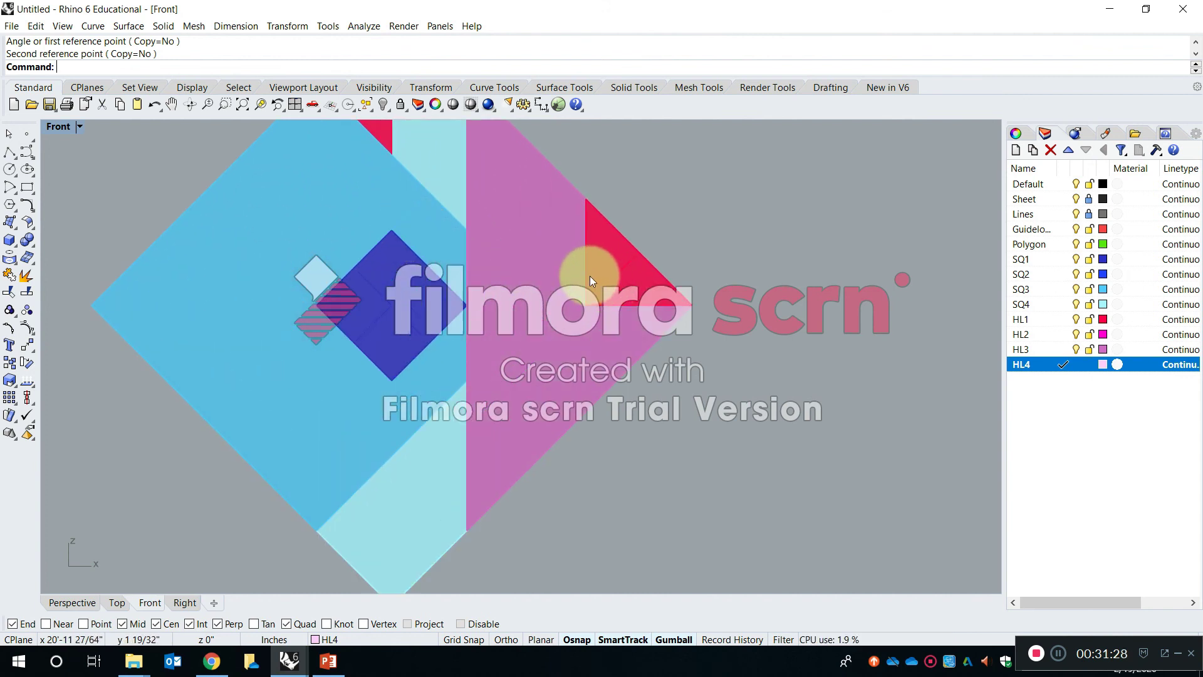
pyautogui.scroll(-10, 527, 301)
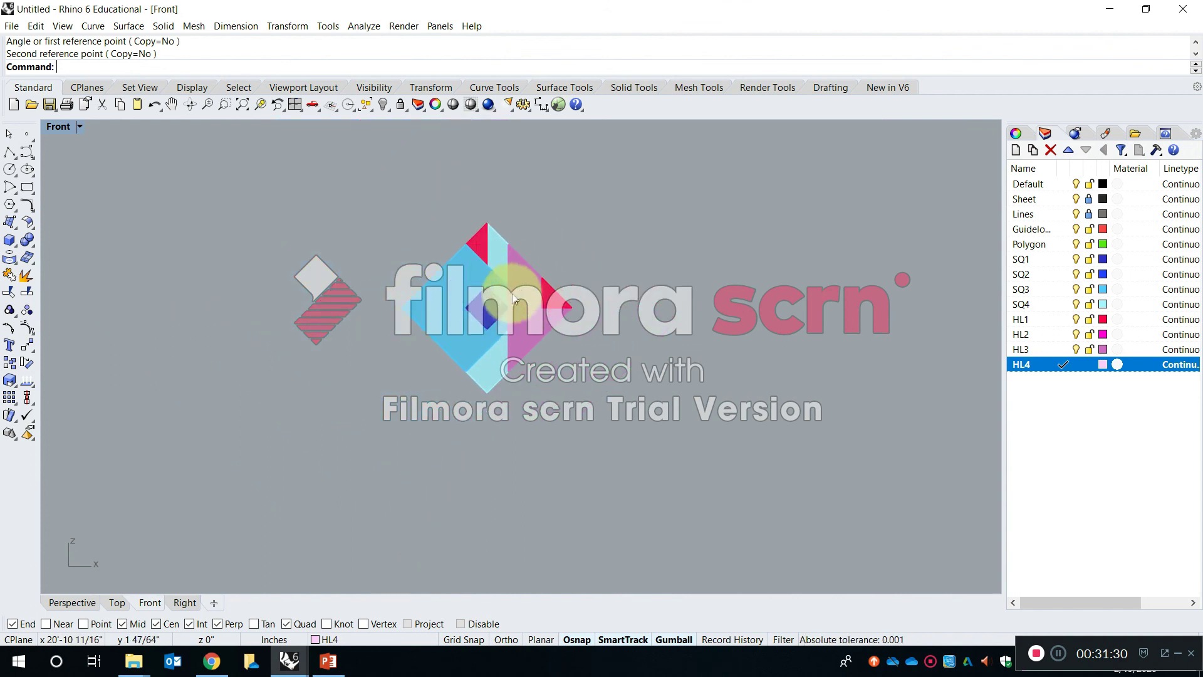
pyautogui.scroll(-10, 515, 272)
pyautogui.moveTo(525, 213); pyautogui.dragTo(528, 336, button='right')
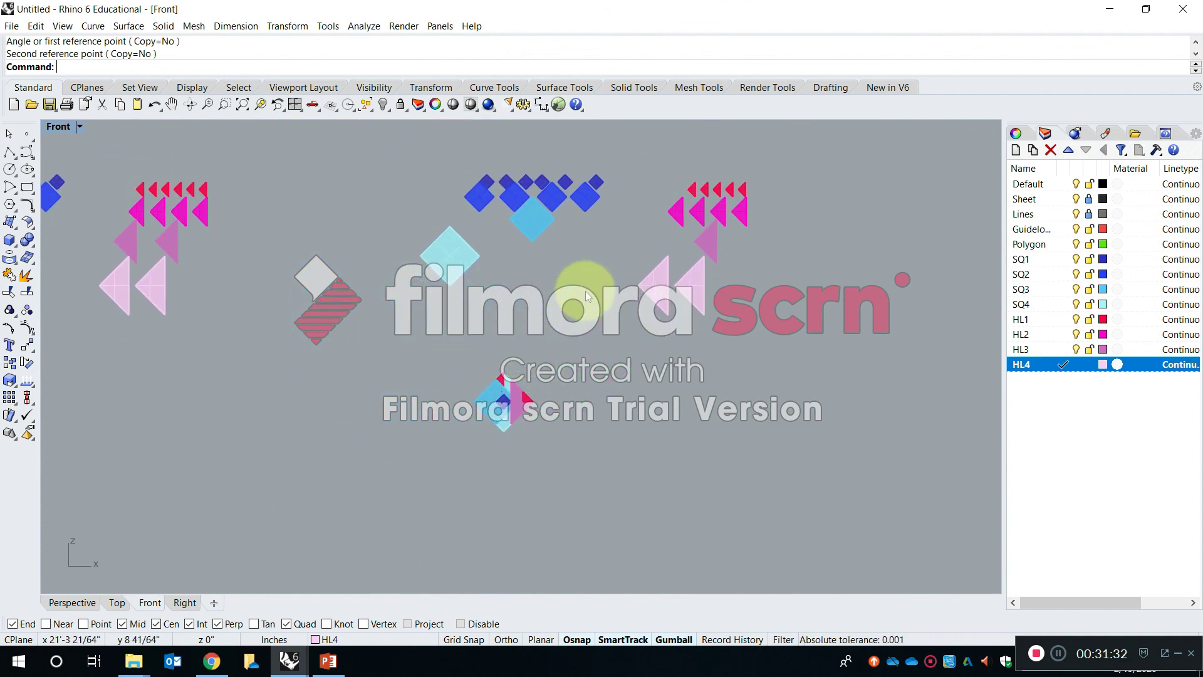
pyautogui.click(692, 191)
pyautogui.scroll(3, 694, 188)
pyautogui.press('Return')
pyautogui.scroll(3, 689, 179)
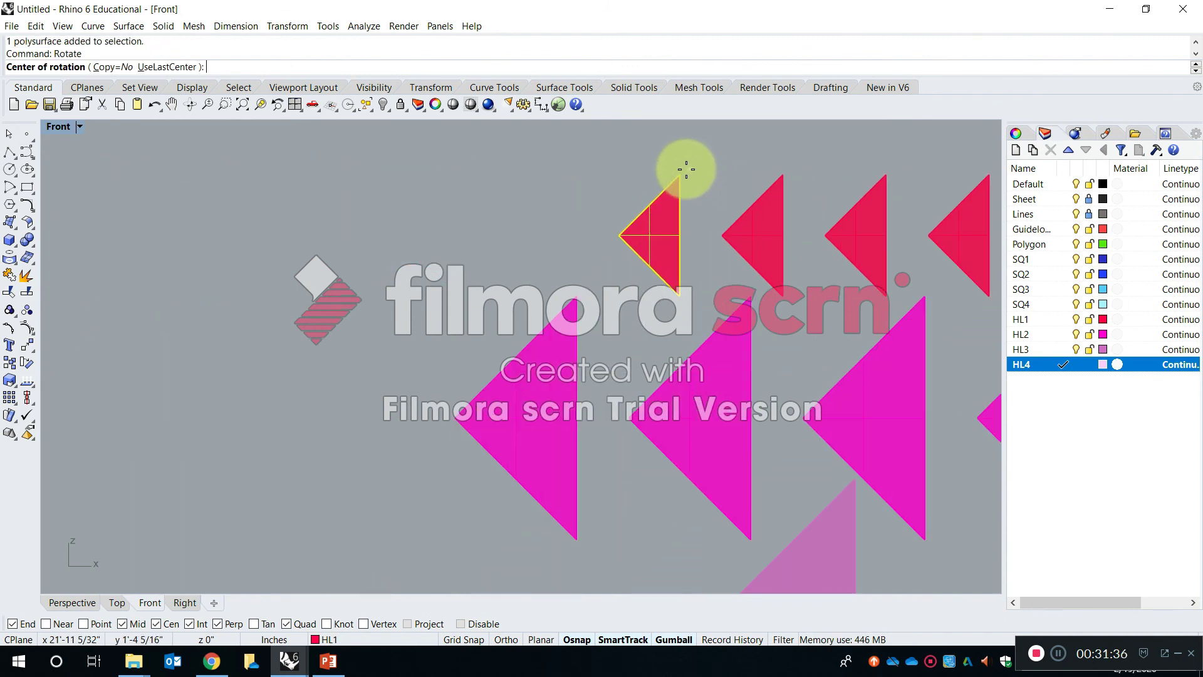
pyautogui.click(681, 173)
pyautogui.scroll(-5, 682, 173)
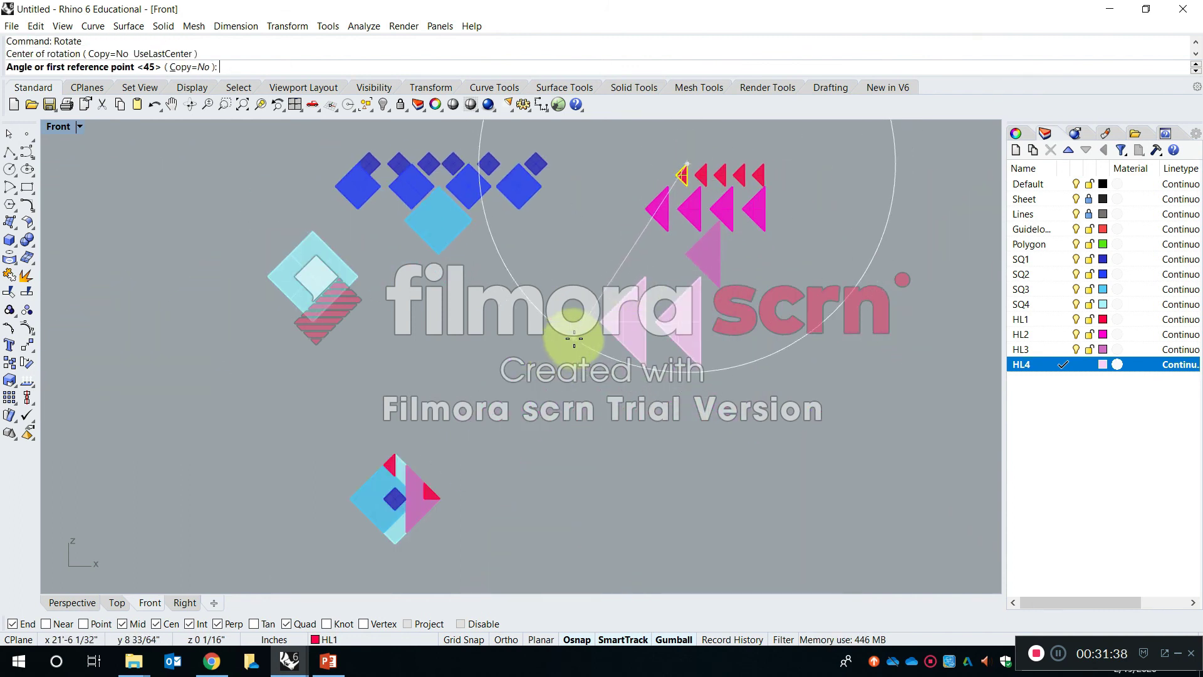
pyautogui.press('Escape')
# - Copy the first HL1 triangle in the source row by its upper corner to the upper corner of the rotated HL1 triangle
pyautogui.press('c')
pyautogui.press('space')
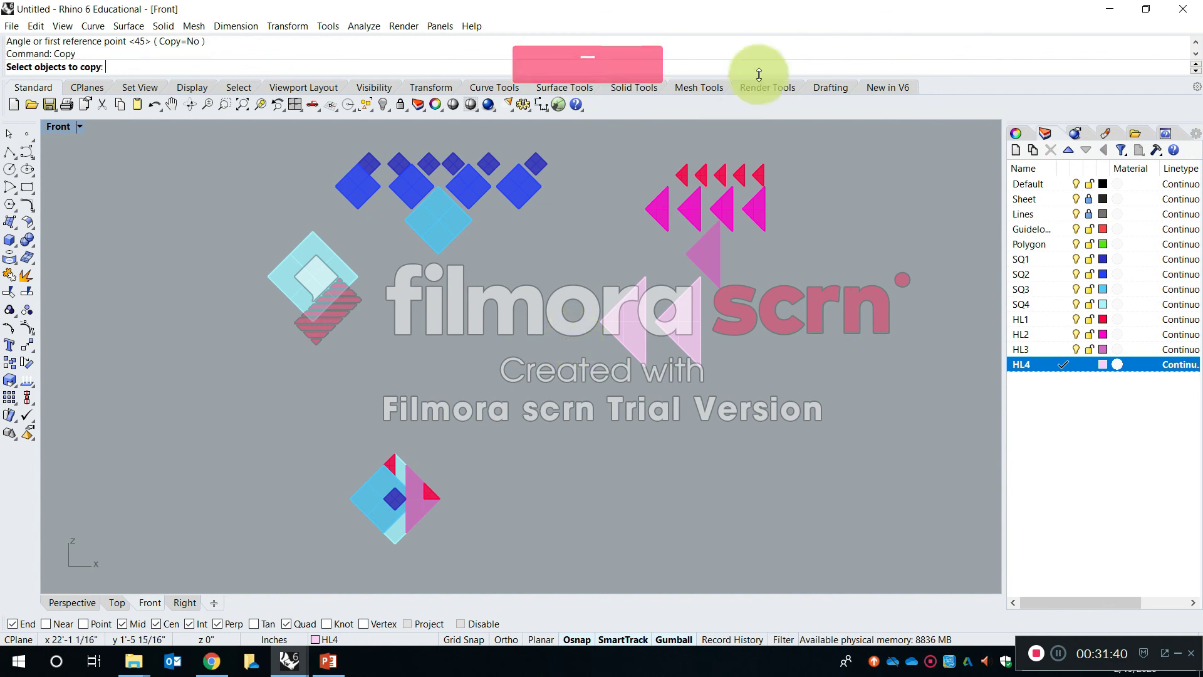
pyautogui.scroll(5, 660, 220)
pyautogui.click(539, 194)
pyautogui.press('space')
pyautogui.click(556, 140)
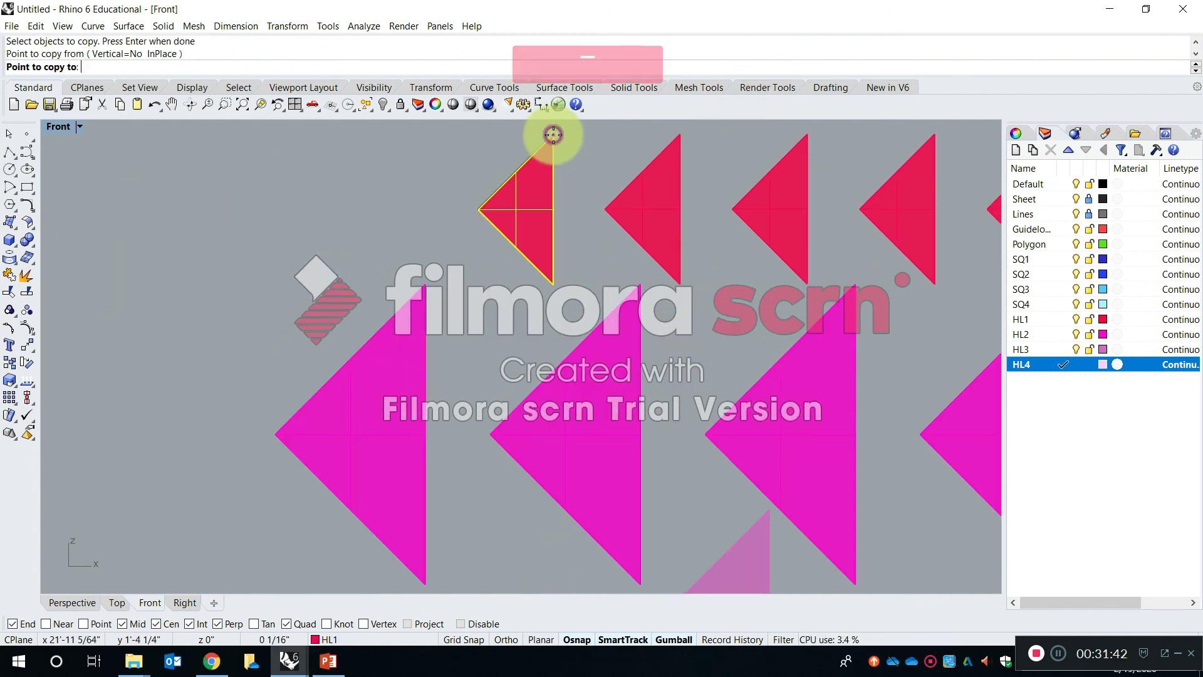
pyautogui.scroll(-5, 561, 150)
pyautogui.scroll(4, 436, 350)
pyautogui.scroll(6, 436, 350)
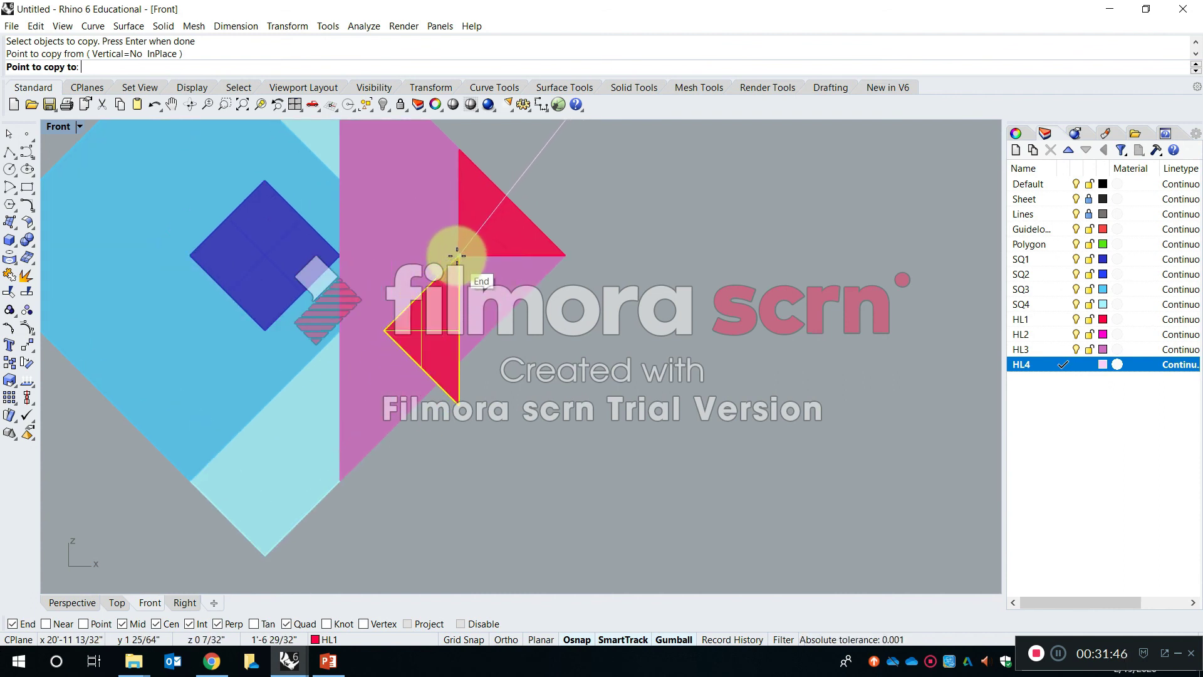
pyautogui.click(467, 150)
pyautogui.press('Escape')
# - Move the new HL1 triangle by its pointed left corner to the right corner of the small dark blue square
pyautogui.keyDown('shift'); pyautogui.moveTo(504, 289); pyautogui.dragTo(727, 380, button='right'); pyautogui.keyUp('shift')
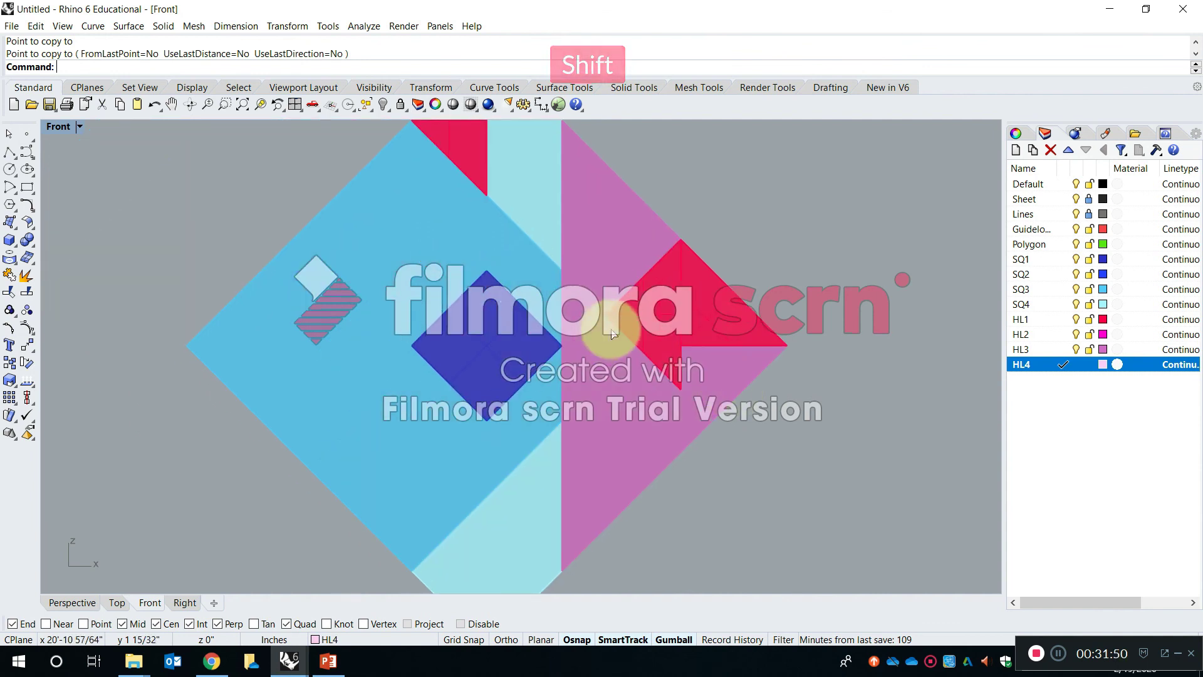
pyautogui.click(642, 313)
pyautogui.write('move')
pyautogui.press('Return')
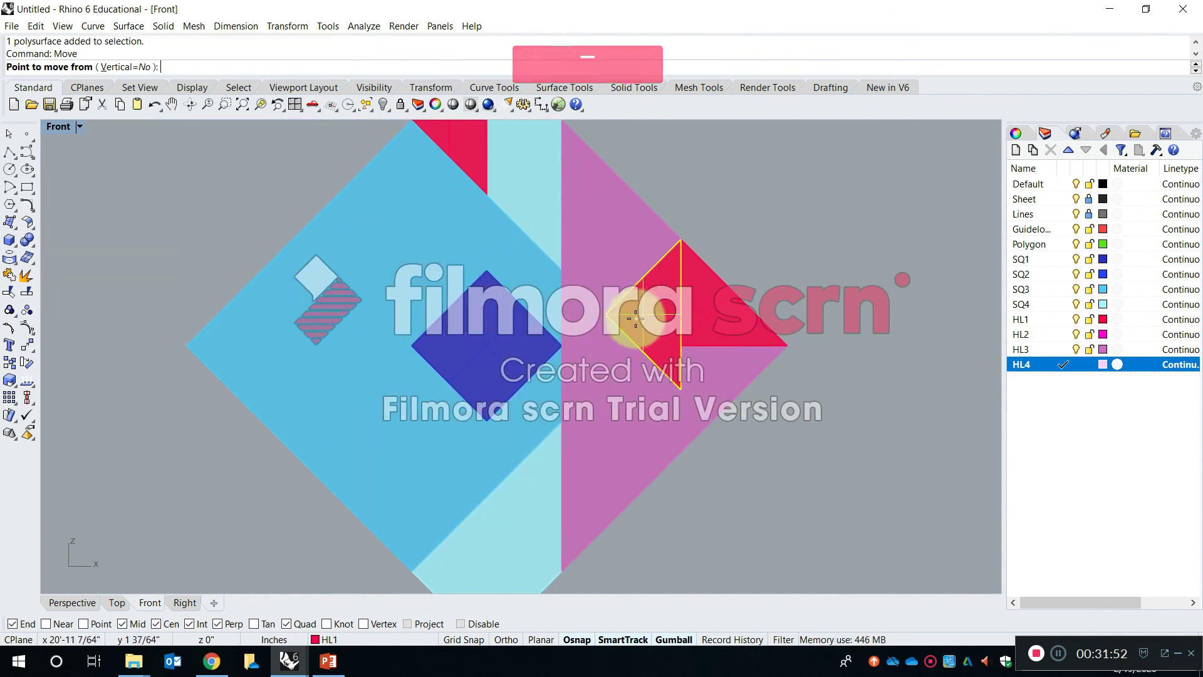
pyautogui.click(605, 314)
pyautogui.press('Escape')
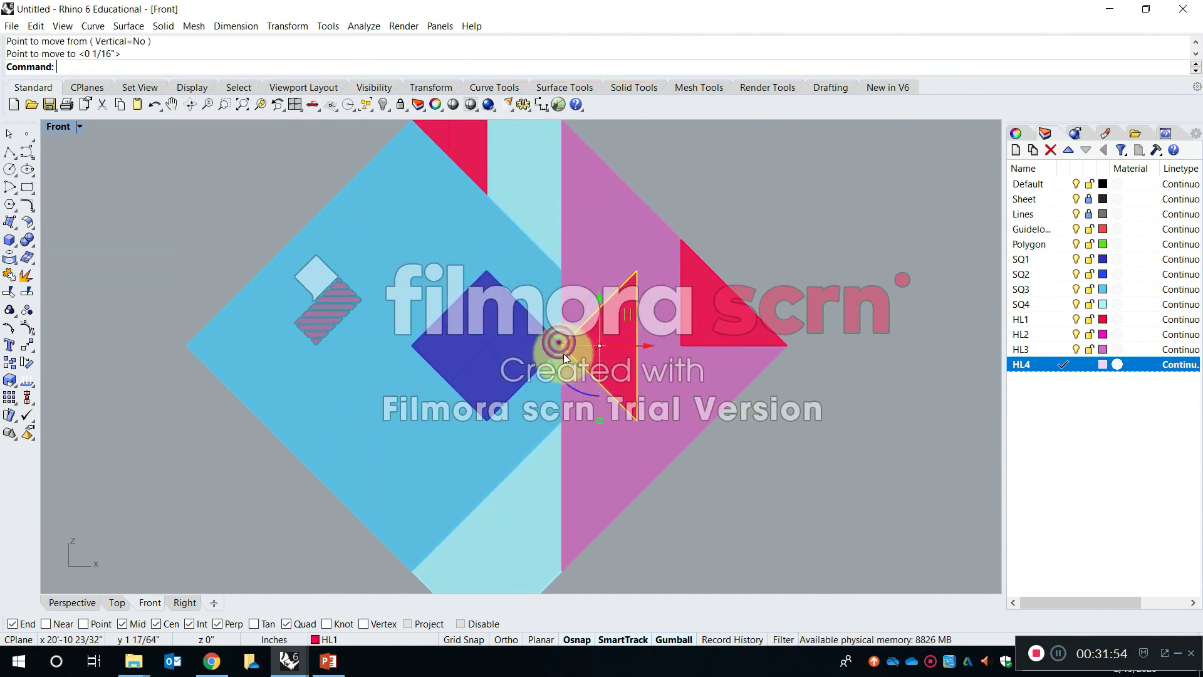
# - Examine in perspective how the moved HL1 triangle sits against the HL3 triangle and the dark blue square's corner
pyautogui.keyDown('shift'); pyautogui.moveTo(591, 368); pyautogui.dragTo(619, 383, button='right'); pyautogui.keyUp('shift')
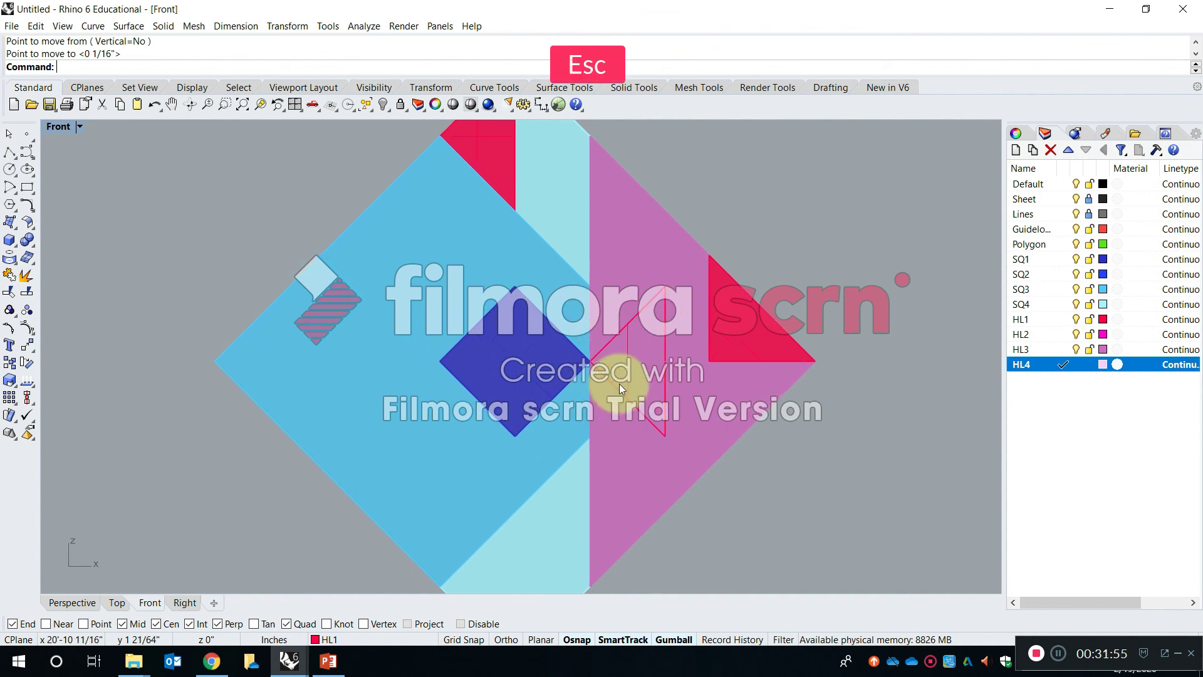
pyautogui.doubleClick(62, 126)
pyautogui.doubleClick(559, 127)
pyautogui.moveTo(580, 268); pyautogui.dragTo(426, 264, button='right')
pyautogui.scroll(4, 424, 258)
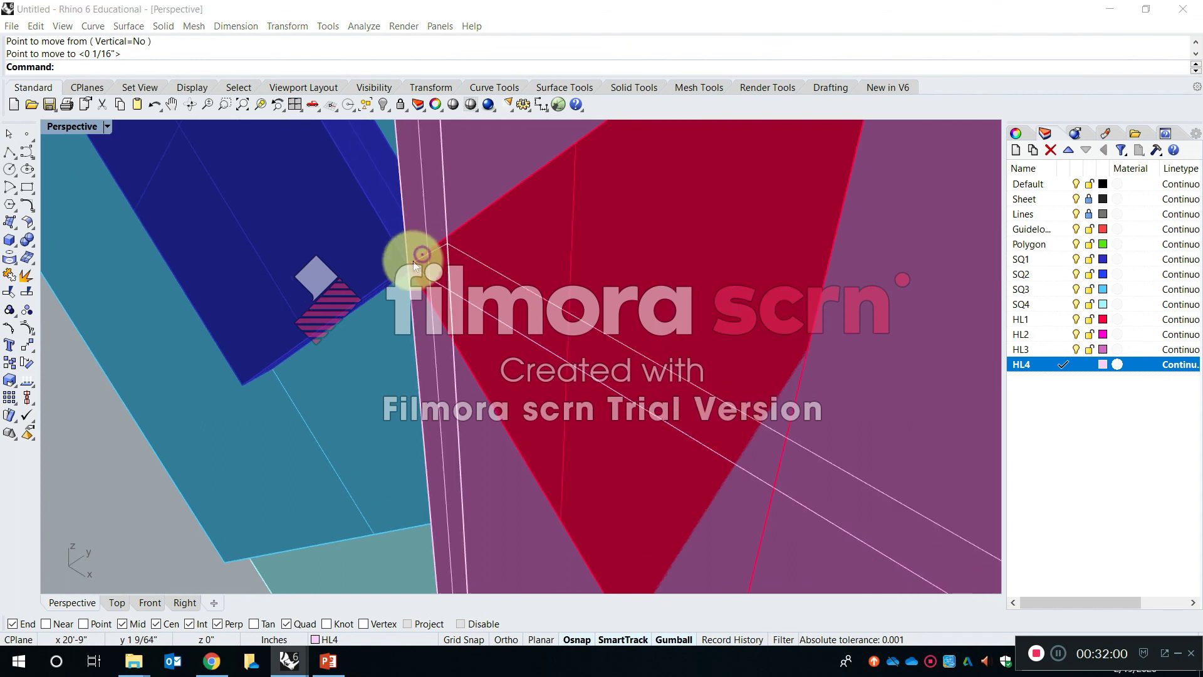
pyautogui.click(415, 259)
pyautogui.rightClick(504, 293)
pyautogui.click(483, 309)
pyautogui.moveTo(448, 312); pyautogui.dragTo(721, 336, button='right')
pyautogui.keyDown('shift'); pyautogui.moveTo(721, 336); pyautogui.dragTo(400, 367, button='right'); pyautogui.keyUp('shift')
pyautogui.press('Escape')
pyautogui.keyDown('shift'); pyautogui.moveTo(486, 337); pyautogui.dragTo(511, 404, button='right'); pyautogui.keyUp('shift')
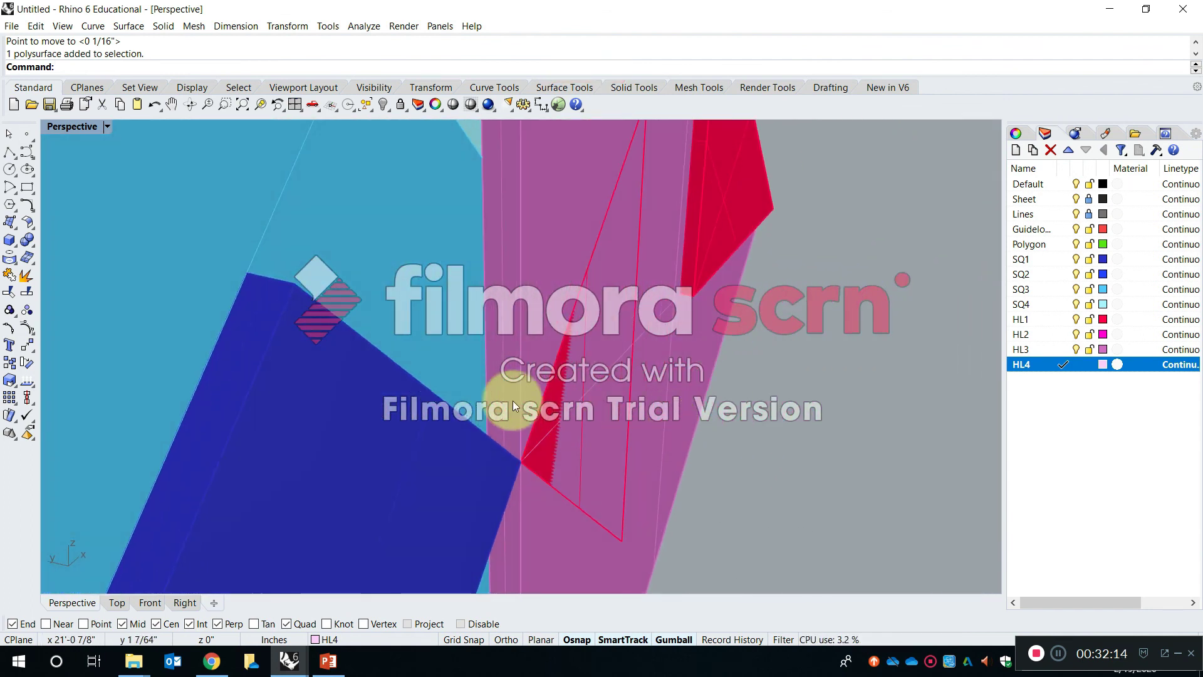
# - Move the HL1 triangle beside the dark blue square by 1/16 along the gumball's green depth axis
pyautogui.click(569, 414)
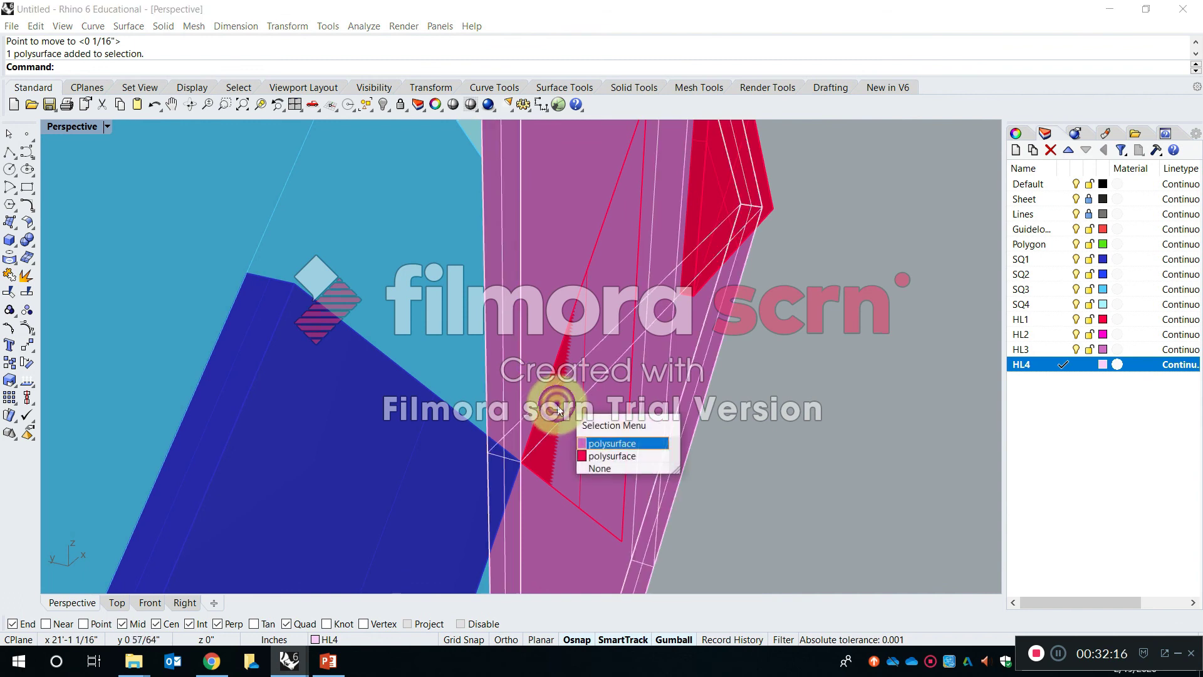
pyautogui.click(634, 457)
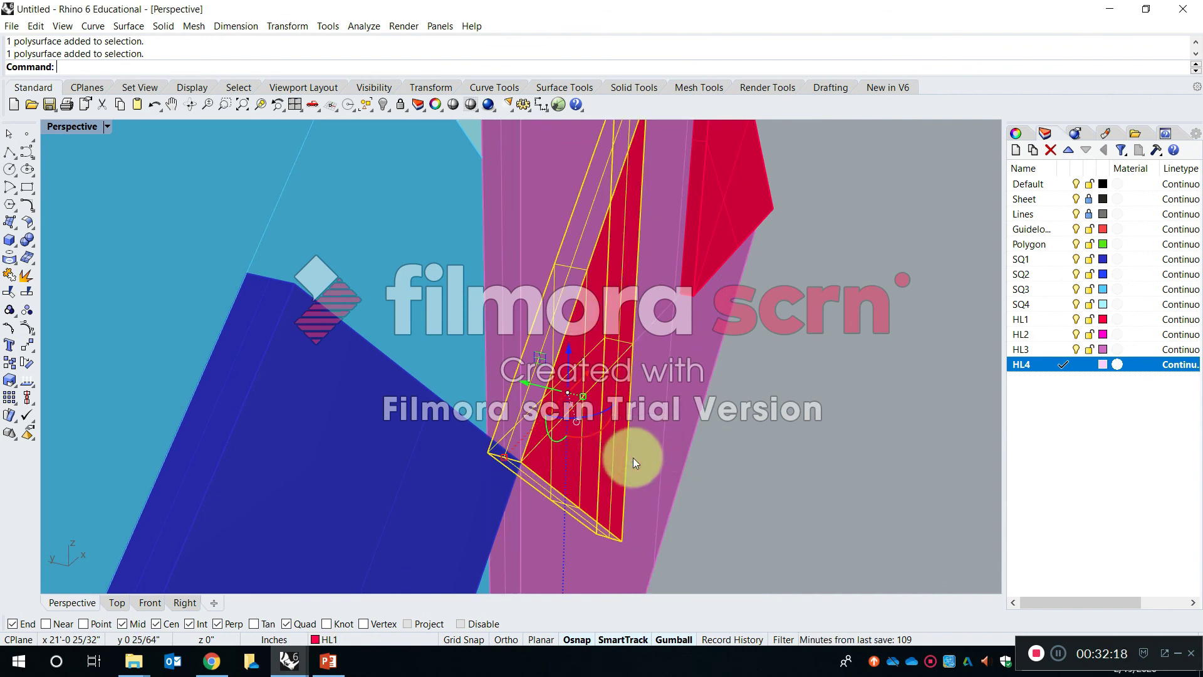
pyautogui.click(528, 383)
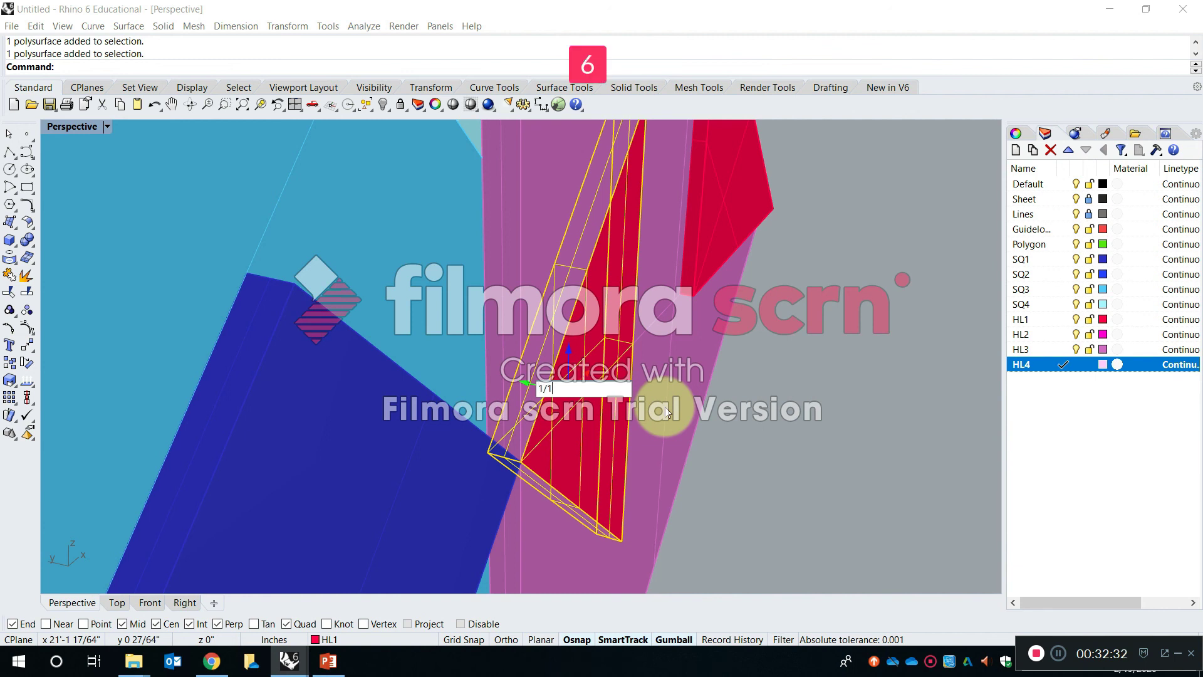
pyautogui.press('Return')
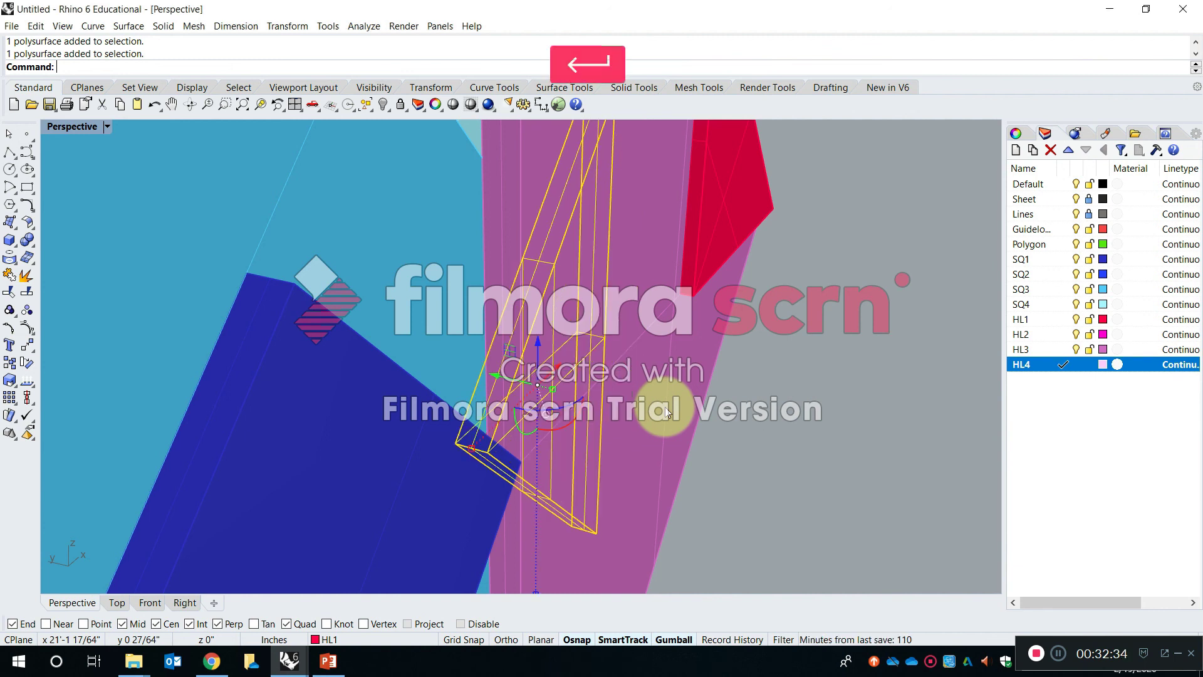
# - Undo the HL1 triangle's last depth move and move it by 1/16 in the opposite direction along the gumball's green axis
pyautogui.click(812, 438)
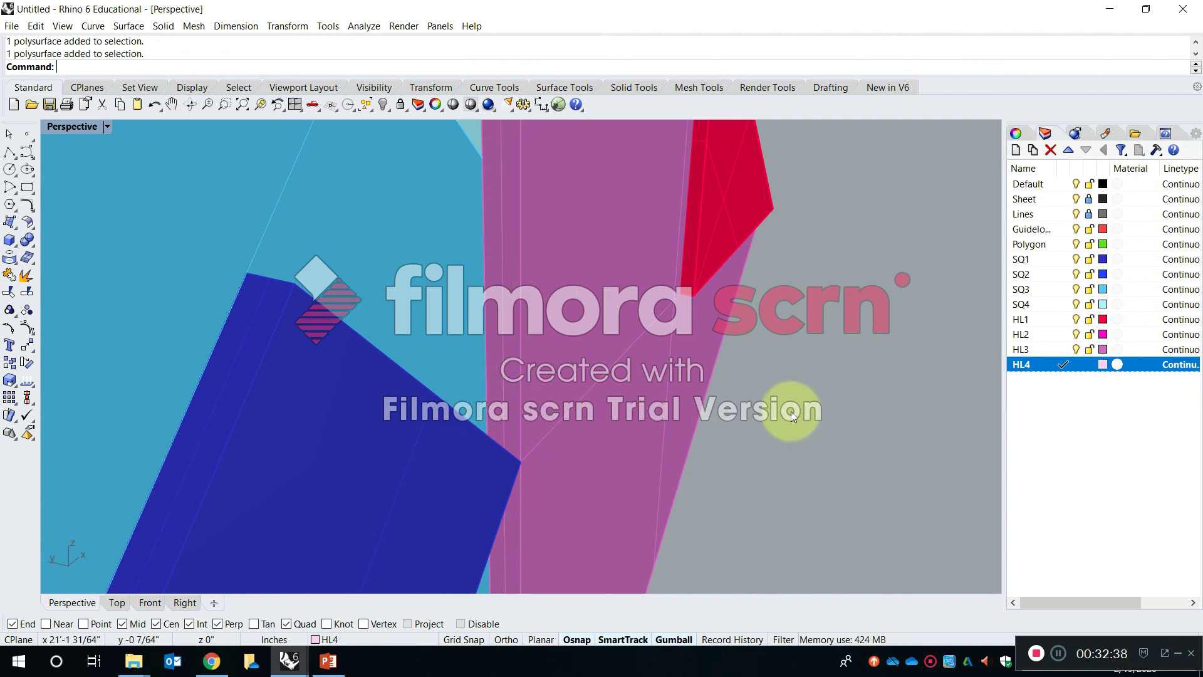
pyautogui.hotkey('ctrl', 'z')
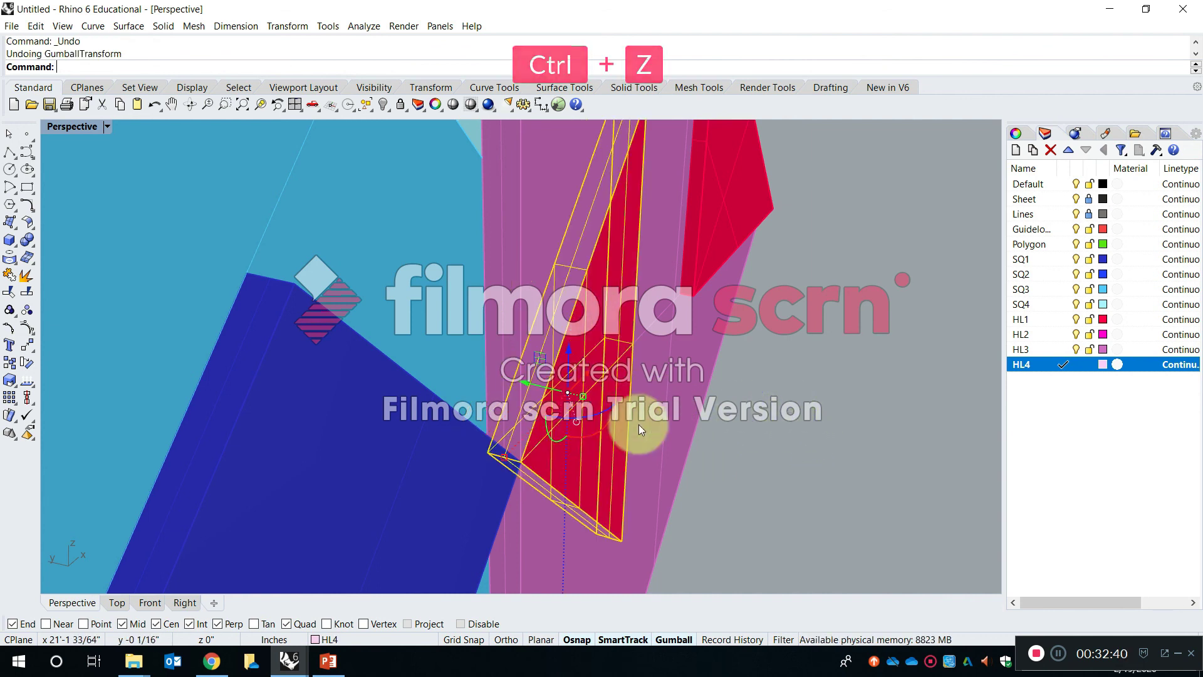
pyautogui.click(535, 383)
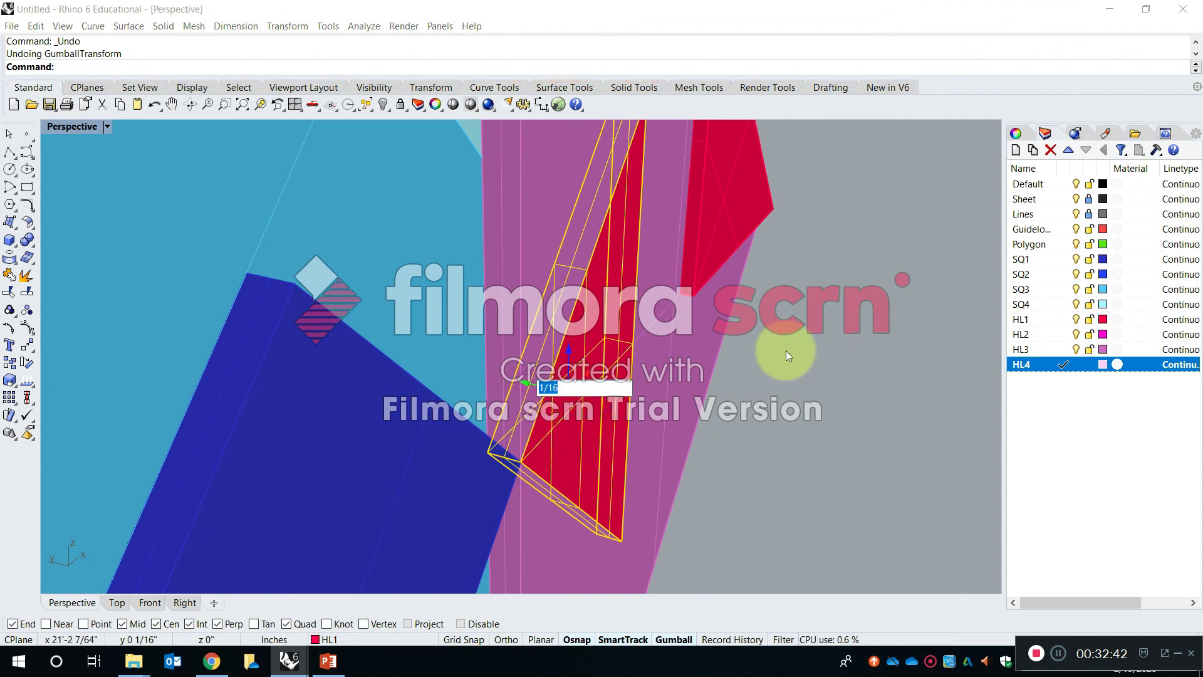
pyautogui.write('-')
pyautogui.press('Return')
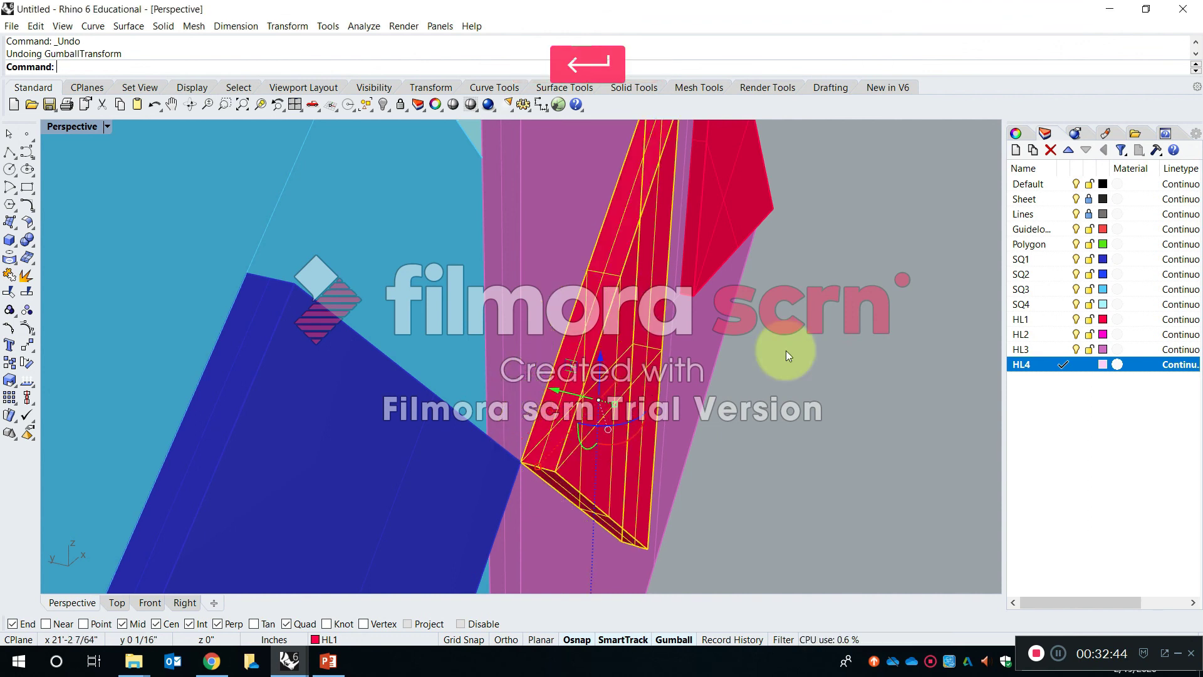
pyautogui.click(787, 421)
# - Copy the first HL2 triangle in the source row by its lower corner to the lowest corner of the SQ4 square in the composition
pyautogui.moveTo(787, 421); pyautogui.dragTo(626, 351, button='right')
pyautogui.scroll(-12, 627, 351)
pyautogui.moveTo(785, 387); pyautogui.dragTo(554, 388, button='right')
pyautogui.keyDown('shift'); pyautogui.moveTo(683, 371); pyautogui.dragTo(678, 315, button='right'); pyautogui.keyUp('shift')
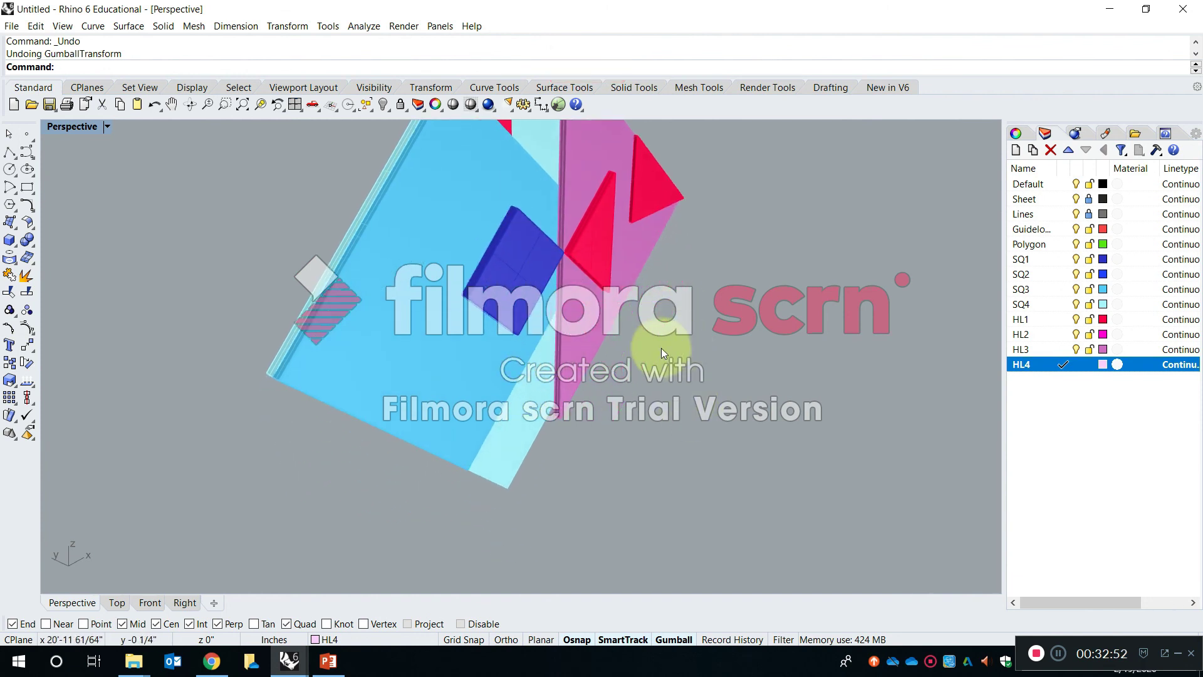
pyautogui.scroll(-13, 662, 348)
pyautogui.keyDown('shift'); pyautogui.moveTo(695, 368); pyautogui.dragTo(752, 346, button='right'); pyautogui.keyUp('shift')
pyautogui.scroll(-11, 659, 389)
pyautogui.press('Escape')
pyautogui.press('c')
pyautogui.press('Return')
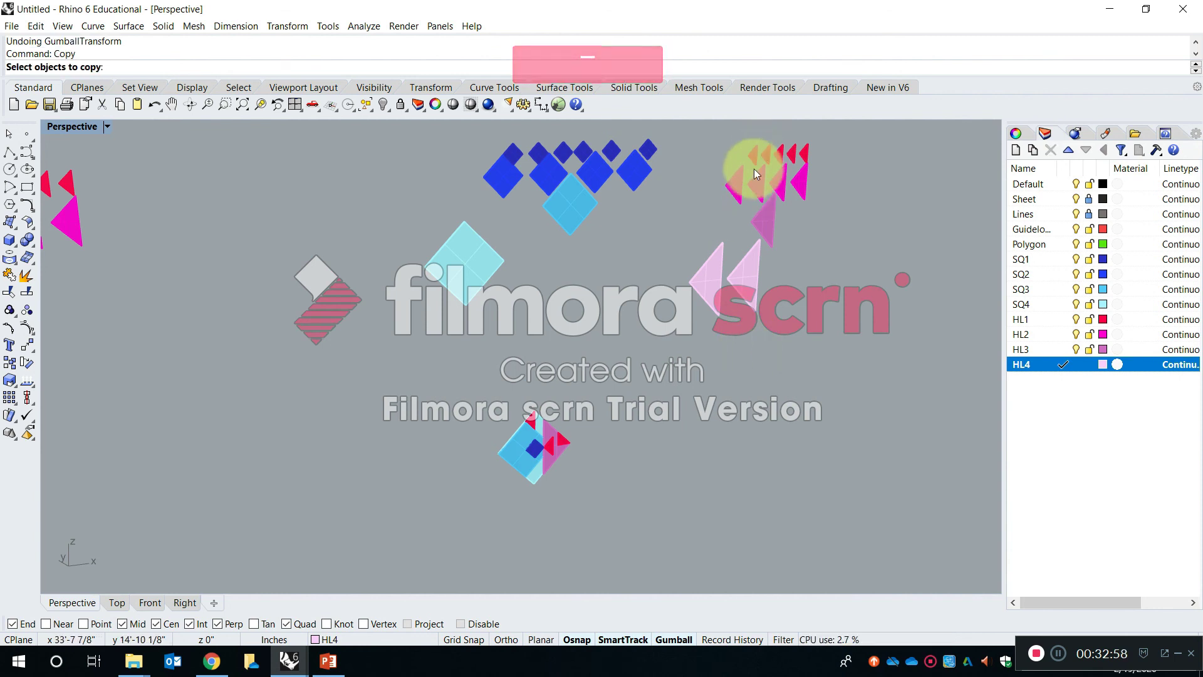
pyautogui.scroll(10, 754, 168)
pyautogui.click(741, 246)
pyautogui.press('Return')
pyautogui.moveTo(740, 247); pyautogui.dragTo(797, 256, button='right')
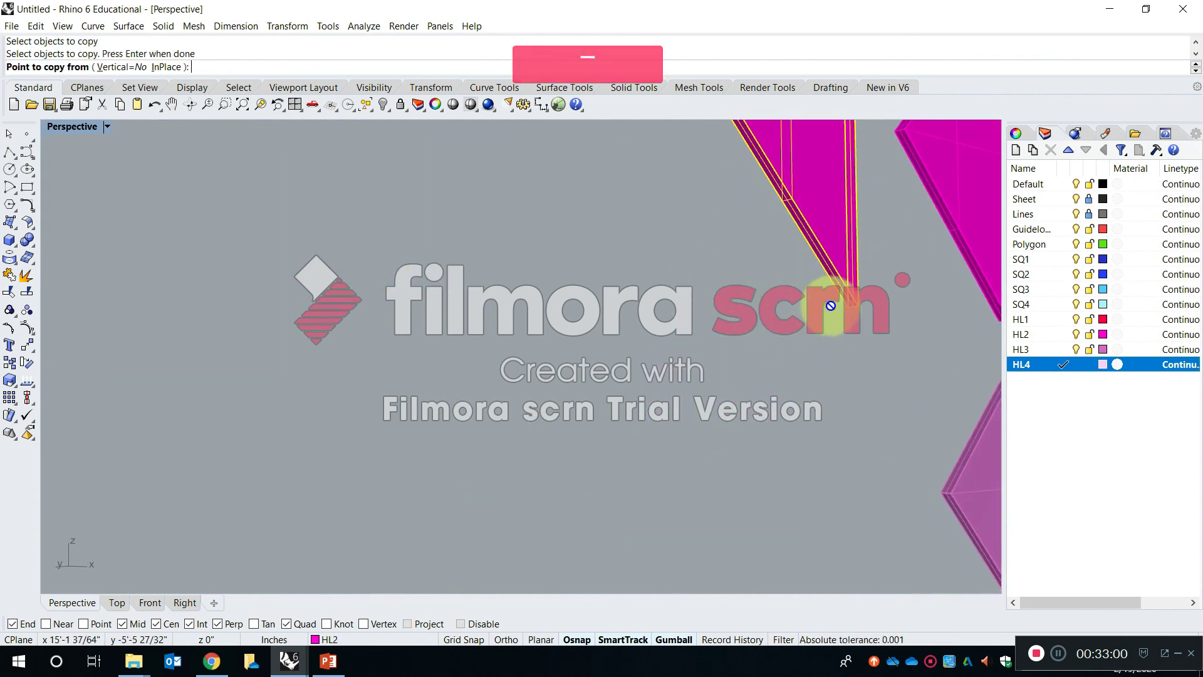
pyautogui.click(845, 307)
pyautogui.scroll(-2, 843, 306)
pyautogui.scroll(-20, 809, 207)
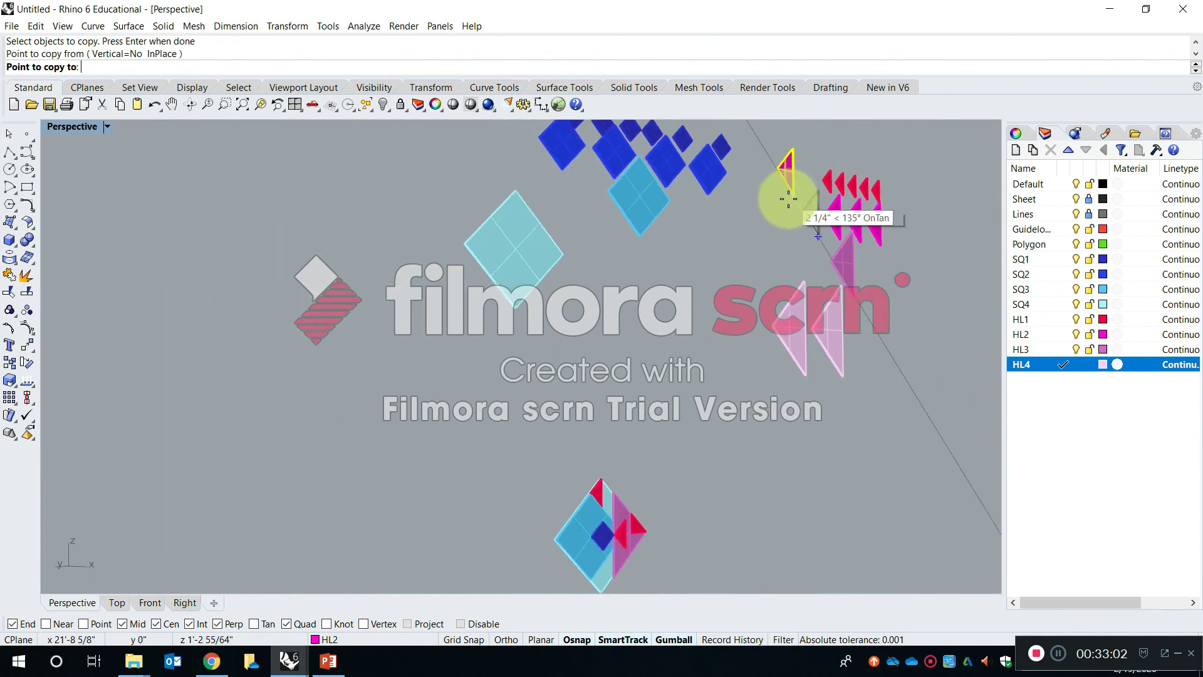
pyautogui.scroll(10, 717, 374)
pyautogui.scroll(5, 683, 168)
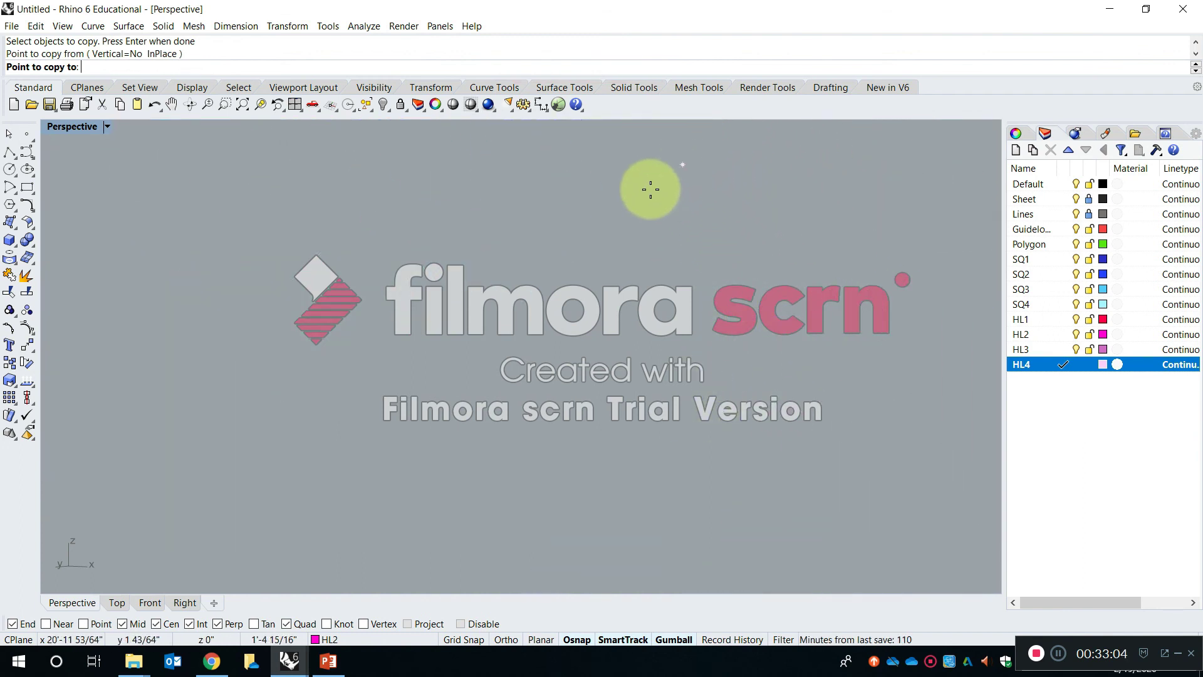
pyautogui.scroll(-2, 649, 188)
pyautogui.click(546, 272)
pyautogui.scroll(-8, 585, 294)
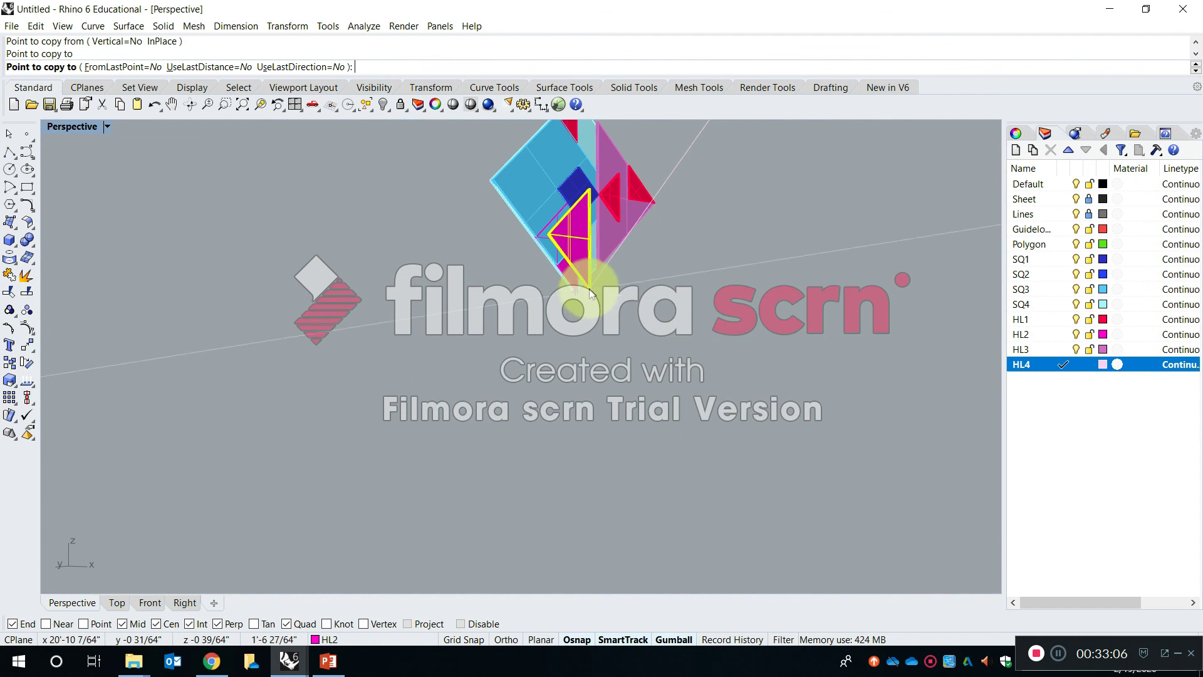
pyautogui.rightClick(596, 282)
# - Move the new HL2 triangle forward twice along the gumball's green depth axis so it sits in front of the SQ3 and dark blue squares
pyautogui.scroll(5, 592, 272)
pyautogui.keyDown('shift'); pyautogui.moveTo(589, 267); pyautogui.dragTo(606, 432, button='right'); pyautogui.keyUp('shift')
pyautogui.click(582, 488)
pyautogui.moveTo(582, 489); pyautogui.dragTo(626, 250, button='right')
pyautogui.click(524, 327)
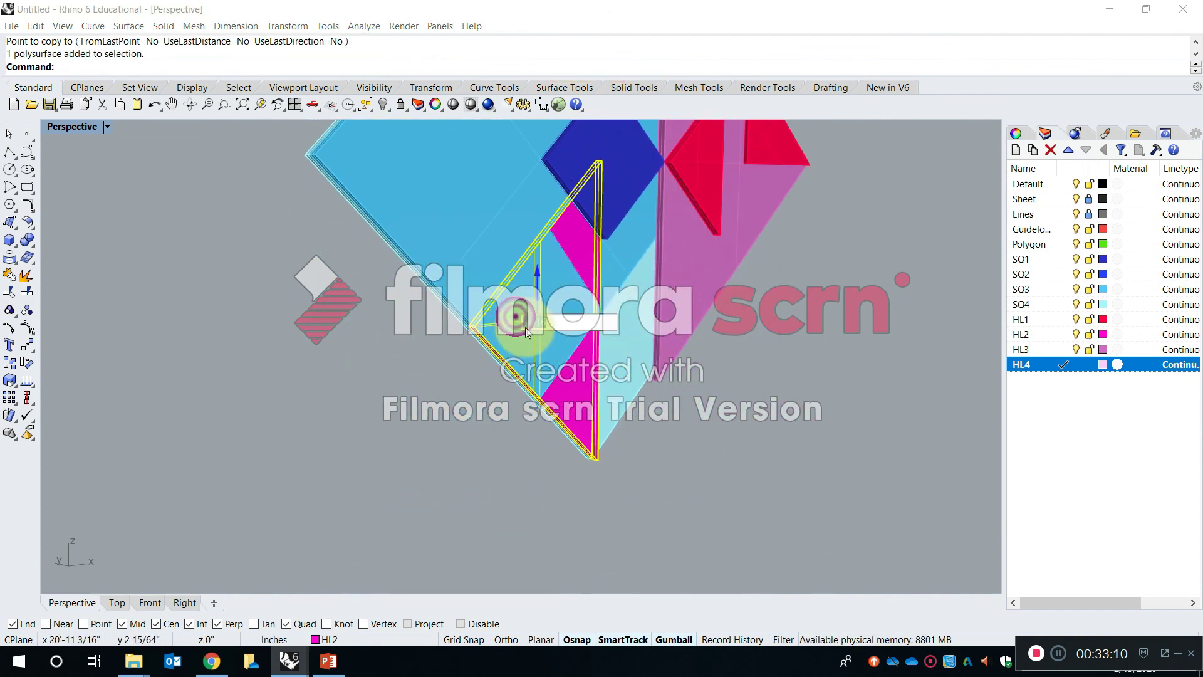
pyautogui.press('Return')
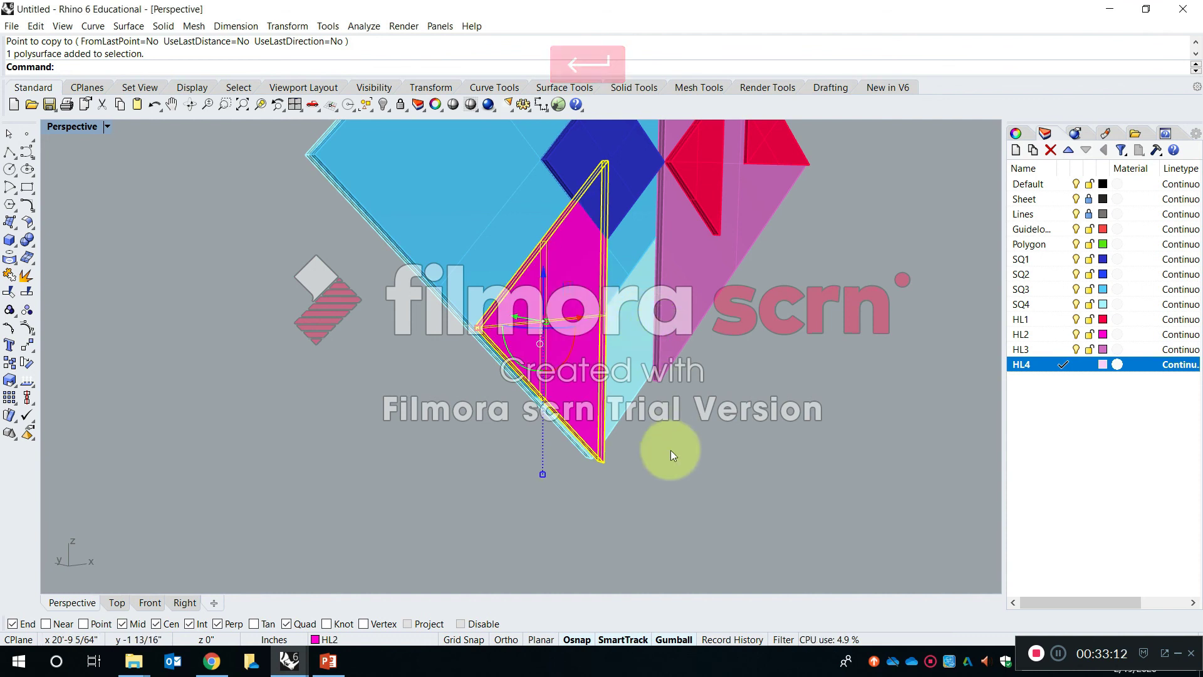
pyautogui.click(670, 450)
pyautogui.moveTo(600, 297); pyautogui.dragTo(741, 418, button='right')
pyautogui.click(741, 419)
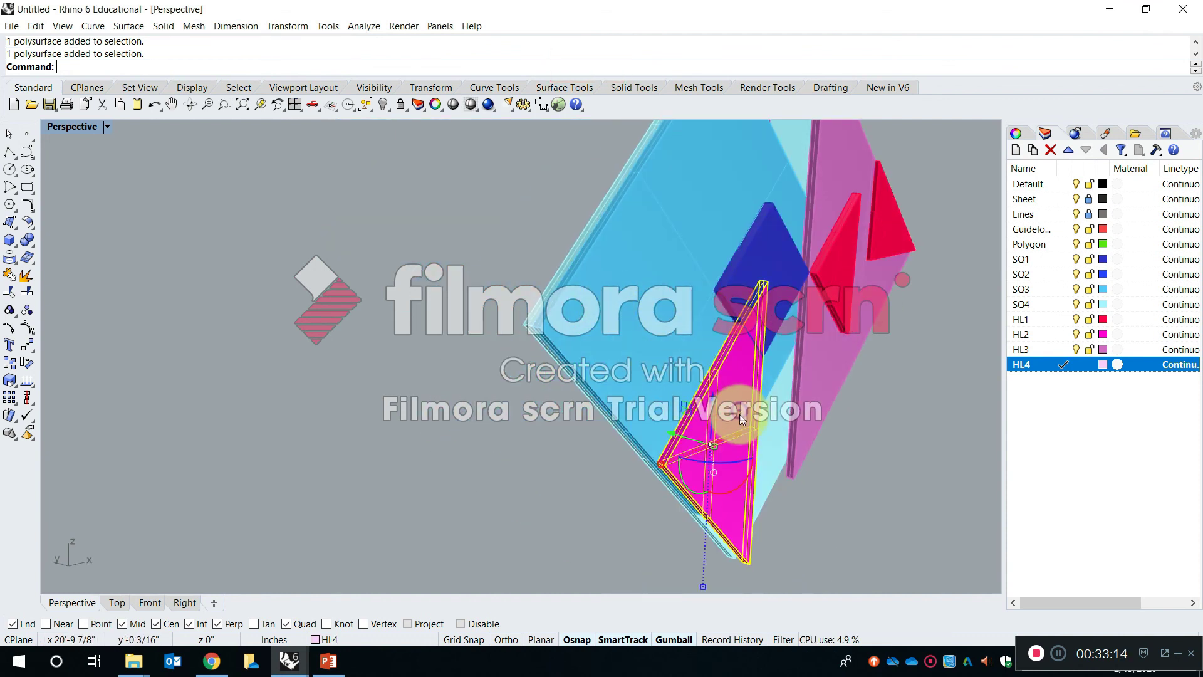
pyautogui.click(691, 439)
pyautogui.press('Return')
pyautogui.click(867, 517)
# - Examine the layered composition face-on and survey it together with the remaining rows of square and triangle solids
pyautogui.moveTo(833, 455); pyautogui.dragTo(588, 344, button='right')
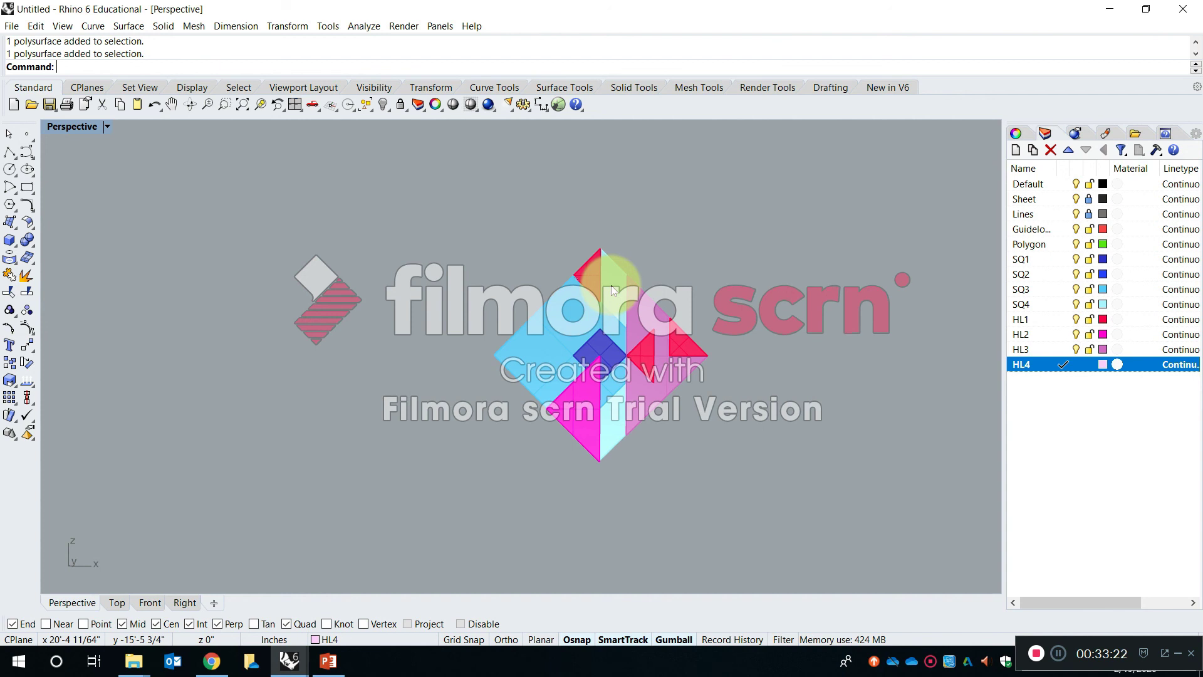
pyautogui.keyDown('shift'); pyautogui.moveTo(634, 329); pyautogui.dragTo(512, 309, button='right'); pyautogui.keyUp('shift')
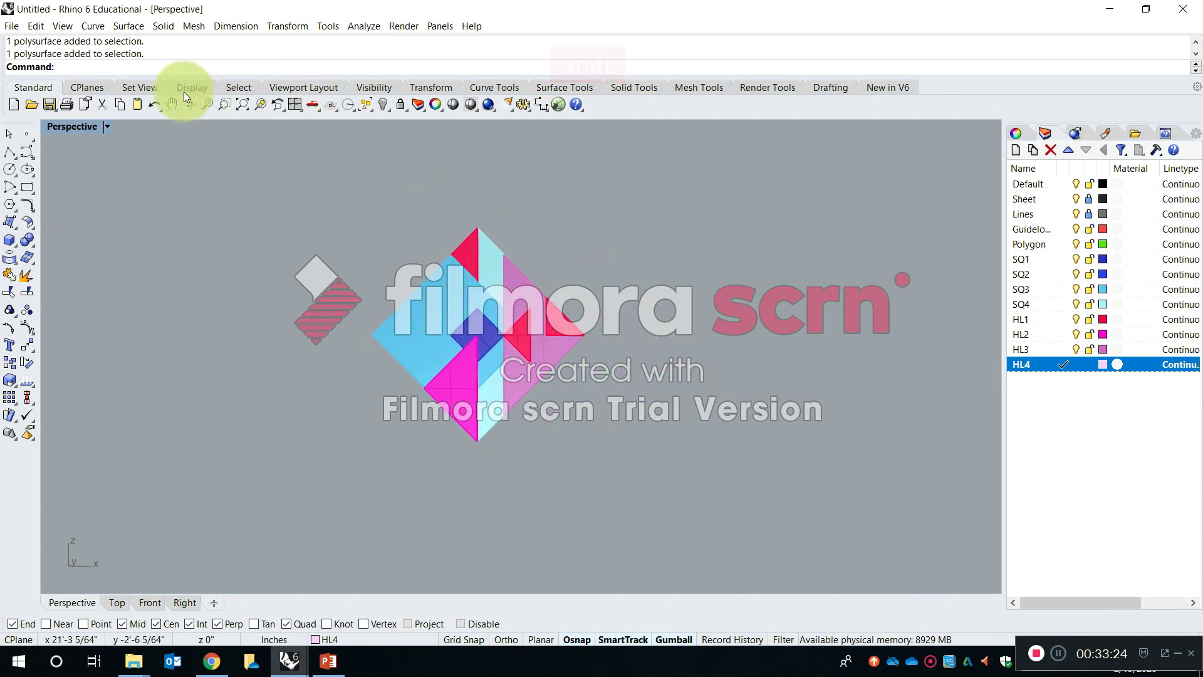
pyautogui.moveTo(430, 321); pyautogui.dragTo(508, 359, button='right')
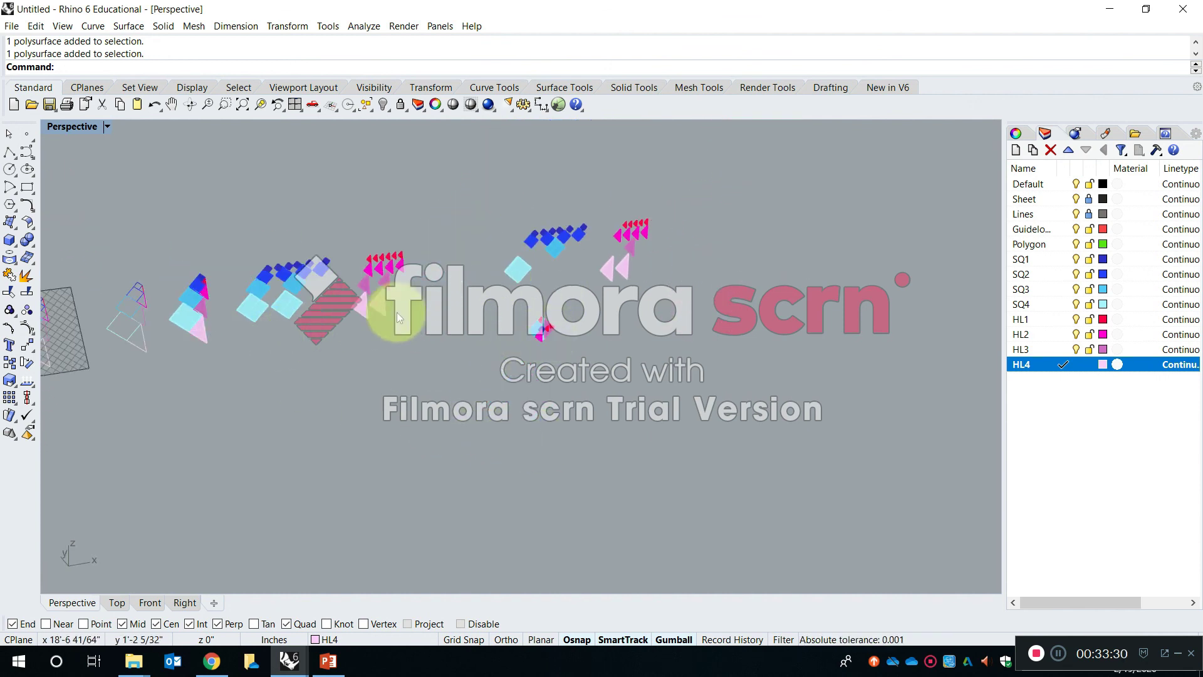
pyautogui.scroll(9, 548, 306)
pyautogui.scroll(-9, 594, 305)
pyautogui.scroll(6, 595, 249)
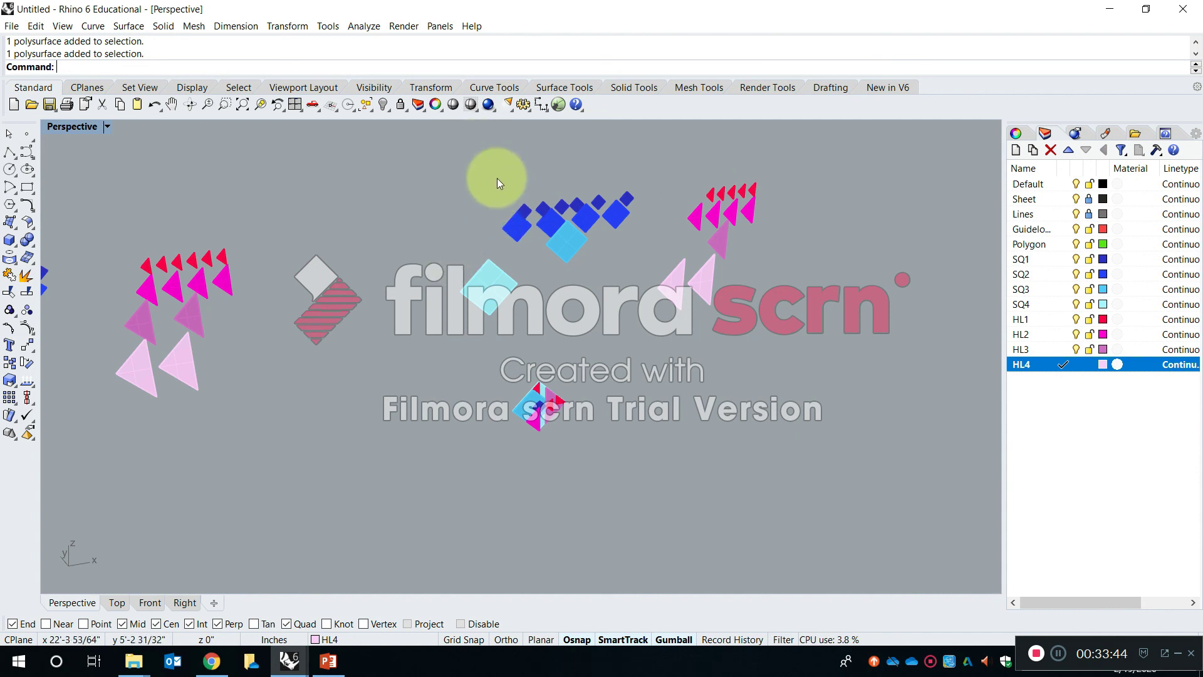
# - Save the model as SP20-S2-RhinoIntro_AM in the 6. Projects folder
pyautogui.click(12, 26)
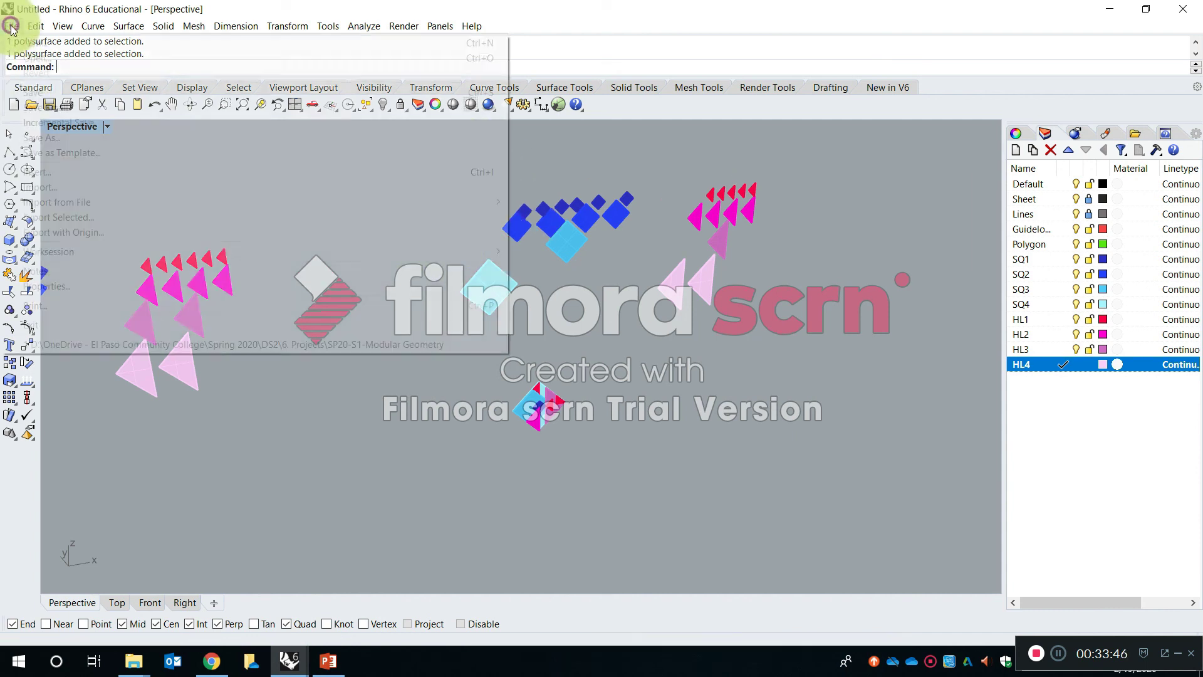
pyautogui.click(78, 137)
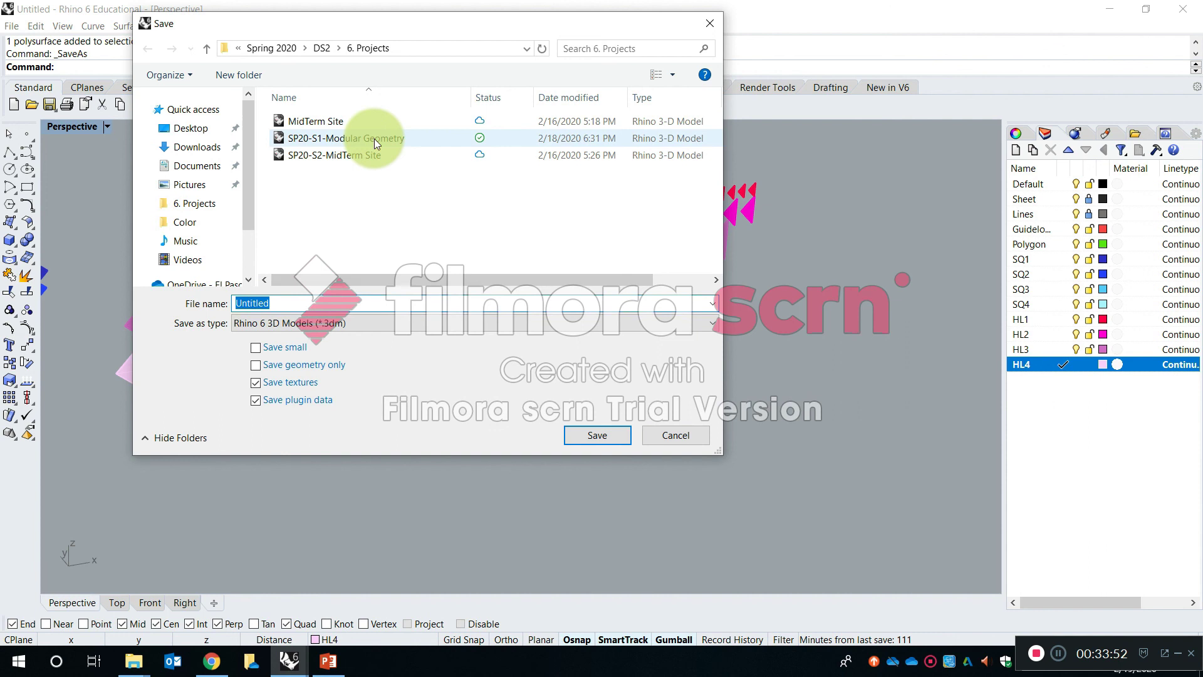
pyautogui.press('capslock')
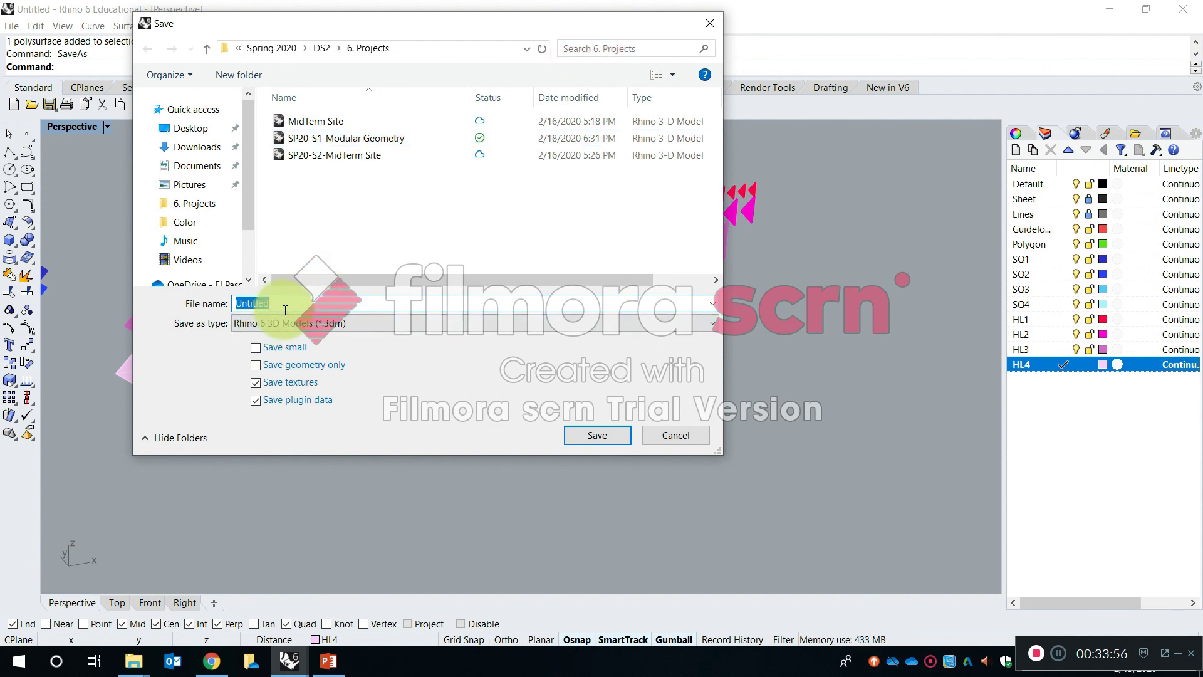
pyautogui.write('SP20-')
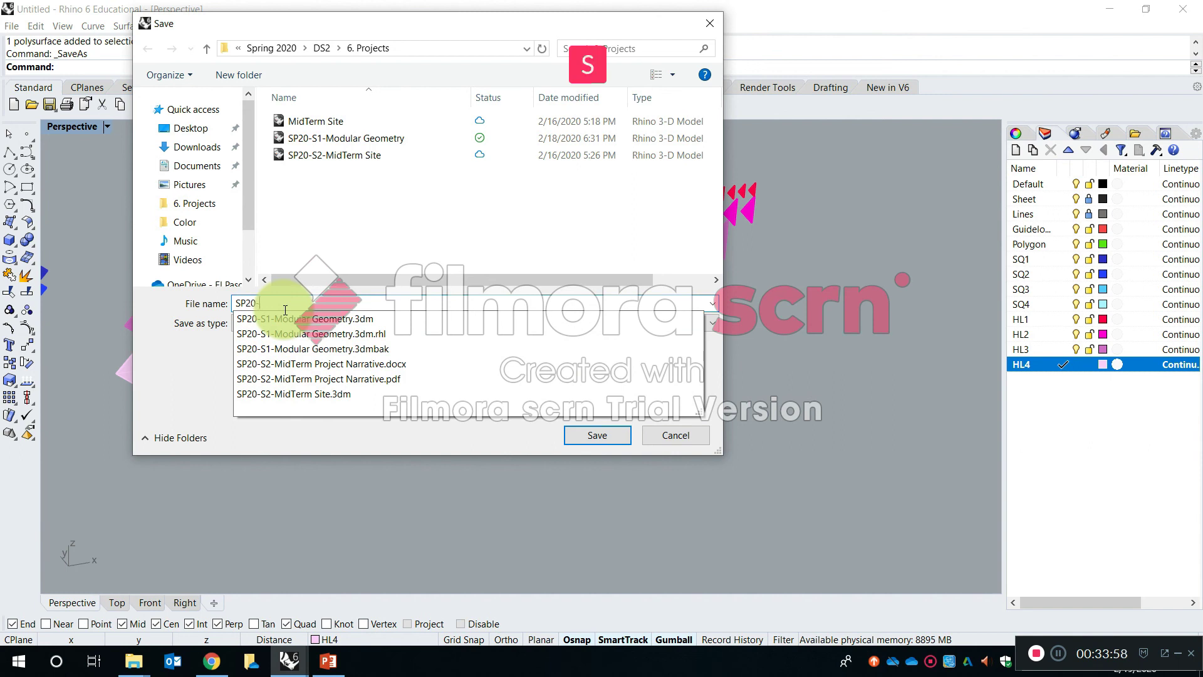
pyautogui.write('S2-R')
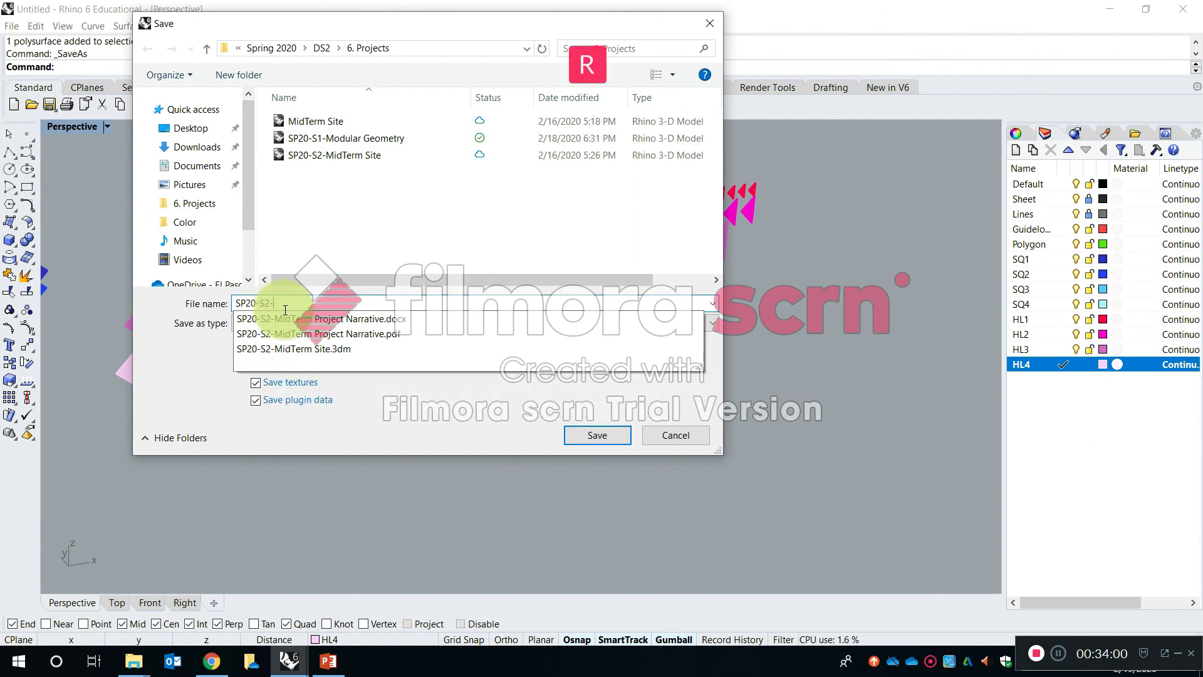
pyautogui.write('hinoI')
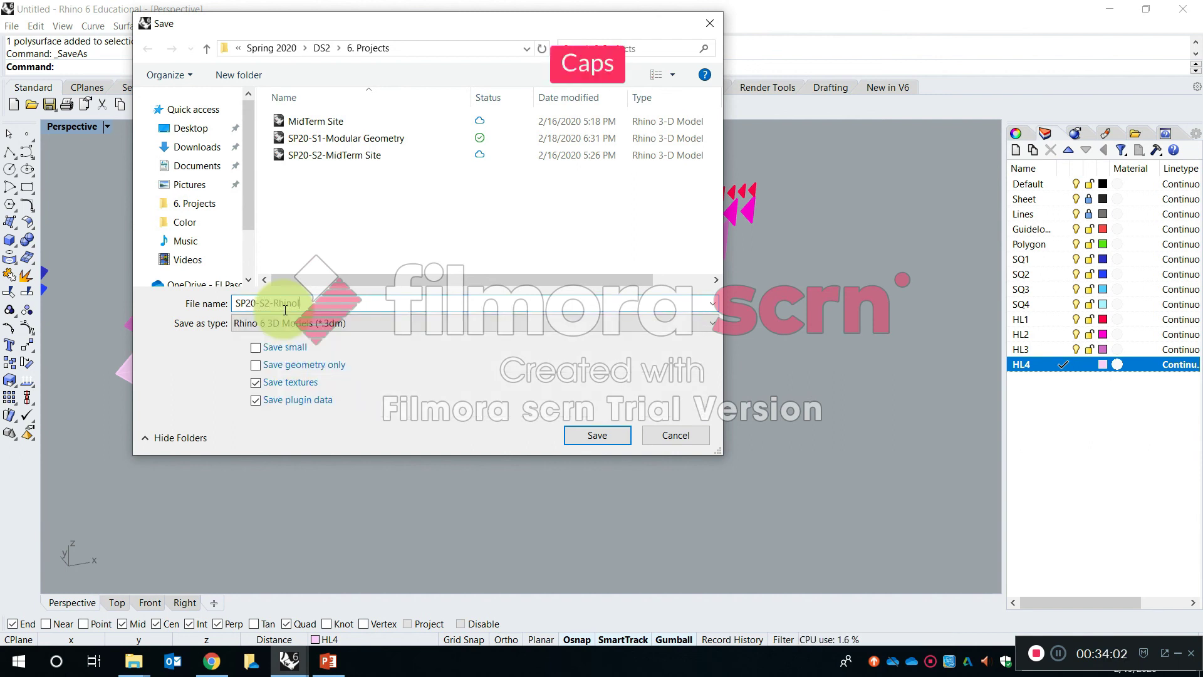
pyautogui.write('ntro_AM')
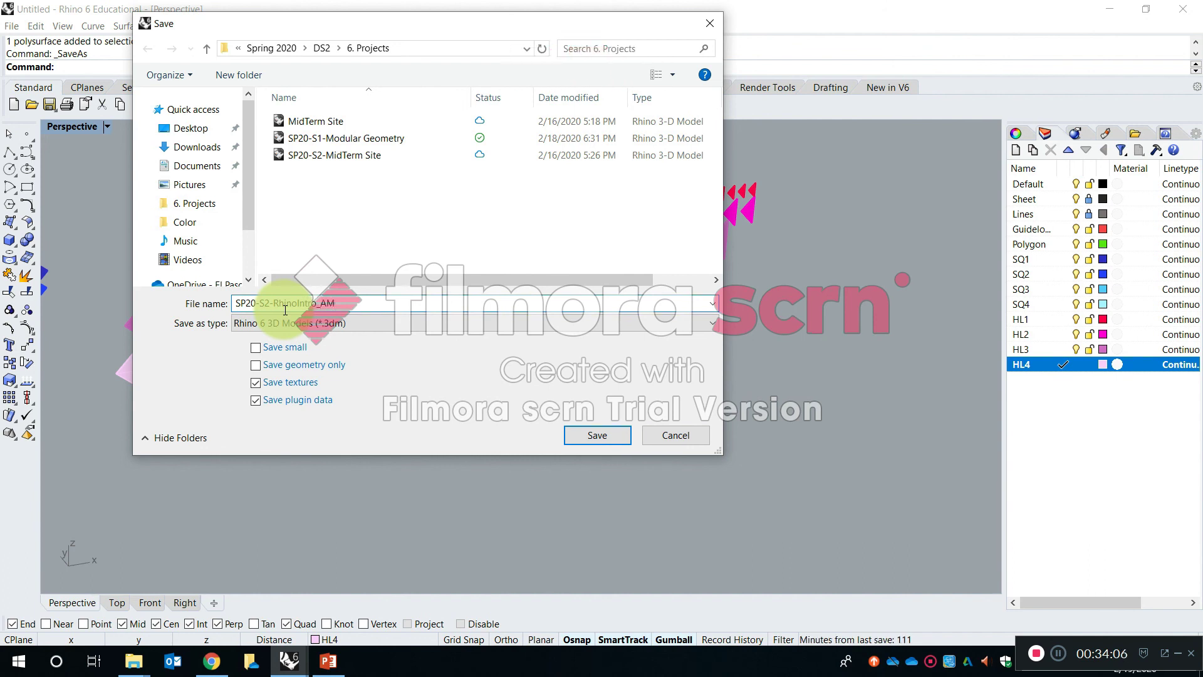
pyautogui.press('Return')
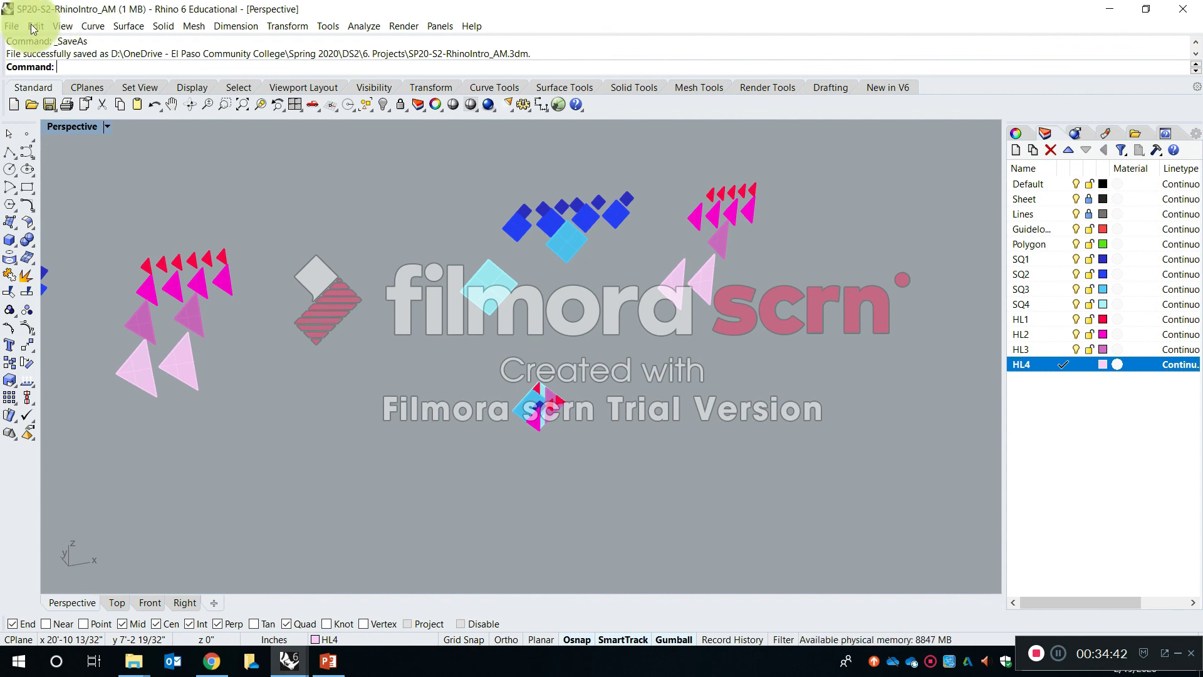
# - Switch to the SP20-S1-Modular Geometry model and examine how its finished modular composition is layered
pyautogui.moveTo(400, 347); pyautogui.dragTo(506, 373, button='right')
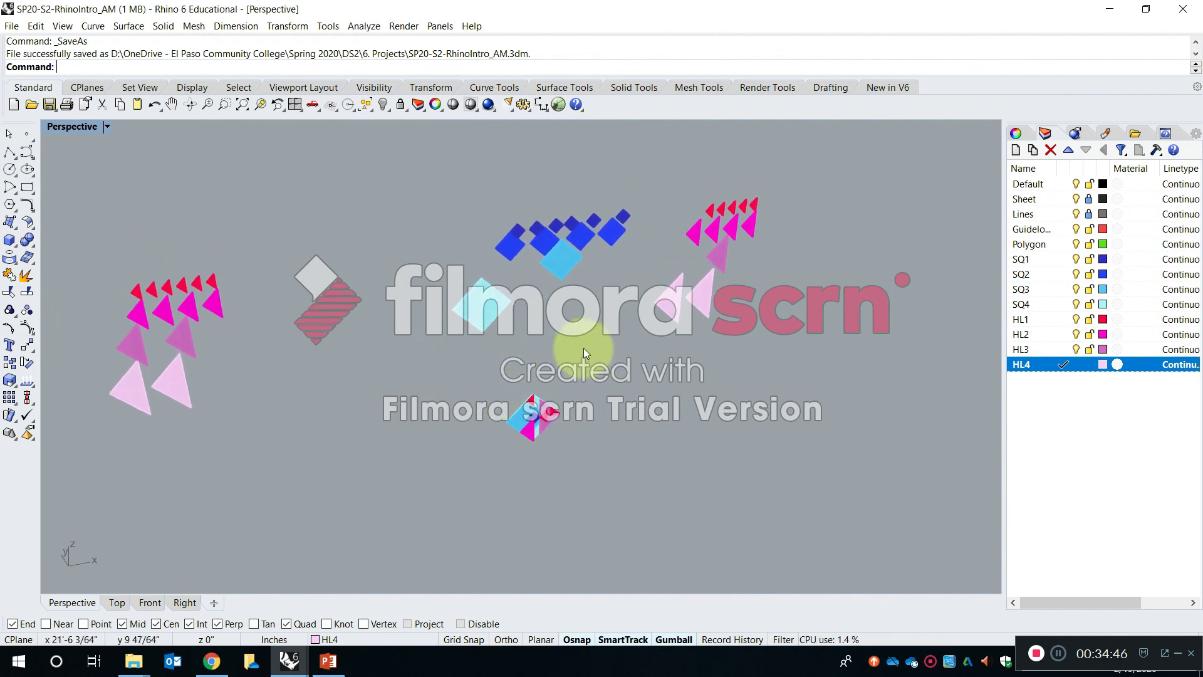
pyautogui.moveTo(584, 348); pyautogui.dragTo(564, 294, button='right')
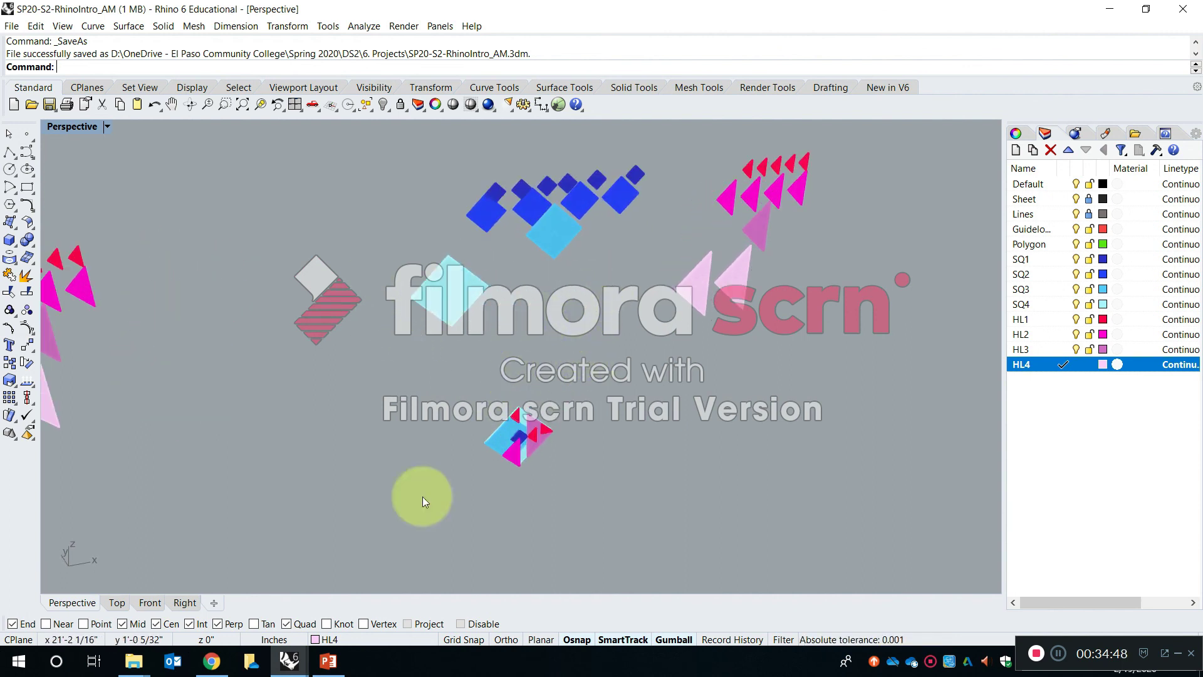
pyautogui.click(289, 659)
pyautogui.click(224, 592)
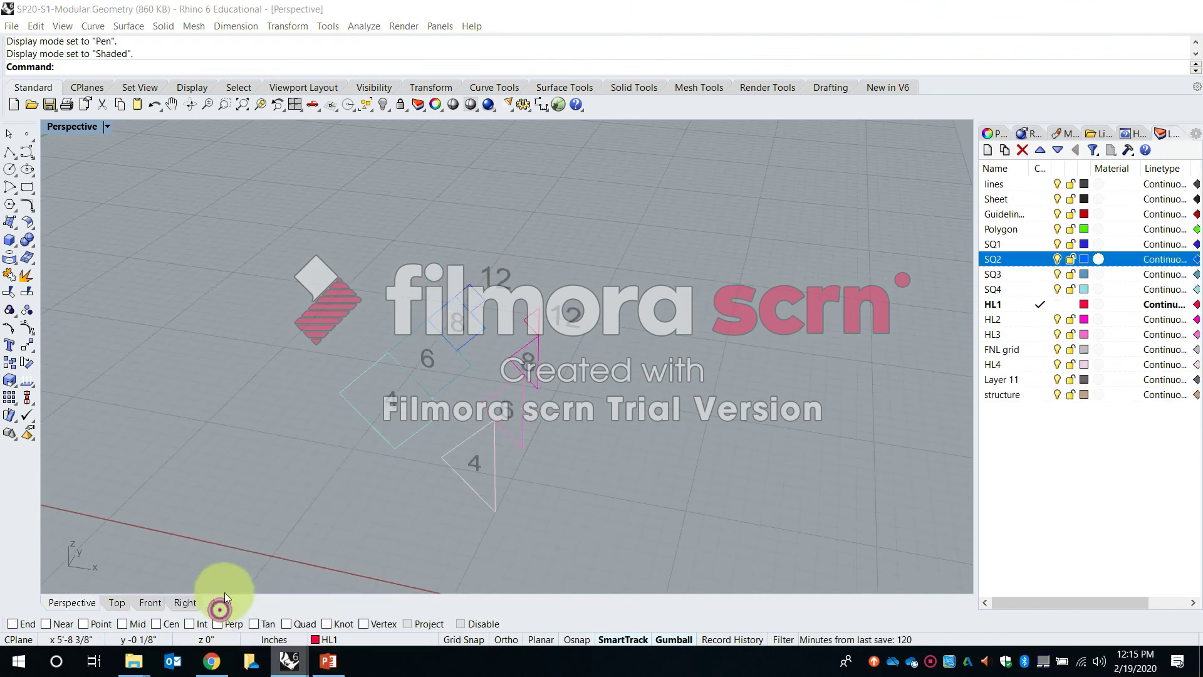
pyautogui.moveTo(376, 405); pyautogui.dragTo(636, 382, button='right')
pyautogui.scroll(10, 594, 379)
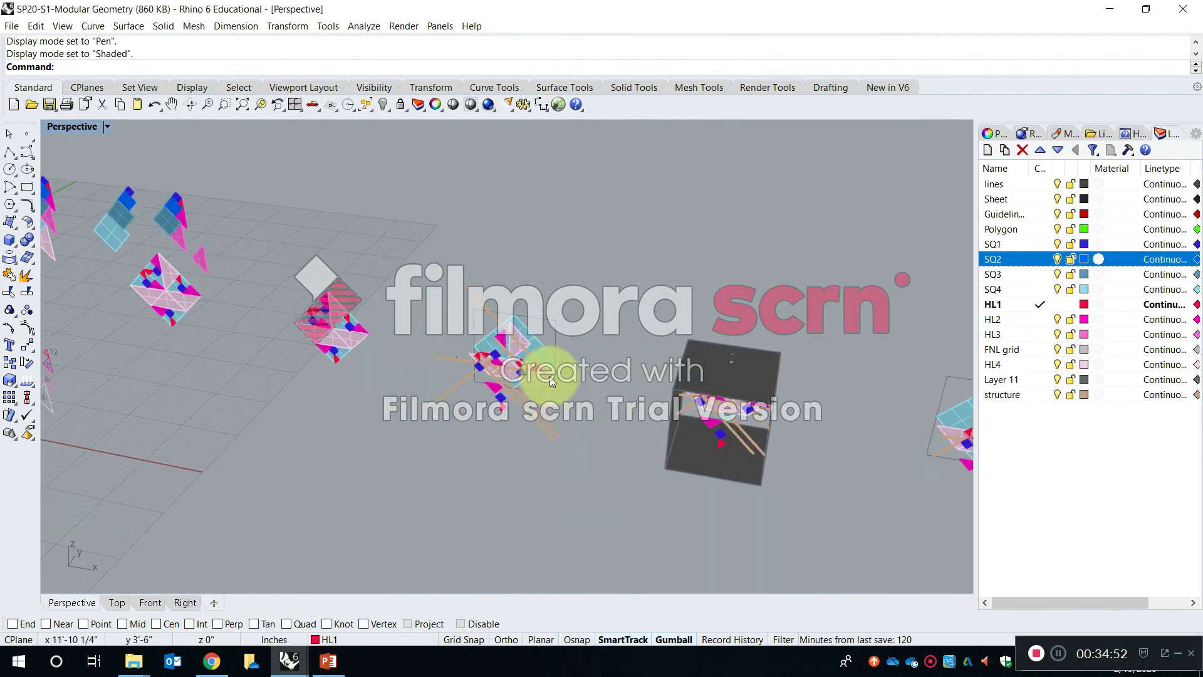
pyautogui.scroll(15, 295, 307)
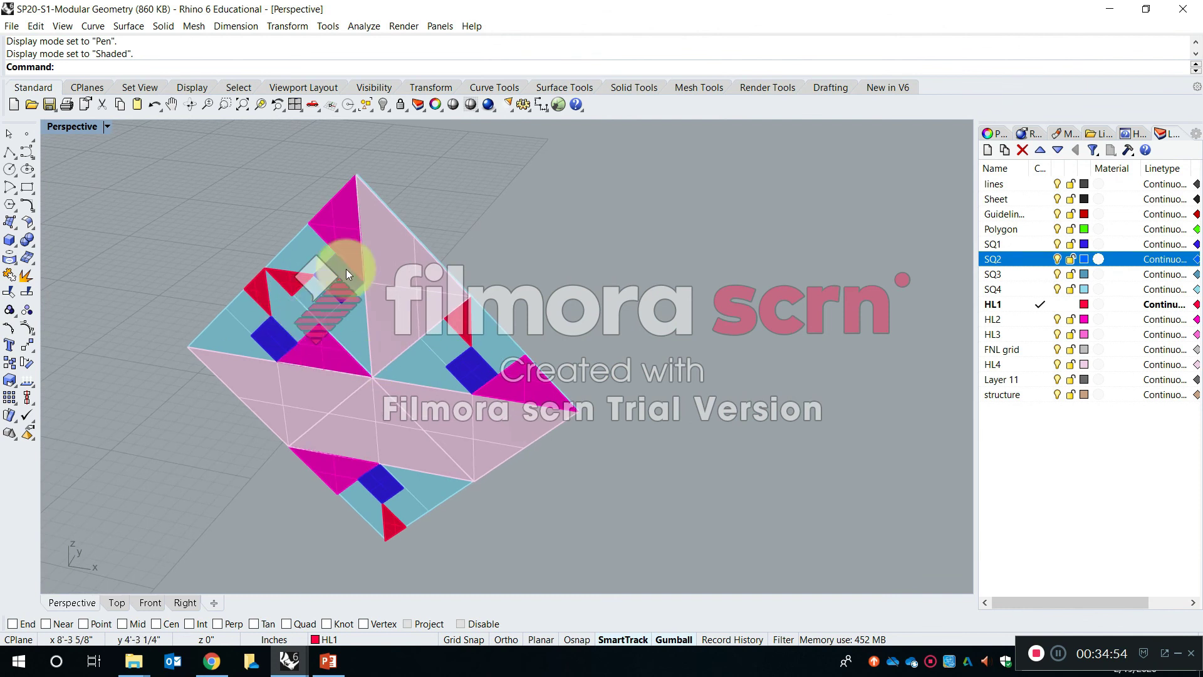
pyautogui.scroll(-3, 441, 306)
pyautogui.scroll(3, 307, 341)
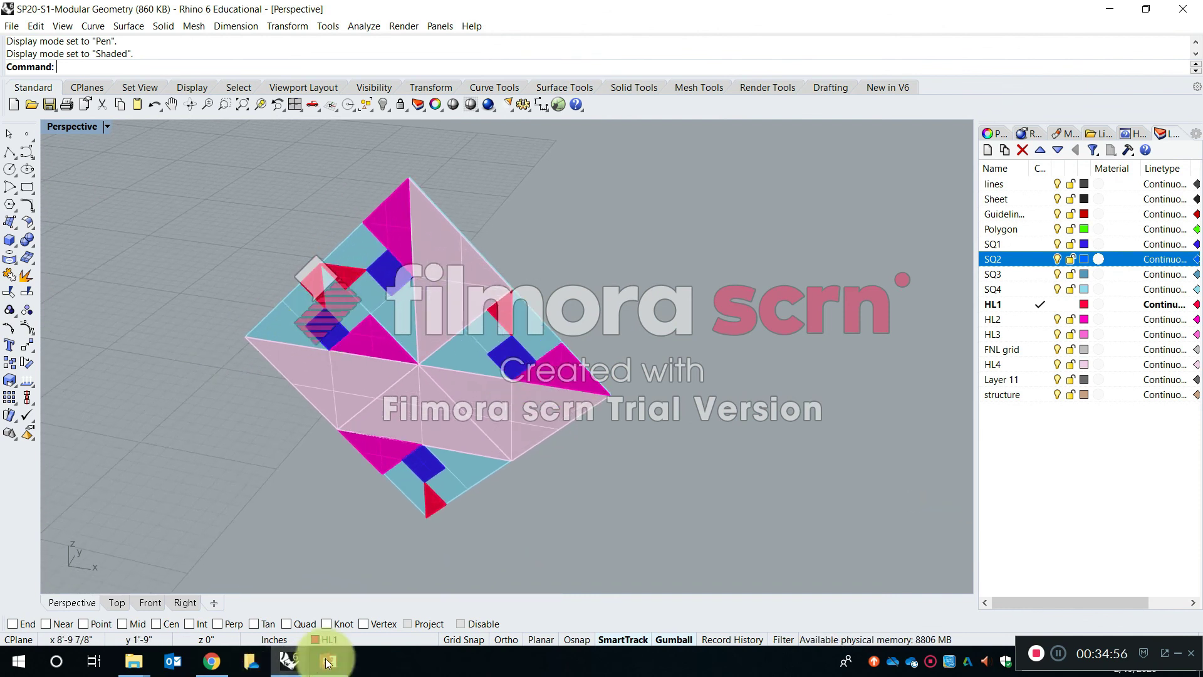
# - Switch to the SP20-S2-RhinoIntro_AM model and copy the layered composition about 2'-8" sideways along the X axis in the Front view
pyautogui.moveTo(287, 662)
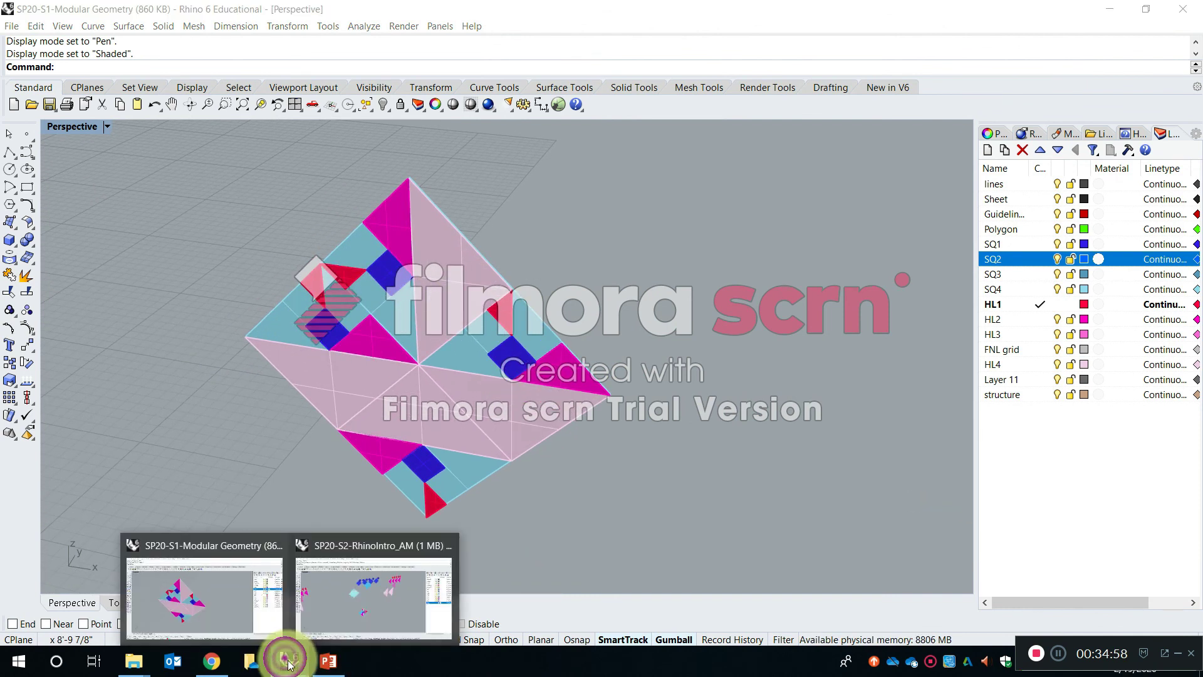
pyautogui.click(361, 598)
pyautogui.scroll(5, 460, 406)
pyautogui.write('copy')
pyautogui.press('space')
pyautogui.scroll(-5, 548, 389)
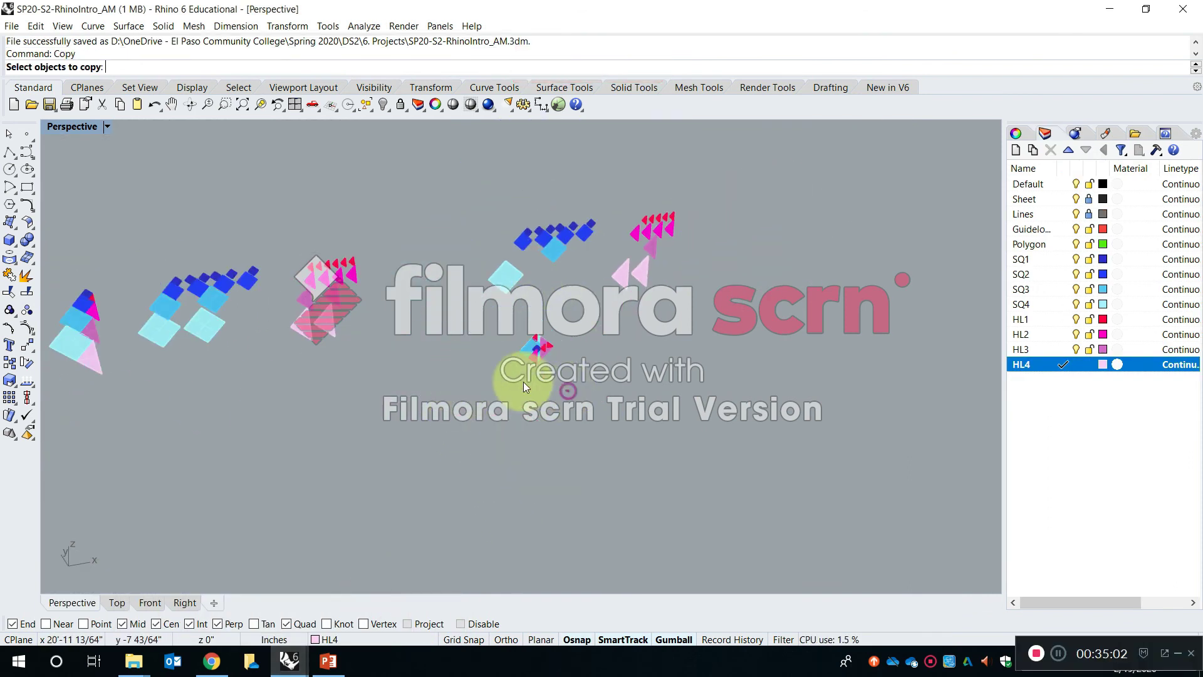
pyautogui.doubleClick(72, 126)
pyautogui.doubleClick(57, 366)
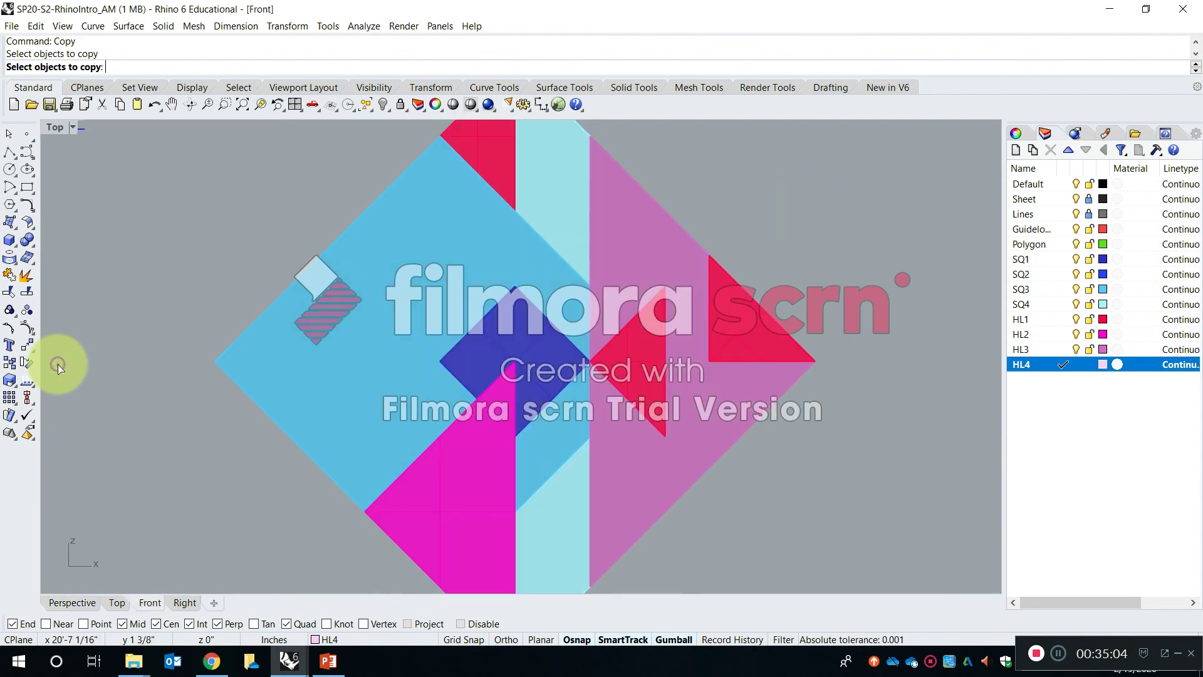
pyautogui.scroll(-5, 330, 377)
pyautogui.scroll(3, 379, 431)
pyautogui.click(330, 387)
pyautogui.press('Return')
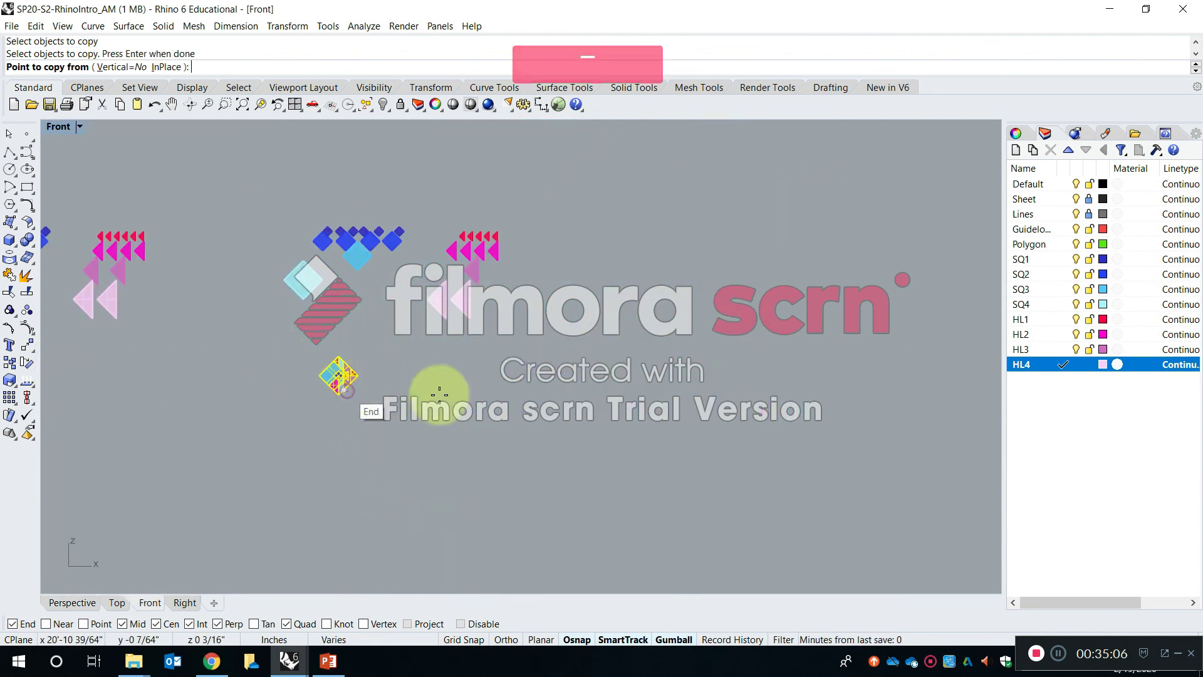
pyautogui.click(343, 390)
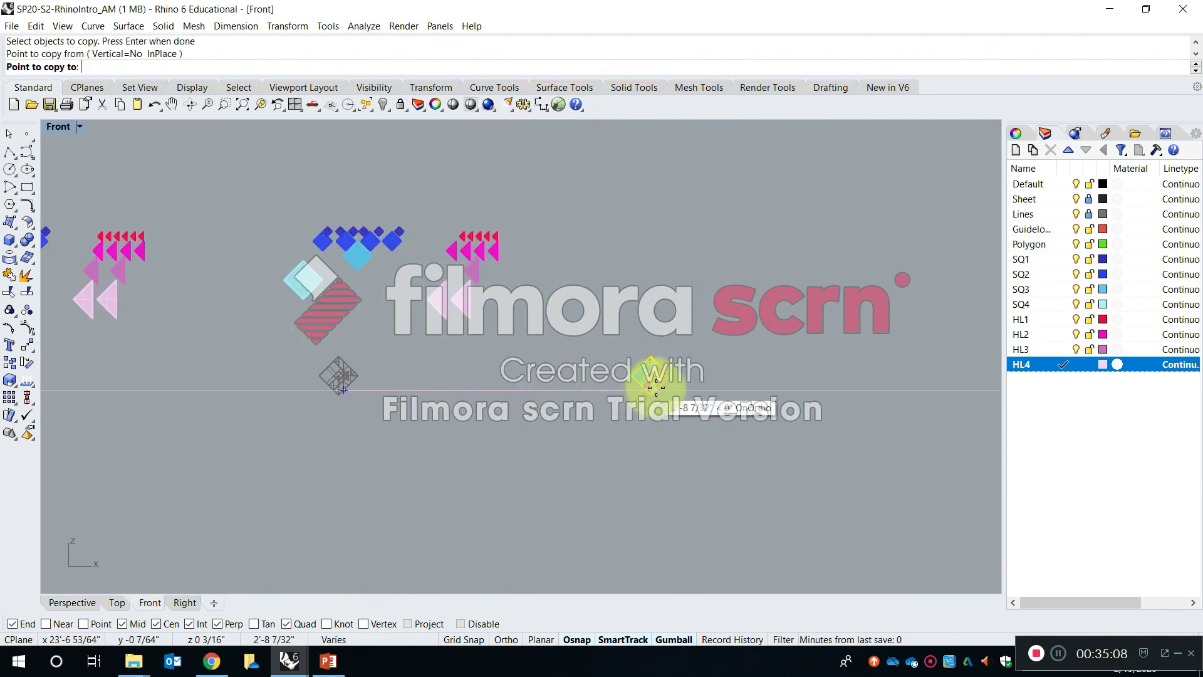
pyautogui.click(656, 387)
pyautogui.scroll(5, 664, 376)
pyautogui.press('Escape')
# - Copy the duplicated composition straight up so the copy's lowest corner meets the top corner of its SQ4 square
pyautogui.write('cop')
pyautogui.press('Return')
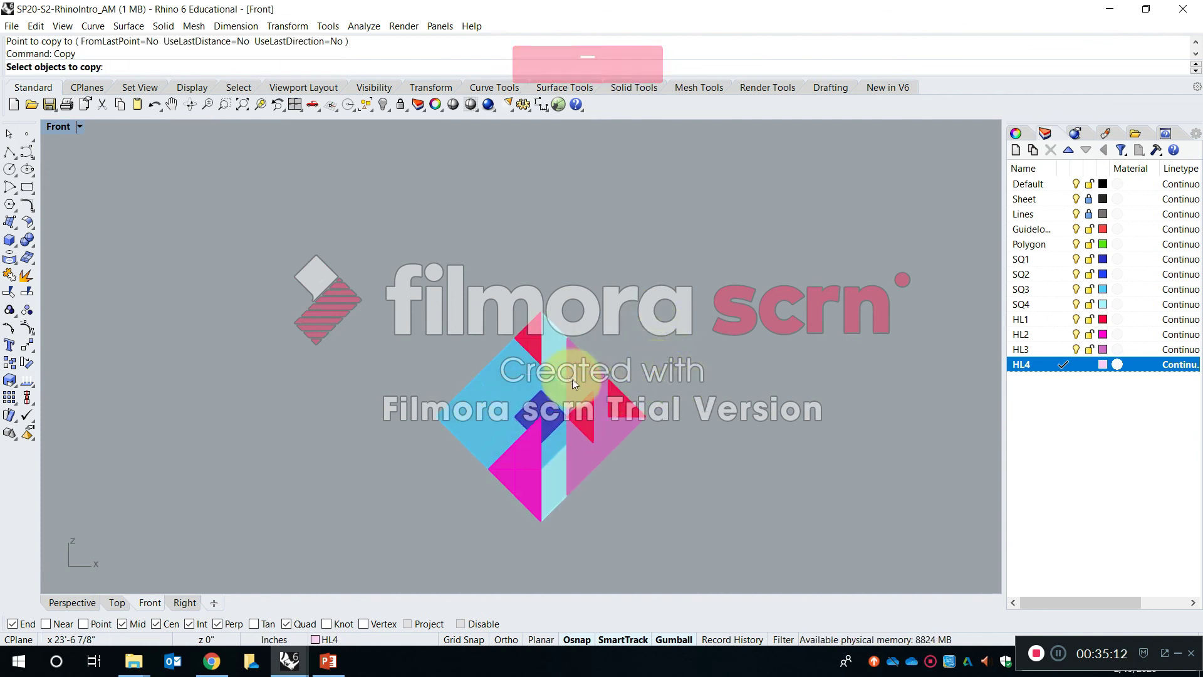
pyautogui.moveTo(325, 224); pyautogui.dragTo(726, 544)
pyautogui.press('Return')
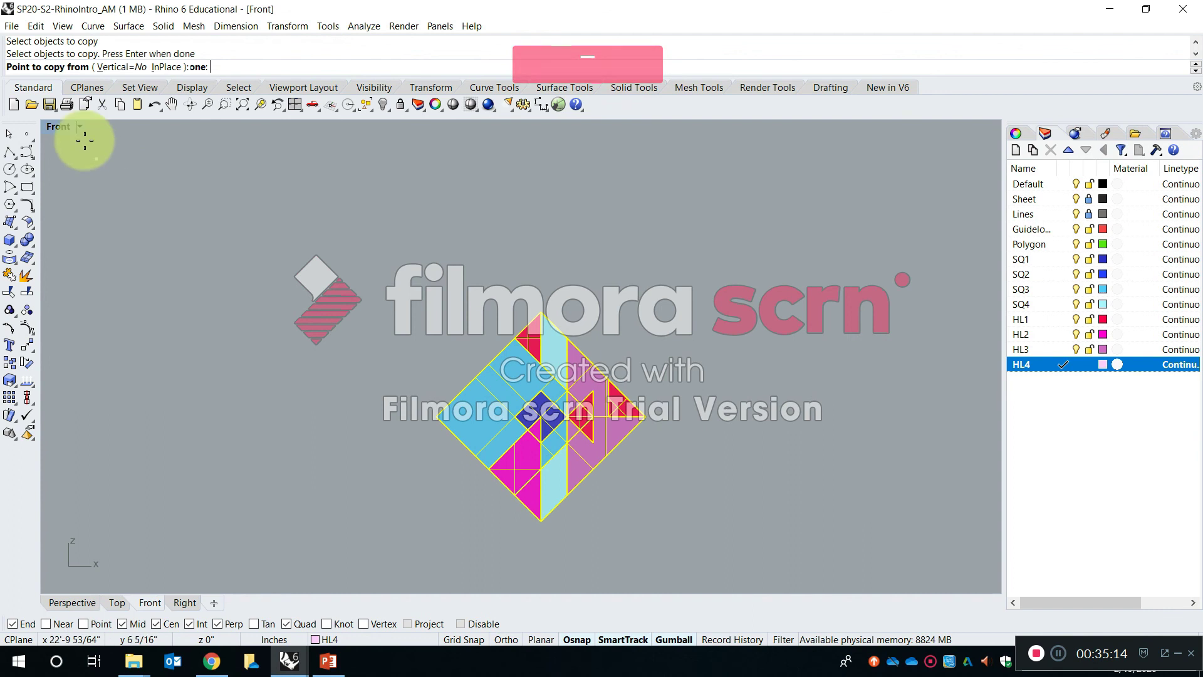
pyautogui.doubleClick(58, 126)
pyautogui.doubleClick(534, 126)
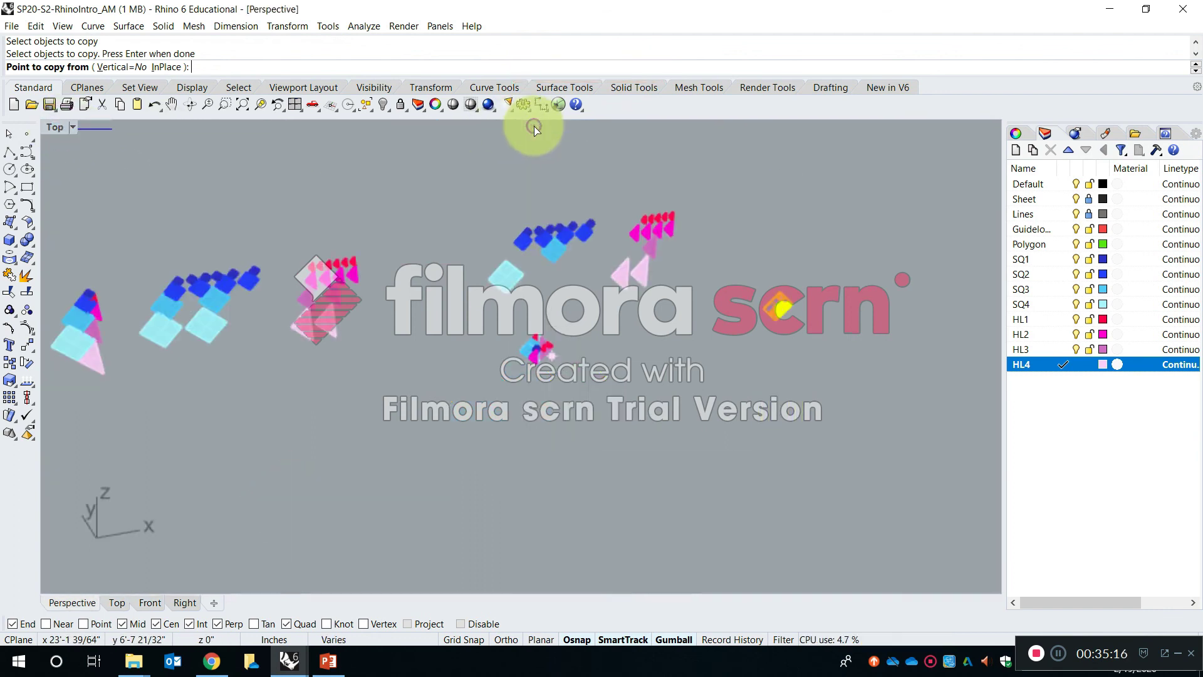
pyautogui.rightClick(264, 103)
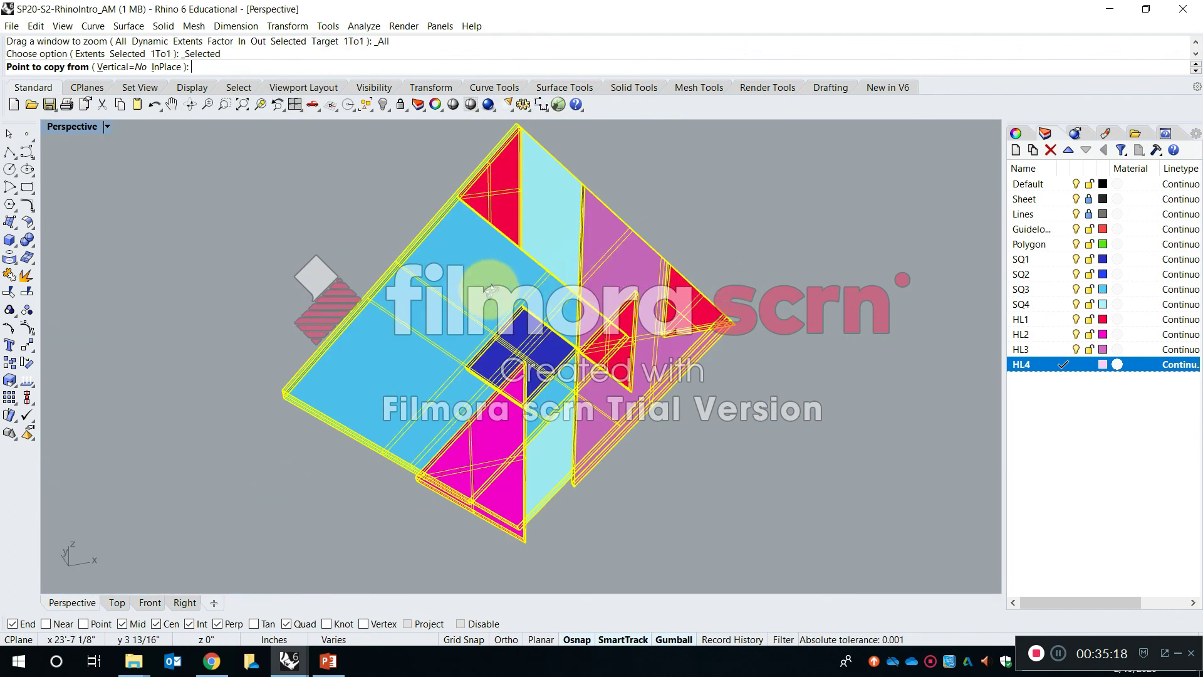
pyautogui.moveTo(490, 290); pyautogui.dragTo(552, 277, button='right')
pyautogui.moveTo(569, 394); pyautogui.dragTo(510, 570, button='right')
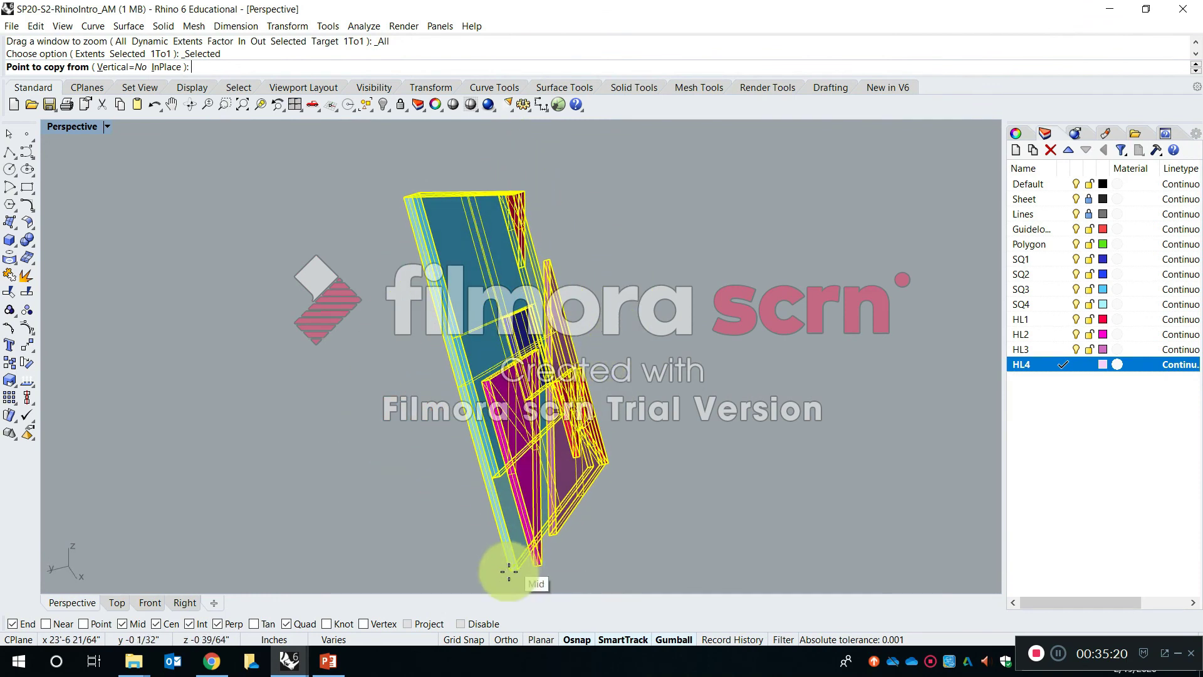
pyautogui.click(509, 571)
pyautogui.moveTo(531, 354); pyautogui.dragTo(590, 500, button='right')
pyautogui.scroll(2, 515, 150)
pyautogui.keyDown('shift'); pyautogui.moveTo(514, 149); pyautogui.dragTo(550, 344, button='right'); pyautogui.keyUp('shift')
pyautogui.scroll(6, 547, 344)
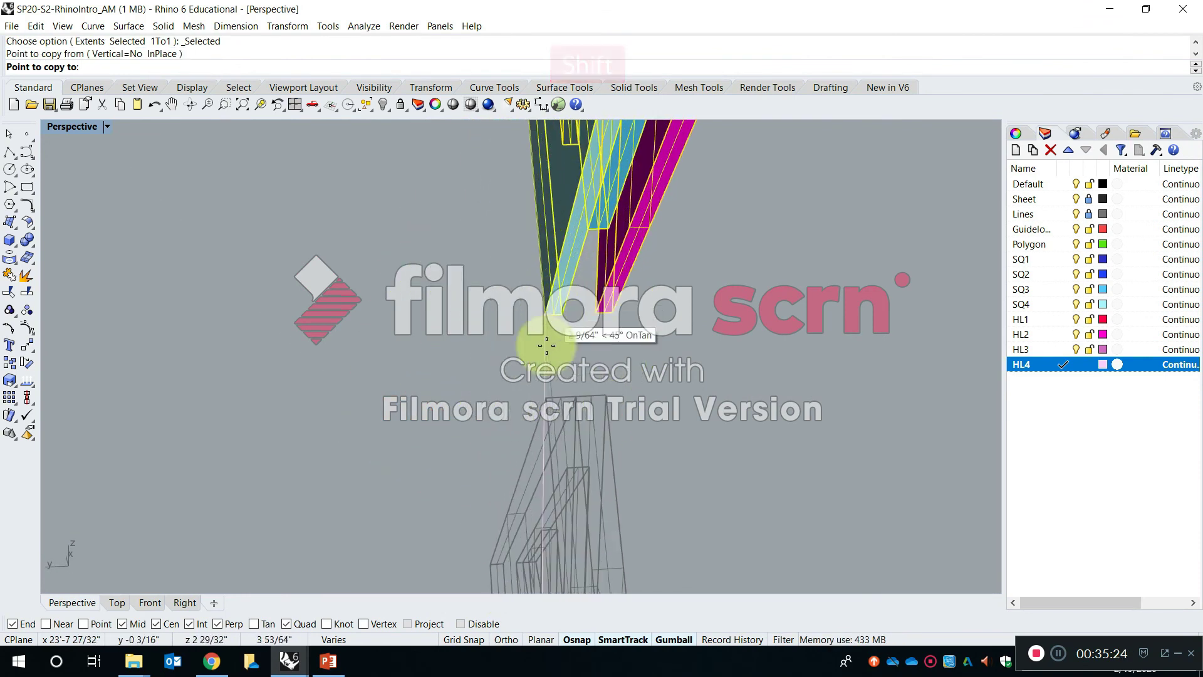
pyautogui.click(543, 400)
pyautogui.scroll(-6, 581, 379)
pyautogui.moveTo(583, 374); pyautogui.dragTo(559, 362, button='right')
pyautogui.scroll(-7, 592, 355)
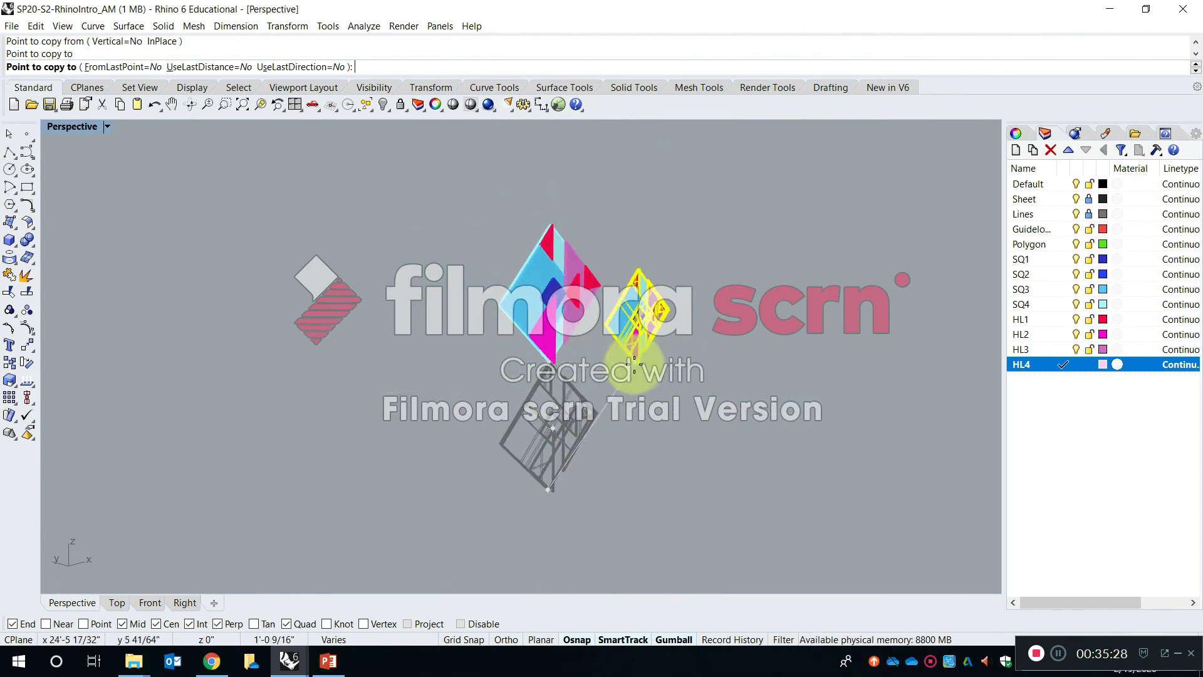
pyautogui.press('Return')
# - Copy the stacked pair of compositions diagonally, snapping corner to corner so the squares tile edge to edge
pyautogui.moveTo(661, 519); pyautogui.dragTo(459, 235)
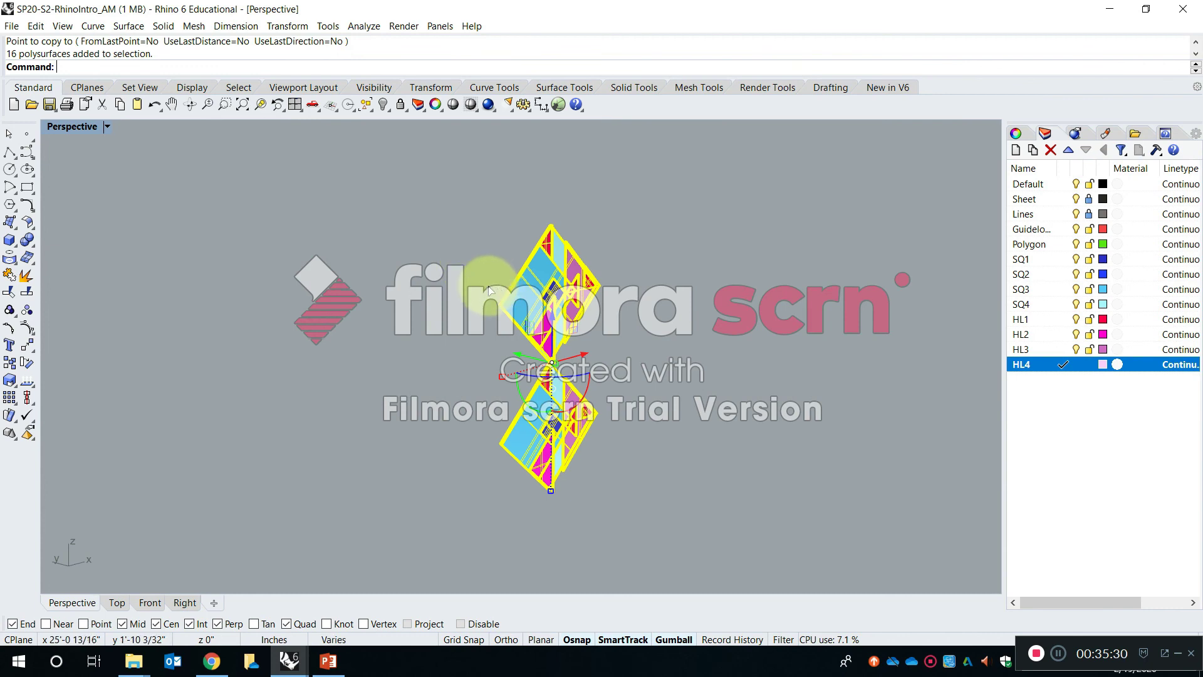
pyautogui.scroll(5, 490, 311)
pyautogui.press('space')
pyautogui.click(555, 367)
pyautogui.moveTo(554, 367); pyautogui.dragTo(739, 426, button='right')
pyautogui.scroll(-6, 751, 429)
pyautogui.scroll(5, 769, 432)
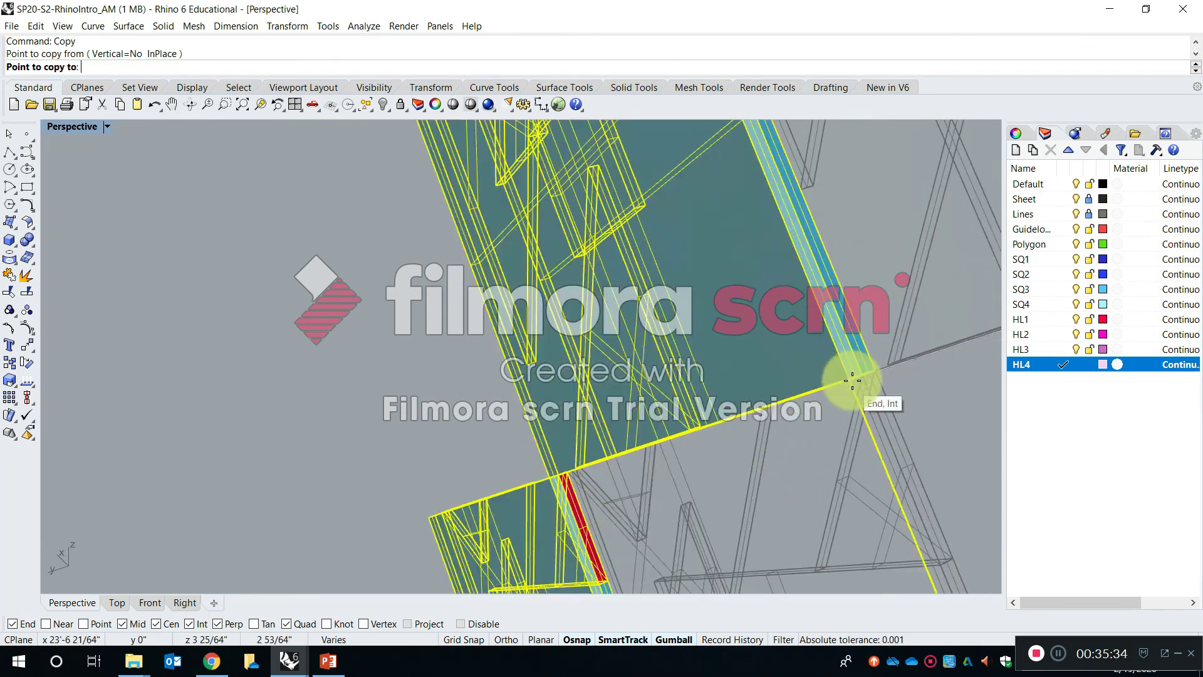
pyautogui.click(847, 384)
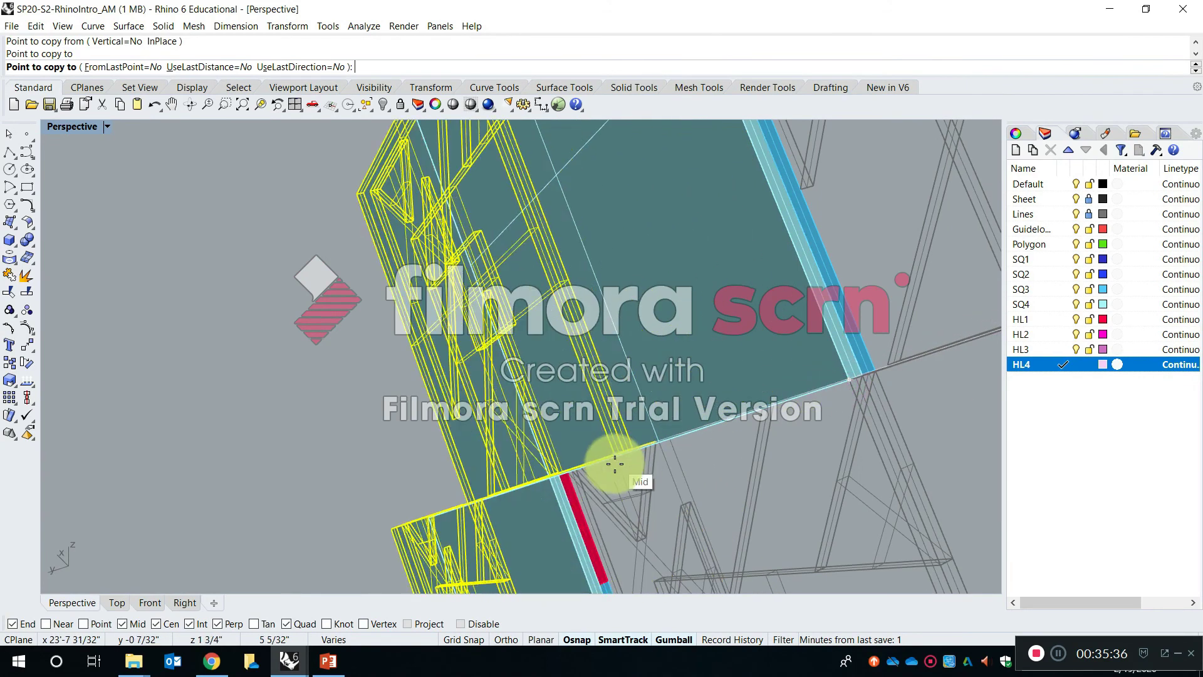
pyautogui.click(549, 474)
pyautogui.moveTo(558, 355)
pyautogui.mouseDown(button='right')
pyautogui.moveTo(510, 354)
pyautogui.moveTo(632, 372)
pyautogui.moveTo(579, 358)
pyautogui.mouseUp(button='right')
pyautogui.rightClick(513, 354)
pyautogui.click(535, 349)
pyautogui.scroll(-12, 501, 326)
pyautogui.moveTo(720, 389); pyautogui.dragTo(564, 355, button='right')
pyautogui.scroll(6, 575, 338)
pyautogui.scroll(2, 563, 341)
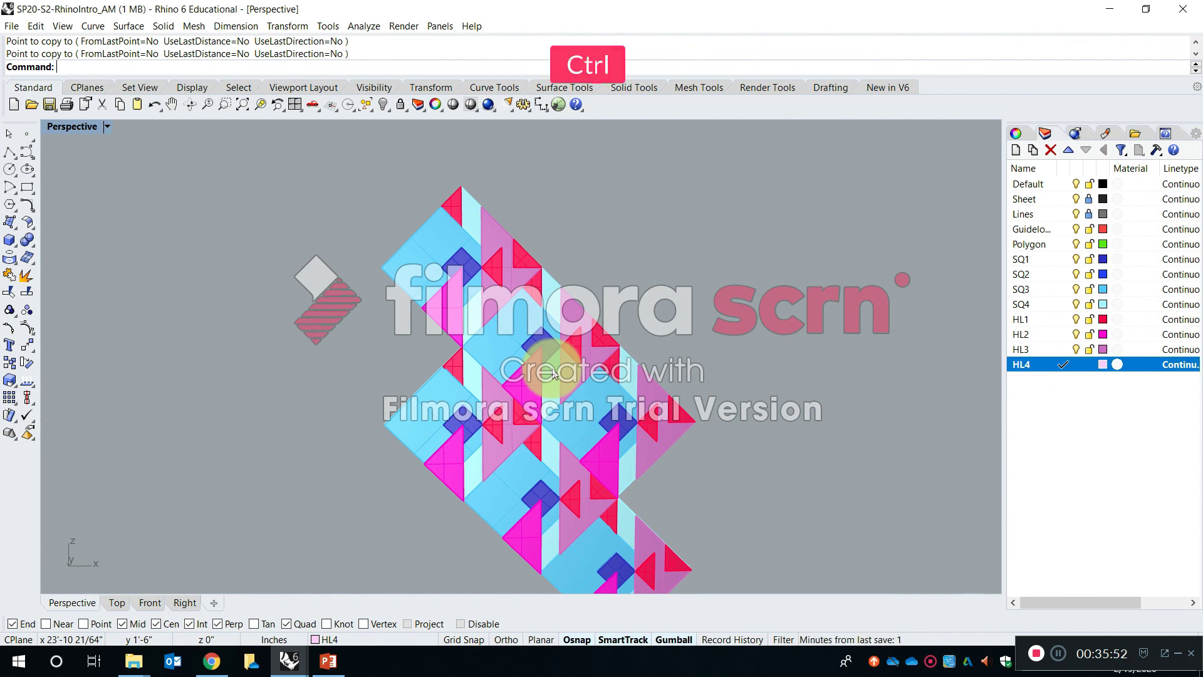
# - Undo the tiled copies of the duplicated composition
pyautogui.hotkey('ctrl', 'z')
pyautogui.hotkey('ctrl', 'z')
pyautogui.scroll(-14, 589, 362)
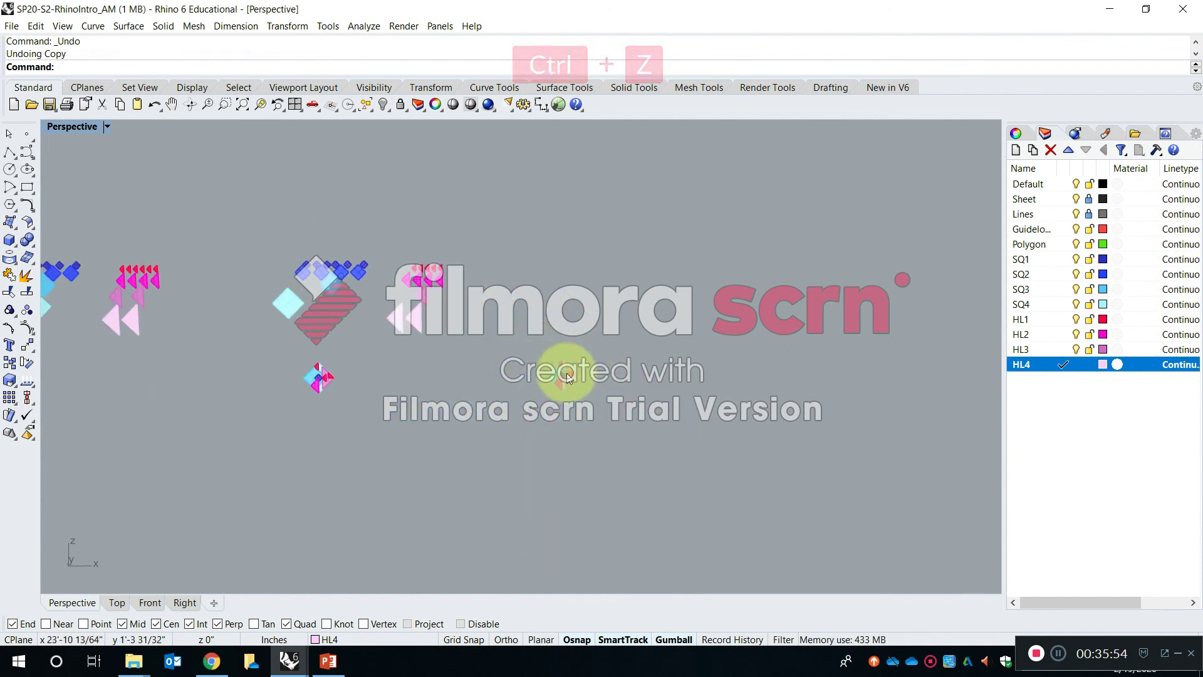
pyautogui.scroll(13, 580, 358)
pyautogui.scroll(5, 503, 350)
pyautogui.scroll(-3, 498, 368)
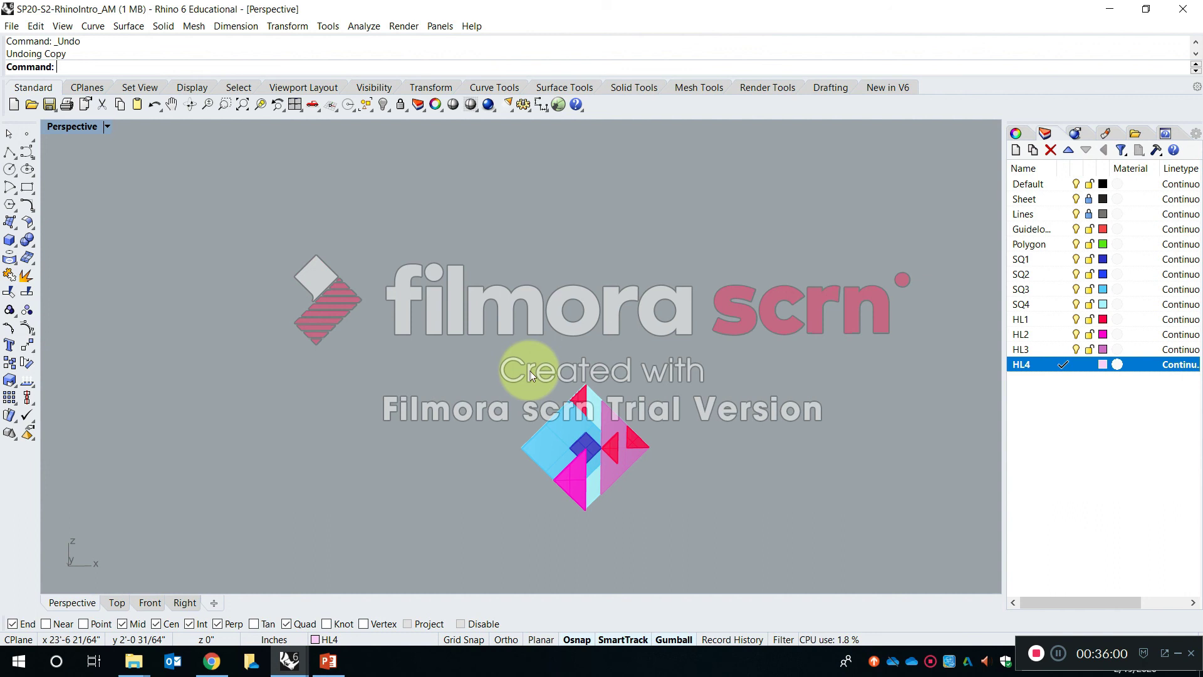
# - Copy the composition diagonally upward from its side corner to its top corner so the two squares share an edge
pyautogui.write('copy')
pyautogui.press('Return')
pyautogui.moveTo(446, 314); pyautogui.dragTo(684, 542)
pyautogui.scroll(7, 586, 501)
pyautogui.moveTo(369, 344); pyautogui.dragTo(433, 390, button='right')
pyautogui.scroll(6, 370, 345)
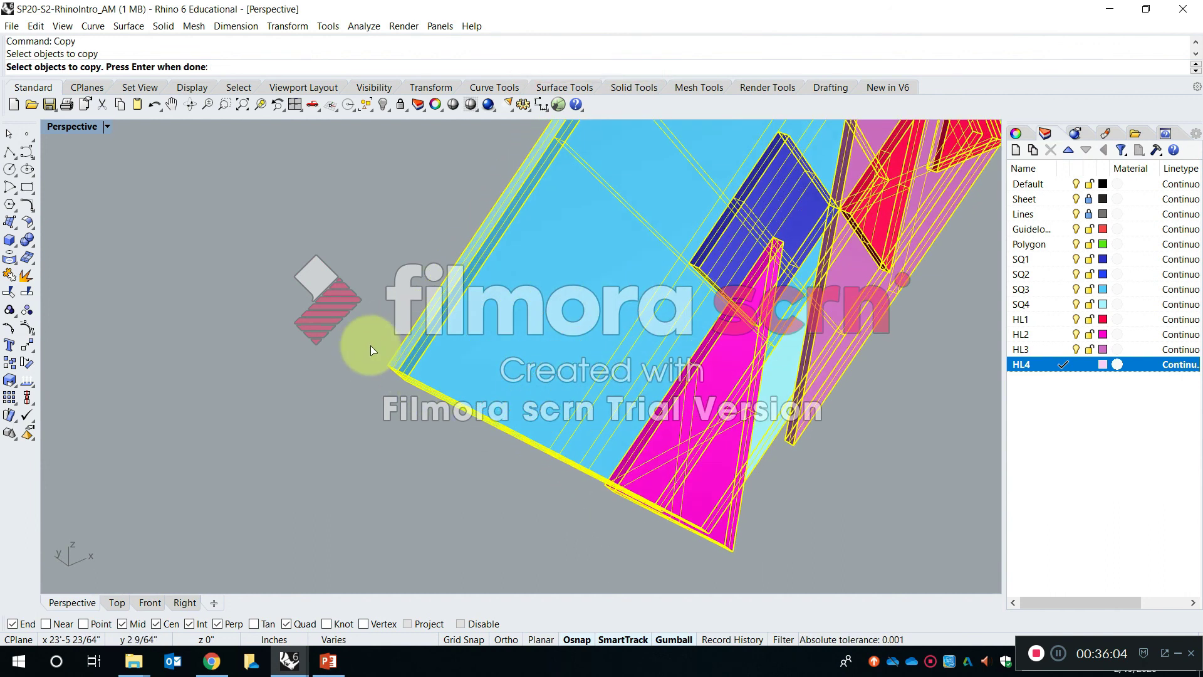
pyautogui.press('Return')
pyautogui.click(389, 368)
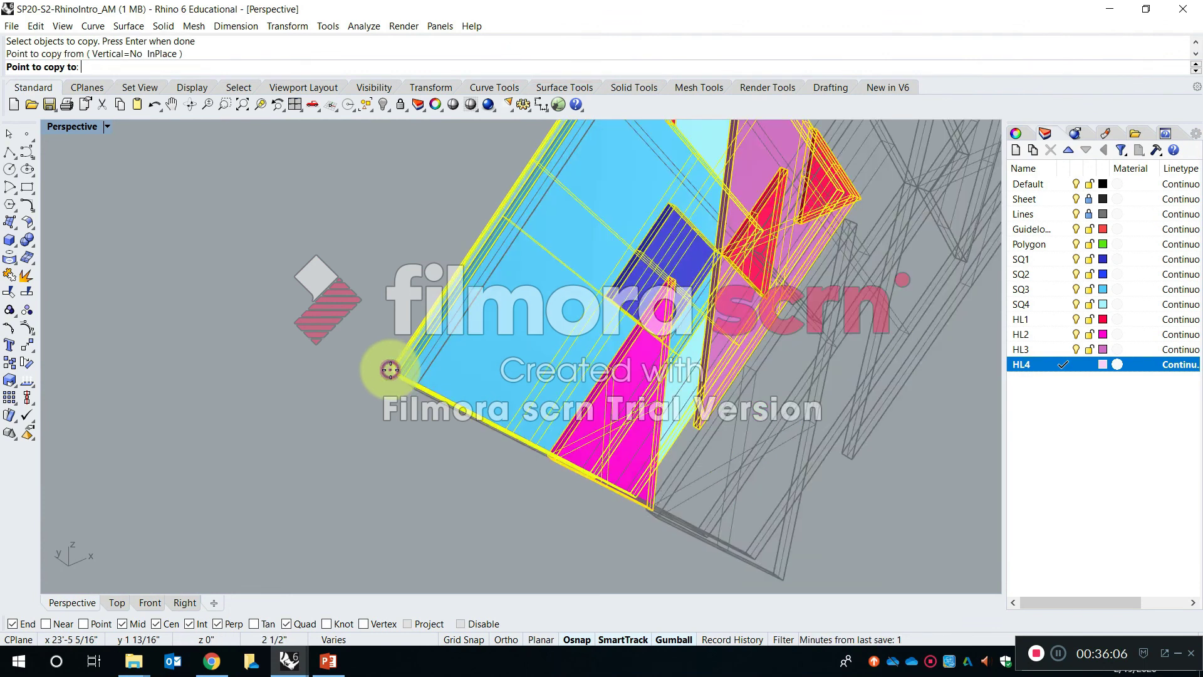
pyautogui.scroll(-5, 443, 238)
pyautogui.scroll(10, 516, 247)
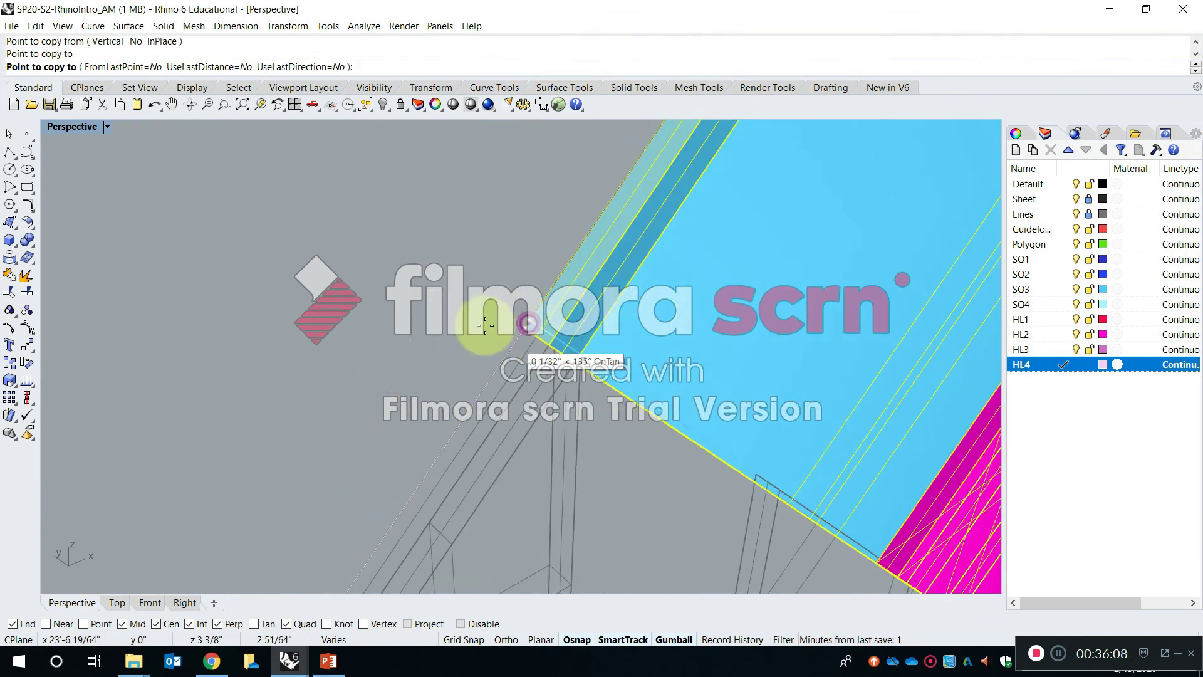
pyautogui.click(485, 325)
pyautogui.press('Return')
pyautogui.scroll(-8, 566, 254)
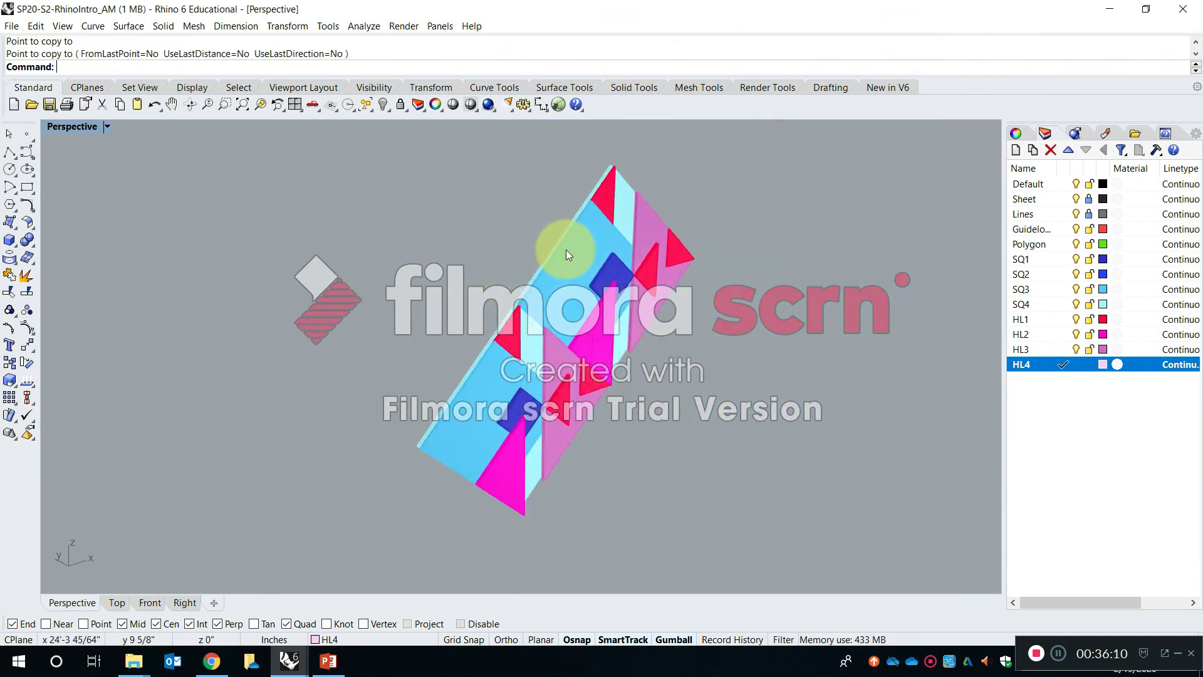
# - Select several individual solids of the new adjoining copy and undo the last copy
pyautogui.scroll(6, 565, 250)
pyautogui.click(543, 283)
pyautogui.click(524, 249)
pyautogui.click(793, 190)
pyautogui.click(894, 407)
pyautogui.click(868, 261)
pyautogui.scroll(-8, 857, 322)
pyautogui.keyDown('shift'); pyautogui.moveTo(882, 468); pyautogui.dragTo(780, 334, button='right'); pyautogui.keyUp('shift')
pyautogui.moveTo(831, 404); pyautogui.dragTo(689, 403, button='right')
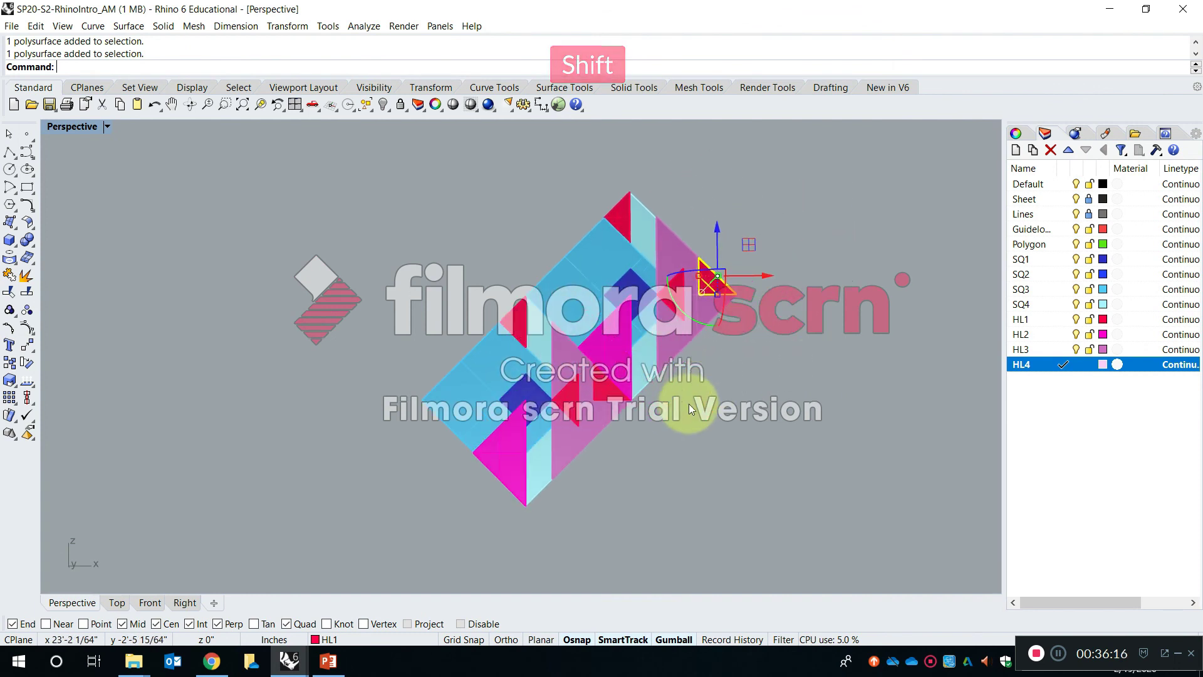
pyautogui.hotkey('ctrl', 'z')
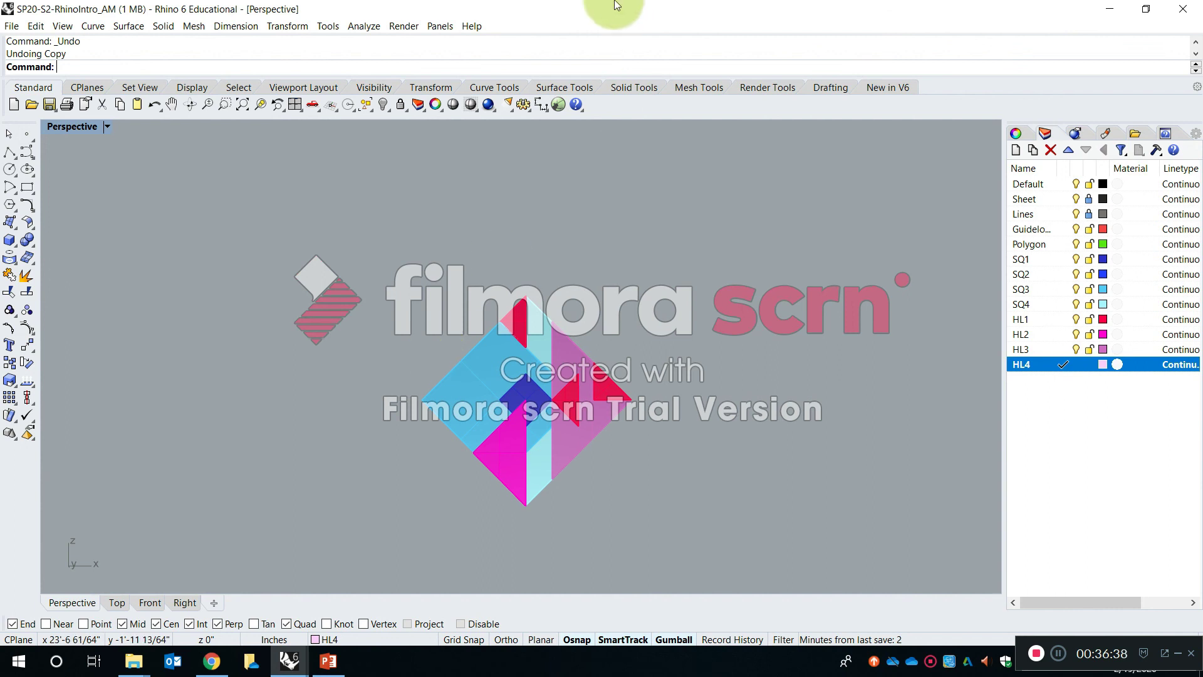
# - Select all the solids of the duplicated composition and group them
pyautogui.click(510, 440)
pyautogui.click(493, 398)
pyautogui.click(397, 218)
pyautogui.moveTo(322, 198); pyautogui.dragTo(750, 575)
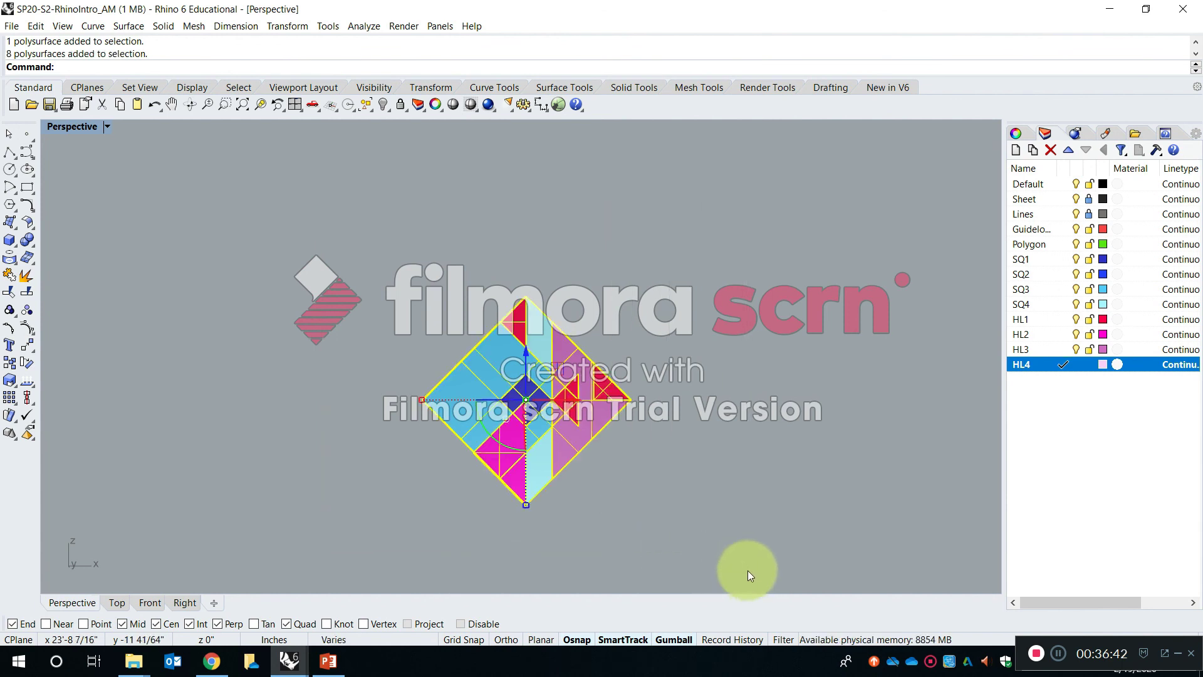
pyautogui.write('GroundPlane')
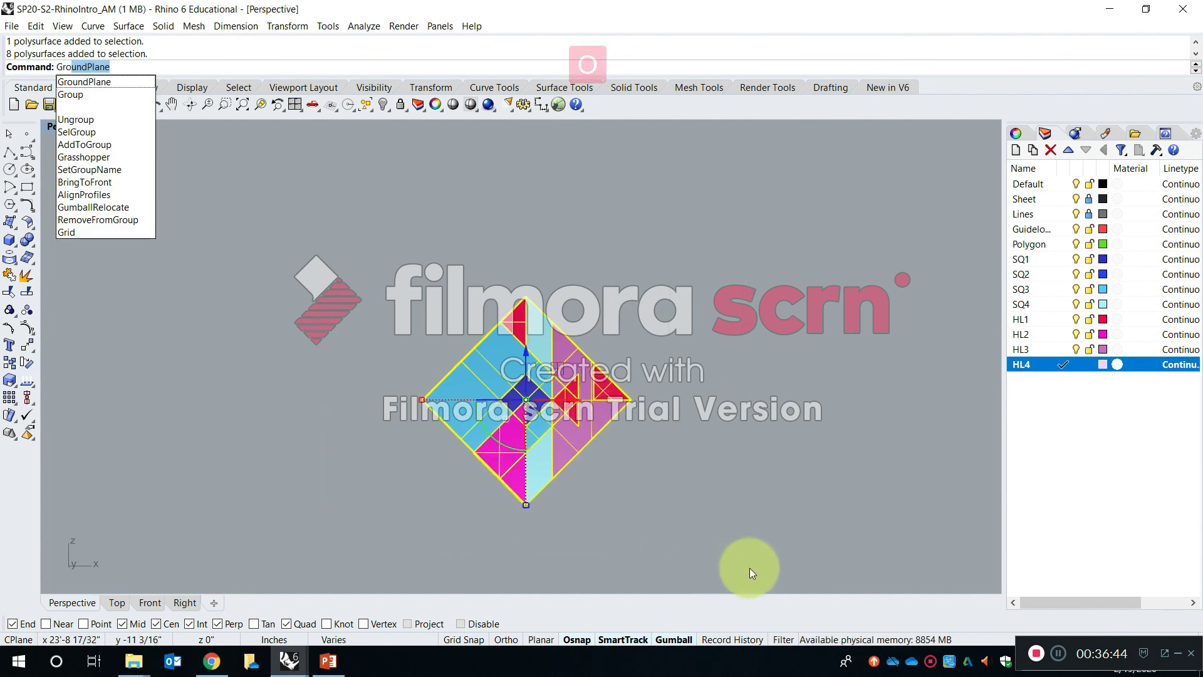
pyautogui.press('Down')
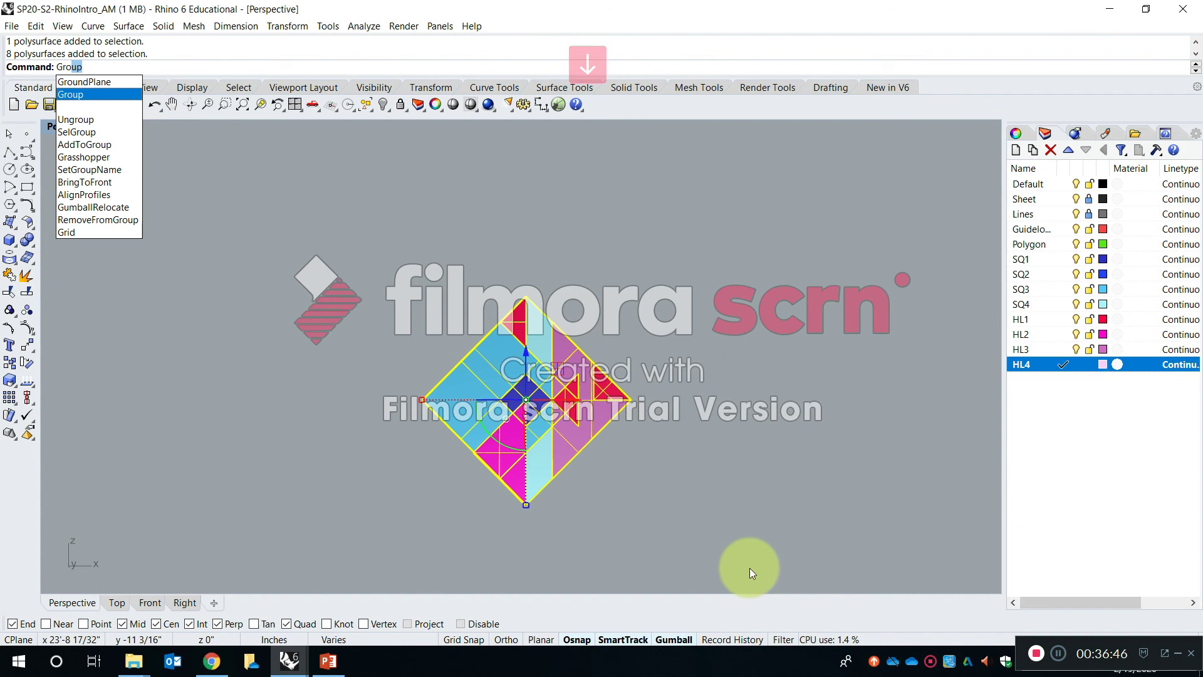
pyautogui.press('Return')
# - Try selecting the grouped composition as one object and moving it along the gumball's green depth axis, and undo the move
pyautogui.moveTo(750, 567); pyautogui.dragTo(467, 419, button='right')
pyautogui.click(554, 376)
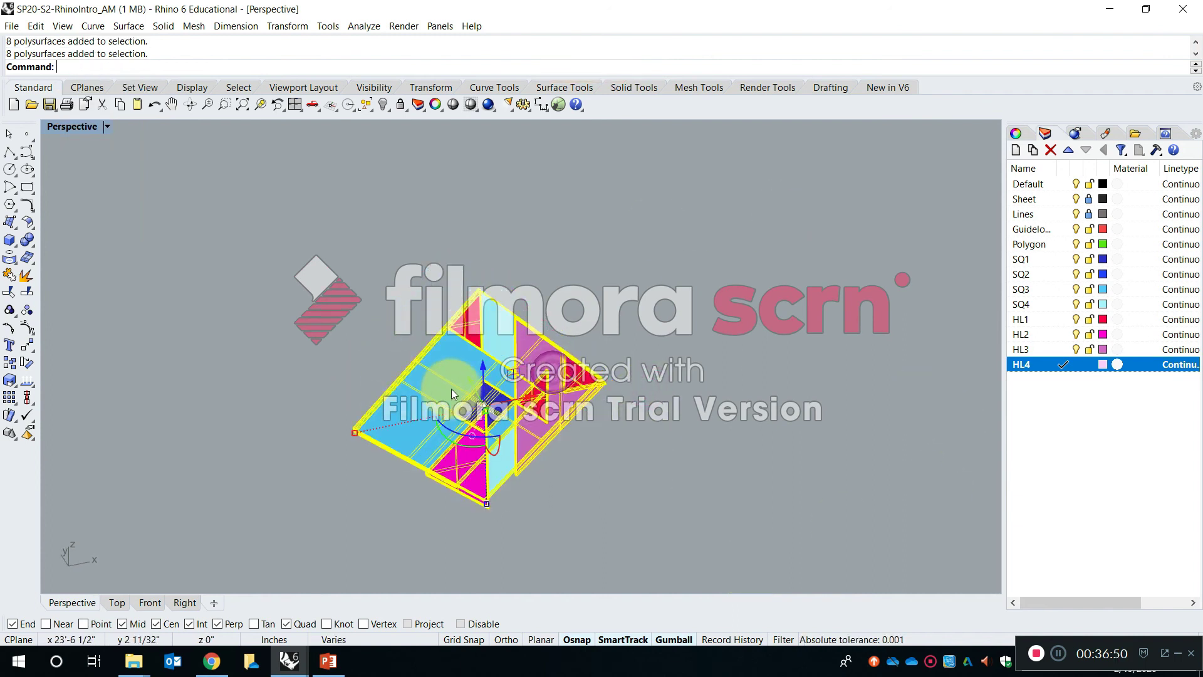
pyautogui.click(425, 249)
pyautogui.click(462, 335)
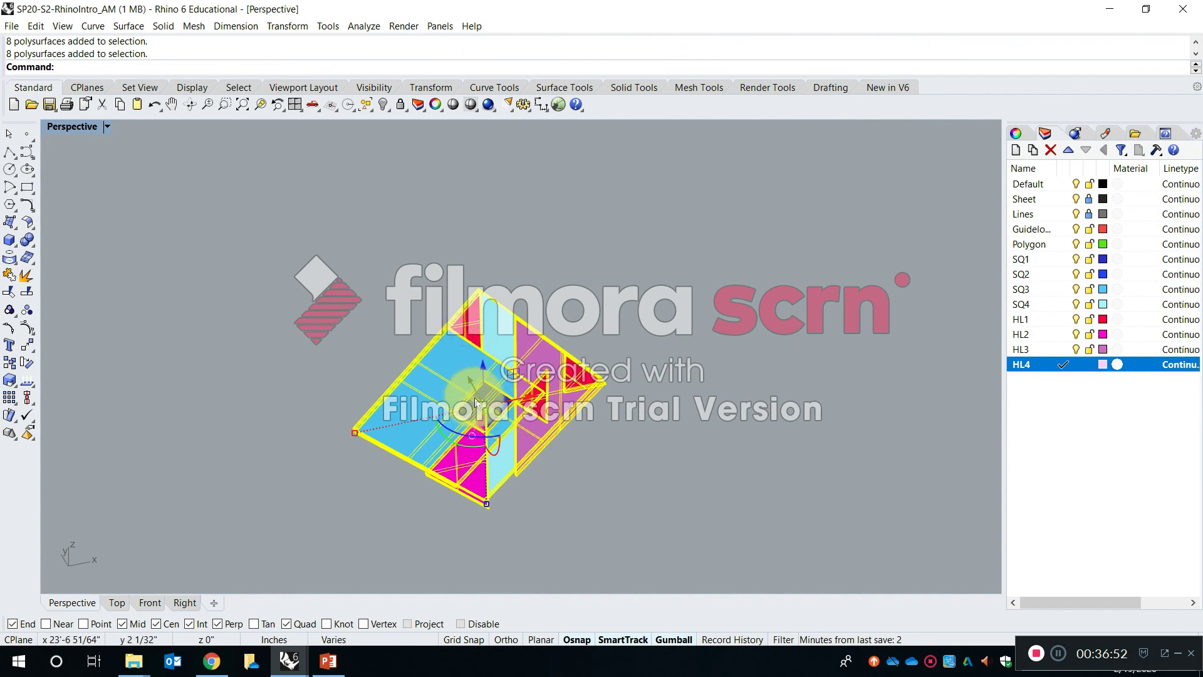
pyautogui.moveTo(471, 383); pyautogui.dragTo(436, 322)
pyautogui.hotkey('ctrl', 'z')
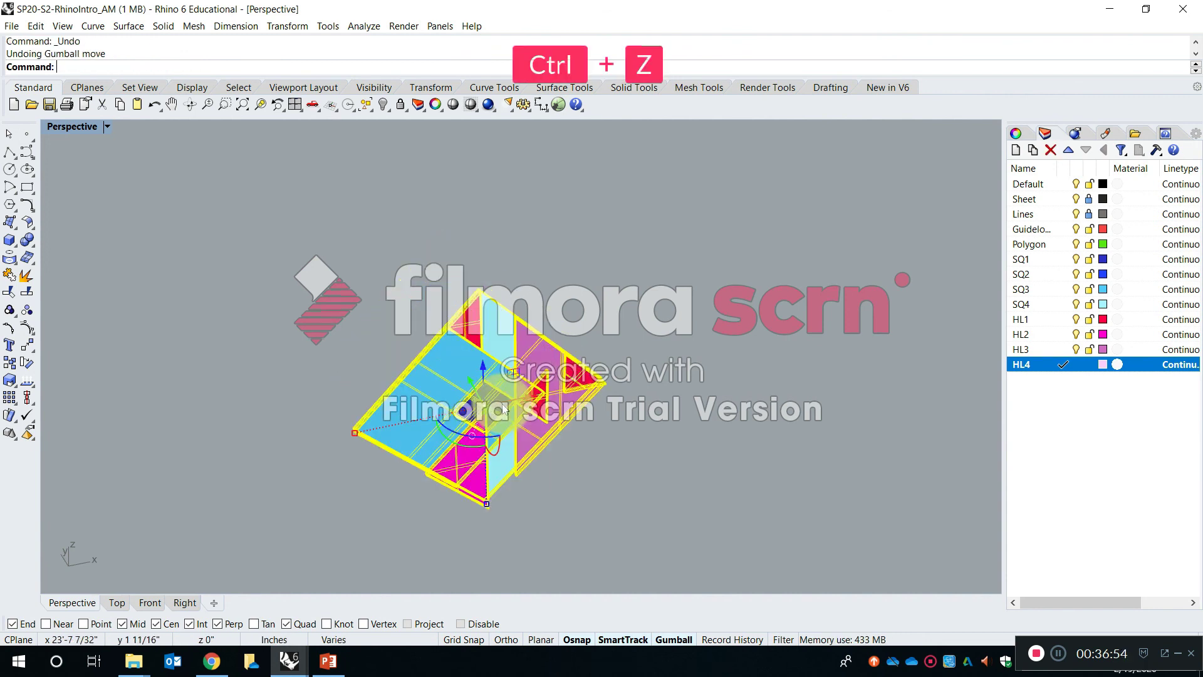
pyautogui.moveTo(515, 396)
pyautogui.mouseDown()
pyautogui.moveTo(602, 383)
pyautogui.moveTo(512, 399)
pyautogui.mouseUp()
pyautogui.click(577, 282)
# - Copy the grouped composition sideways to a free spot beside the original group
pyautogui.press('Escape')
pyautogui.write('copy')
pyautogui.press('Return')
pyautogui.click(482, 414)
pyautogui.press('Return')
pyautogui.click(525, 525)
pyautogui.click(817, 456)
pyautogui.press('Return')
# - Rotate the copied group 90 degrees in its own plane with the gumball
pyautogui.click(765, 341)
pyautogui.moveTo(766, 379); pyautogui.dragTo(739, 389)
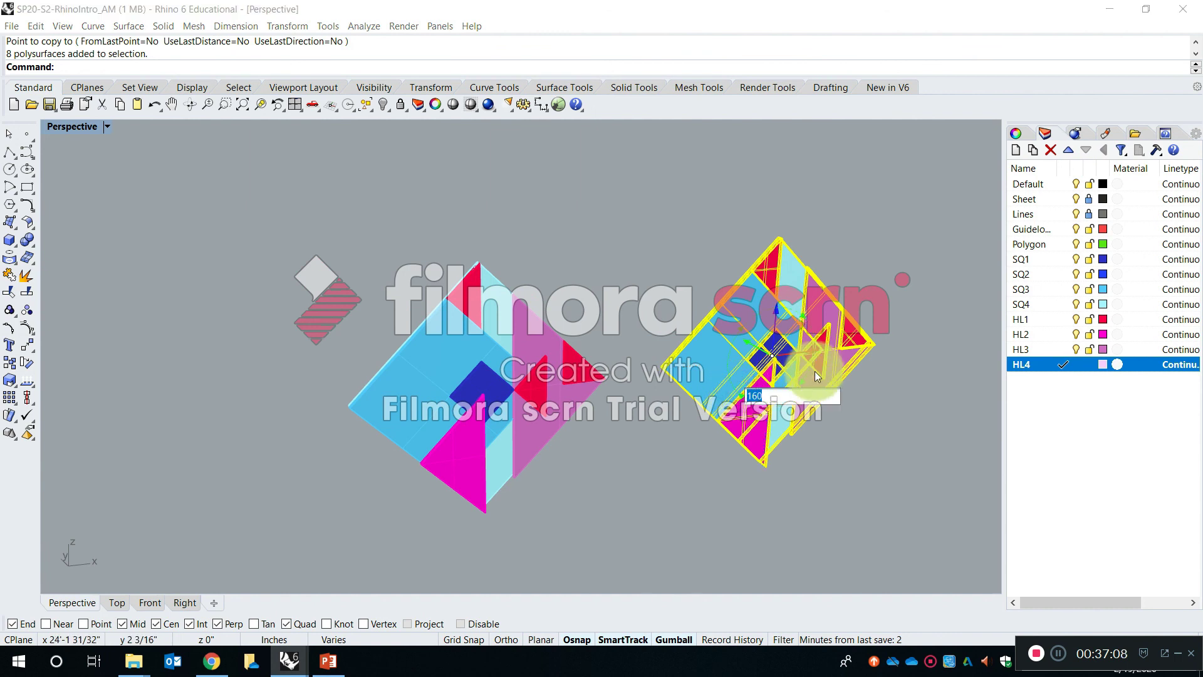
pyautogui.write('0')
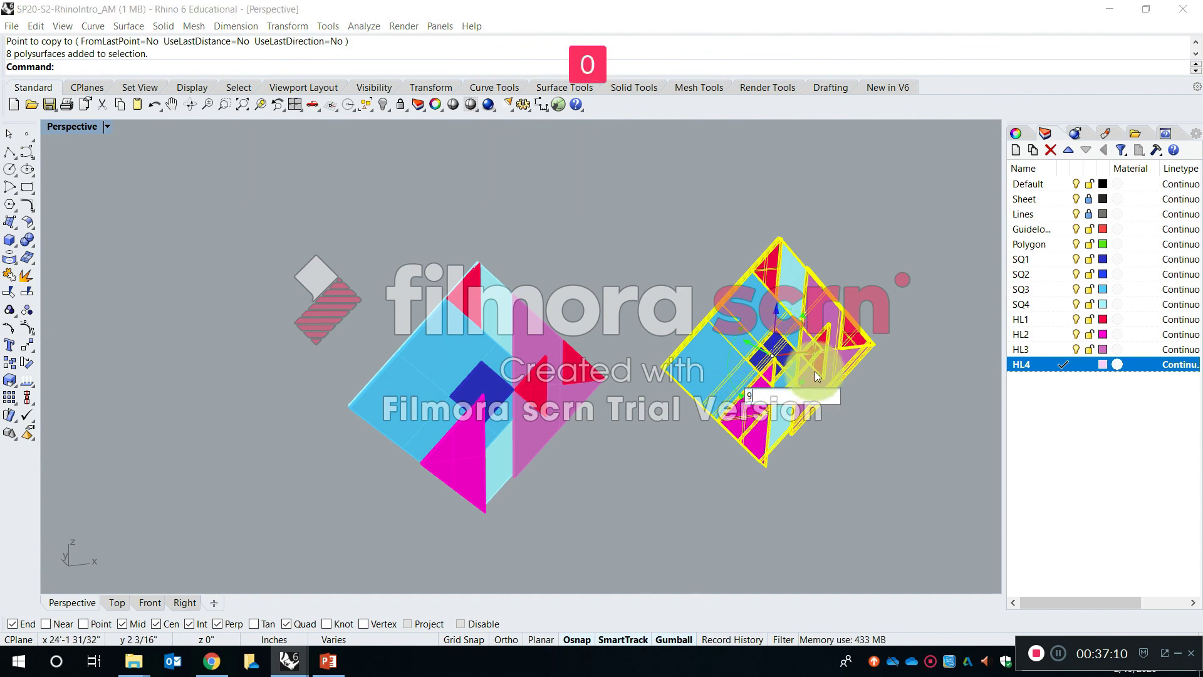
pyautogui.press('Return')
pyautogui.click(876, 416)
pyautogui.keyDown('shift'); pyautogui.moveTo(841, 391); pyautogui.dragTo(680, 403, button='right'); pyautogui.keyUp('shift')
# - Copy the rotated group sideways in a straight line to make a third composition in the row
pyautogui.write('c')
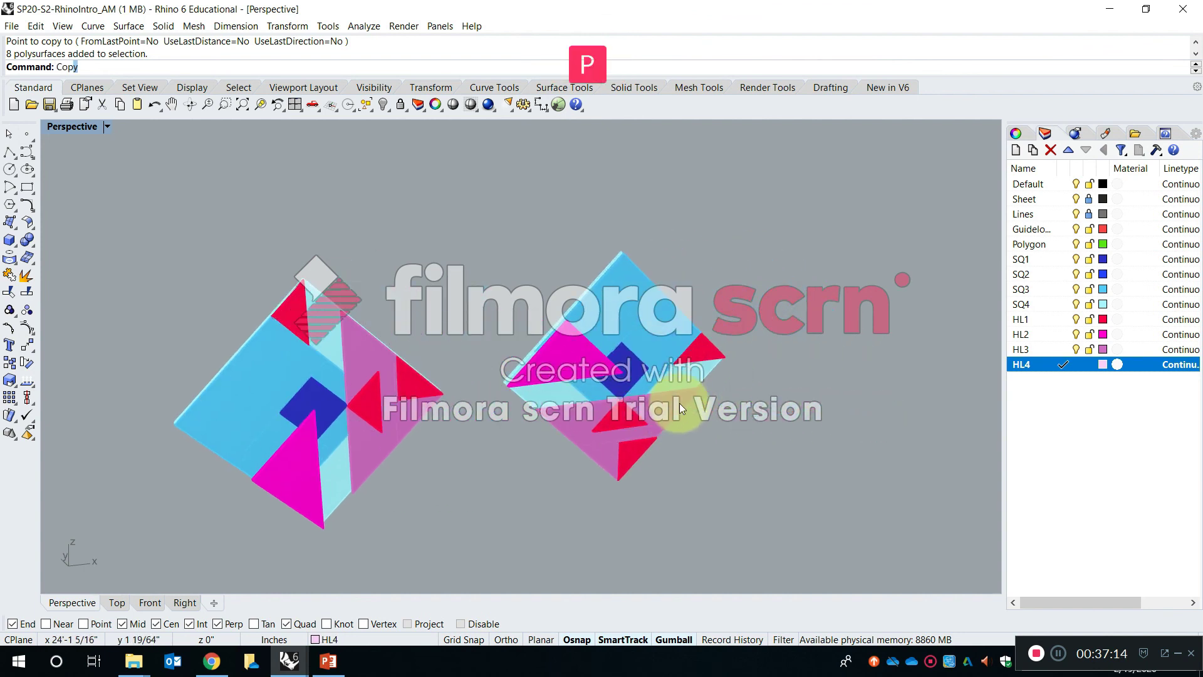
pyautogui.press('Return')
pyautogui.click(653, 393)
pyautogui.press('Return')
pyautogui.click(609, 535)
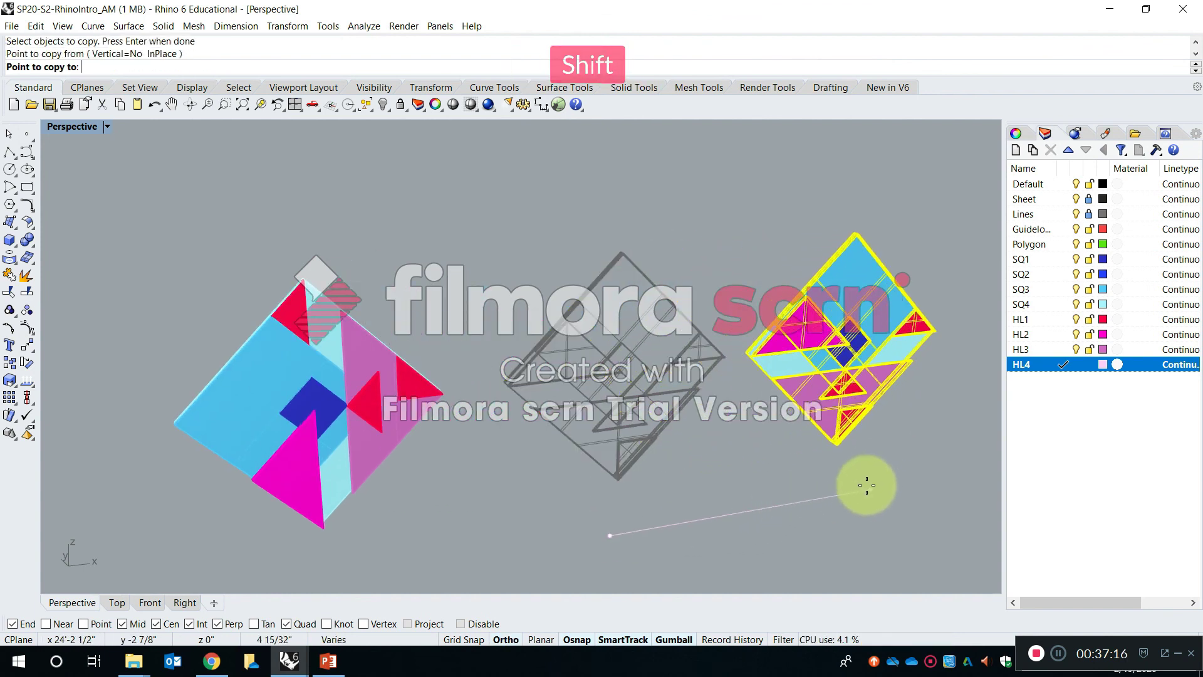
pyautogui.click(869, 481)
pyautogui.press('Escape')
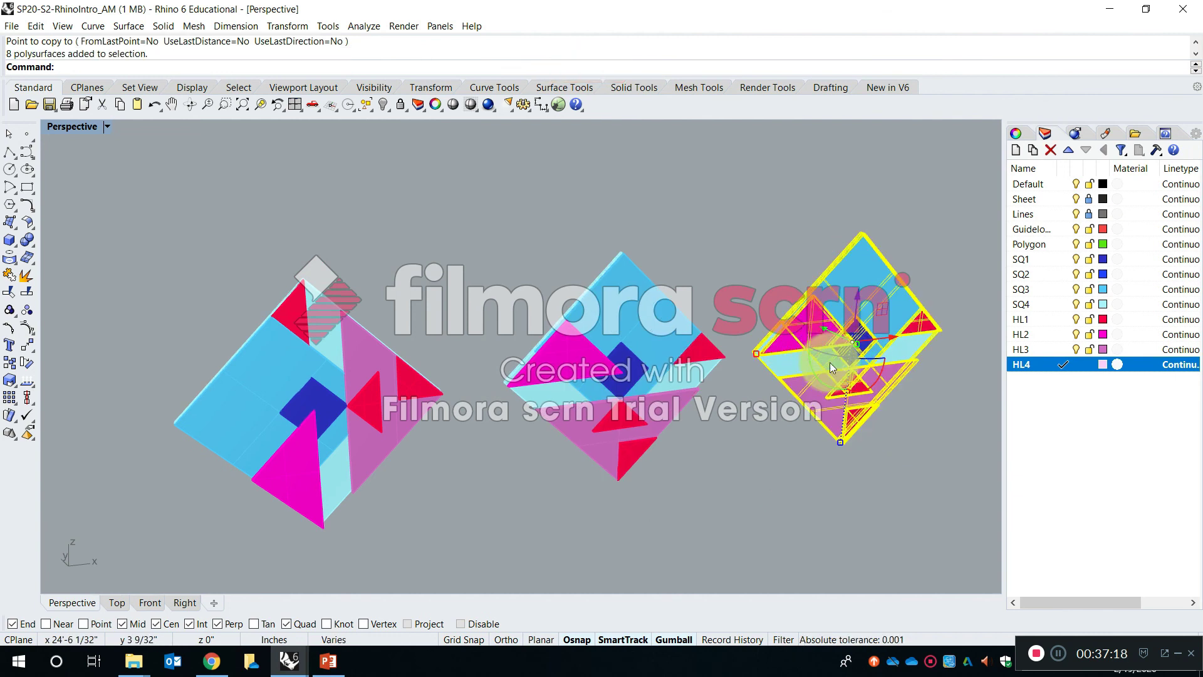
# - Rotate the third composition 90 degrees in its own plane with the gumball and deselect it
pyautogui.click(826, 386)
pyautogui.write('90')
pyautogui.press('Return')
pyautogui.click(807, 495)
pyautogui.scroll(-6, 808, 495)
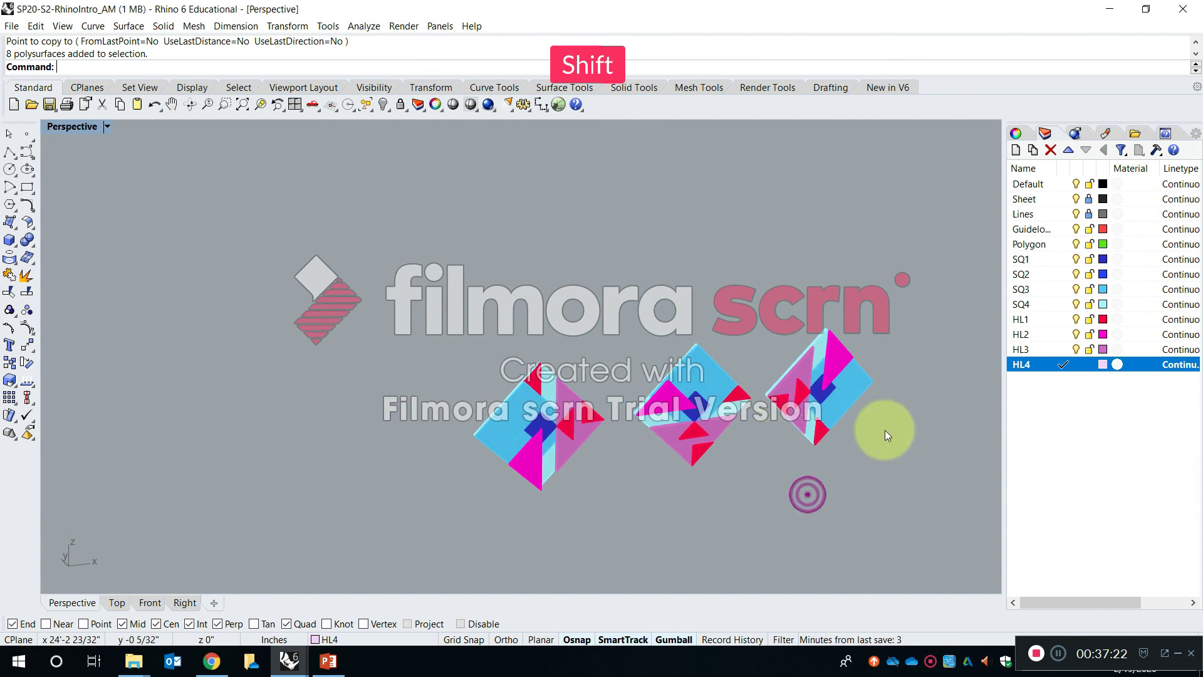
# - Copy the rotated third group sideways to add a fourth composition at the end of the row
pyautogui.keyDown('shift'); pyautogui.moveTo(885, 431); pyautogui.dragTo(759, 431, button='right'); pyautogui.keyUp('shift')
pyautogui.write('opy')
pyautogui.press('Return')
pyautogui.click(743, 413)
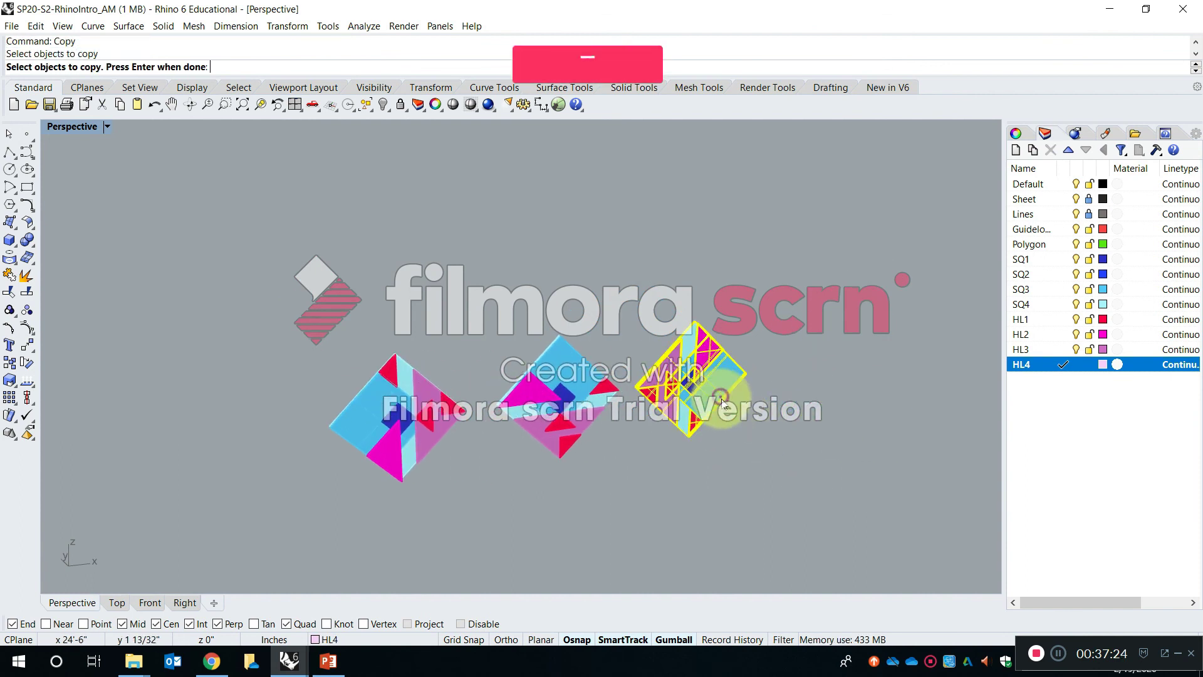
pyautogui.press('Return')
pyautogui.click(696, 475)
pyautogui.click(834, 455)
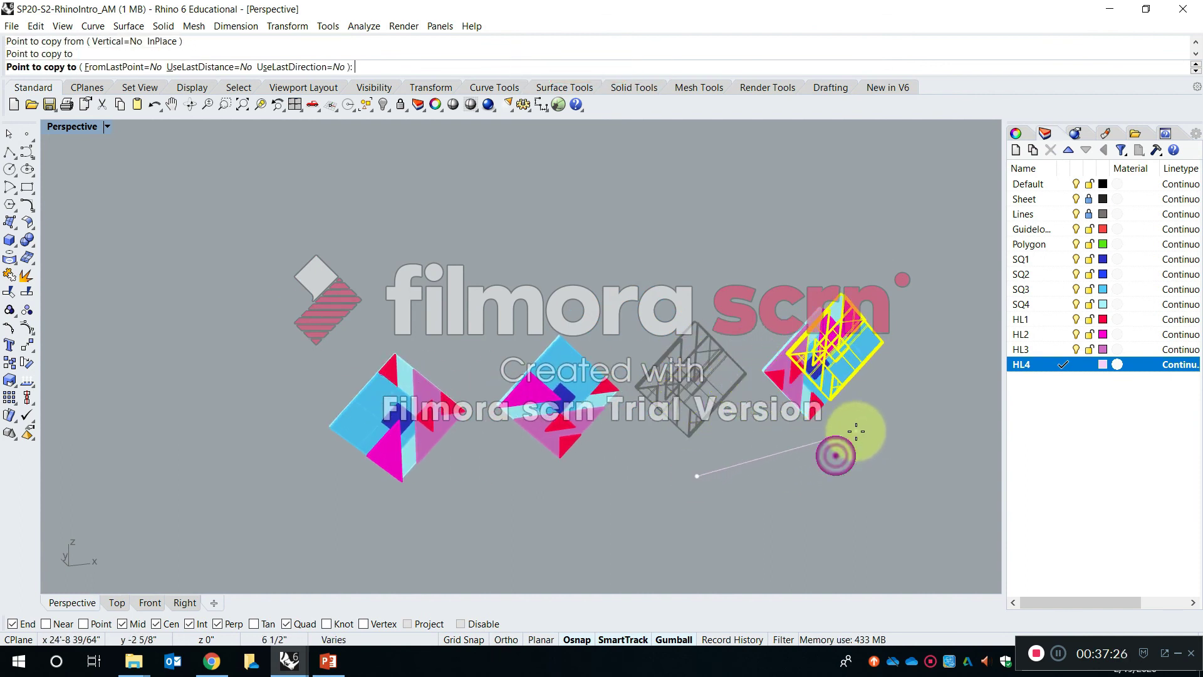
pyautogui.press('Return')
# - Rotate the fourth composition a further quarter turn in its own plane with the gumball and deselect it
pyautogui.click(791, 401)
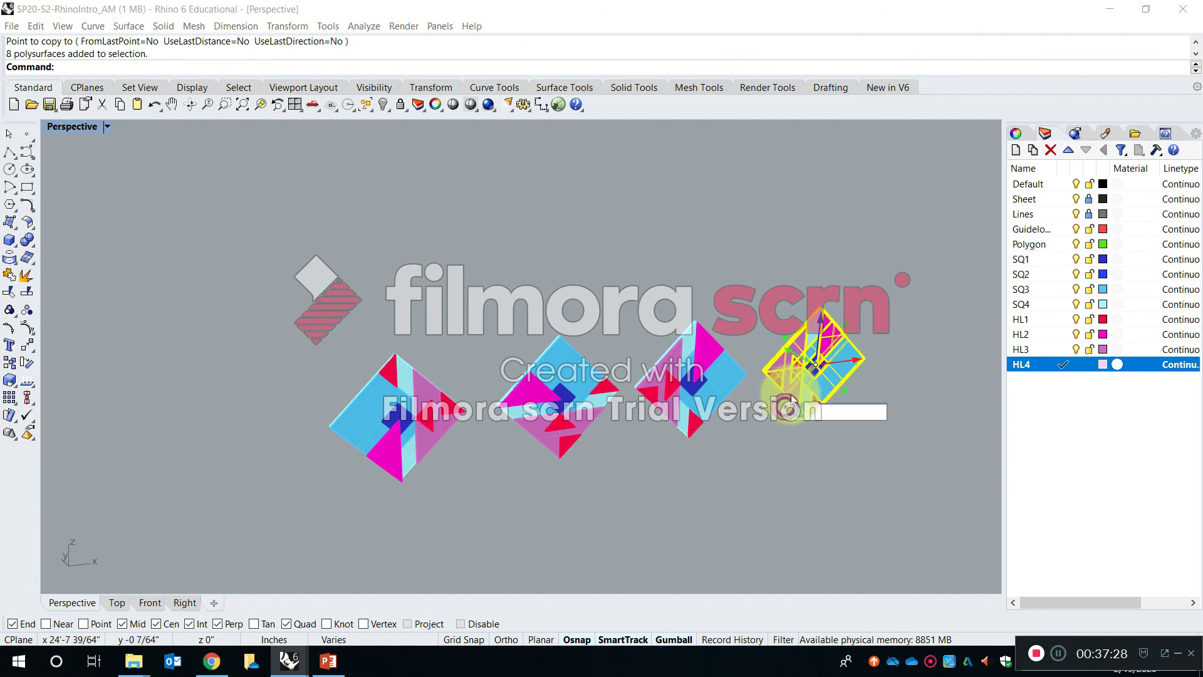
pyautogui.press('Return')
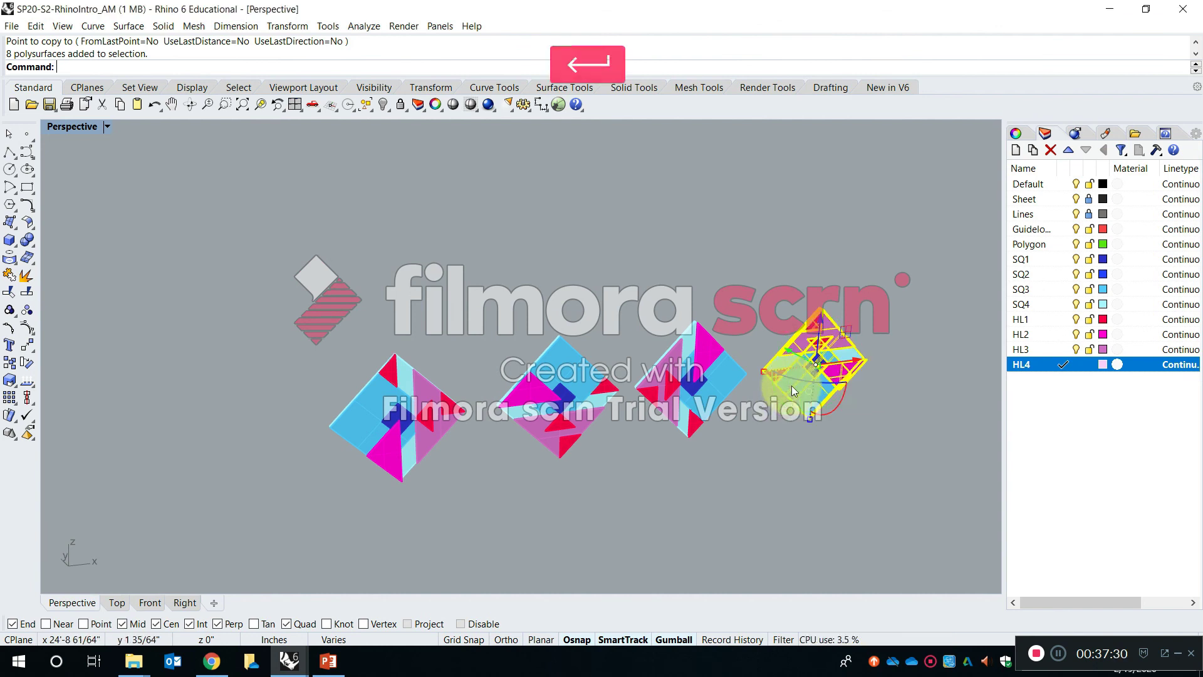
pyautogui.click(799, 525)
# - Move the second group by its lowest back corner so that it snaps onto the matching left corner of the first group
pyautogui.moveTo(419, 476); pyautogui.dragTo(431, 485, button='right')
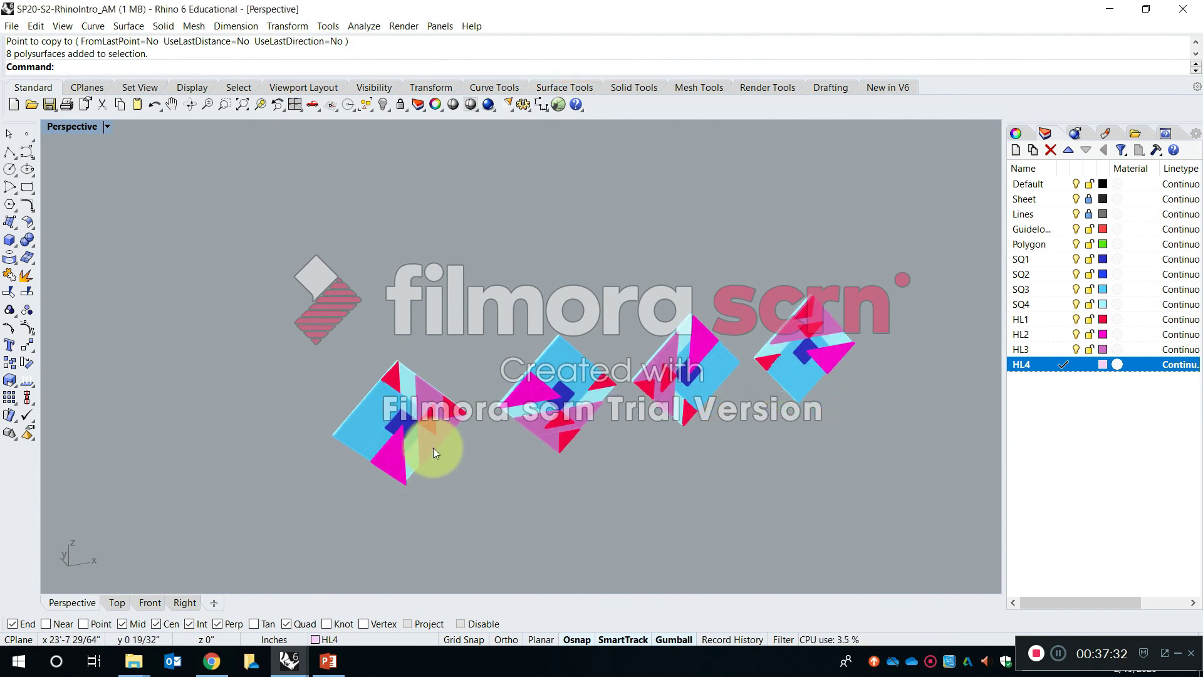
pyautogui.press('Return')
pyautogui.scroll(5, 564, 448)
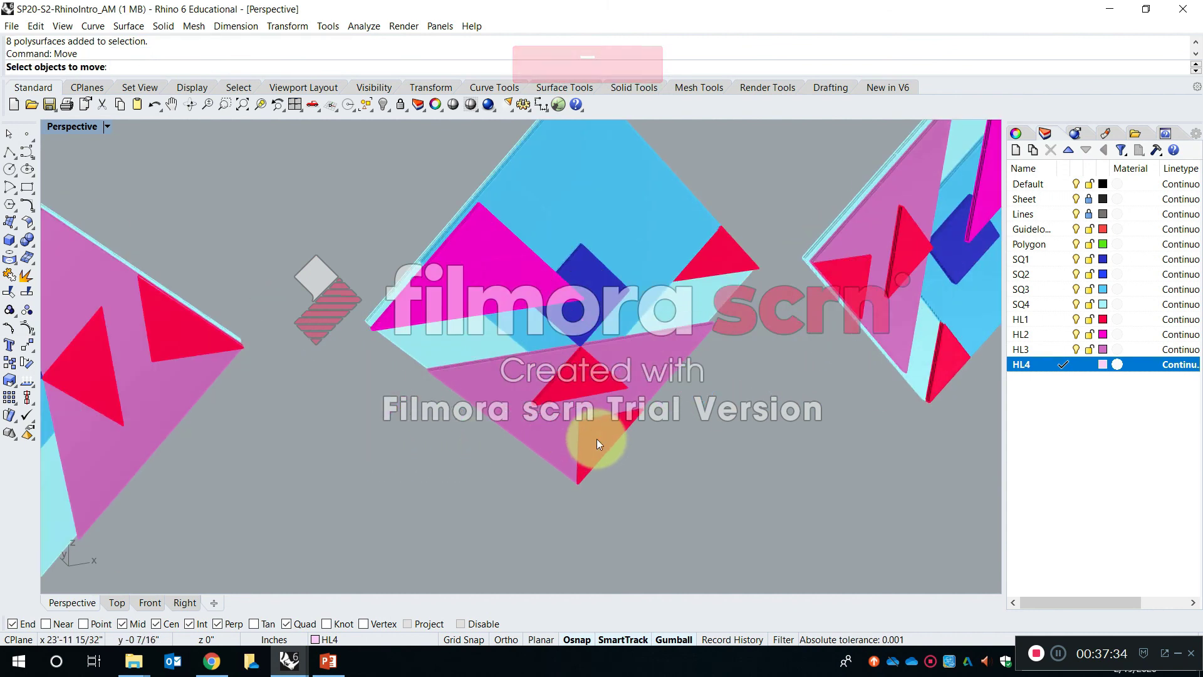
pyautogui.scroll(-4, 574, 511)
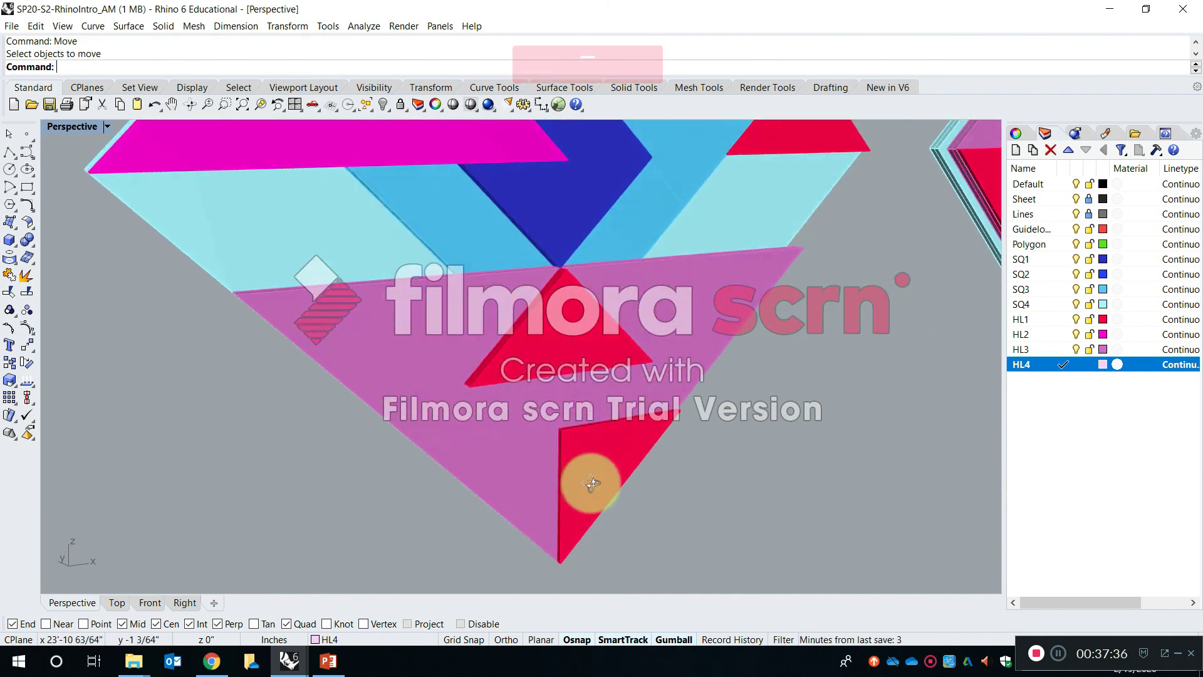
pyautogui.keyDown('shift'); pyautogui.moveTo(578, 513); pyautogui.dragTo(604, 442, button='right'); pyautogui.keyUp('shift')
pyautogui.press('space')
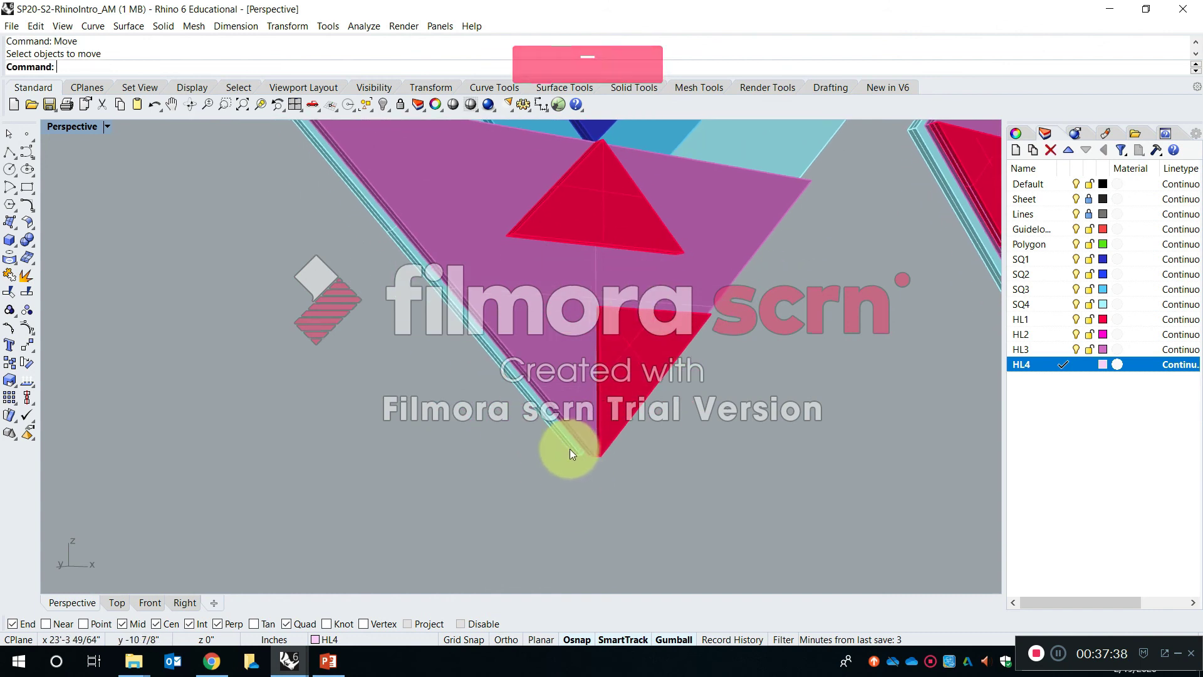
pyautogui.click(570, 450)
pyautogui.press('space')
pyautogui.click(569, 459)
pyautogui.scroll(-5, 567, 455)
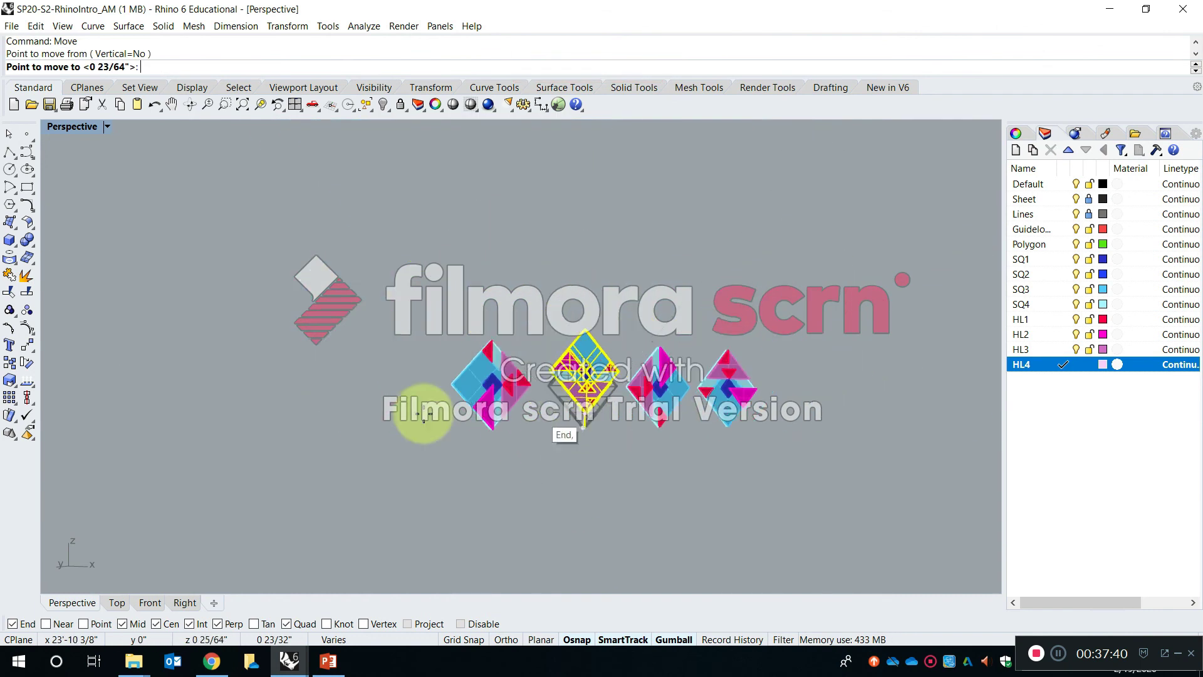
pyautogui.scroll(4, 439, 413)
pyautogui.scroll(3, 755, 480)
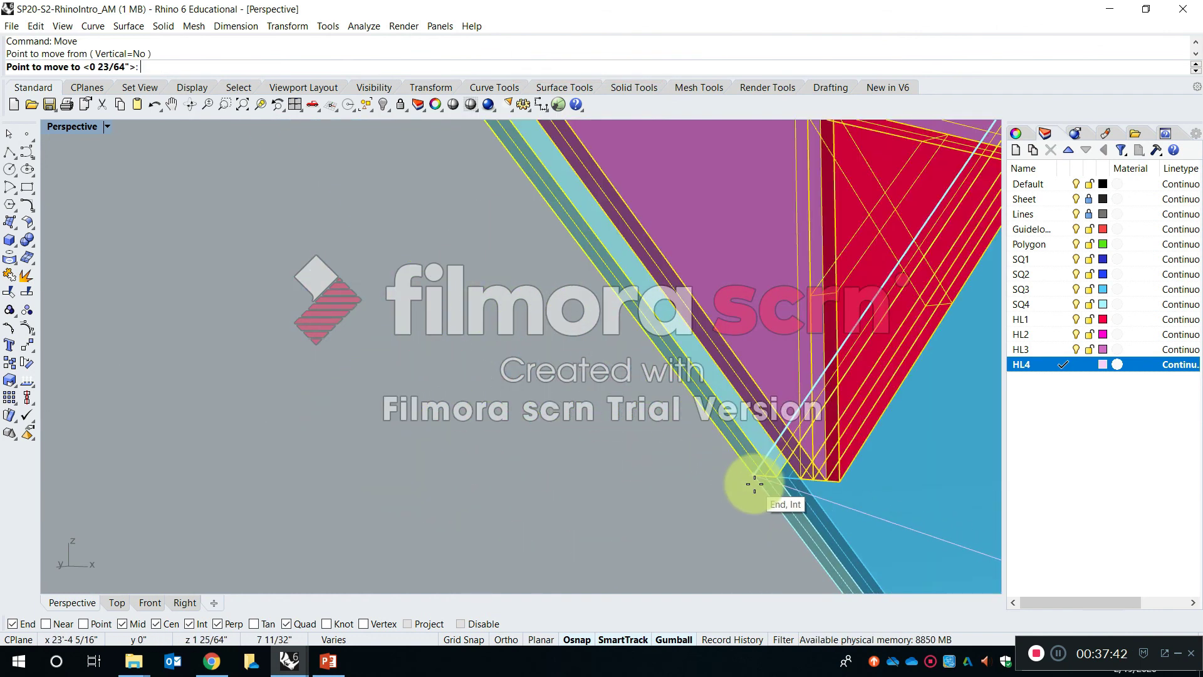
pyautogui.click(756, 484)
pyautogui.click(529, 459)
# - Move the third group by its lowest back corner onto the corner where the first two groups meet
pyautogui.scroll(-8, 495, 414)
pyautogui.moveTo(730, 416); pyautogui.dragTo(693, 403, button='right')
pyautogui.scroll(5, 692, 394)
pyautogui.click(692, 392)
pyautogui.scroll(4, 700, 433)
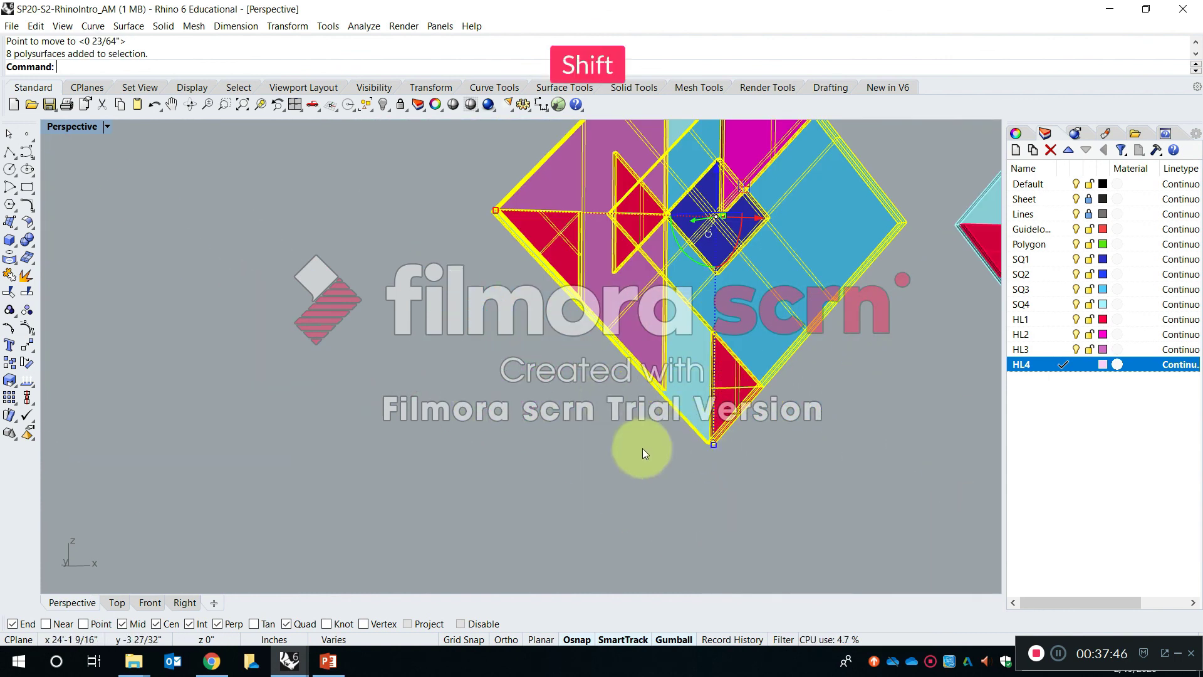
pyautogui.keyDown('shift'); pyautogui.scroll(4, 680, 432); pyautogui.keyUp('shift')
pyautogui.moveTo(676, 411); pyautogui.dragTo(708, 271, button='right')
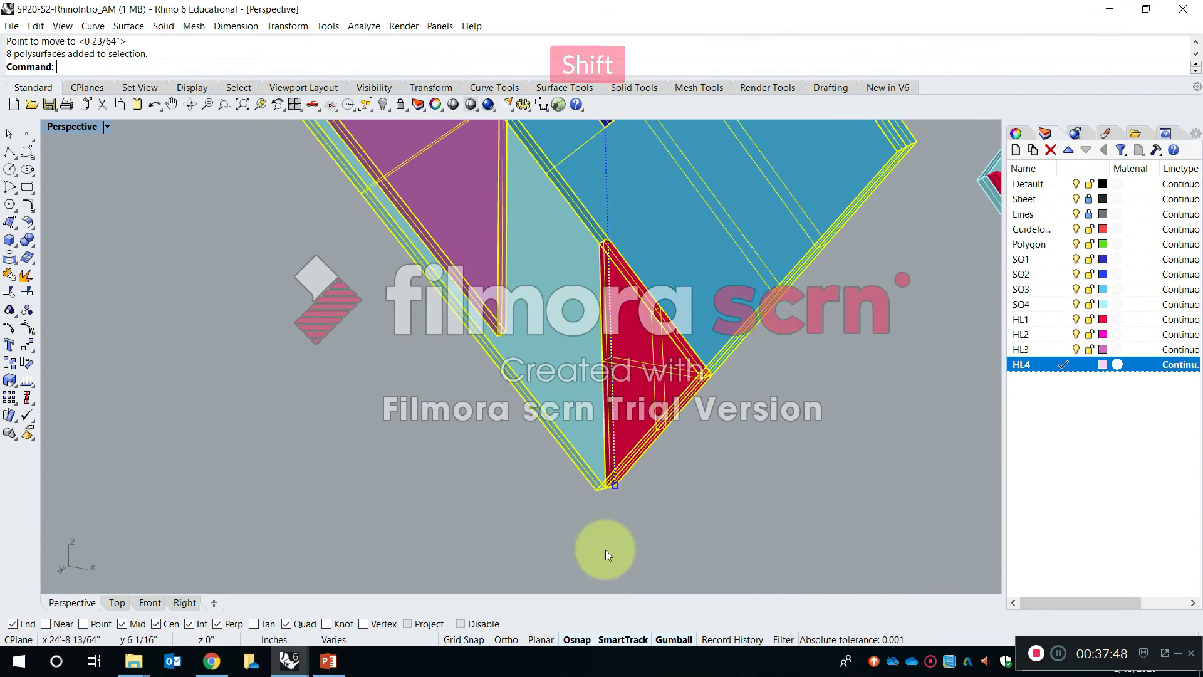
pyautogui.rightClick(601, 539)
pyautogui.click(600, 491)
pyautogui.scroll(-8, 602, 486)
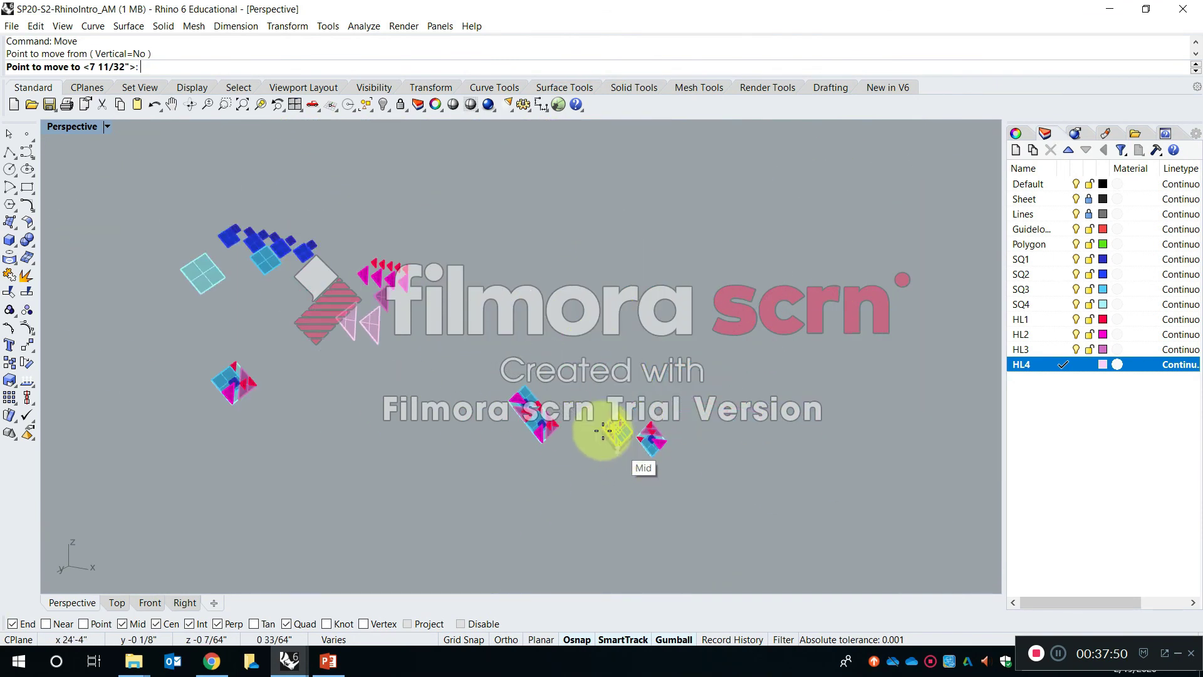
pyautogui.scroll(8, 564, 420)
pyautogui.scroll(-8, 556, 398)
pyautogui.scroll(-2, 617, 477)
pyautogui.moveTo(617, 478); pyautogui.dragTo(527, 529, button='right')
pyautogui.scroll(9, 532, 452)
pyautogui.scroll(6, 532, 453)
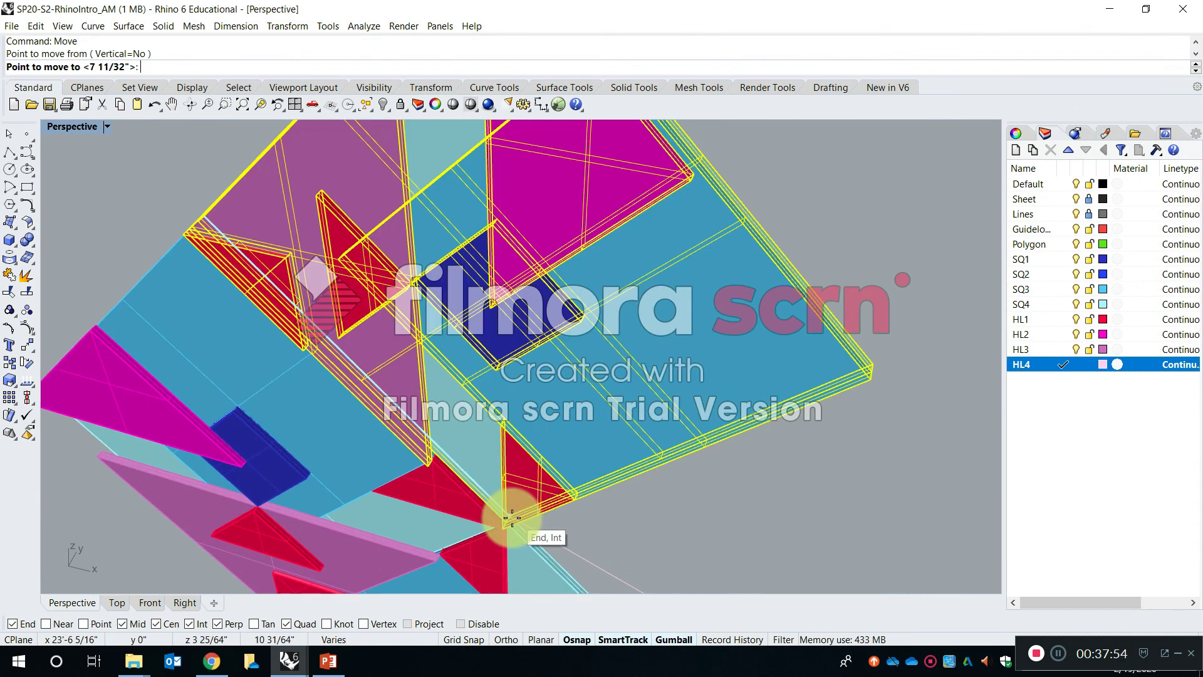
pyautogui.click(506, 525)
pyautogui.click(746, 529)
# - Move the fourth group by its left back corner onto the shared centre corner to complete the four-module diamond
pyautogui.scroll(-12, 555, 384)
pyautogui.keyDown('shift'); pyautogui.moveTo(602, 458); pyautogui.dragTo(229, 321, button='right'); pyautogui.keyUp('shift')
pyautogui.scroll(9, 516, 419)
pyautogui.click(667, 450)
pyautogui.press('space')
pyautogui.scroll(7, 618, 453)
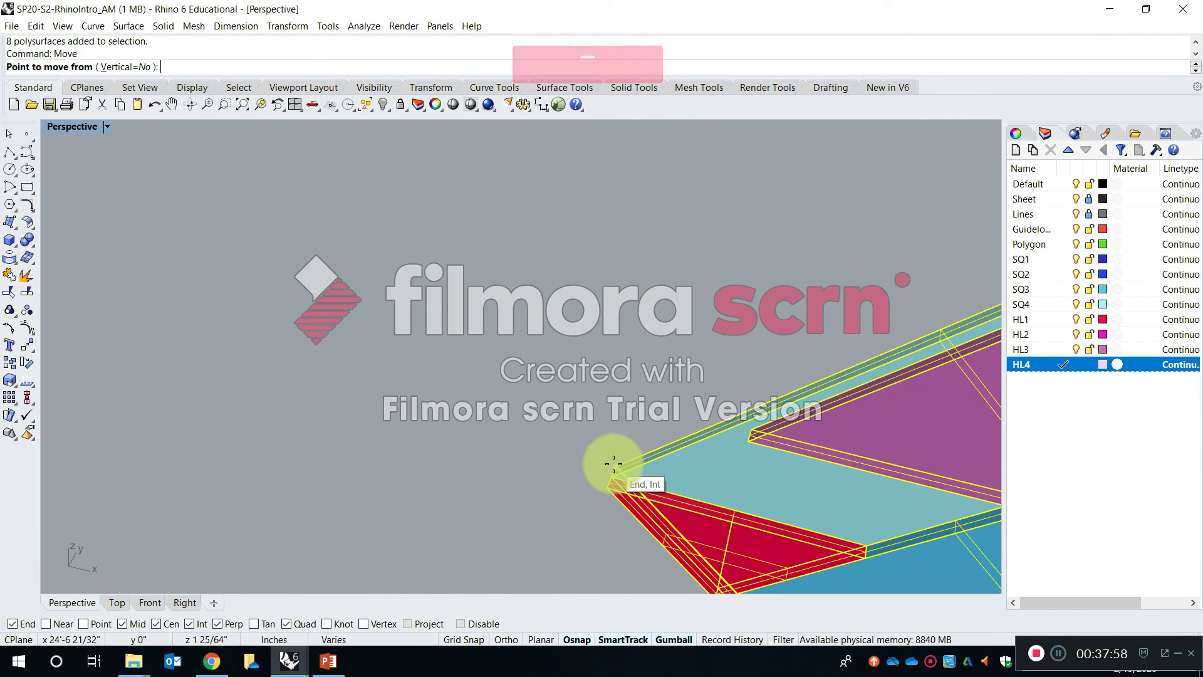
pyautogui.click(612, 462)
pyautogui.scroll(-14, 671, 398)
pyautogui.scroll(10, 182, 295)
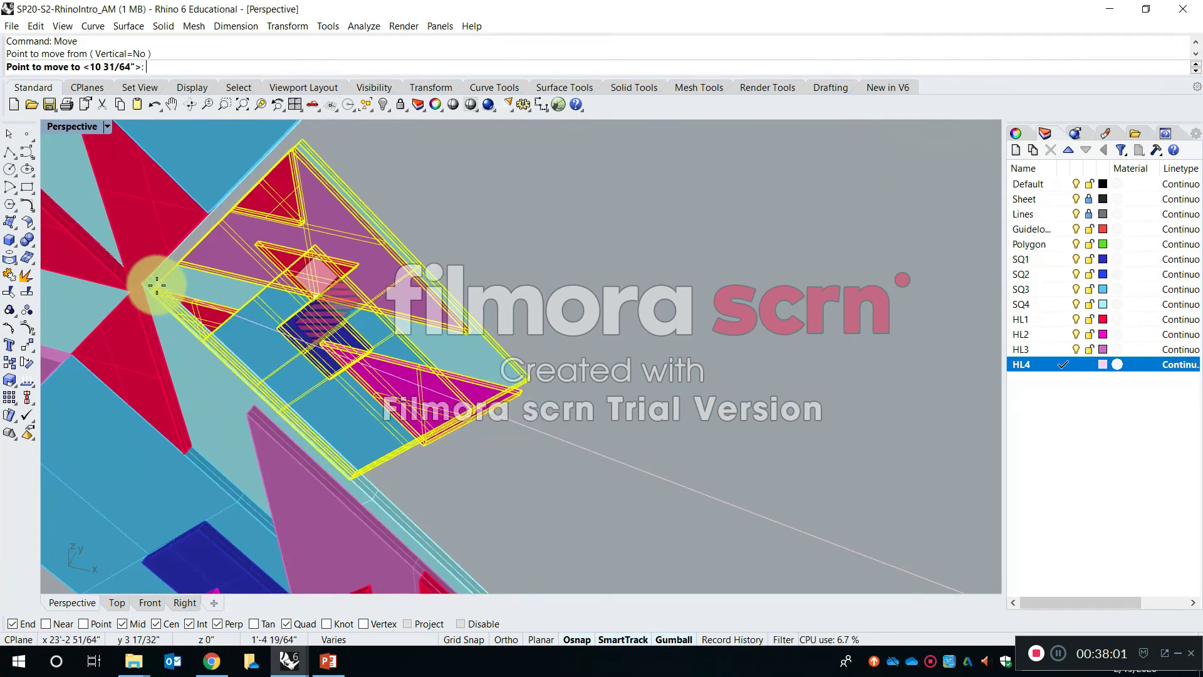
pyautogui.click(156, 286)
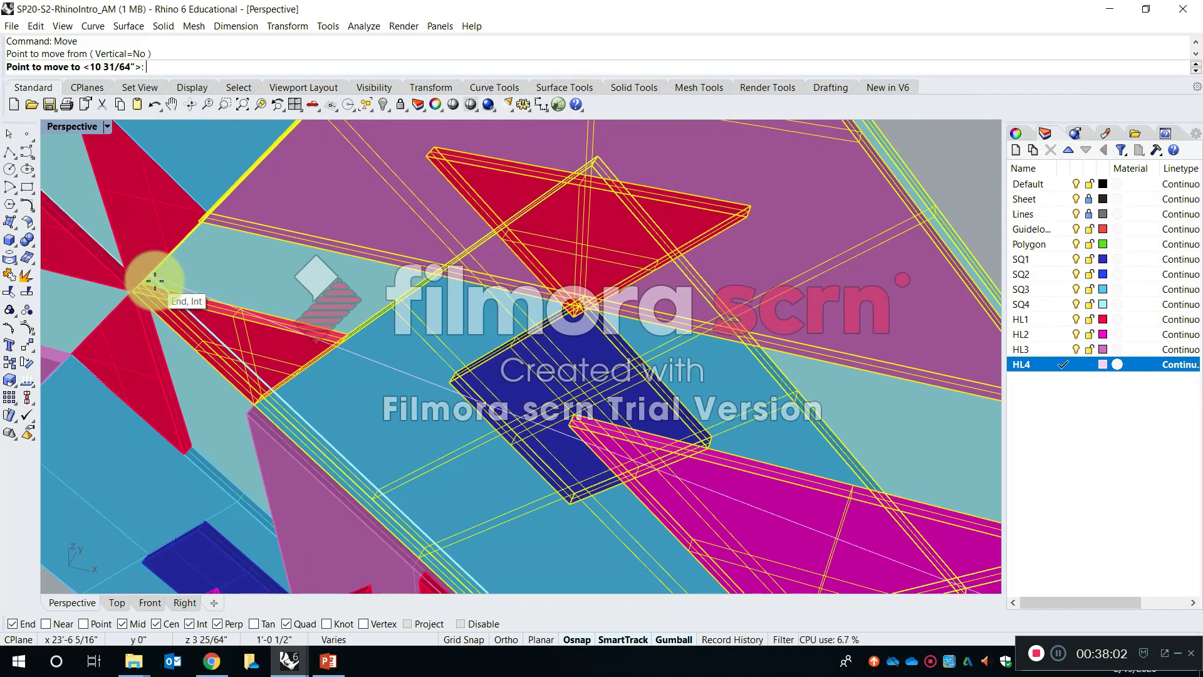
pyautogui.click(934, 160)
# - Examine the assembled four-module arrangement from the front and from oblique angles
pyautogui.scroll(-9, 896, 241)
pyautogui.moveTo(886, 260); pyautogui.dragTo(780, 204, button='right')
pyautogui.keyDown('shift'); pyautogui.moveTo(780, 203); pyautogui.dragTo(661, 277, button='right'); pyautogui.keyUp('shift')
pyautogui.keyDown('shift'); pyautogui.moveTo(586, 348); pyautogui.dragTo(805, 317, button='right'); pyautogui.keyUp('shift')
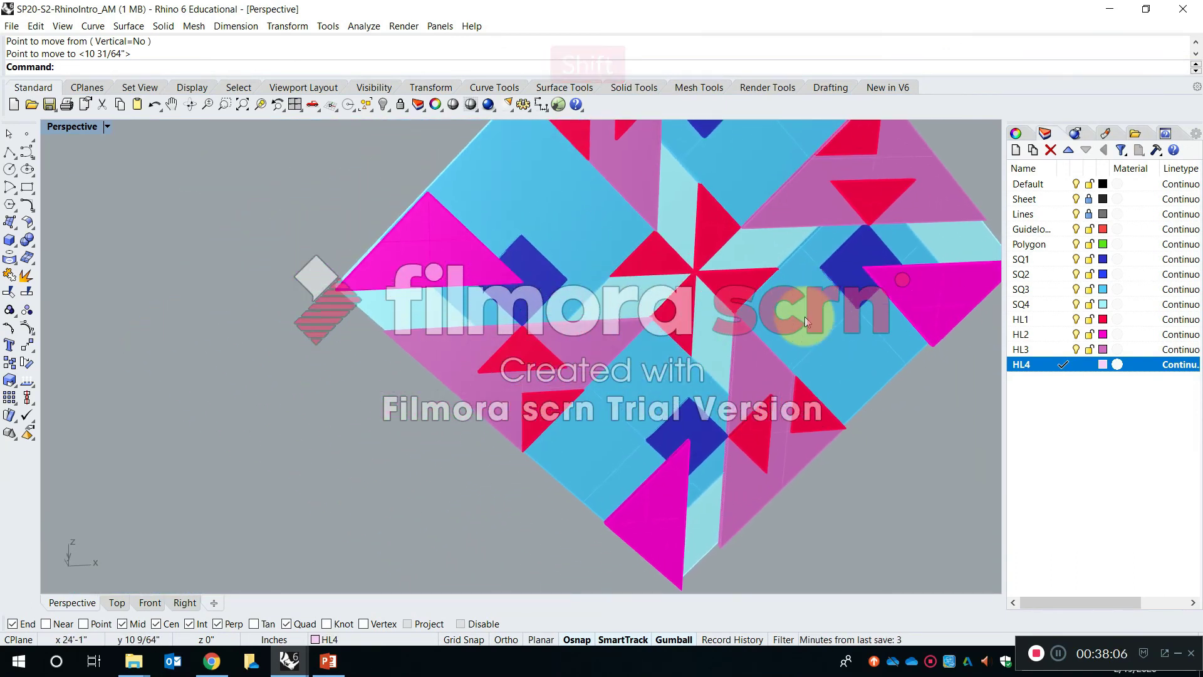
pyautogui.scroll(-8, 691, 310)
pyautogui.moveTo(575, 315); pyautogui.dragTo(659, 311, button='right')
pyautogui.keyDown('shift'); pyautogui.moveTo(565, 345); pyautogui.dragTo(641, 336, button='right'); pyautogui.keyUp('shift')
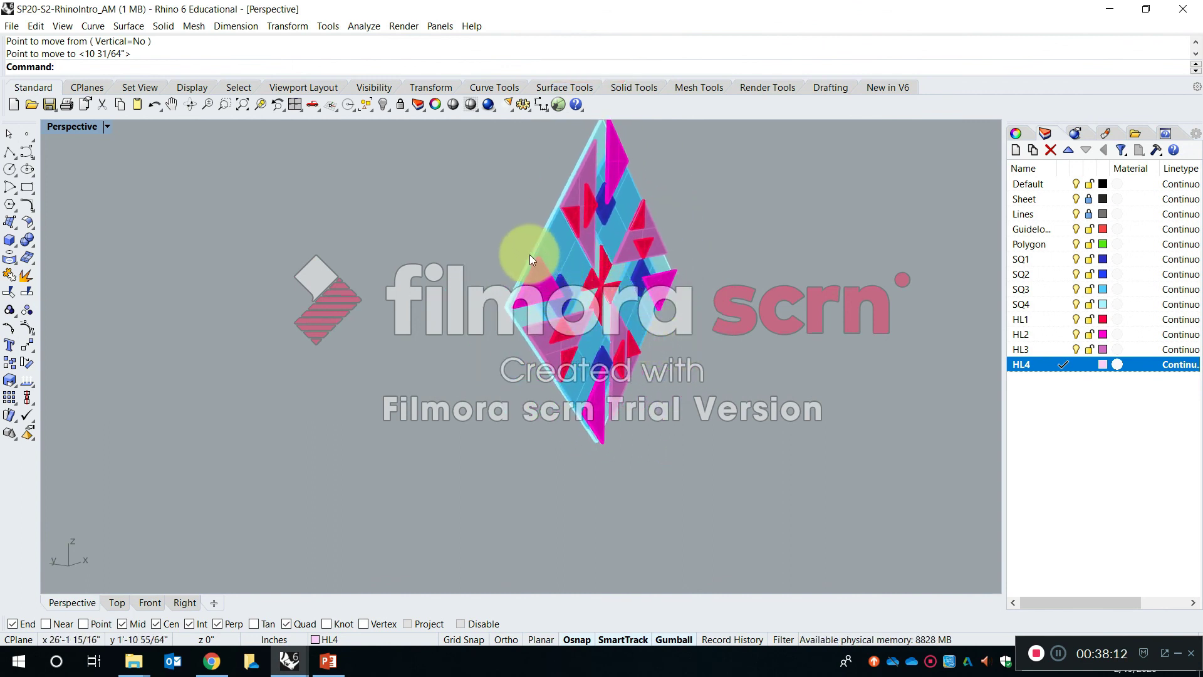
pyautogui.moveTo(573, 250); pyautogui.dragTo(588, 350, button='right')
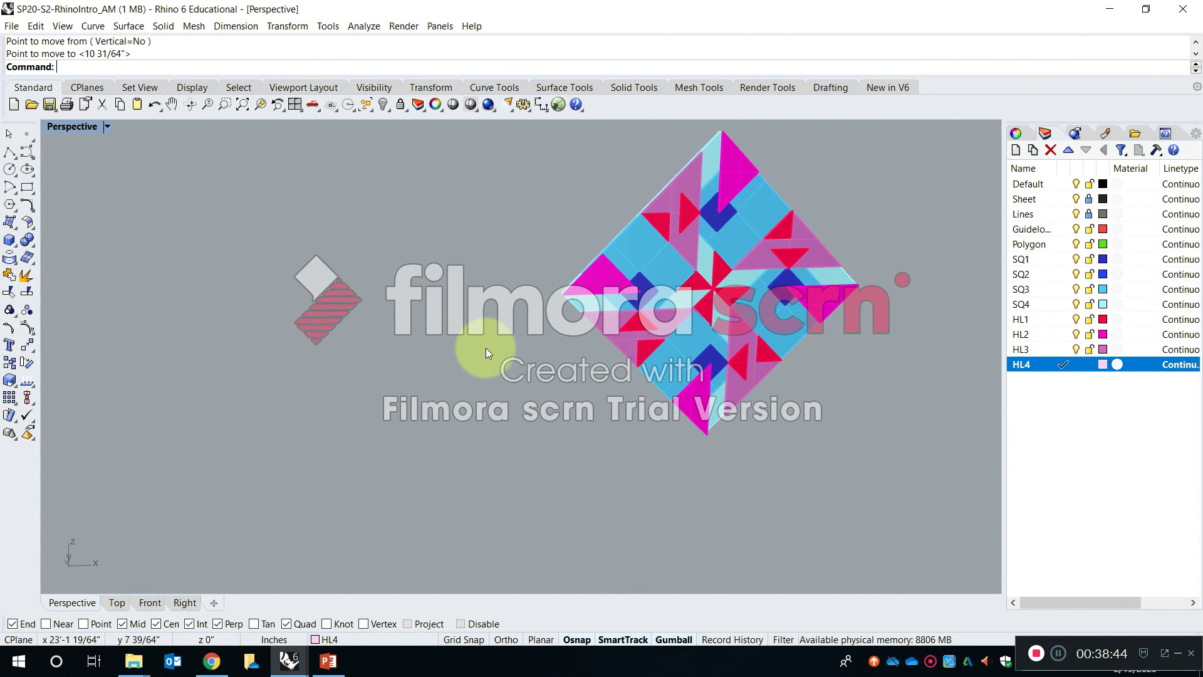
pyautogui.moveTo(749, 272); pyautogui.dragTo(432, 357, button='right')
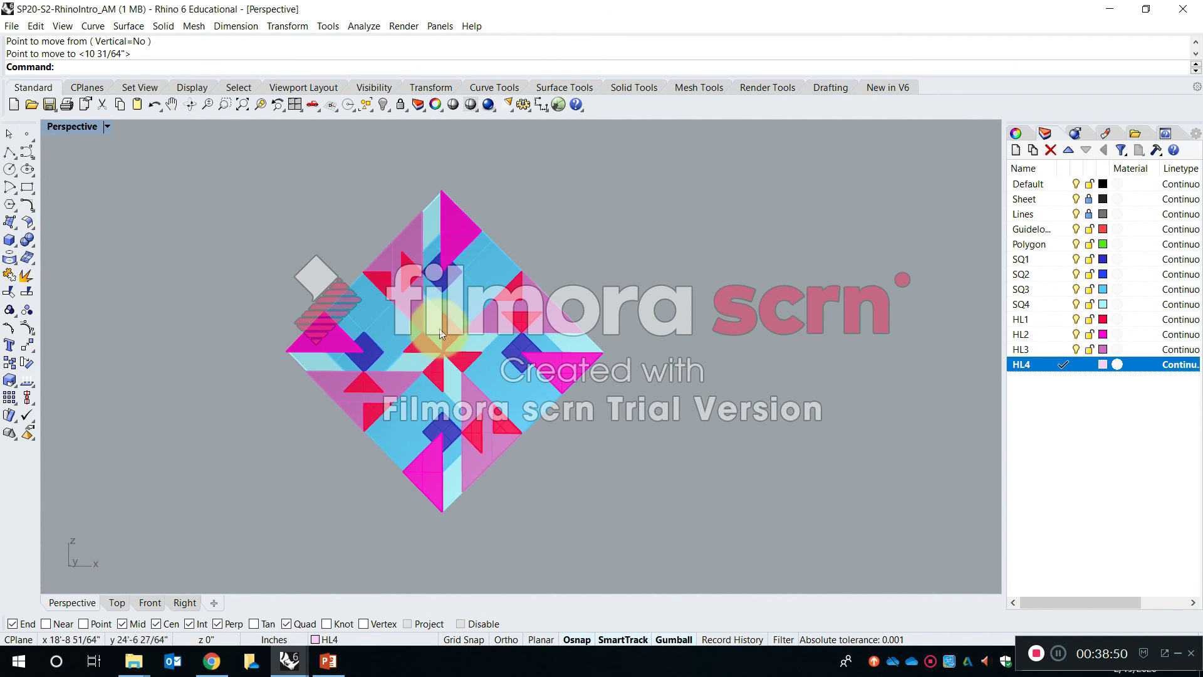
pyautogui.moveTo(419, 313); pyautogui.dragTo(518, 363, button='right')
pyautogui.keyDown('shift'); pyautogui.moveTo(523, 438); pyautogui.dragTo(499, 414, button='right'); pyautogui.keyUp('shift')
# - Select all four joined modules together, clear the selection, and inspect their layered relief from the side
pyautogui.moveTo(591, 512); pyautogui.dragTo(320, 167)
pyautogui.click(672, 237)
pyautogui.moveTo(724, 318)
pyautogui.mouseDown(button='right')
pyautogui.moveTo(616, 243)
pyautogui.moveTo(580, 261)
pyautogui.moveTo(584, 336)
pyautogui.moveTo(663, 374)
pyautogui.moveTo(646, 355)
pyautogui.mouseUp(button='right')
pyautogui.moveTo(413, 329)
pyautogui.mouseDown(button='right')
pyautogui.moveTo(478, 349)
pyautogui.moveTo(524, 308)
pyautogui.moveTo(487, 312)
pyautogui.moveTo(537, 323)
pyautogui.mouseUp(button='right')
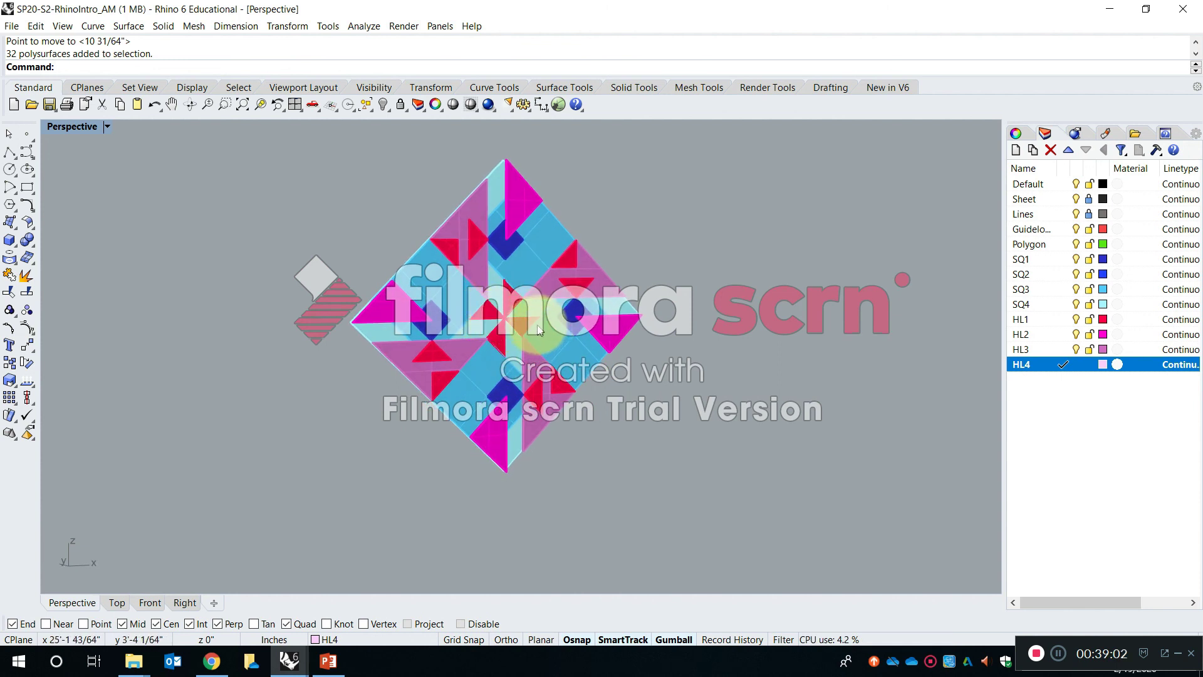
pyautogui.press('shift')
pyautogui.keyDown('shift'); pyautogui.moveTo(616, 351); pyautogui.dragTo(596, 400, button='right'); pyautogui.keyUp('shift')
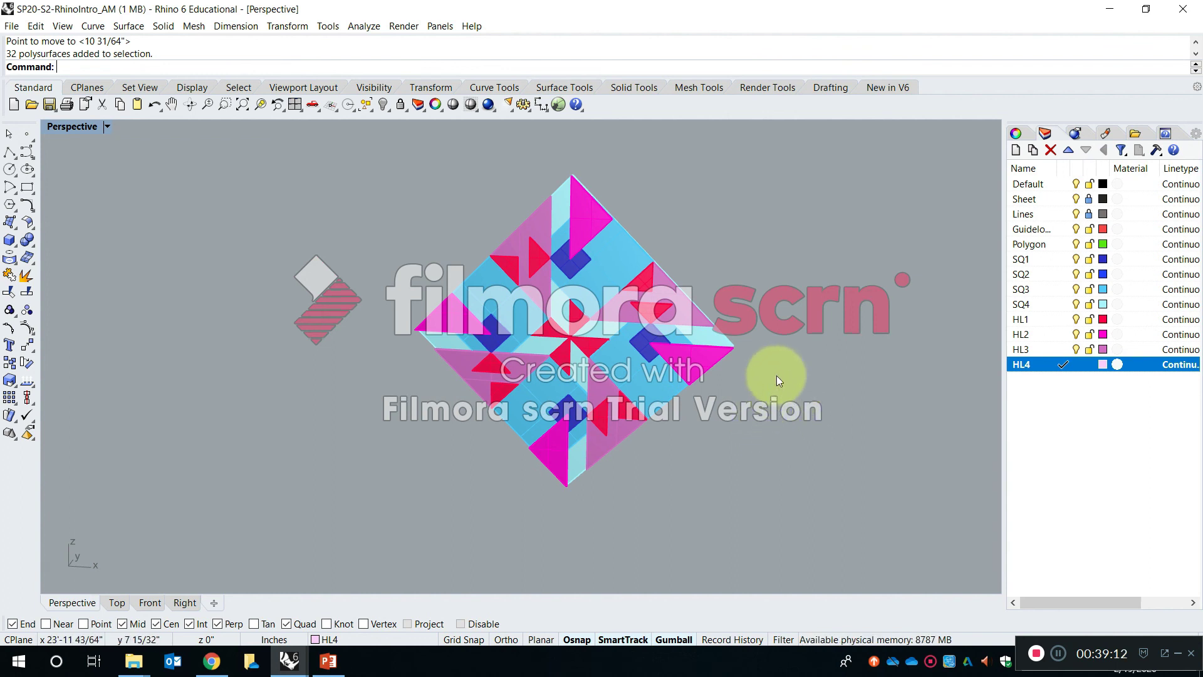
# - Compare the four-module arrangement with the whole row of earlier construction stages
pyautogui.scroll(-15, 777, 376)
pyautogui.scroll(2, 764, 373)
pyautogui.scroll(-9, 762, 370)
pyautogui.moveTo(653, 382); pyautogui.dragTo(851, 359, button='right')
pyautogui.scroll(2, 674, 342)
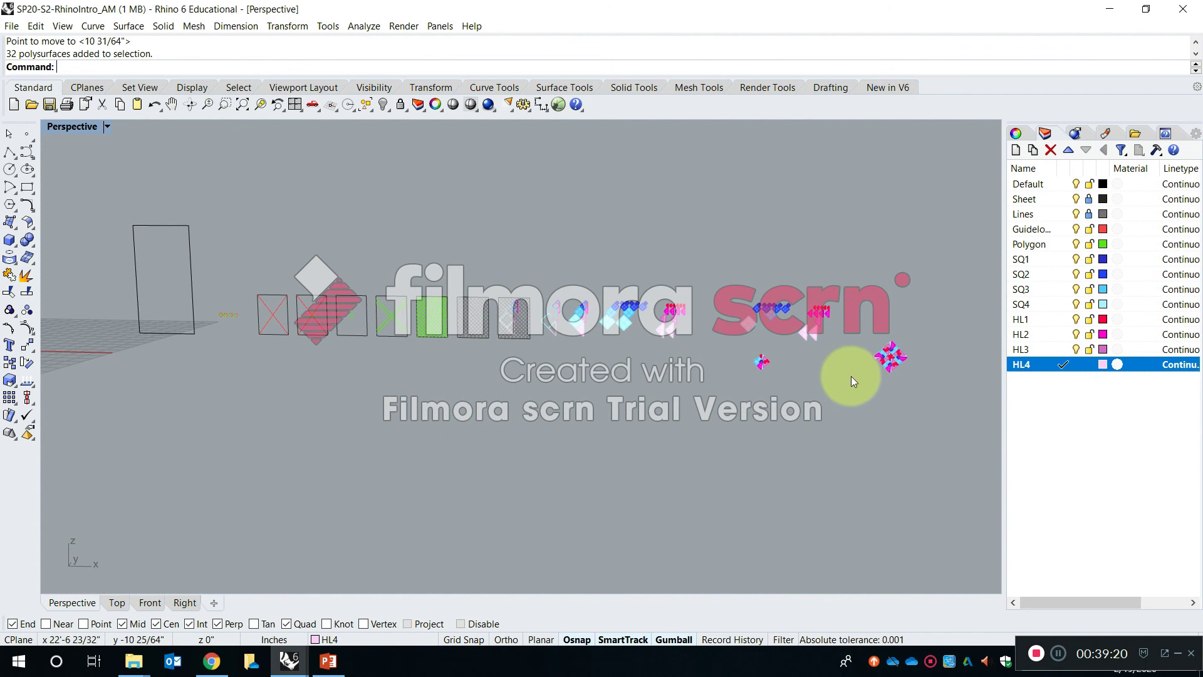